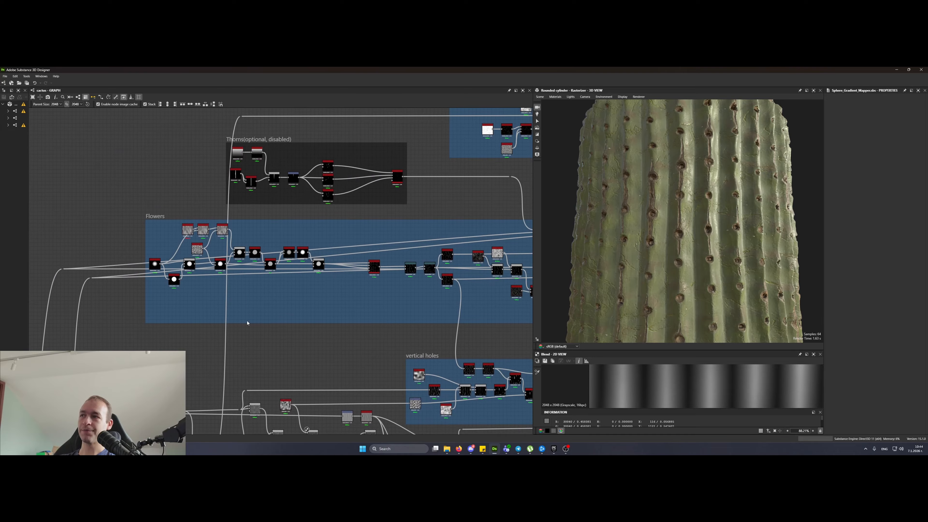
- Examine the Flowers group, the overall node graph layout and the close-up cactus surface in the 3D preview
drag(148, 241, 506, 313)
middle_drag(506, 313, 460, 306)
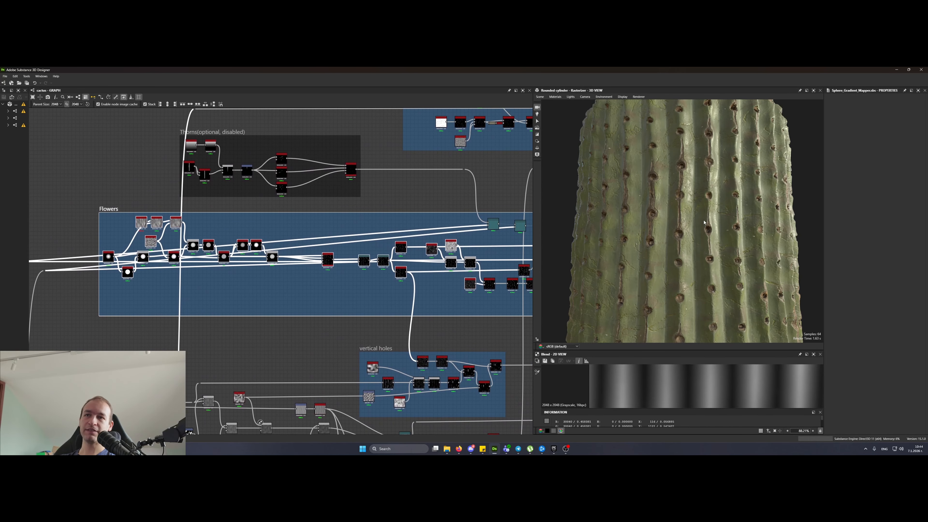
scroll(681, 256, up, 6)
scroll(680, 257, up, 3)
scroll(256, 255, down, 6)
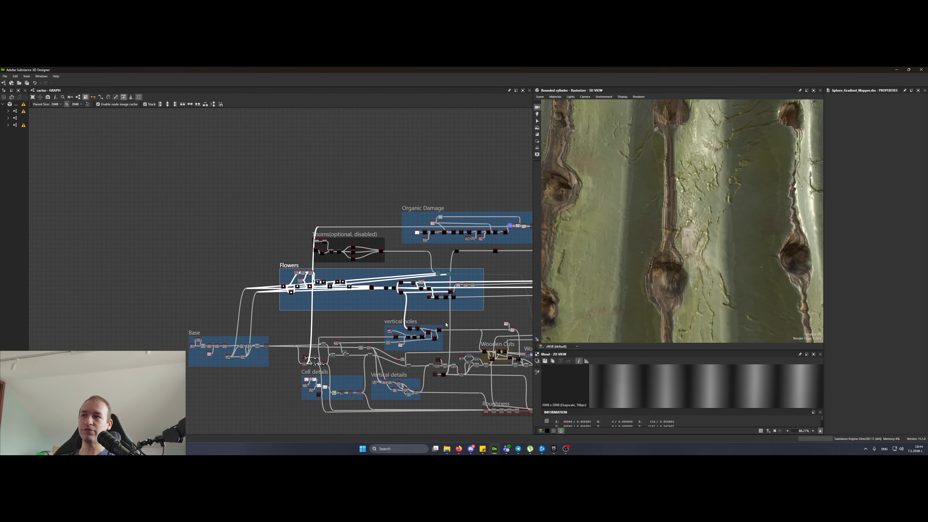
scroll(248, 203, up, 6)
drag(238, 183, 238, 184)
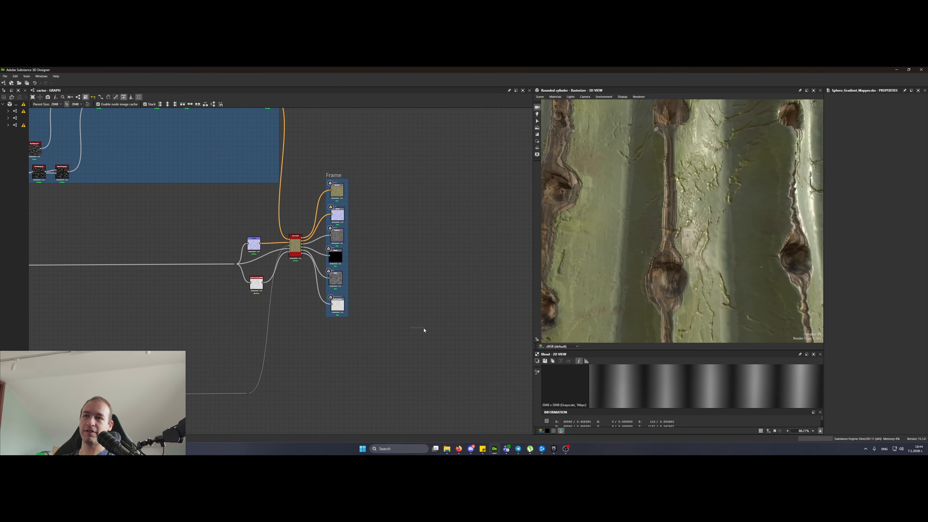
scroll(688, 266, down, 8)
shift+right_drag(688, 266, 697, 259)
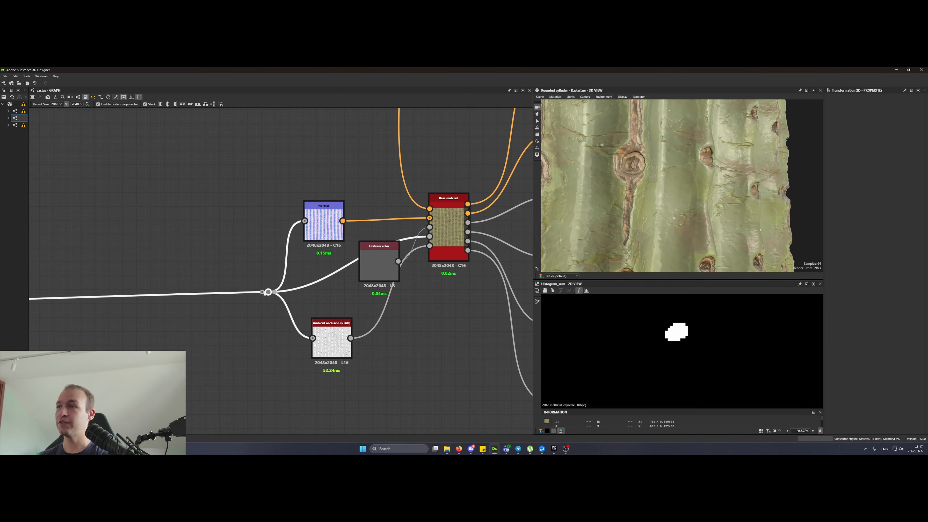
- Preview the Normal node's map and move the Normal and Ambient Occlusion nodes further away from Base Material
click(329, 234)
drag(331, 238, 304, 231)
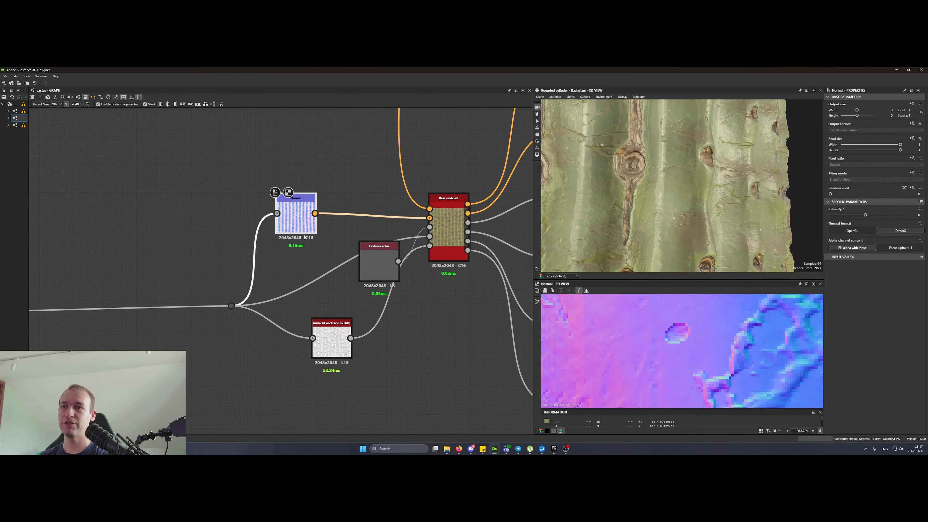
scroll(687, 349, down, 10)
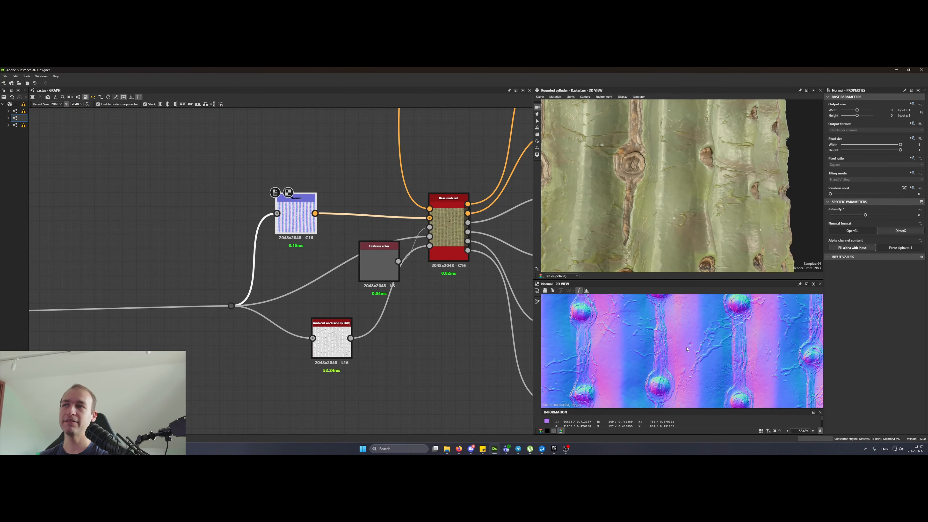
drag(332, 337, 296, 343)
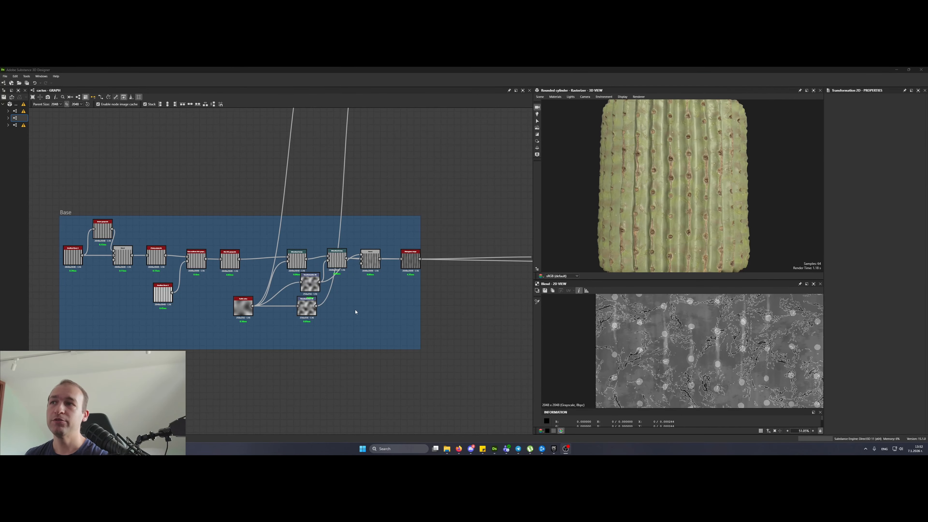
- Preview the Histogram Range node ending the Base group and open the default 3D material's properties
double_click(410, 259)
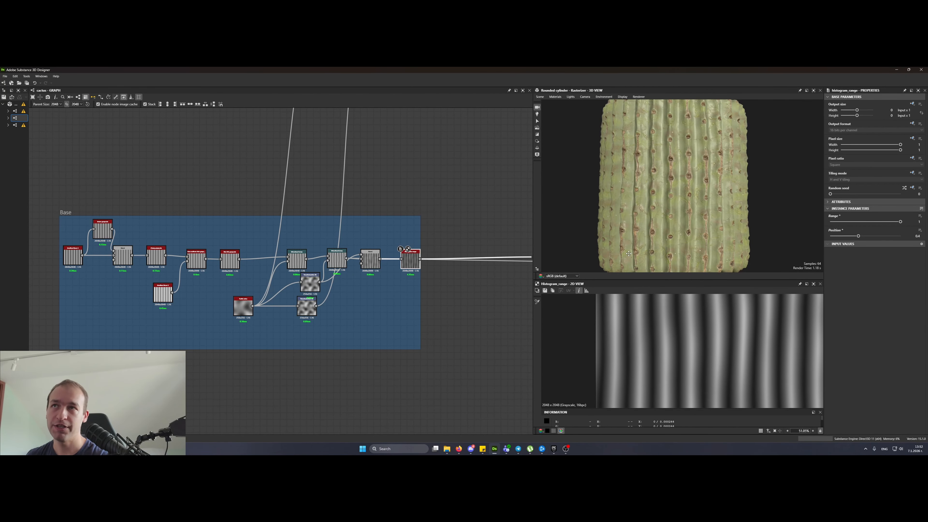
click(556, 97)
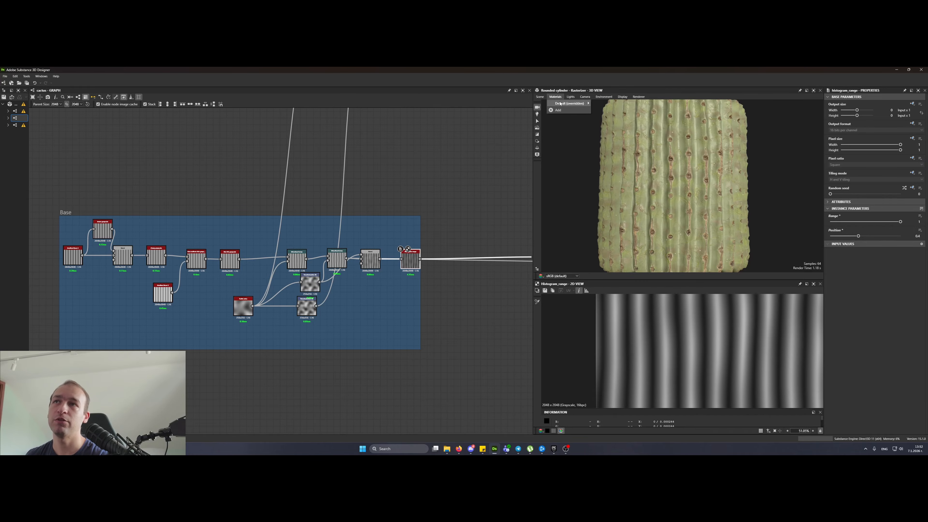
mouse_move(562, 103)
click(608, 104)
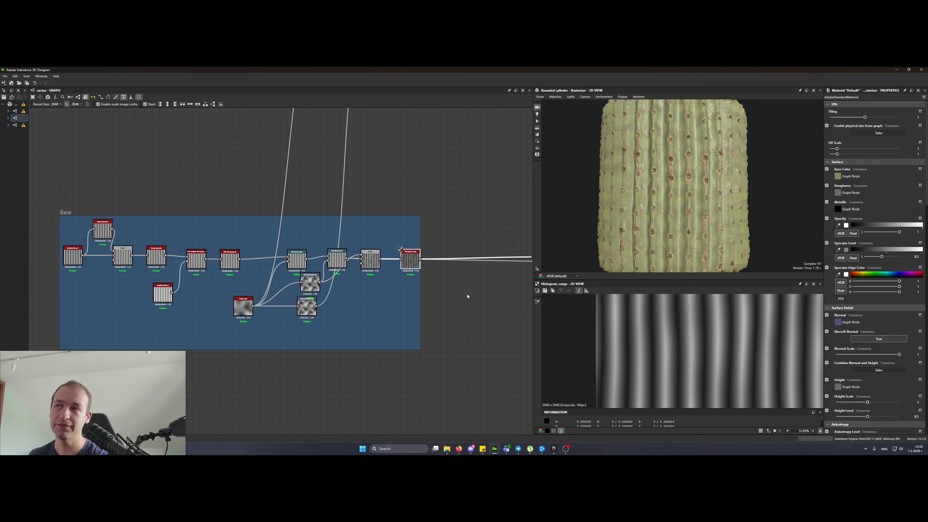
- Try a tessellation factor of 1 in the Rasterizer settings, examining the cactus under rotated lighting, and restore the previous factor
click(639, 97)
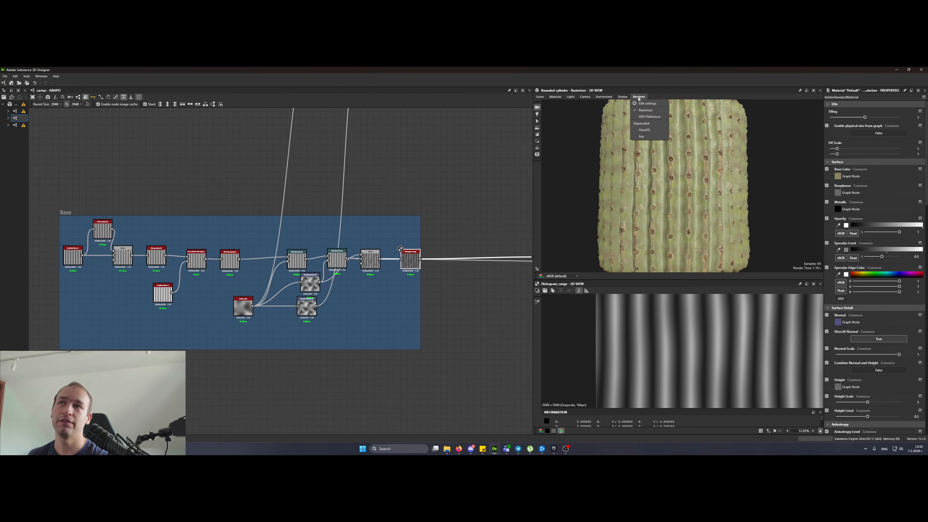
click(647, 104)
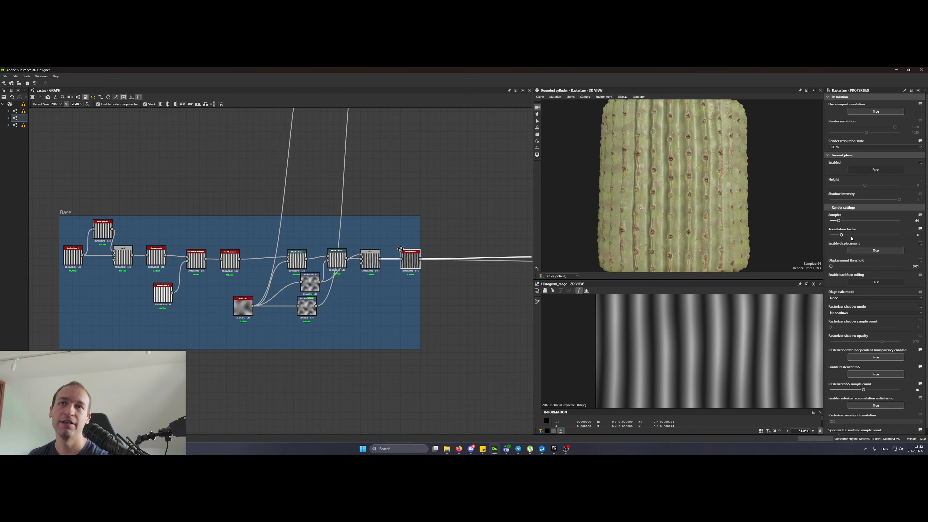
key(Return)
scroll(718, 171, up, 5)
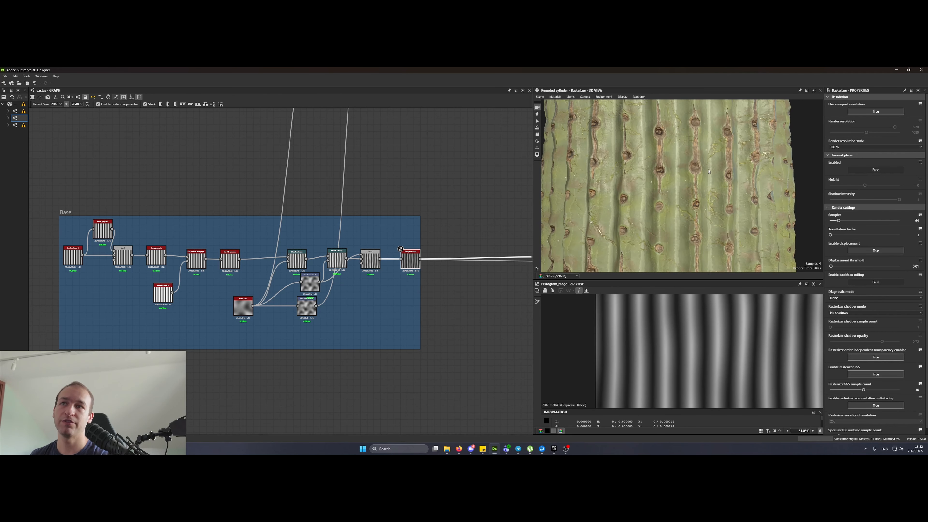
shift+right_drag(718, 171, 810, 218)
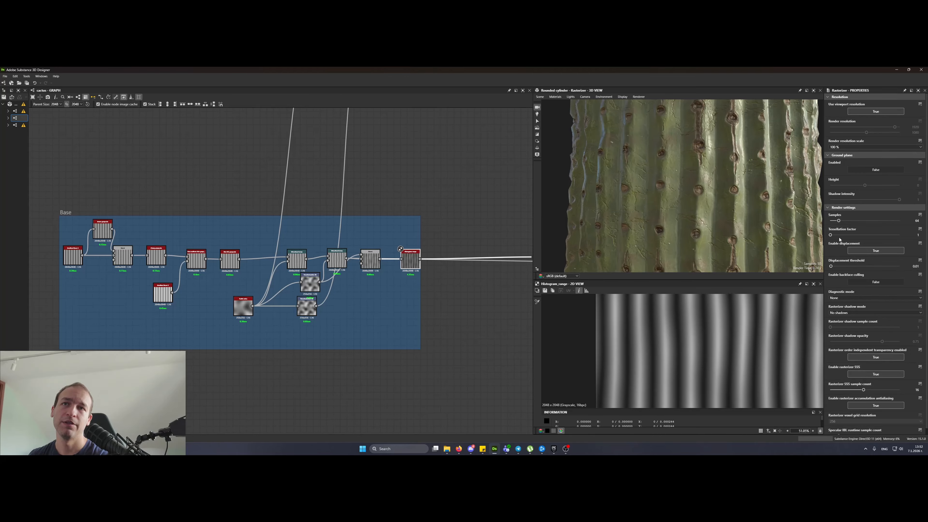
key(Return)
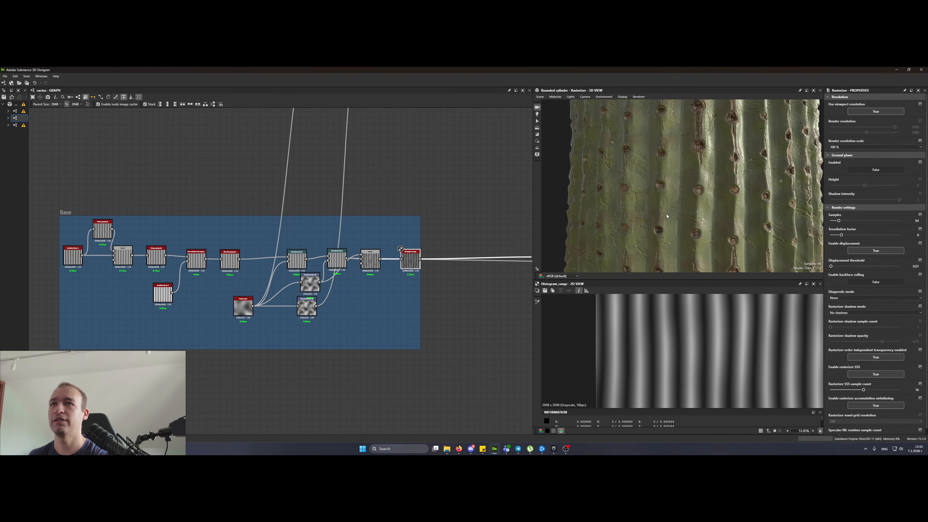
scroll(667, 217, down, 4)
drag(666, 216, 641, 162)
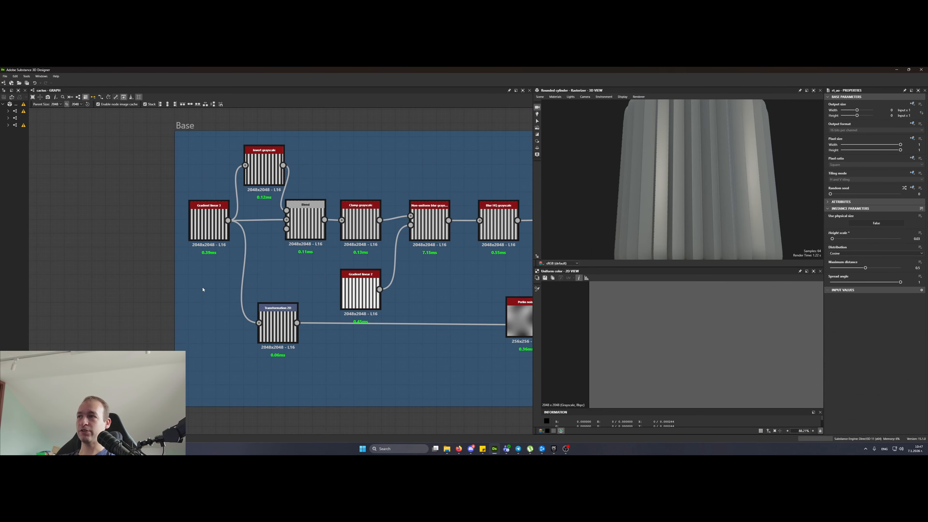
- Preview the Gradient Linear 3 node in the Base group and set its rotation to 90
scroll(193, 244, up, 3)
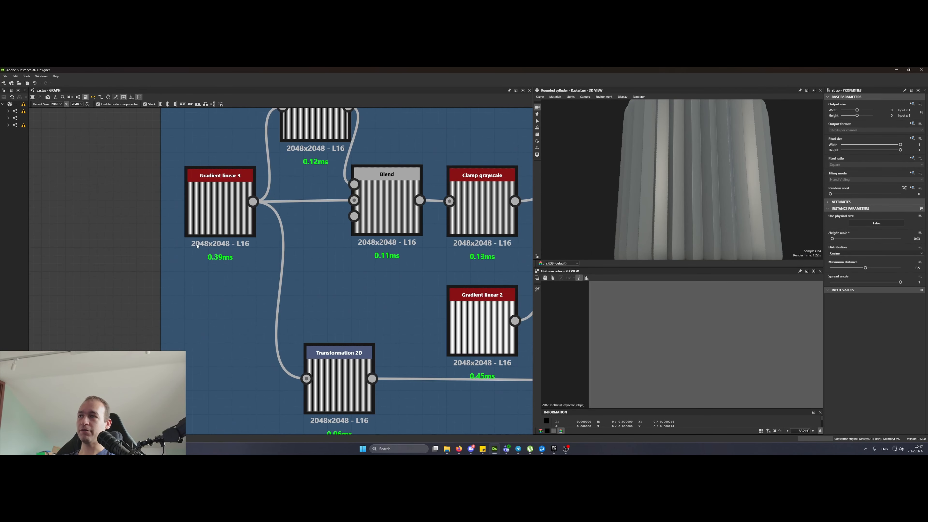
drag(219, 201, 183, 199)
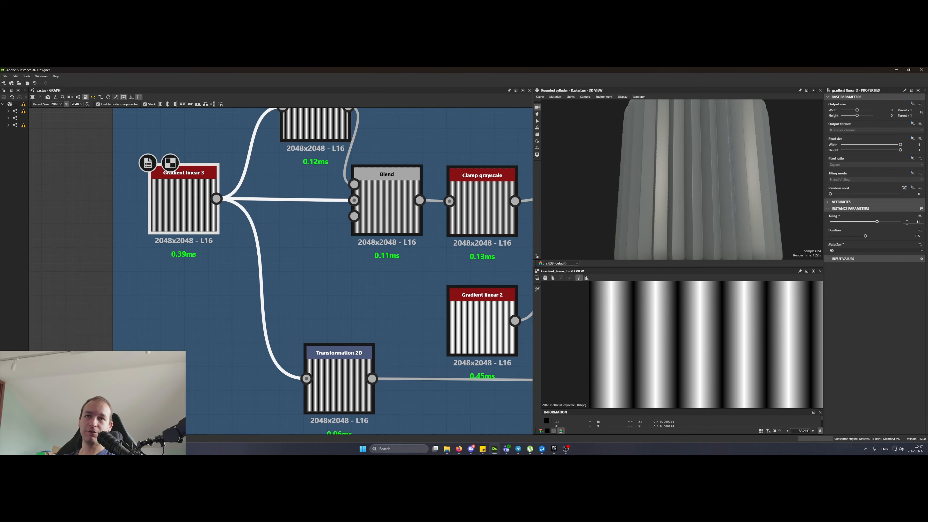
click(853, 251)
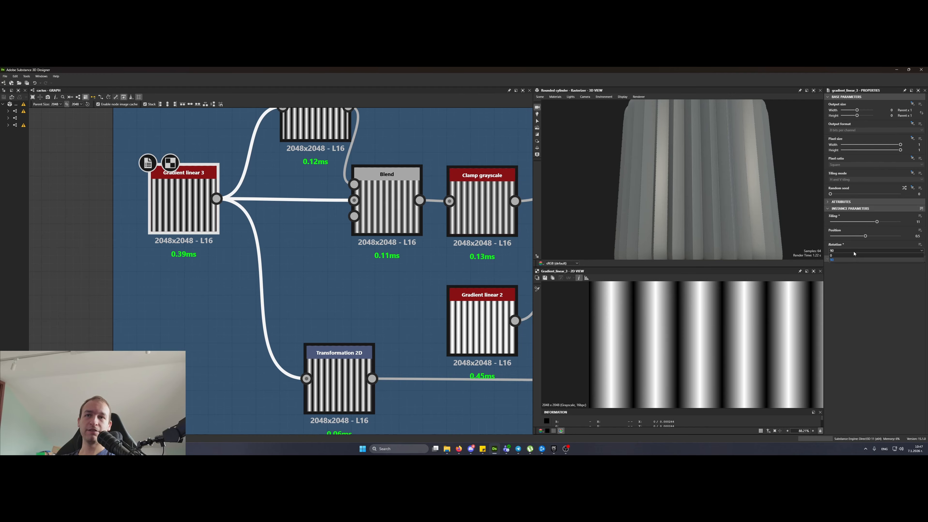
click(844, 260)
- Move the Transformation 2D node directly below the Blend node and view the whole cylinder in 3D
click(338, 365)
scroll(735, 211, down, 5)
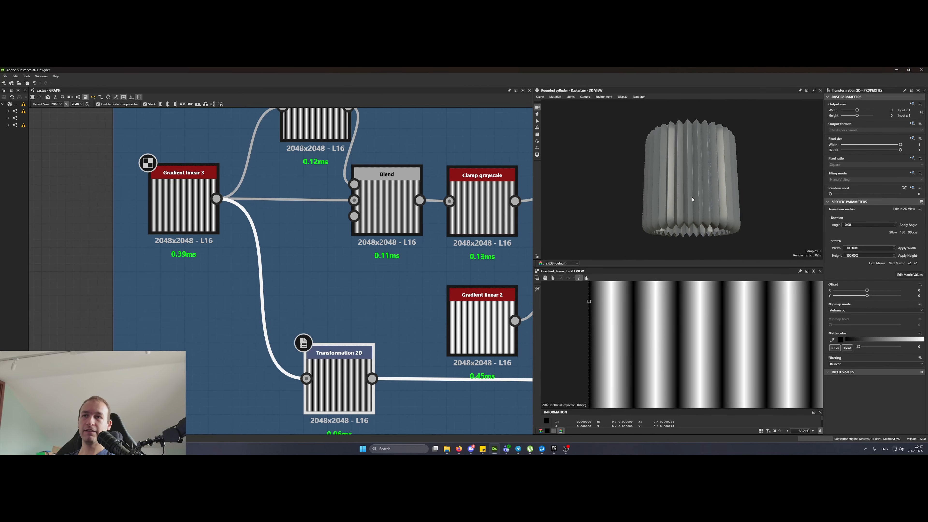
drag(326, 371, 374, 334)
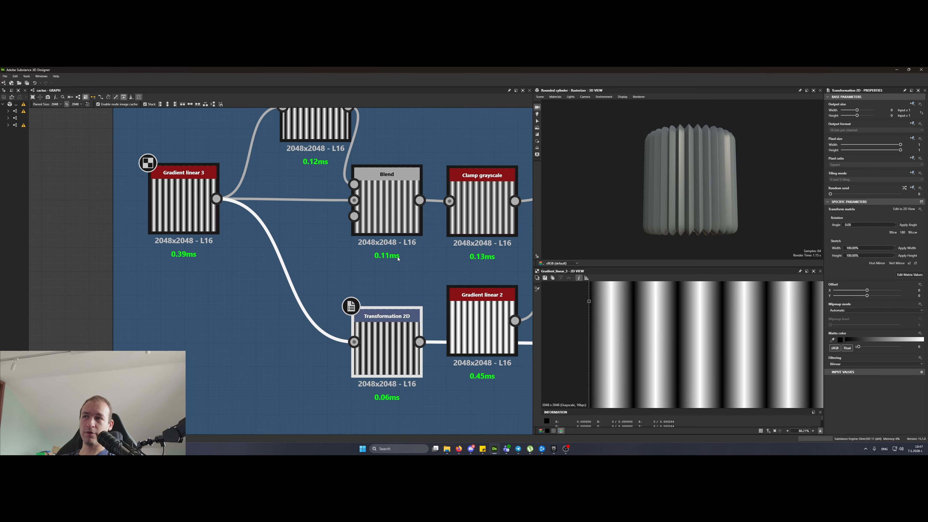
- Move the Invert Grayscale and Blend nodes together towards Gradient Linear 3 and line the gradient node up with Blend
middle_drag(395, 258, 294, 276)
drag(96, 138, 270, 232)
drag(272, 233, 224, 221)
click(255, 151)
middle_drag(255, 152, 366, 243)
drag(145, 305, 171, 307)
- Preview the Invert Grayscale output and the Blend output with its Max (lighten) settings
click(254, 228)
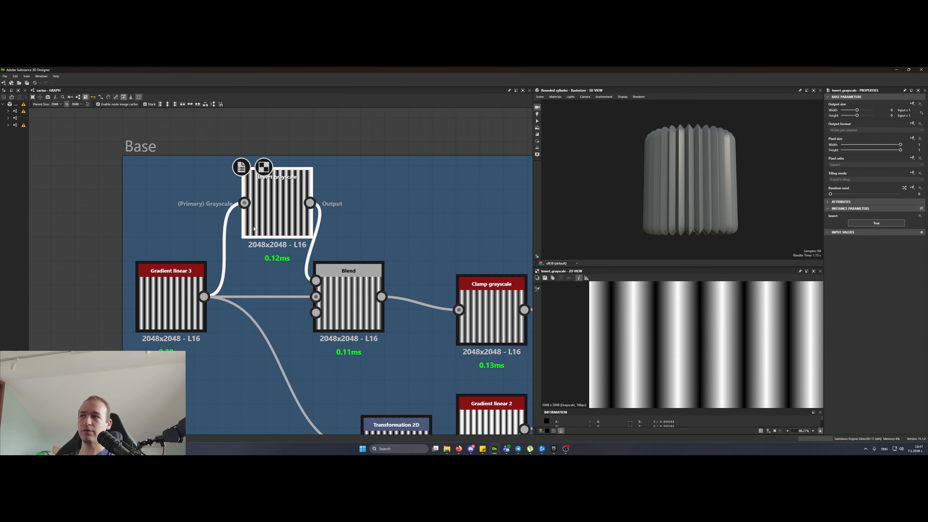
double_click(343, 301)
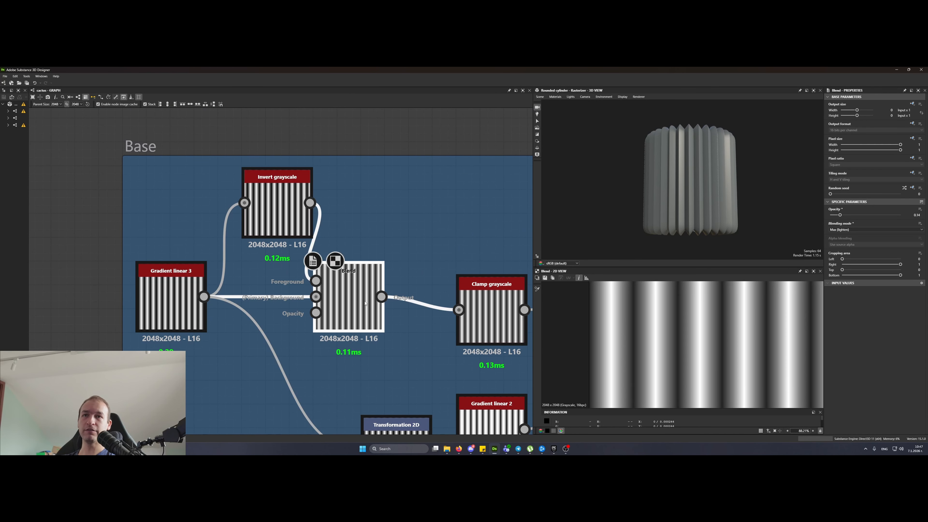
middle_drag(342, 301, 288, 249)
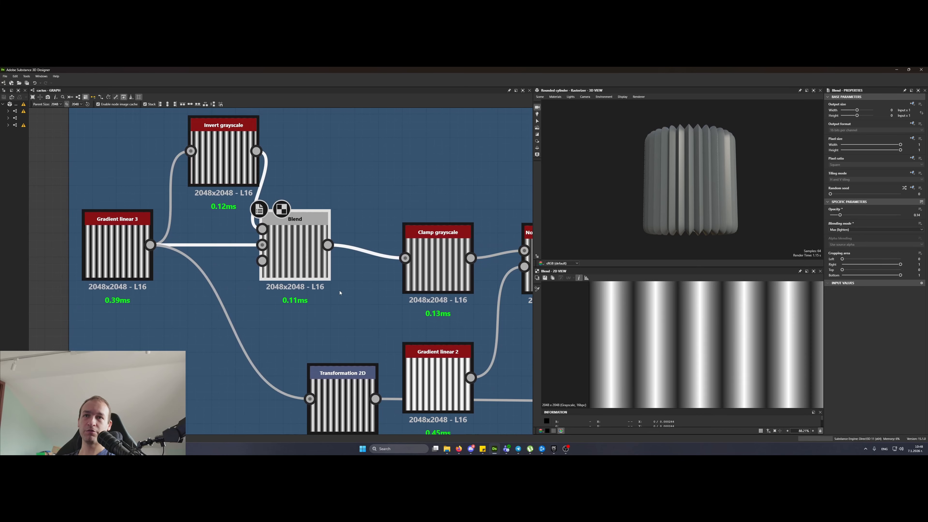
- Feed the Blend output into the Transformation 2D node and examine the ridges on the 3D cylinder
drag(328, 245, 326, 427)
scroll(693, 200, up, 5)
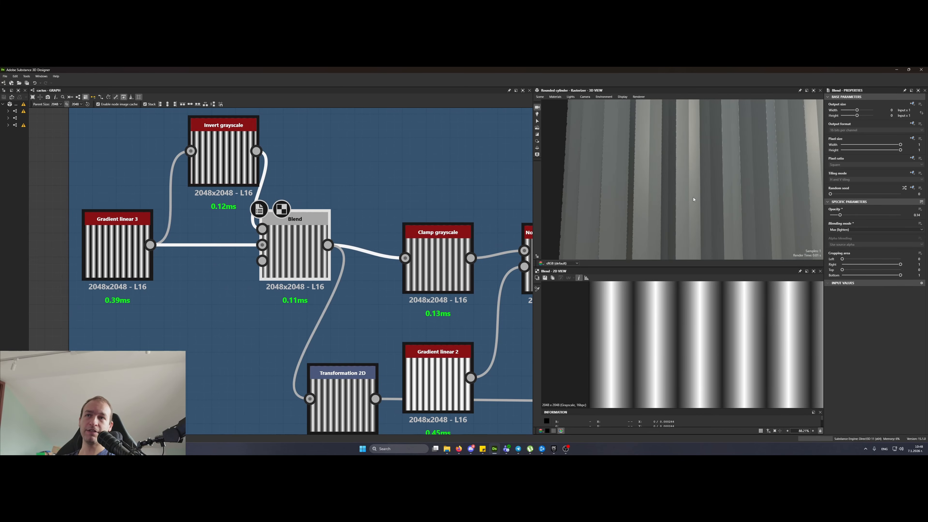
scroll(693, 198, down, 3)
mouse_move(673, 196)
mouse_down()
mouse_move(700, 195)
mouse_move(677, 198)
mouse_up()
- Switch the Transformation 2D input to Gradient Linear 3 and back to Blend, comparing the two nodes' outputs
drag(150, 245, 310, 398)
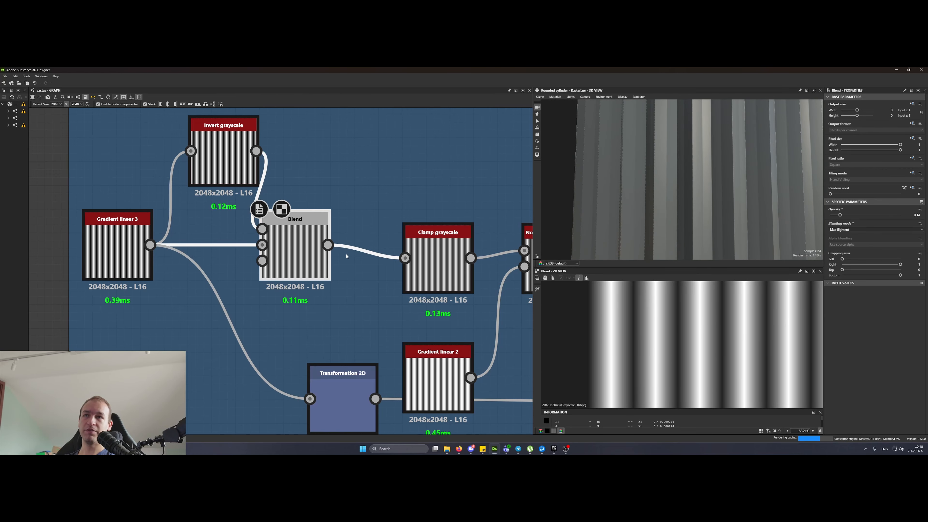
drag(328, 245, 310, 398)
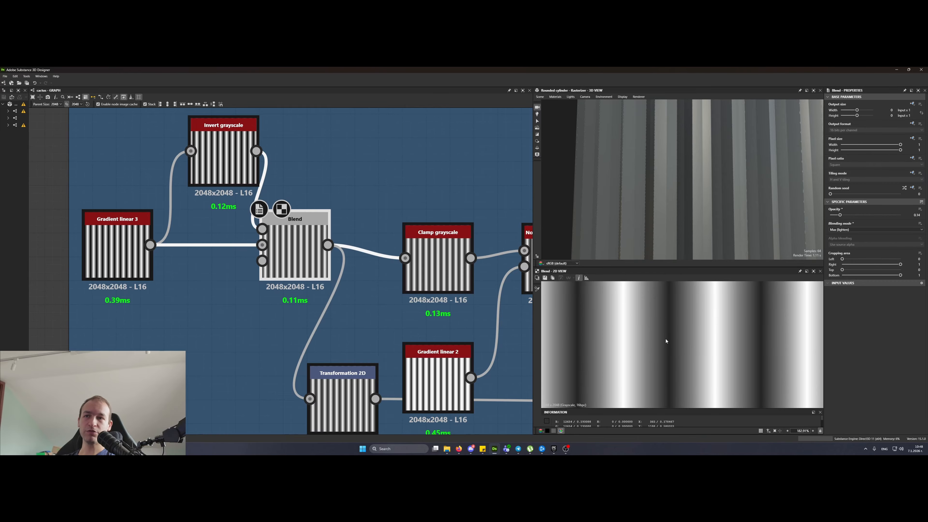
click(124, 254)
click(294, 256)
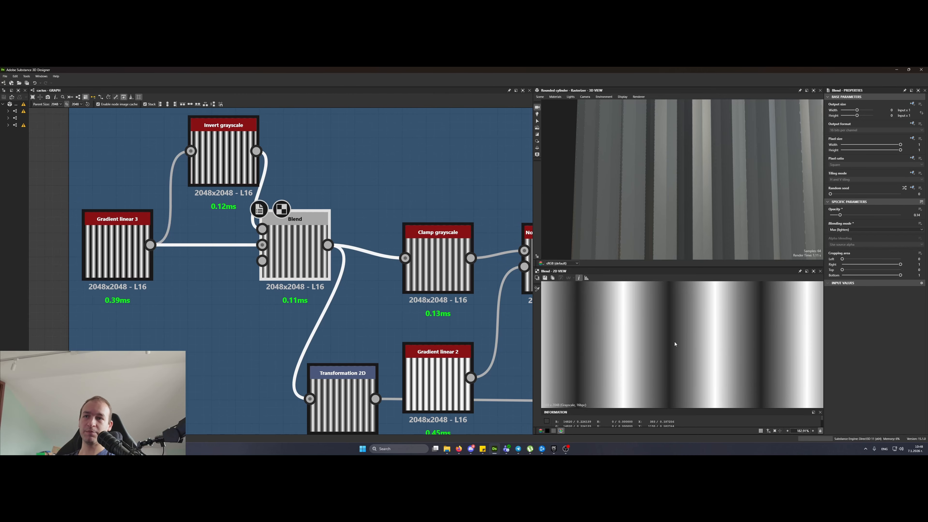
- Align the Clamp Grayscale node with Blend and feed its output into the Transformation 2D node
middle_drag(459, 314, 346, 281)
drag(329, 249, 306, 235)
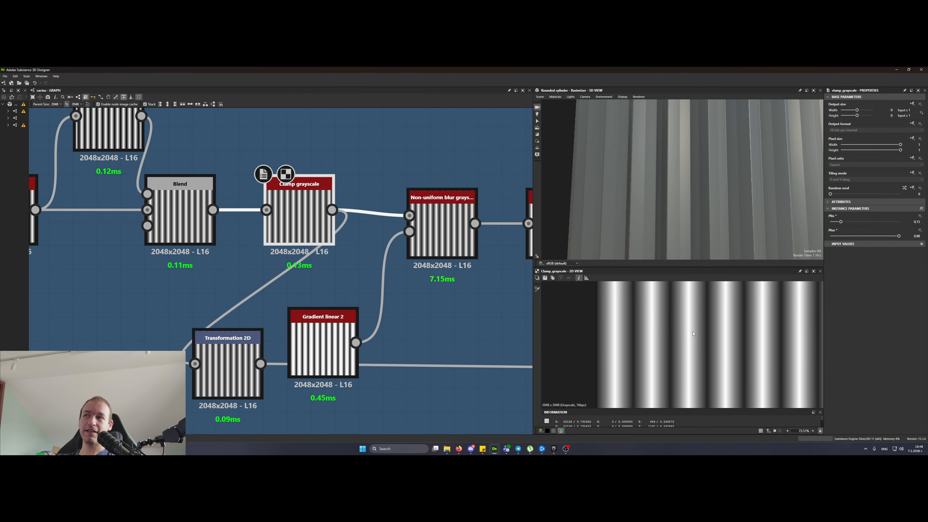
scroll(682, 334, up, 6)
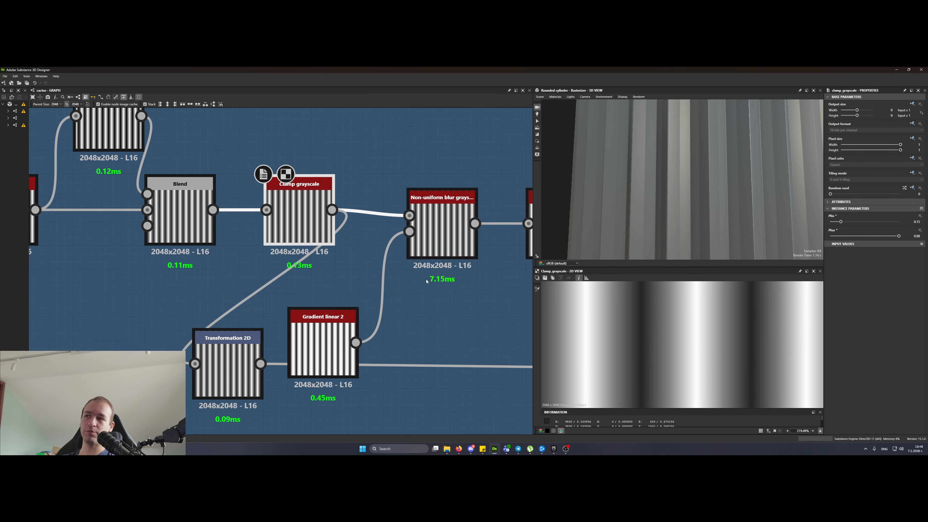
- Preview the Gradient Linear 2 node and examine its full stripe pattern, tiling and rotation
scroll(343, 256, down, 4)
double_click(272, 303)
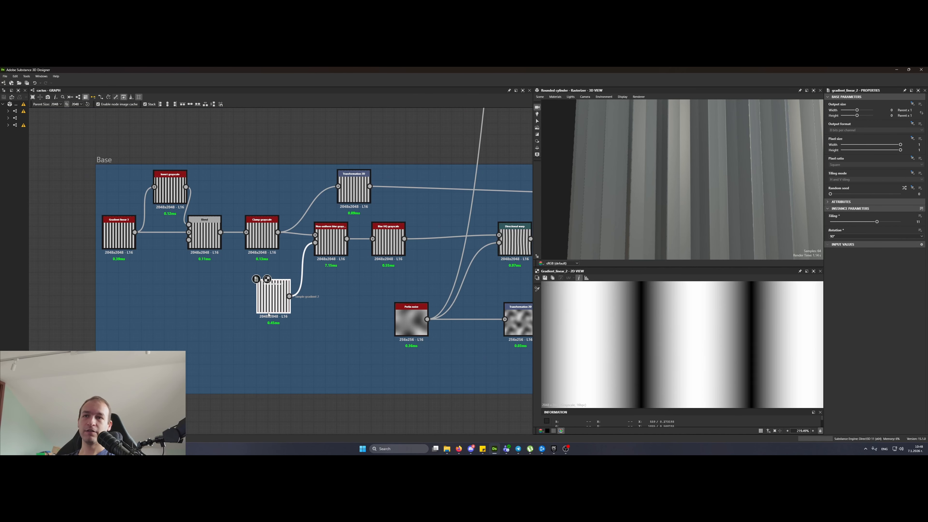
scroll(272, 310, up, 5)
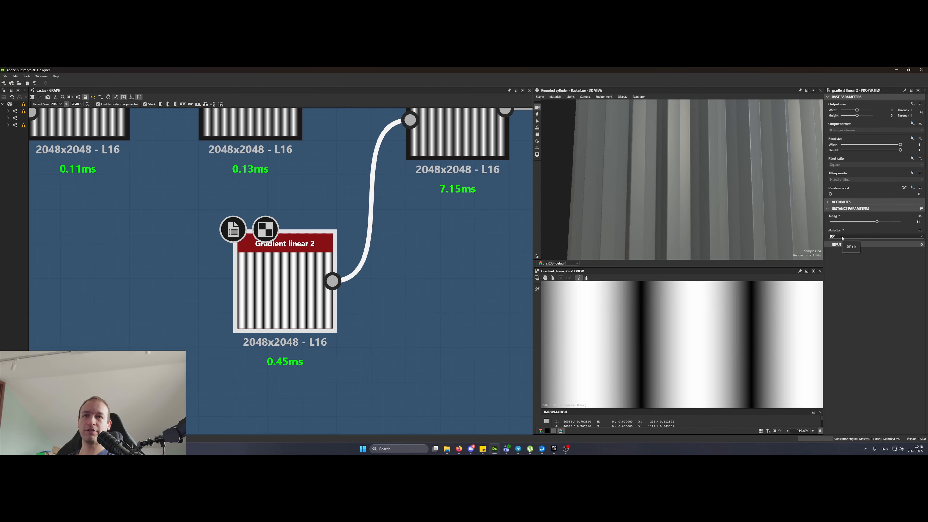
scroll(659, 347, down, 10)
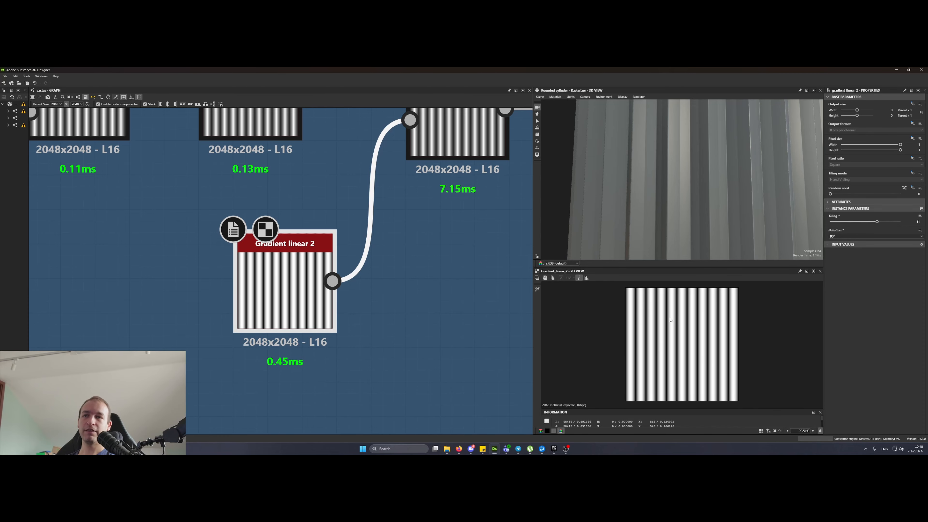
- Connect the Clamp Grayscale output to the Transformation 2D node in place of the Non-Uniform Blur output
middle_drag(358, 242, 260, 386)
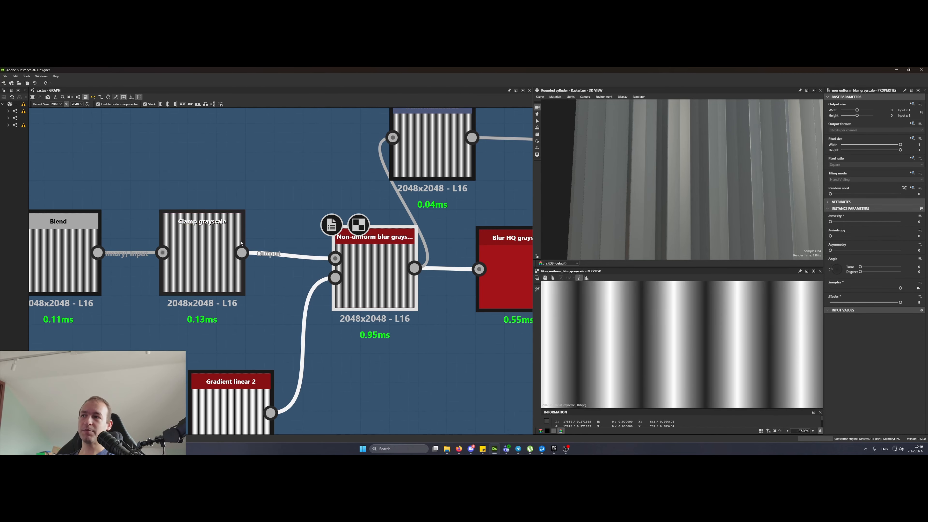
drag(241, 253, 393, 138)
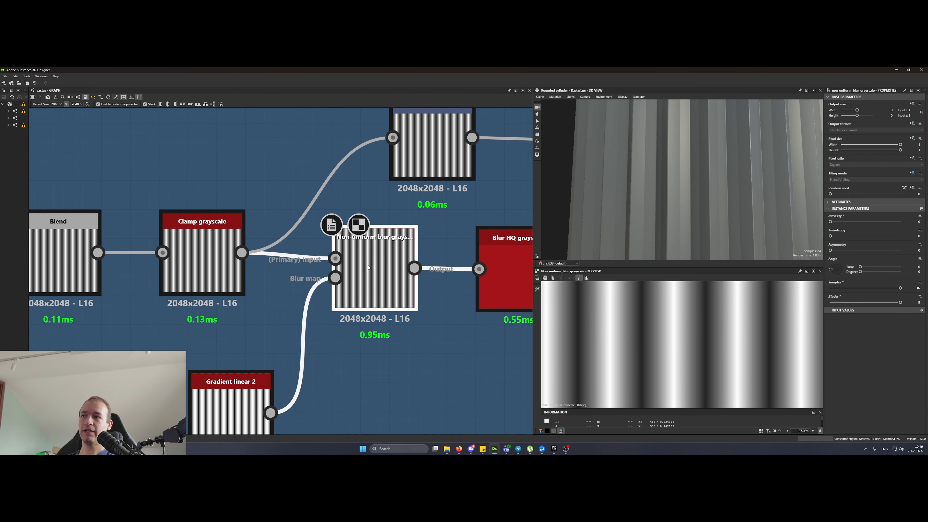
- Connect the Non-Uniform Blur output to the Transformation 2D node in place of the Clamp Grayscale output
middle_drag(353, 361, 329, 382)
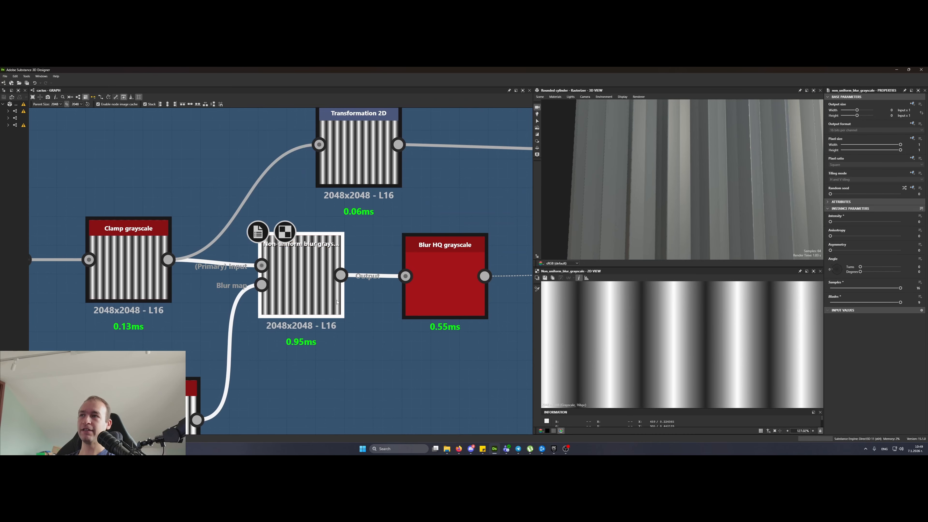
middle_drag(316, 276, 292, 308)
drag(318, 307, 386, 178)
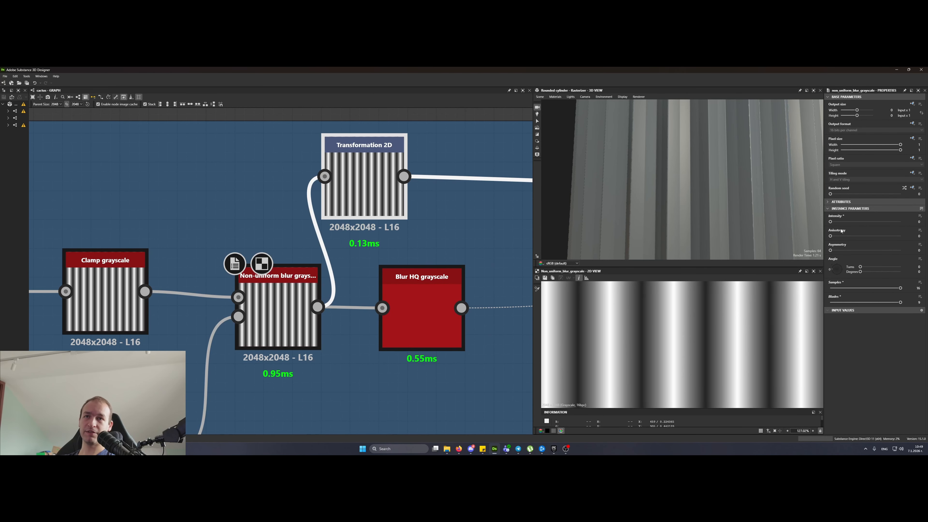
- Try a stronger Non-Uniform Blur with Intensity at 1 and above on the cylinder's ridges, and restore the original low Intensity
click(836, 222)
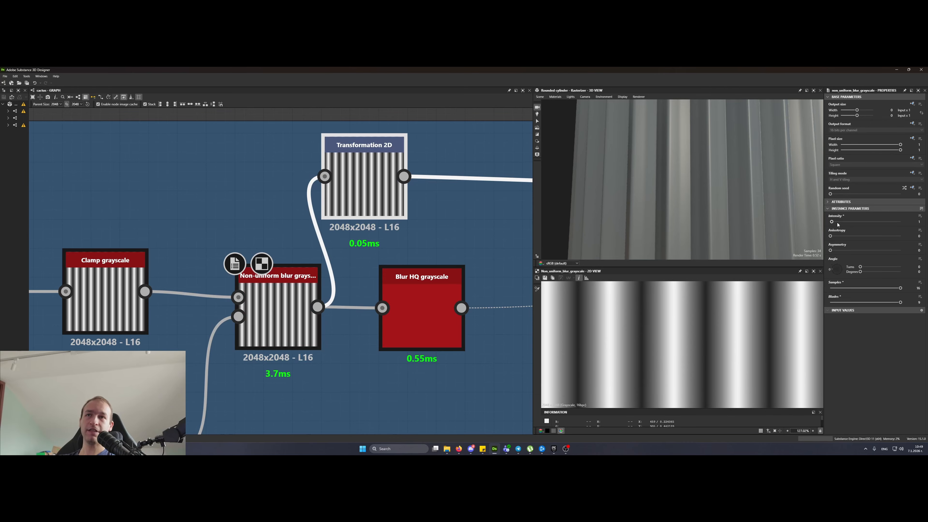
scroll(753, 196, down, 5)
scroll(752, 196, up, 5)
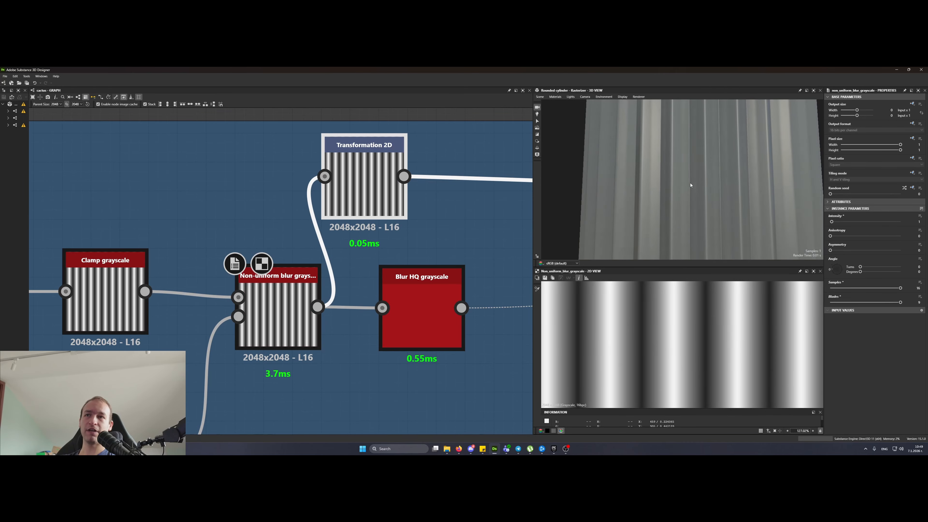
click(864, 222)
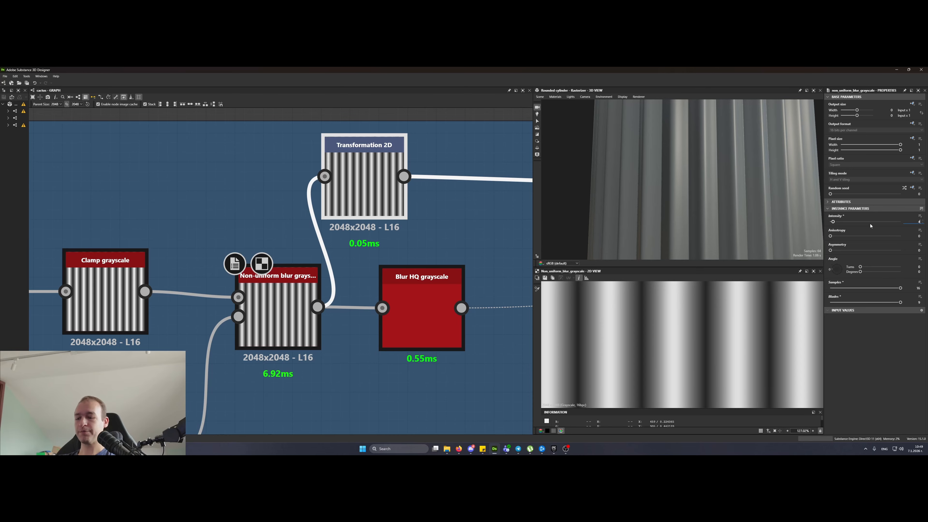
text(4)
key(Return)
scroll(730, 176, down, 5)
mouse_move(675, 162)
mouse_down()
mouse_move(706, 159)
mouse_move(687, 160)
mouse_up()
scroll(688, 160, up, 6)
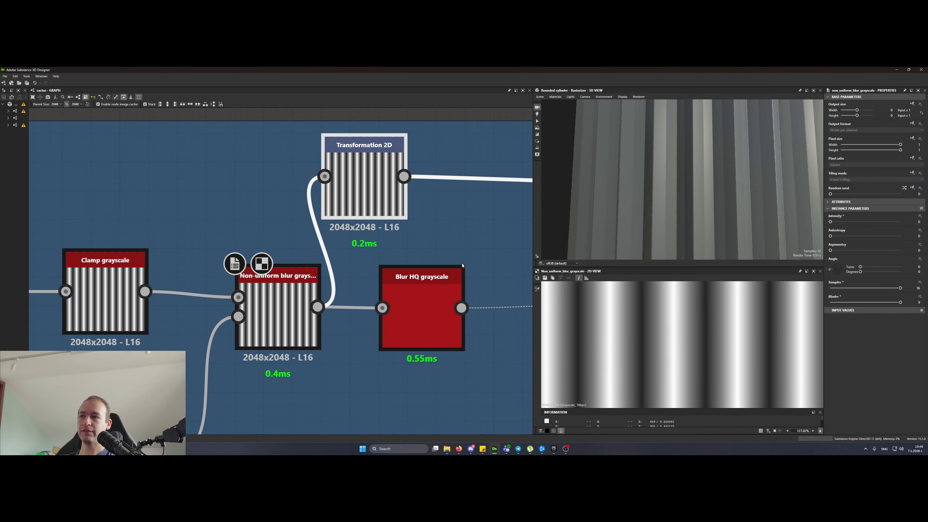
- Preview the Blur HQ Grayscale node and feed its output into the Transformation 2D node, checking the softened ridges in 3D
double_click(435, 292)
middle_drag(449, 239, 328, 227)
drag(265, 179, 466, 179)
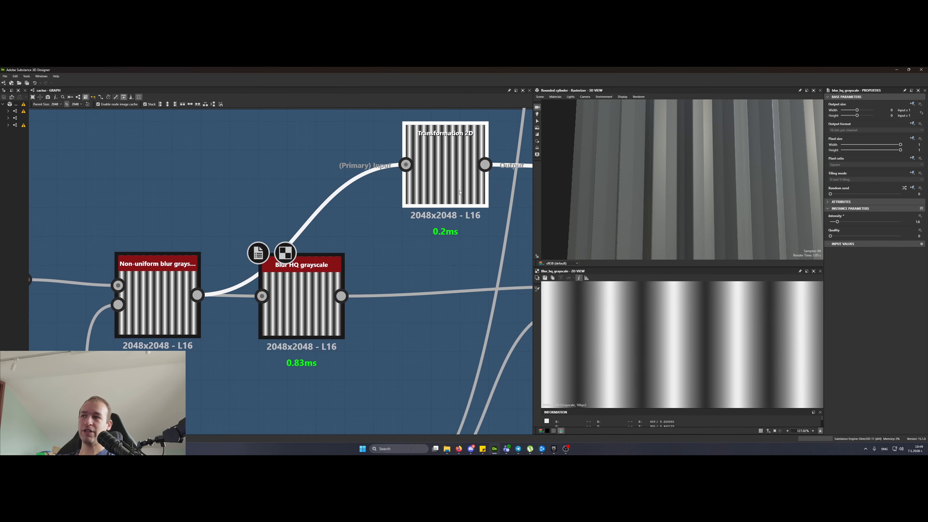
drag(340, 296, 404, 172)
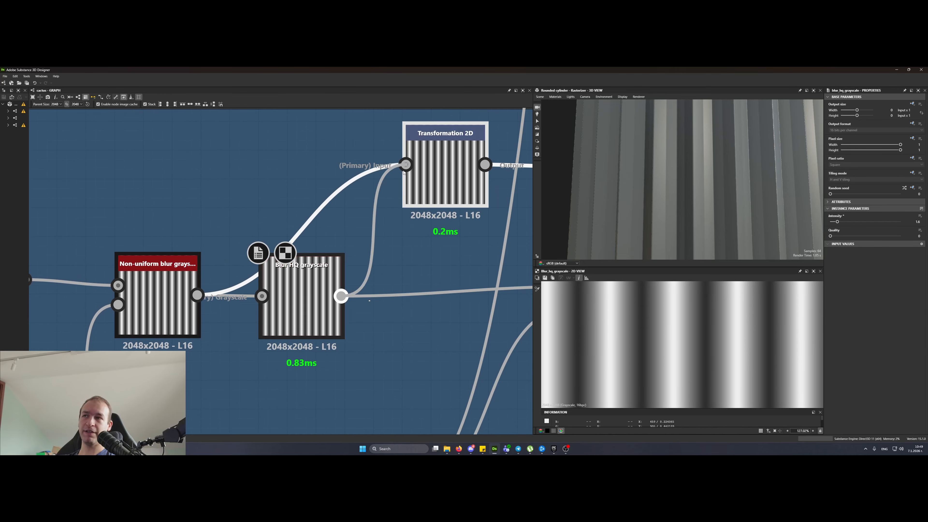
click(414, 165)
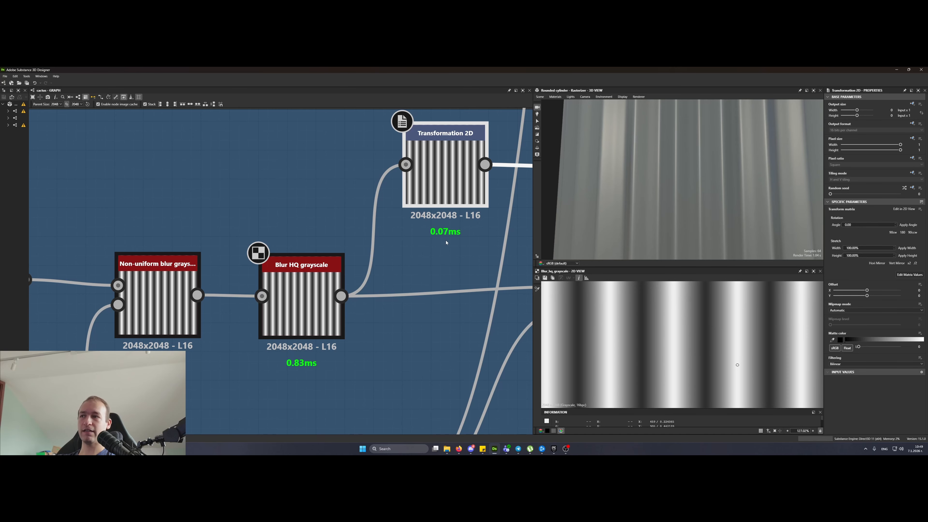
scroll(446, 242, down, 5)
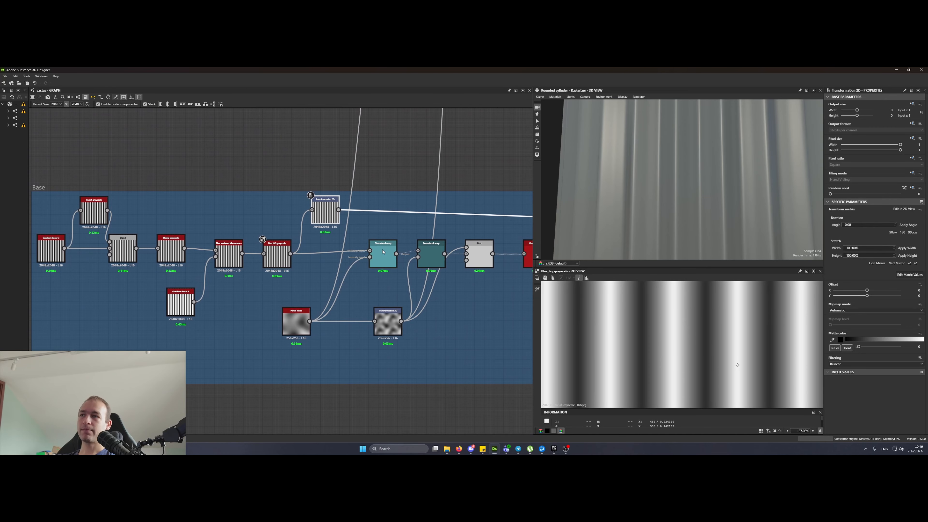
scroll(679, 212, down, 5)
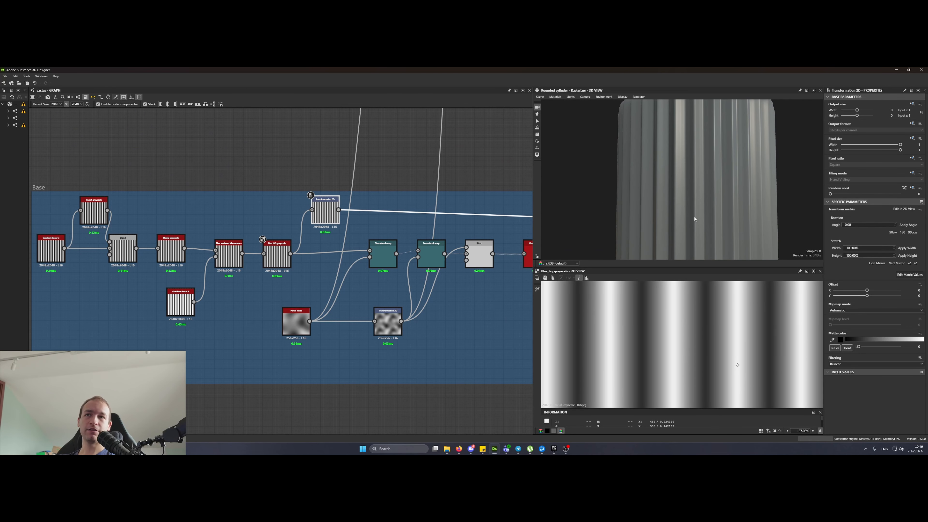
scroll(690, 217, up, 3)
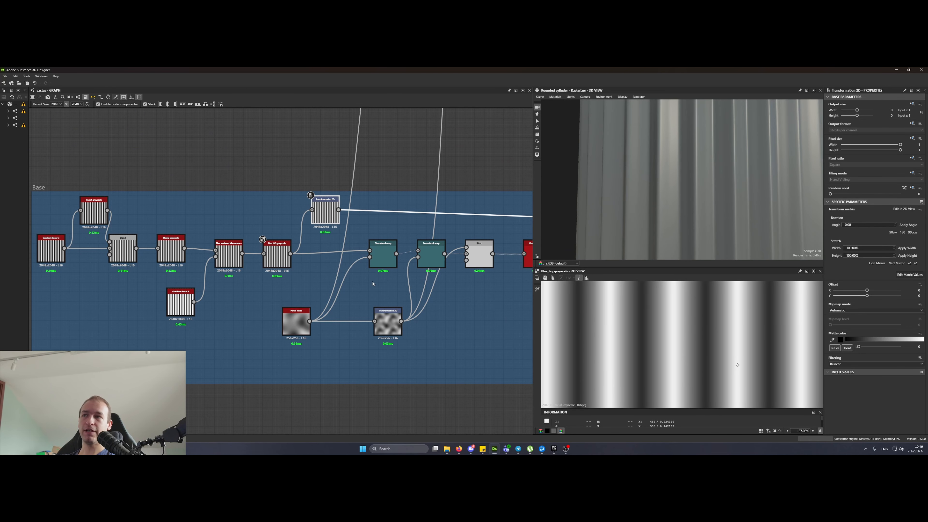
- Preview the first Directional Warp node and the Perlin Noise that drives its intensity input
scroll(385, 263, up, 1)
scroll(385, 263, up, 1)
click(385, 263)
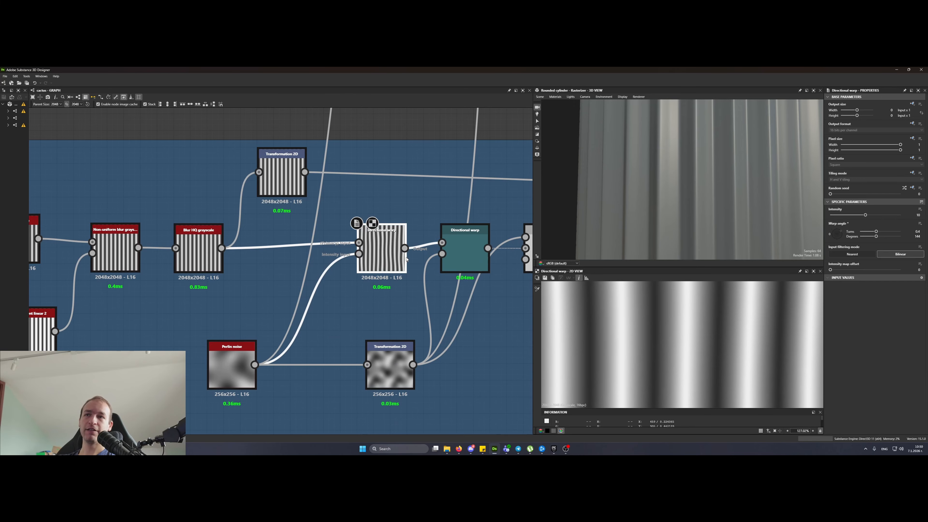
click(232, 368)
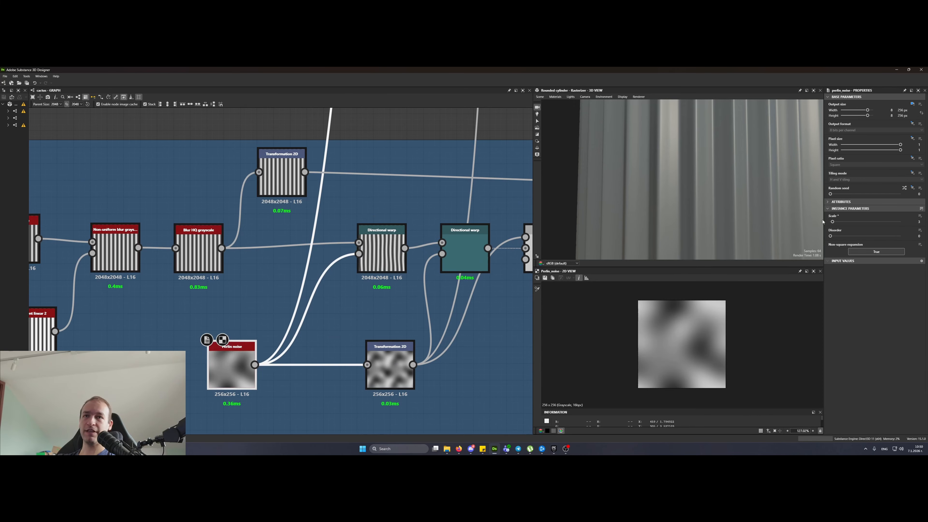
- Shift the Transformation 2D and first Directional Warp nodes, and connect the warp's output to that Transformation 2D in place of Blur HQ
drag(281, 175, 415, 167)
drag(382, 256, 365, 256)
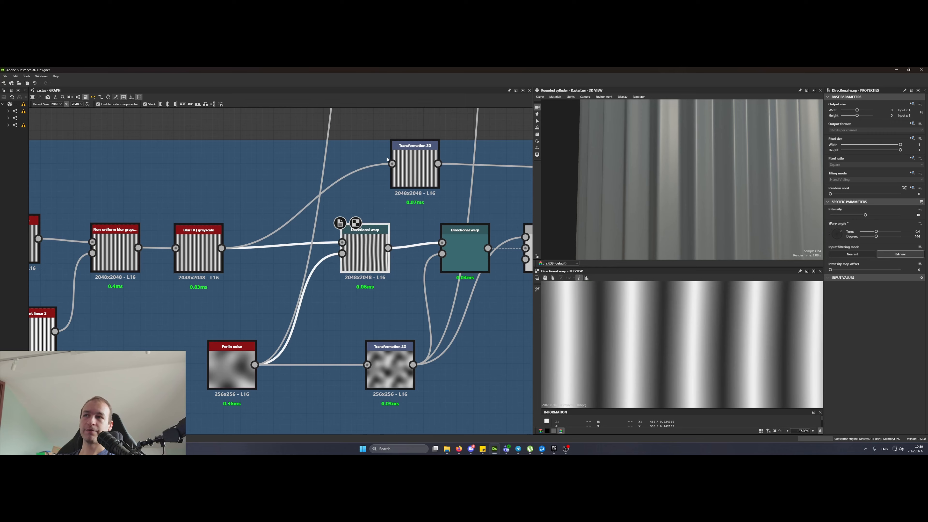
drag(392, 164, 377, 253)
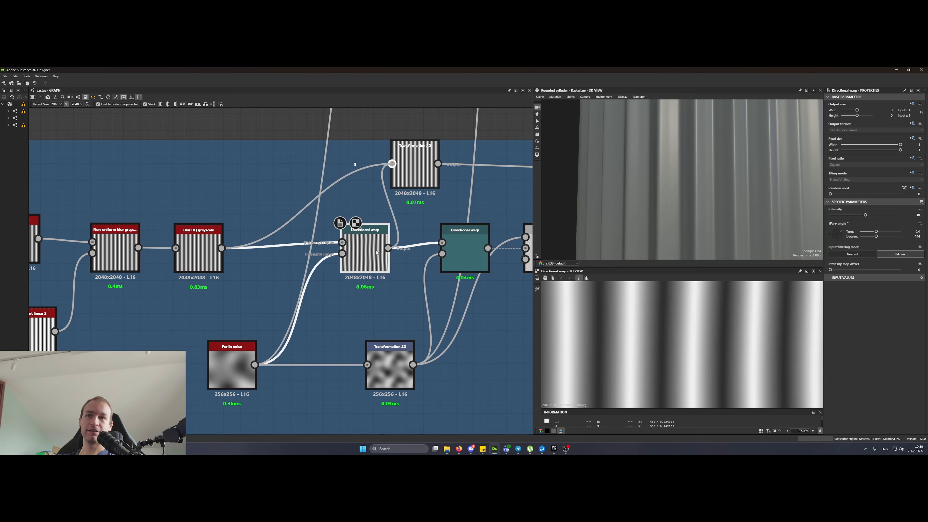
drag(377, 252, 388, 248)
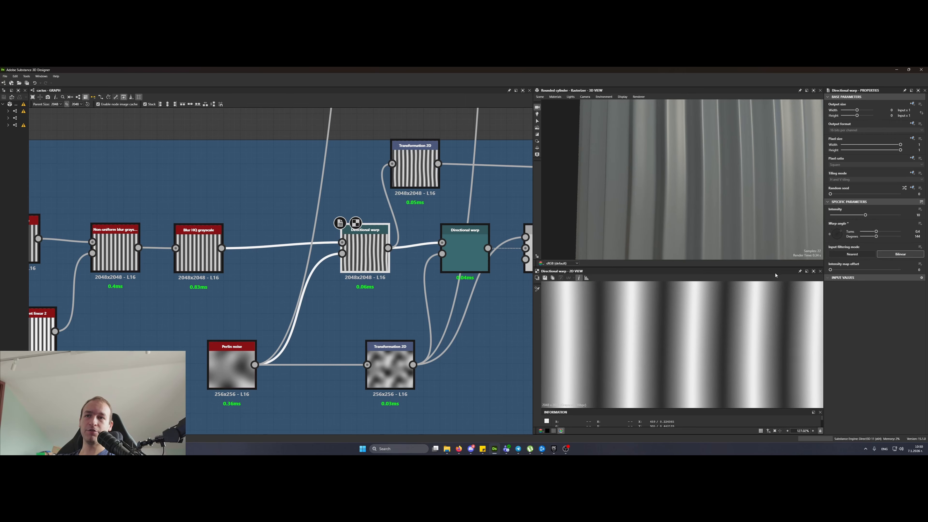
scroll(726, 195, down, 5)
scroll(725, 192, up, 5)
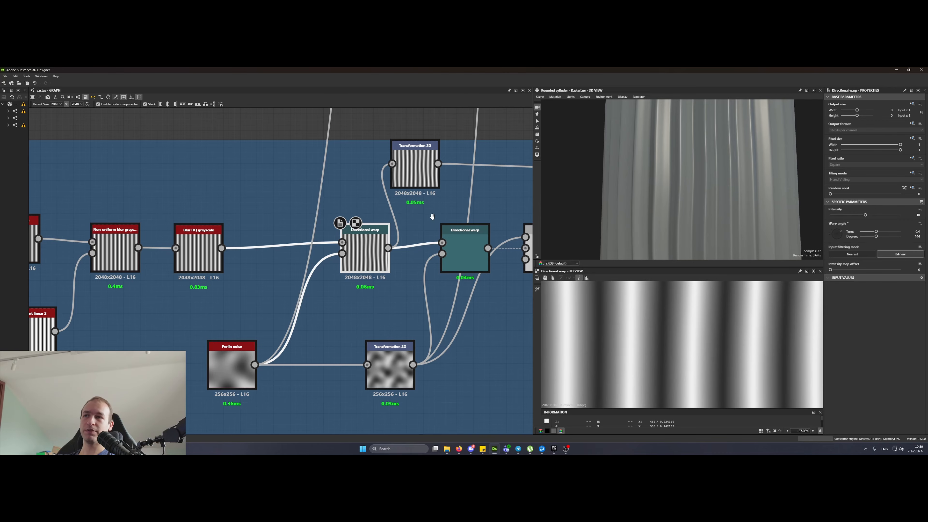
- Add a Transformation 2D node fed by the Perlin Noise, halve its scale and offset it to about X -0.38, Y 0.52
middle_drag(432, 216, 257, 229)
drag(240, 171, 356, 164)
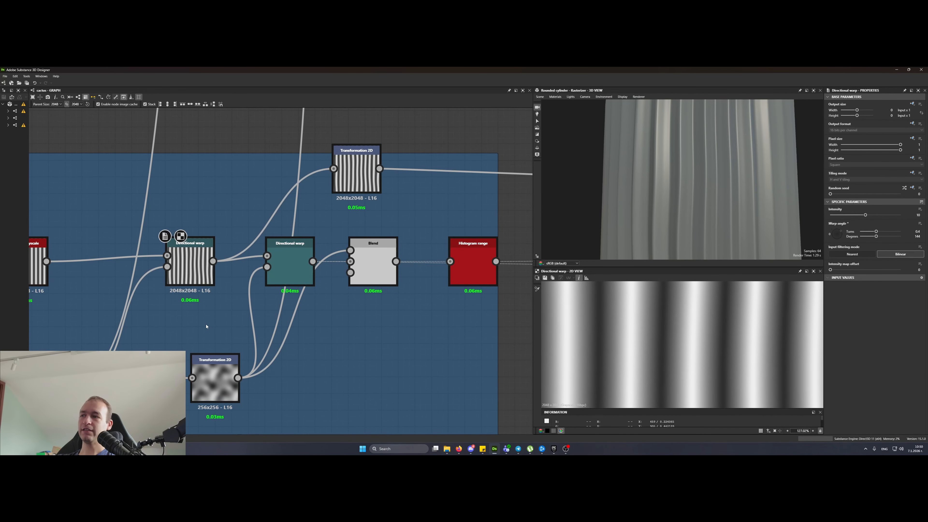
key(space)
text(trans)
key(Return)
middle_drag(215, 315, 330, 261)
drag(194, 324, 298, 265)
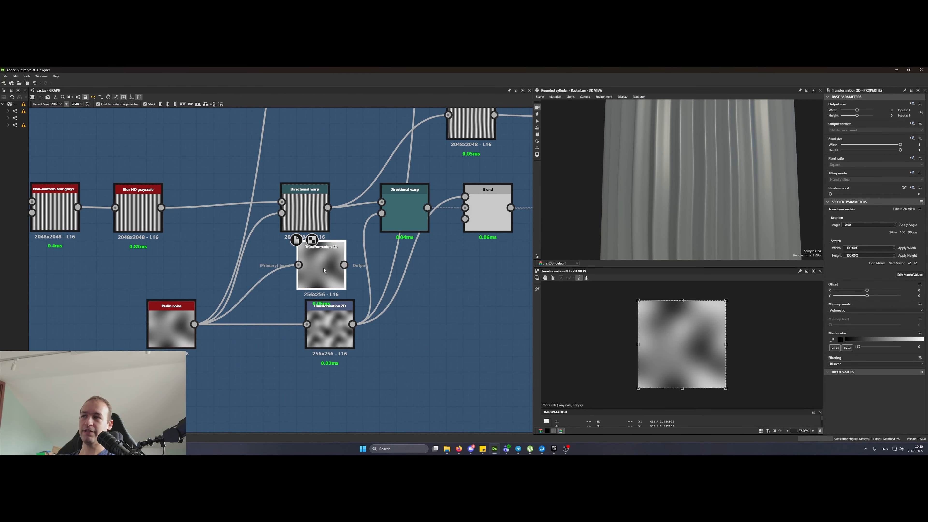
click(915, 264)
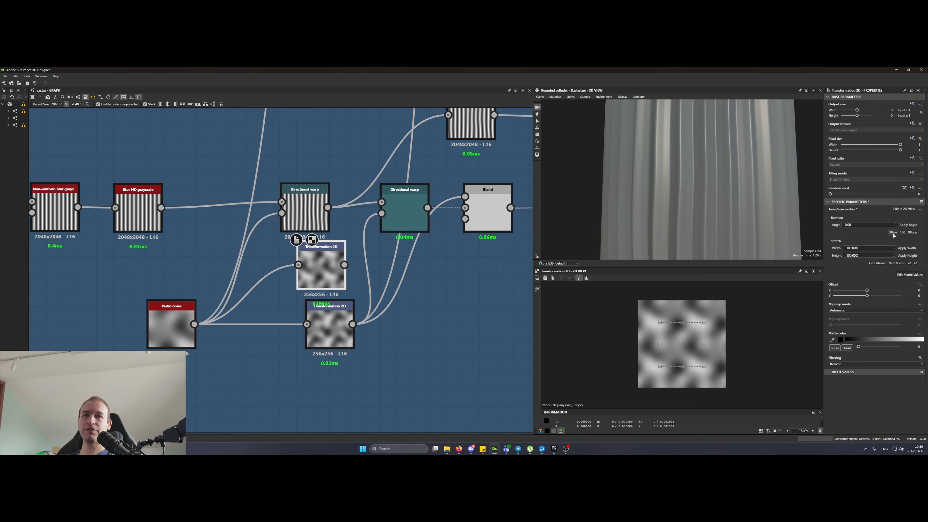
drag(677, 349, 699, 362)
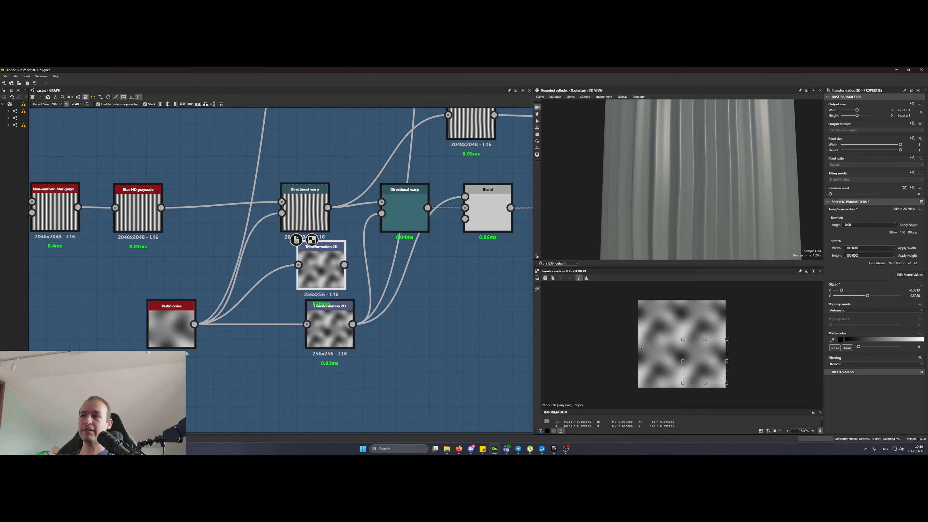
- Feed the new noise Transformation 2D into the second Directional Warp's intensity, and connect that warp's output to the upper Transformation 2D
double_click(391, 215)
drag(382, 213, 329, 271)
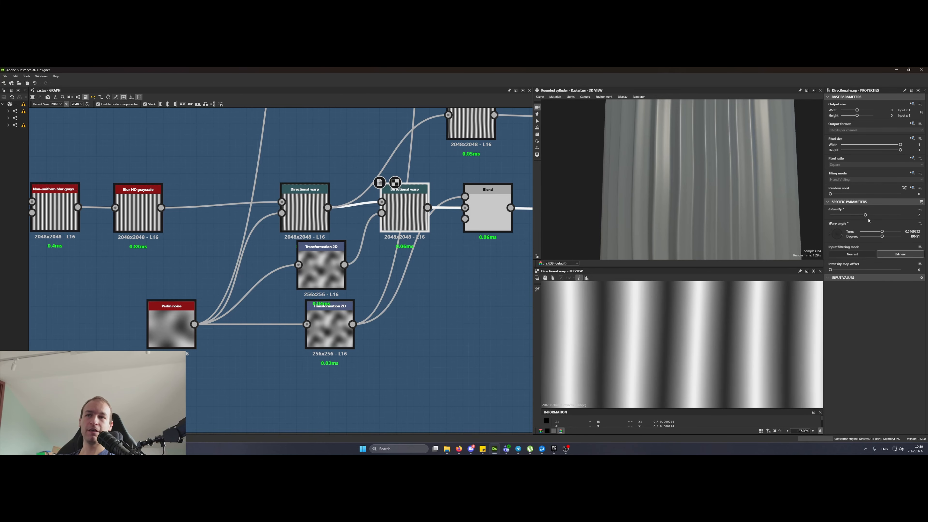
middle_drag(429, 209, 256, 293)
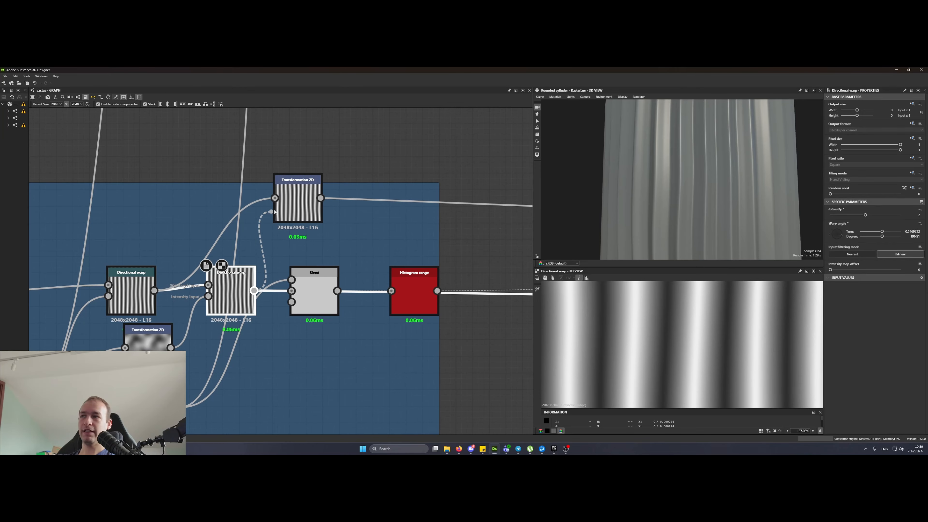
scroll(705, 181, up, 2)
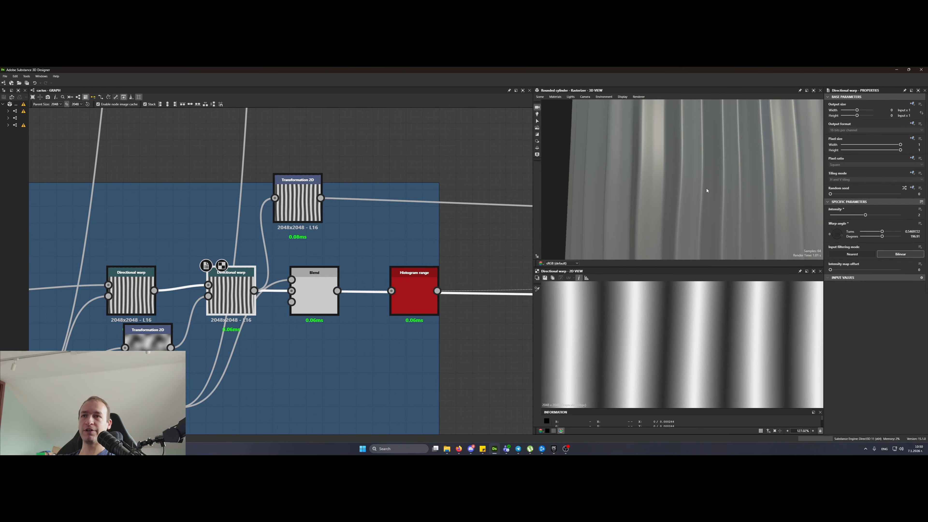
- Preview the Blend after the second Directional Warp and connect the new noise Transformation 2D to its foreground in place of the older one
middle_drag(285, 382, 317, 318)
drag(276, 187, 358, 187)
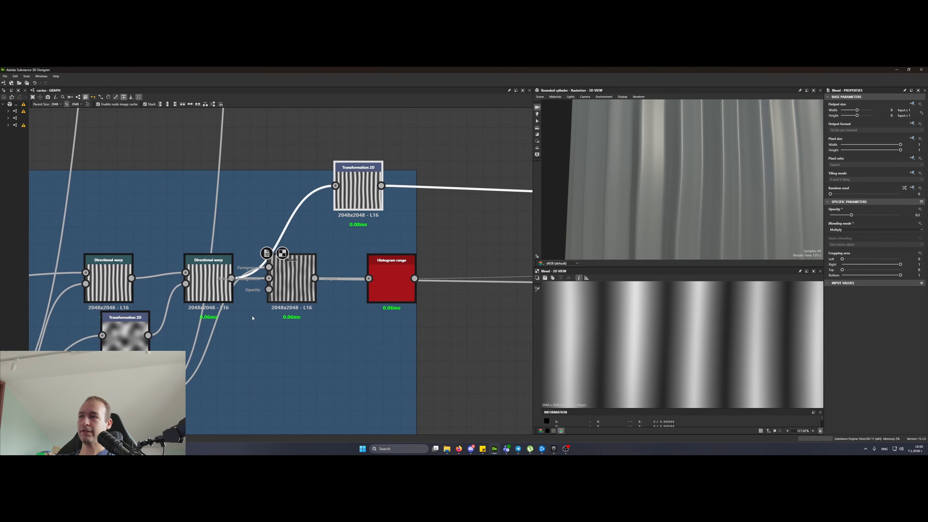
middle_drag(213, 382, 244, 332)
drag(157, 292, 279, 277)
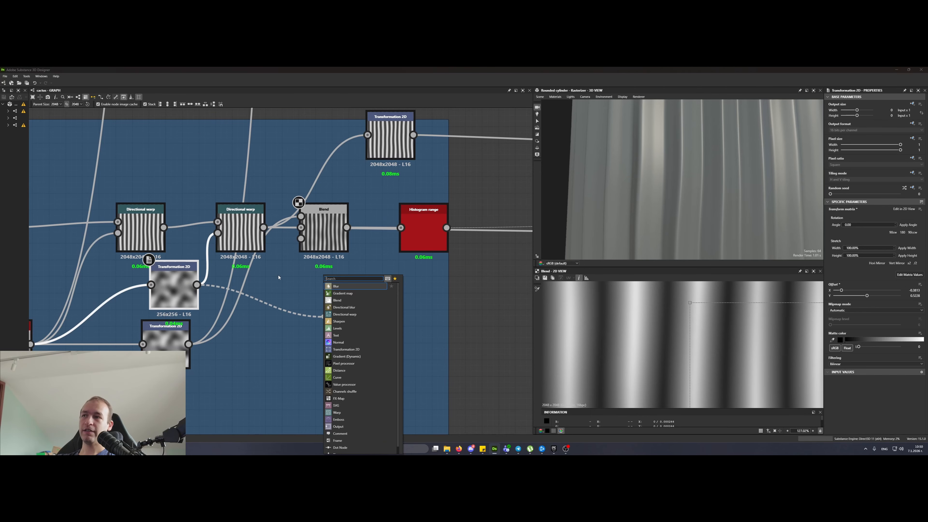
key(Escape)
click(323, 219)
drag(196, 285, 320, 211)
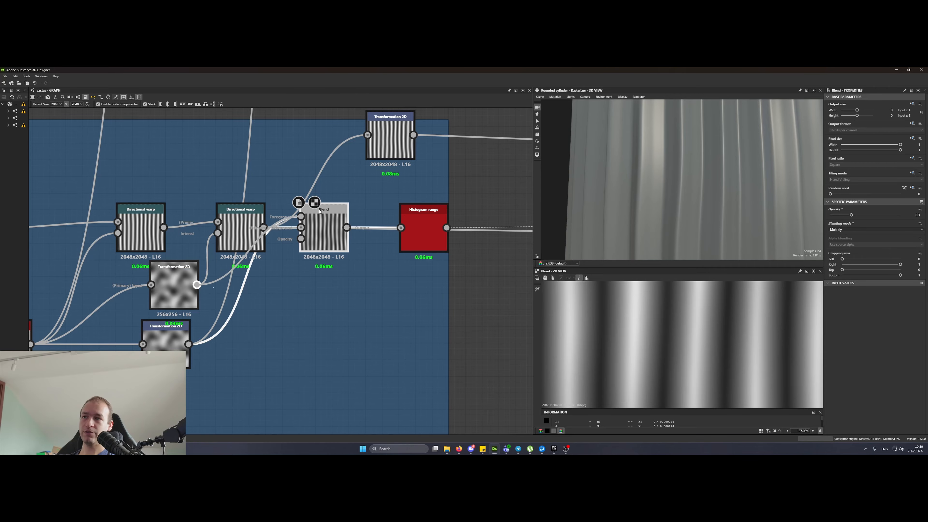
click(236, 239)
drag(250, 238, 250, 236)
click(310, 231)
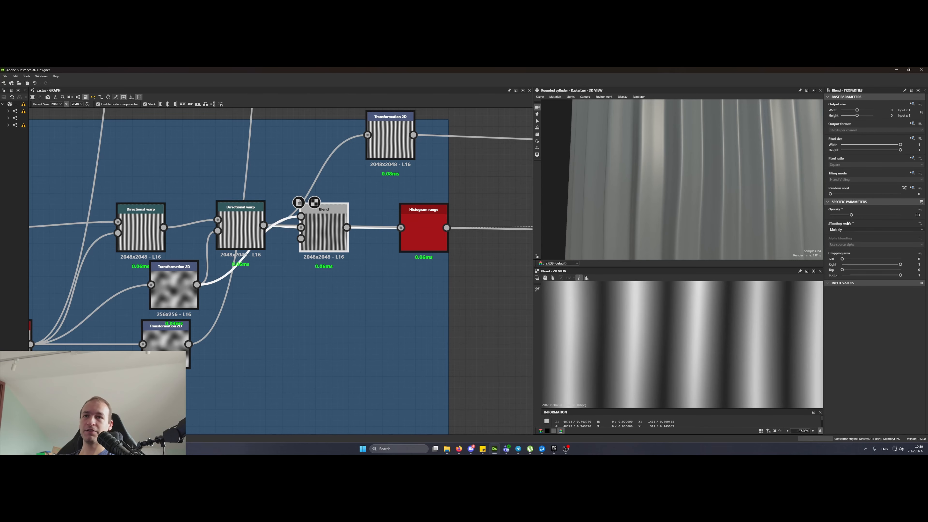
- Connect the Blend output to the upper Transformation 2D node and view the whole cylinder in 3D
middle_drag(396, 261, 378, 311)
drag(329, 278, 350, 186)
scroll(728, 200, down, 5)
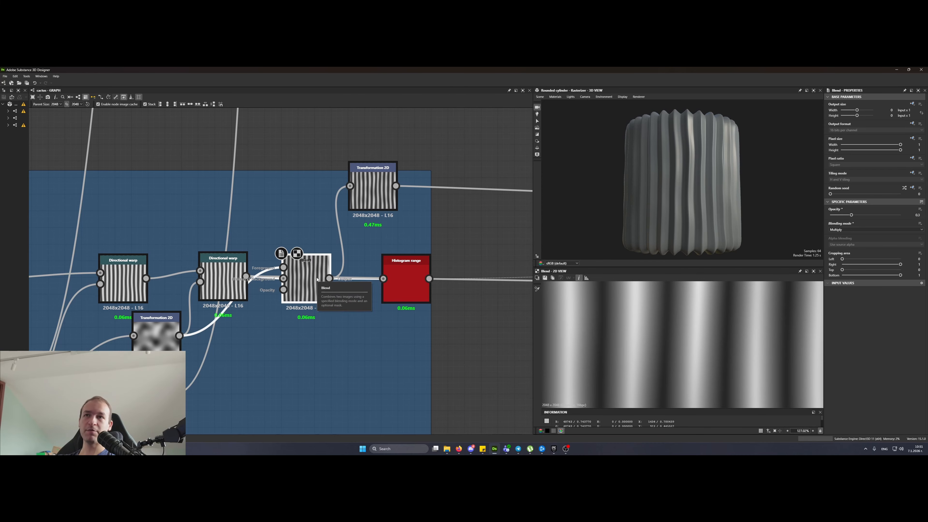
- Toggle the Blend node off and on twice, comparing its effect on the cylinder's ridges
key(ctrl+b)
key(ctrl+b)
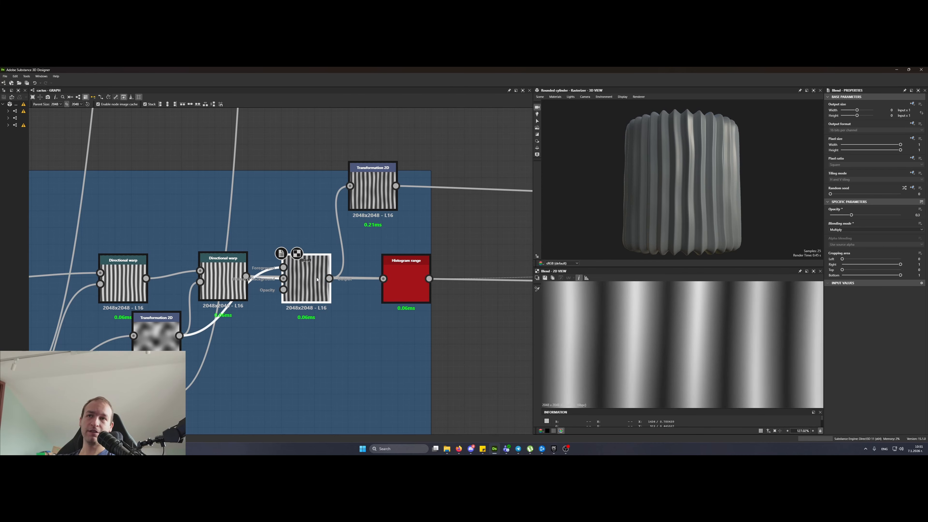
key(ctrl+b)
key(ctrl+b)
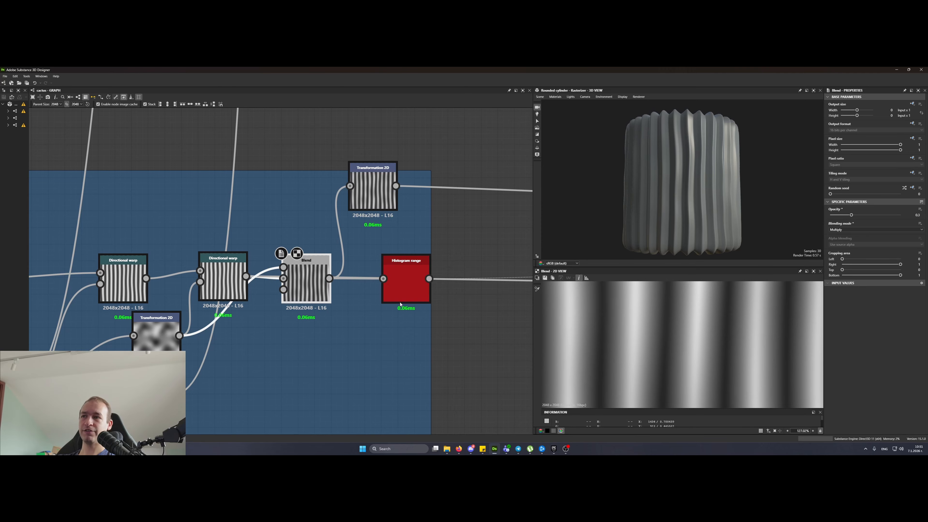
- Feed the Histogram Range output into the upper Transformation 2D node, and compare the Histogram Range image with the Blend's
double_click(405, 286)
middle_drag(409, 328, 279, 333)
drag(242, 174, 376, 190)
drag(302, 286, 353, 207)
scroll(703, 182, up, 3)
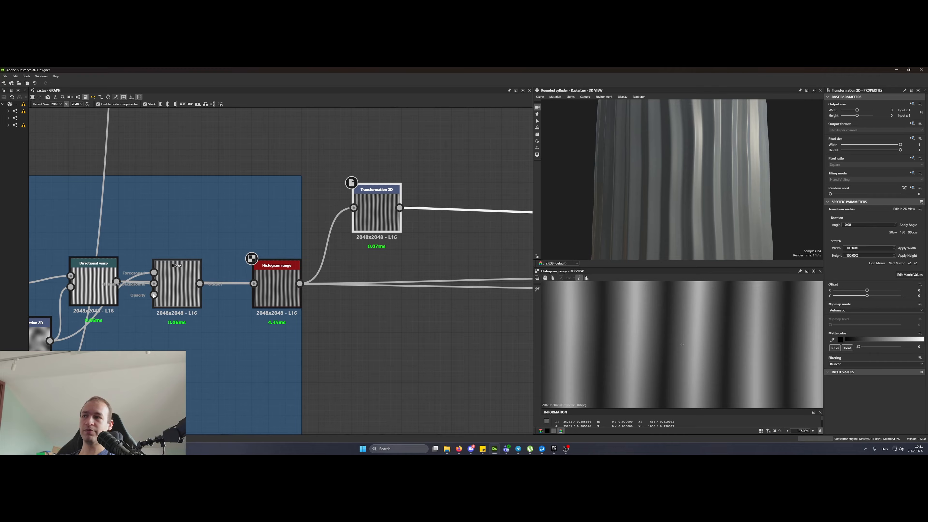
double_click(179, 285)
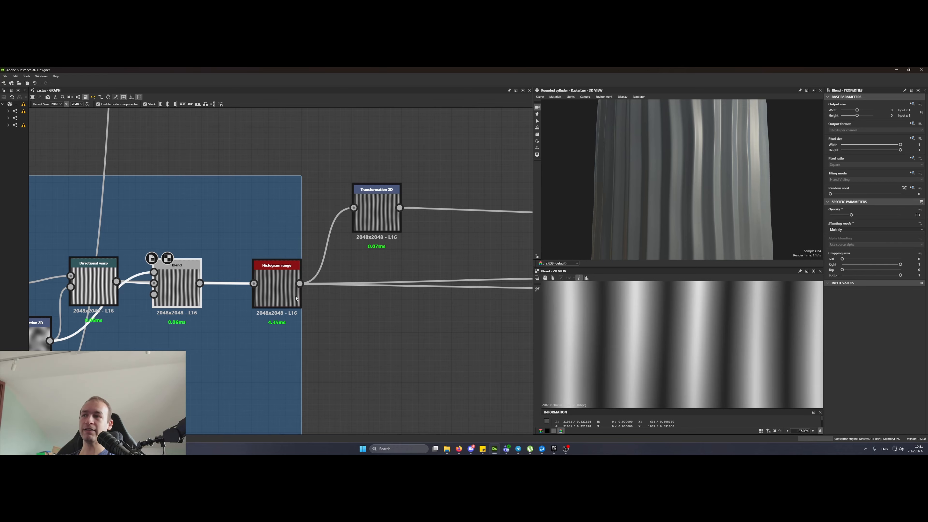
double_click(276, 287)
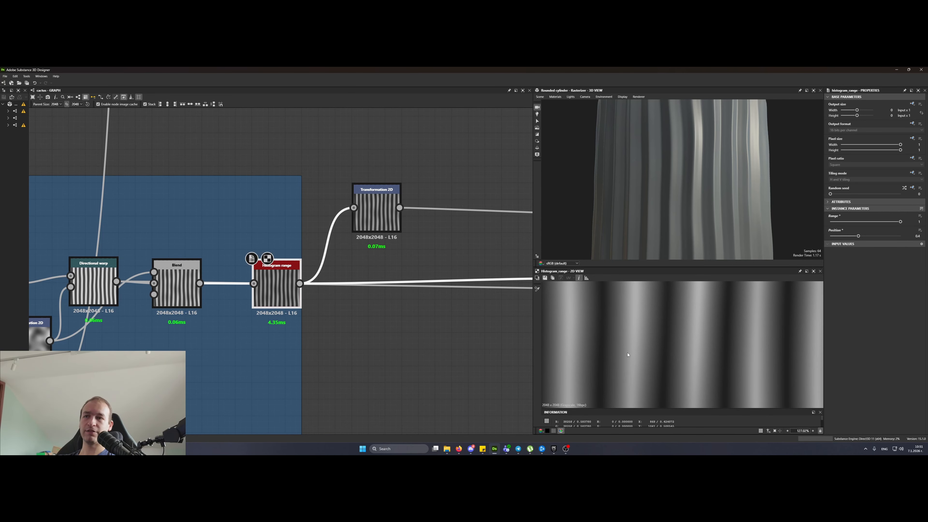
- Review the whole Base group from its first node to the Histogram Range output, together with the ridged cylinder in 3D
scroll(380, 262, down, 4)
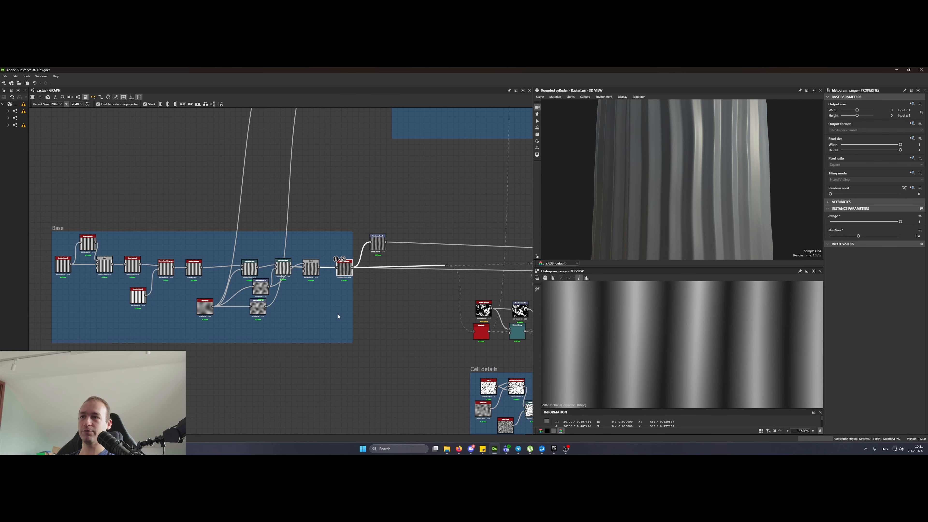
scroll(338, 316, down, 3)
scroll(318, 321, up, 4)
middle_drag(391, 310, 459, 311)
scroll(730, 200, down, 3)
drag(705, 201, 652, 201)
scroll(694, 201, up, 4)
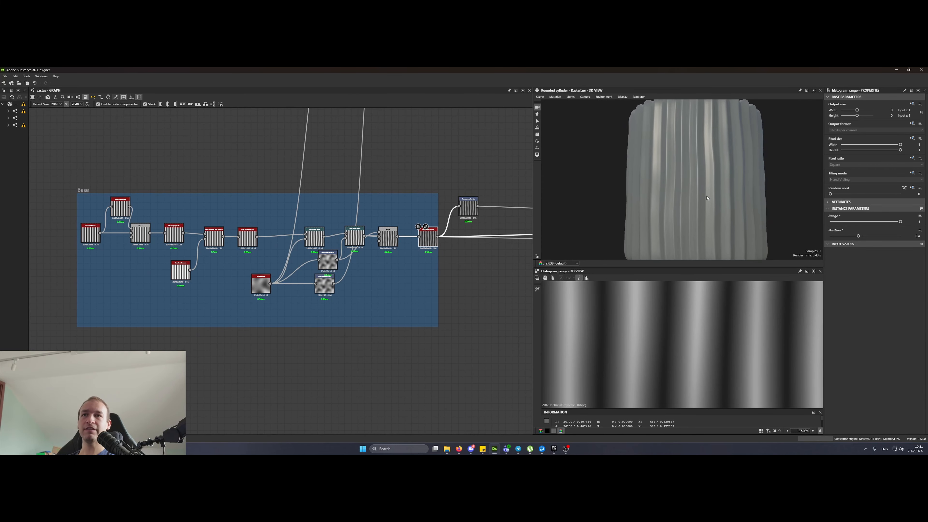
middle_drag(506, 303, 399, 320)
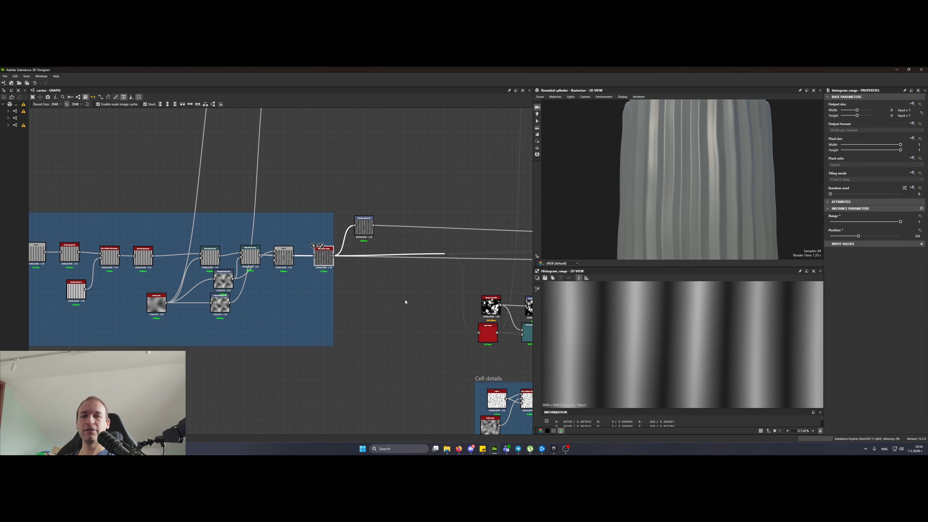
middle_drag(426, 311, 388, 335)
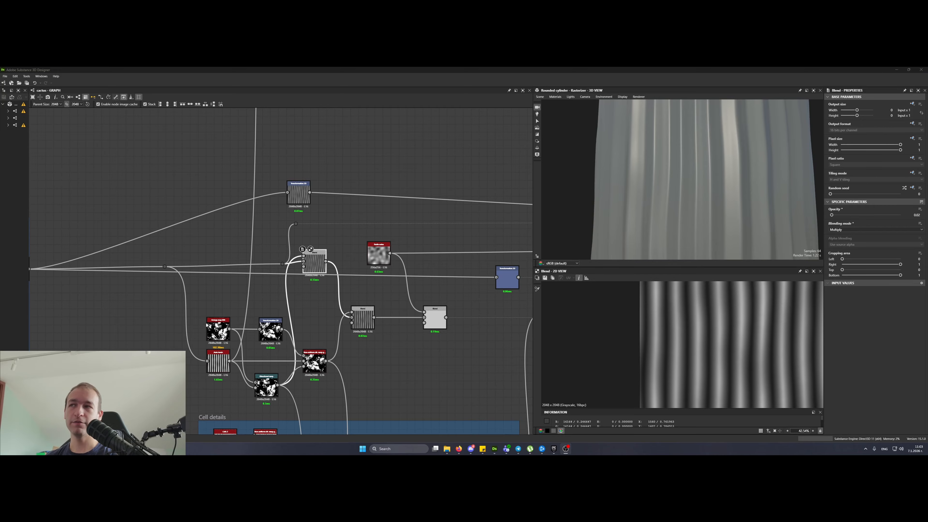
- Move the Transformation 2D node down above the grunge nodes and preview Grunge map 008
middle_drag(342, 249, 368, 254)
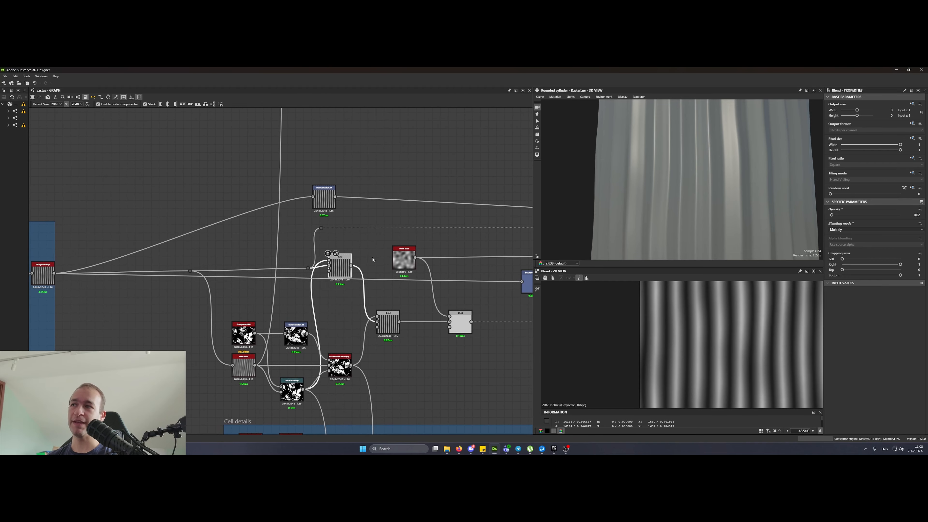
drag(331, 189, 252, 261)
middle_drag(251, 261, 309, 197)
drag(292, 209, 339, 212)
scroll(350, 242, up, 4)
drag(203, 251, 287, 328)
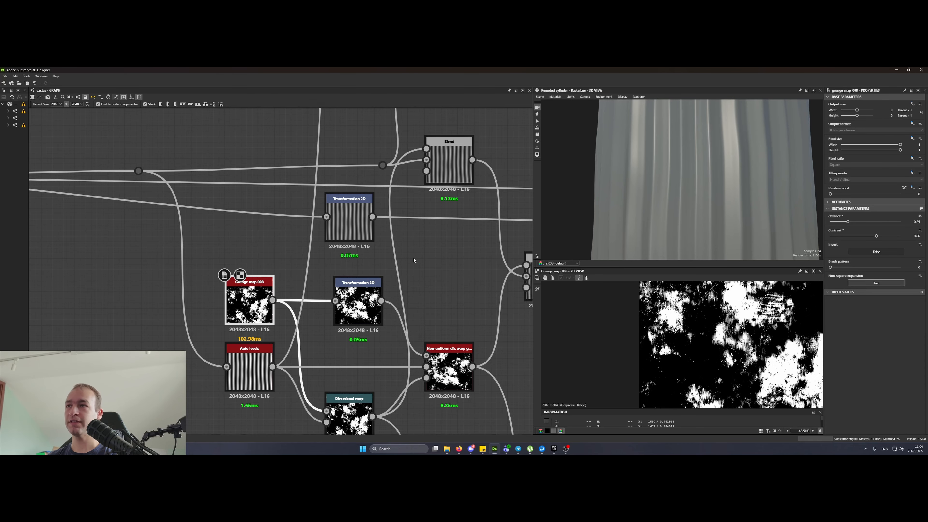
- Align the Directional Warp node with Auto levels and preview the Auto levels stripes
middle_drag(413, 261, 388, 223)
drag(322, 376, 321, 325)
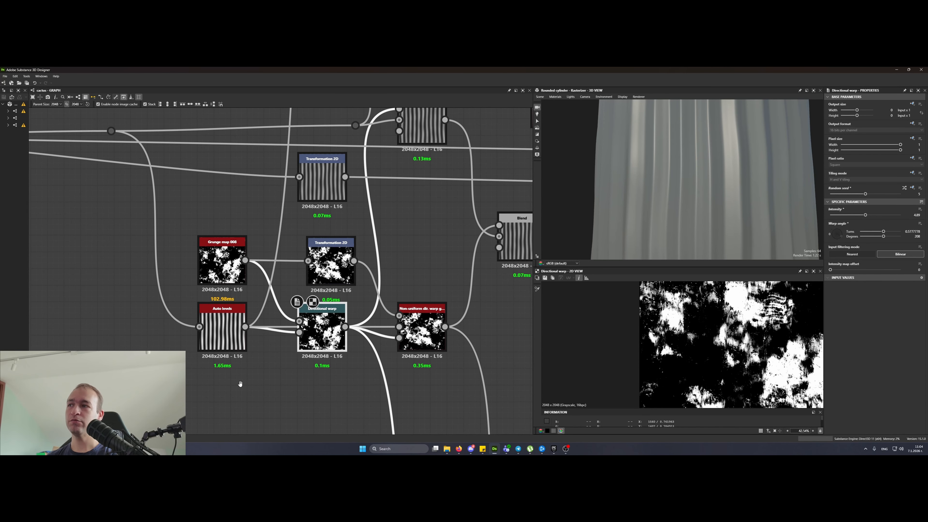
middle_drag(221, 335, 287, 299)
double_click(287, 300)
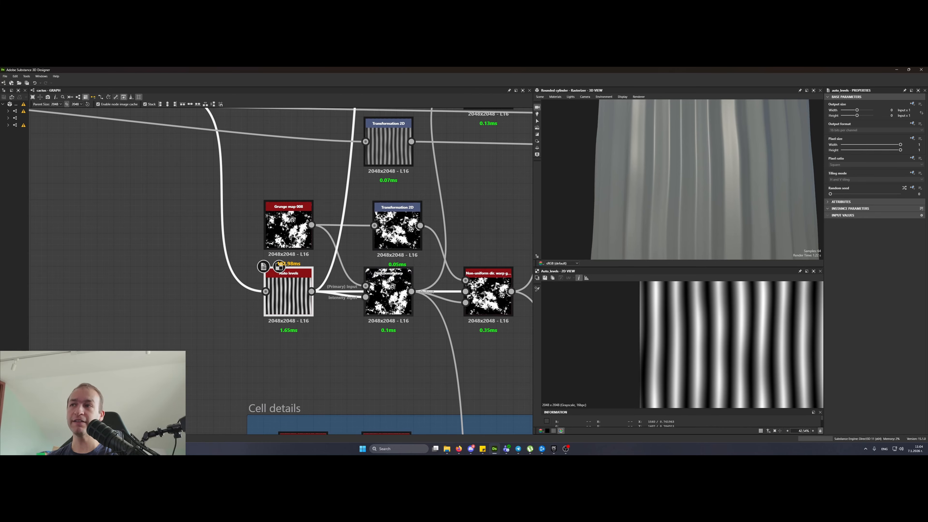
- Preview the Directional Warp of the grunge and set its intensity to 5
double_click(380, 281)
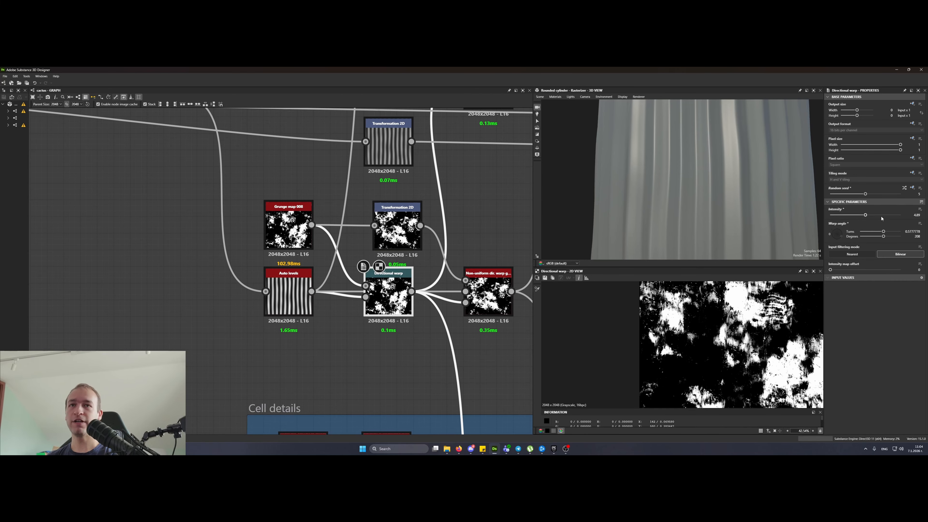
click(890, 215)
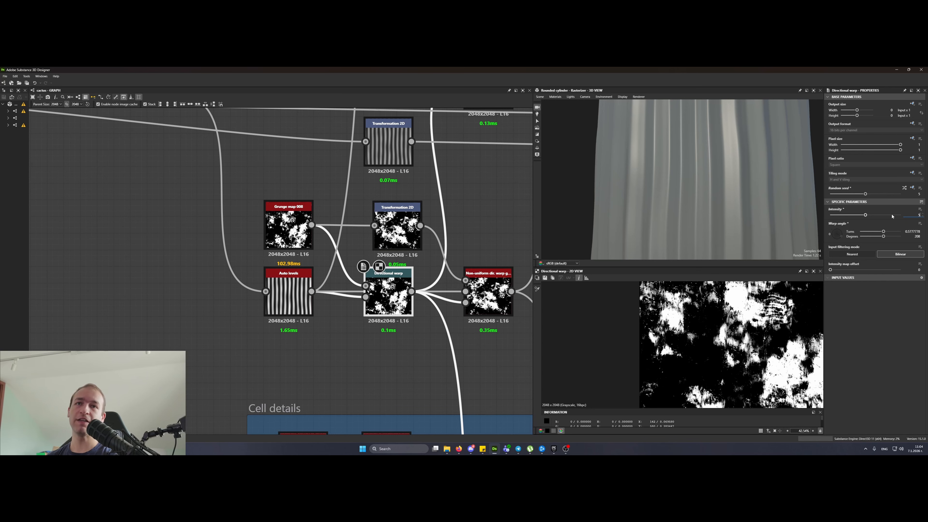
key(Return)
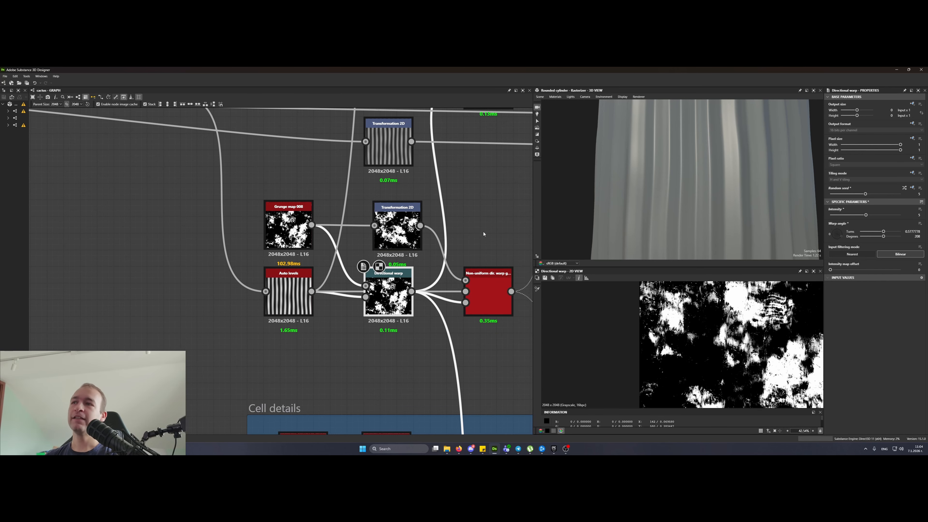
- Preview the Multiply Blend that combines the warped grunge with the base stripes
middle_drag(483, 234, 391, 331)
click(401, 183)
drag(402, 184, 416, 184)
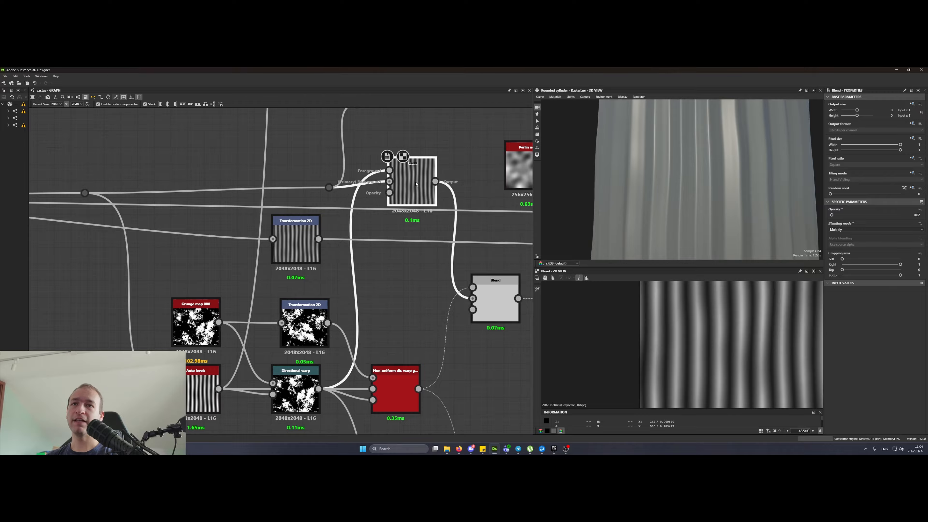
middle_drag(399, 176, 423, 207)
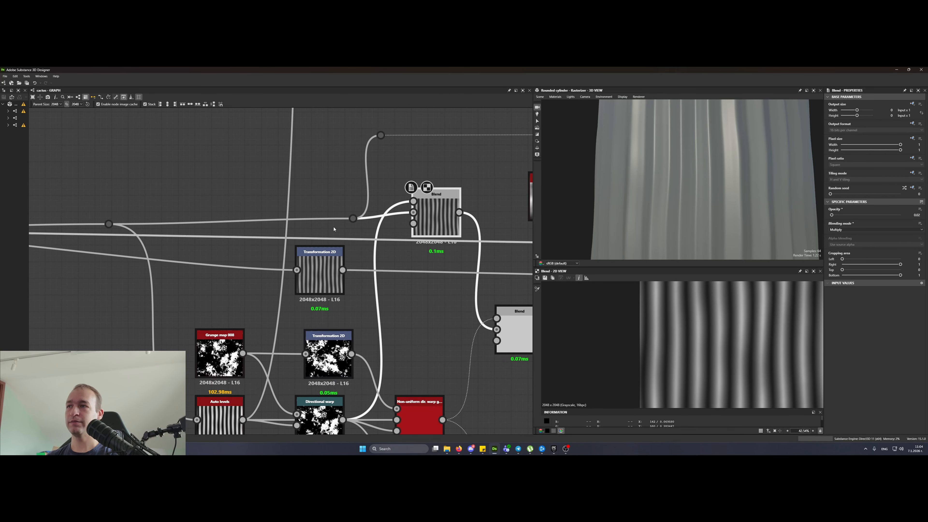
double_click(408, 218)
- Move the stripe Transformation 2D node beside the Multiply Blend and feed the Blend output into it
drag(323, 271, 475, 245)
middle_drag(475, 245, 370, 280)
drag(369, 280, 401, 190)
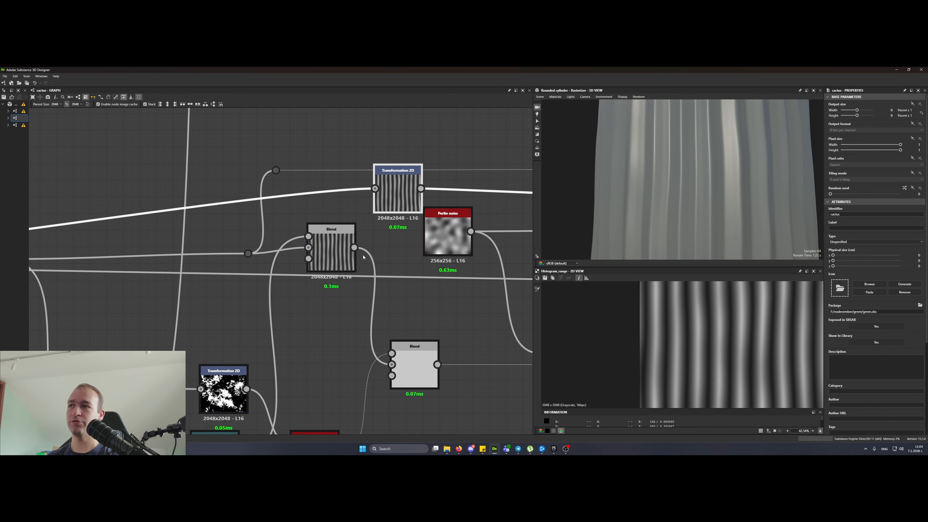
drag(354, 247, 378, 199)
click(388, 191)
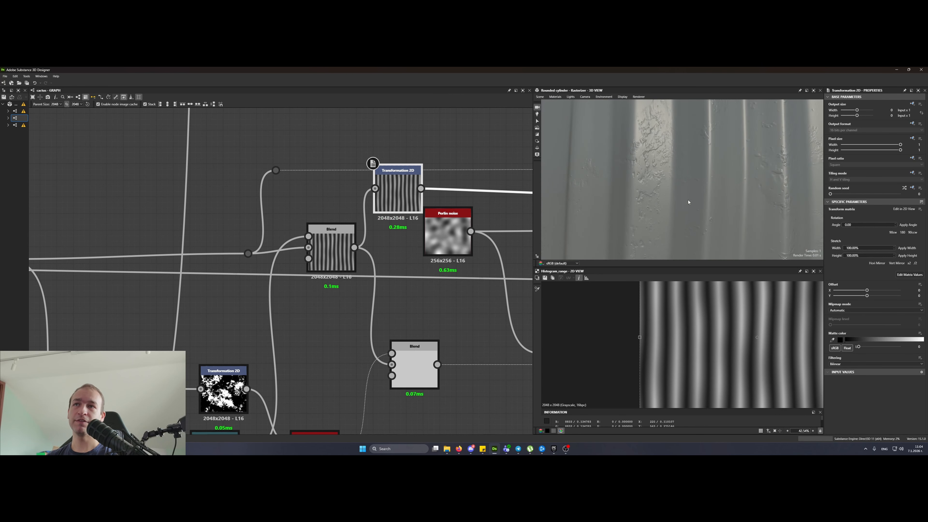
- Try a Blend opacity of 0.2, inspect the grunge damage on the cylinder in 3D, and undo the change
click(331, 253)
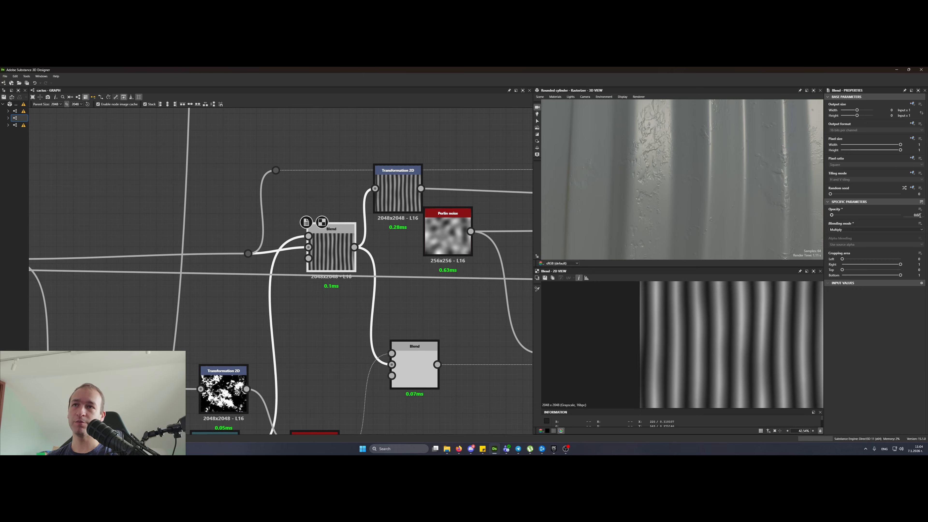
click(872, 216)
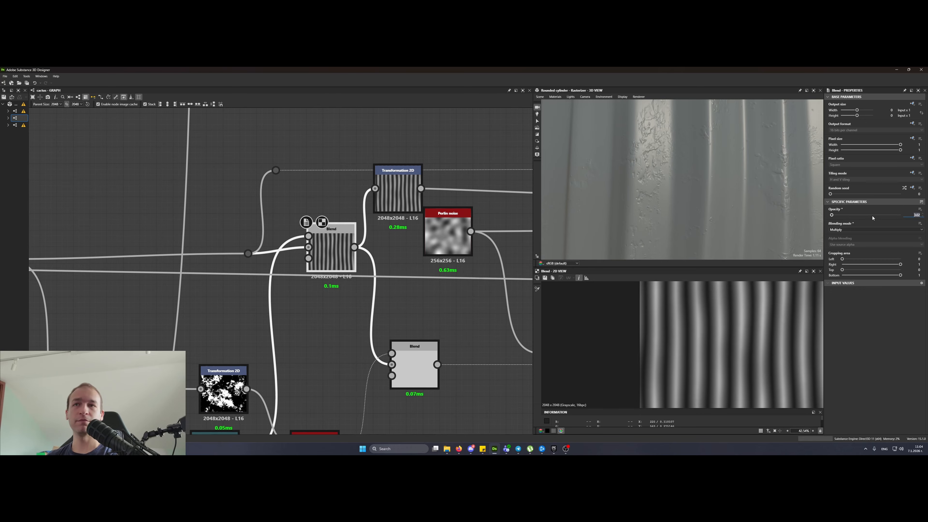
text(.2)
key(Return)
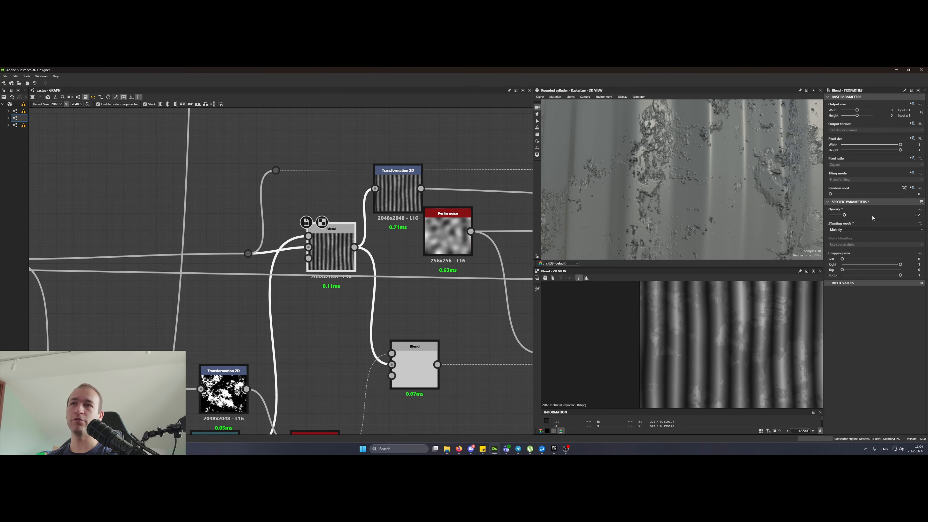
scroll(748, 194, down, 5)
scroll(719, 178, up, 5)
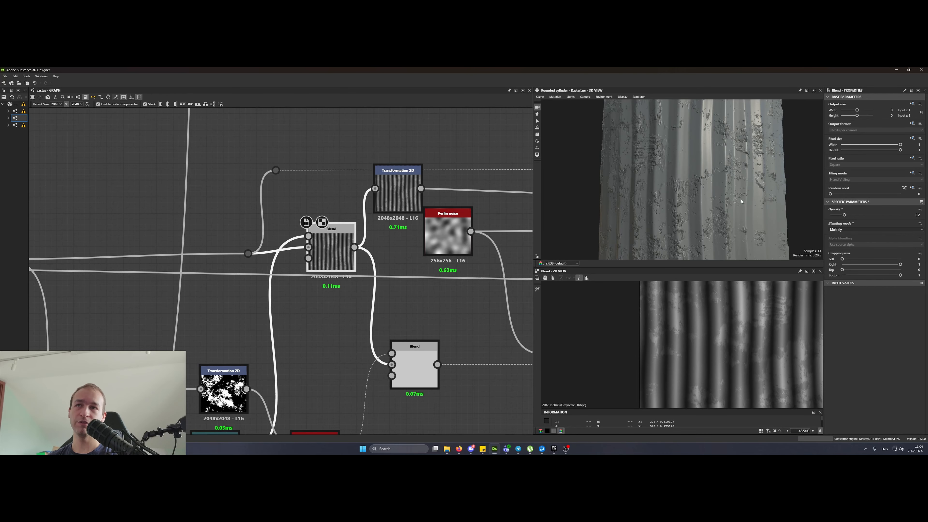
key(ctrl+z)
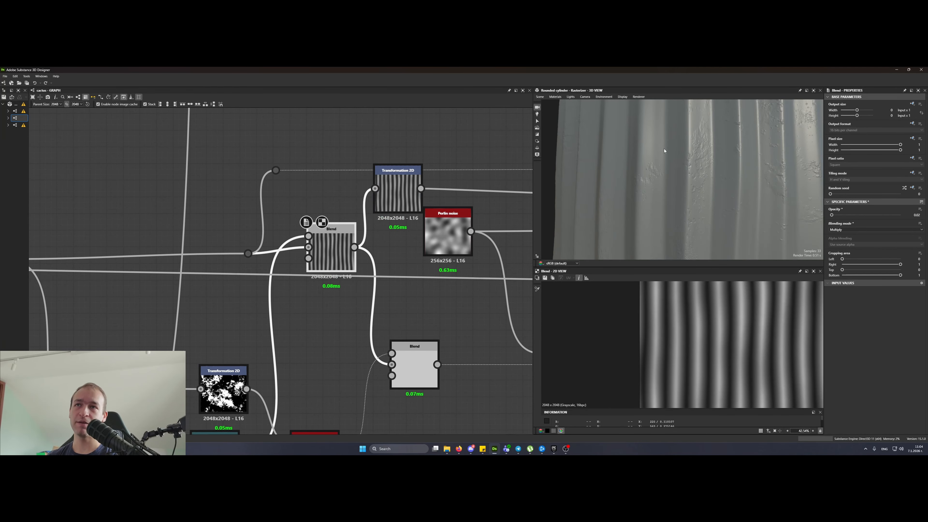
scroll(699, 158, up, 2)
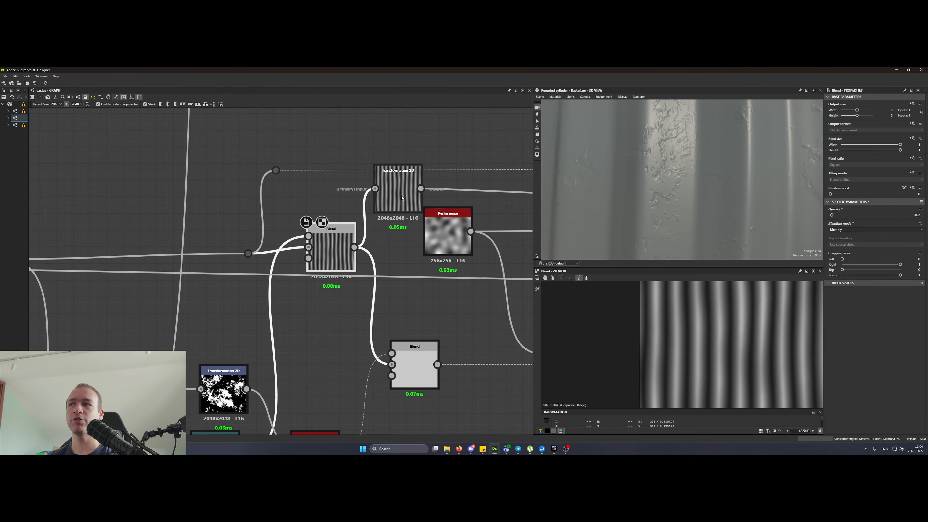
- Move the stripe Transformation 2D node below the Multiply Blend and open the parameters of Grunge map 008
drag(405, 193, 321, 328)
middle_drag(322, 328, 410, 197)
drag(410, 197, 428, 196)
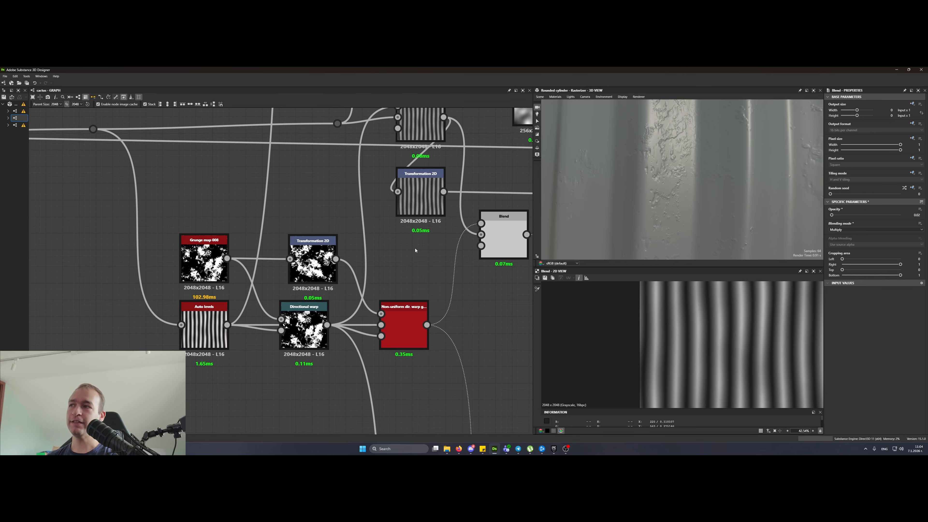
drag(175, 196, 238, 293)
scroll(238, 294, up, 3)
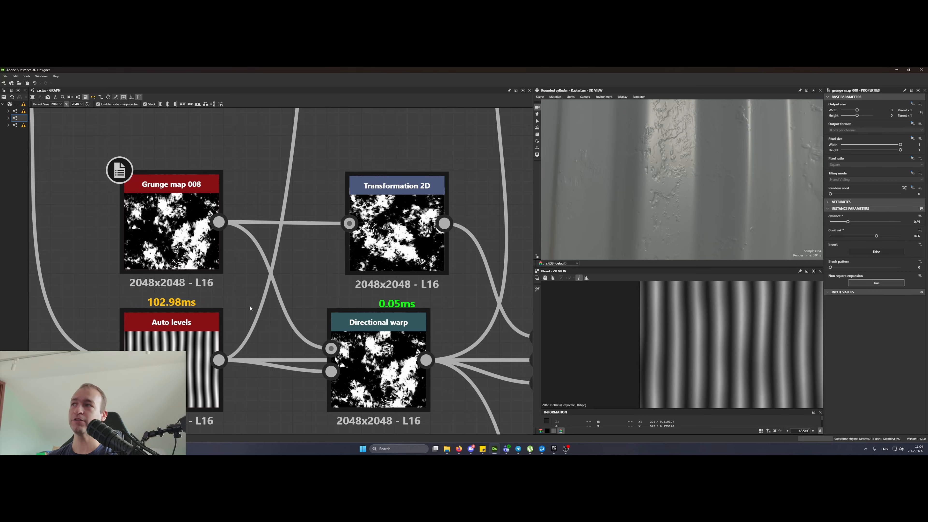
- Add a Transformation 2D node above the existing grunge one and connect Grunge map 008 to its input
scroll(367, 254, down, 3)
key(space)
text(tra)
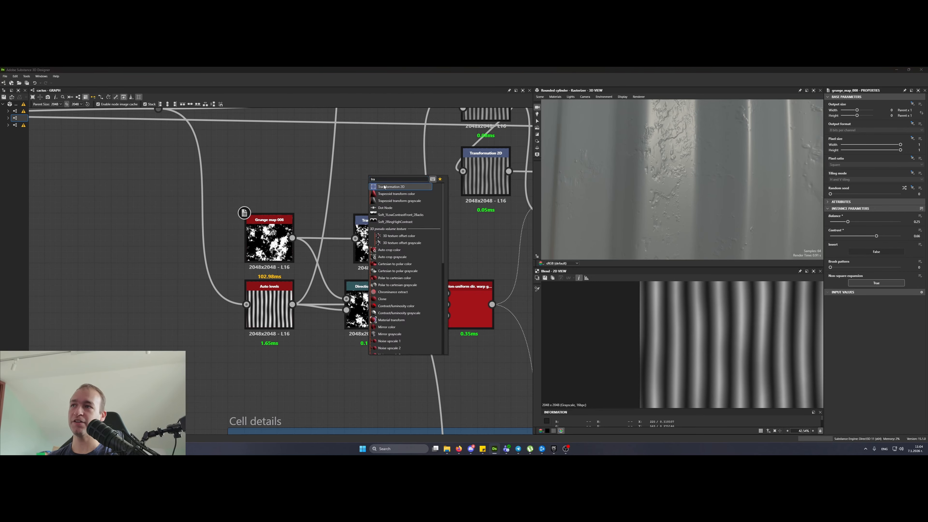
click(384, 187)
drag(292, 238, 346, 171)
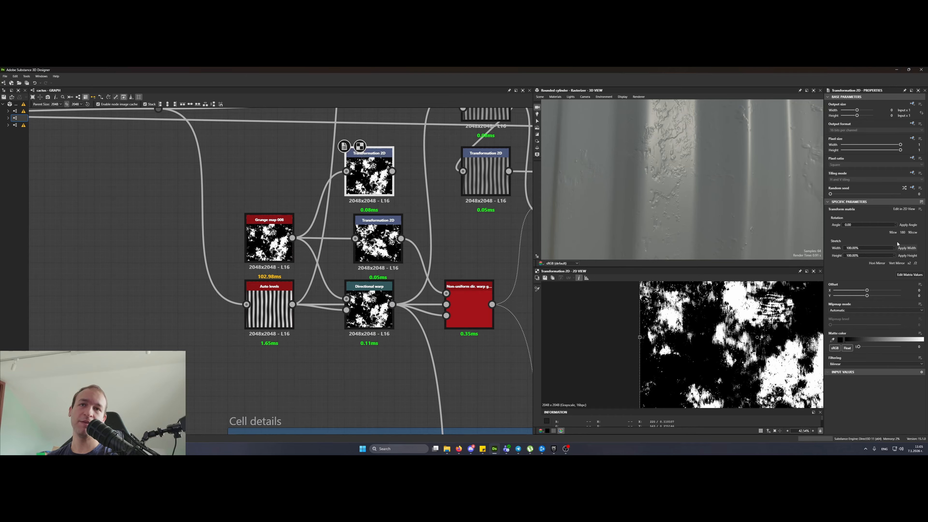
- Rotate the grunge in the added Transformation 2D and offset it to about X -0.24, Y 0.25
click(893, 233)
drag(724, 328, 783, 385)
middle_drag(436, 235, 344, 243)
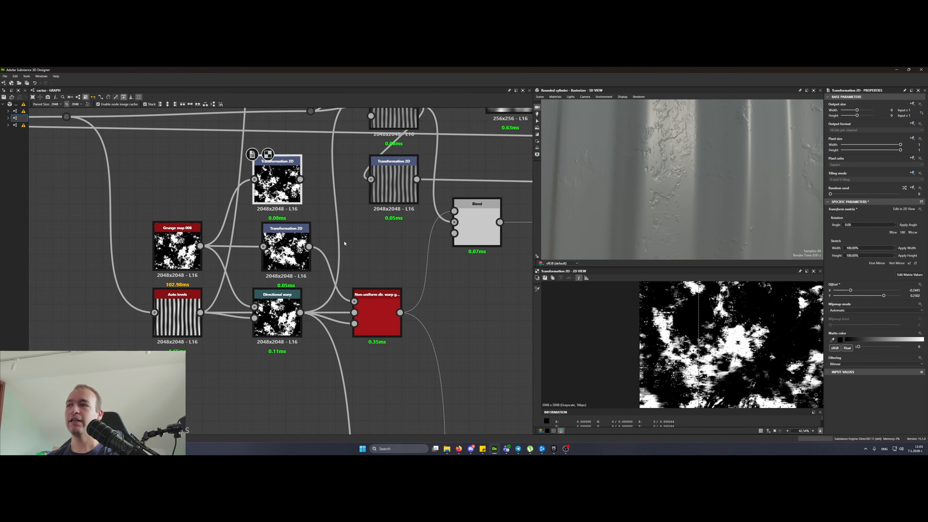
- Delete the added Transformation 2D node and preview the existing Transformation 2D of the grunge
drag(266, 189, 266, 172)
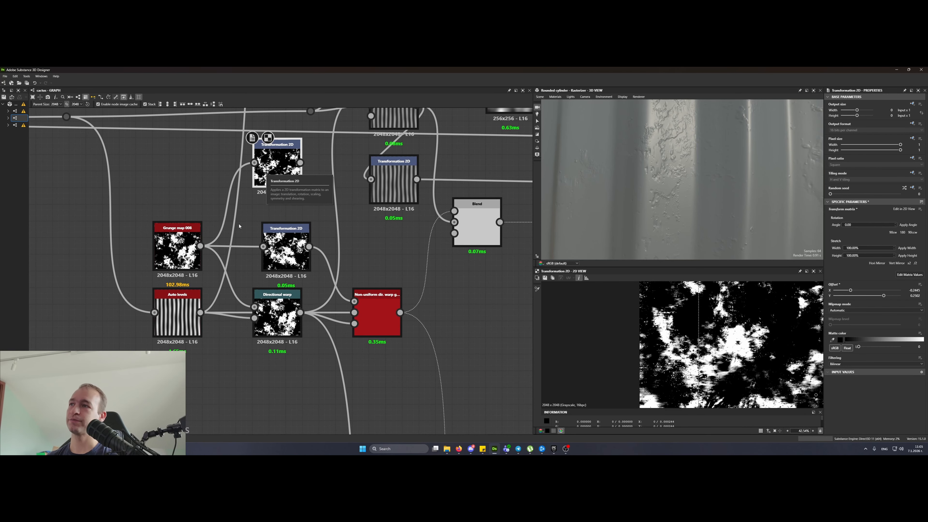
key(Delete)
click(284, 241)
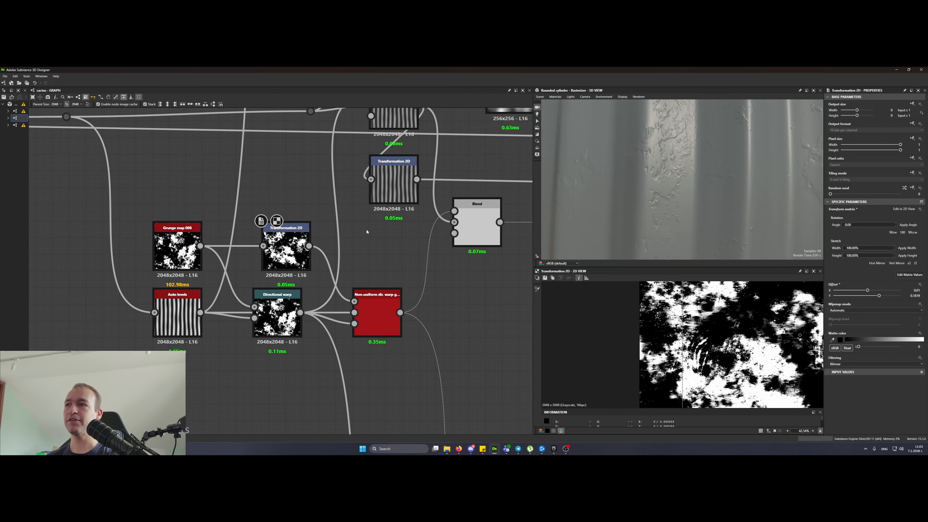
- Preview the Non-uniform Directional Warp and trace its primary input and intensity map back to the grunge Transformation 2D and Auto levels
click(381, 316)
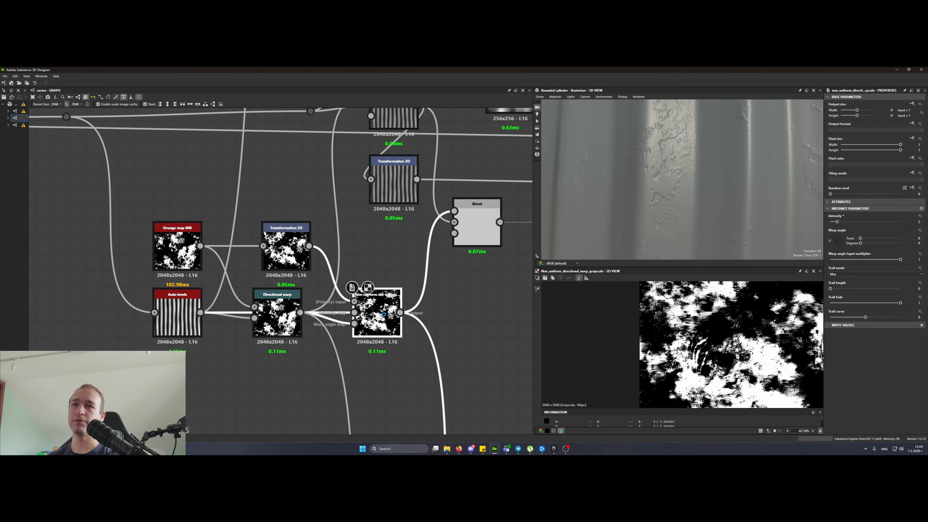
drag(383, 315, 417, 314)
scroll(323, 253, up, 4)
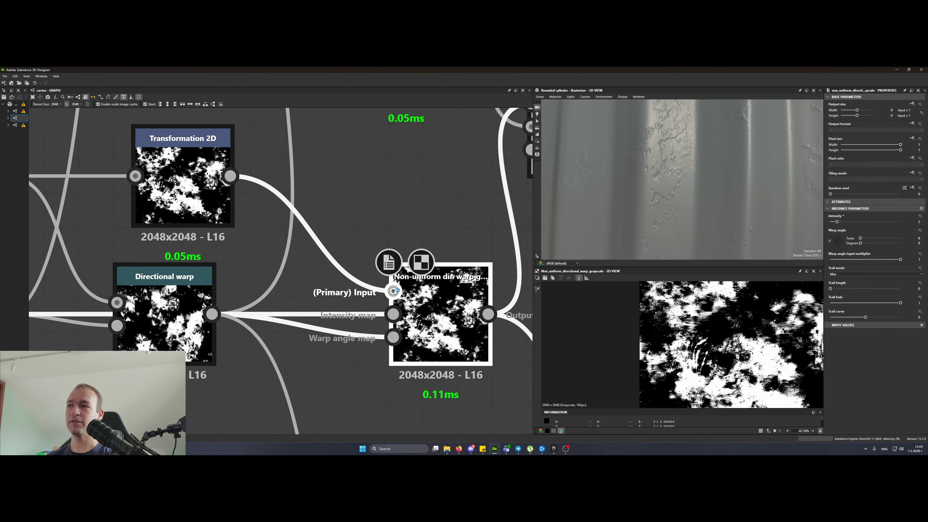
scroll(323, 253, down, 3)
drag(190, 140, 281, 251)
click(393, 306)
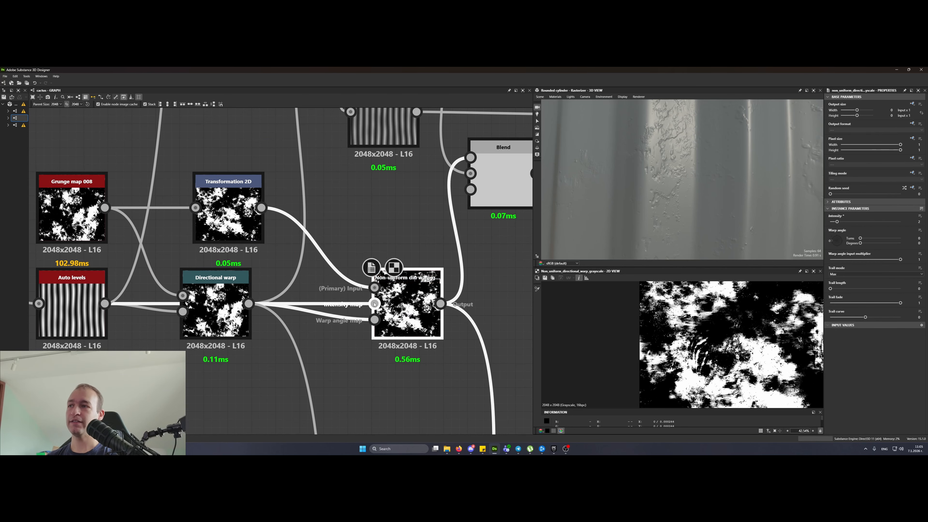
mouse_move(75, 309)
mouse_down()
mouse_move(75, 320)
mouse_move(75, 297)
mouse_up()
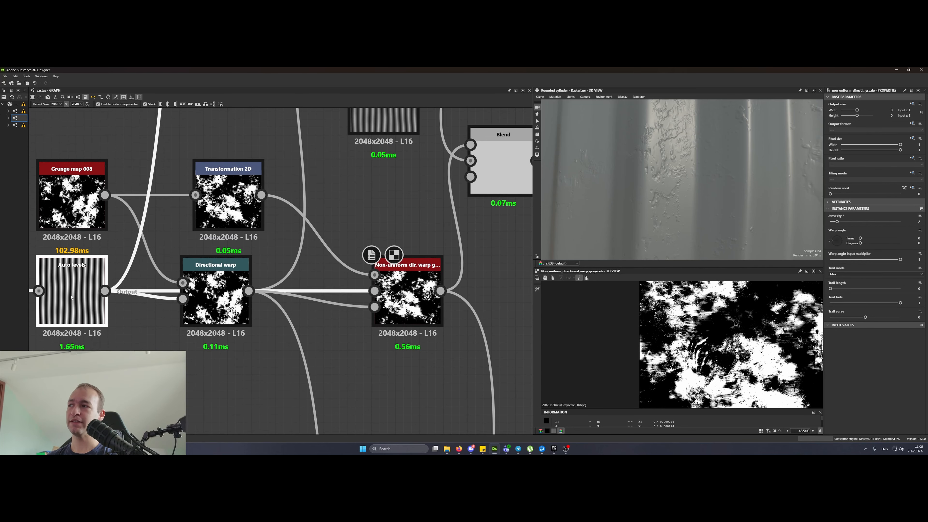
double_click(75, 298)
double_click(405, 299)
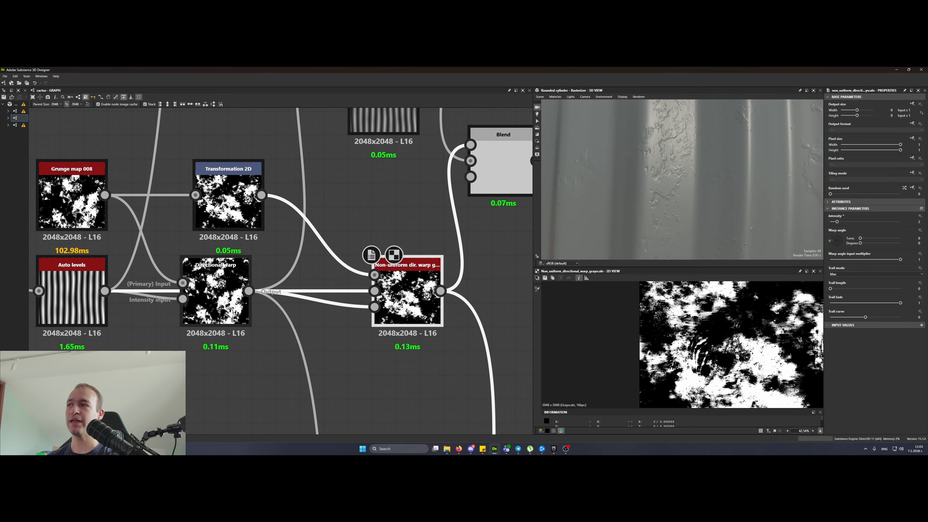
- Move the Directional Warp node below the Auto levels row and the Non-uniform Directional Warp node up toward the next Blend
drag(207, 290, 207, 351)
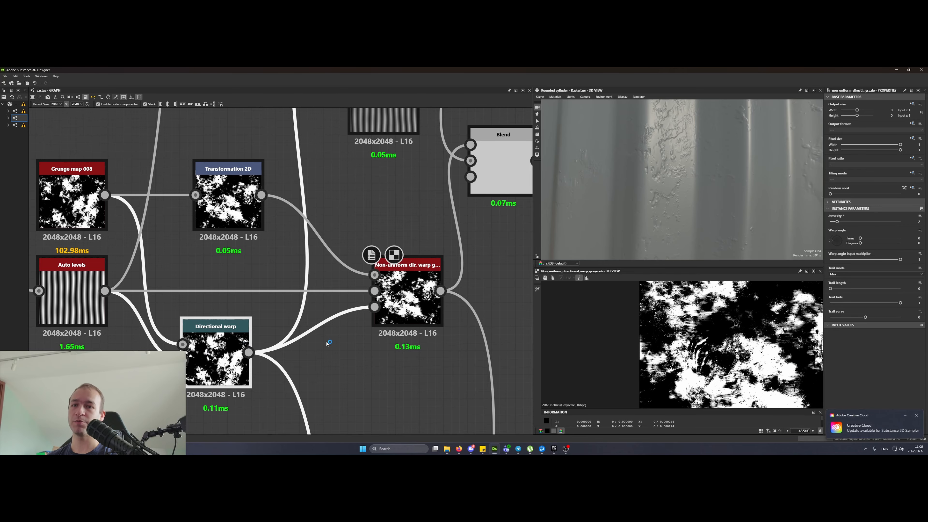
middle_drag(371, 352, 285, 386)
scroll(302, 380, down, 2)
drag(315, 340, 300, 306)
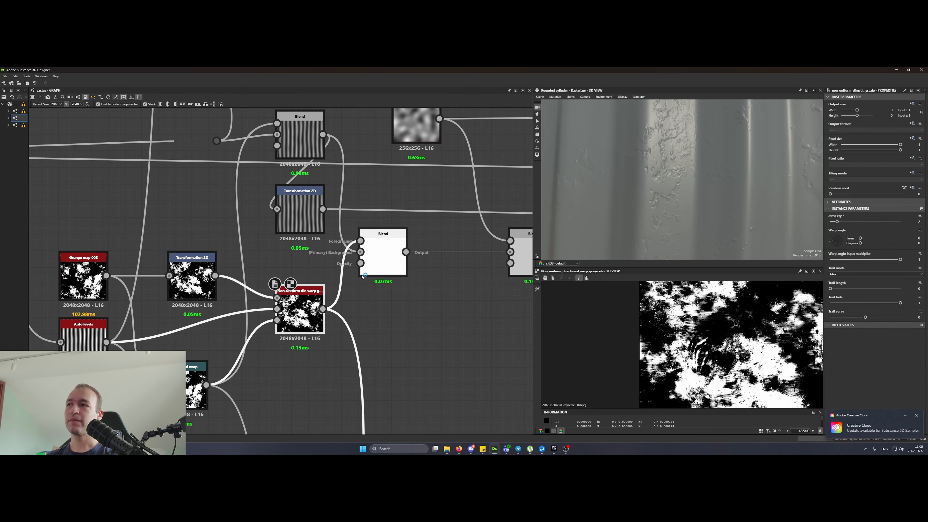
- Preview the Blend that combines the stripes with the warped grunge and feed its output into the relocated Transformation 2D
double_click(370, 268)
drag(299, 212, 457, 212)
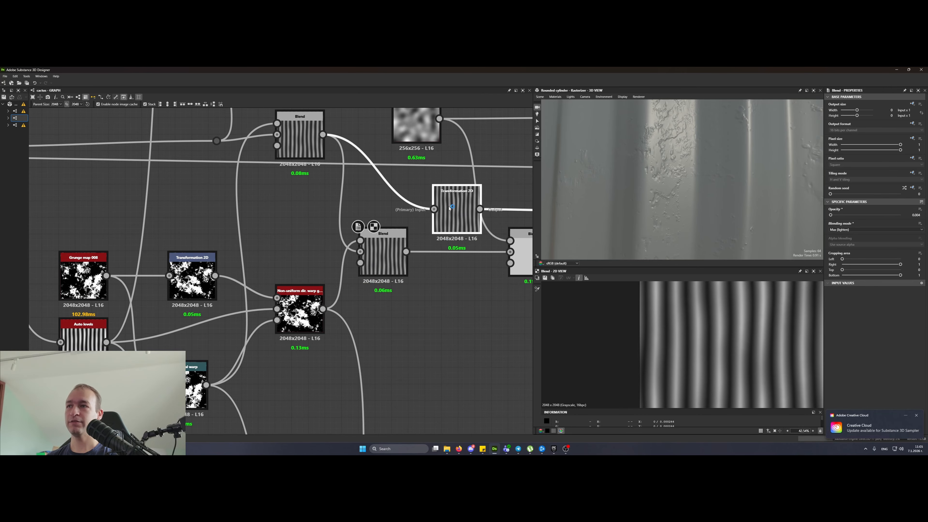
middle_drag(439, 263, 381, 295)
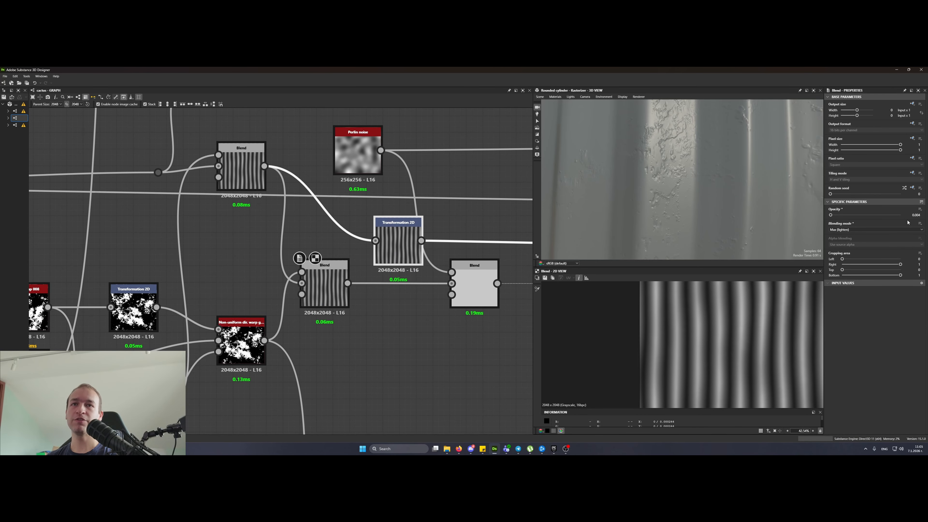
drag(347, 283, 379, 253)
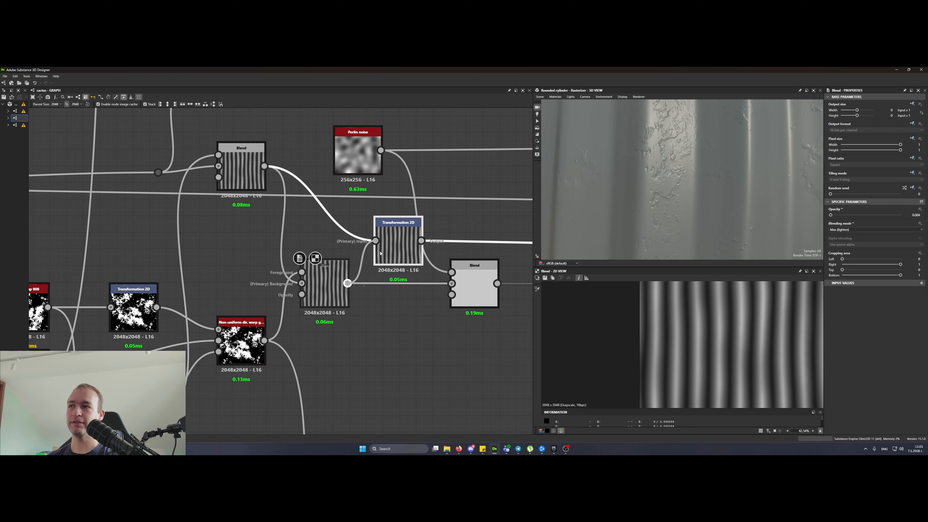
click(391, 243)
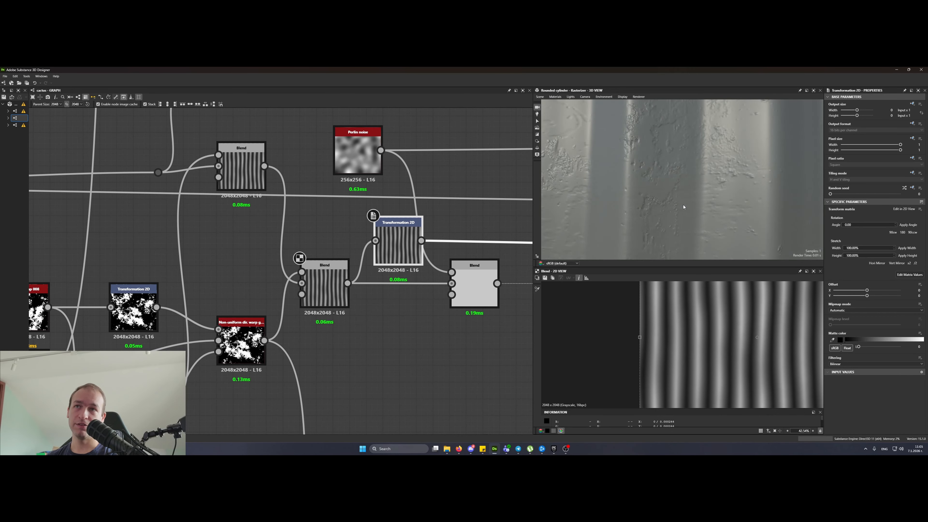
- Try an opacity of 0.1 on the Max (lighten) Blend and inspect the grunge relief on the cylinder in 3D
click(326, 291)
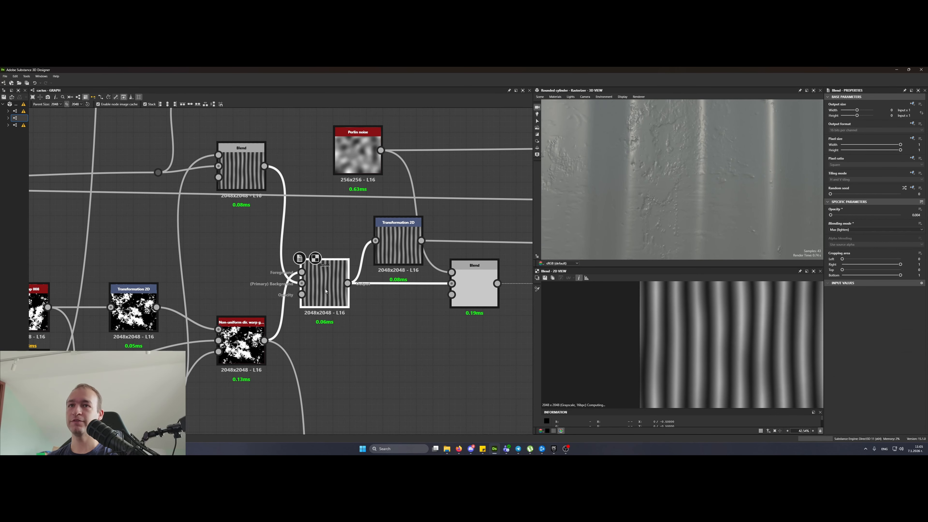
drag(833, 216, 836, 217)
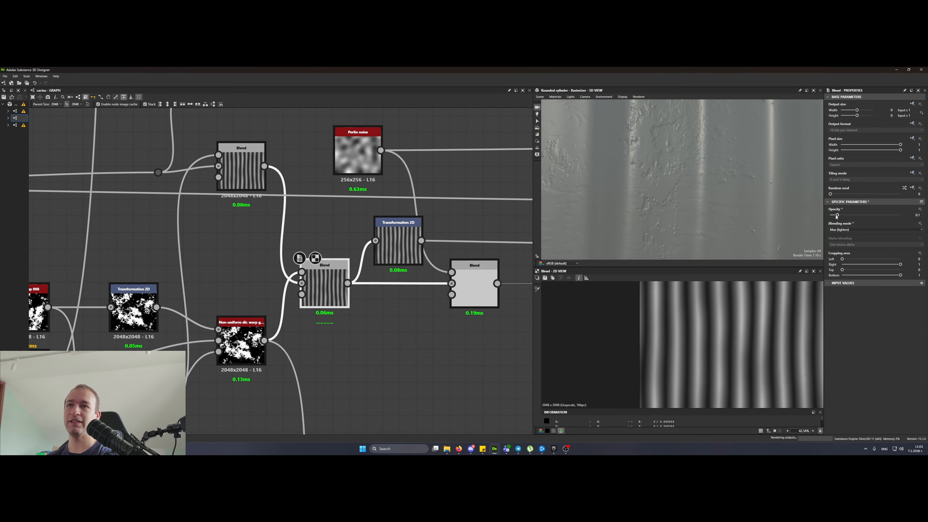
drag(740, 220, 690, 173)
scroll(706, 160, up, 3)
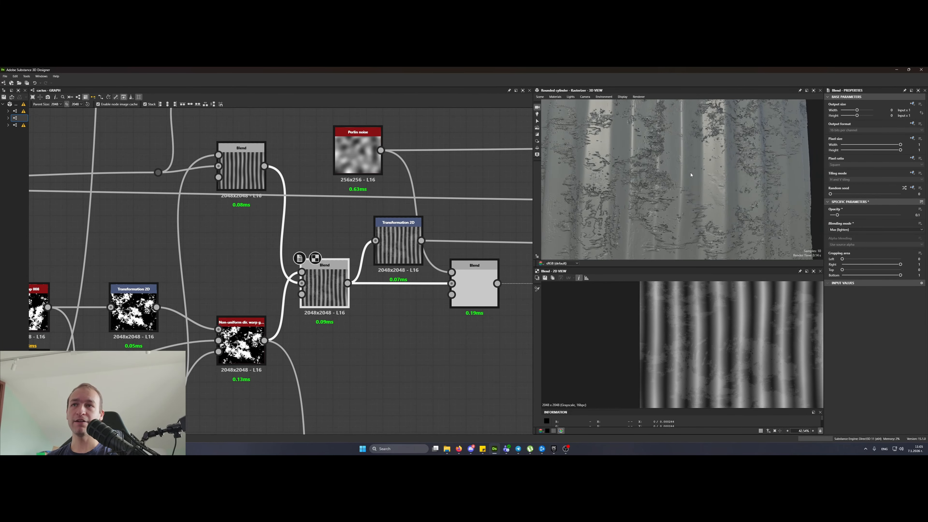
scroll(689, 173, up, 3)
- Lower the Max (lighten) Blend's opacity in stages and return it to 0.004
click(847, 216)
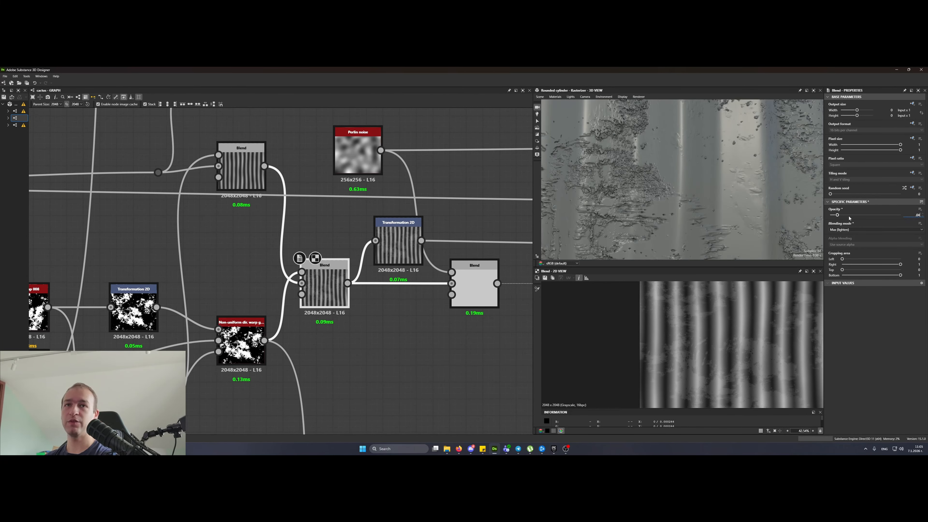
key(Return)
click(849, 218)
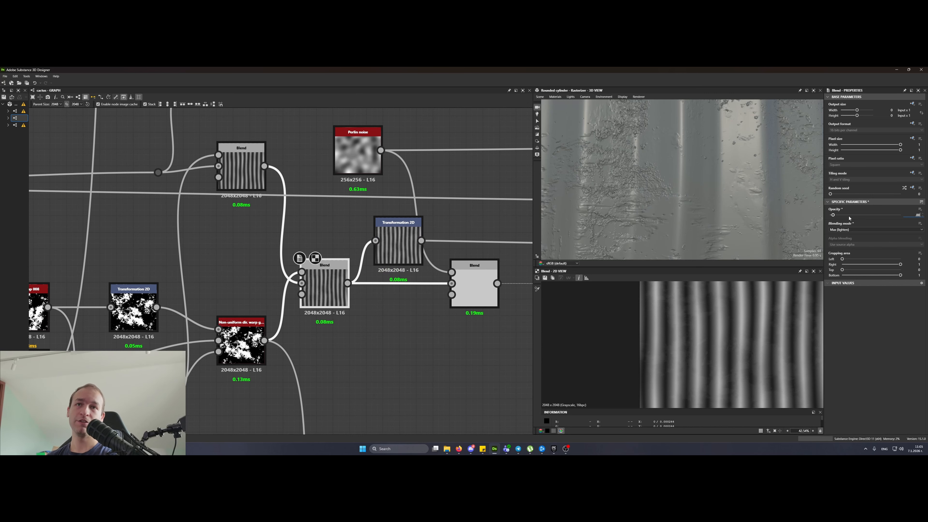
text(0.004)
key(Return)
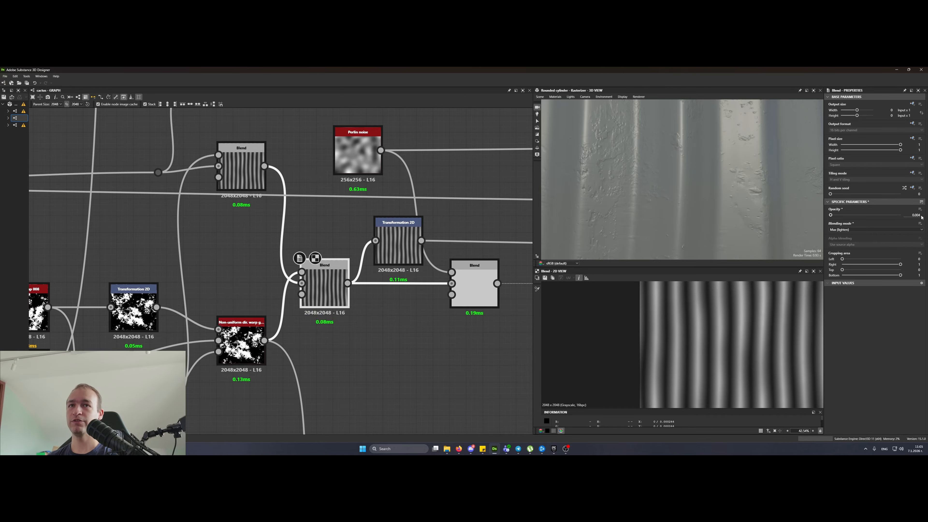
- Move the Transformation 2D past the next Blend, and preview that Multiply Blend and the Perlin noise feeding it
middle_drag(430, 299, 298, 298)
drag(258, 243, 418, 191)
click(342, 288)
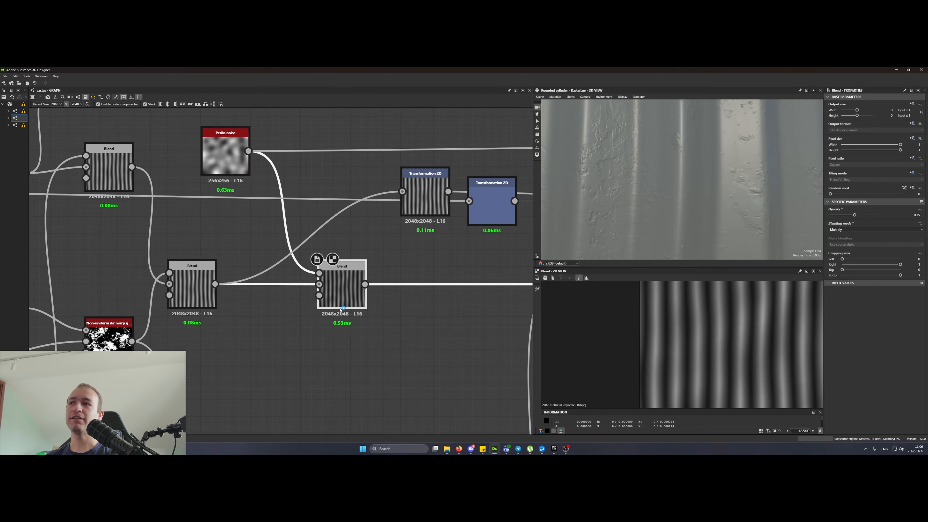
click(221, 149)
middle_drag(406, 232, 485, 302)
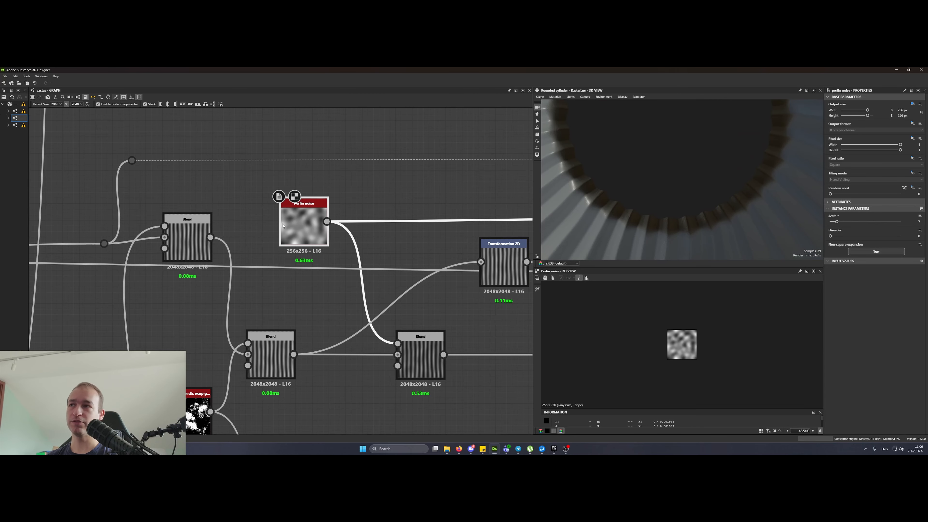
scroll(656, 174, down, 3)
drag(657, 174, 667, 189)
scroll(673, 194, down, 5)
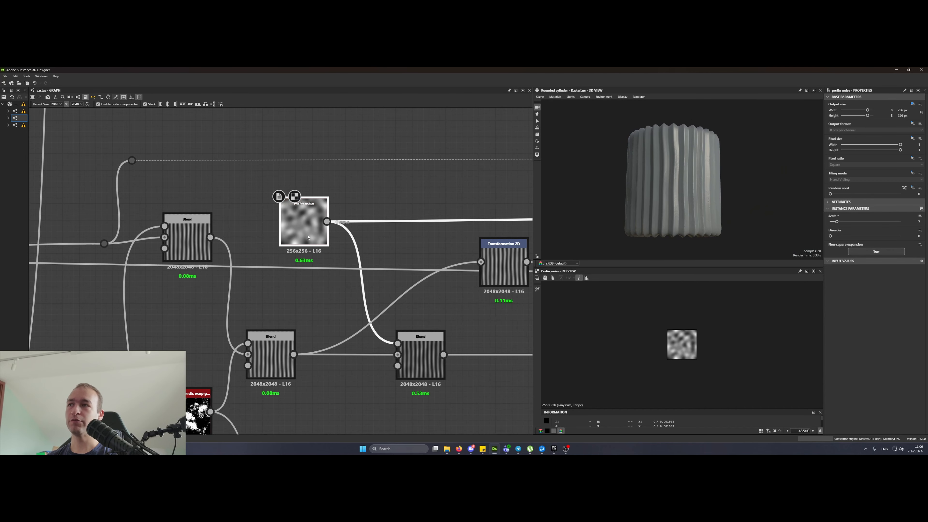
- Set the output size mode of the 256 px Perlin noise to Absolute
scroll(308, 237, up, 3)
scroll(416, 296, down, 4)
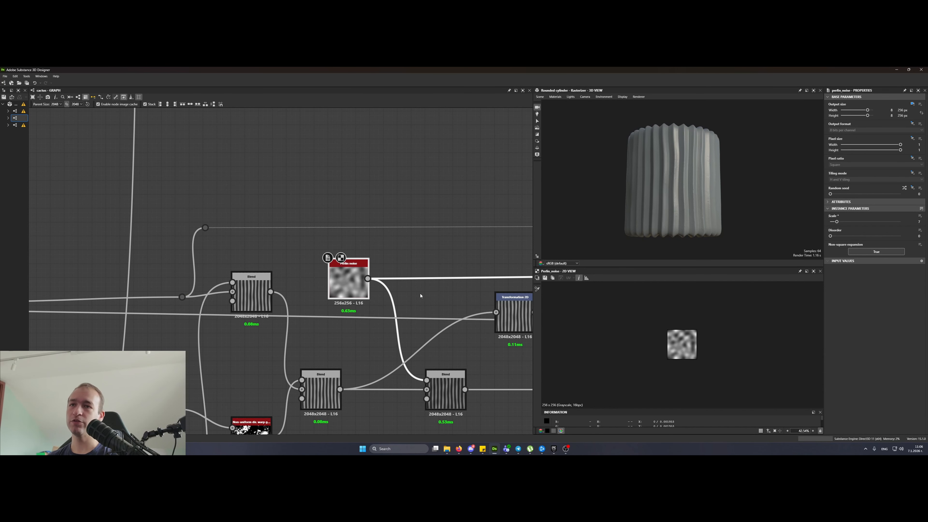
scroll(412, 292, up, 3)
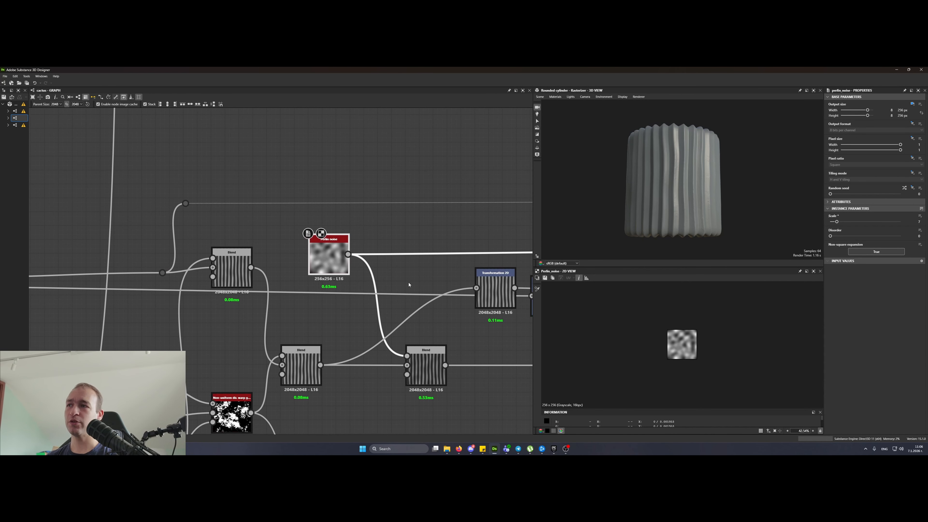
click(912, 104)
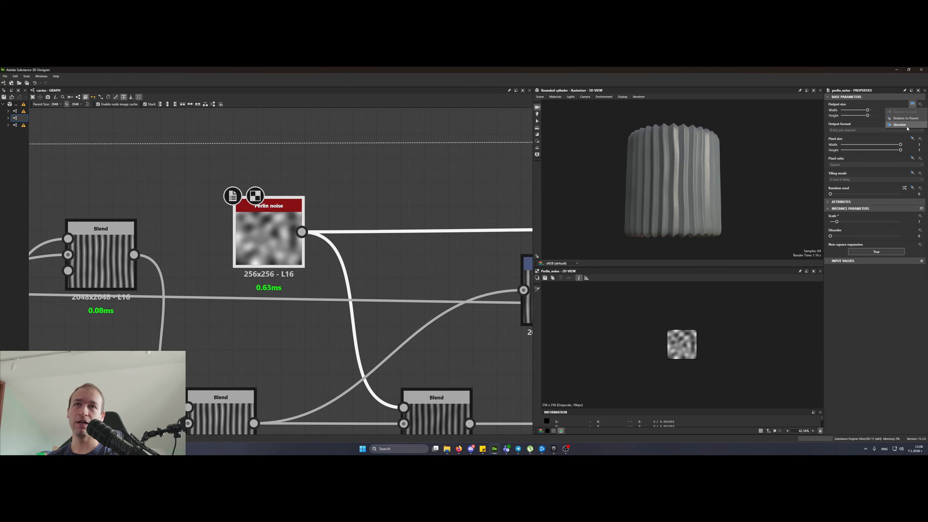
click(899, 125)
drag(143, 162, 337, 276)
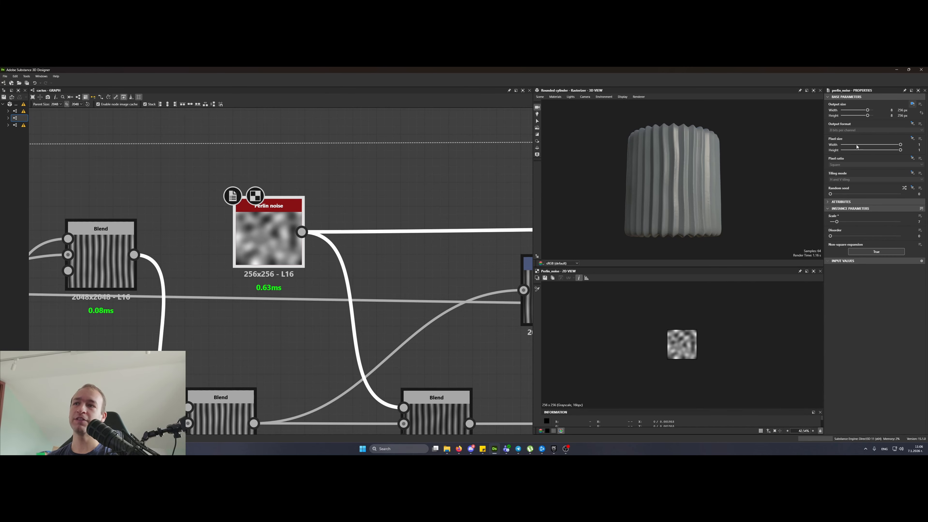
- Feed the Multiply Blend's output into the Transformation 2D and place that node below the main row near the following Blend
middle_drag(408, 379, 378, 207)
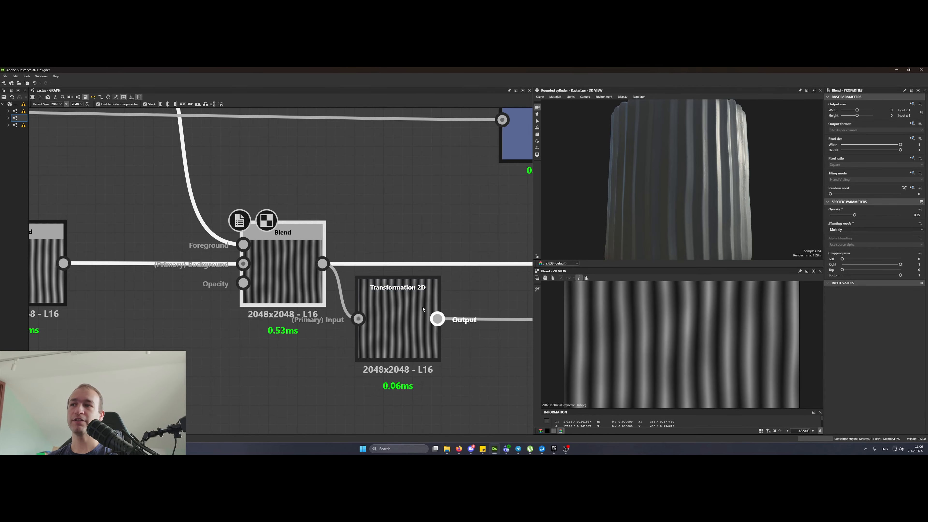
scroll(436, 328, down, 4)
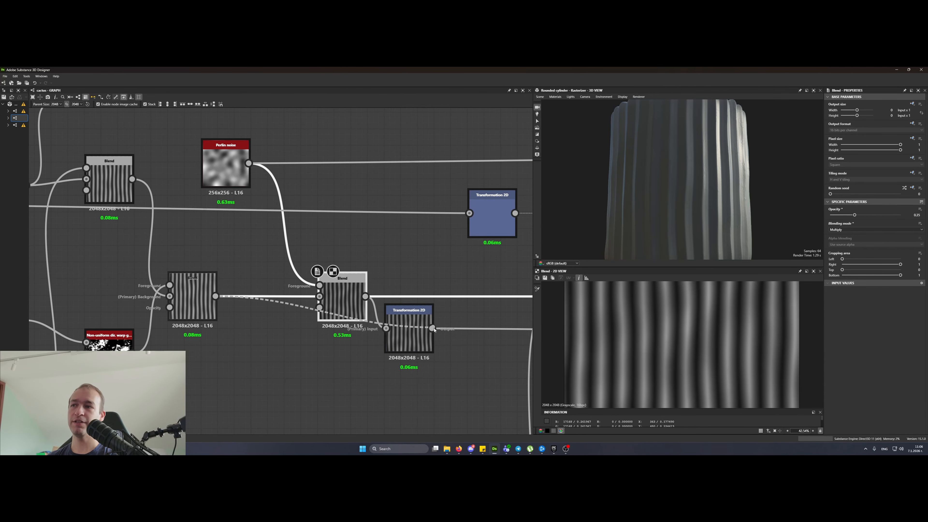
drag(416, 339, 417, 348)
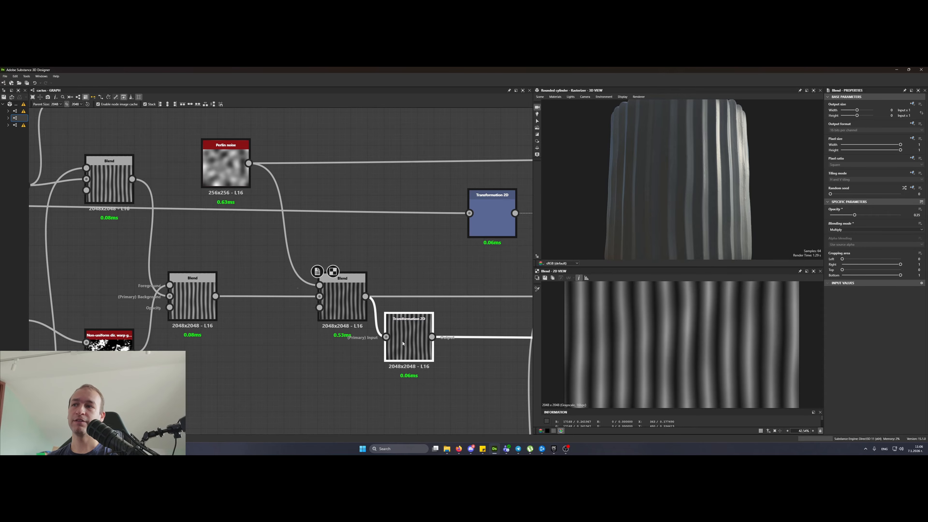
click(415, 333)
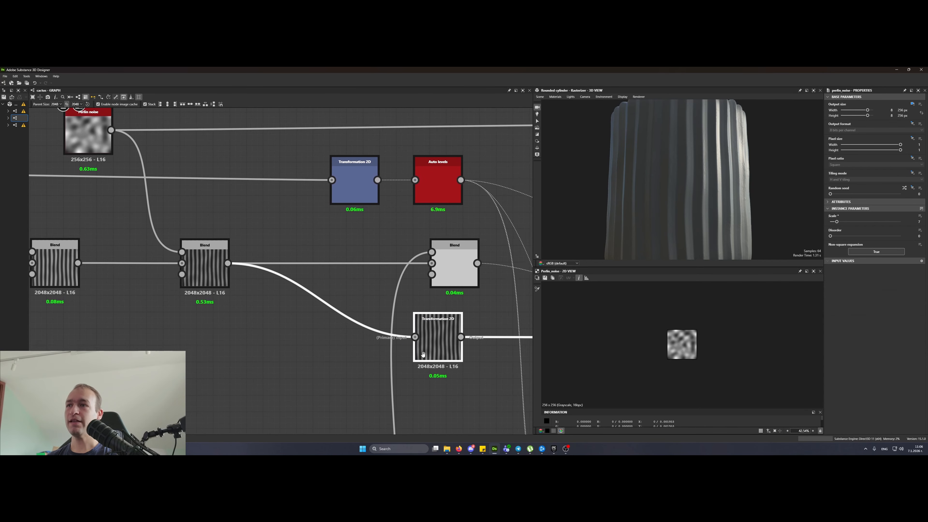
- Preview the Subtract Blend, connect its output to the Transformation 2D, and inspect the resulting cylinder surface in 3D
middle_drag(423, 354, 319, 337)
double_click(362, 248)
drag(375, 248, 358, 336)
scroll(686, 200, up, 5)
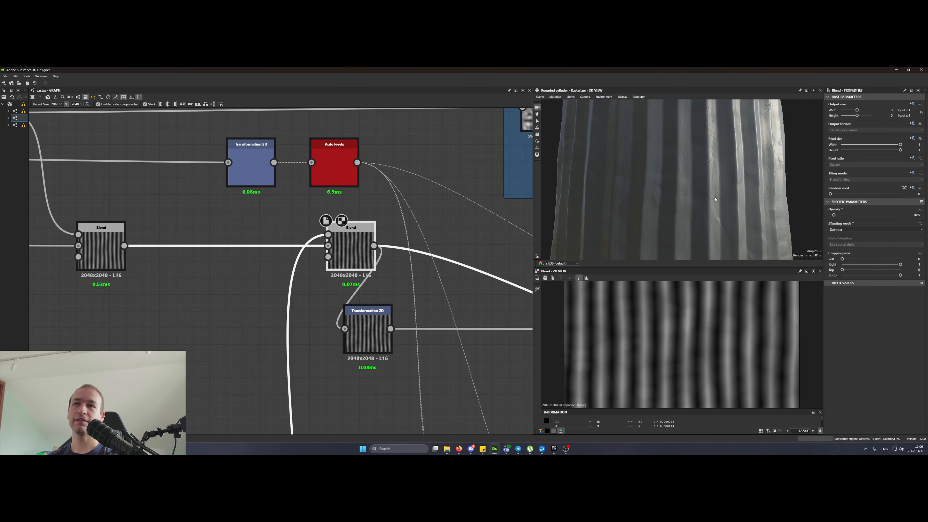
scroll(686, 200, down, 5)
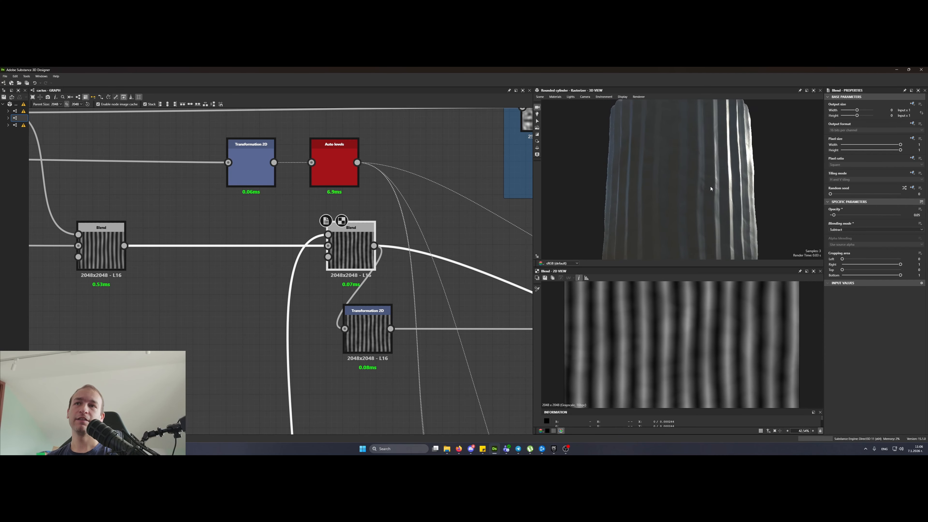
drag(714, 190, 694, 193)
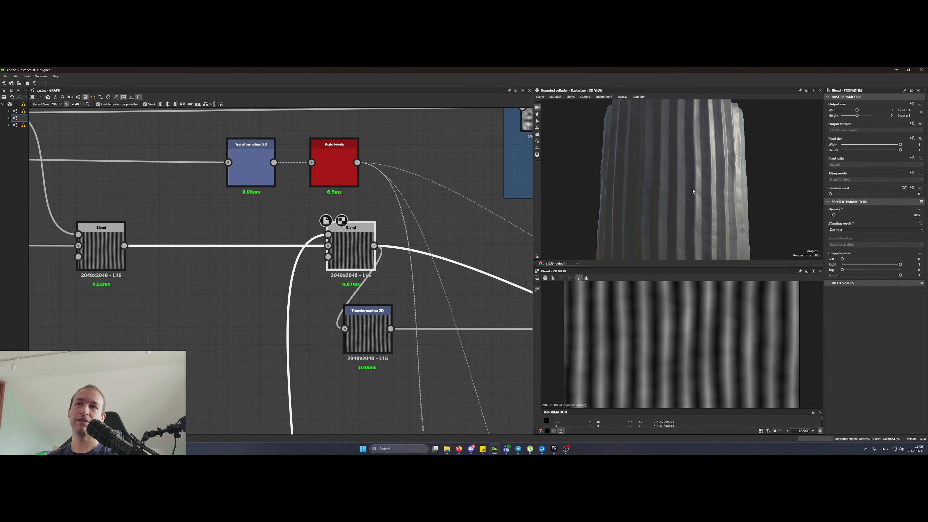
- Trace the Subtract Blend's foreground input back to the Cell details group and locate the group's first nodes
scroll(408, 127, down, 6)
scroll(383, 234, up, 5)
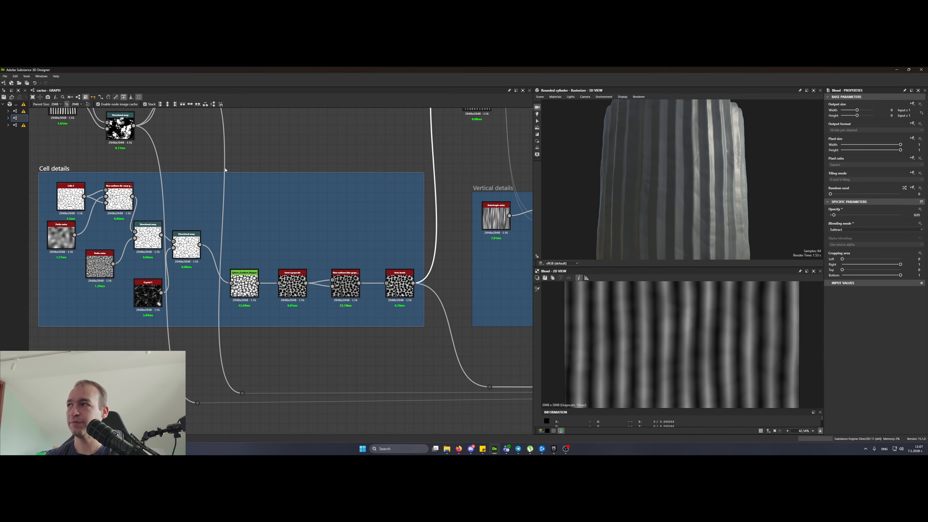
middle_drag(79, 155, 108, 176)
middle_drag(403, 160, 274, 281)
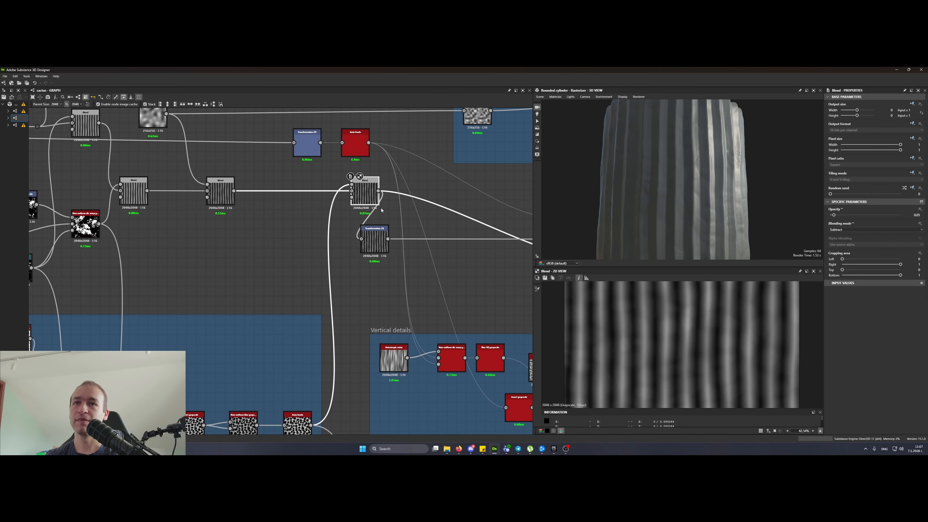
middle_drag(296, 249, 479, 104)
scroll(178, 225, up, 2)
scroll(178, 225, up, 3)
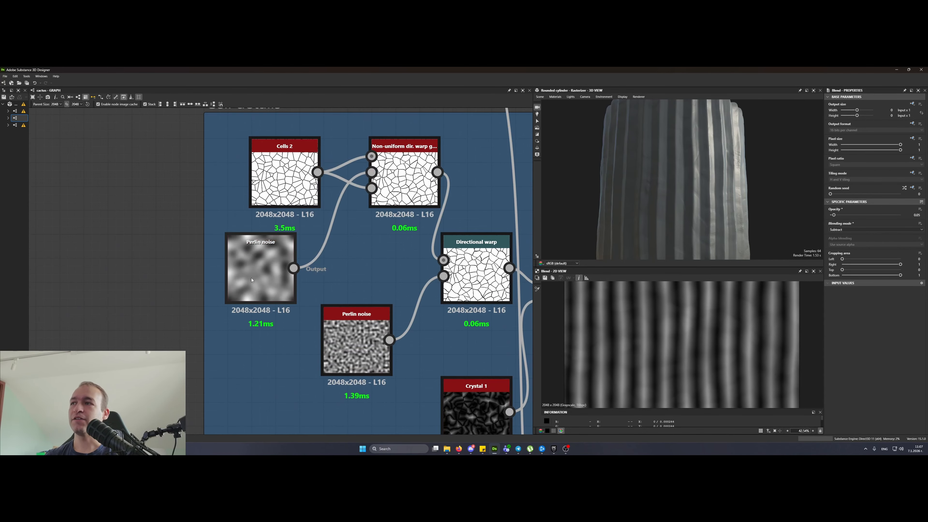
- Preview the Perlin noise beneath Cells 2 and compare its output size with the Perlin noise feeding the Multiply Blend
drag(255, 264, 257, 266)
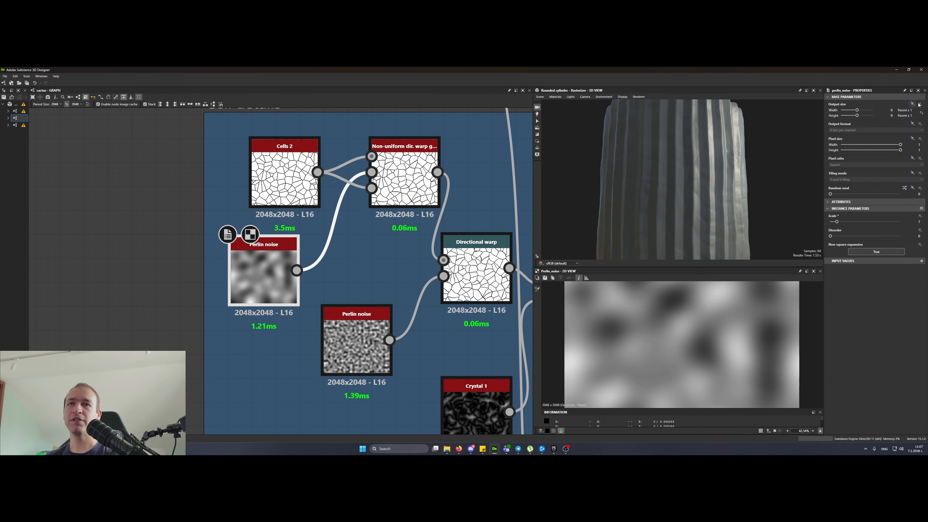
scroll(378, 239, down, 8)
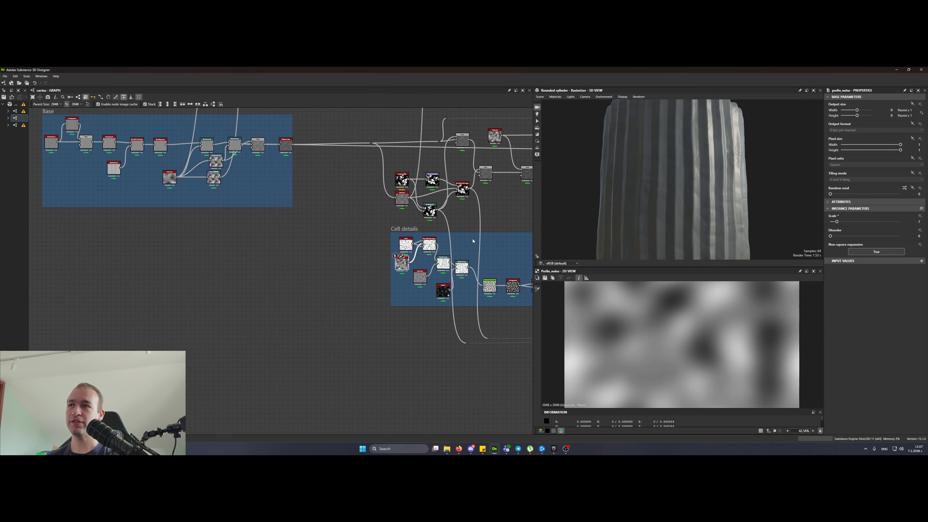
scroll(378, 239, up, 2)
scroll(319, 281, up, 5)
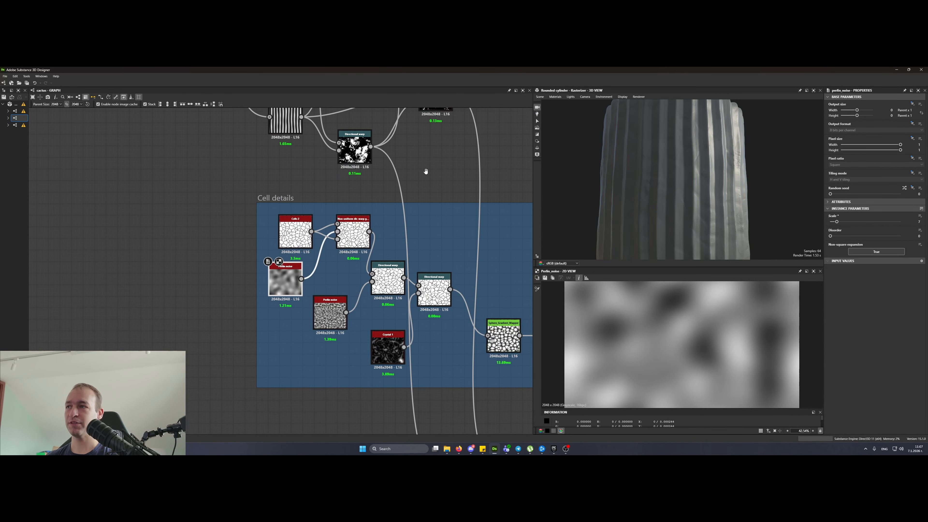
middle_drag(424, 172, 358, 358)
click(457, 160)
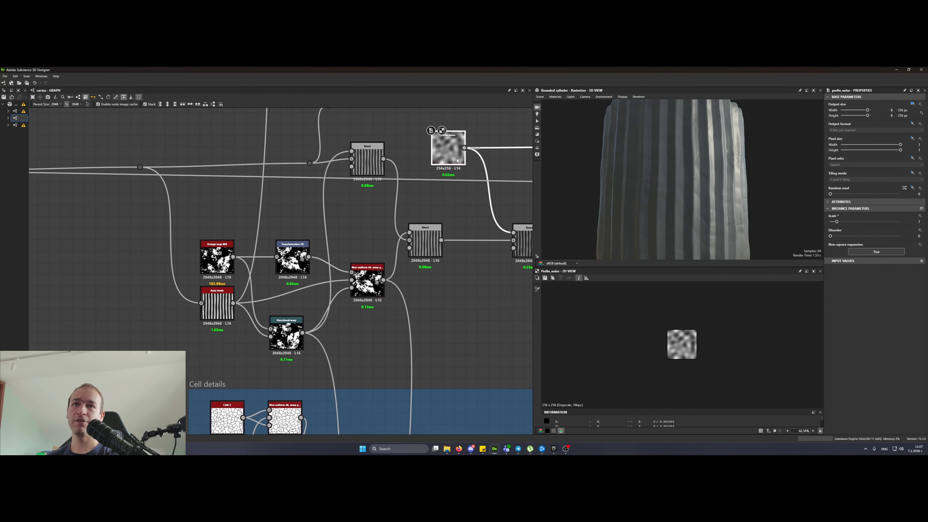
- Set the output size of the Perlin noise beneath Cells 2 to Absolute at 256 × 256 px
middle_drag(374, 323, 470, 143)
double_click(313, 287)
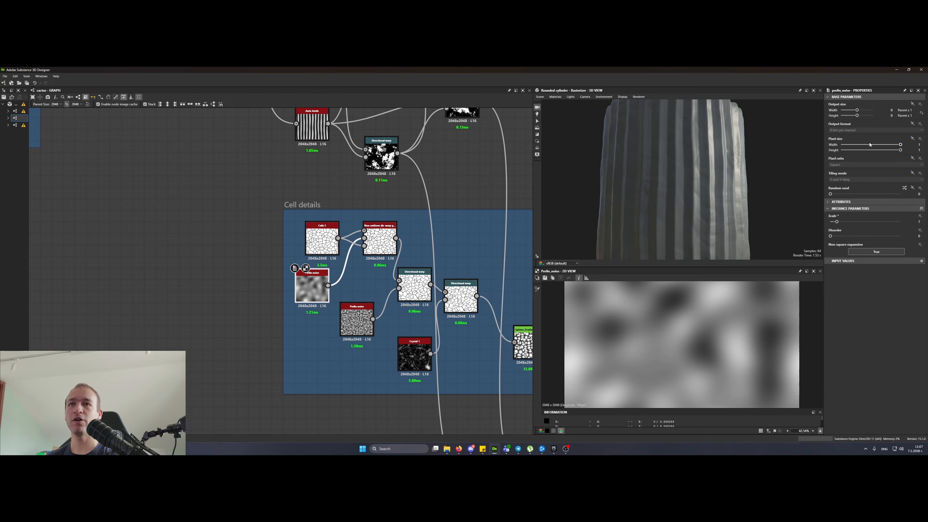
click(911, 104)
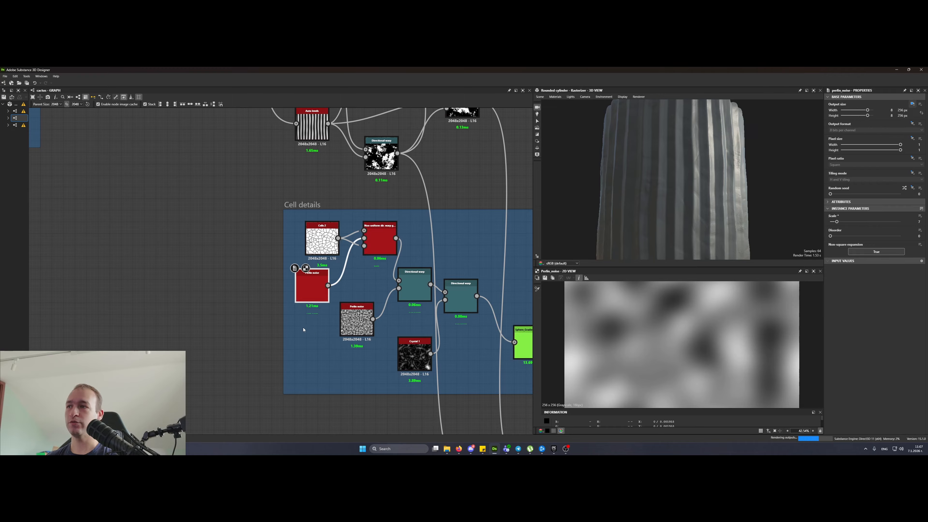
- Align the Perlin noise directly under Cells 2 and preview the Cells 2 pattern with its parameters
scroll(305, 281, up, 4)
drag(304, 280, 329, 281)
click(313, 169)
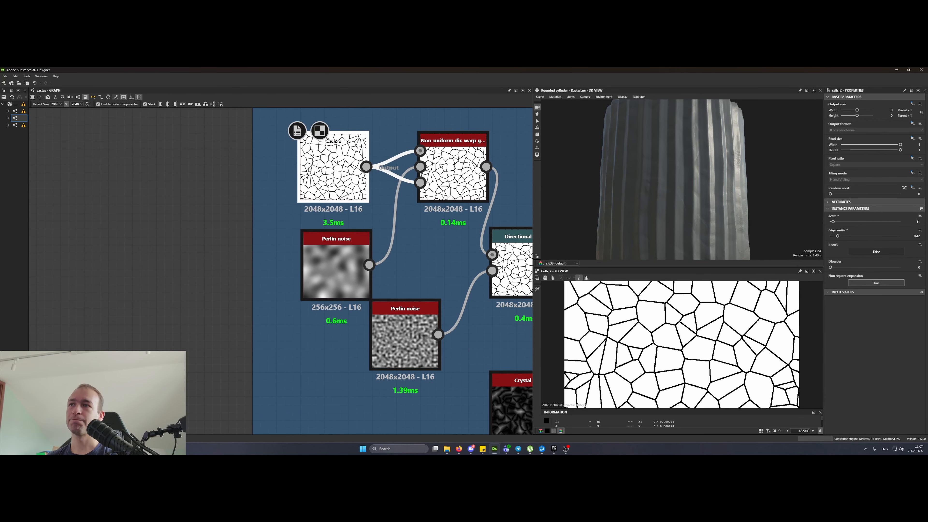
middle_drag(313, 169, 276, 237)
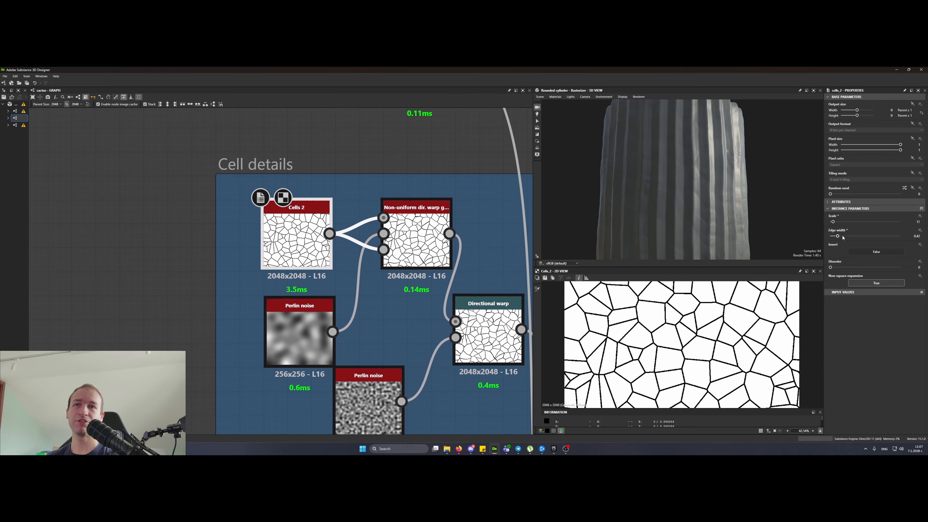
- Preview the Non-uniform directional warp and space Cells 2 and the Perlin noise beneath it farther away from the warp
click(416, 248)
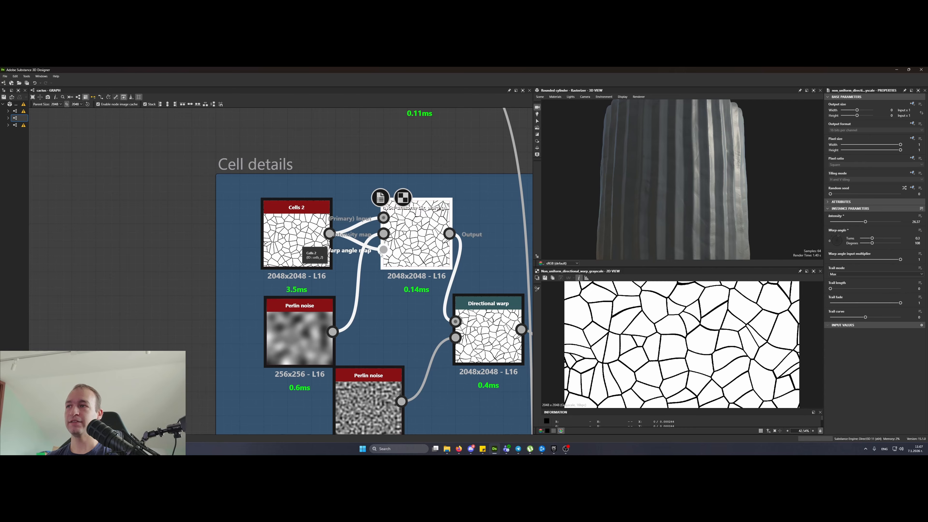
drag(306, 241, 285, 243)
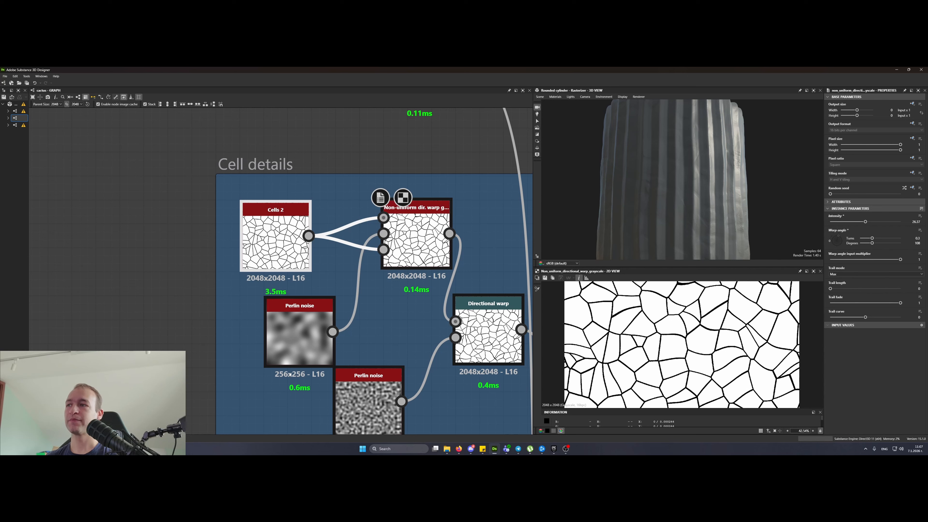
drag(306, 356, 281, 343)
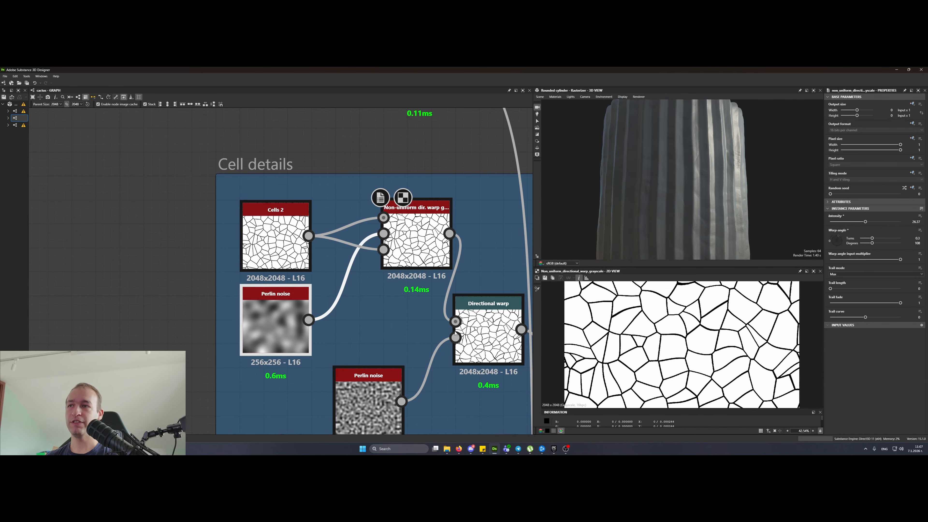
- Set the Perlin noise feeding the first Directional warp to an Absolute output size of 256 × 256 px and preview that warp
middle_drag(484, 364, 390, 281)
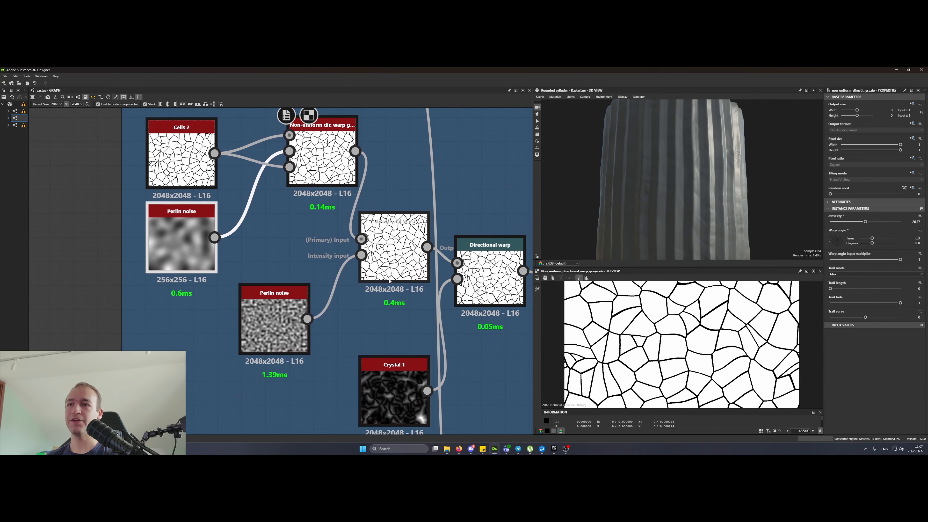
click(386, 253)
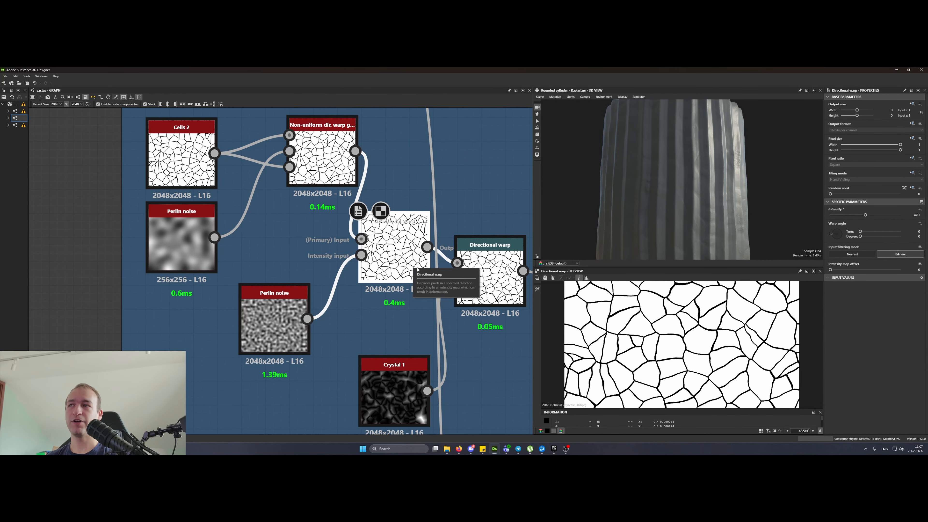
click(274, 322)
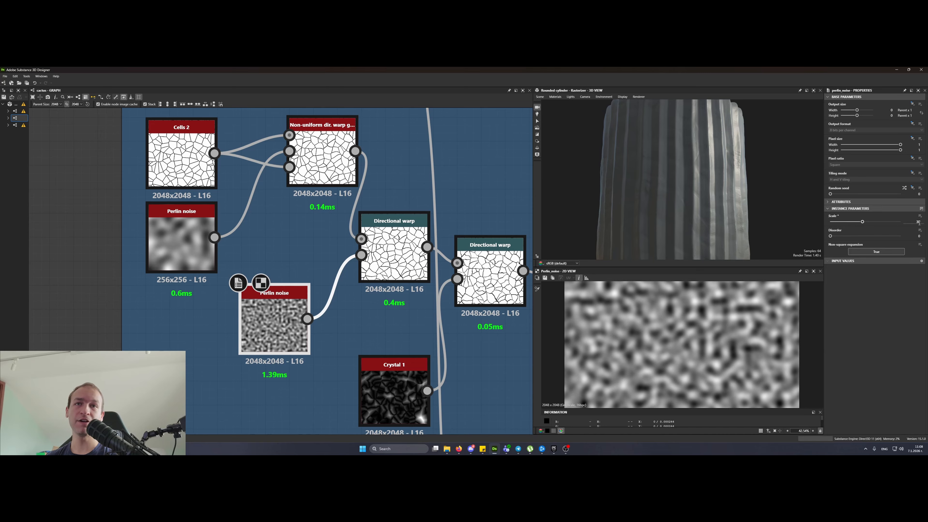
click(912, 104)
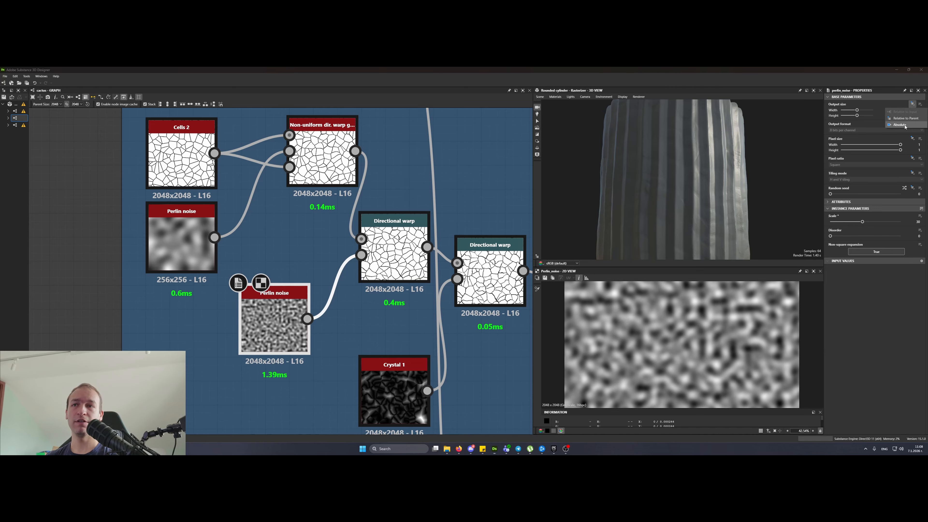
click(899, 125)
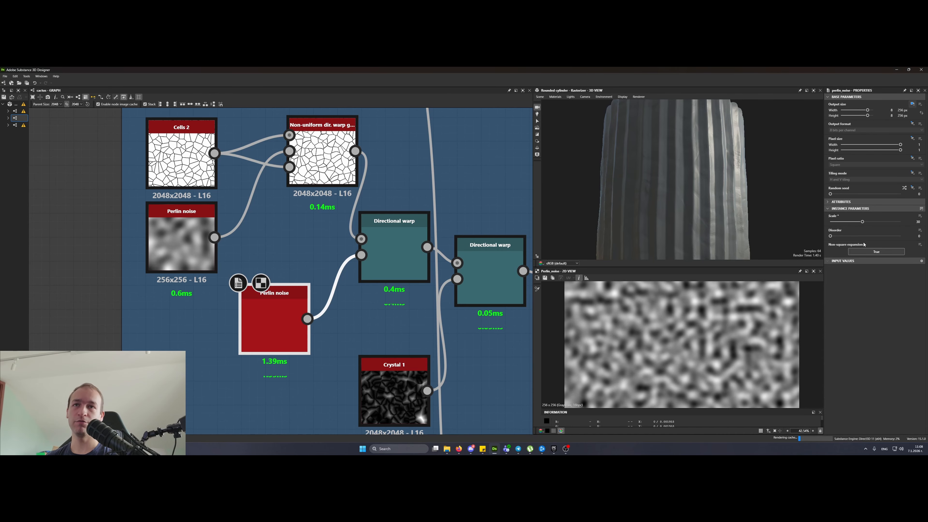
click(394, 279)
- Connect the Non-uniform directional warp and then the first Directional warp to the Subtract Blend's foreground to compare them in 3D
scroll(392, 285, down, 5)
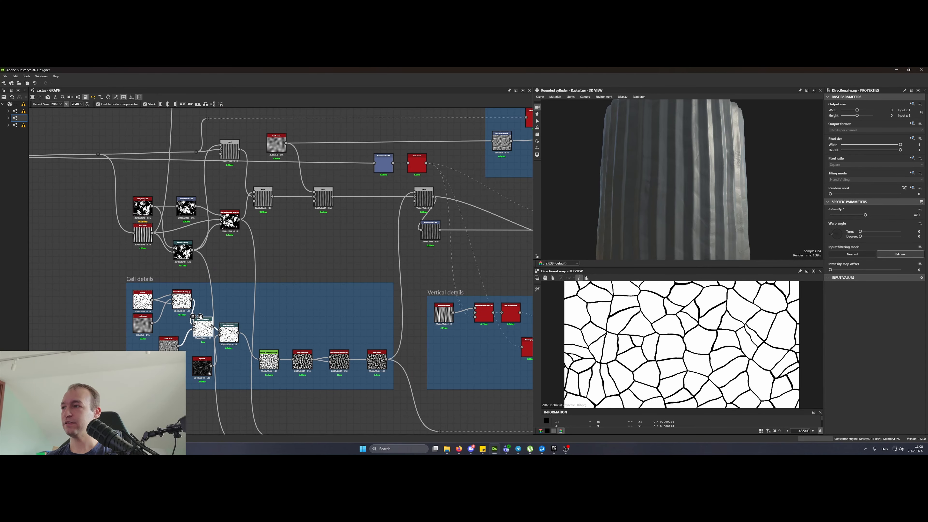
scroll(197, 314, up, 3)
scroll(177, 282, down, 2)
drag(177, 282, 445, 153)
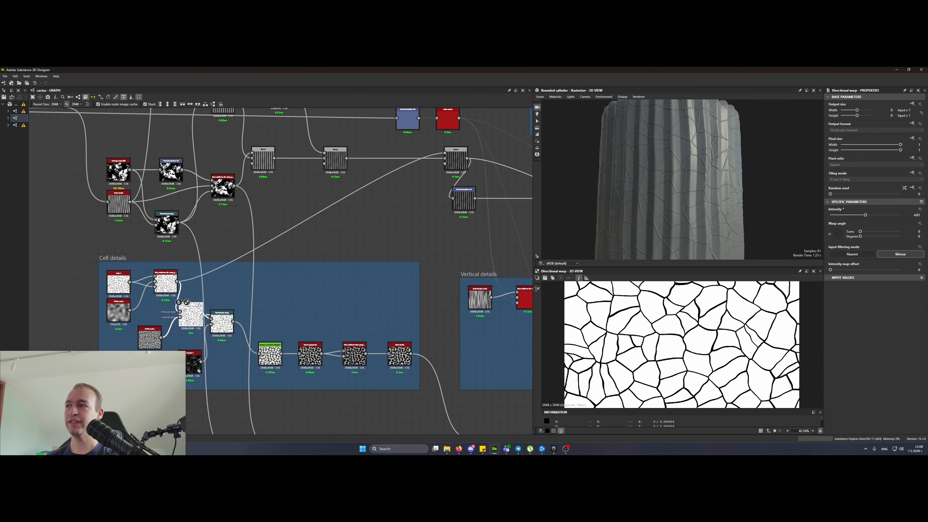
drag(202, 315, 445, 157)
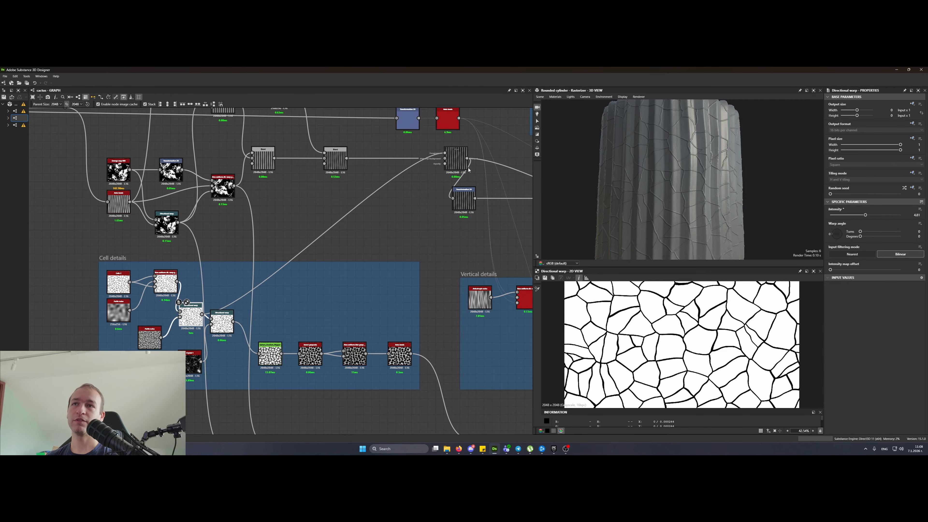
- Preview the Crystal 1 noise and the second Directional warp it drives, with their parameters
scroll(697, 211, up, 3)
scroll(688, 213, down, 5)
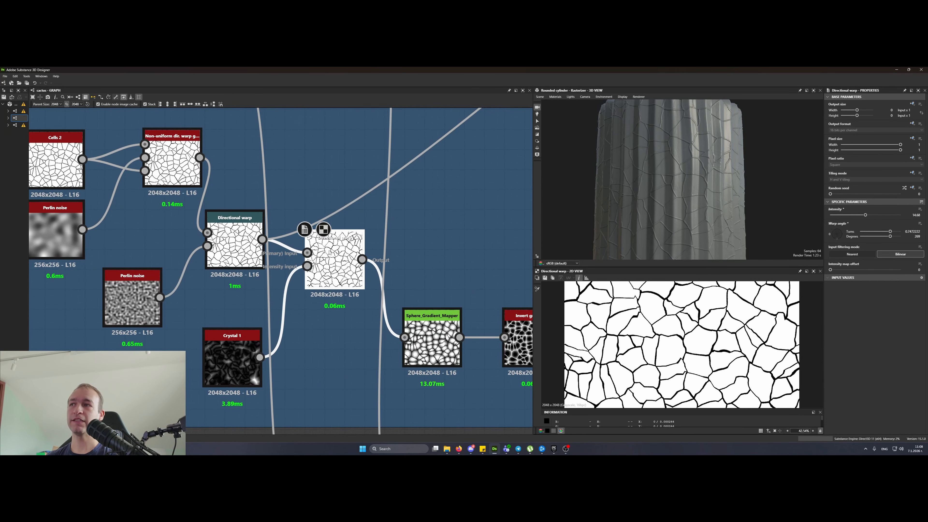
click(237, 362)
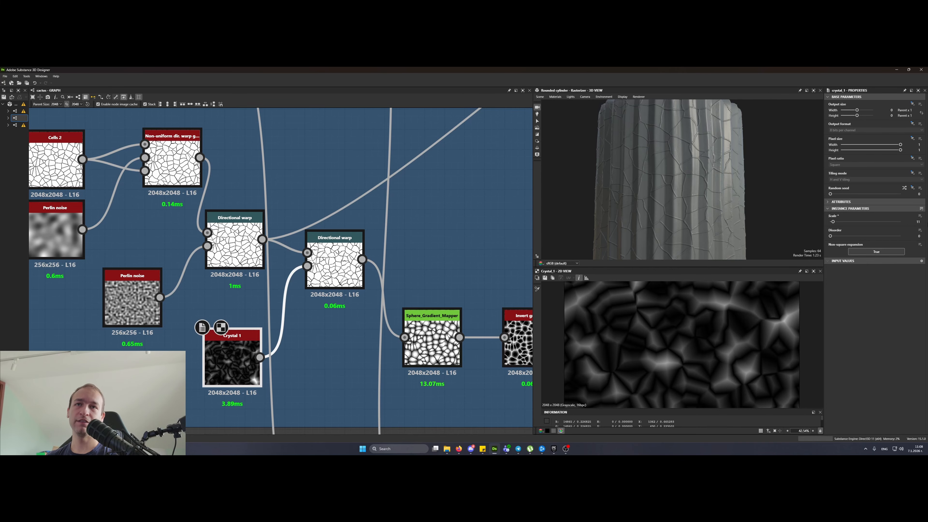
click(334, 263)
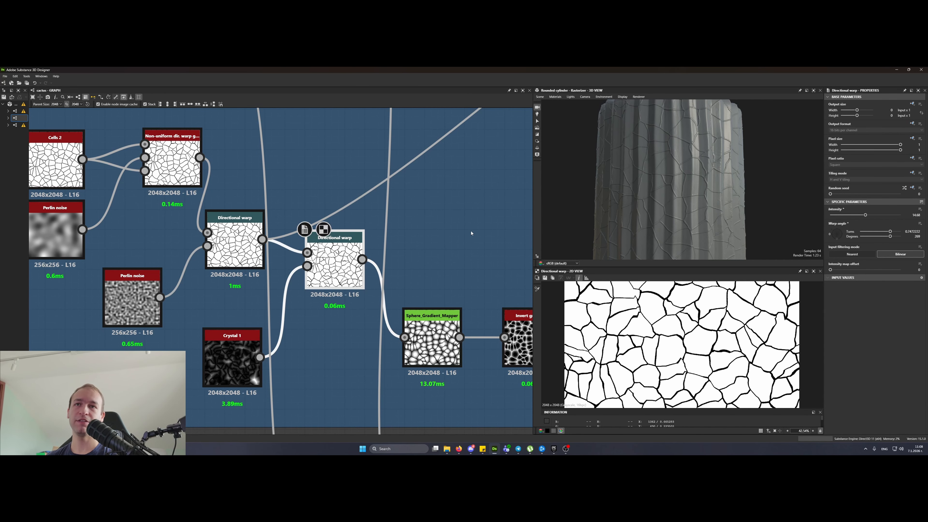
- Connect the second Directional warp to the Subtract Blend's foreground and inspect the cell cracks up close in 3D
scroll(307, 274, down, 5)
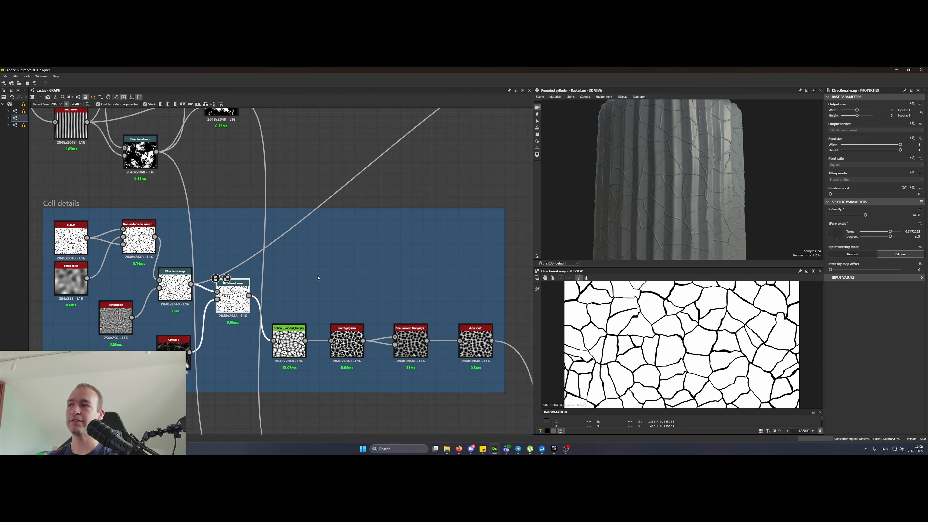
middle_drag(317, 277, 266, 335)
drag(197, 354, 455, 161)
scroll(375, 270, down, 2)
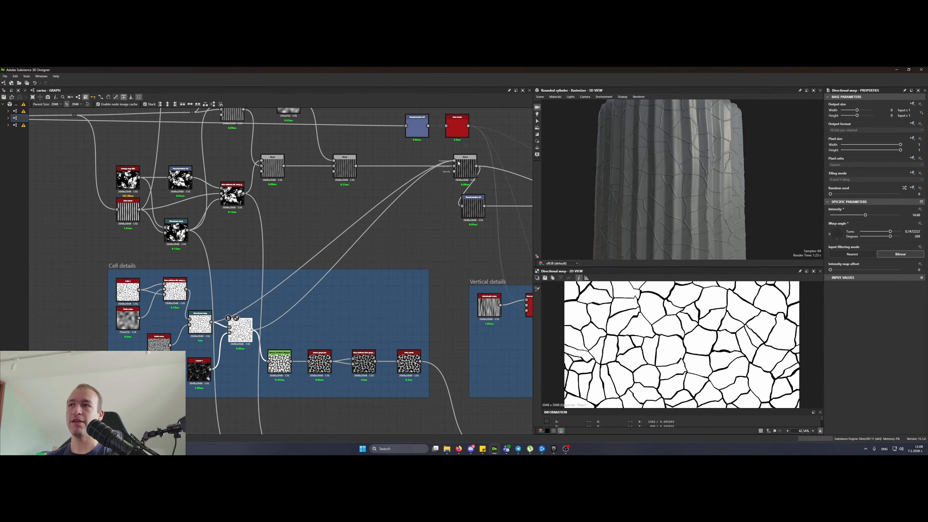
scroll(681, 209, up, 5)
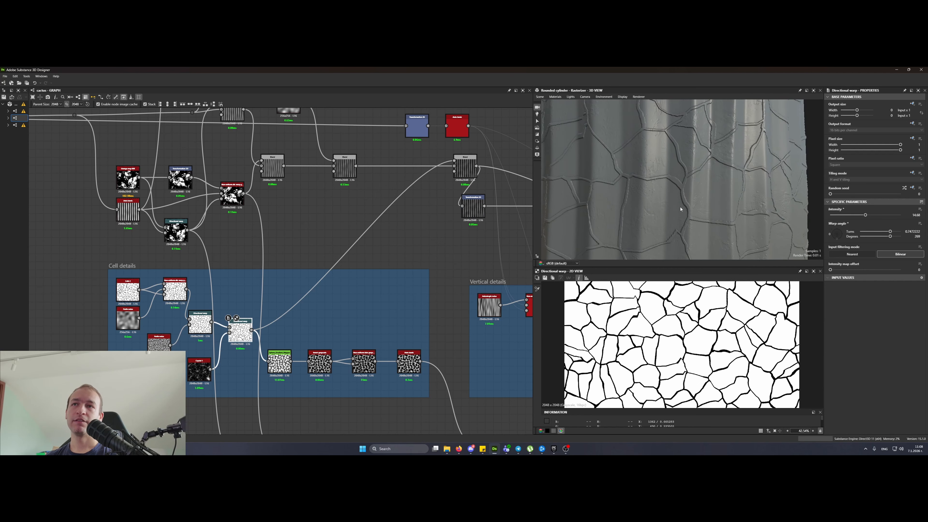
drag(681, 209, 673, 207)
- Preview the Sphere_Gradient_Mapper that follows the second Directional warp, with its parameters
middle_drag(307, 333, 395, 264)
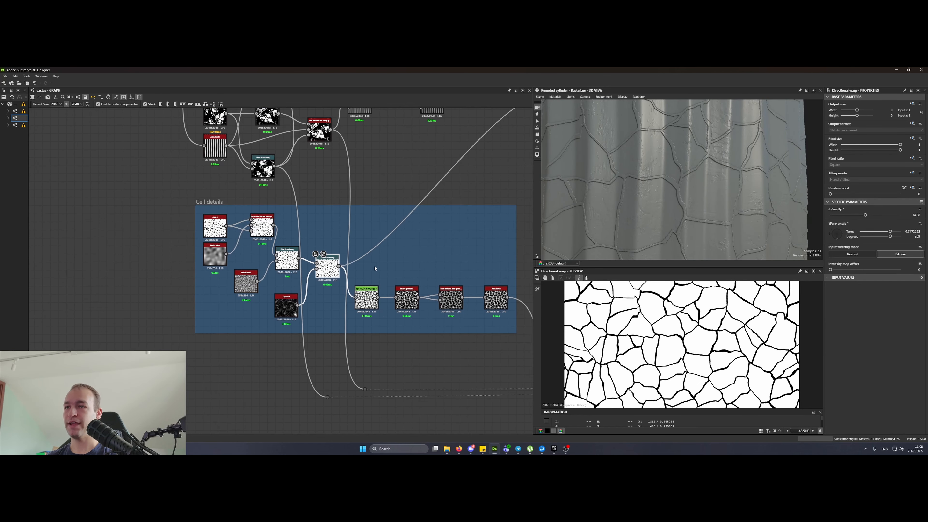
scroll(394, 265, up, 5)
click(374, 263)
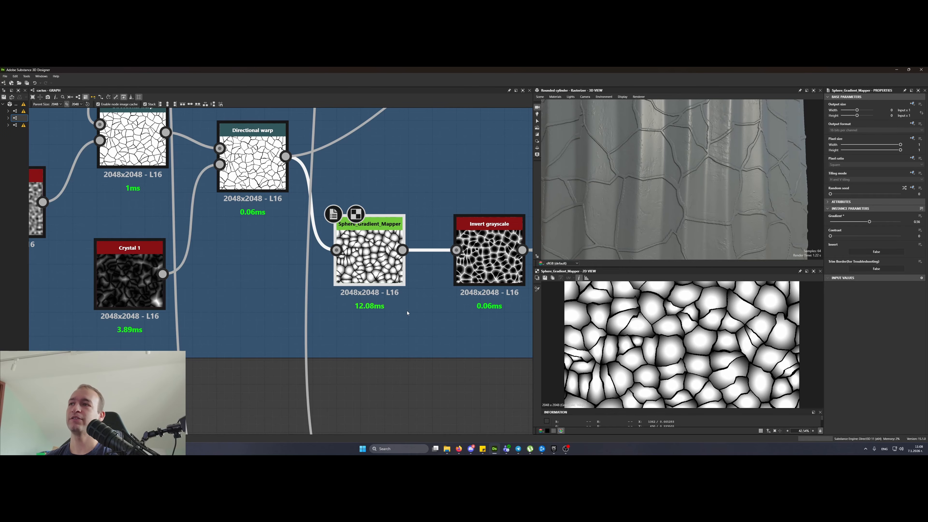
middle_drag(417, 296, 374, 324)
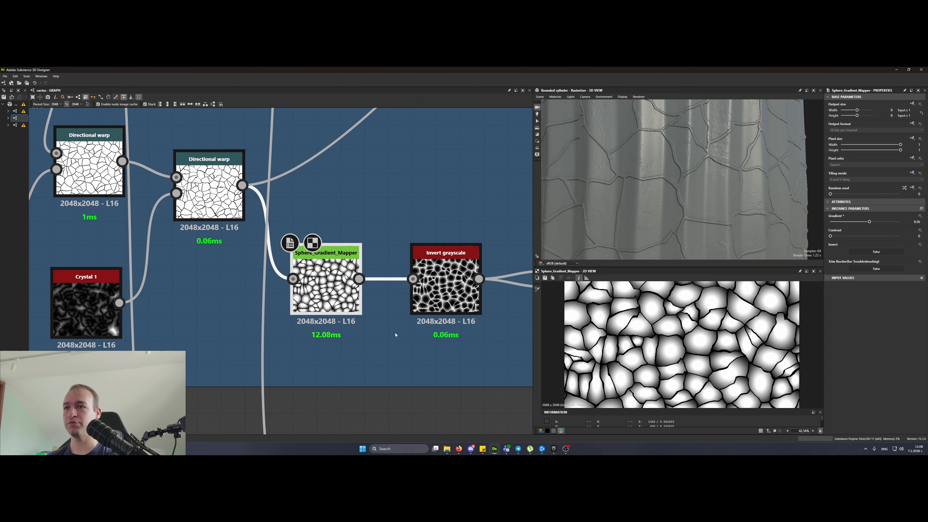
scroll(395, 335, down, 3)
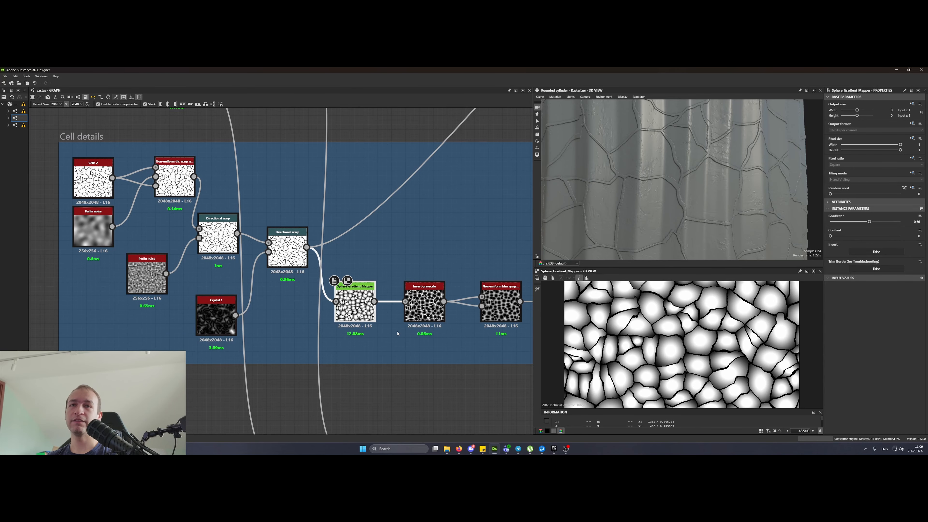
- Connect the Sphere_Gradient_Mapper to the Subtract Blend's foreground and examine the result in 3D and its gradients in 2D
middle_drag(398, 334, 270, 353)
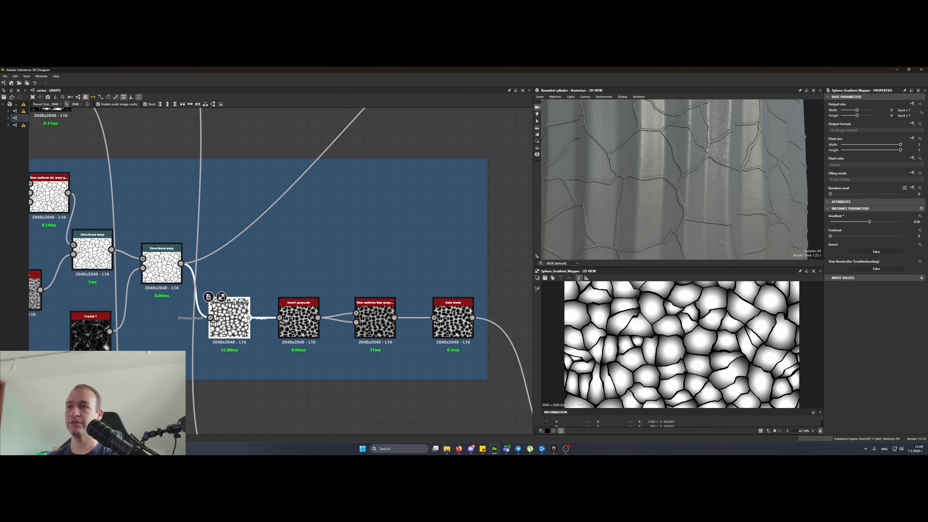
scroll(249, 322, down, 3)
drag(394, 155, 394, 156)
scroll(687, 197, down, 3)
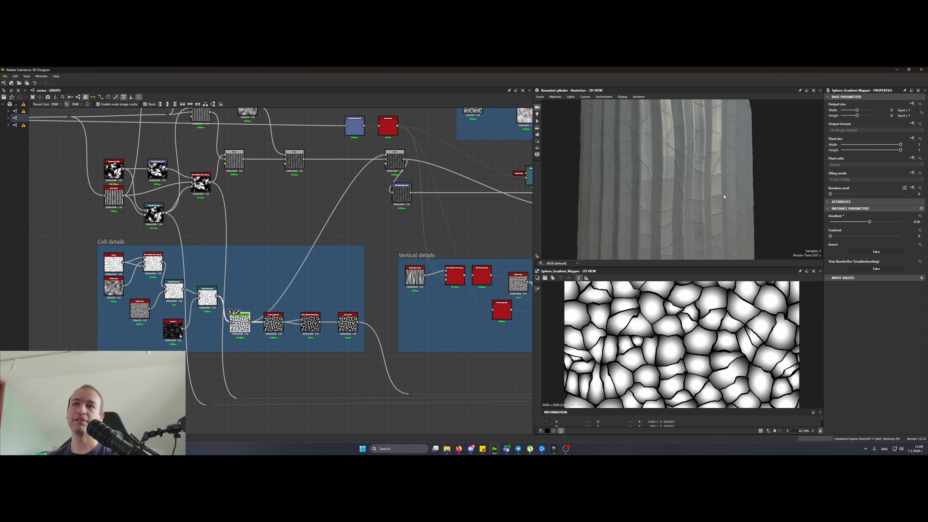
scroll(663, 360, up, 3)
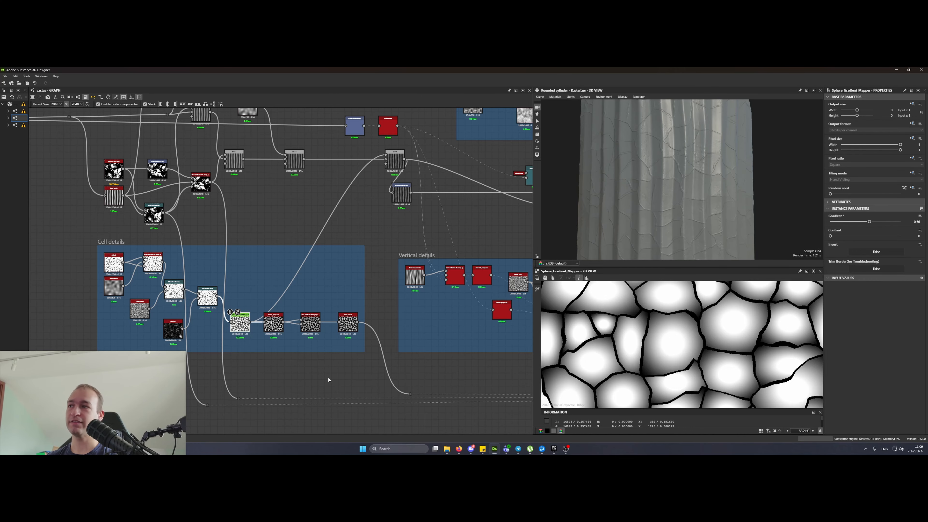
- Add a Flood fill node fed by the second Directional warp and place it in the empty area below the Cell details group
scroll(235, 323, up, 4)
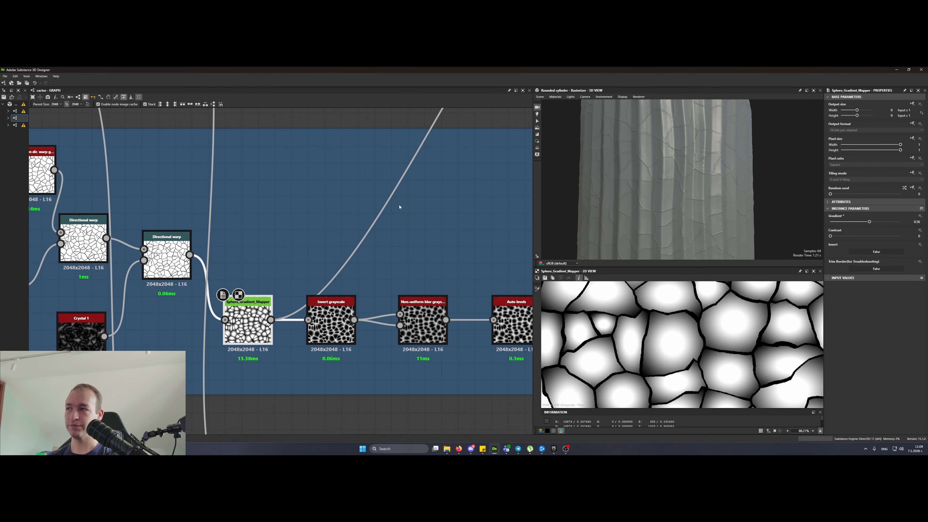
scroll(400, 207, down, 2)
key(space)
text(floo)
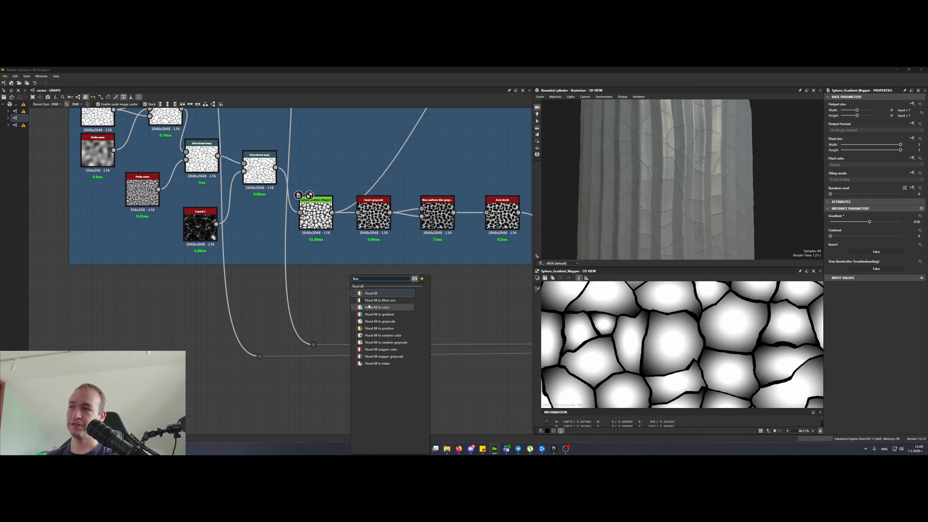
click(369, 293)
drag(276, 167, 361, 330)
scroll(362, 321, down, 4)
middle_drag(361, 330, 363, 219)
drag(363, 219, 352, 259)
scroll(354, 261, up, 5)
key(space)
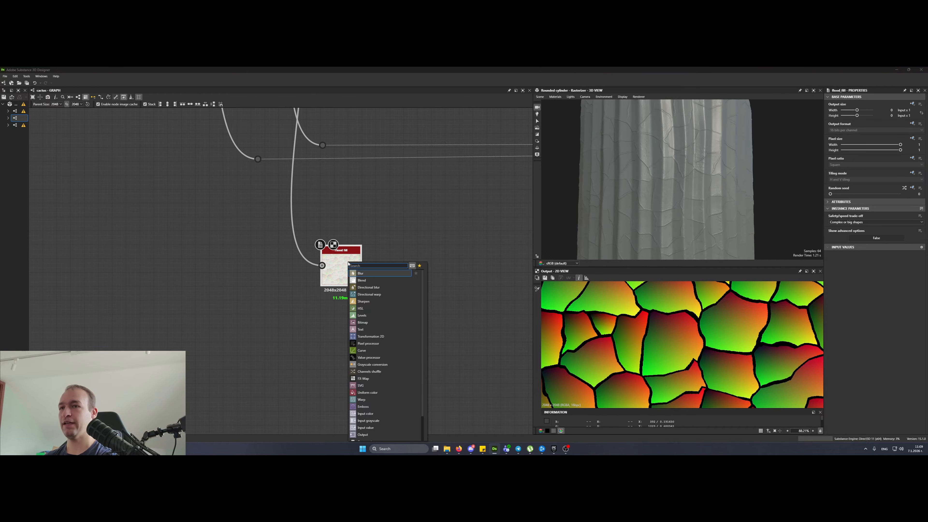
text(flood)
click(410, 201)
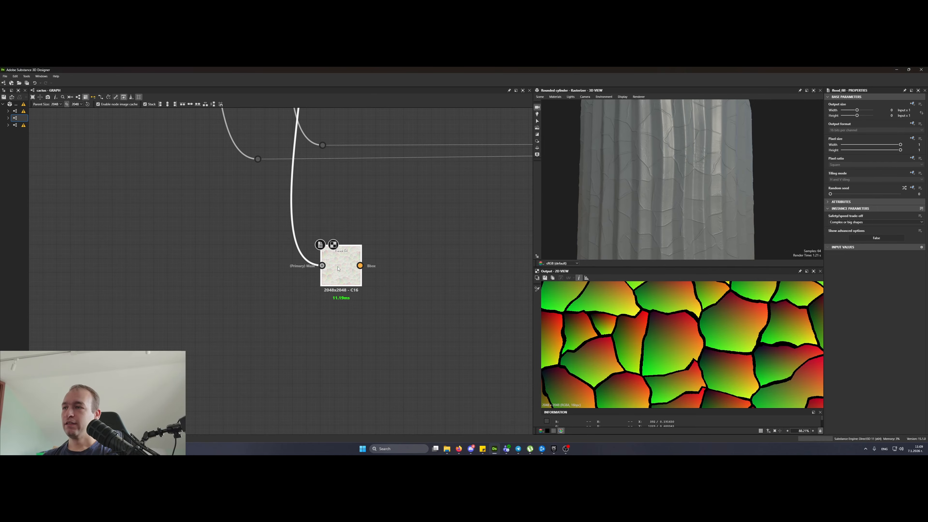
- Add a Flood fill to gradient node fed by the Flood fill node
right_click(338, 269)
click(380, 302)
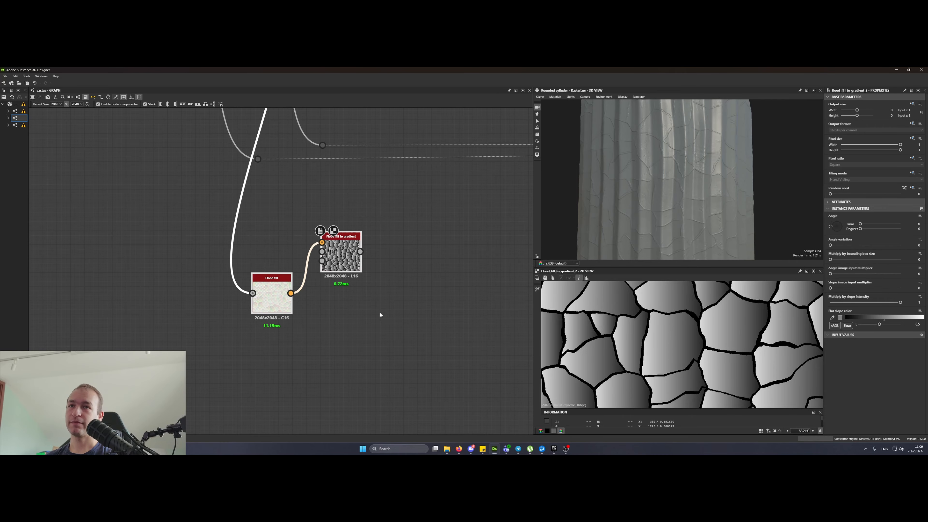
click(379, 315)
- Duplicate the Flood fill to gradient node with its Flood fill connection and stack the copy directly beneath the original
middle_drag(360, 332, 406, 286)
drag(388, 213, 409, 186)
key(ctrl+d)
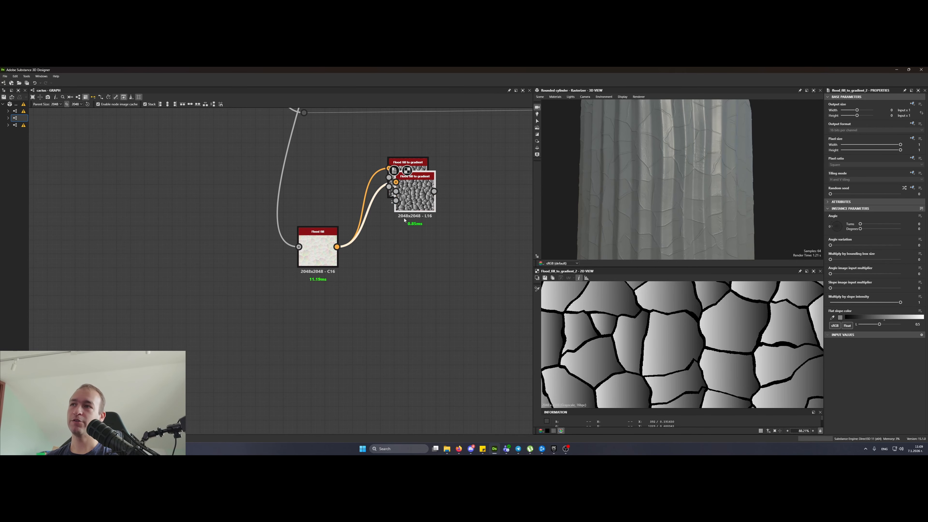
mouse_move(404, 221)
mouse_down()
mouse_move(407, 240)
mouse_move(408, 226)
mouse_up()
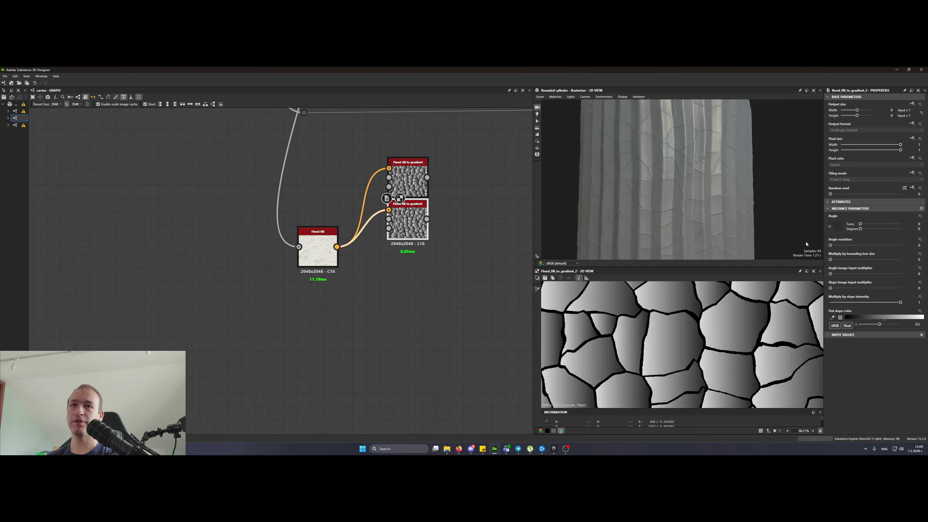
- Set the angle of the duplicated Flood fill to gradient node to 30 degrees
click(868, 229)
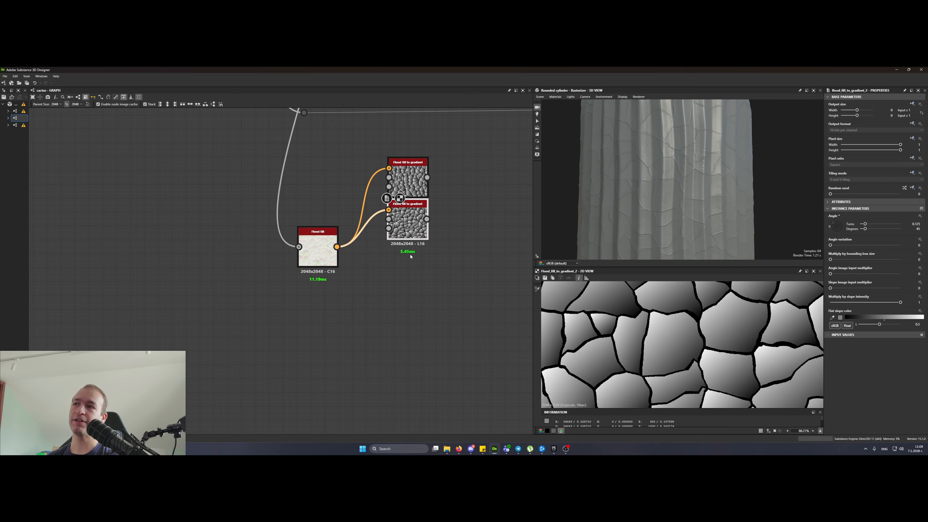
click(869, 230)
text(30)
key(Return)
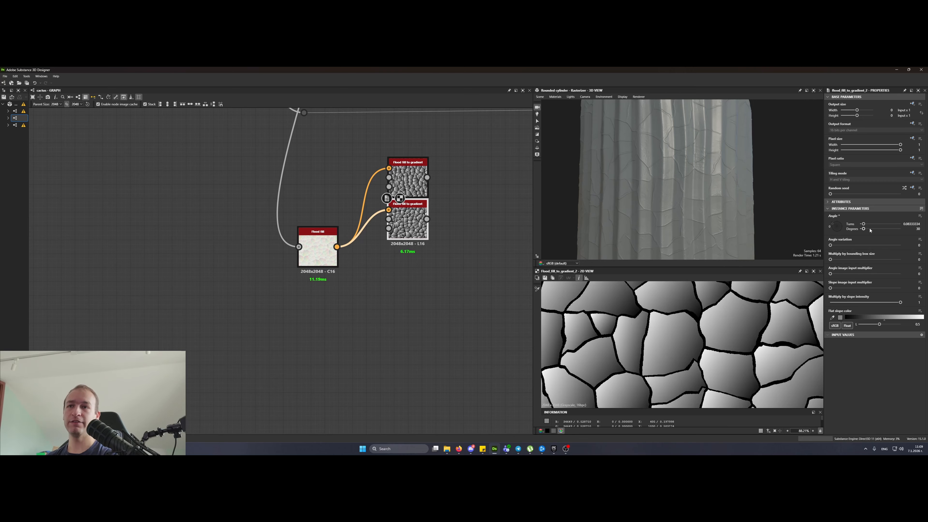
- Duplicate both Flood fill to gradient nodes, stack the copies below them, and open the third node's parameters
key(ctrl+d)
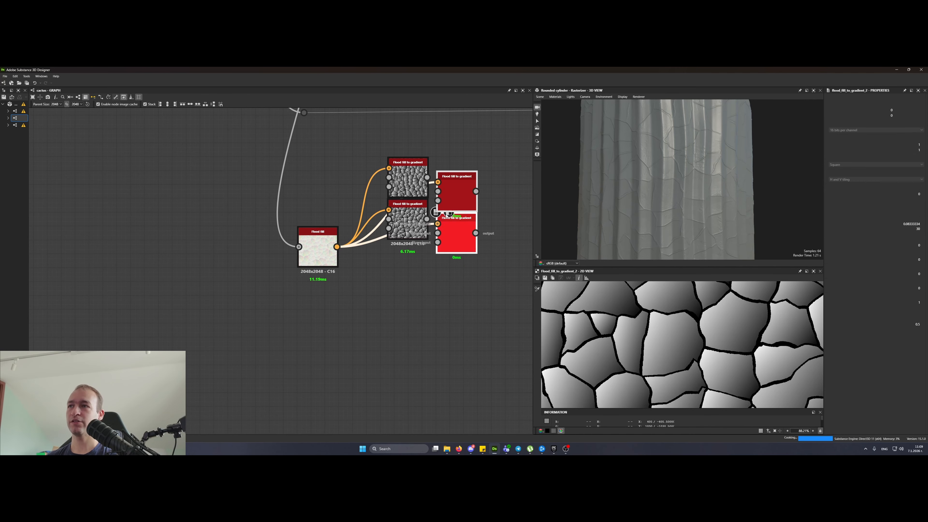
drag(411, 253, 404, 259)
double_click(404, 260)
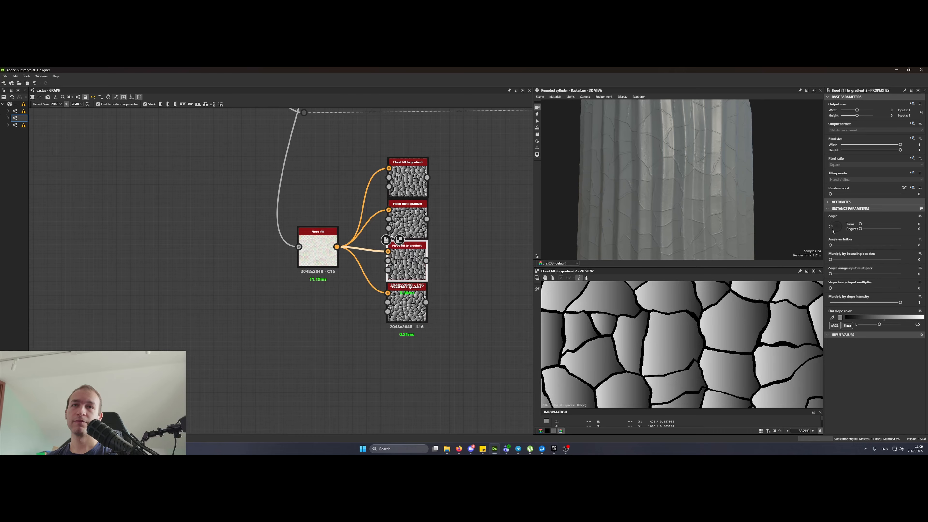
- Set the angle of the third Flood fill to gradient node to 60 degrees and the fourth to 90 degrees
text(56)
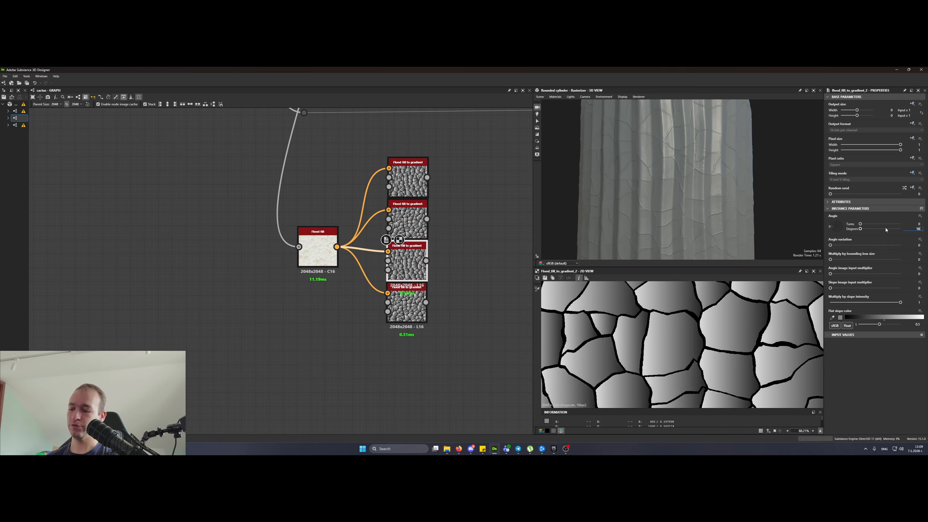
text(0)
key(Return)
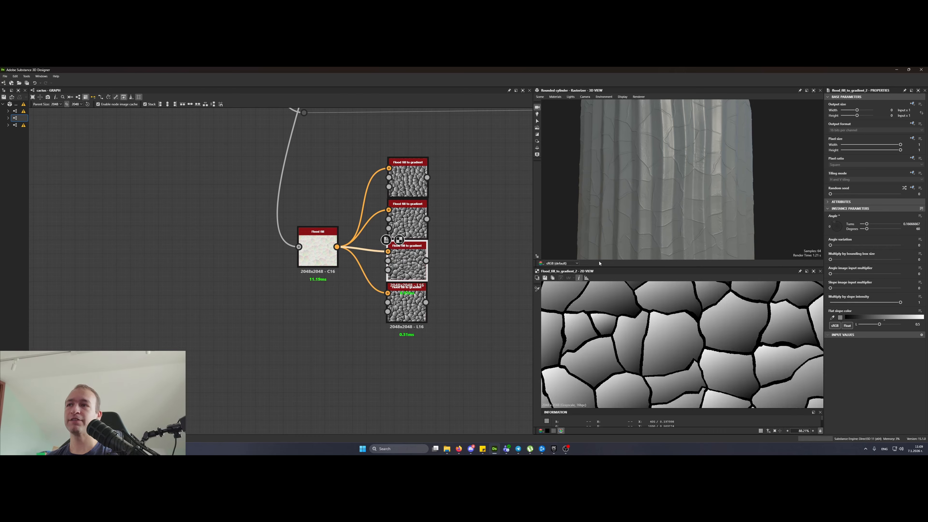
double_click(402, 309)
drag(920, 229, 871, 234)
text(90)
key(Return)
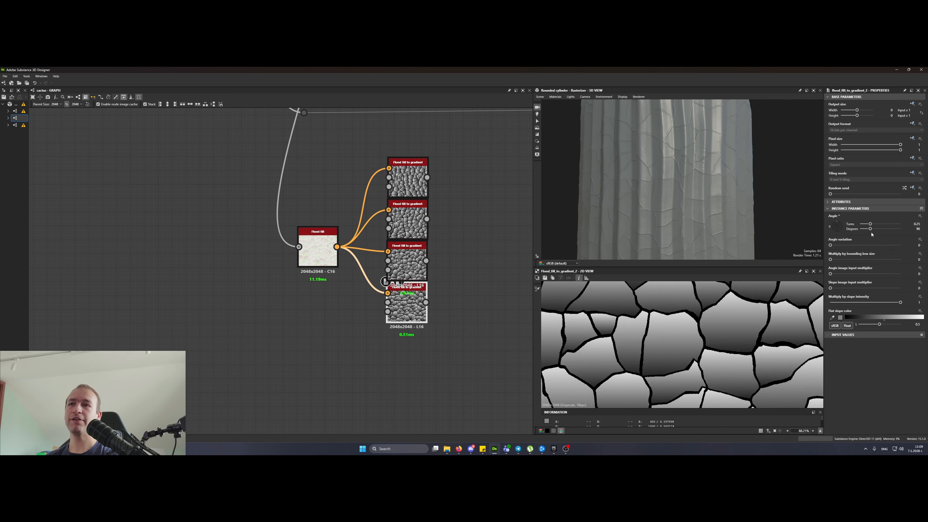
- Duplicate the four Flood fill to gradient nodes with their connections and stack the copies beneath the originals
drag(463, 364, 408, 177)
middle_drag(448, 236, 427, 131)
key(ctrl+d)
drag(396, 183, 389, 239)
- Set the angle of the fifth Flood fill to gradient node to 120 degrees and the sixth to 150 degrees
click(431, 238)
double_click(397, 237)
click(872, 229)
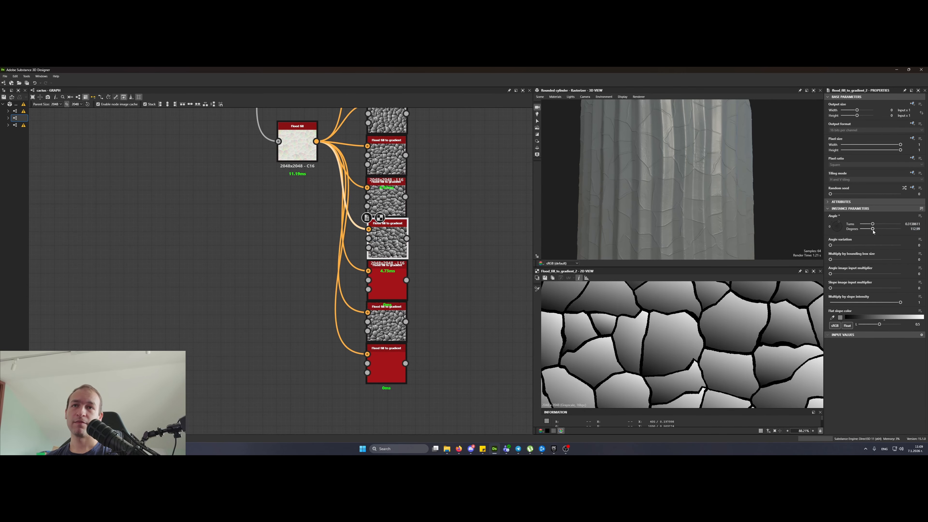
text(120)
key(Return)
double_click(388, 282)
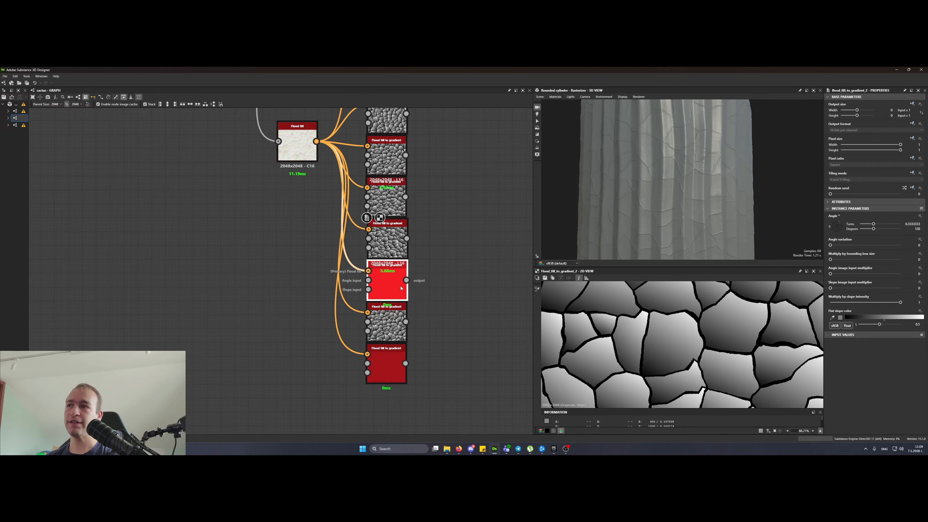
click(871, 229)
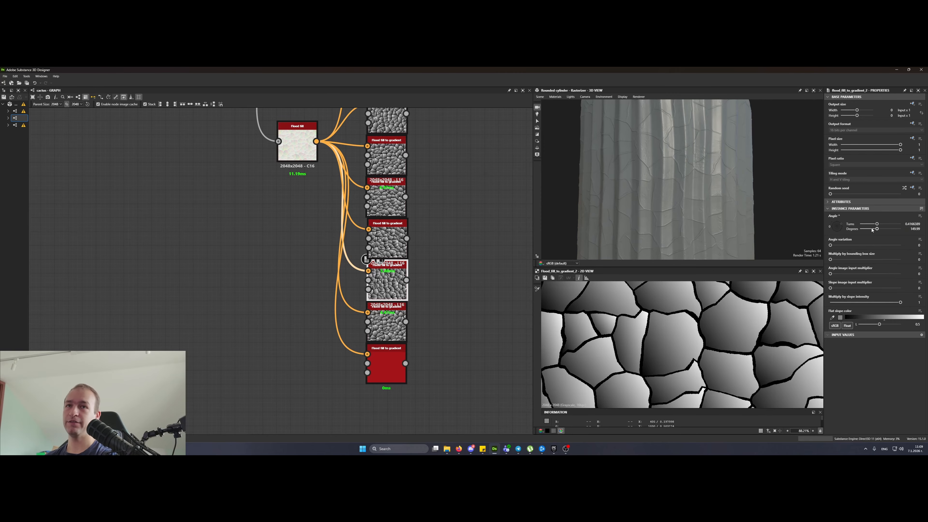
- Set the angle of the seventh Flood fill to gradient node to 180 degrees and the eighth to 210 degrees
double_click(388, 323)
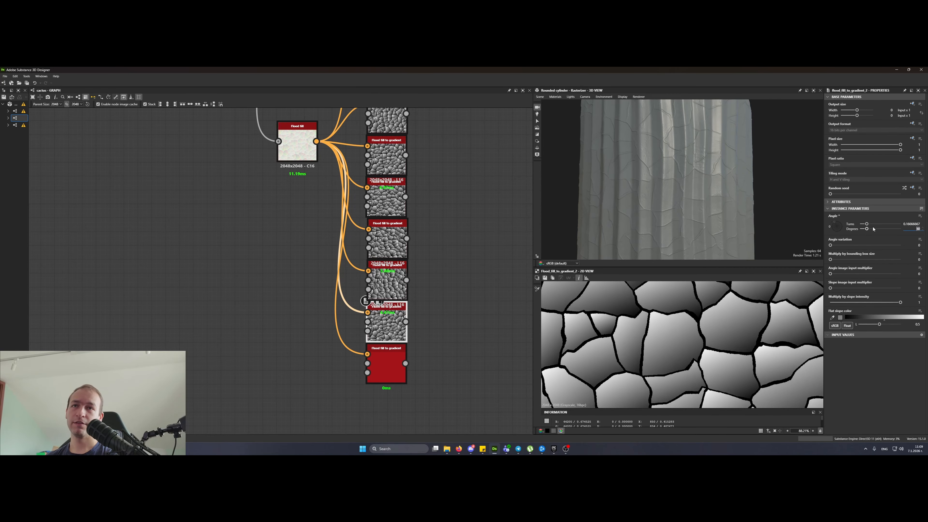
text(180)
key(Return)
double_click(387, 366)
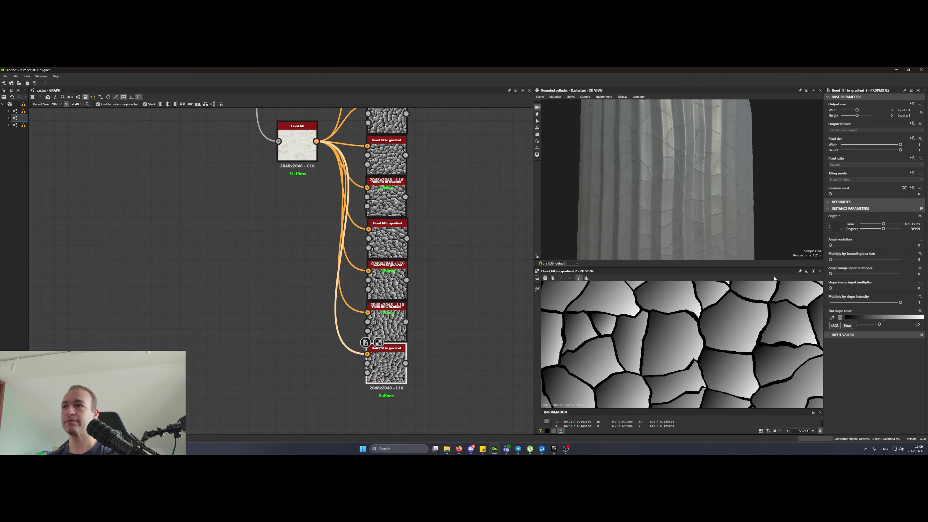
- Duplicate the lowest five Flood fill to gradient nodes with their connections and stack the copies at the end of the column
scroll(457, 164, down, 2)
drag(473, 334, 407, 225)
middle_drag(463, 308, 464, 244)
key(ctrl+d)
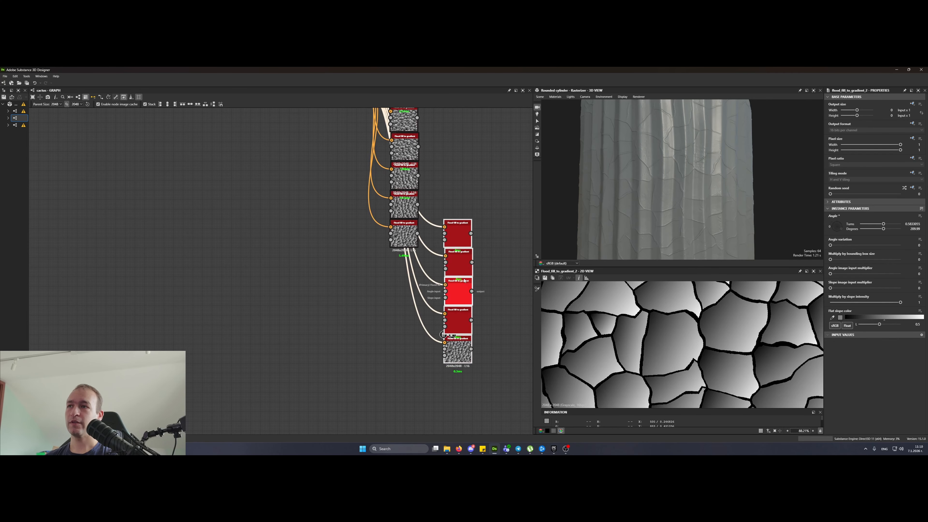
drag(458, 236, 401, 265)
- Set the angle of the ninth Flood fill to gradient node to 240 degrees and the tenth to 270 degrees
double_click(399, 262)
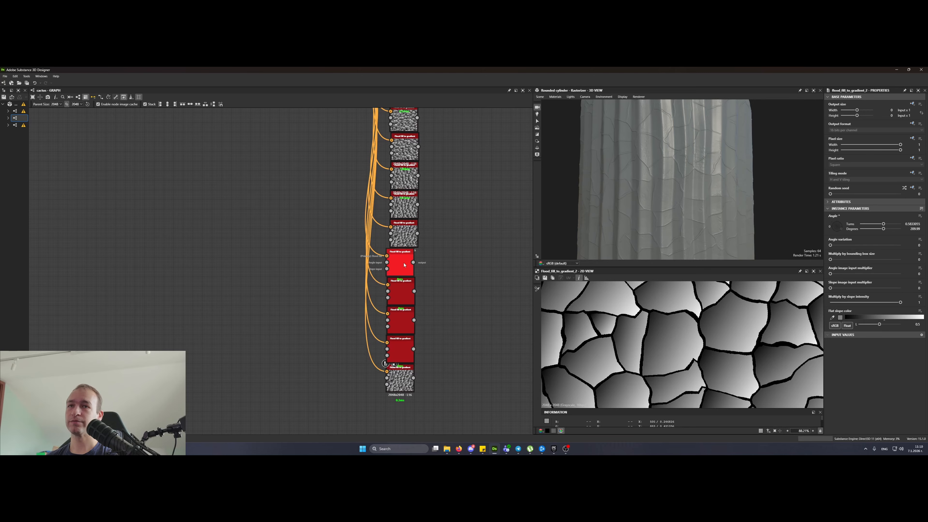
text(240)
key(Return)
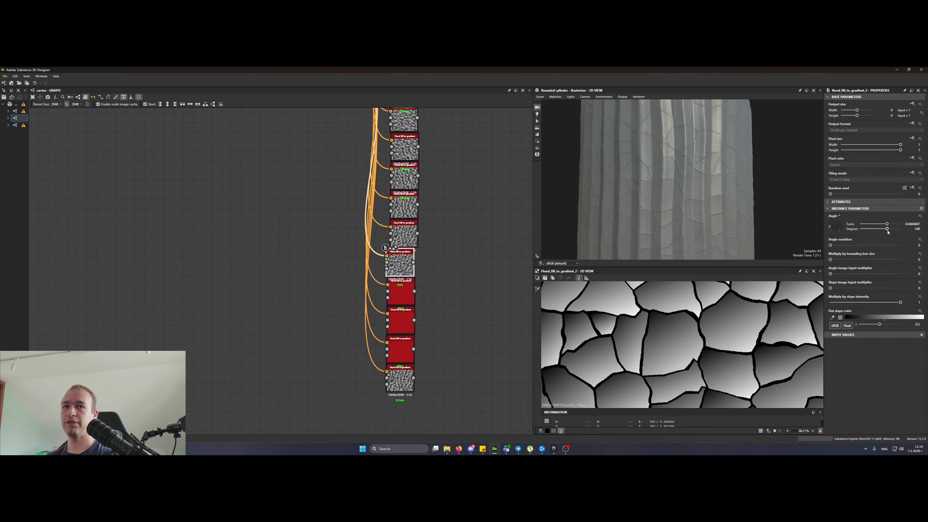
double_click(401, 292)
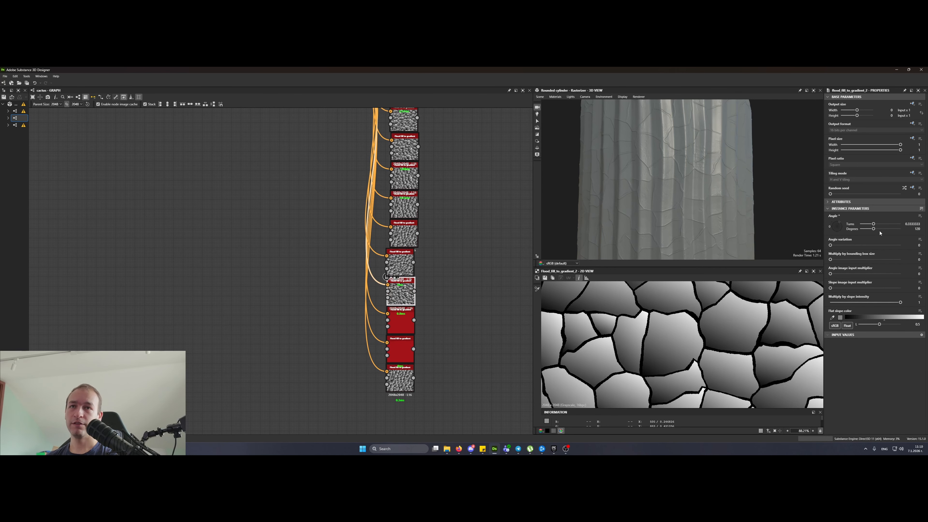
text(270)
key(Return)
- Set the eleventh gradient node's angle to 300 degrees and the twelfth's to 330 degrees, and preview the first gradient node
double_click(401, 321)
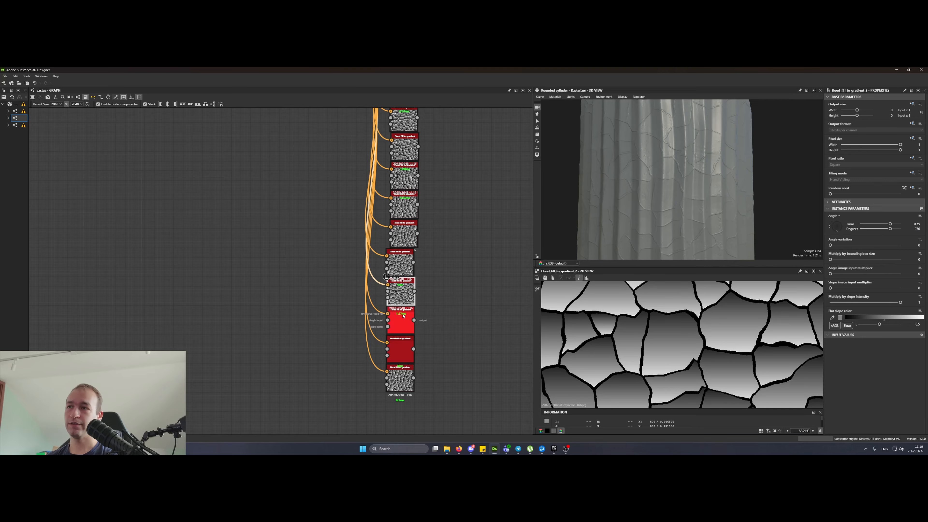
text(300)
key(Return)
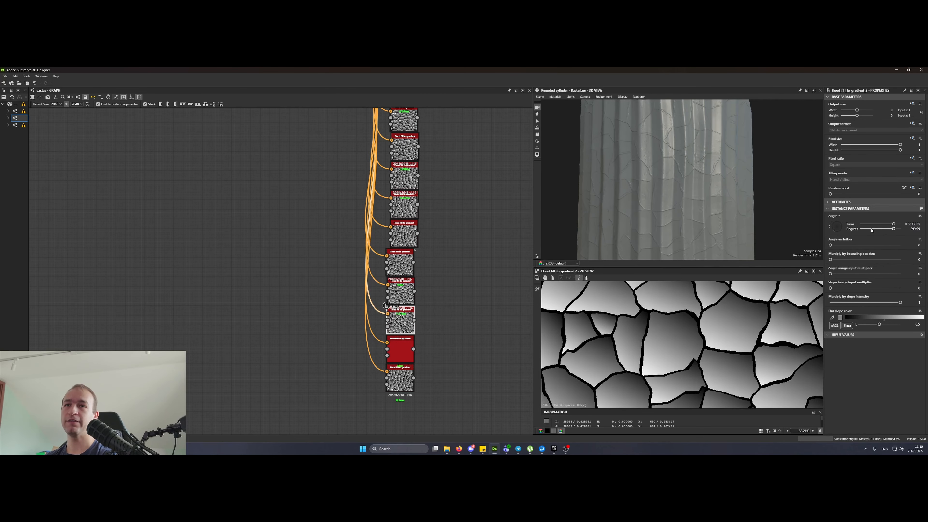
double_click(400, 349)
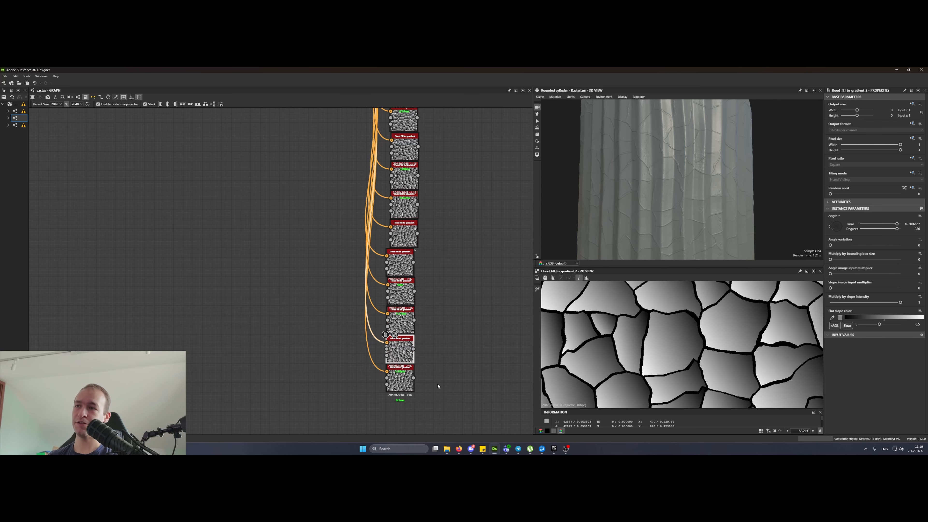
scroll(405, 382, down, 3)
double_click(399, 218)
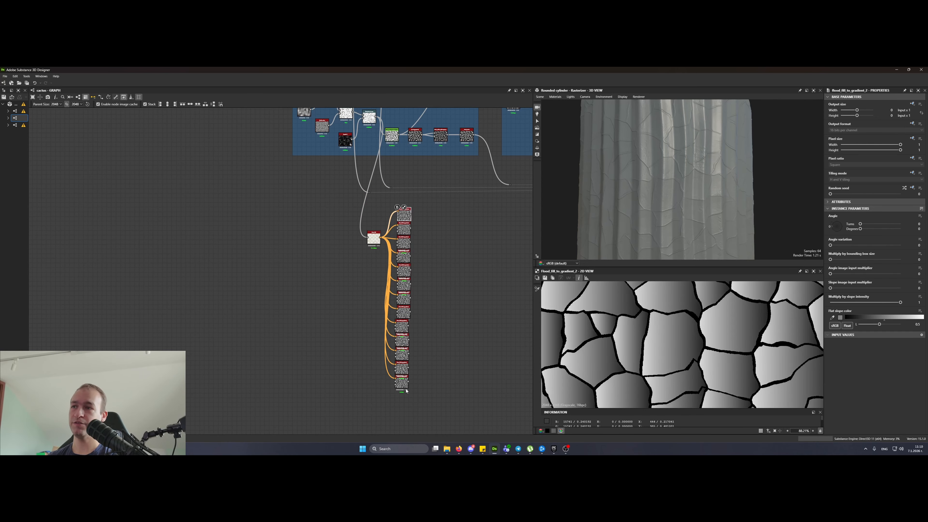
- Combine the first two Flood fill to gradient nodes with a new Blend node set to Multiply
click(420, 265)
scroll(420, 221, up, 4)
key(space)
click(434, 237)
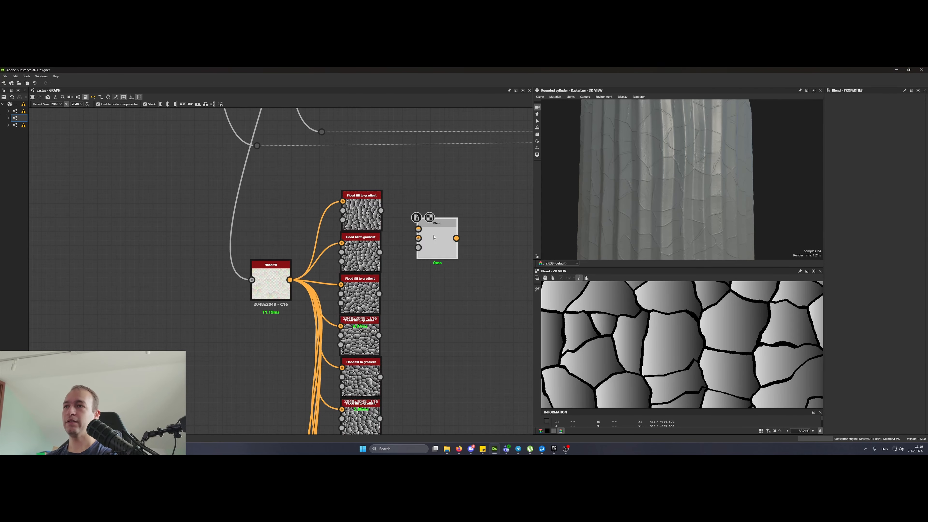
drag(433, 236, 454, 236)
drag(381, 210, 380, 252)
click(875, 230)
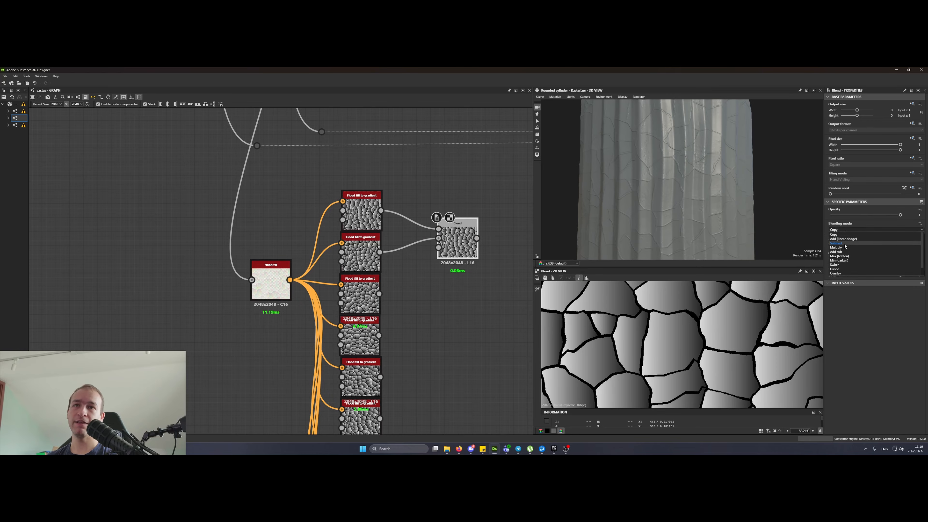
click(840, 252)
- Duplicate the Multiply Blend node twice, combining the third with the fourth gradient and the fifth with the sixth
middle_drag(464, 252, 430, 185)
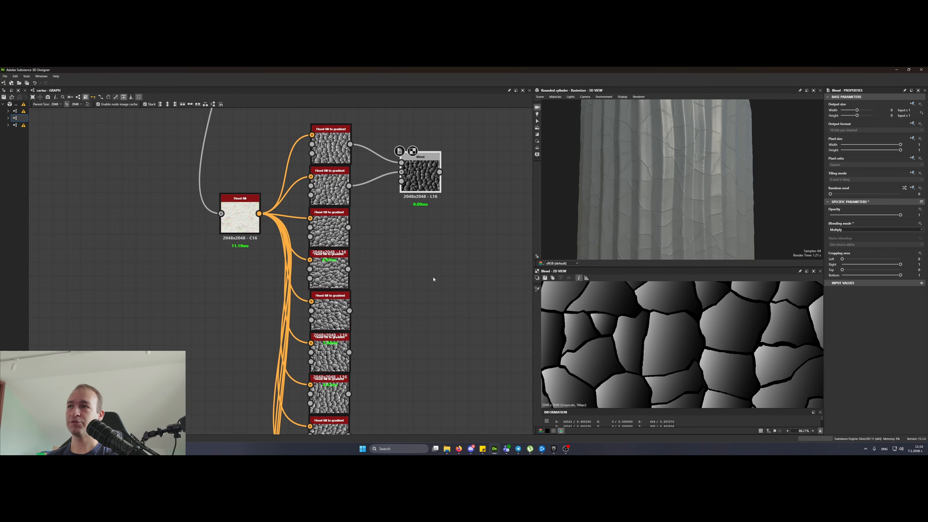
key(ctrl+d)
drag(348, 227, 348, 269)
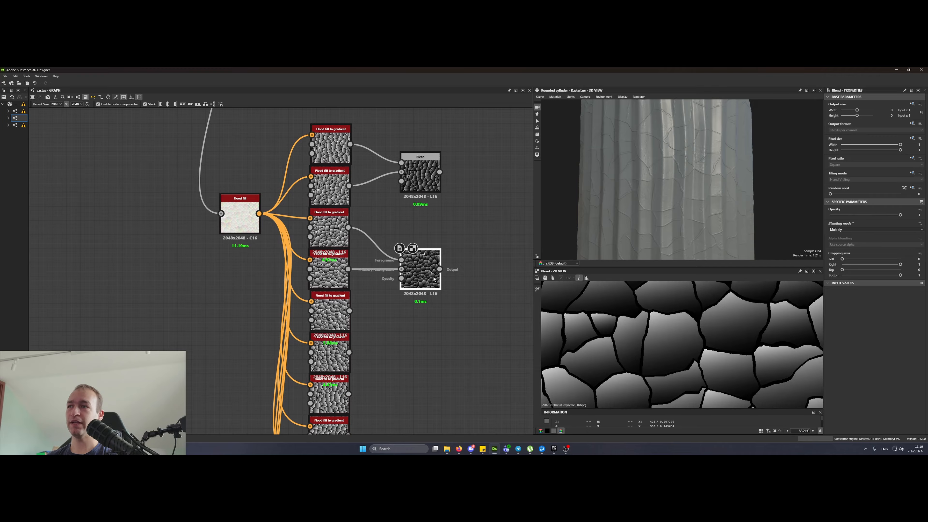
drag(419, 274, 419, 259)
middle_drag(419, 300, 429, 266)
key(ctrl+d)
drag(394, 280, 398, 280)
drag(397, 290, 360, 318)
drag(416, 292, 431, 292)
- Add two more Blend copies, combining the seventh with the eighth gradient and the ninth with the tenth
middle_drag(460, 348, 449, 275)
key(ctrl+d)
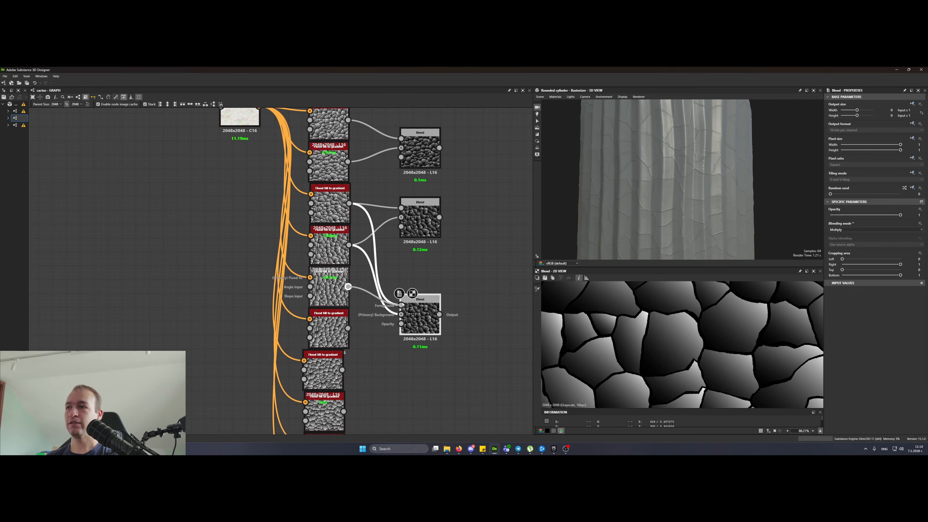
drag(402, 304, 401, 305)
drag(401, 315, 420, 304)
middle_drag(421, 386, 422, 344)
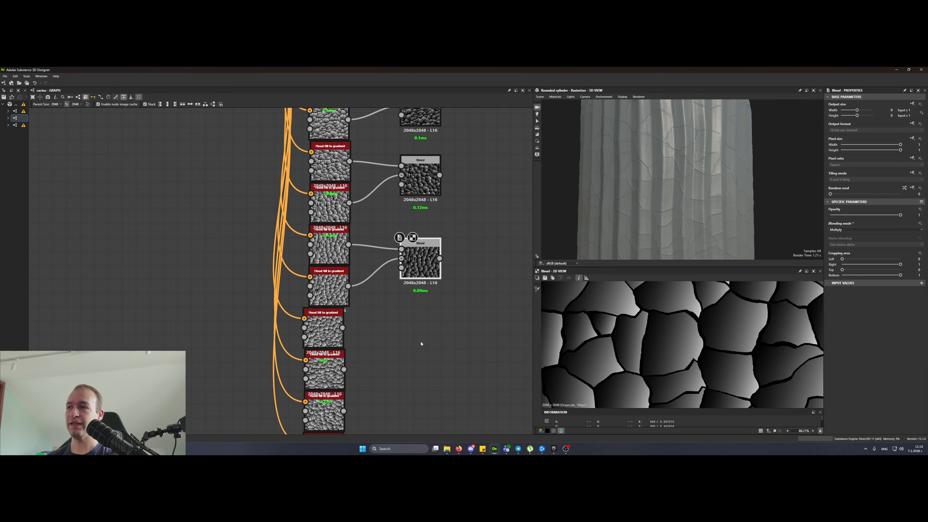
key(ctrl+d)
drag(342, 328, 344, 370)
- Duplicate the Blend node once more and feed it with the eleventh and twelfth gradients
scroll(410, 399, up, 1)
middle_drag(410, 400, 414, 307)
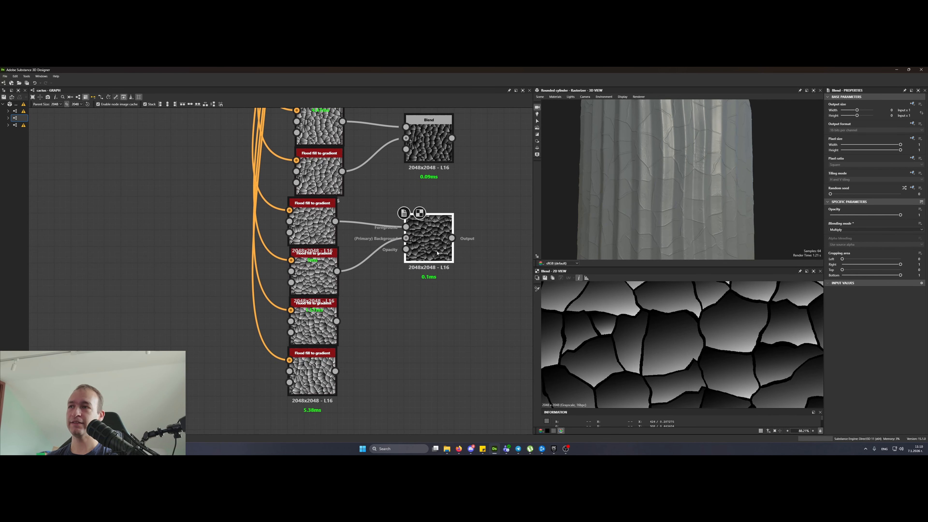
key(ctrl+d)
drag(437, 253, 437, 345)
drag(336, 321, 336, 371)
- Duplicate the first Blend node into a second column and use the copy to multiply the first two Blend results
scroll(356, 378, down, 4)
middle_drag(413, 145, 325, 220)
scroll(325, 220, up, 4)
click(287, 184)
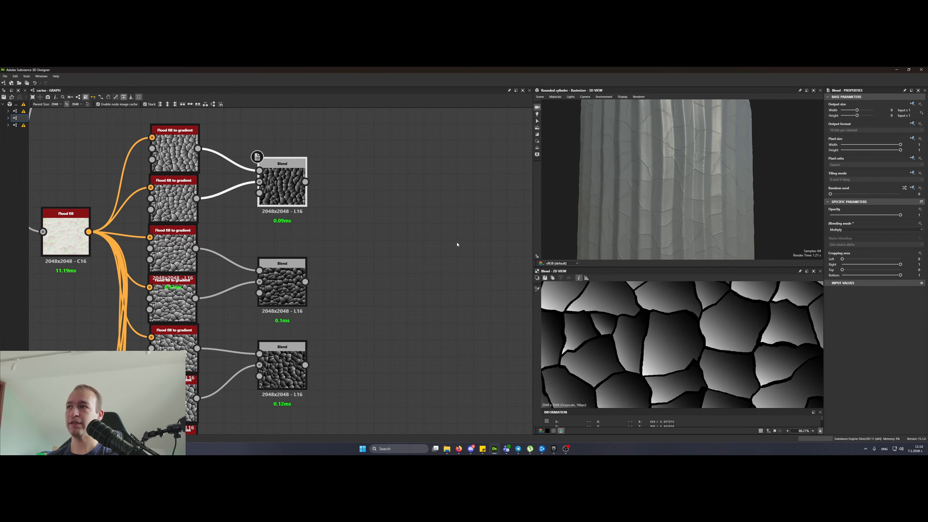
key(ctrl+d)
drag(305, 181, 376, 221)
drag(305, 281, 384, 251)
- Duplicate the second-column Blend node and connect the third and fourth first-column Blend results to the copy
middle_drag(452, 324, 388, 226)
key(ctrl+d)
drag(240, 267, 294, 272)
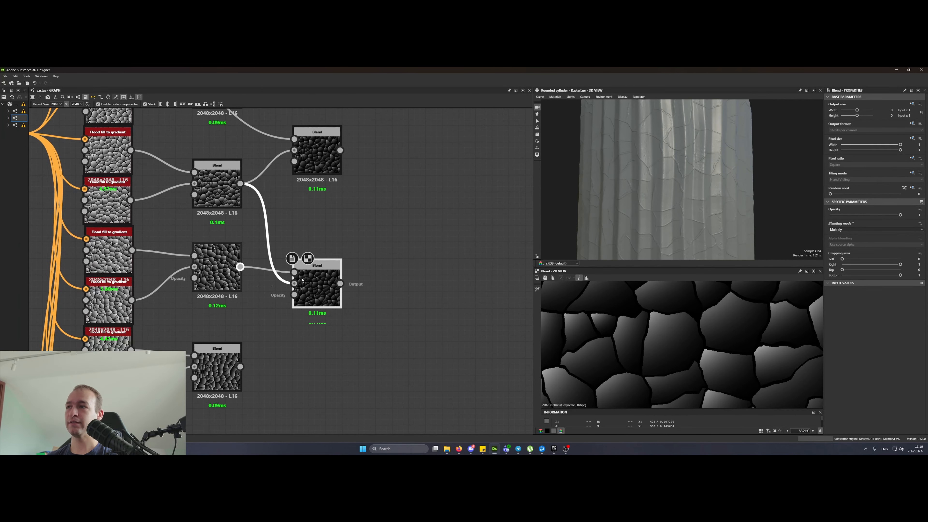
drag(240, 366, 324, 317)
- Add a third second-column Blend copy, fed by the fifth and sixth first-column Blend nodes, and align it between them
middle_drag(328, 347, 334, 195)
scroll(335, 309, up, 1)
key(ctrl+d)
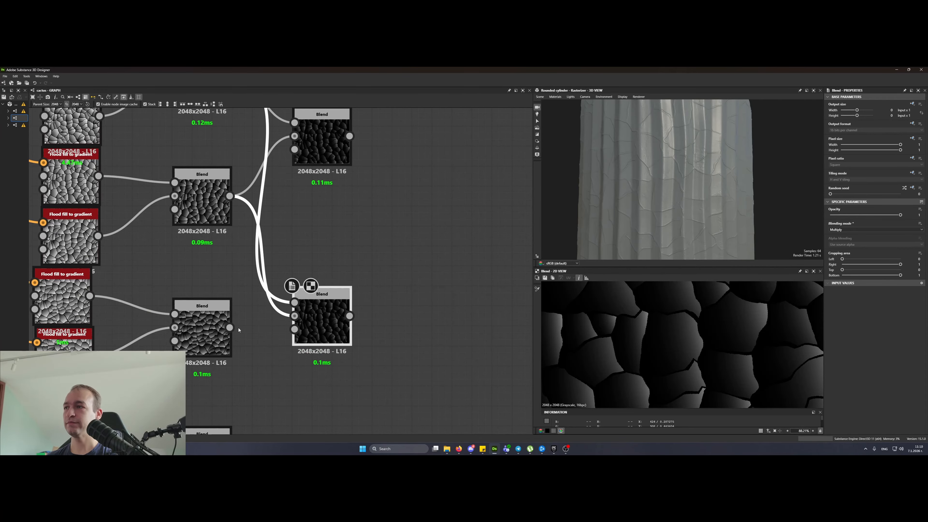
drag(229, 327, 294, 303)
middle_drag(328, 334, 333, 196)
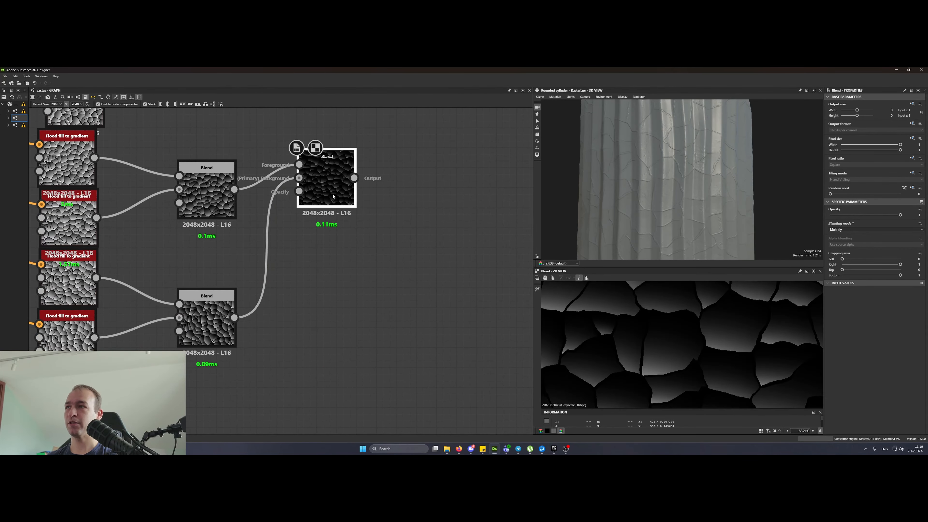
drag(333, 196, 321, 266)
- Duplicate the upper second-column Blend node and use the copy to multiply the first two second-column results
middle_drag(381, 142, 358, 265)
scroll(358, 265, down, 4)
scroll(342, 133, up, 3)
middle_drag(342, 132, 332, 203)
click(320, 179)
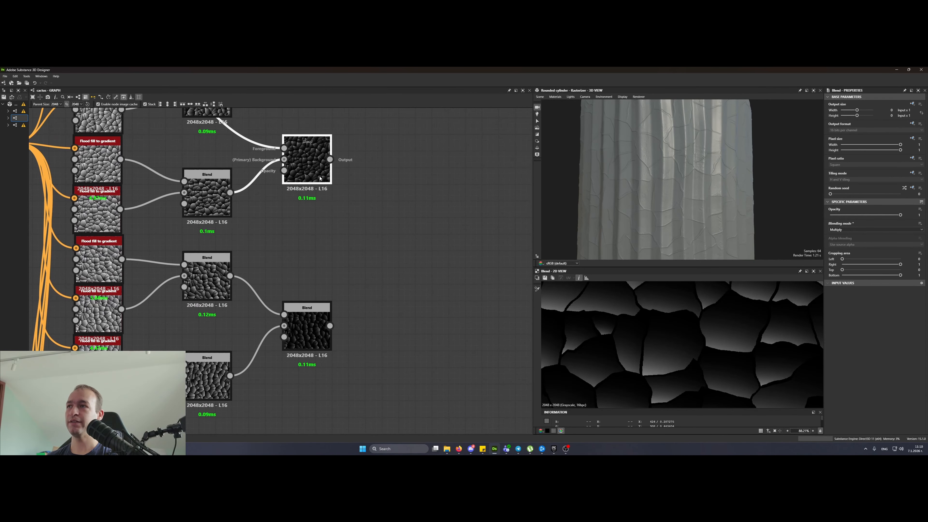
key(ctrl+d)
drag(330, 159, 326, 328)
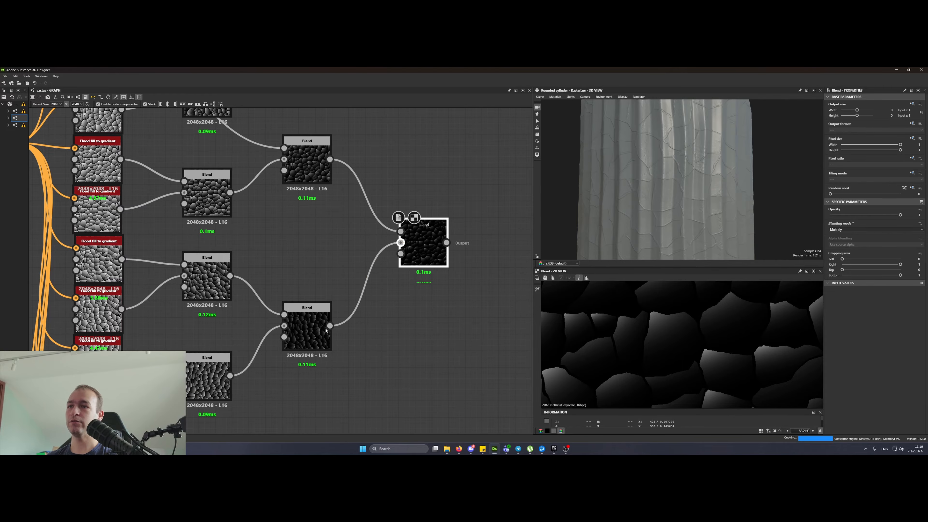
drag(426, 247, 411, 313)
- Duplicate that Blend node as the final one, multiplying the combined result with the third second-column Blend output
middle_drag(473, 386, 404, 241)
key(ctrl+d)
drag(360, 164, 419, 288)
scroll(399, 273, up, 1)
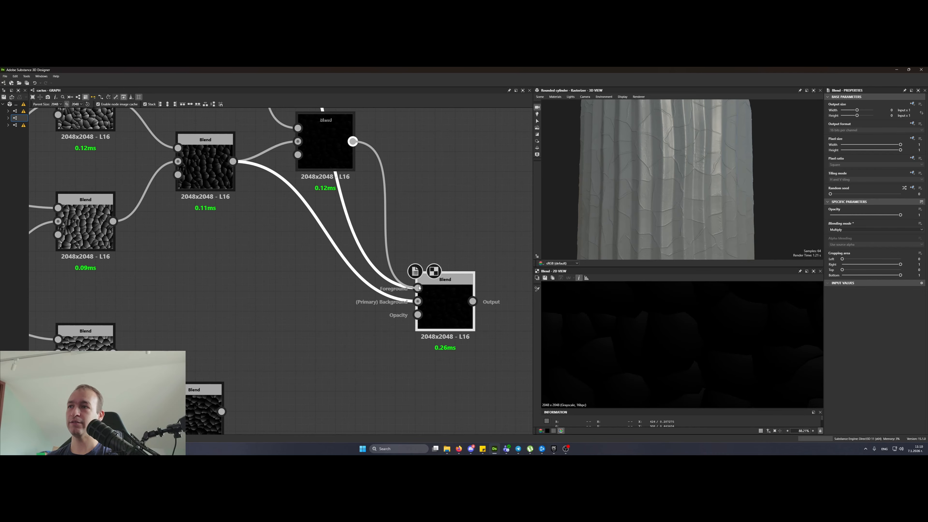
drag(222, 411, 418, 301)
- Add an Auto levels node after the final Blend node and tidy the node layout
key(space)
text(aut)
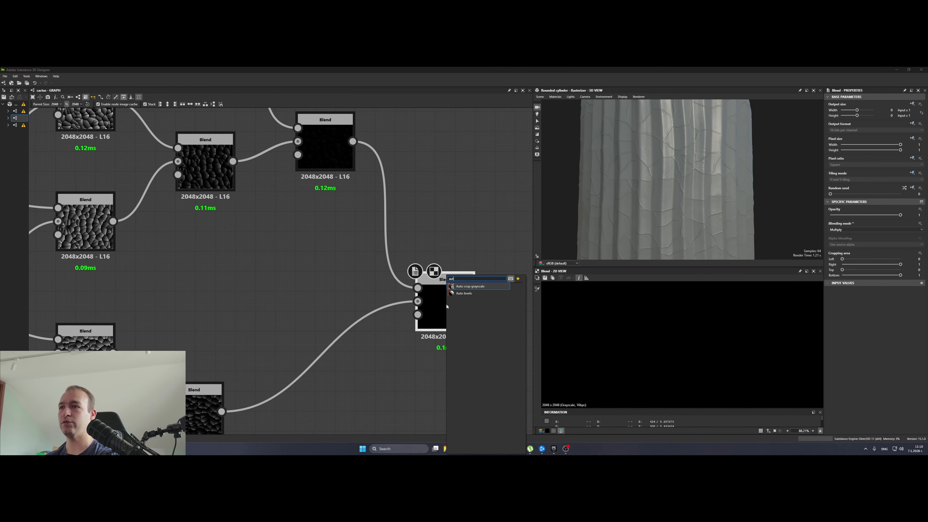
click(464, 294)
scroll(309, 360, down, 3)
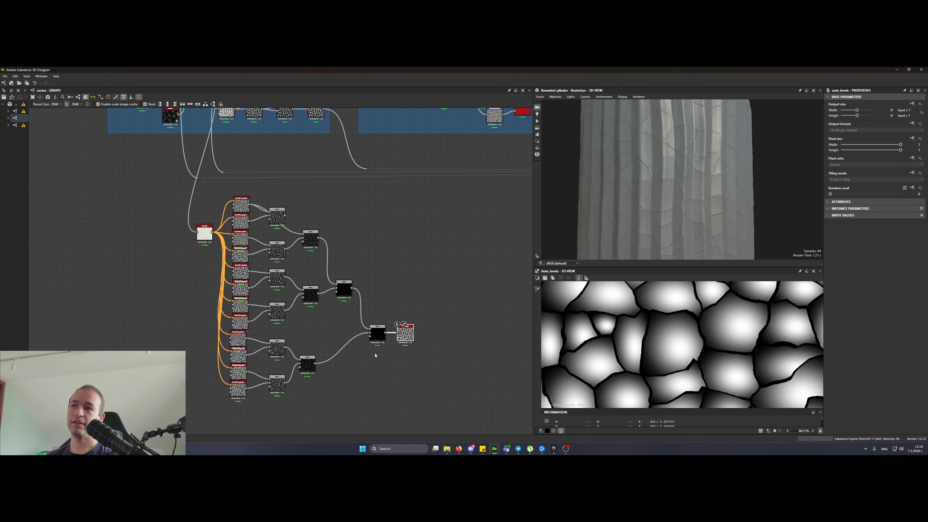
scroll(317, 372, up, 3)
scroll(317, 373, up, 1)
drag(292, 361, 301, 361)
middle_drag(516, 318, 385, 353)
click(399, 319)
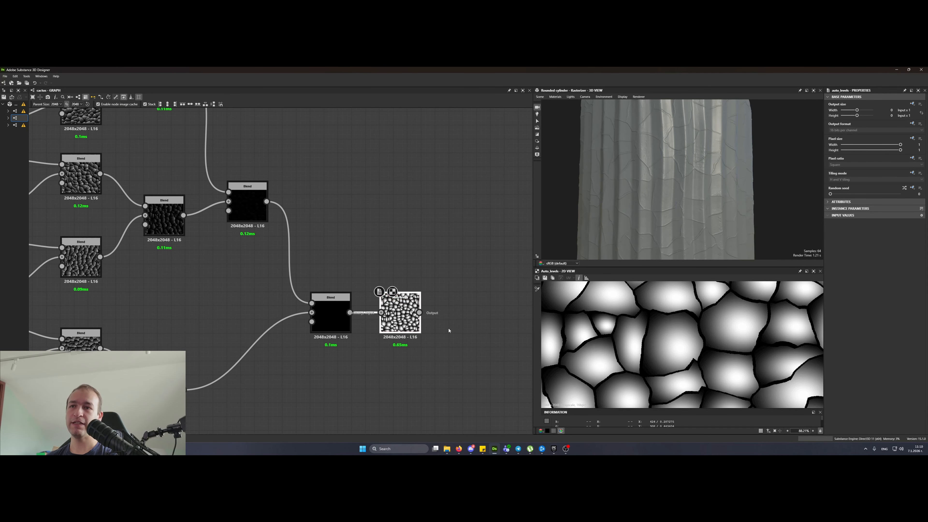
- Open the Sphere_Gradient_Mapper node to compare its output and parameters with the hand-built gradient result
scroll(714, 360, down, 6)
scroll(418, 213, down, 4)
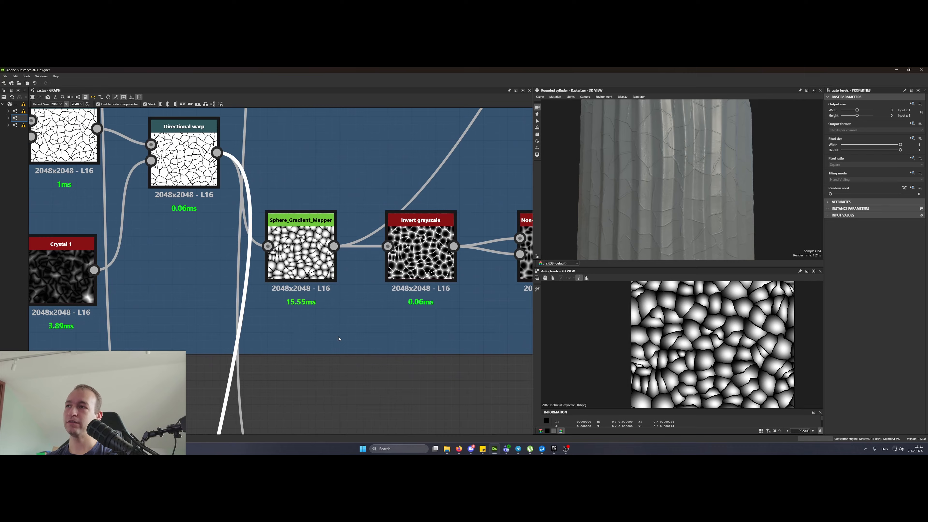
double_click(303, 253)
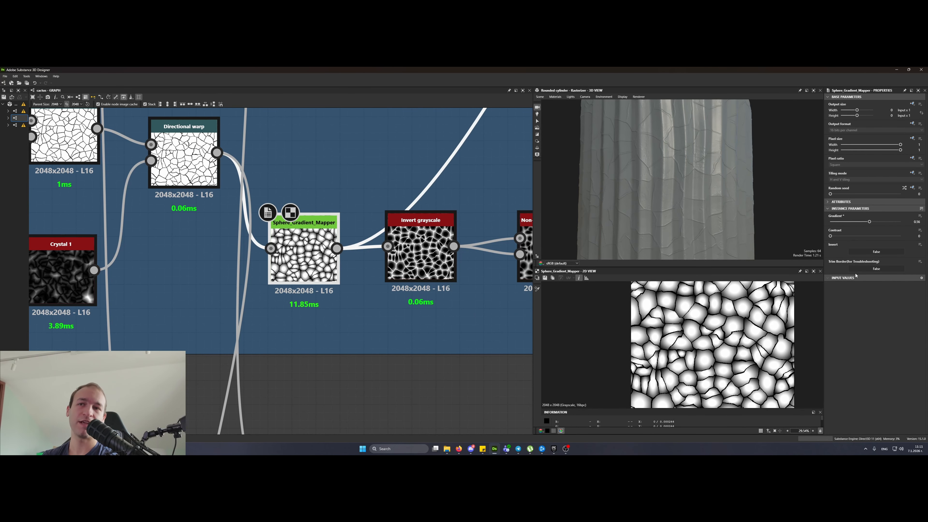
- Delete the hand-built demonstration network: the Flood fill, its gradient nodes, the Blend nodes and the final Auto levels
scroll(314, 263, down, 6)
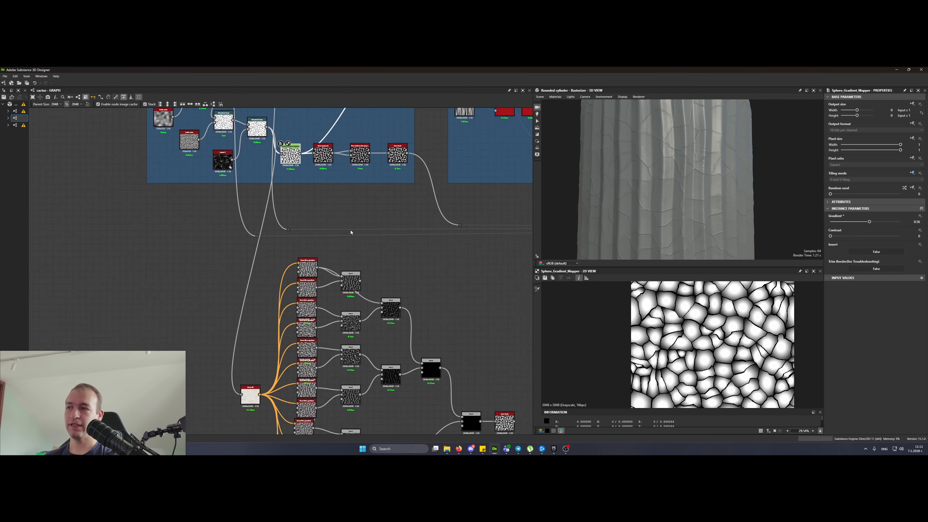
scroll(312, 226, up, 4)
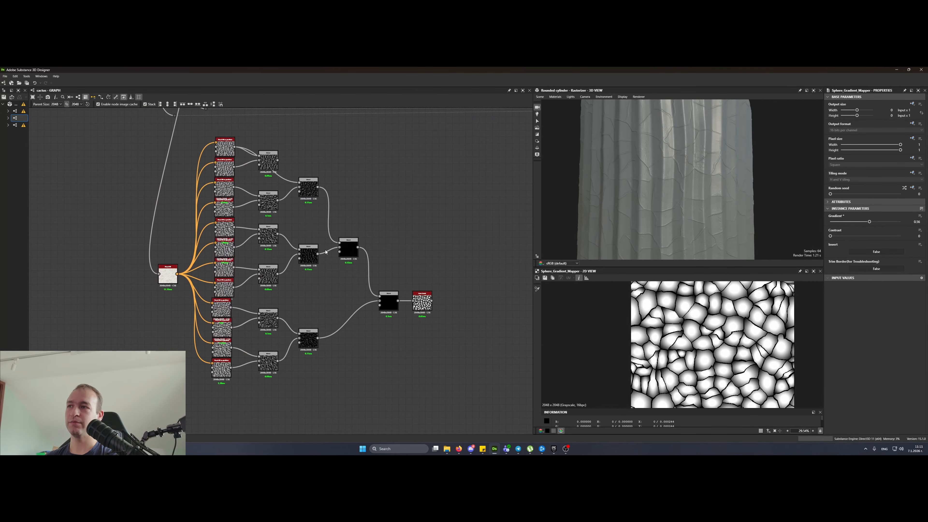
drag(176, 274, 176, 263)
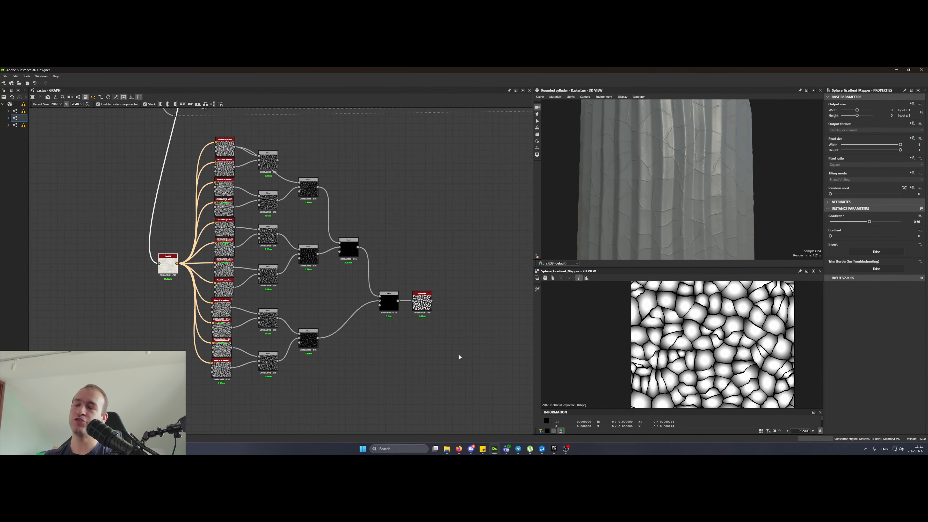
drag(472, 387, 132, 153)
scroll(138, 191, down, 4)
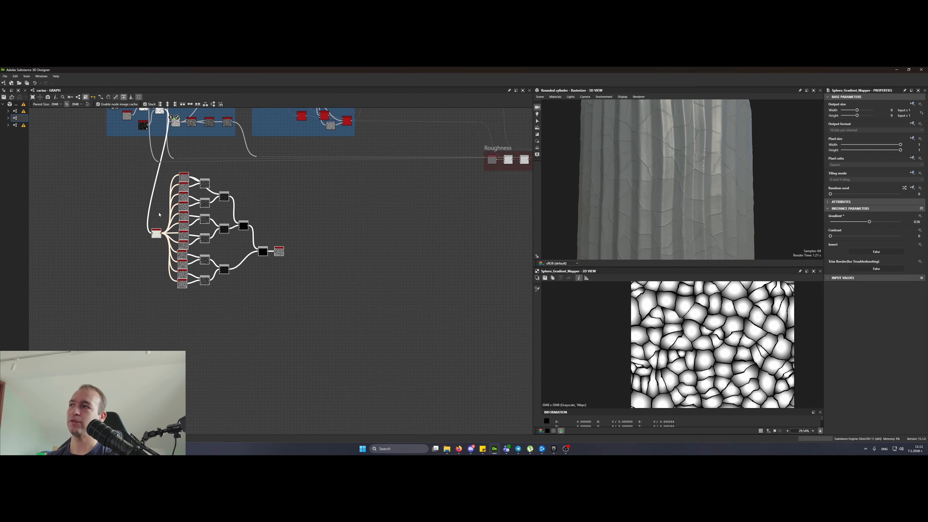
key(Delete)
- Open the Invert grayscale node following the Sphere_Gradient_Mapper and inspect the cell cracks up close on the 3D cactus
middle_drag(182, 191, 300, 335)
scroll(300, 252, up, 8)
middle_drag(361, 264, 253, 274)
click(233, 320)
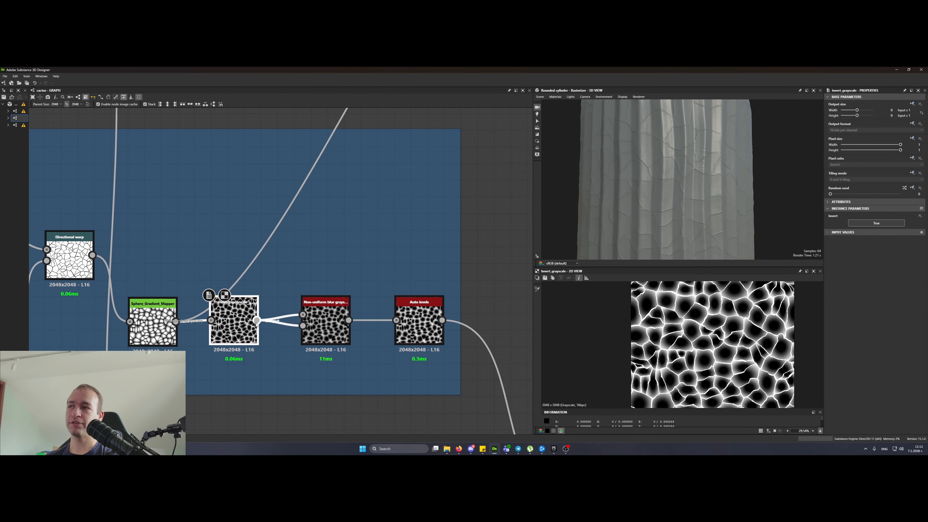
scroll(257, 321, down, 4)
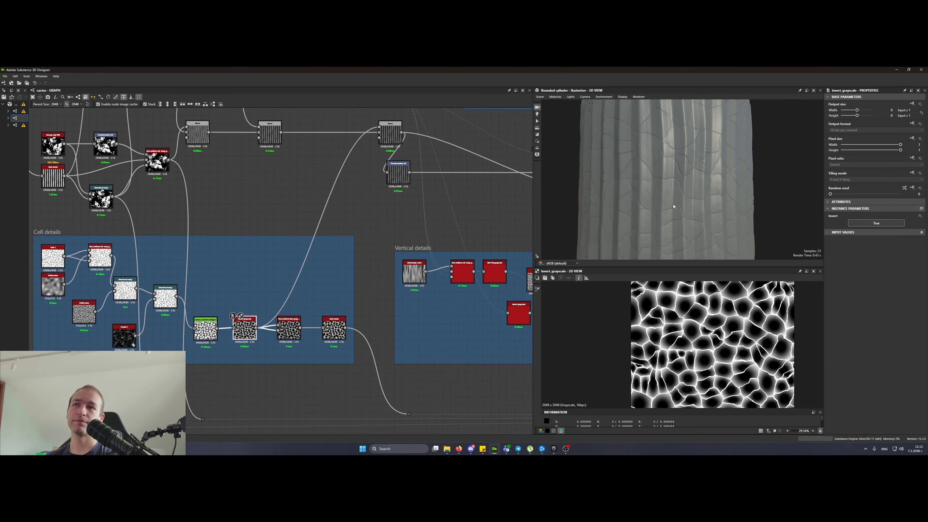
scroll(673, 207, up, 3)
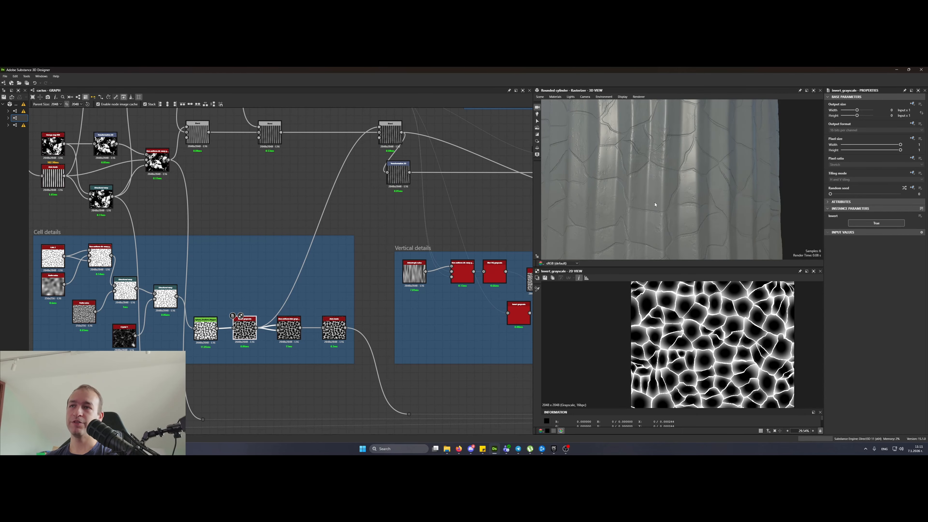
ctrl+shift+right_drag(654, 202, 649, 202)
scroll(273, 338, up, 3)
- Move the Invert grayscale node farther from the Non-uniform blur grayscale node and compare the outputs of both
click(285, 336)
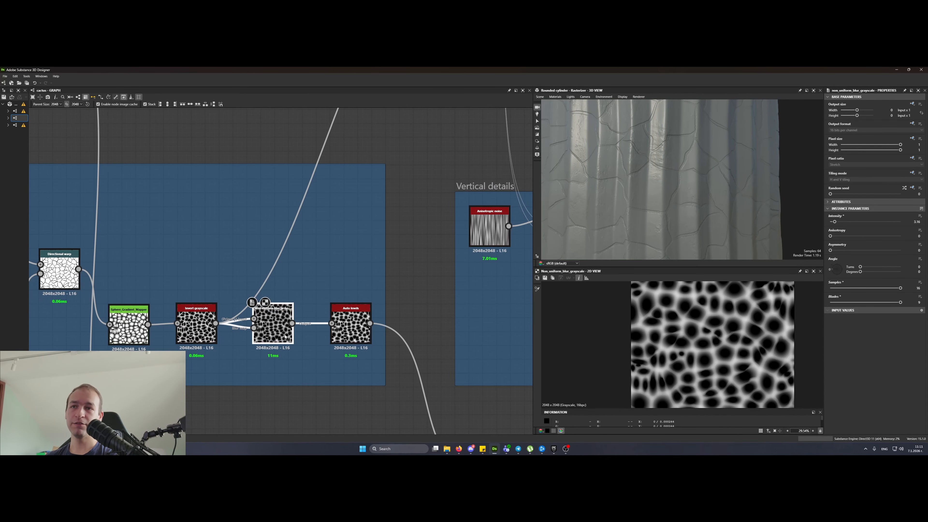
scroll(279, 339, up, 3)
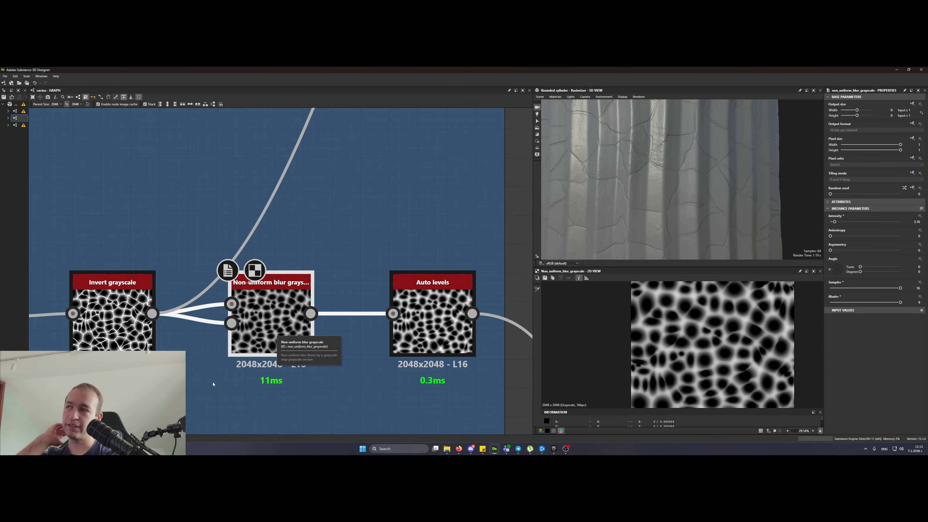
click(111, 334)
drag(111, 334, 82, 334)
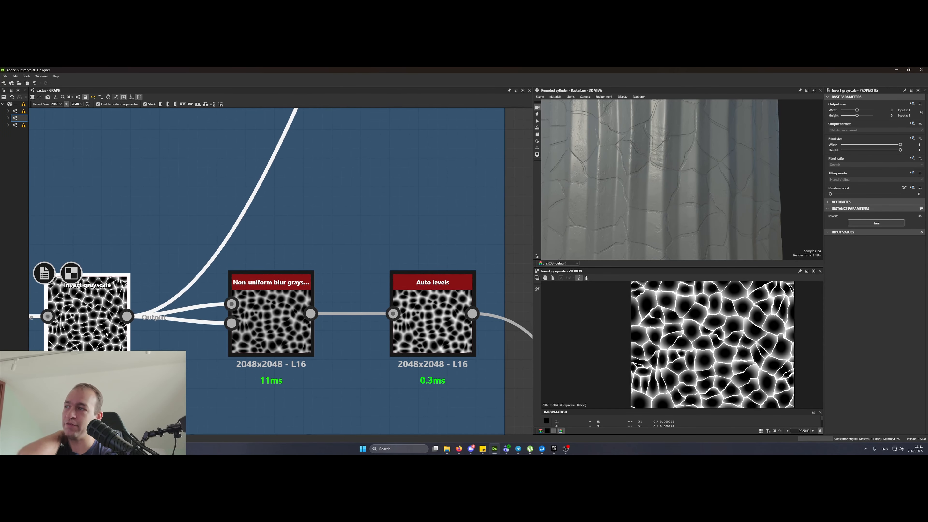
drag(209, 284, 240, 338)
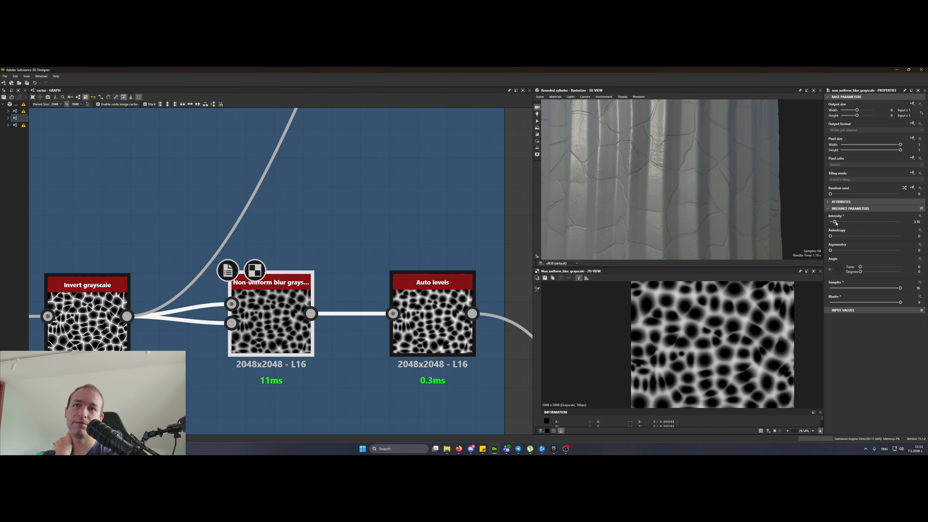
- Connect the Non-uniform blur grayscale output to the first input of the Blend above the Cell details frame and inspect the cactus surface
click(311, 314)
scroll(311, 318, down, 5)
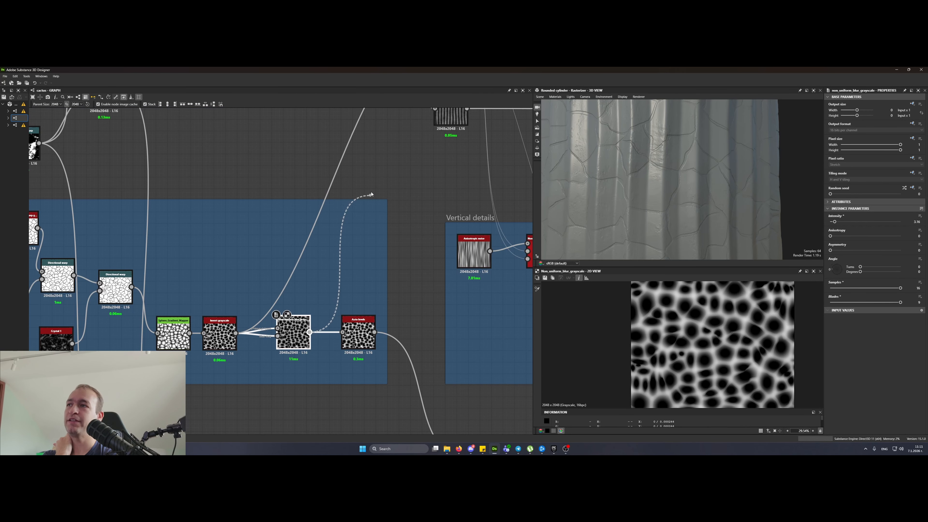
middle_drag(375, 141, 326, 346)
click(374, 250)
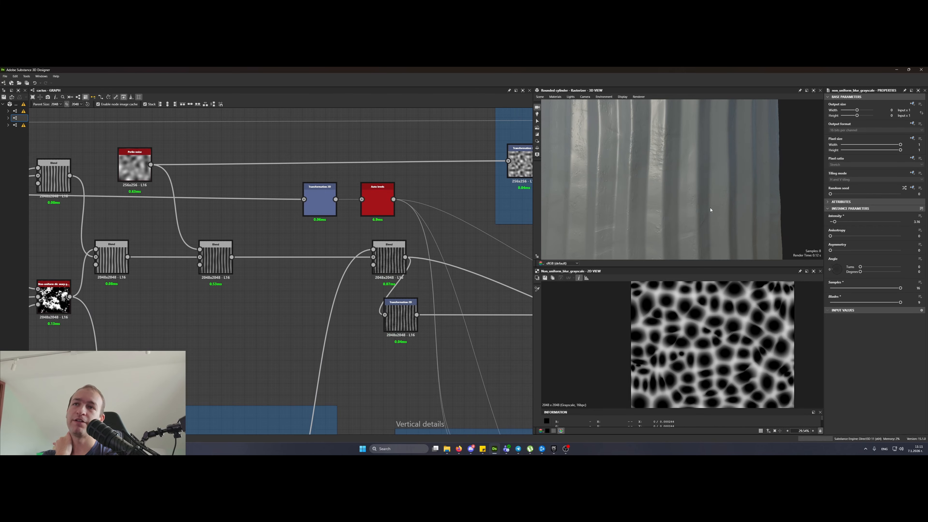
drag(607, 181, 702, 177)
drag(232, 257, 385, 314)
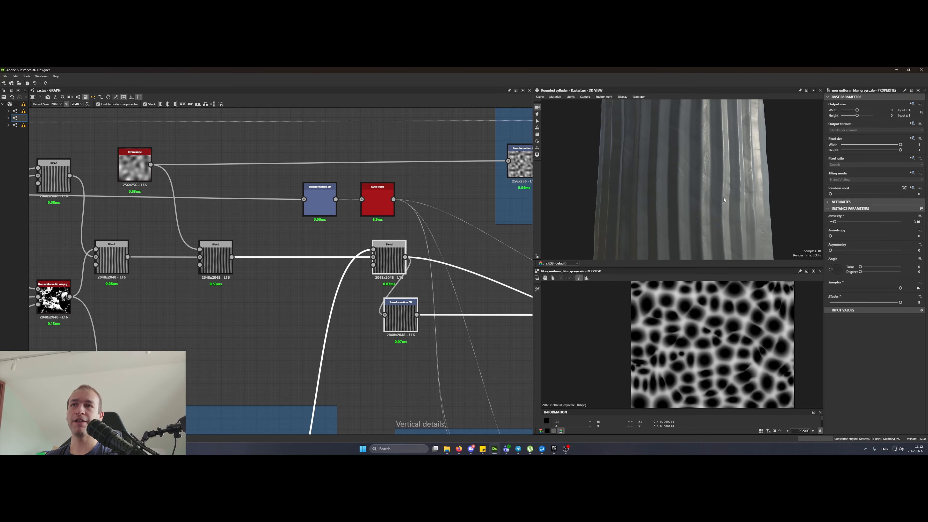
- Connect the Cell details Auto levels output to the first input of the Blend node above the frame
middle_drag(354, 351, 360, 158)
click(311, 339)
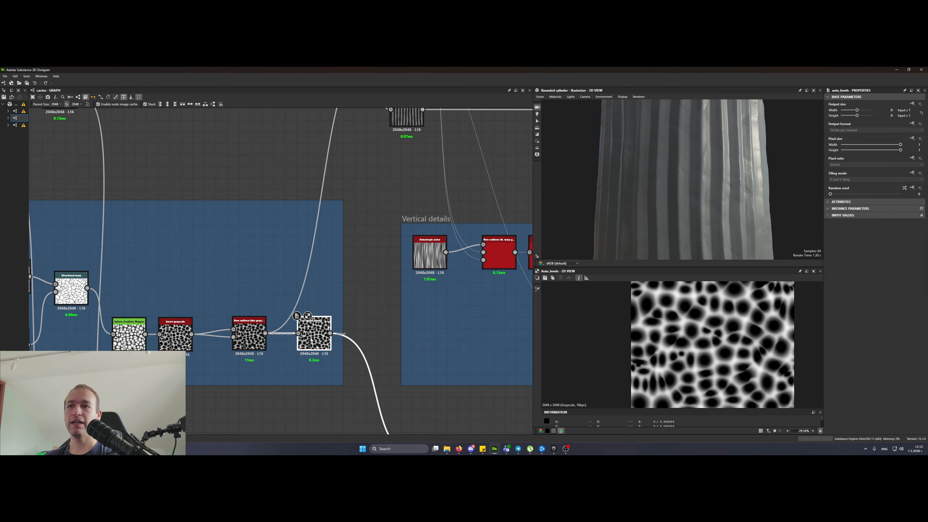
middle_drag(363, 199, 336, 450)
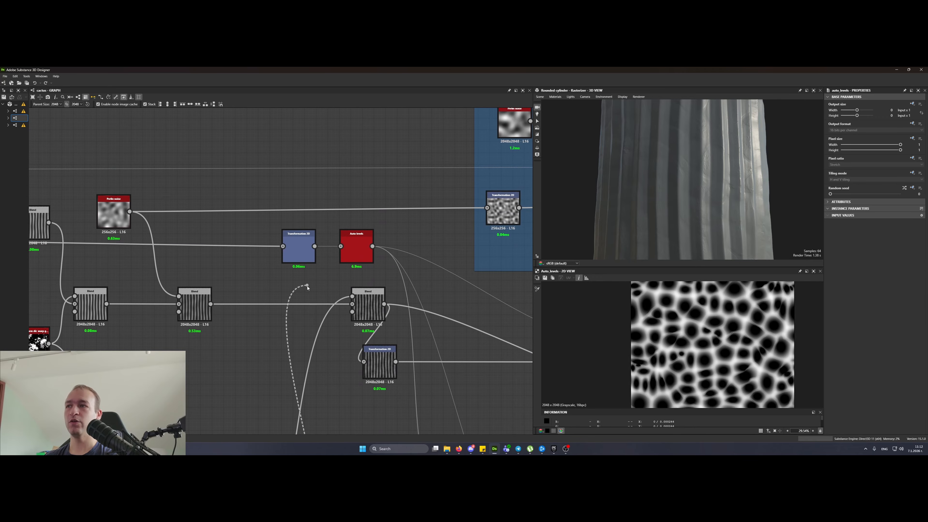
click(352, 296)
- Follow the graph to the Overlay Blend node and open the Perlin noise node feeding its Directional warp to examine the pattern
scroll(301, 352, down, 3)
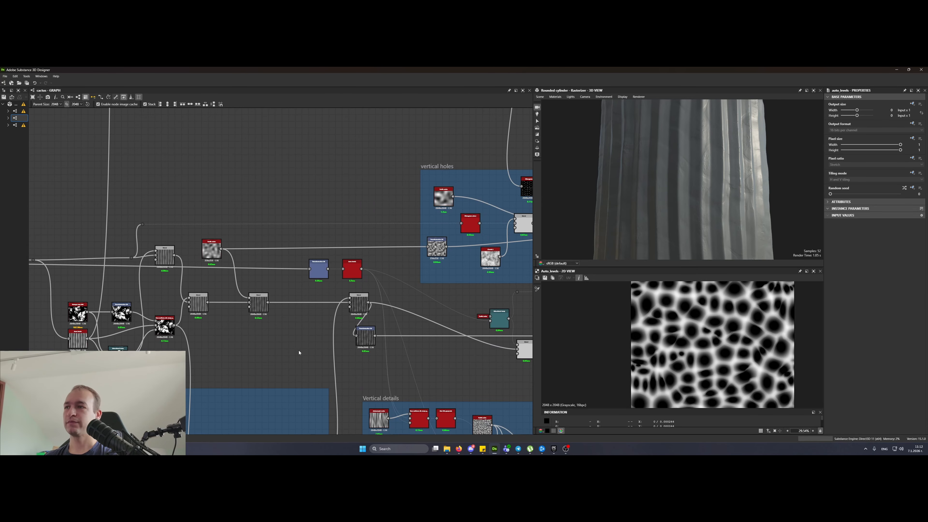
middle_drag(422, 308, 307, 289)
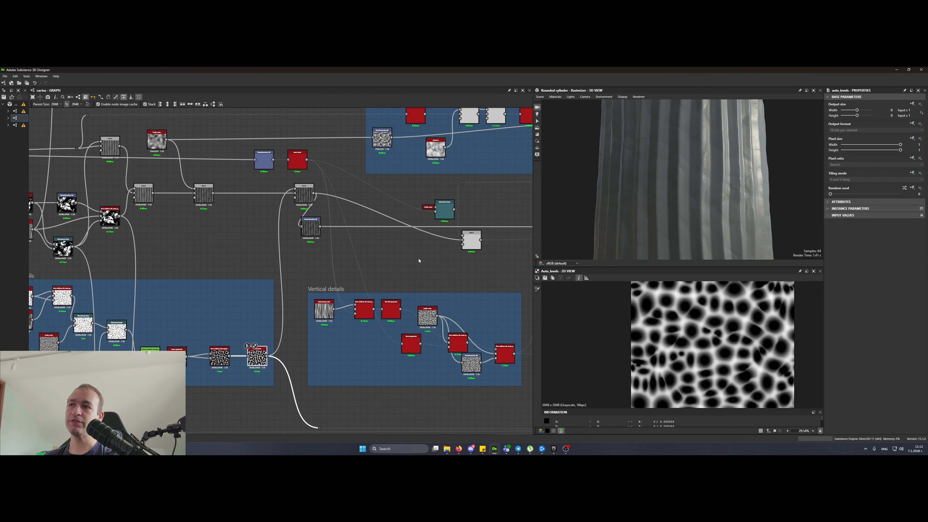
middle_drag(419, 260, 316, 258)
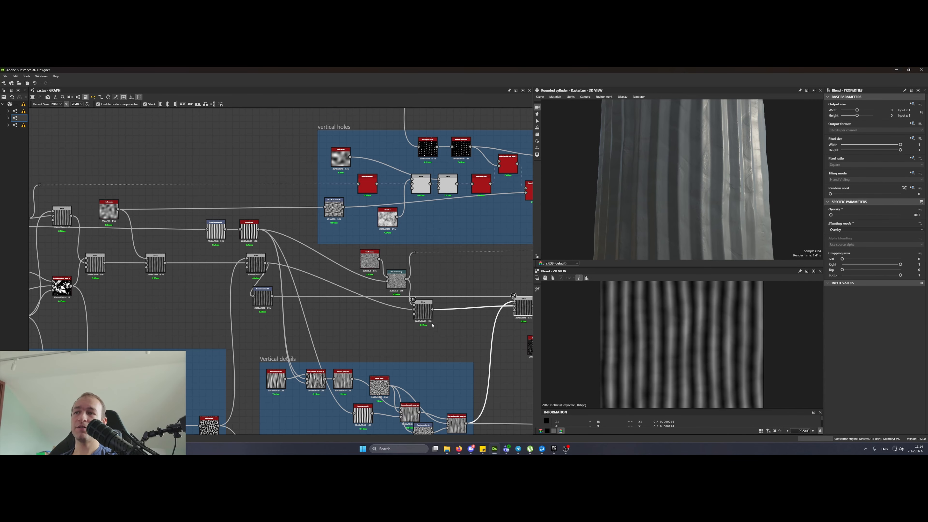
scroll(411, 325, up, 3)
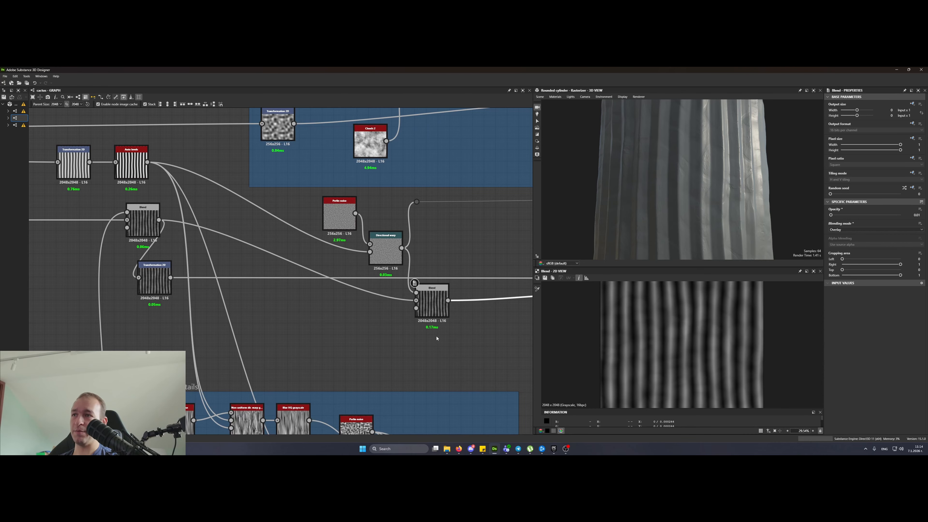
scroll(332, 218, up, 3)
click(332, 218)
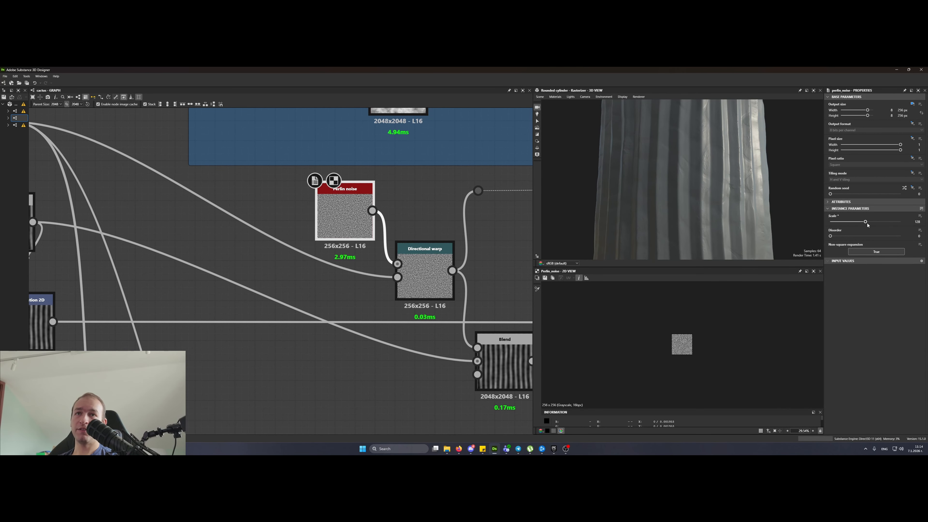
scroll(645, 375, up, 5)
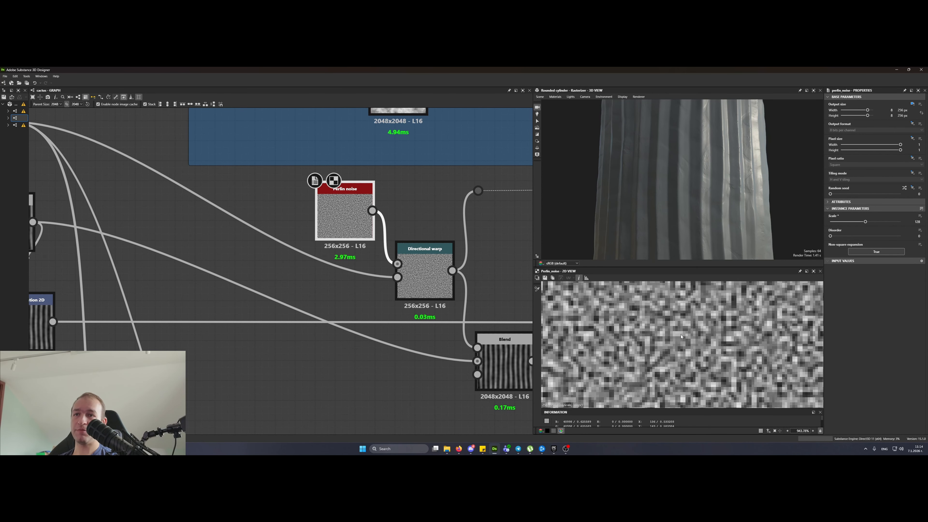
scroll(645, 375, down, 3)
- Open the Directional warp node and its stripe intensity map, try an Intensity of 0, and restore the original Intensity
click(412, 281)
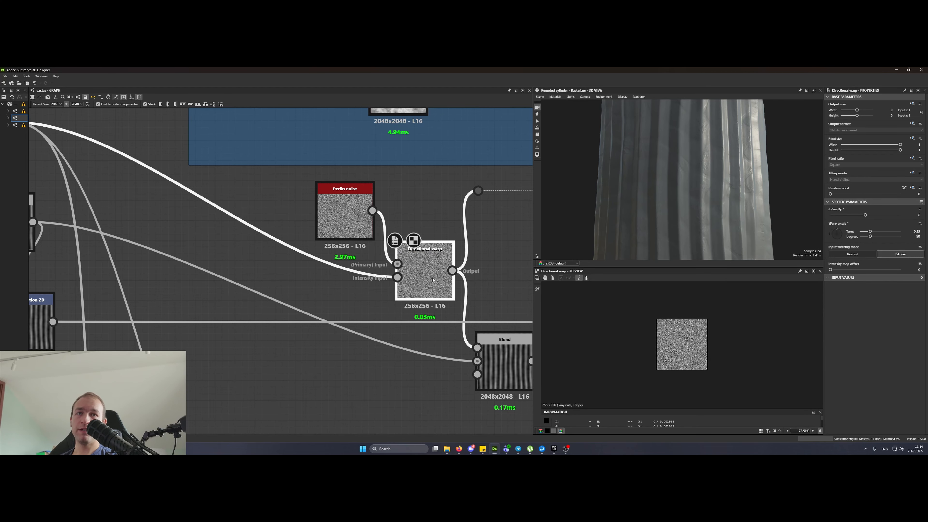
scroll(423, 289, down, 3)
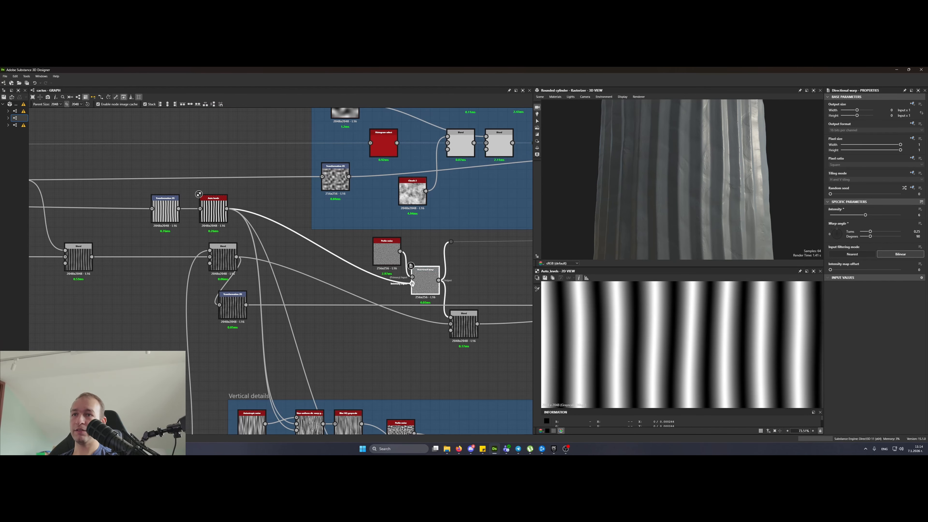
scroll(626, 349, up, 7)
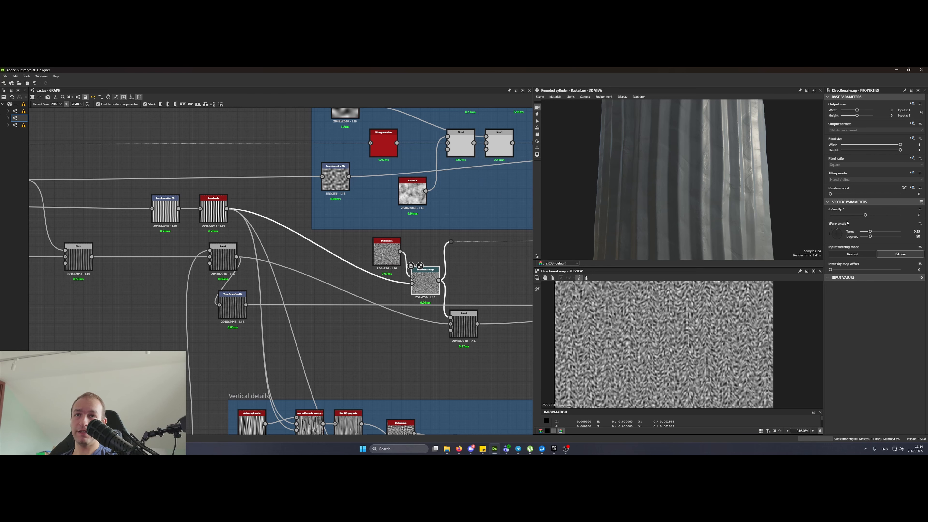
key(Return)
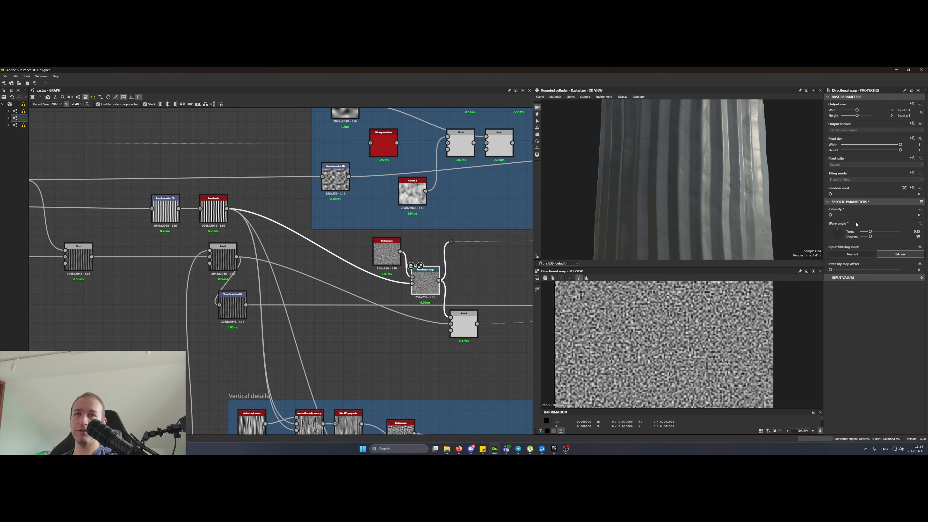
key(Return)
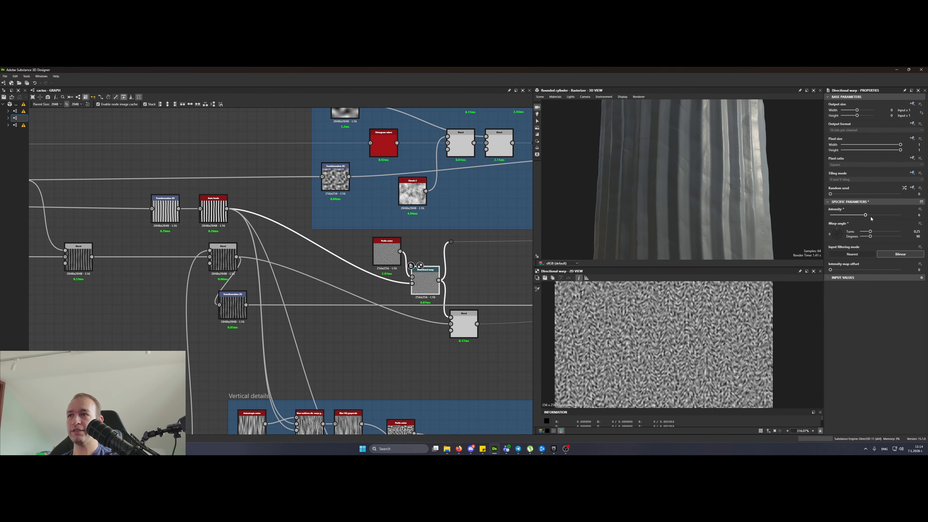
scroll(423, 298, up, 6)
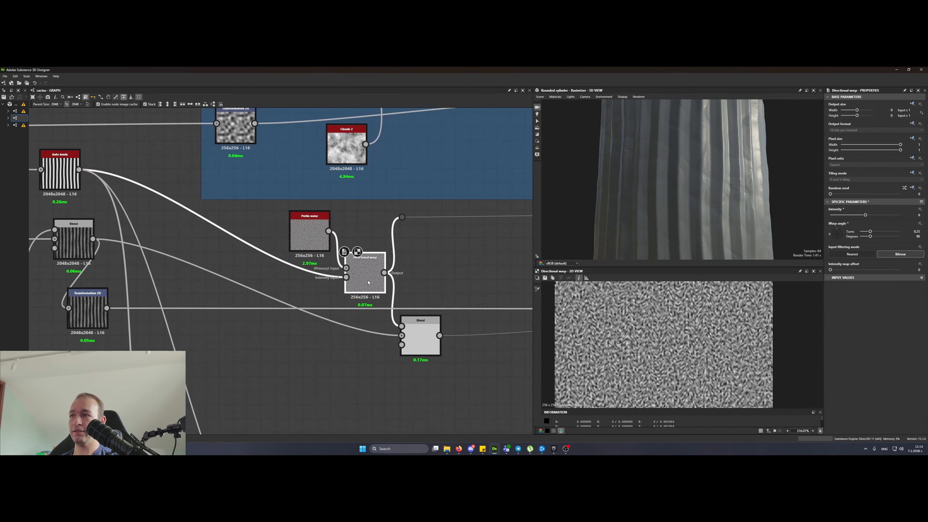
scroll(367, 282, up, 2)
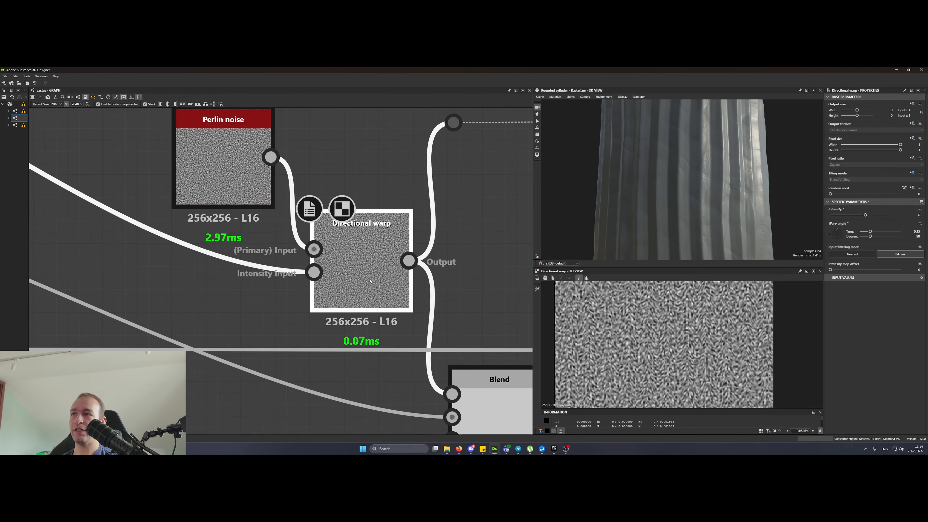
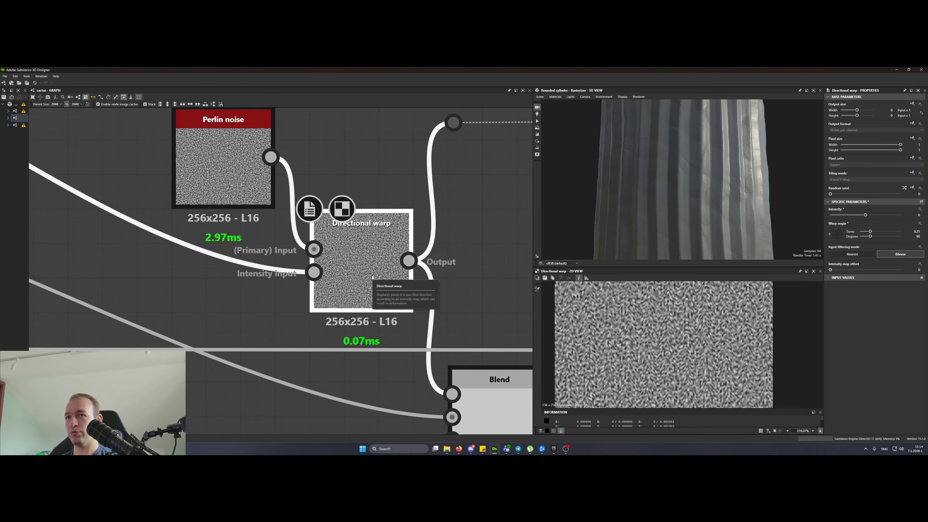
scroll(379, 257, down, 5)
scroll(373, 257, up, 4)
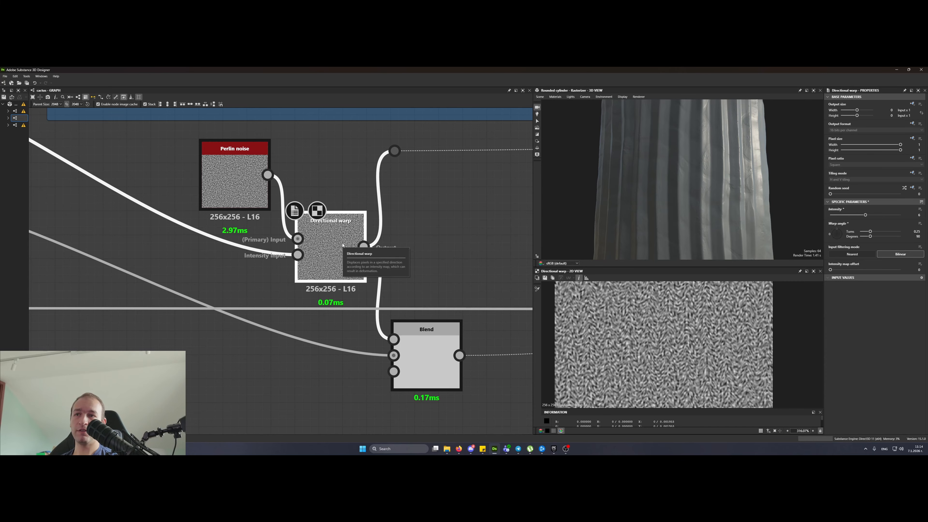
scroll(421, 278, down, 4)
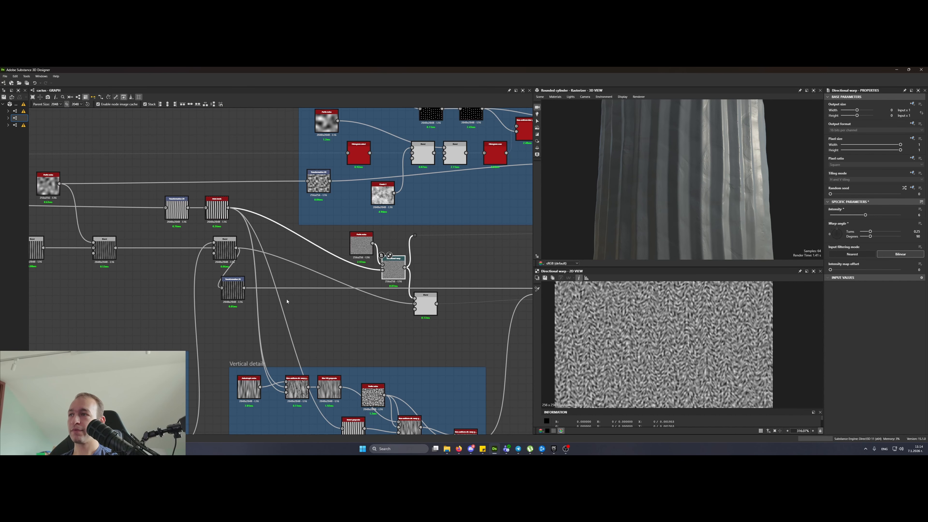
- Move the Transformation 2D node beside the Overlay Blend node and open that Blend to inspect its effect on the cactus surface
drag(281, 314, 476, 337)
double_click(426, 304)
middle_drag(471, 298, 421, 283)
scroll(447, 310, up, 4)
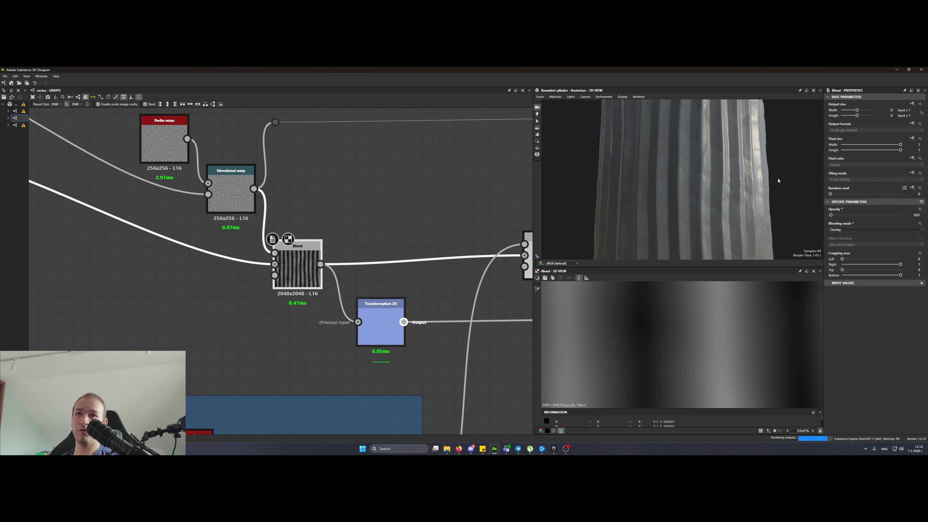
scroll(729, 201, up, 5)
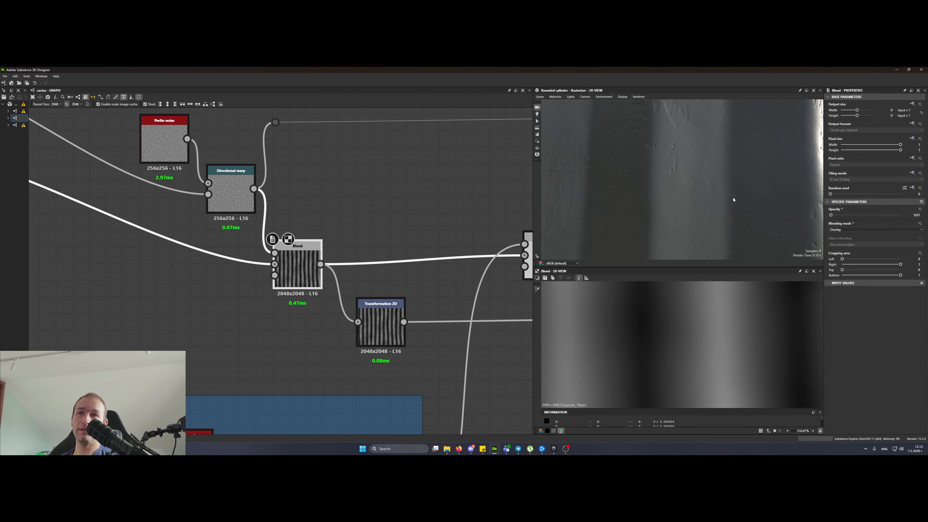
scroll(248, 265, down, 3)
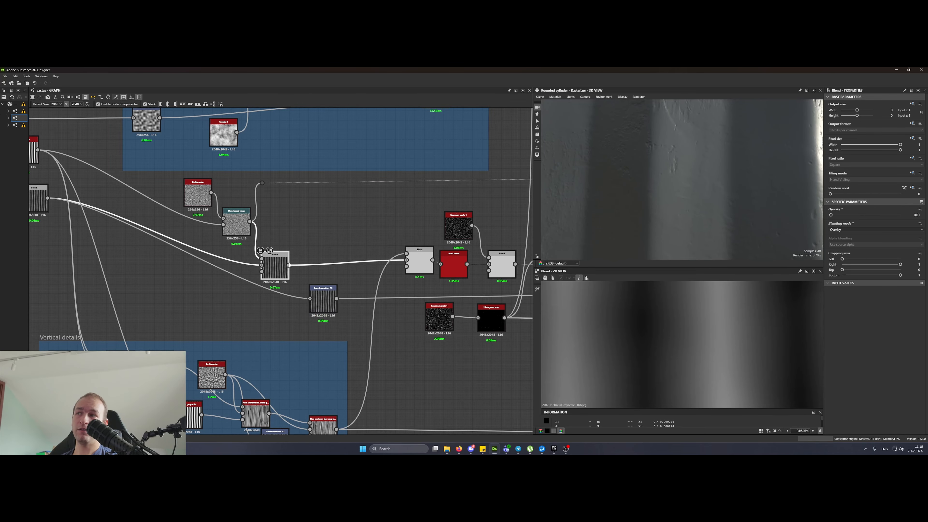
- Connect the Overlay Blend output to the Transformation 2D node, try a Blend Opacity of 0.08 on the cactus surface, and restore 0.01
drag(289, 265, 310, 298)
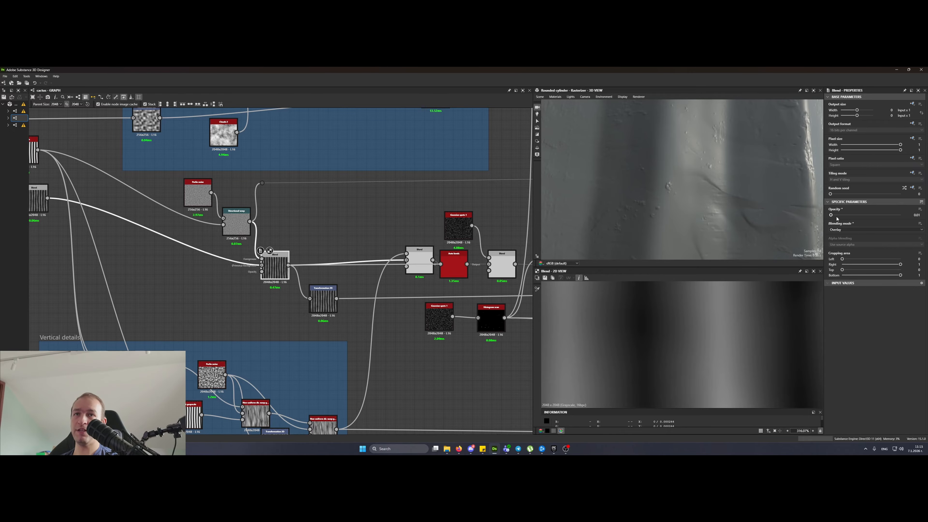
scroll(696, 176, down, 10)
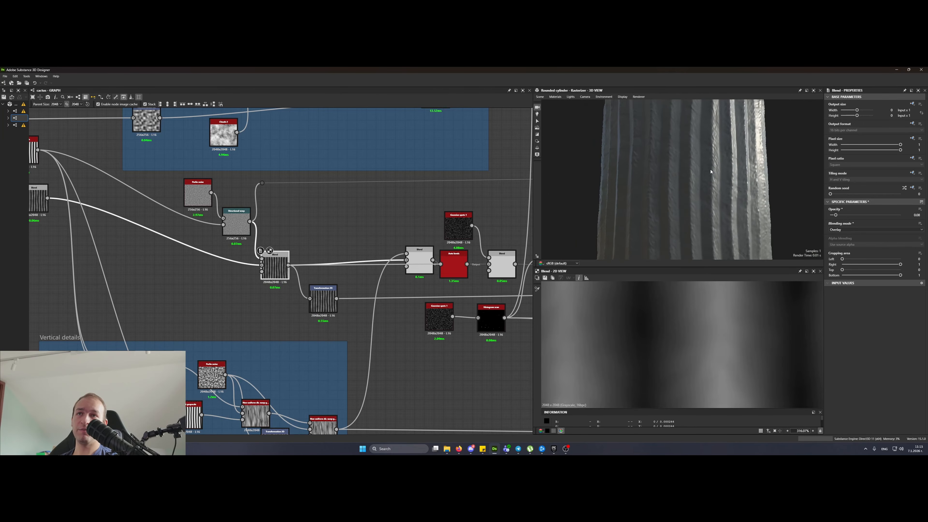
scroll(703, 173, up, 5)
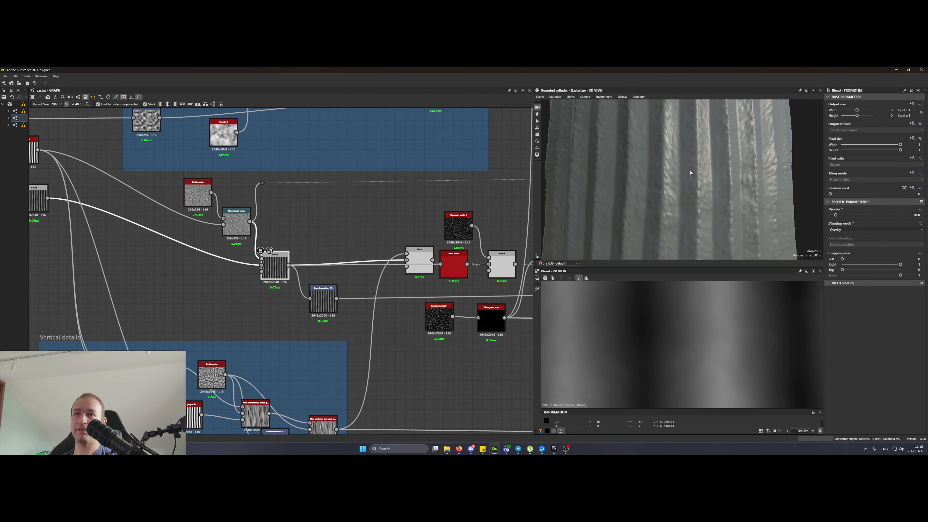
scroll(727, 191, up, 2)
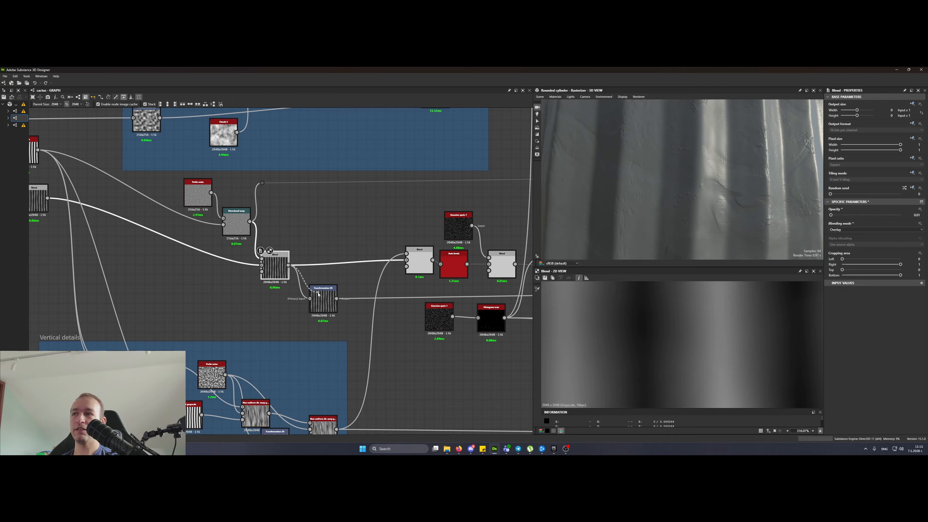
drag(289, 265, 312, 221)
middle_drag(332, 265, 316, 223)
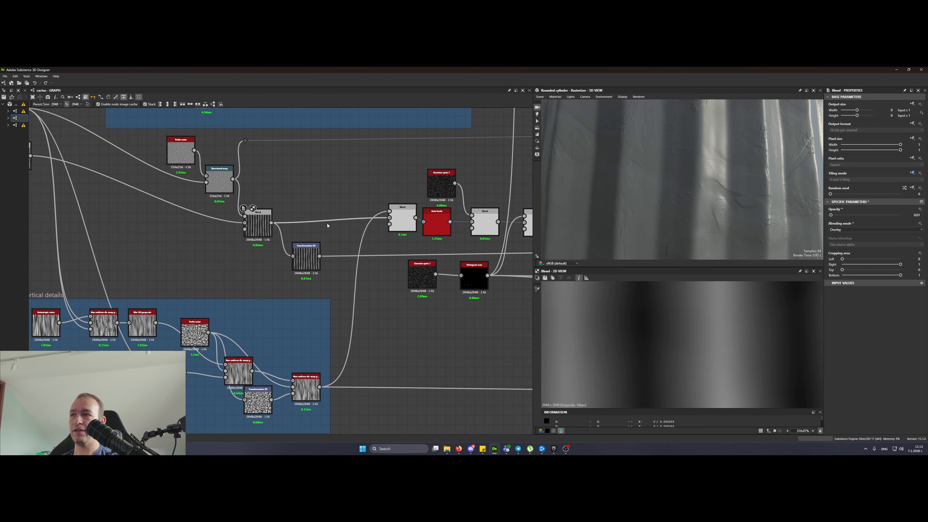
- Move the Multiply Blend closer to the Overlay Blend, place the Transformation 2D node below it, and open the Multiply Blend
drag(402, 221, 359, 224)
click(331, 189)
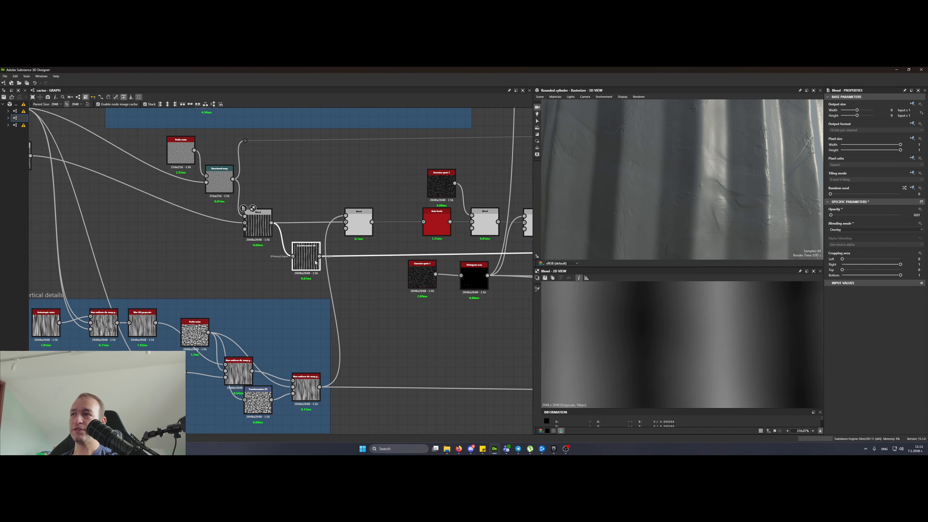
drag(306, 256, 364, 285)
double_click(359, 222)
scroll(325, 296, down, 3)
middle_drag(325, 295, 338, 293)
scroll(135, 301, up, 5)
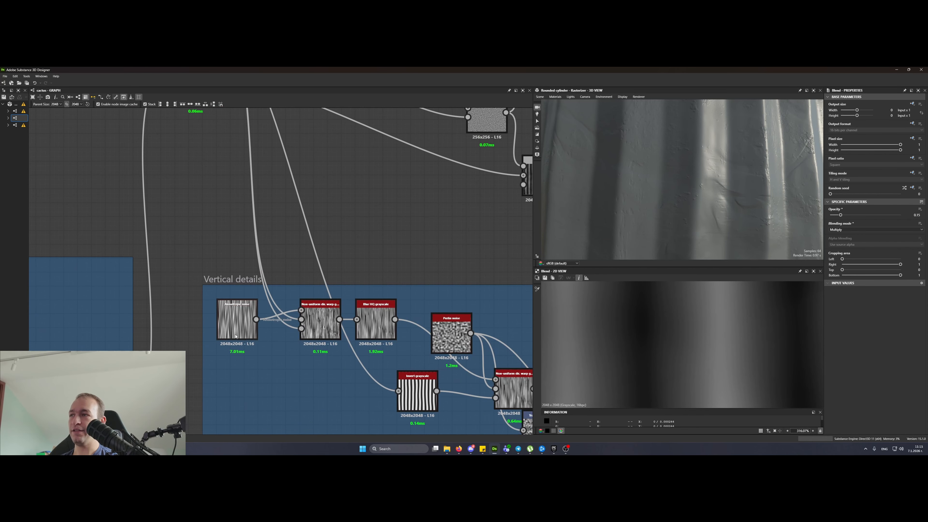
- Connect the Multiply Blend output to the Transformation 2D input and compare the cactus surface with and without the vertical details
middle_drag(511, 161, 184, 218)
drag(379, 231, 348, 322)
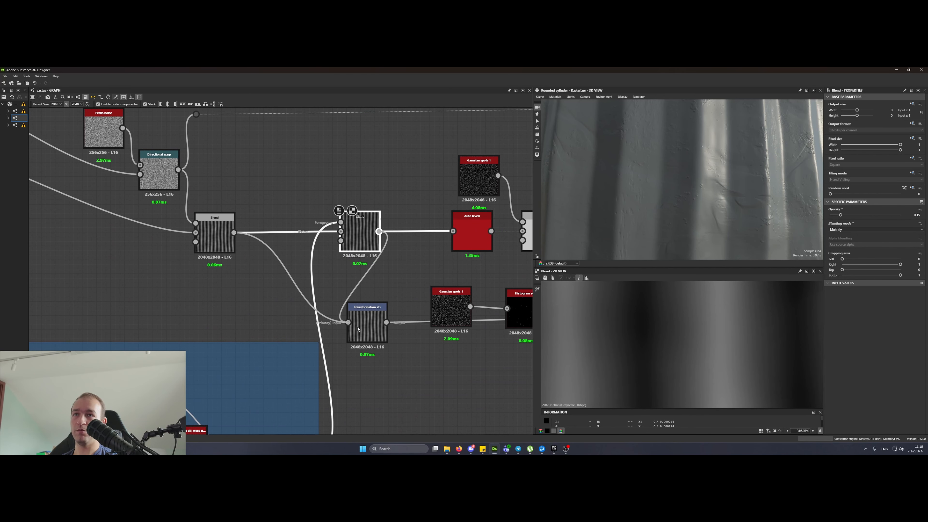
scroll(713, 201, down, 3)
drag(701, 203, 689, 197)
drag(692, 195, 714, 194)
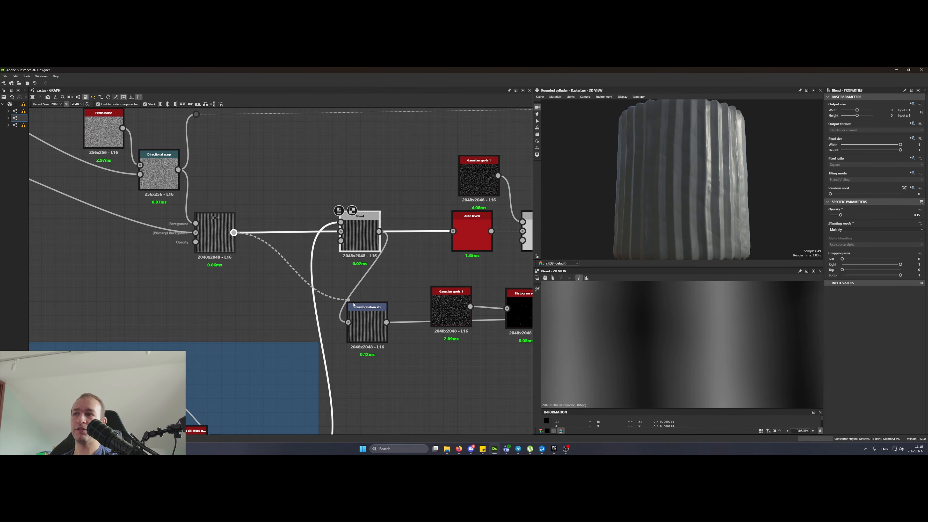
drag(379, 231, 347, 322)
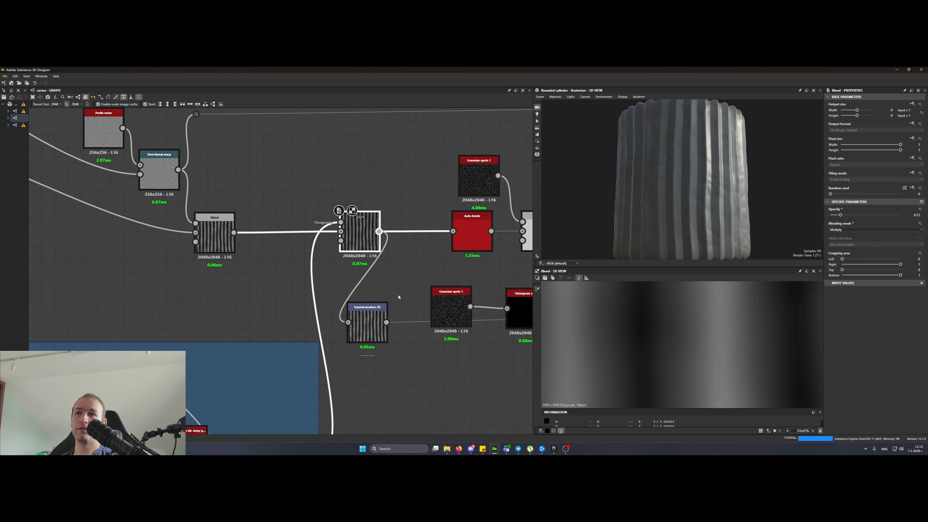
scroll(714, 165, up, 5)
mouse_move(715, 166)
mouse_down()
mouse_move(694, 171)
mouse_move(718, 174)
mouse_up()
drag(687, 213, 735, 190)
scroll(735, 191, down, 5)
middle_drag(400, 356, 413, 287)
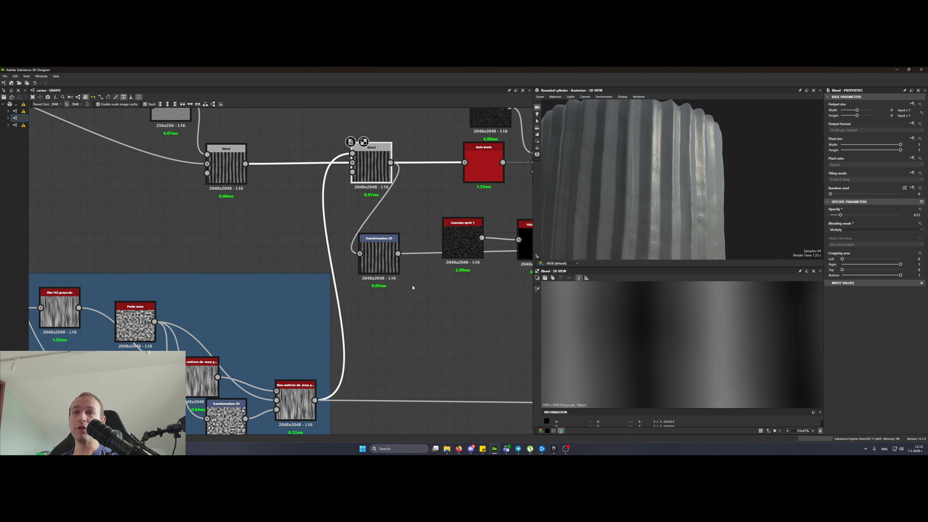
- Move the Transformation 2D node further below the Multiply Blend and open the Anisotropic noise node in the Vertical details frame
scroll(416, 307, down, 5)
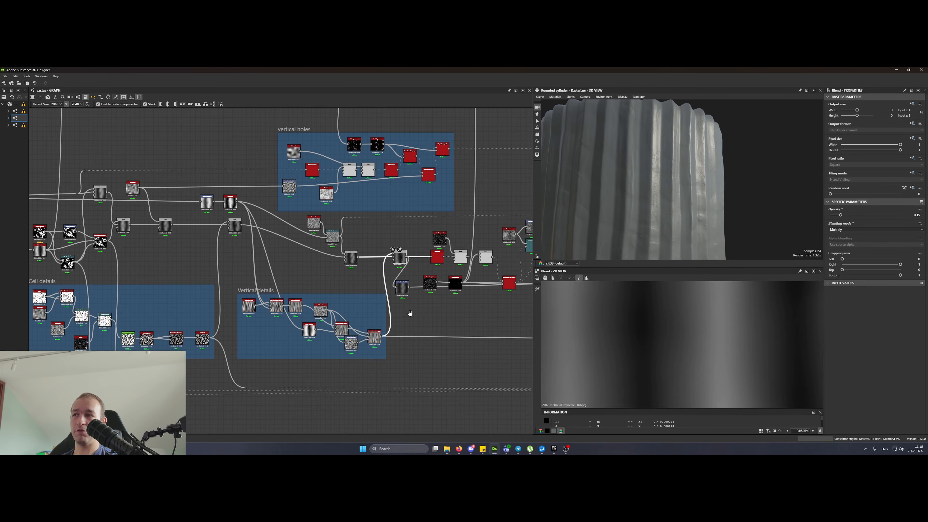
scroll(409, 313, up, 5)
drag(440, 266, 454, 308)
middle_drag(170, 259, 284, 228)
double_click(88, 299)
scroll(674, 352, down, 5)
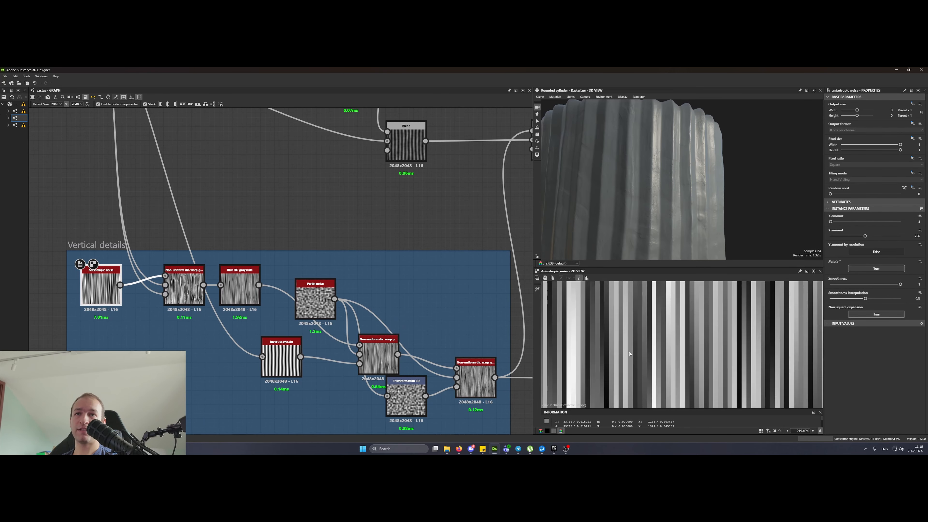
scroll(674, 352, down, 2)
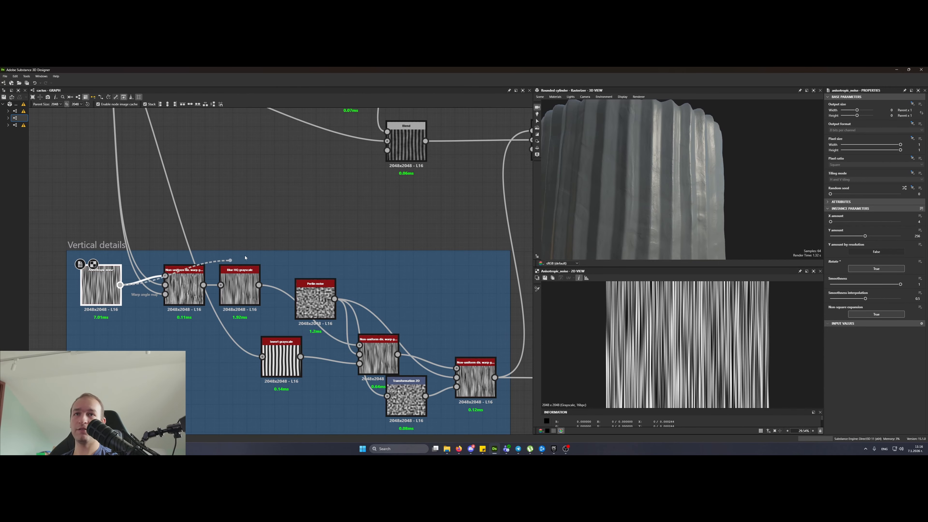
- Try the Anisotropic noise output directly as the Multiply Blend's foreground and inspect the resulting cactus surface
drag(245, 257, 471, 172)
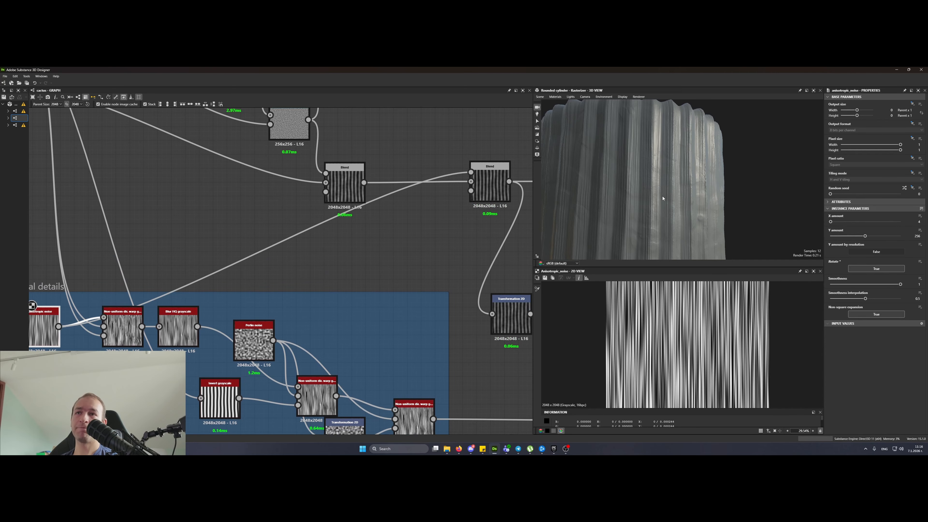
scroll(663, 198, down, 3)
scroll(665, 194, up, 6)
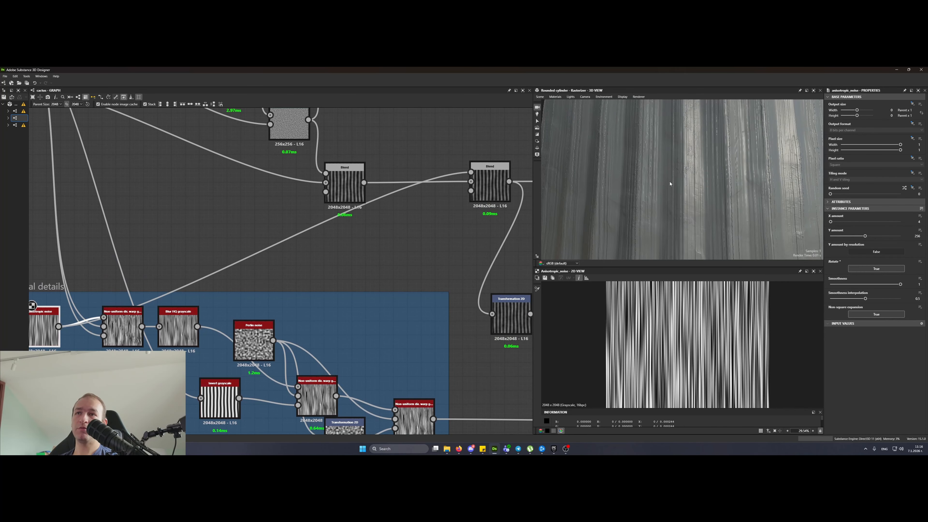
- Examine the Non-uniform directional warp after the Anisotropic noise and trace its intensity and angle inputs back to the Auto levels stripes
drag(728, 267, 728, 280)
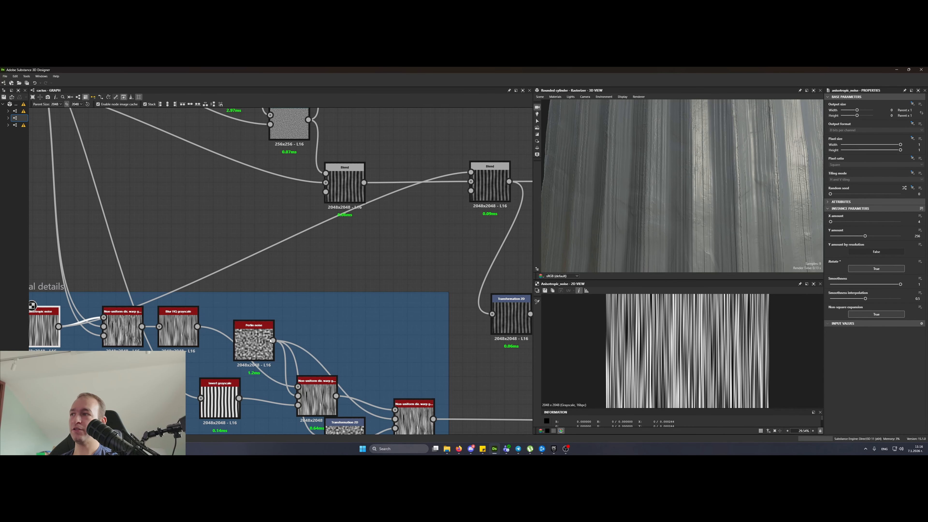
double_click(119, 341)
scroll(343, 294, up, 5)
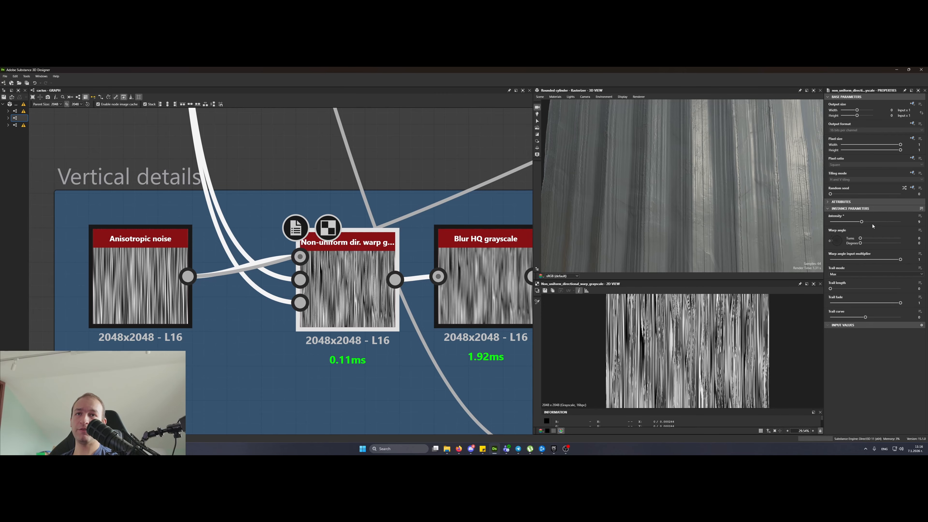
click(298, 286)
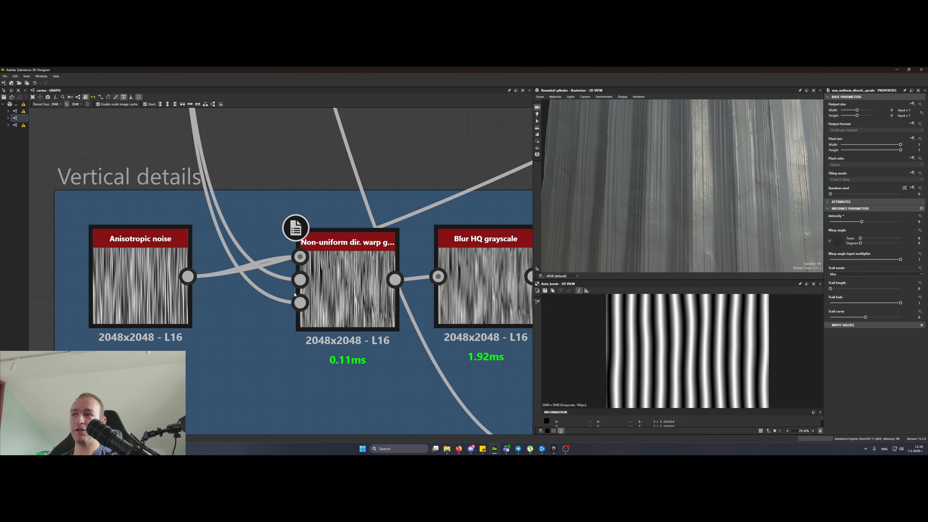
click(299, 302)
scroll(333, 331, down, 10)
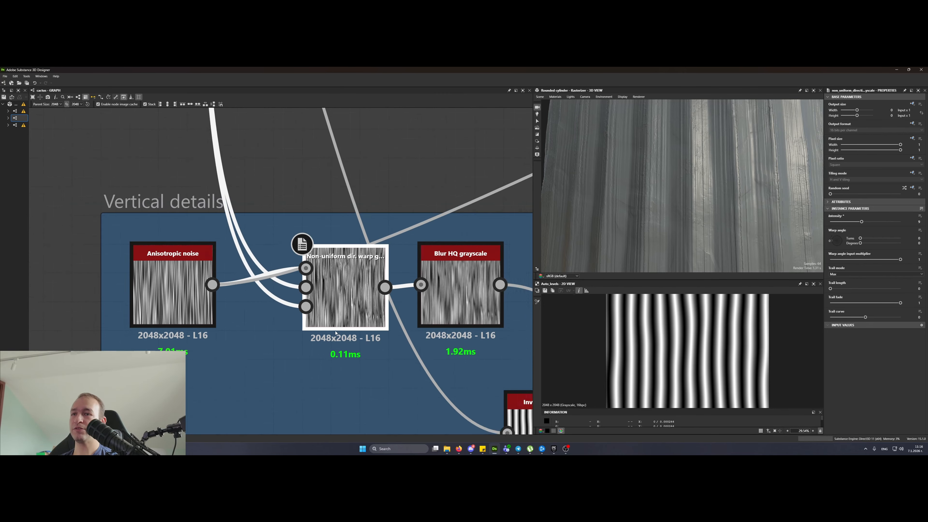
scroll(297, 241, up, 8)
click(290, 214)
scroll(290, 213, down, 8)
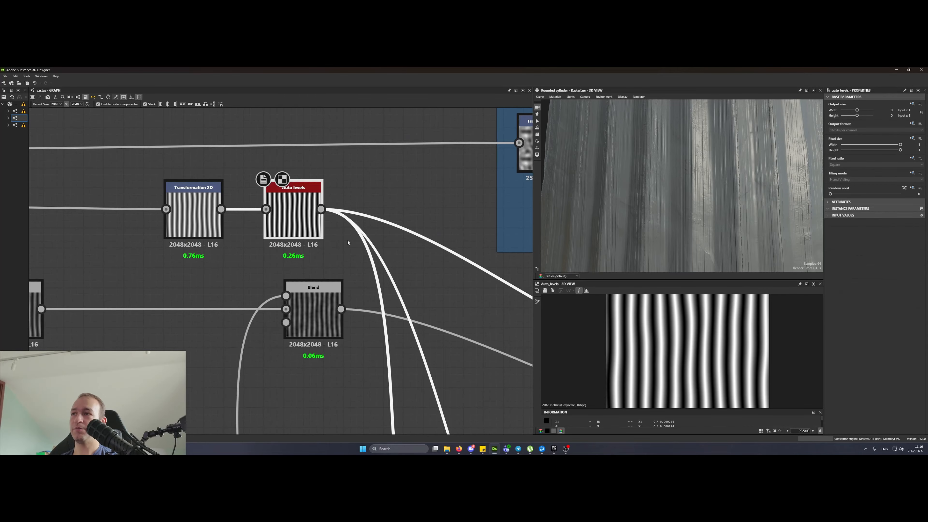
scroll(314, 302, up, 8)
- Try the first Non-uniform directional warp output as the Multiply Blend's foreground and inspect the streaks on the cactus
click(313, 302)
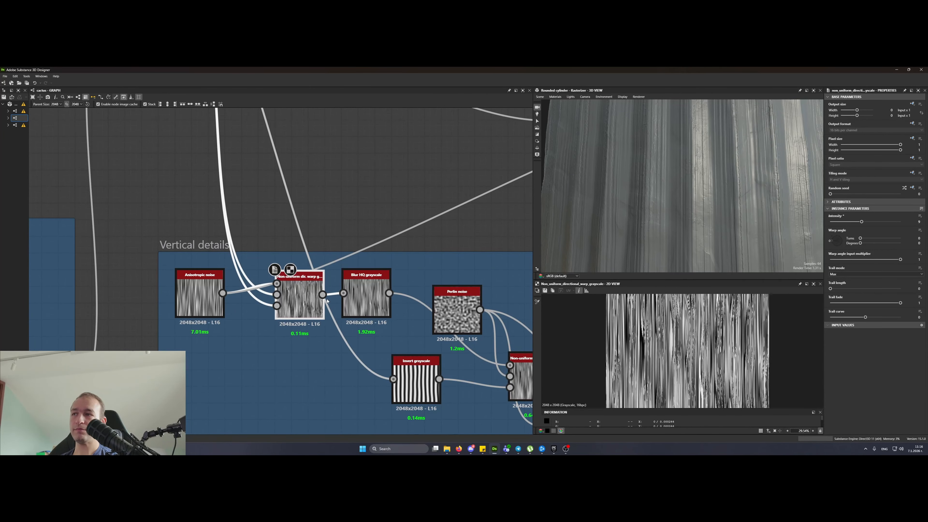
scroll(313, 302, down, 4)
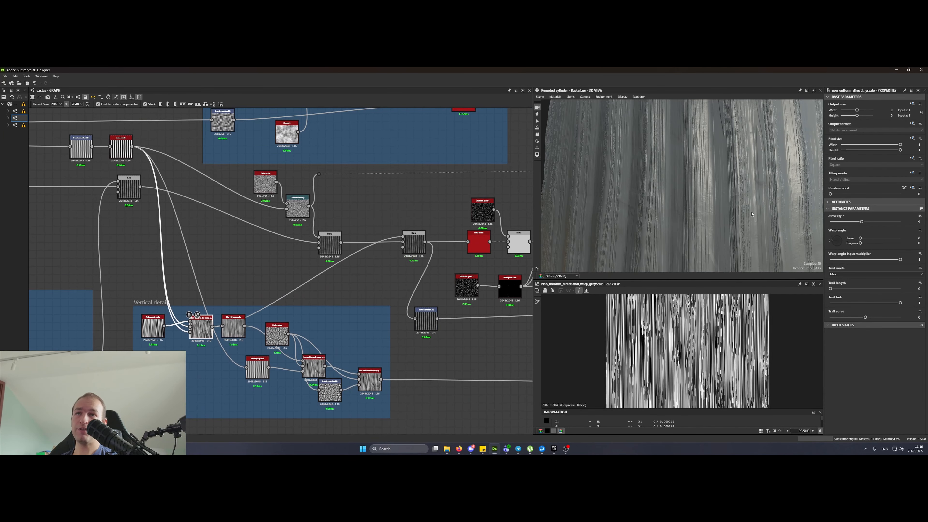
scroll(231, 334, up, 4)
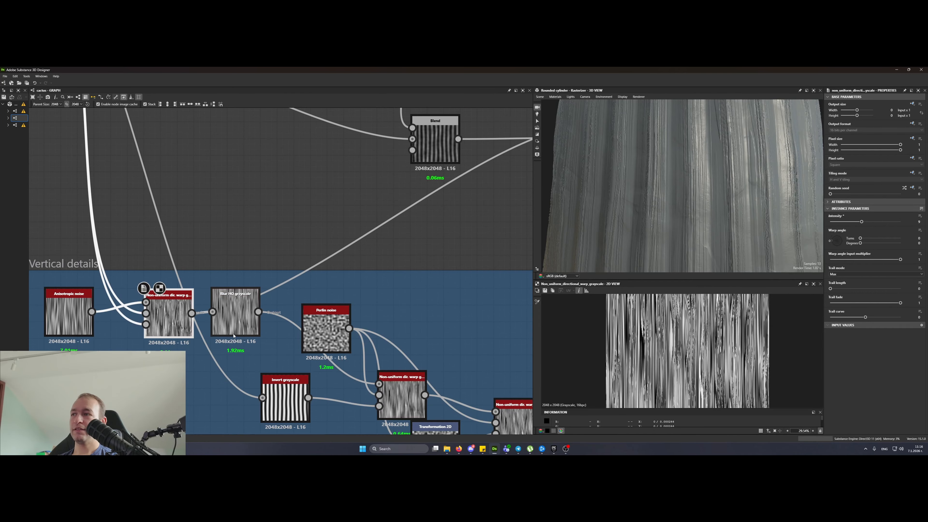
- Open the Blur HQ grayscale node and connect its output to the Multiply Blend's foreground, checking the softened cactus surface
click(229, 318)
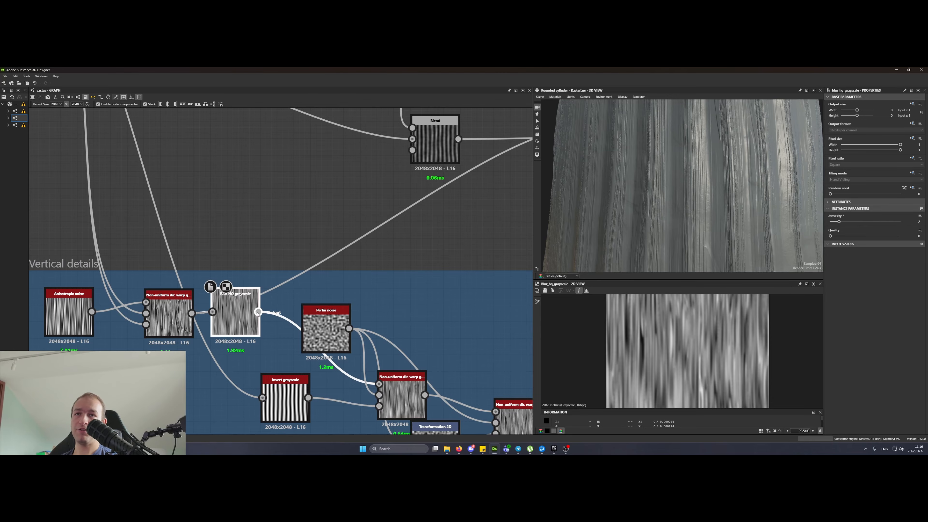
drag(258, 312, 386, 244)
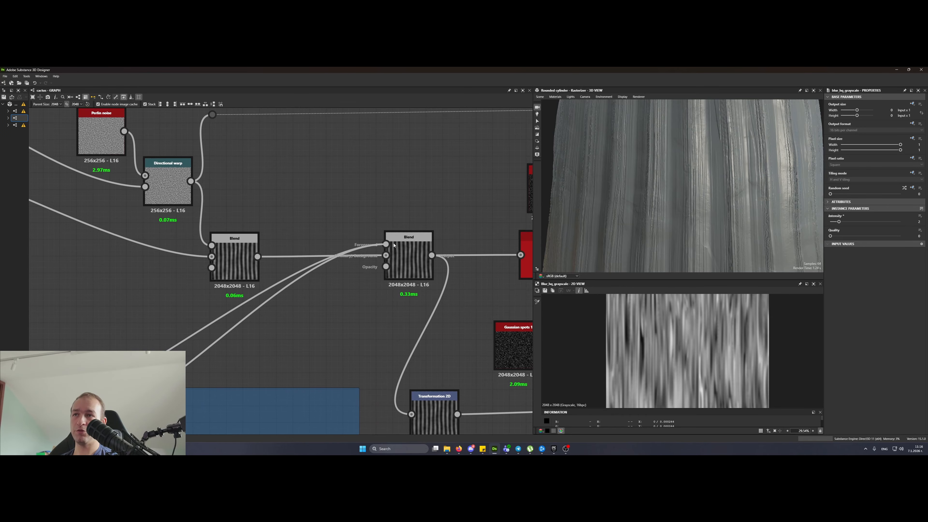
drag(692, 184, 710, 192)
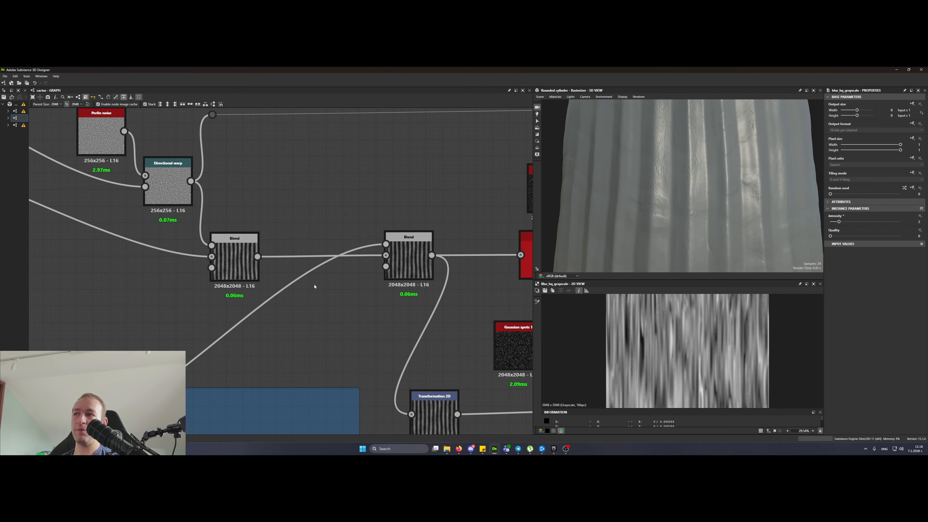
- Try Opacity values of 0.44 and 0.84 on the Multiply Blend, inspect the cactus surface, and restore 0.15
middle_drag(314, 286, 337, 248)
middle_drag(404, 248, 174, 317)
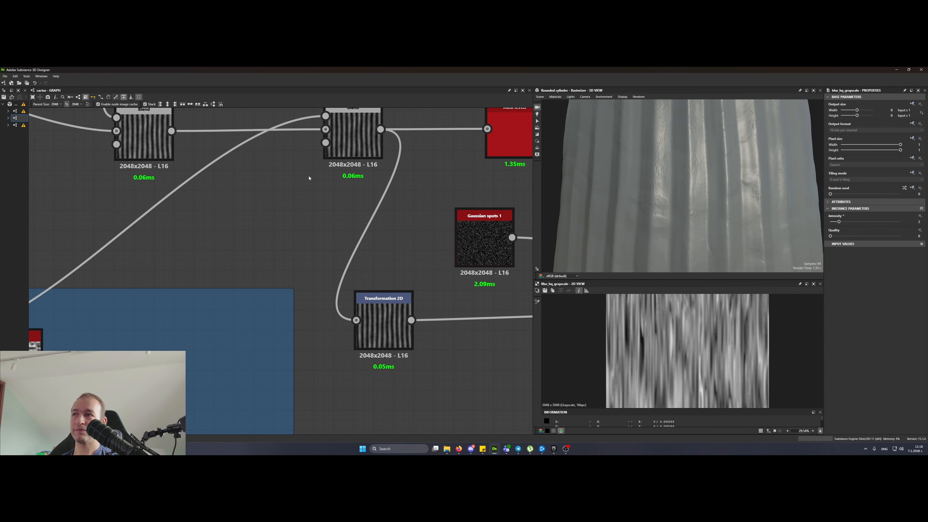
click(353, 135)
drag(849, 217, 861, 215)
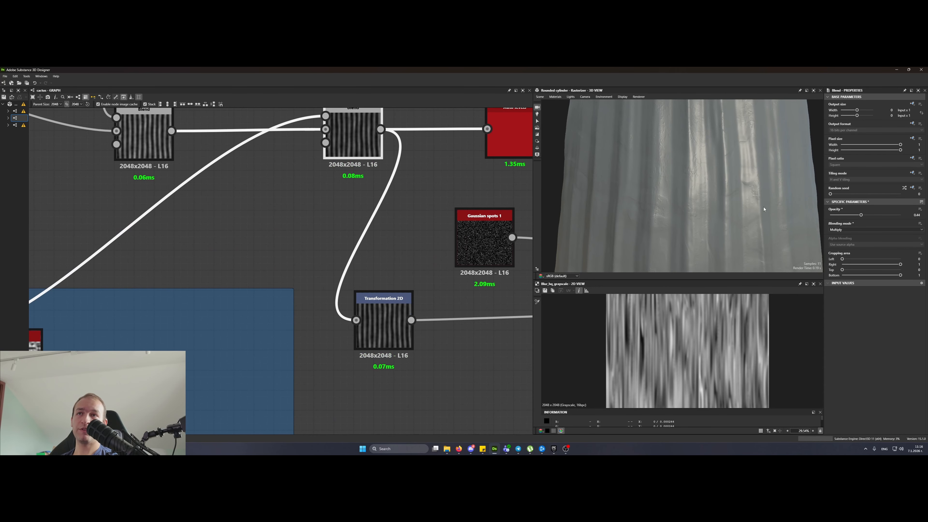
scroll(778, 216, down, 2)
click(889, 216)
scroll(675, 207, up, 4)
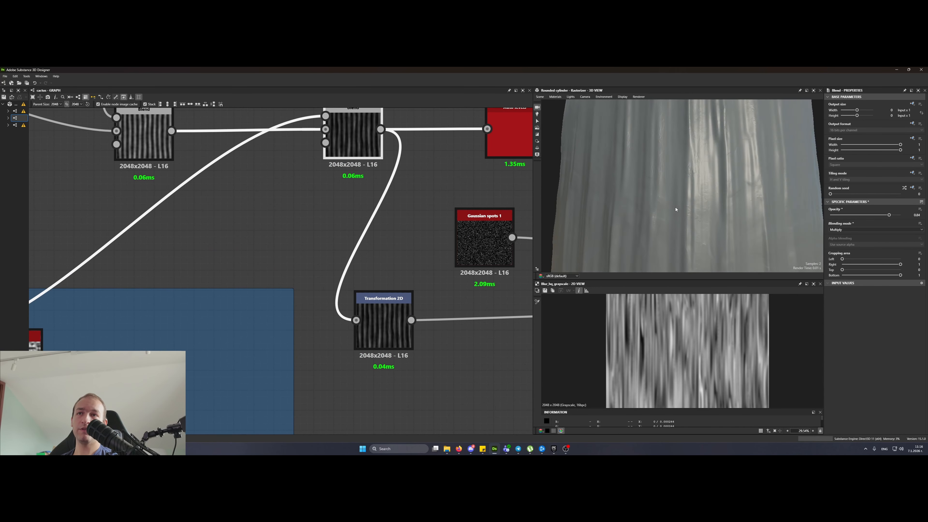
drag(675, 207, 686, 176)
scroll(695, 207, down, 4)
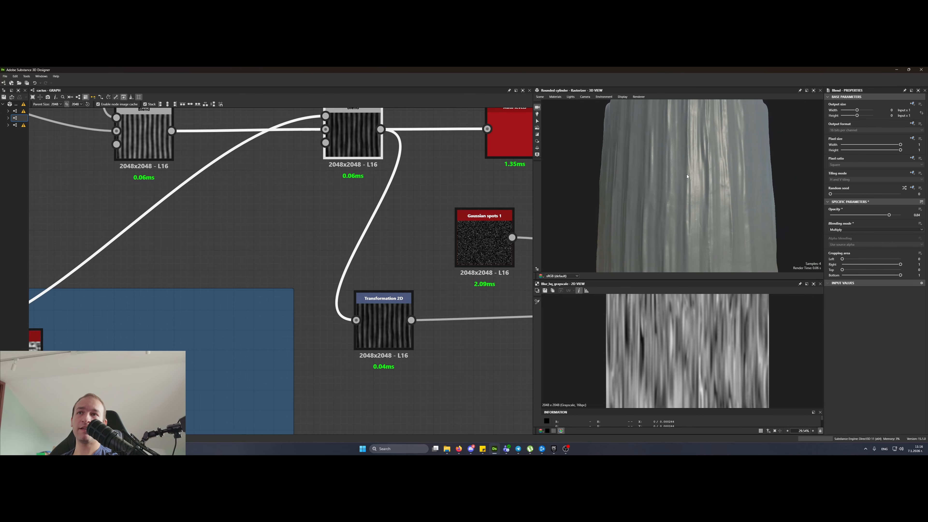
scroll(705, 176, up, 3)
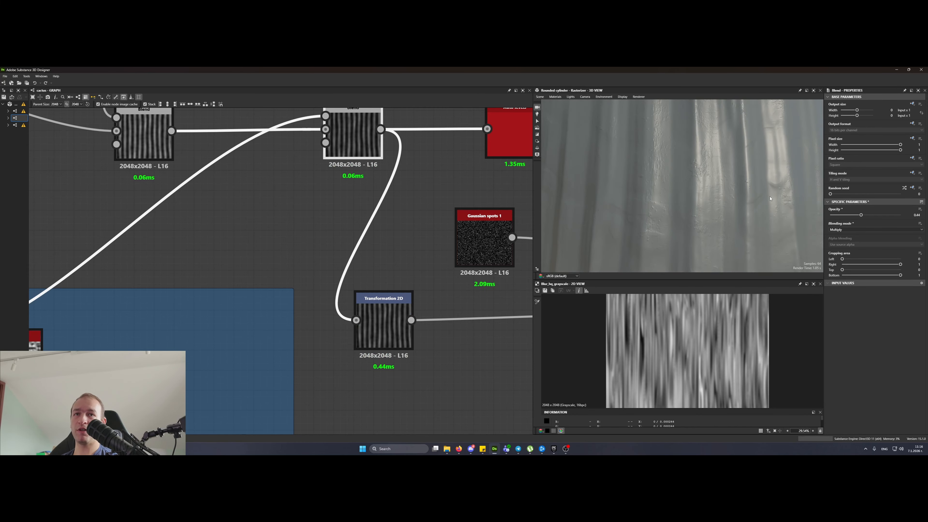
drag(861, 215, 840, 215)
- Move the Perlin noise node in the Vertical details frame up beside Blur HQ grayscale and open it
scroll(236, 308, down, 5)
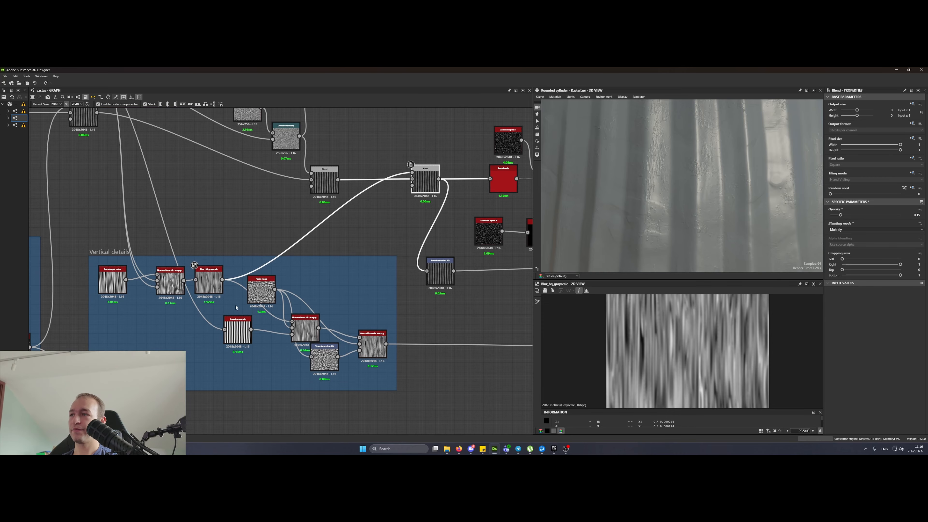
scroll(236, 308, up, 5)
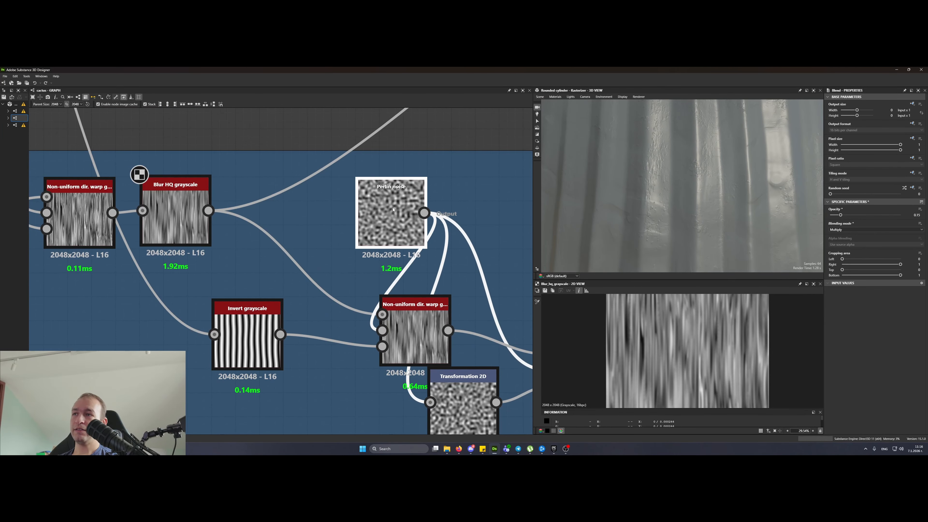
drag(393, 209, 345, 185)
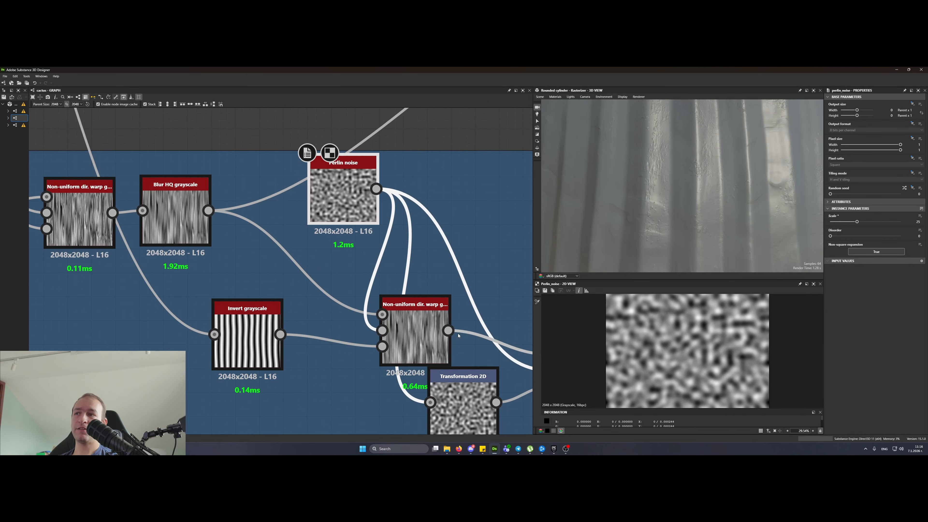
- Move the second Non-uniform directional warp clear of Transformation 2D and set the Perlin noise output size to an absolute 256 × 256 px
drag(420, 338, 444, 292)
click(351, 199)
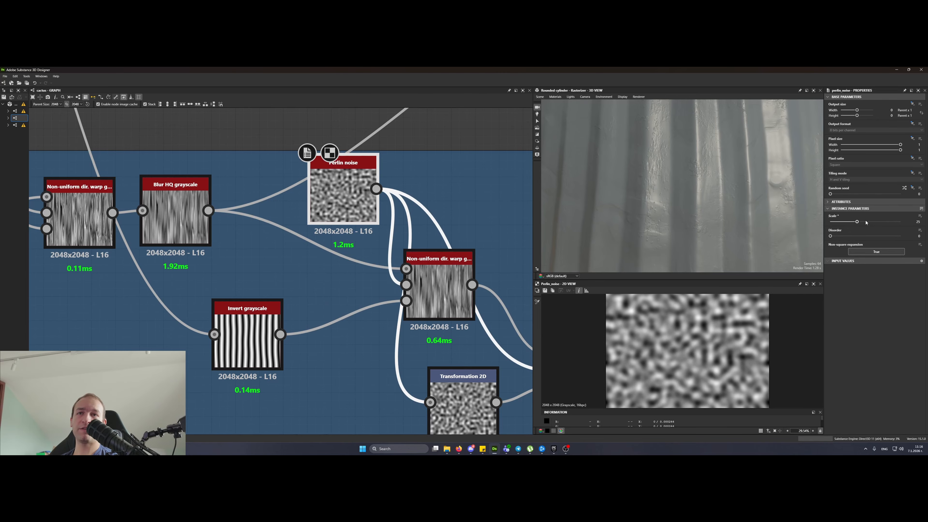
click(911, 104)
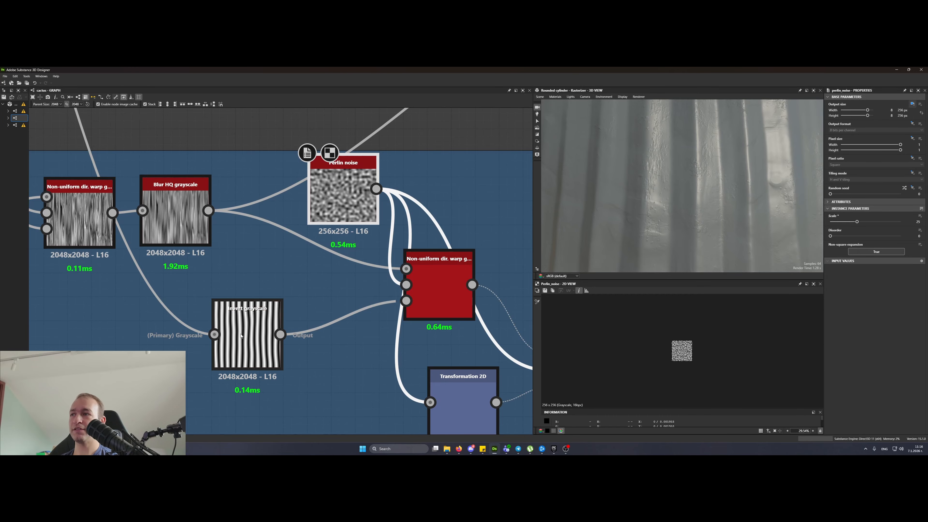
- Trace the Auto levels stripes through Invert grayscale into the second Non-uniform directional warp, and inspect its Blur HQ grayscale input
scroll(251, 363, down, 5)
double_click(106, 125)
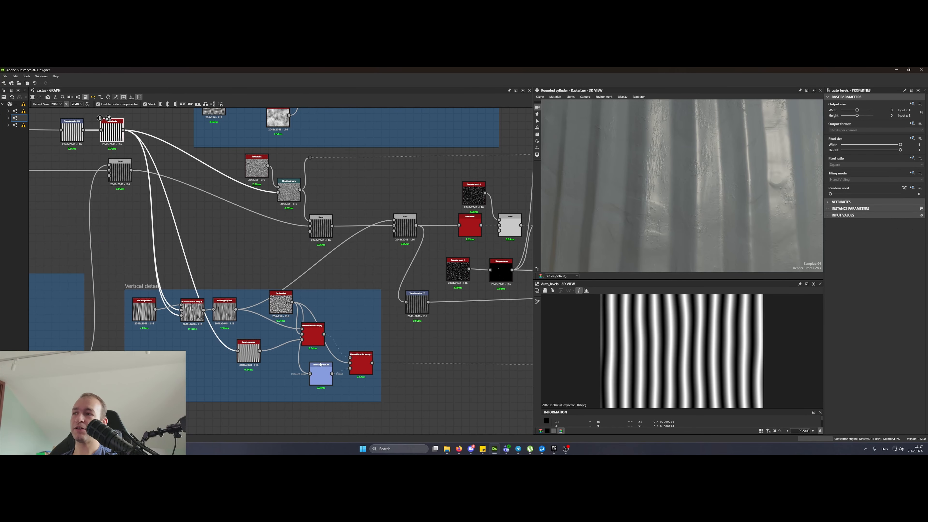
scroll(227, 350, up, 3)
double_click(269, 360)
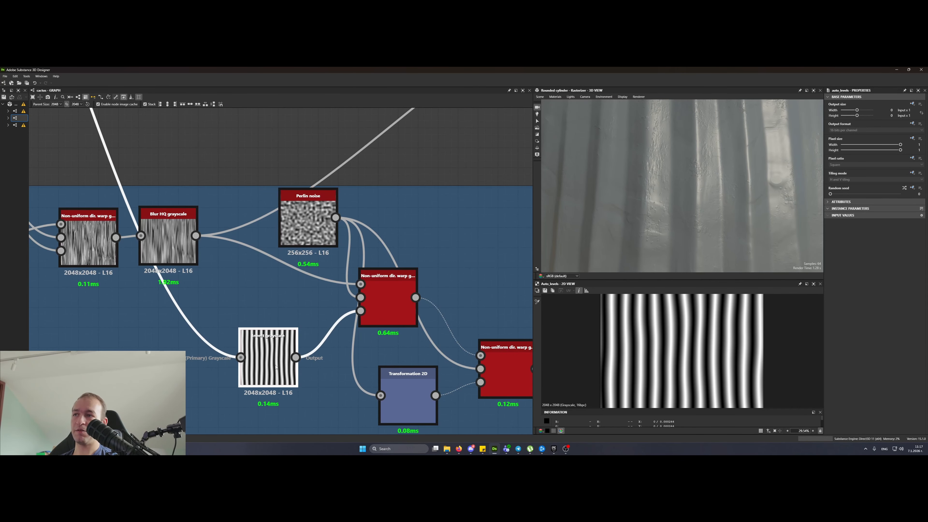
double_click(361, 311)
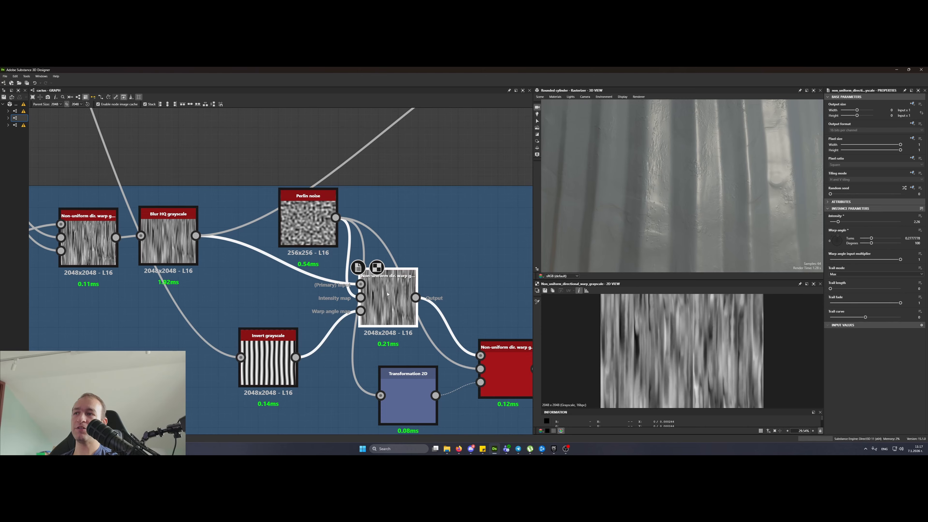
drag(172, 252, 192, 253)
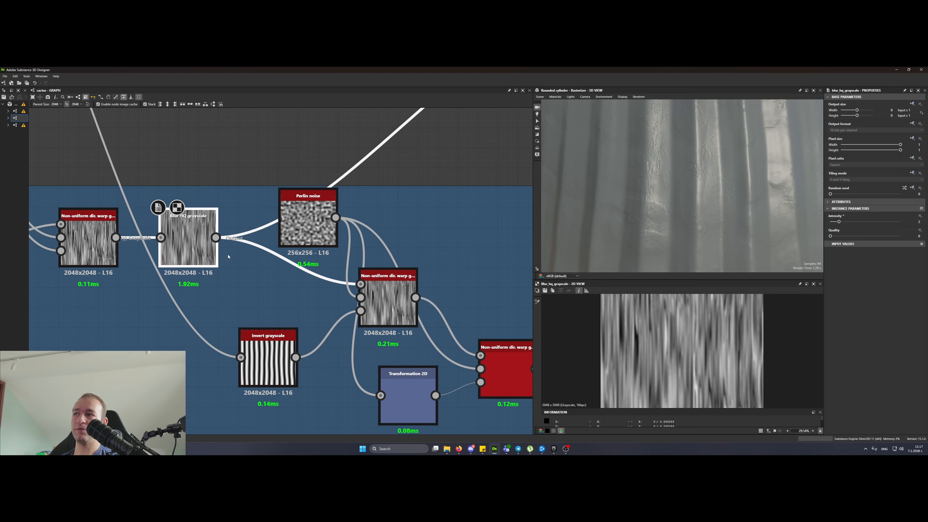
click(387, 307)
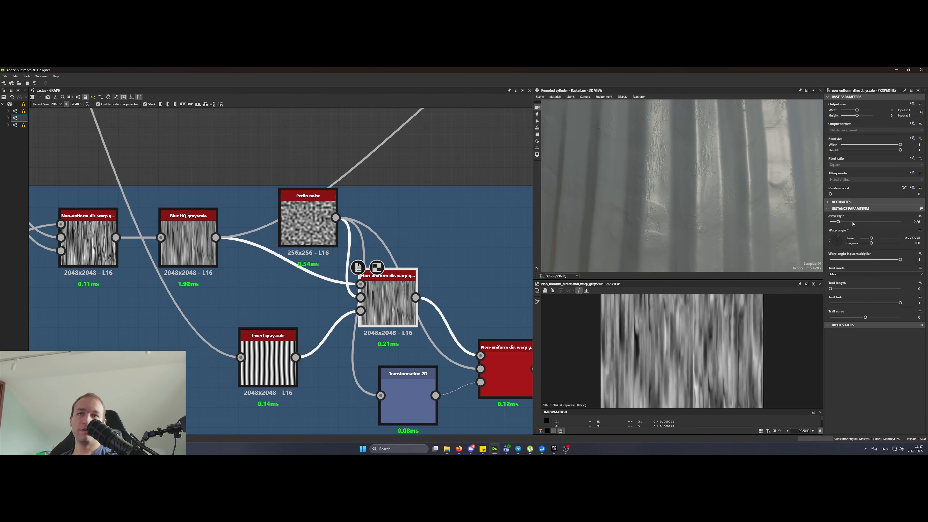
- Connect the second Non-uniform directional warp's output to the Multiply Blend's foreground and open the Blend's parameters
middle_drag(421, 220, 241, 257)
scroll(238, 350, down, 5)
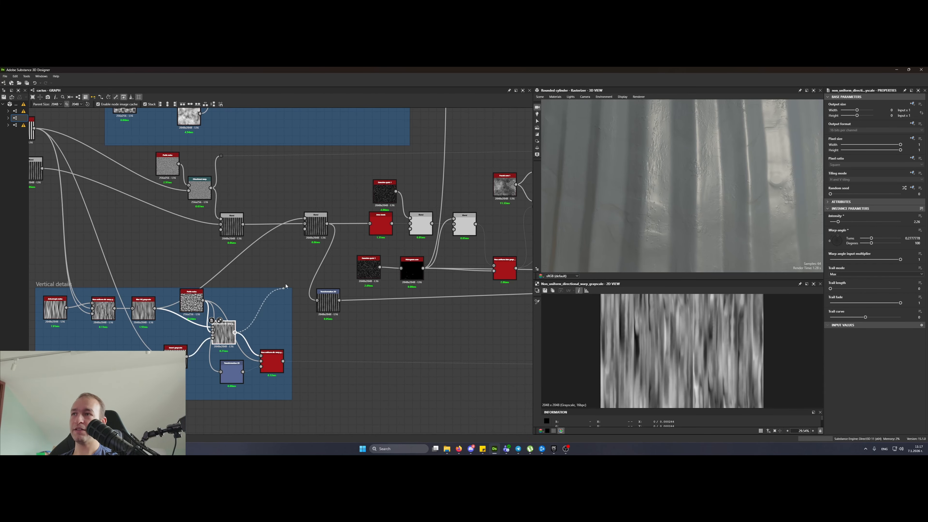
drag(313, 219, 311, 219)
ctrl+shift+right_drag(696, 223, 643, 212)
click(322, 227)
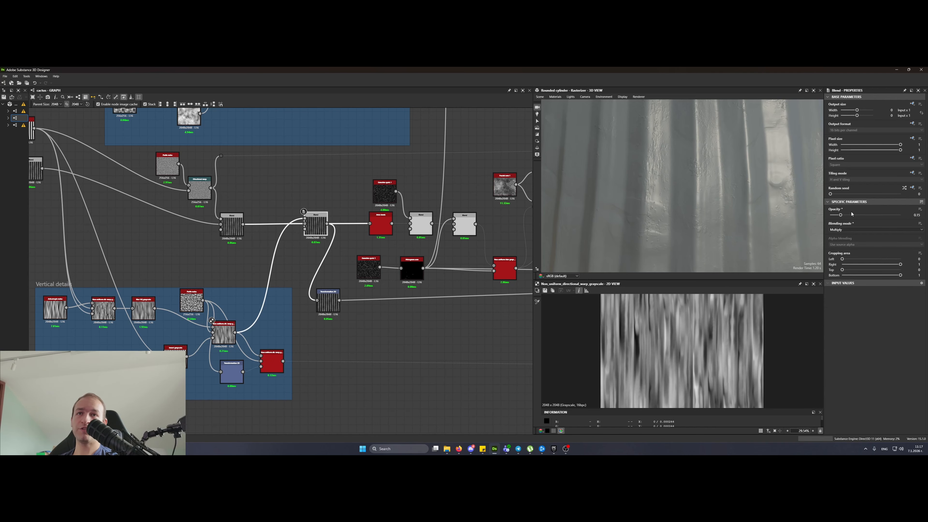
- Try Opacity 0.52 and Blur HQ grayscale as the Multiply Blend's foreground, compare the cactus surface, and undo both changes
scroll(772, 224, down, 5)
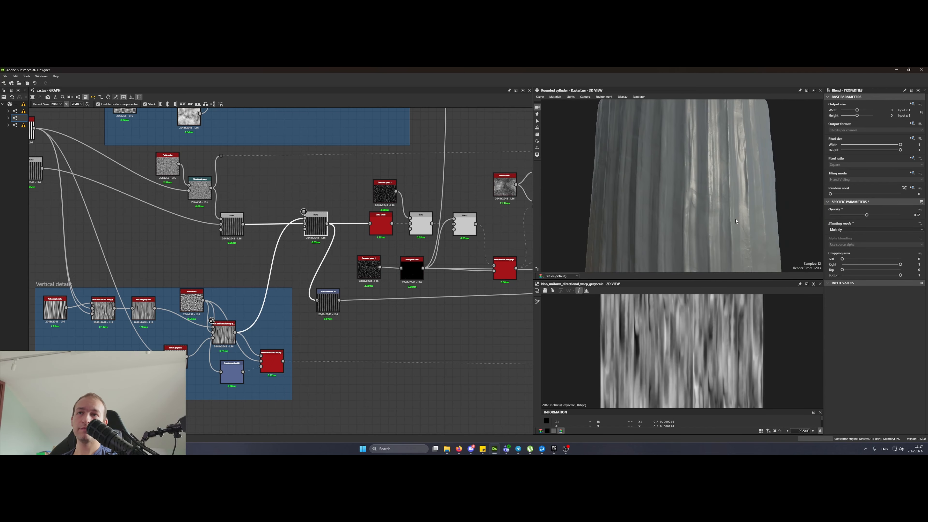
scroll(147, 317, up, 1)
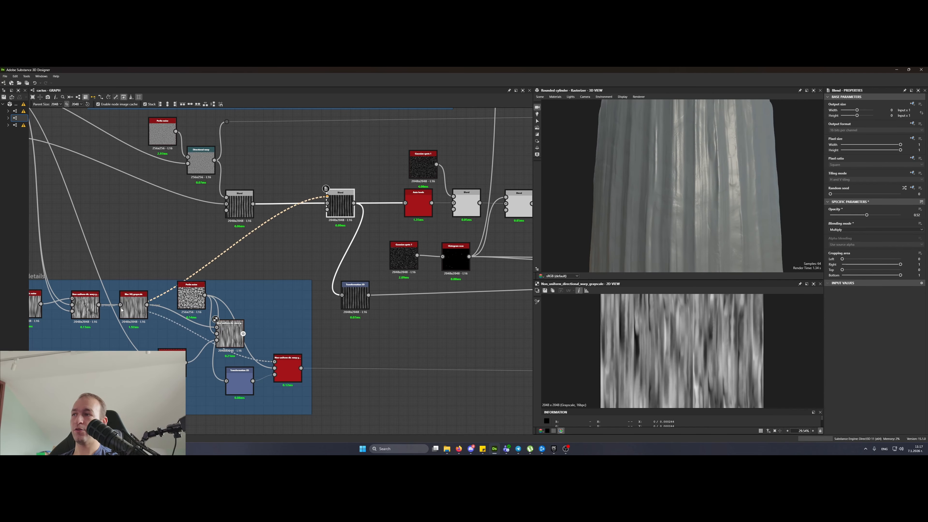
shift+drag(146, 306, 147, 305)
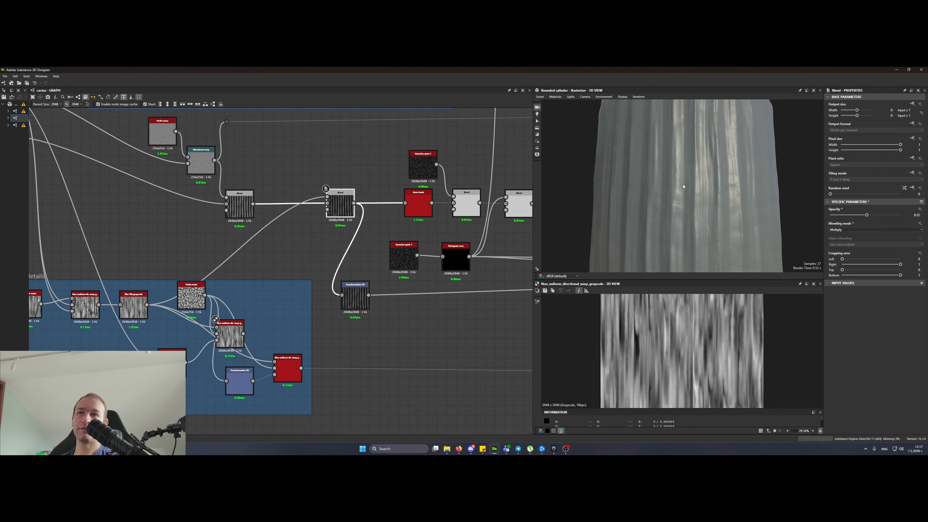
key(ctrl+z)
key(ctrl+z)
- Inspect the Perlin noise and the second Non-uniform directional warp in the Vertical details frame
scroll(236, 333, up, 3)
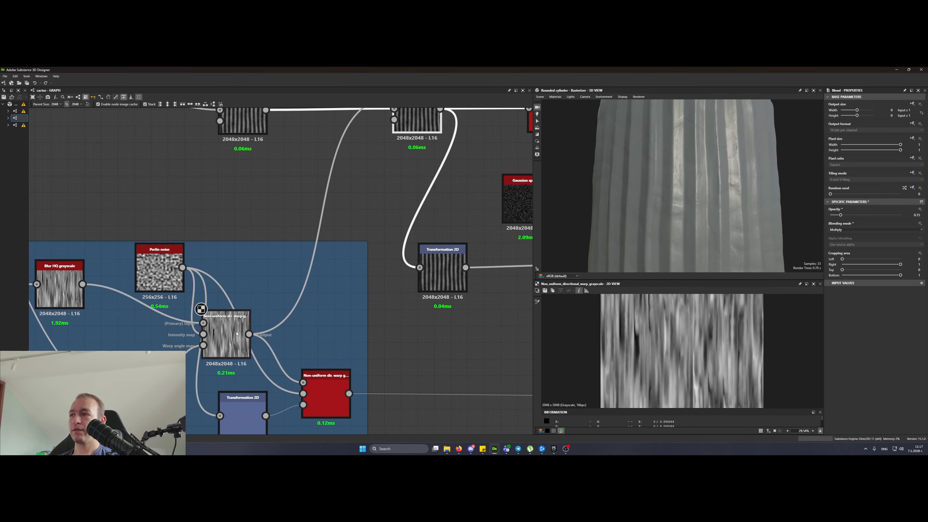
click(237, 333)
middle_drag(237, 333, 322, 254)
click(414, 334)
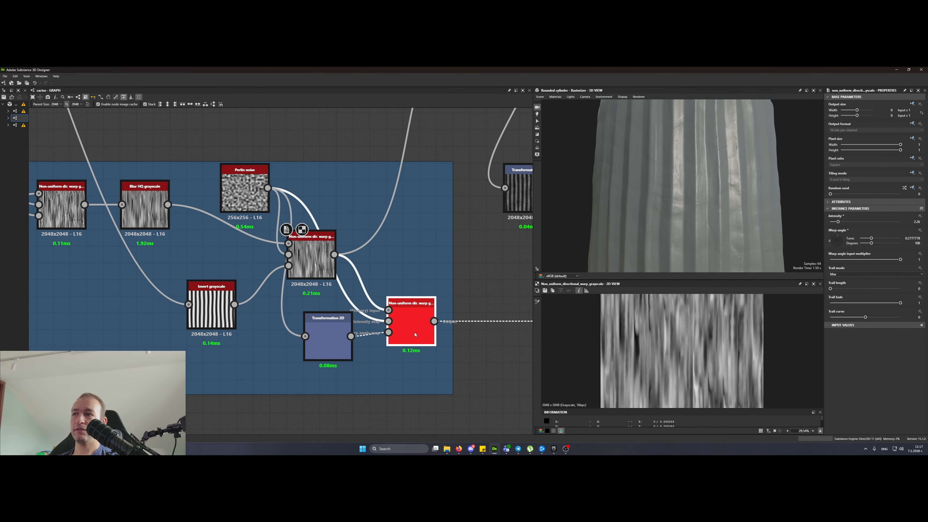
double_click(245, 193)
double_click(311, 259)
- Preview the Multiply Blend's height result and examine the cactus surface from another angle
middle_drag(383, 167, 309, 358)
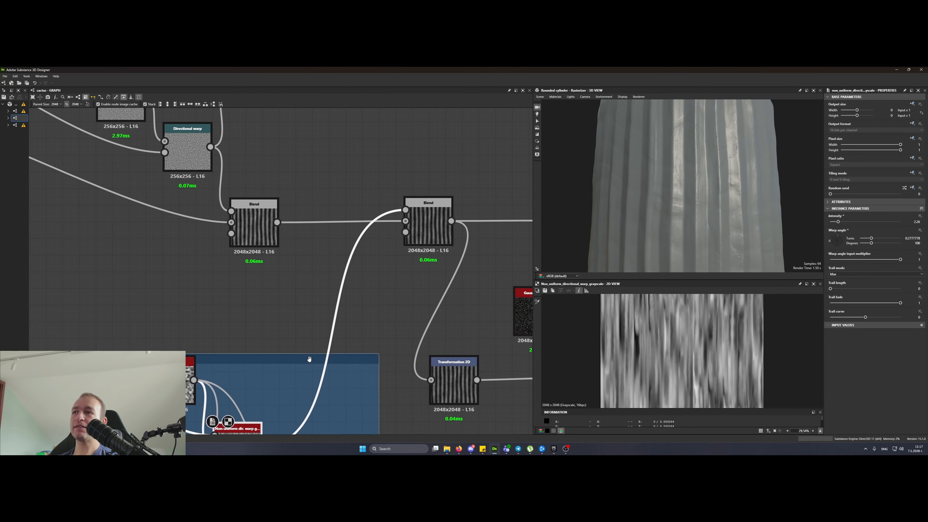
double_click(428, 226)
middle_drag(435, 283, 333, 218)
drag(688, 218, 710, 218)
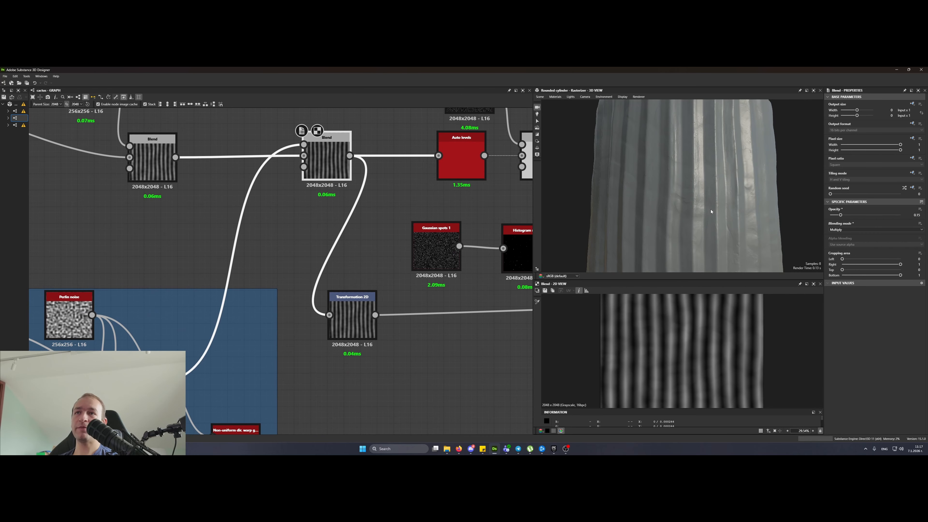
middle_drag(401, 324, 369, 306)
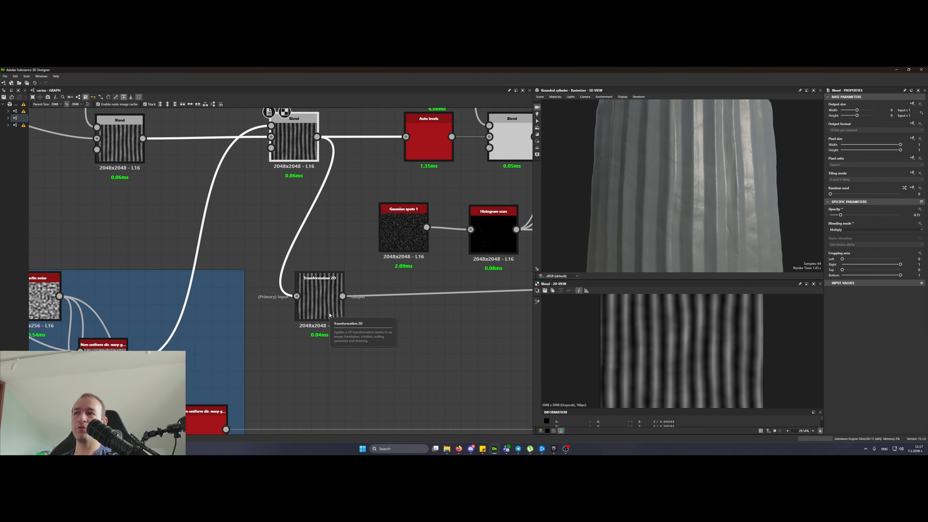
scroll(403, 332, down, 5)
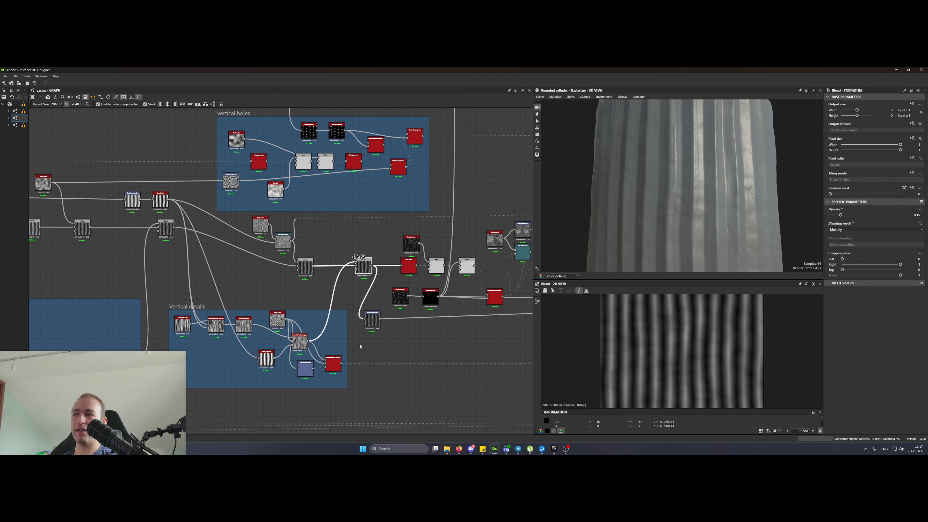
scroll(332, 380, up, 5)
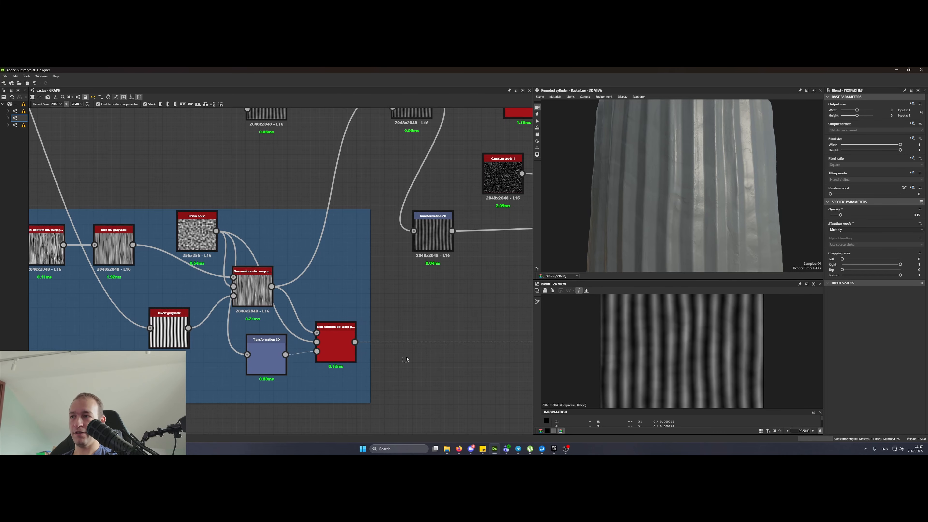
- Open the last Non-uniform directional warp in Vertical details, move it further from Transformation 2D, and open its Perlin noise input
double_click(332, 352)
scroll(332, 354, up, 3)
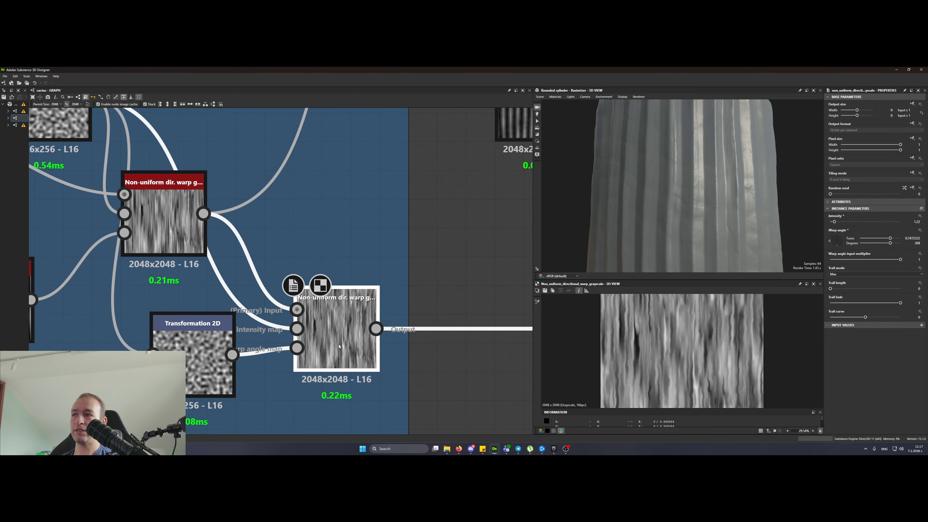
drag(339, 346, 369, 346)
middle_drag(279, 241, 324, 295)
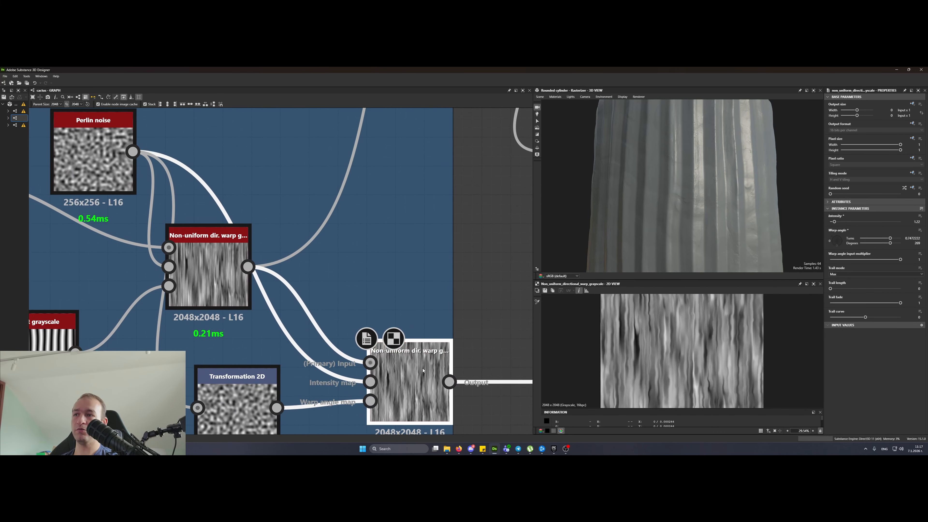
scroll(363, 247, down, 3)
click(212, 200)
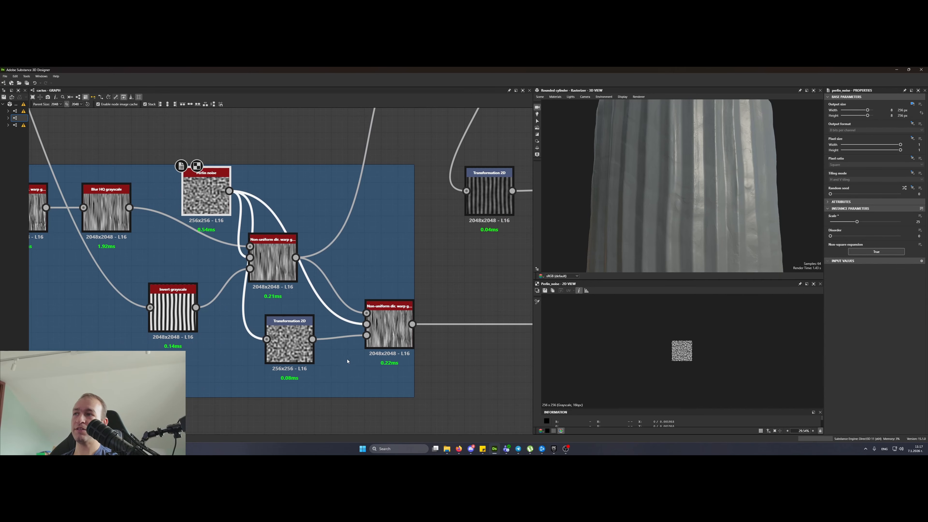
- Open Transformation 2D feeding the last warp's angle map, space out the nodes, and compare both Non-uniform directional warp results
drag(292, 338, 301, 339)
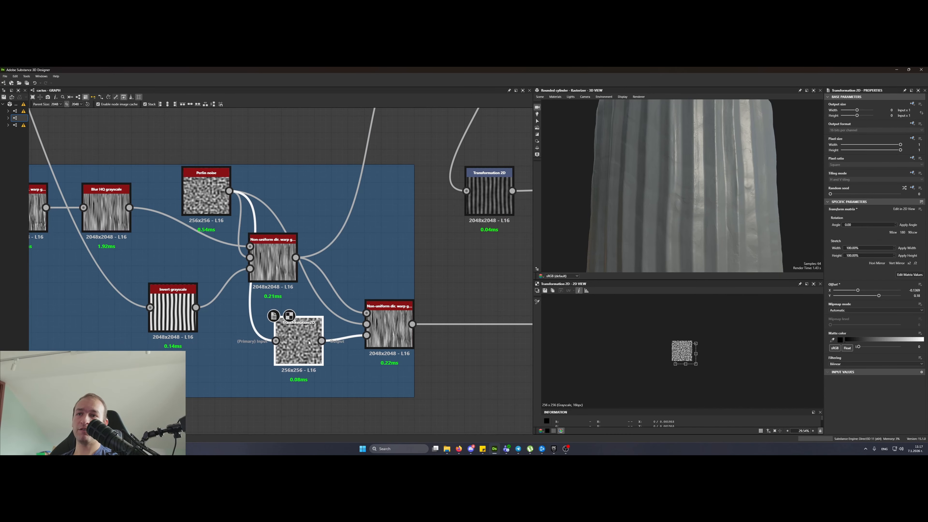
scroll(685, 370, up, 3)
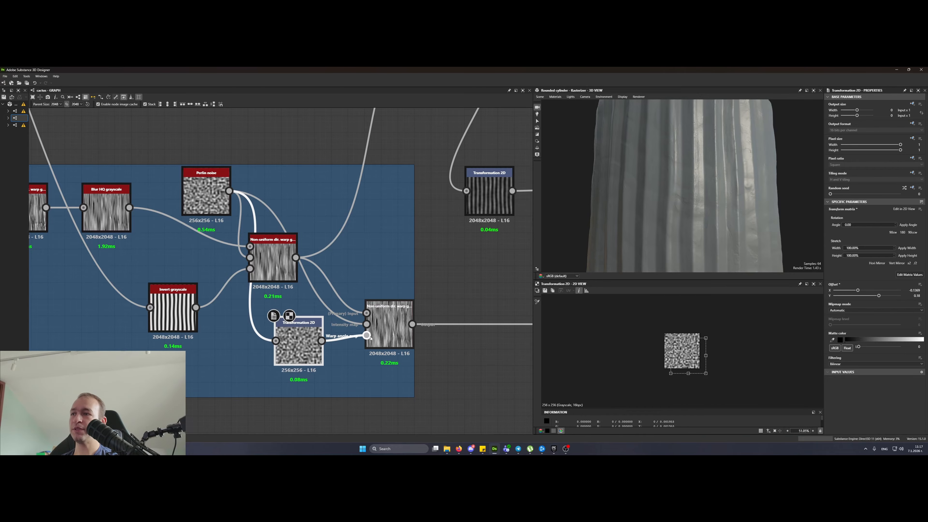
scroll(370, 337, up, 3)
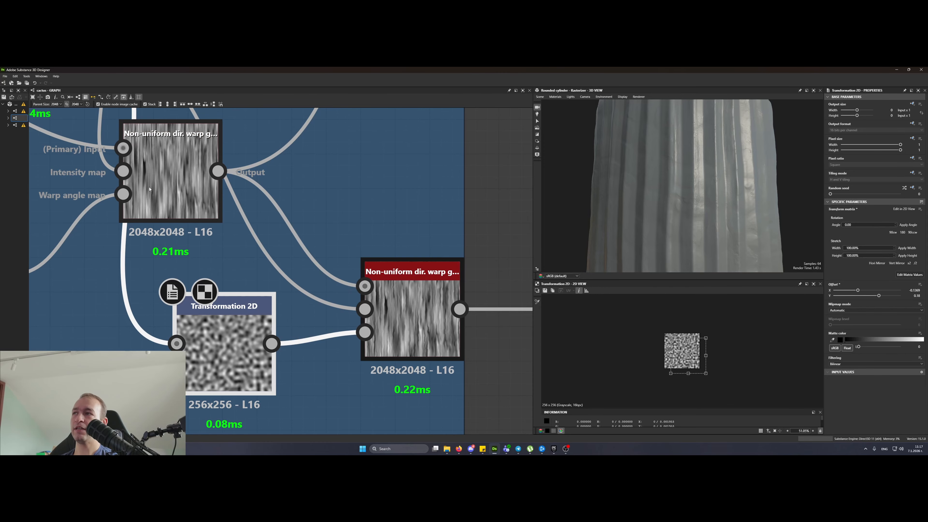
click(172, 161)
drag(173, 161, 207, 161)
double_click(388, 330)
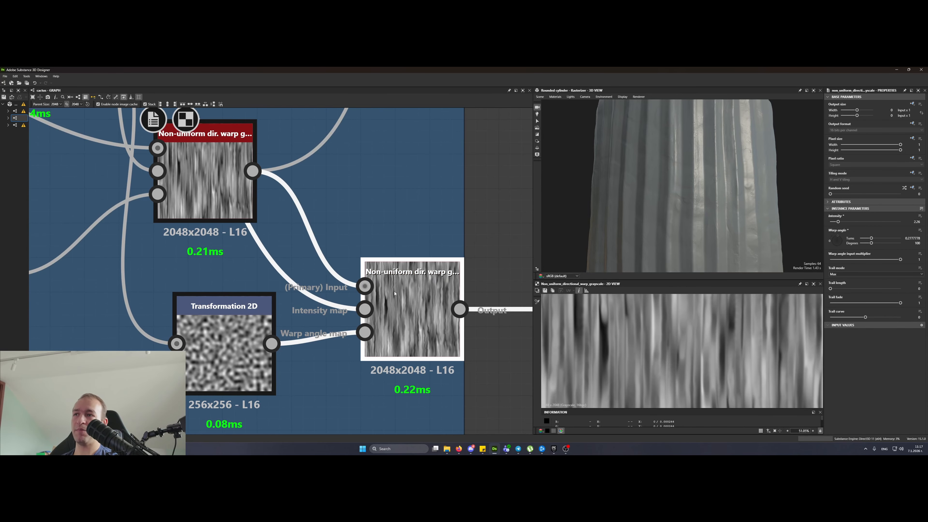
- Follow the last warp's output to the Roughness frame and preview the Overlay Blend that receives it
scroll(388, 335, down, 10)
middle_drag(475, 347, 161, 326)
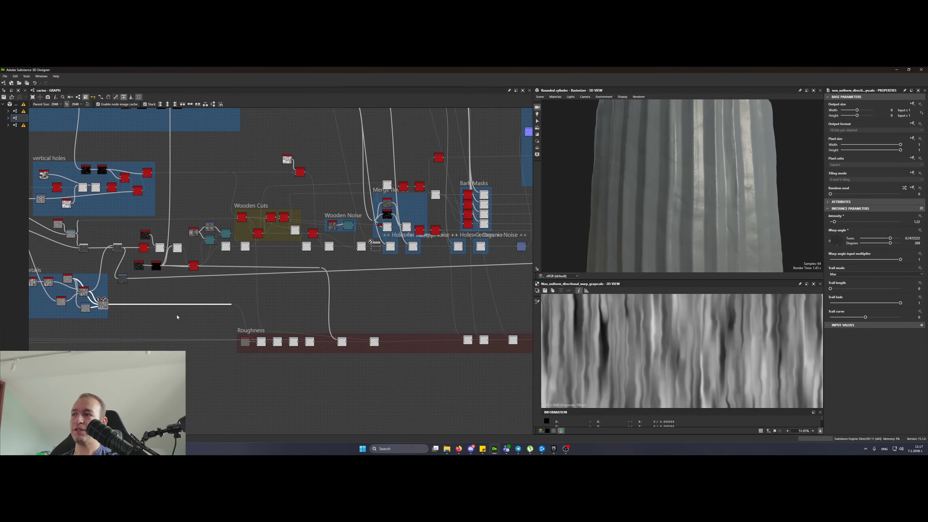
scroll(189, 310, up, 5)
click(296, 295)
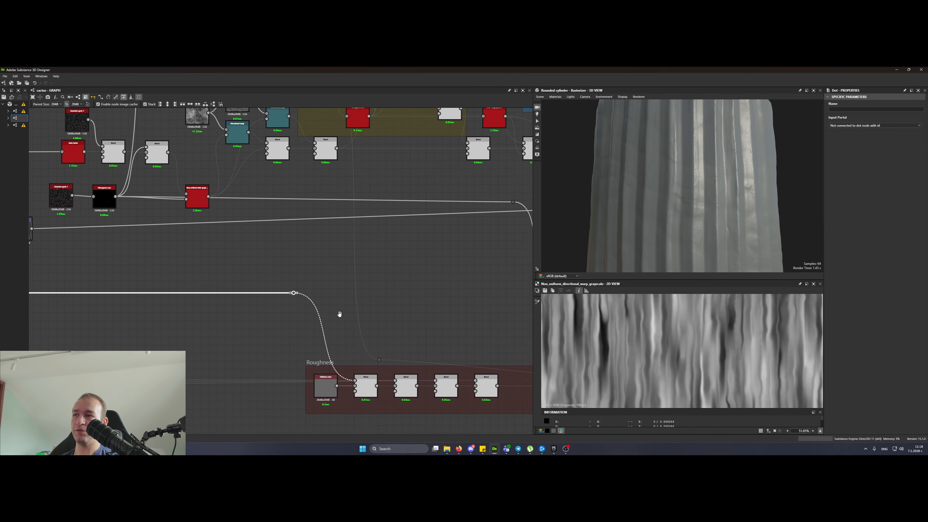
scroll(353, 327, up, 1)
middle_drag(378, 415, 353, 339)
scroll(354, 338, up, 3)
double_click(352, 336)
scroll(356, 351, down, 6)
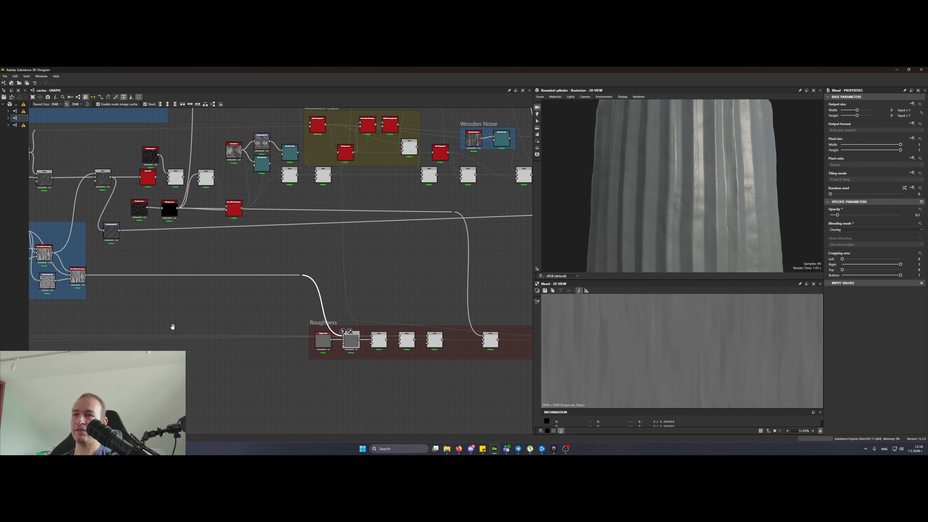
- Return to the Vertical details frame, preview the last Non-uniform directional warp, and look over the Blend chain above it
middle_drag(172, 325, 414, 347)
scroll(324, 296, up, 4)
double_click(317, 289)
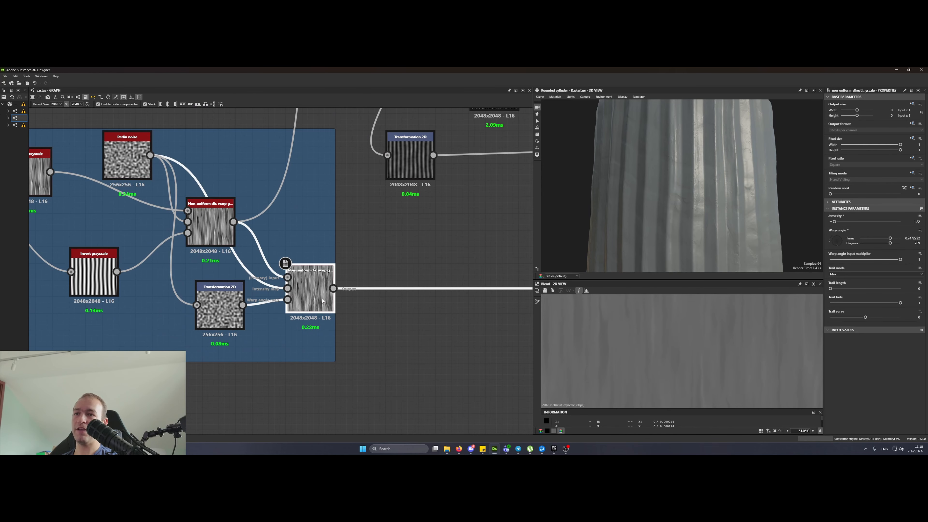
scroll(447, 327, down, 3)
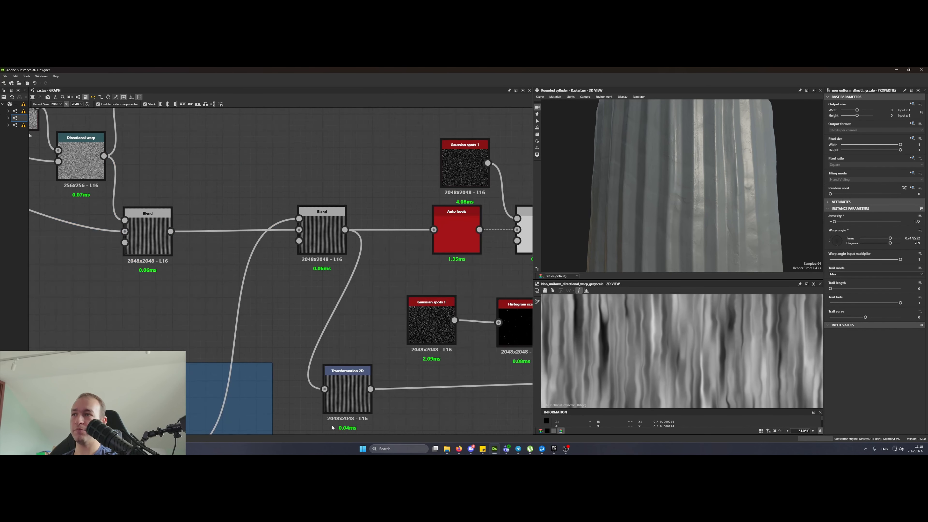
scroll(343, 203, up, 3)
scroll(398, 219, down, 5)
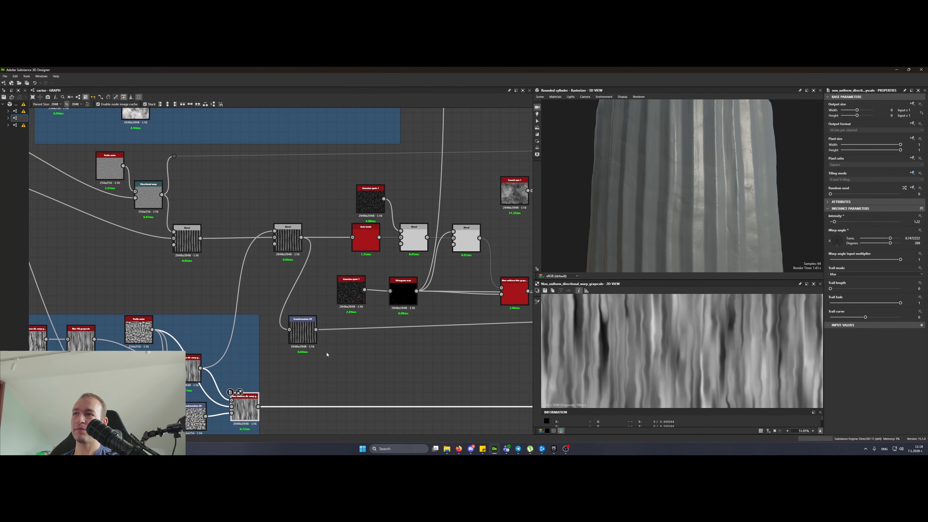
- Open Auto levels, feed its output into the Transformation 2D below, move that node up beside Fractal sum, and inspect the cactus
click(301, 329)
scroll(376, 331, up, 3)
double_click(364, 221)
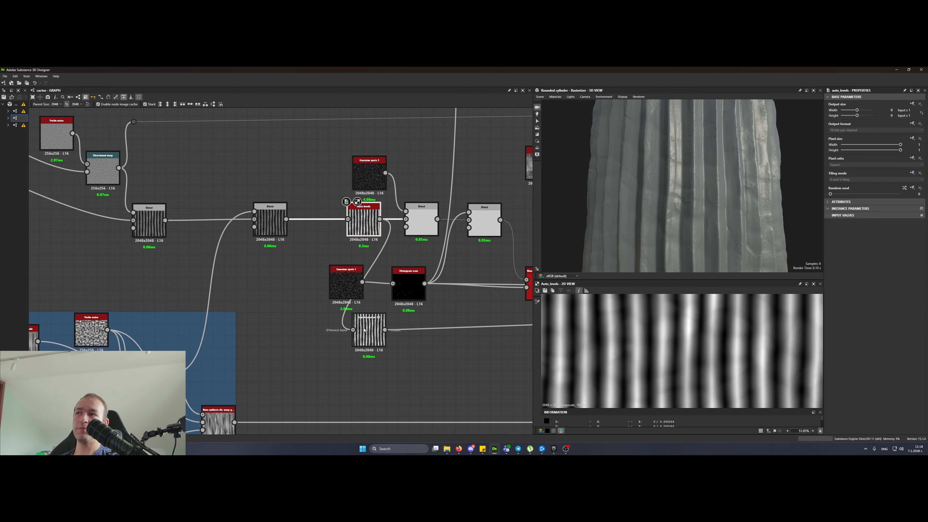
drag(359, 342, 475, 183)
middle_drag(476, 183, 420, 222)
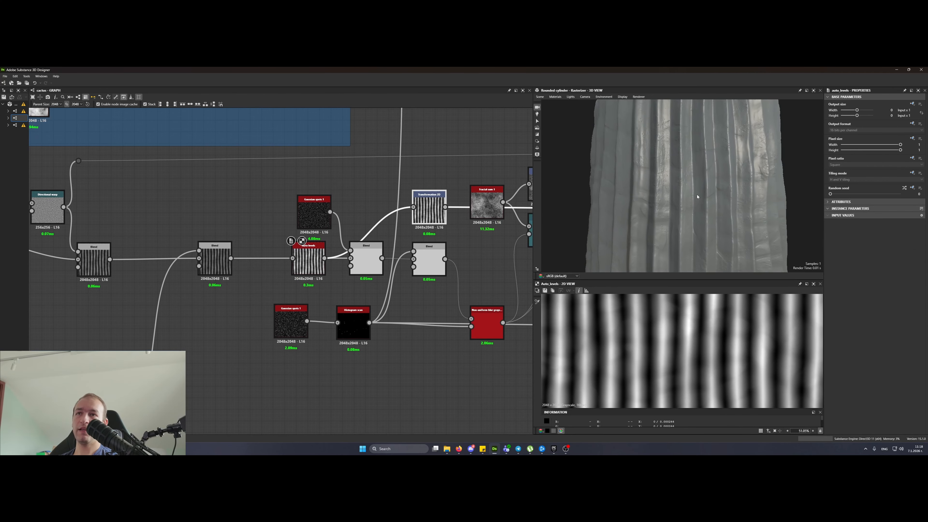
scroll(698, 194, down, 5)
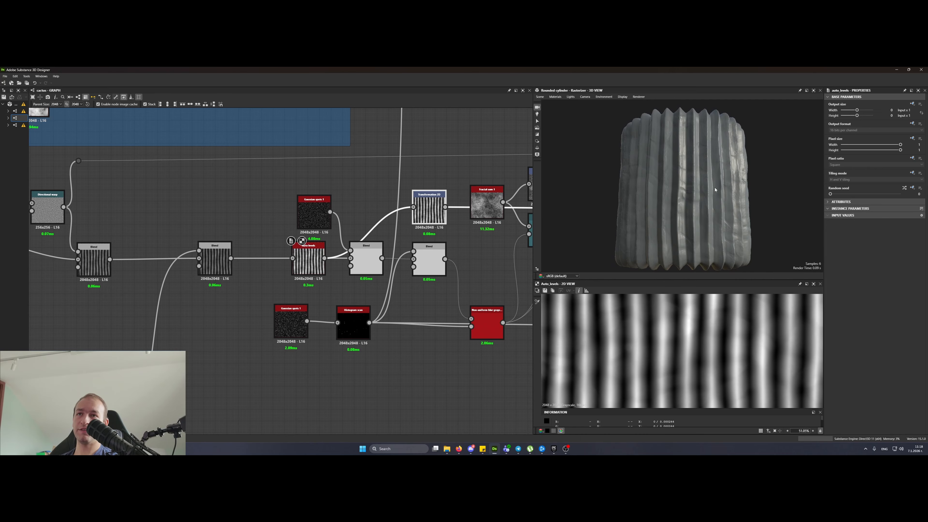
- Preview the Blend after Auto levels and the Gaussian spots 1 in its foreground, then reopen the Blend to check its settings
scroll(705, 193, up, 5)
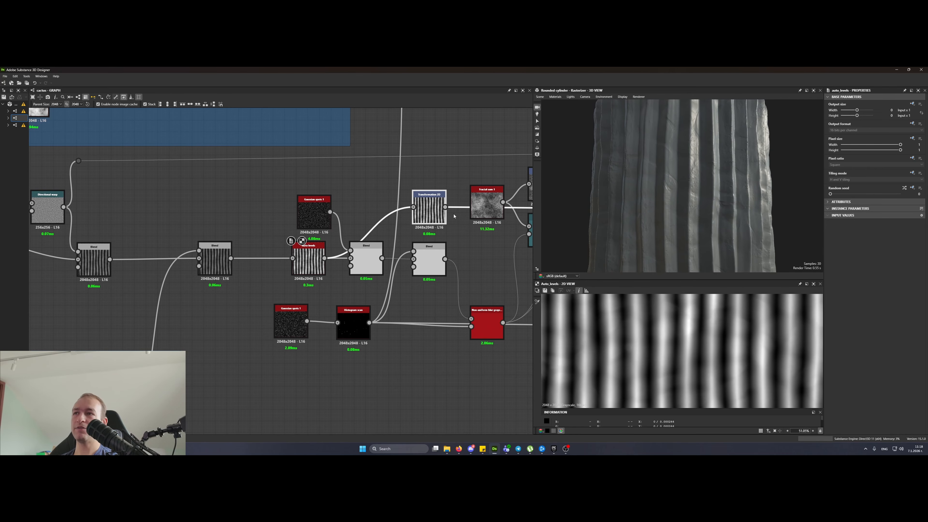
scroll(331, 206, up, 3)
click(362, 254)
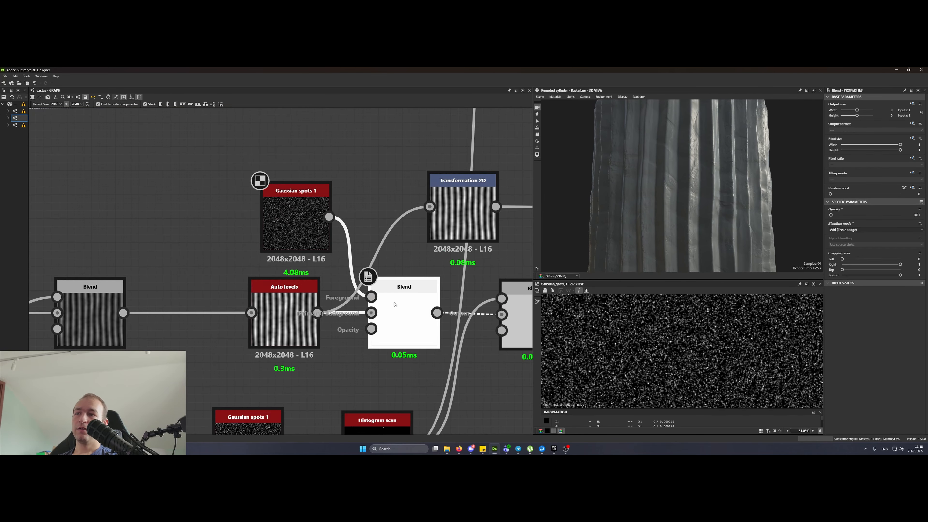
double_click(399, 307)
double_click(288, 227)
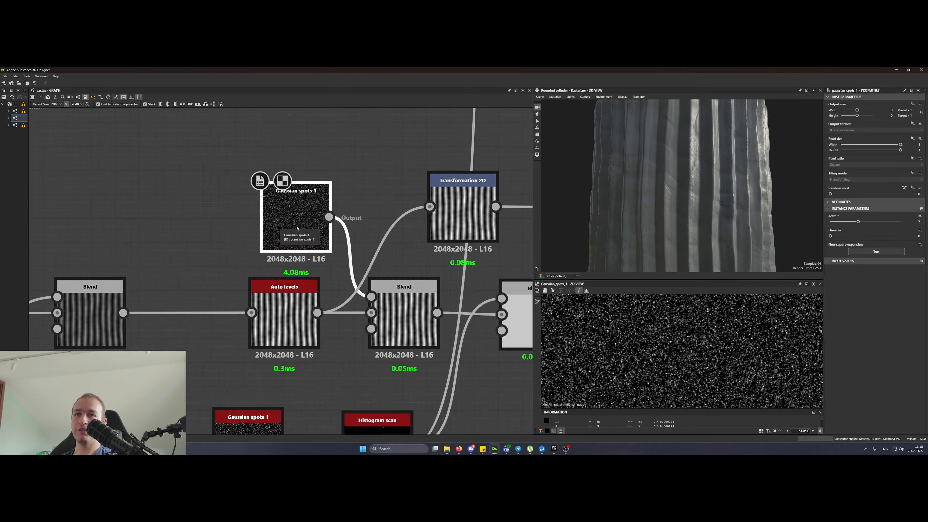
double_click(402, 318)
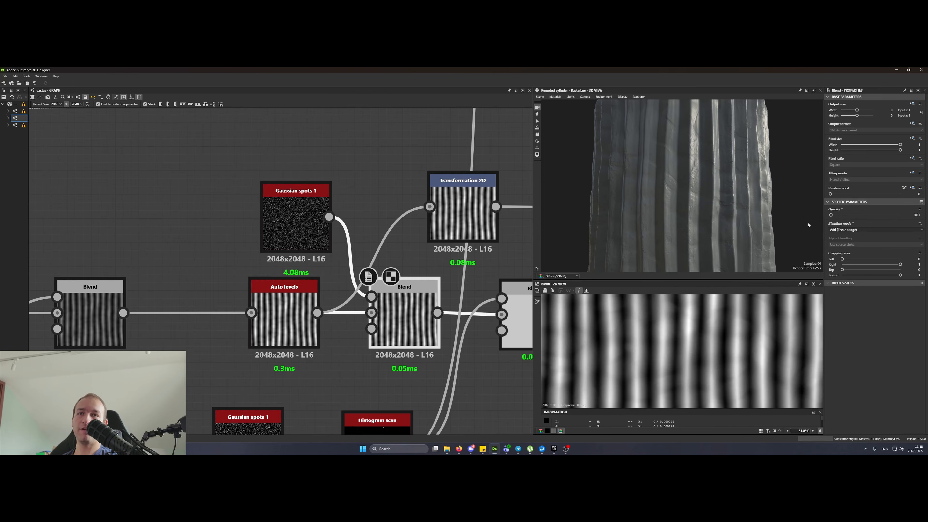
- Feed the Gaussian spots Blend into Transformation 2D, comparing the cactus surface against a direct Auto levels connection
drag(429, 207, 437, 313)
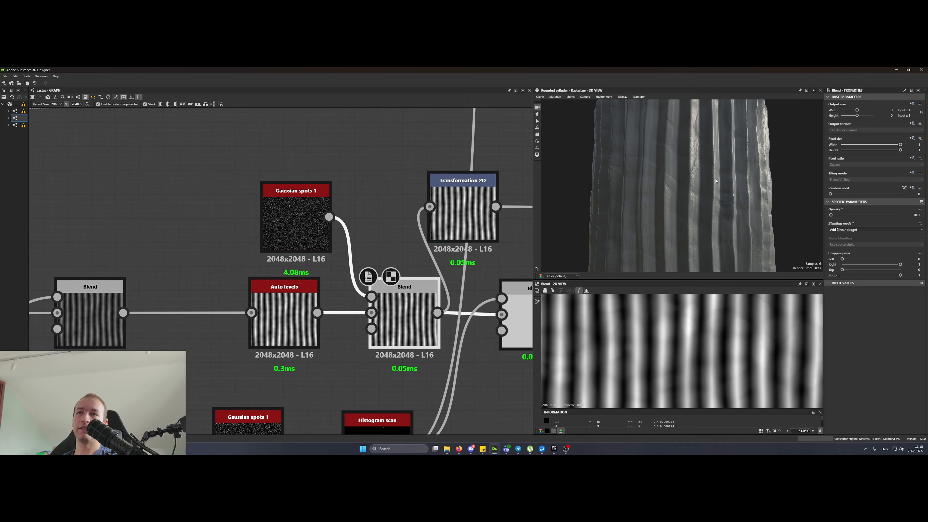
scroll(708, 190, up, 3)
scroll(708, 190, up, 2)
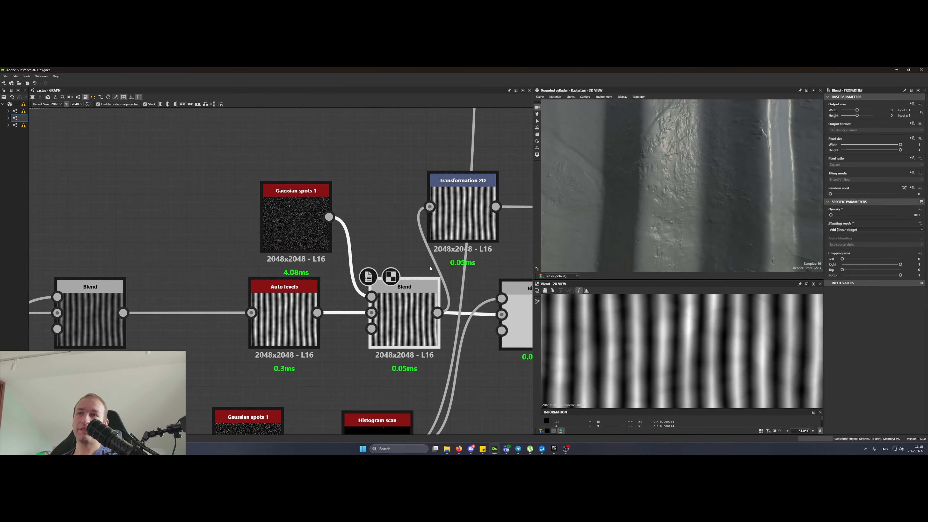
drag(317, 312, 430, 207)
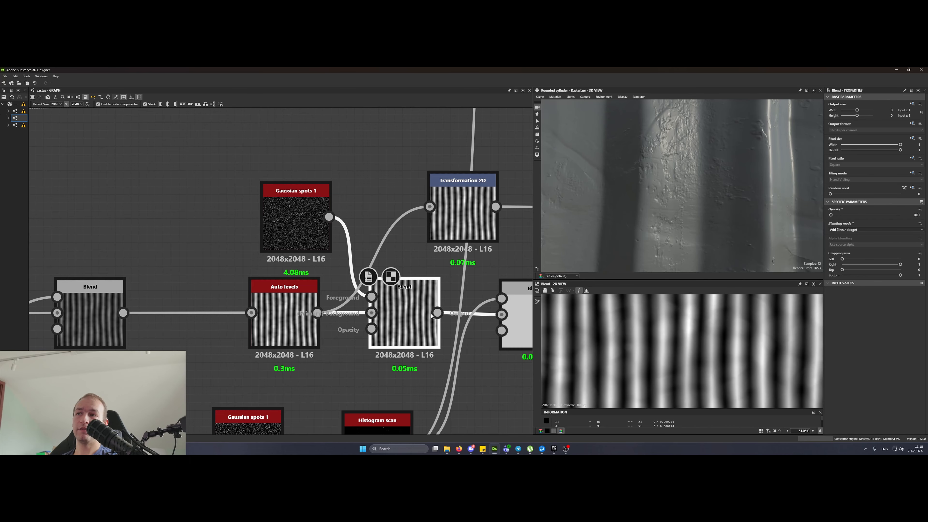
drag(437, 314, 430, 207)
drag(720, 208, 711, 197)
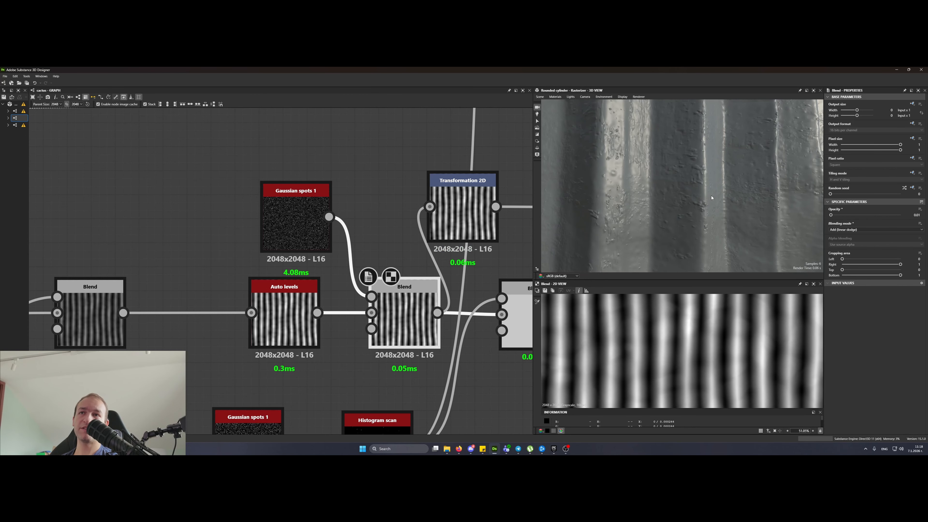
- Compare the two Gaussian spots 1 nodes, then preview the Histogram scan and the Blend that adds its sparse dots
scroll(441, 278, down, 5)
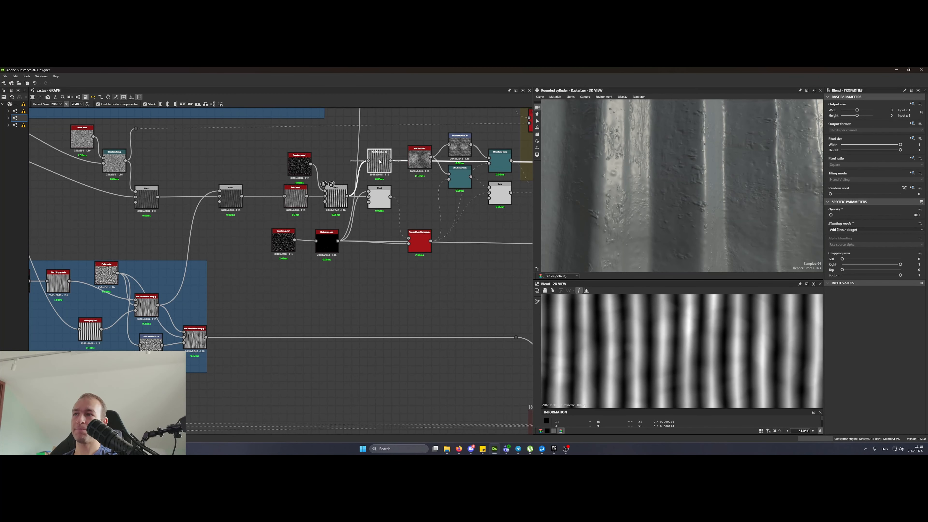
scroll(379, 159, up, 4)
click(168, 339)
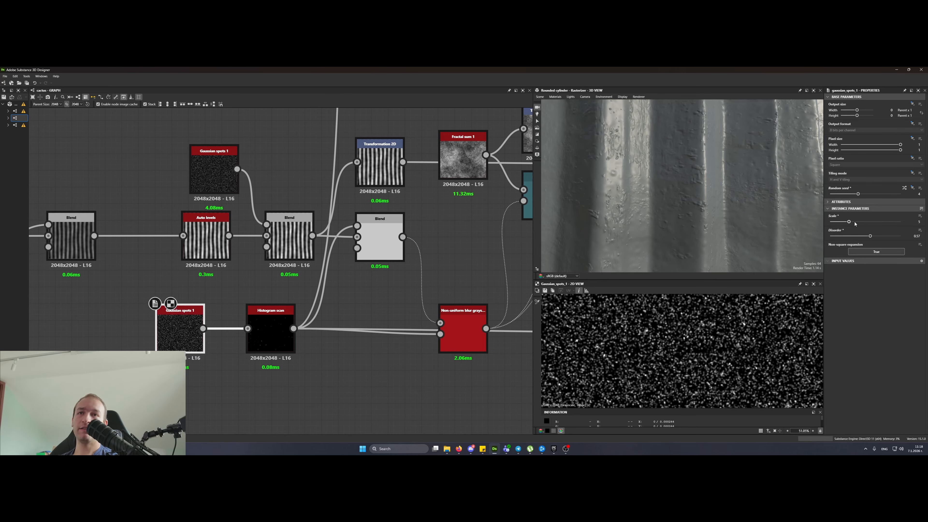
click(214, 172)
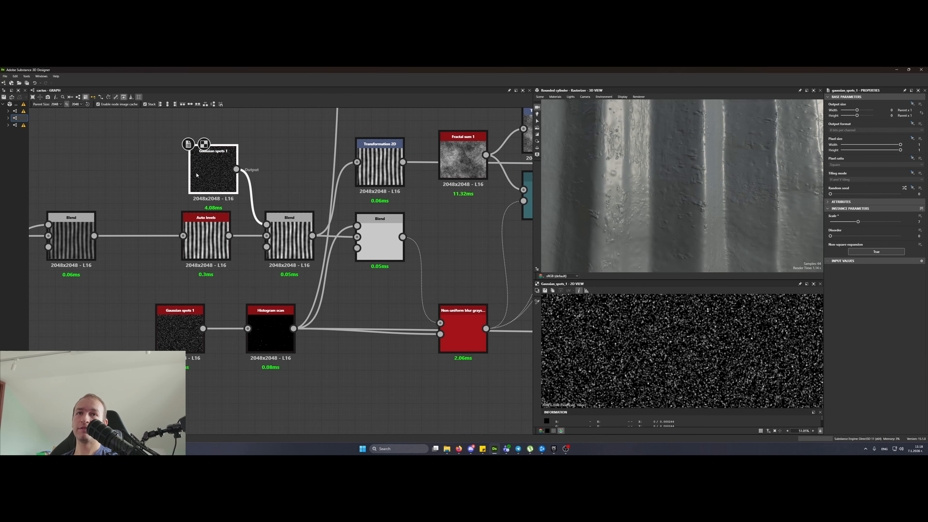
click(157, 328)
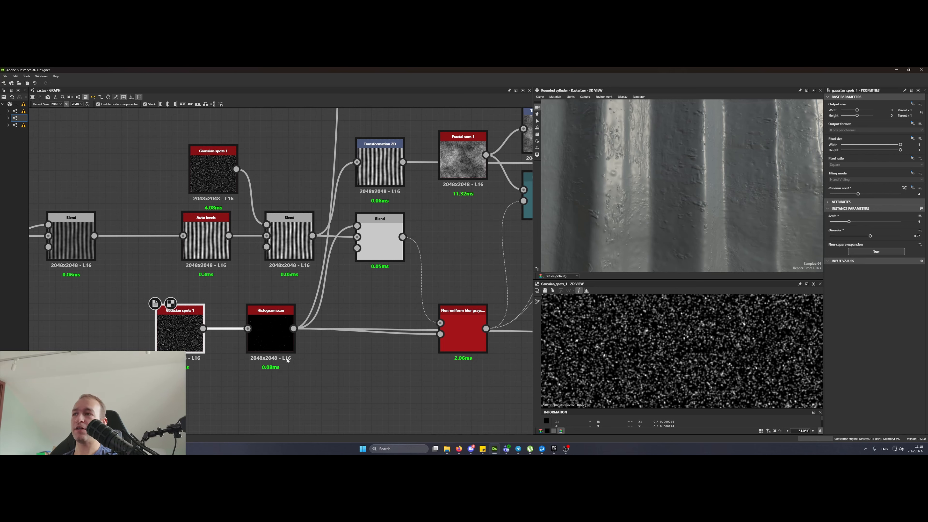
click(270, 331)
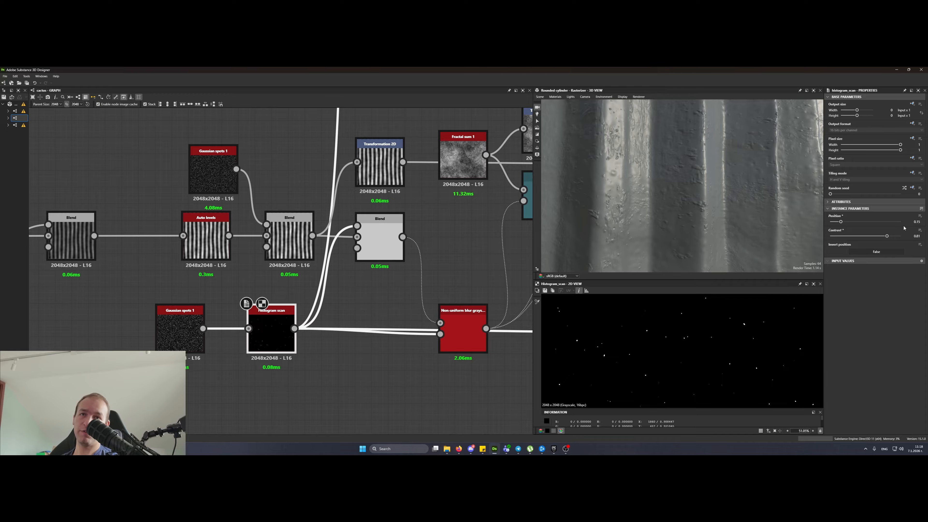
click(380, 241)
- Move Transformation 2D below Fractal sum 1, feed it from the Histogram scan Blend, and inspect the cactus surface
middle_drag(449, 227, 421, 253)
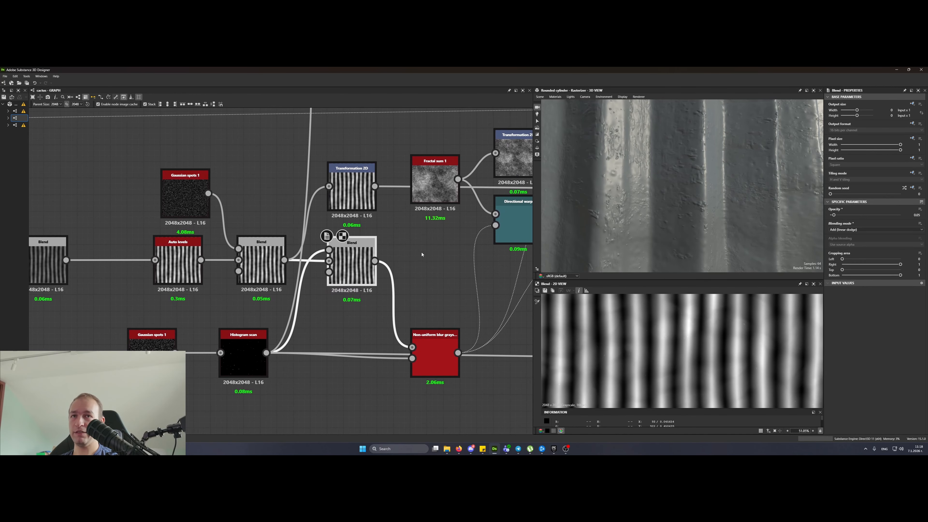
drag(346, 197, 438, 246)
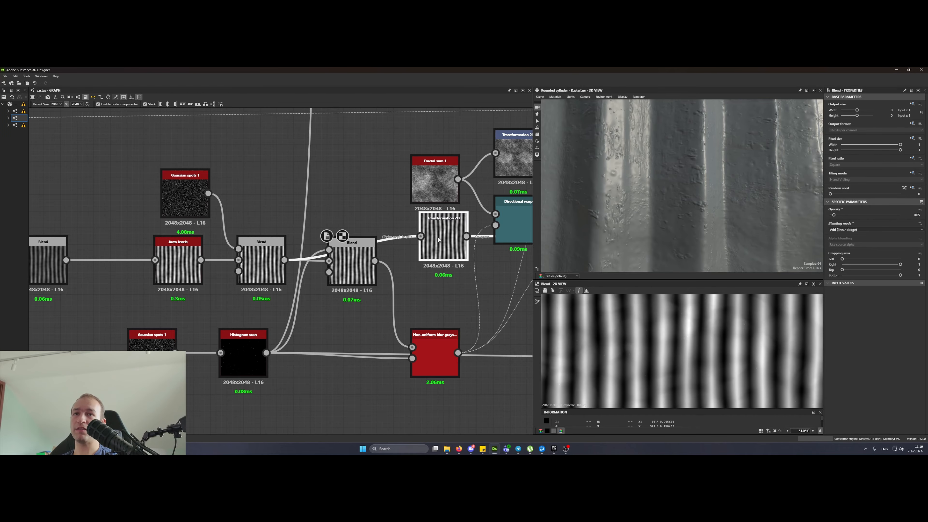
scroll(438, 246, up, 2)
drag(346, 270, 413, 235)
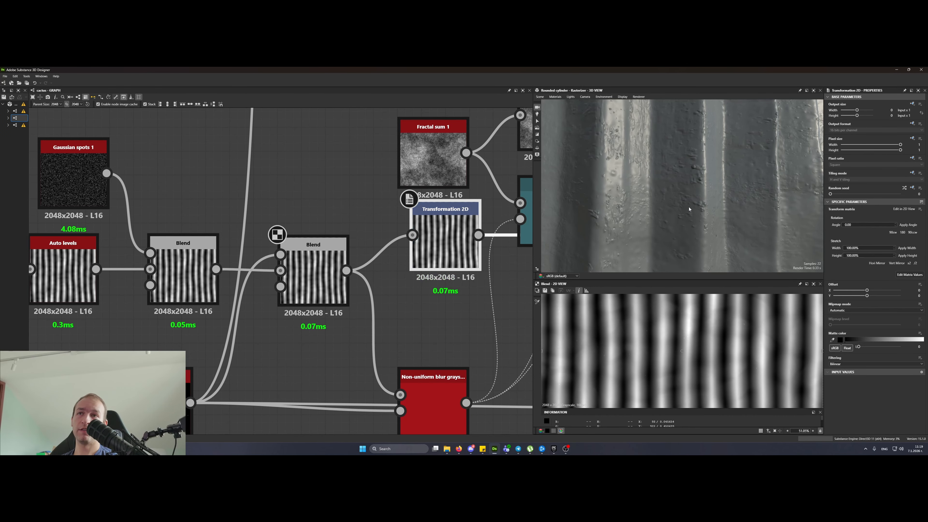
scroll(693, 198, down, 5)
drag(605, 215, 637, 221)
scroll(687, 138, down, 5)
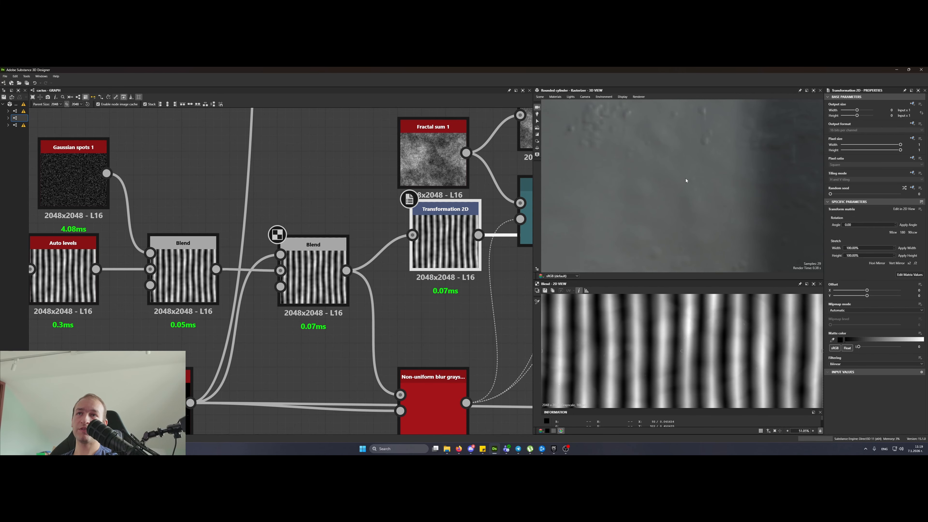
scroll(413, 301, down, 5)
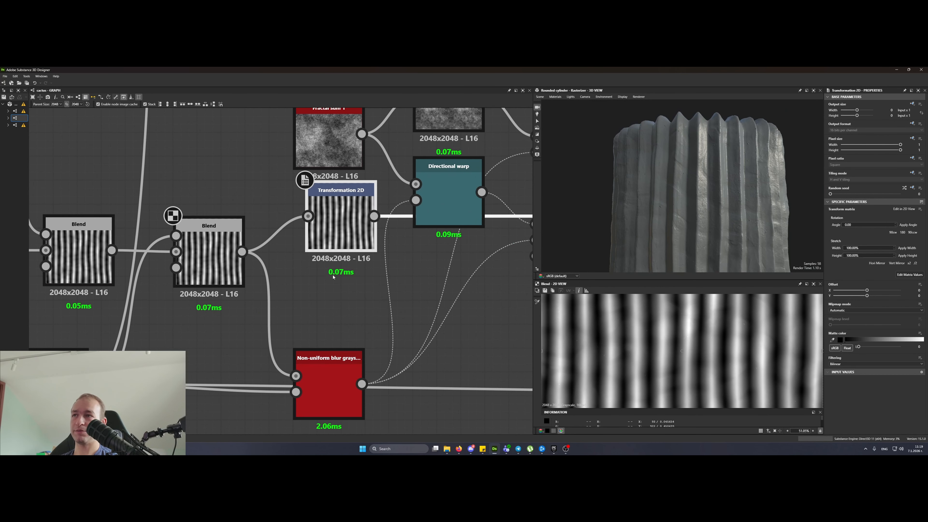
- Move Transformation 2D below the Multiply Blend that follows the Directional warp, preview that Blend, and examine the cylinder up close
drag(338, 257, 440, 278)
scroll(440, 274, up, 2)
scroll(439, 275, up, 2)
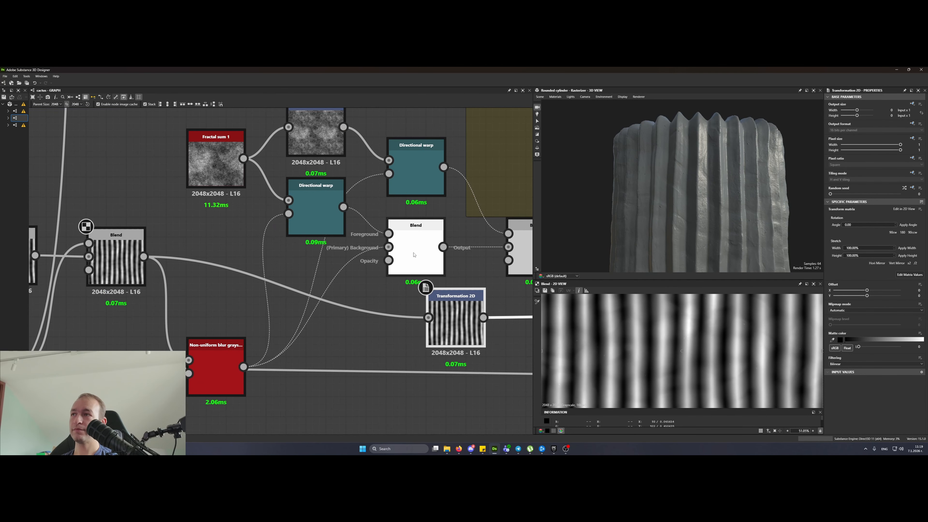
click(414, 255)
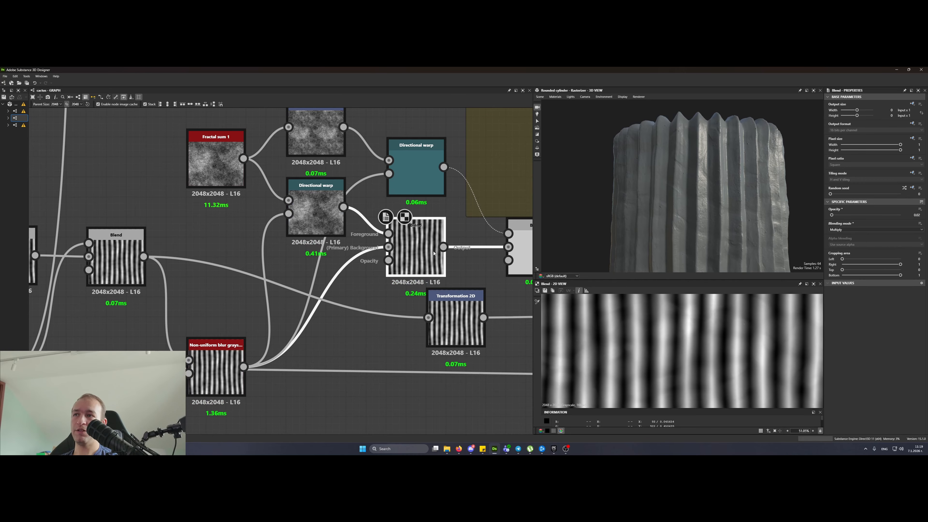
scroll(662, 237, up, 5)
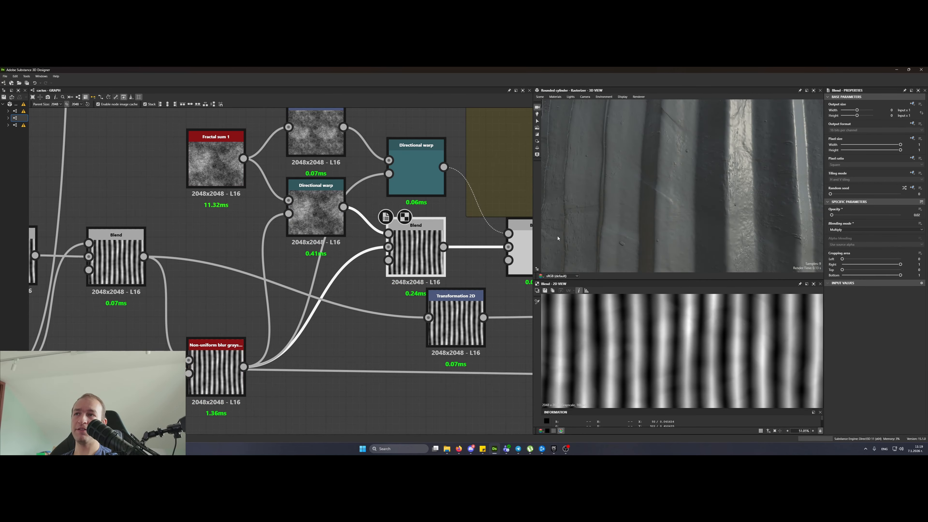
- Feed the Multiply Blend into Transformation 2D, comparing the cactus against the Histogram scan Blend as its input
drag(443, 247, 428, 317)
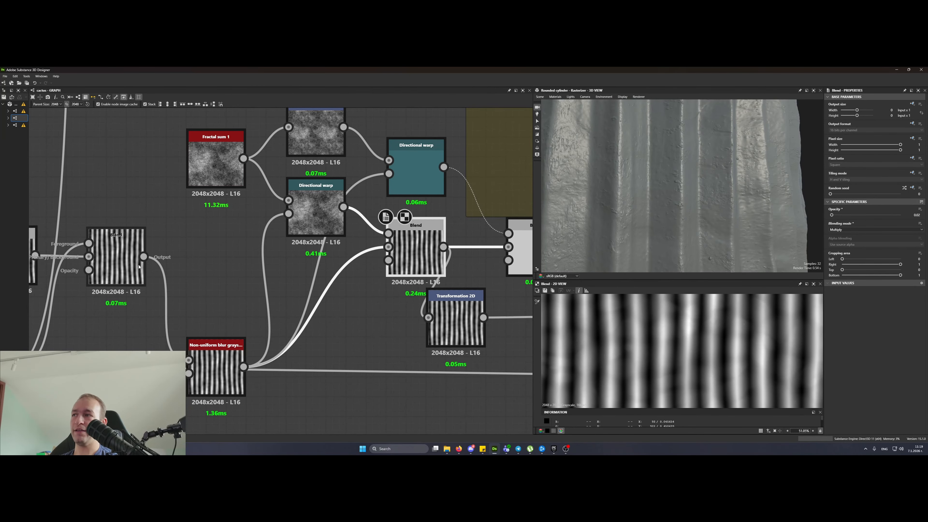
drag(144, 256, 428, 317)
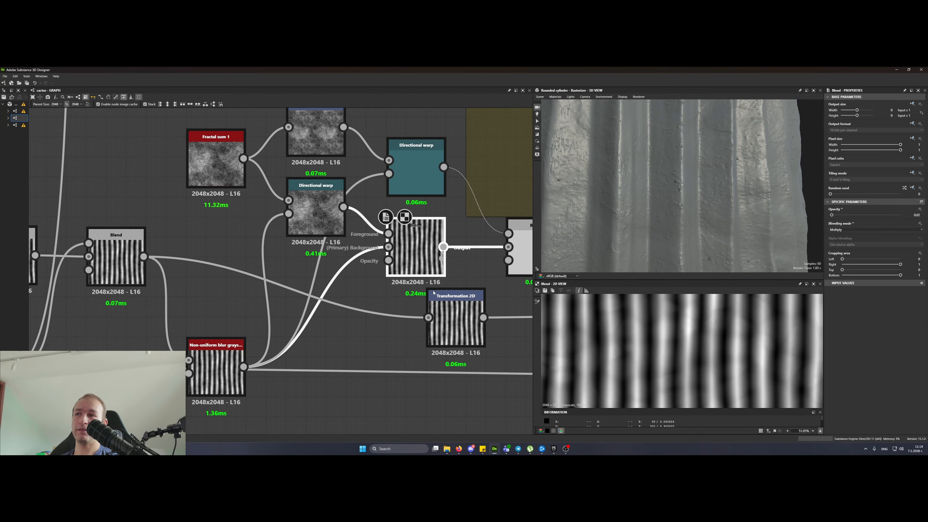
drag(443, 247, 428, 317)
- Preview Fractal sum 1 and the Transformation 2D it feeds
middle_drag(203, 250, 227, 285)
double_click(241, 192)
middle_drag(242, 191, 296, 232)
scroll(319, 307, up, 2)
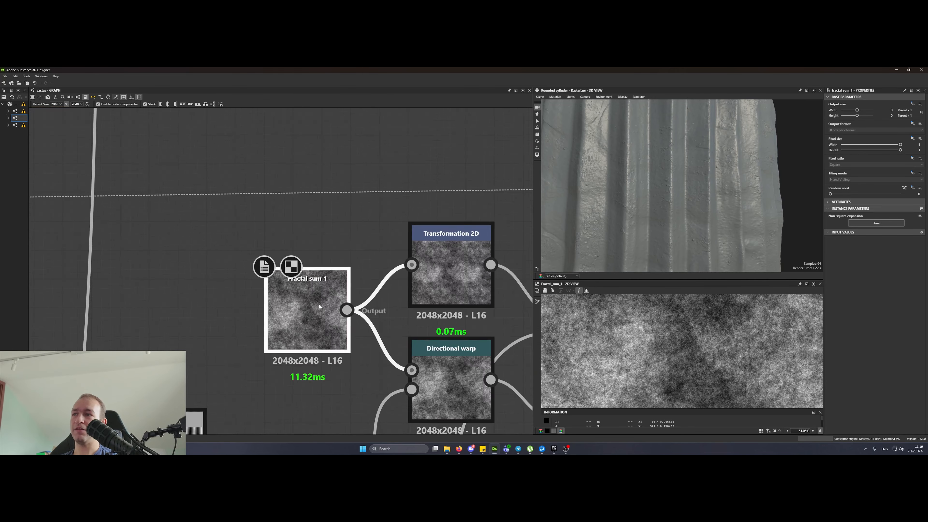
scroll(319, 307, up, 1)
middle_drag(319, 306, 267, 252)
double_click(438, 228)
middle_drag(438, 229, 302, 195)
scroll(259, 173, down, 2)
- Preview the Directional warp below the fractal's Transformation 2D, enlarge its 2D result, and compare it with Fractal sum 1
click(289, 275)
double_click(290, 275)
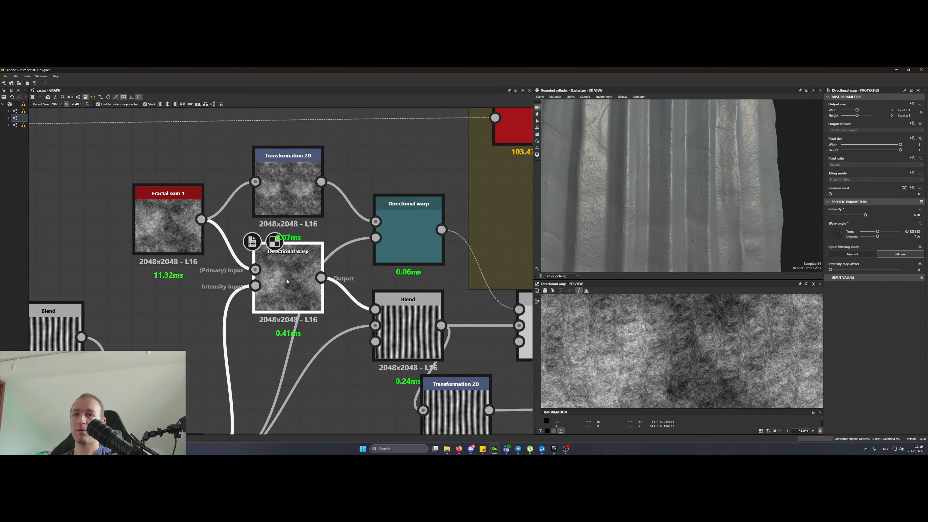
middle_drag(289, 275, 342, 207)
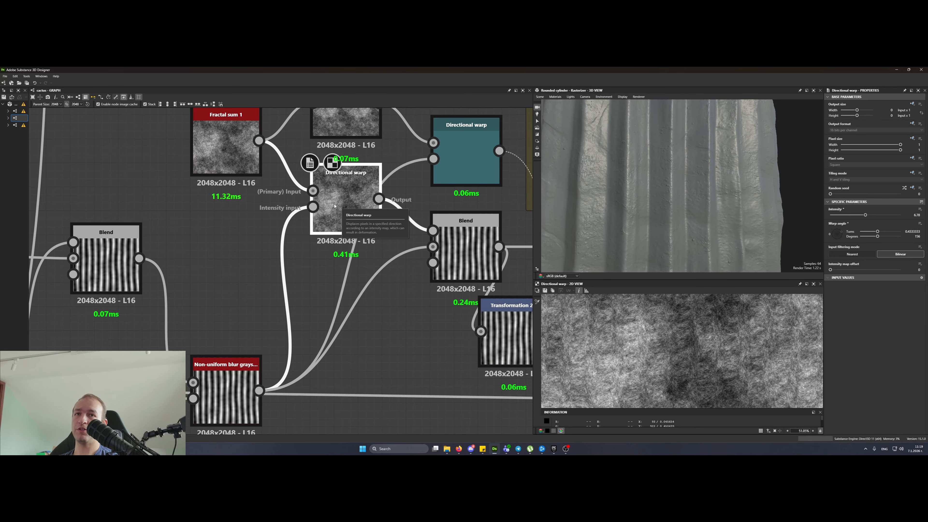
scroll(710, 353, up, 5)
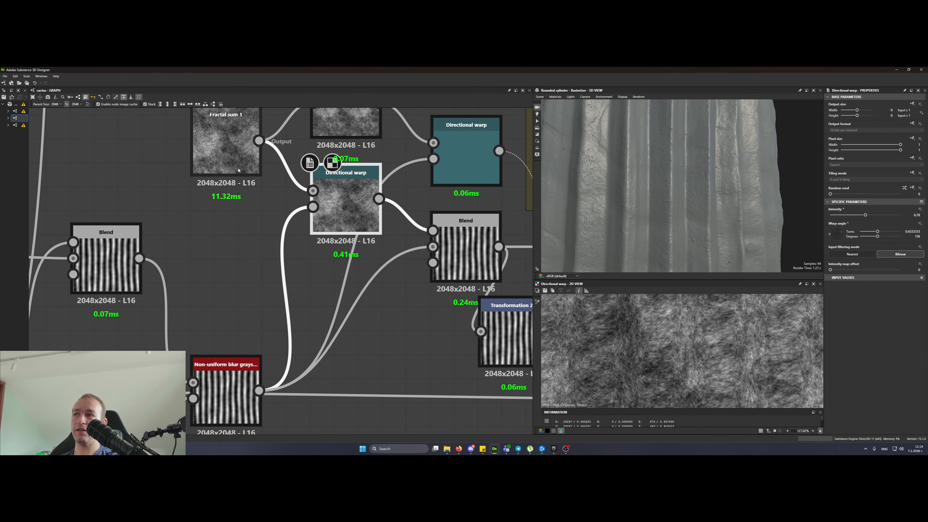
double_click(234, 148)
double_click(340, 193)
- Open Non-uniform blur grayscale, which drives the Directional warp's intensity, and shift the node slightly up toward its neighbours
scroll(377, 140, down, 3)
double_click(323, 255)
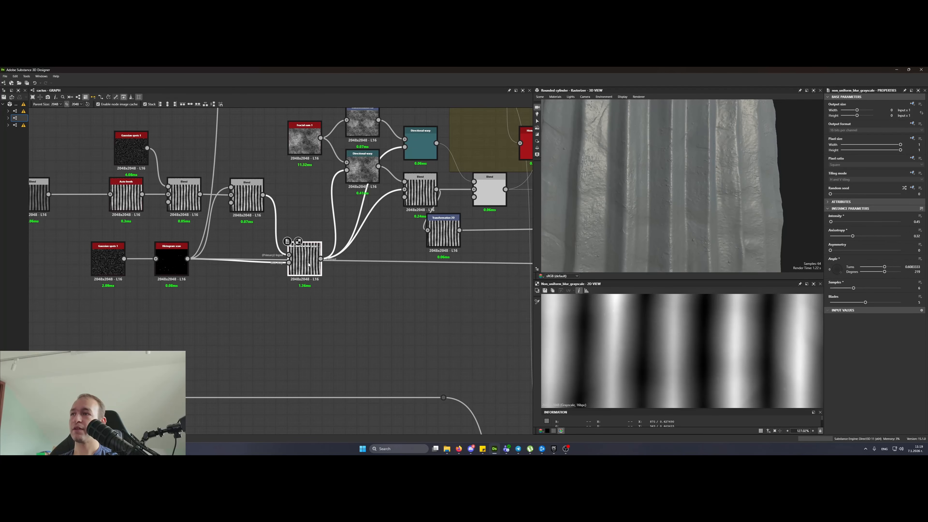
drag(322, 254, 314, 256)
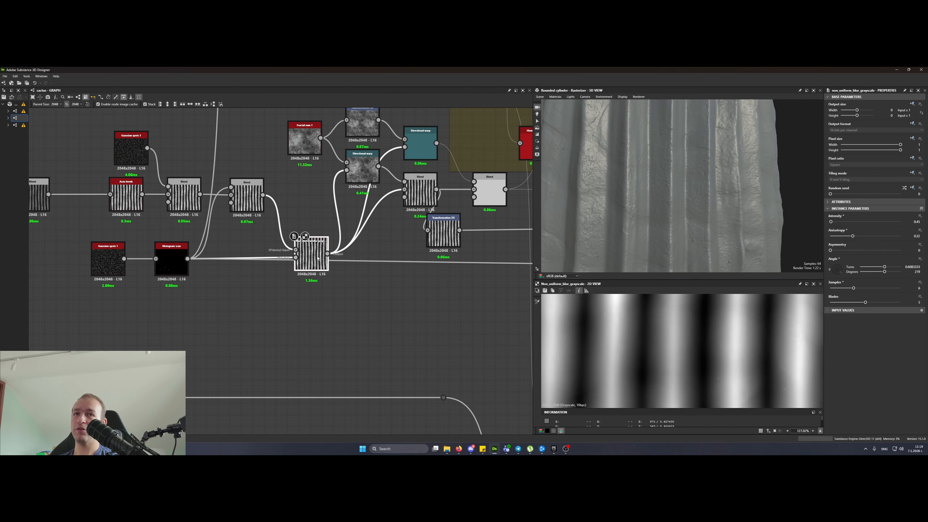
scroll(318, 258, up, 5)
scroll(343, 300, down, 3)
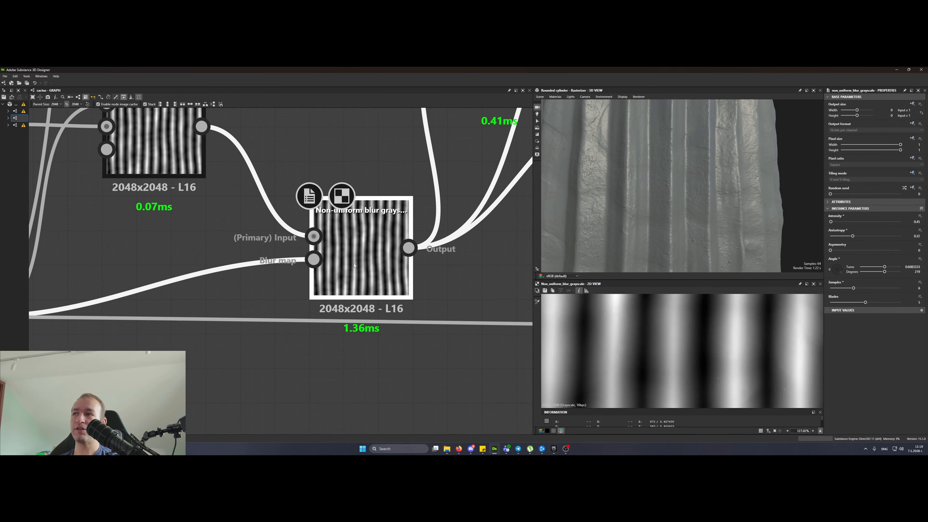
- Preview the Histogram scan used as the blur map and compare it with the Non-uniform blur grayscale result
scroll(92, 320, up, 3)
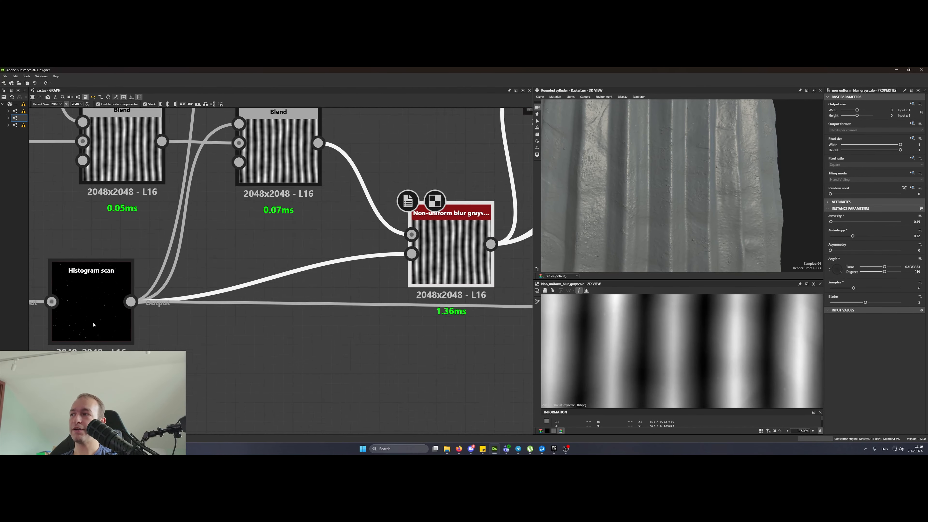
double_click(82, 312)
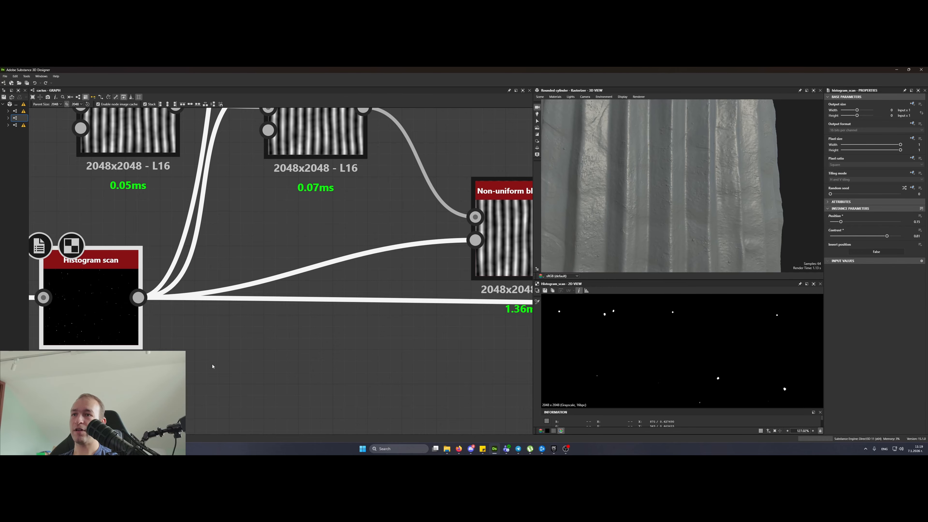
scroll(212, 367, down, 2)
double_click(424, 277)
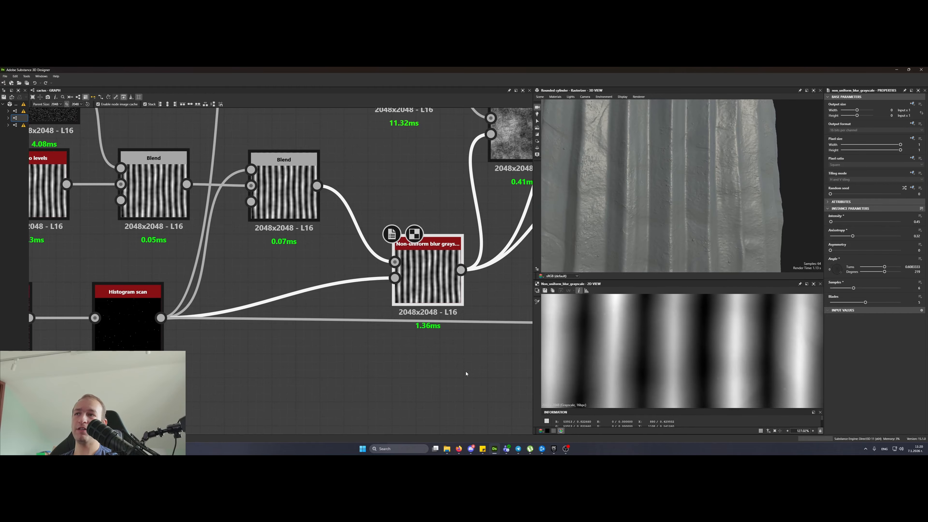
- Return to the Directional warp that takes Fractal sum 1 and the blurred ribs, and preview it
middle_drag(465, 373, 249, 405)
scroll(310, 216, down, 3)
scroll(335, 221, up, 3)
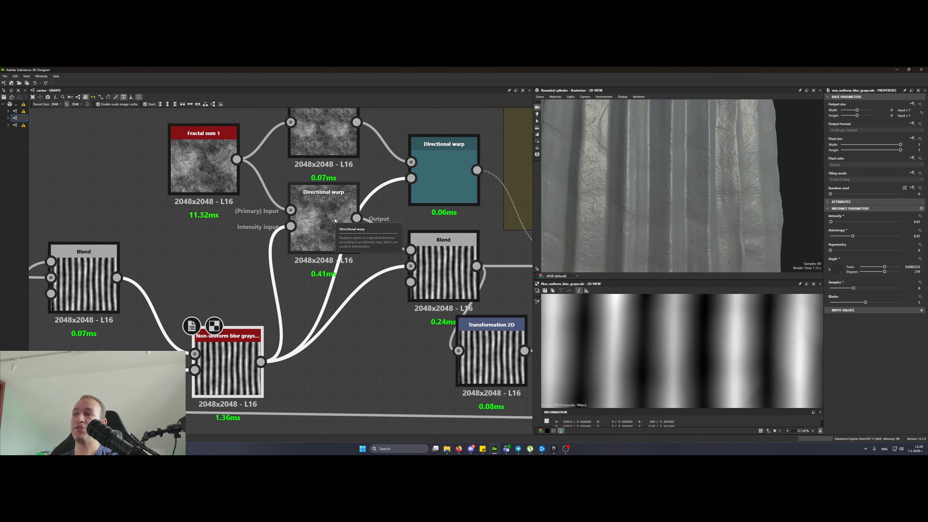
double_click(335, 220)
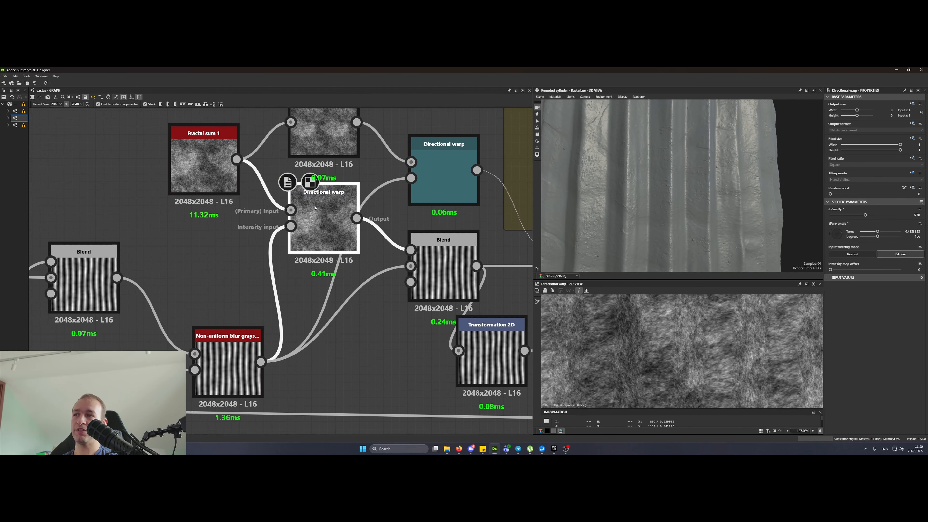
- Move the Multiply Blend lower and closer to the Transformation 2D it feeds, and preview both nodes' rib patterns
drag(439, 278, 421, 312)
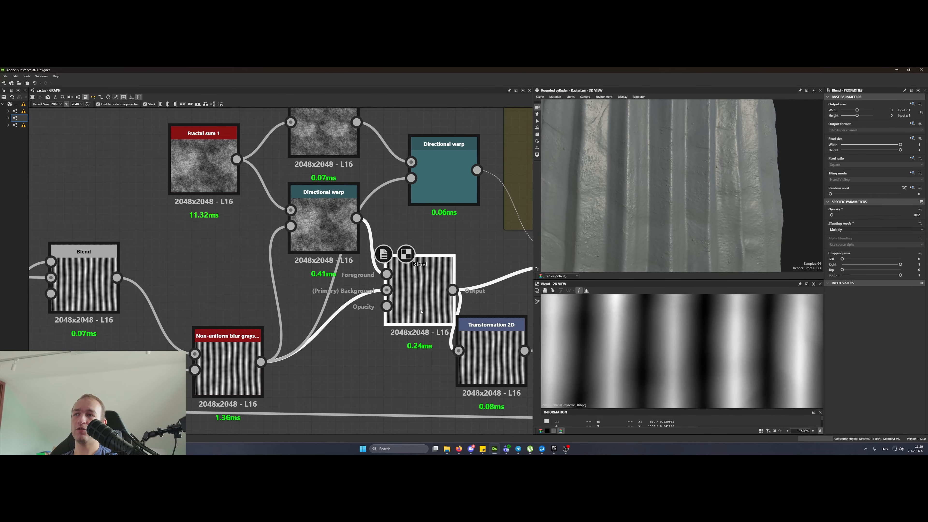
middle_drag(473, 335, 295, 296)
click(295, 296)
scroll(303, 304, down, 3)
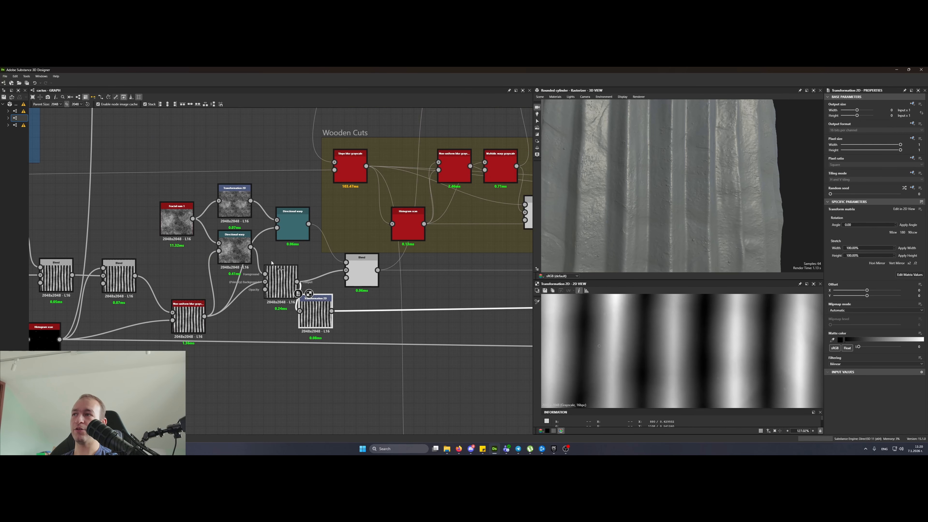
- Preview the second Directional warp, shift the fractal's Transformation 2D slightly up, and compare the warp with the first Directional warp
scroll(271, 262, up, 3)
click(290, 229)
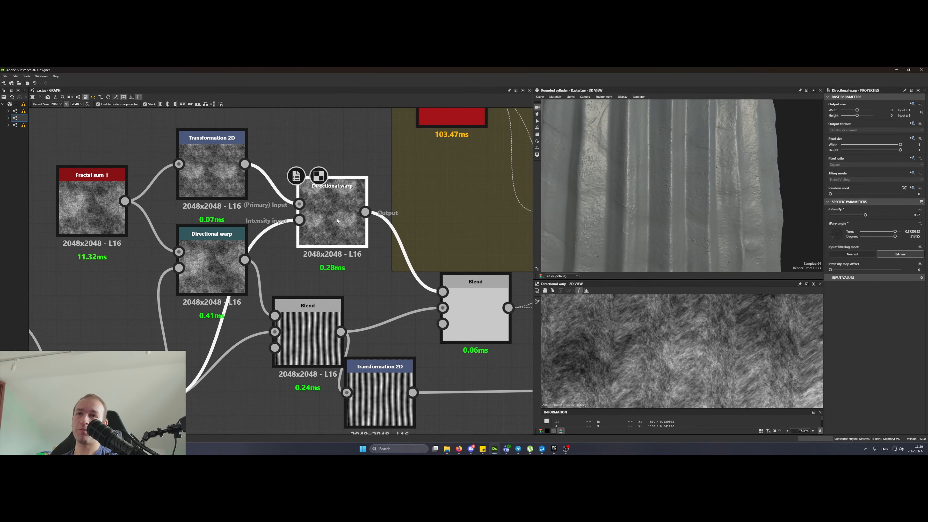
drag(212, 164, 212, 141)
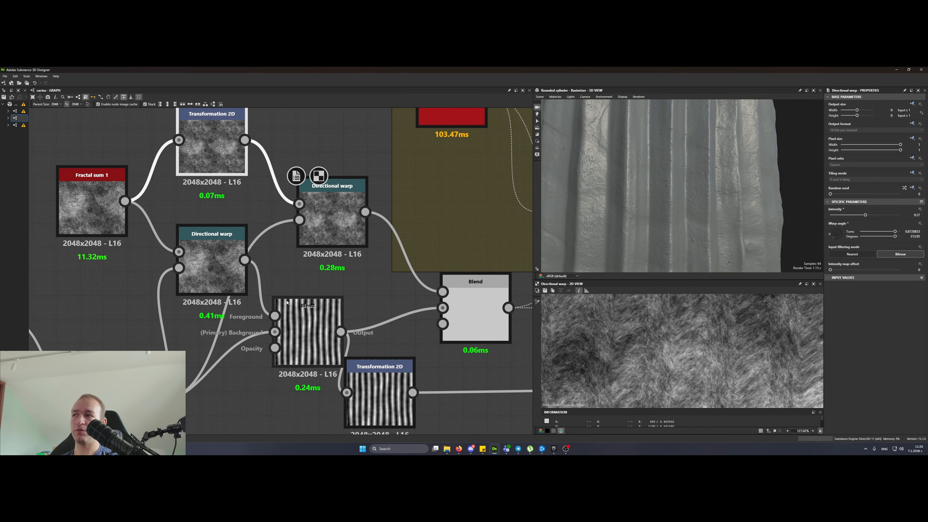
double_click(209, 267)
double_click(326, 221)
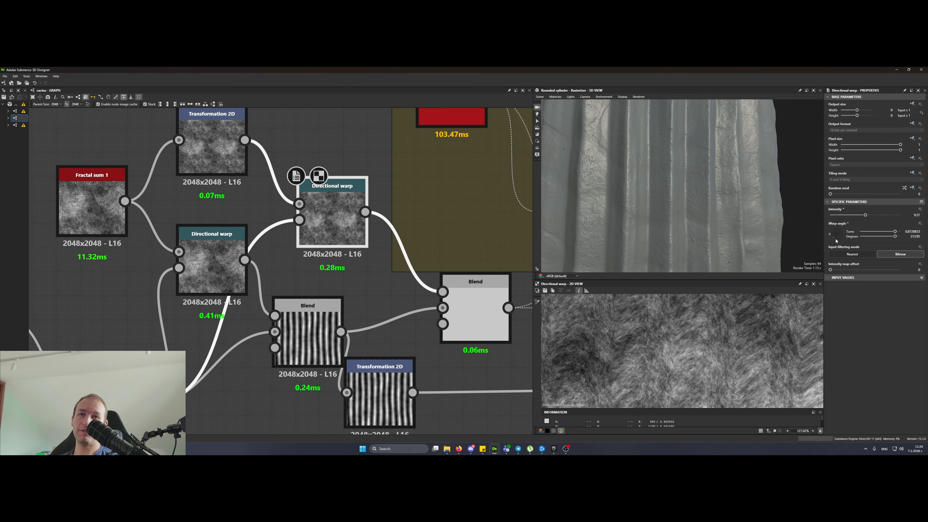
- Preview the Overlay Blend that combines the second Directional warp with the ribs, and align it beside the Multiply Blend
middle_drag(470, 336, 368, 292)
double_click(369, 291)
drag(368, 291, 344, 315)
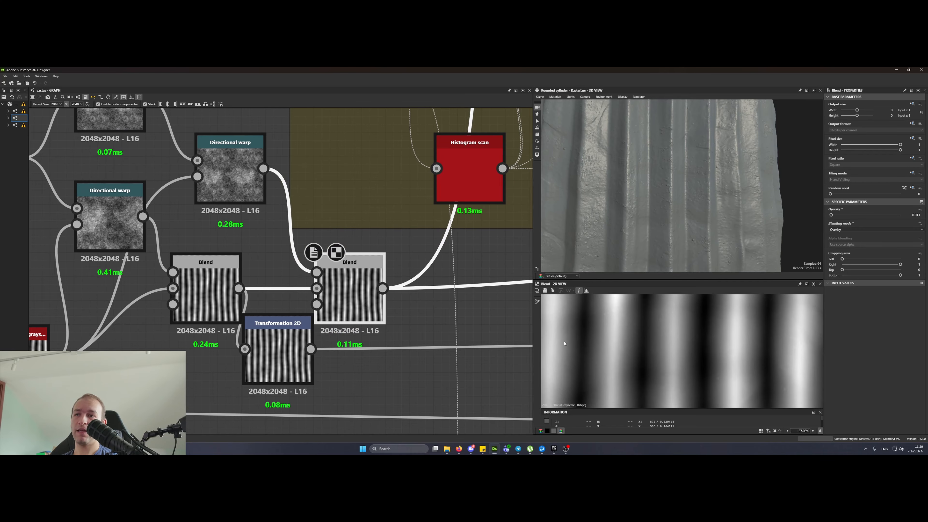
- Move the Transformation 2D node beyond the overlay Blend and feed its input from that Blend's output
drag(279, 360, 471, 347)
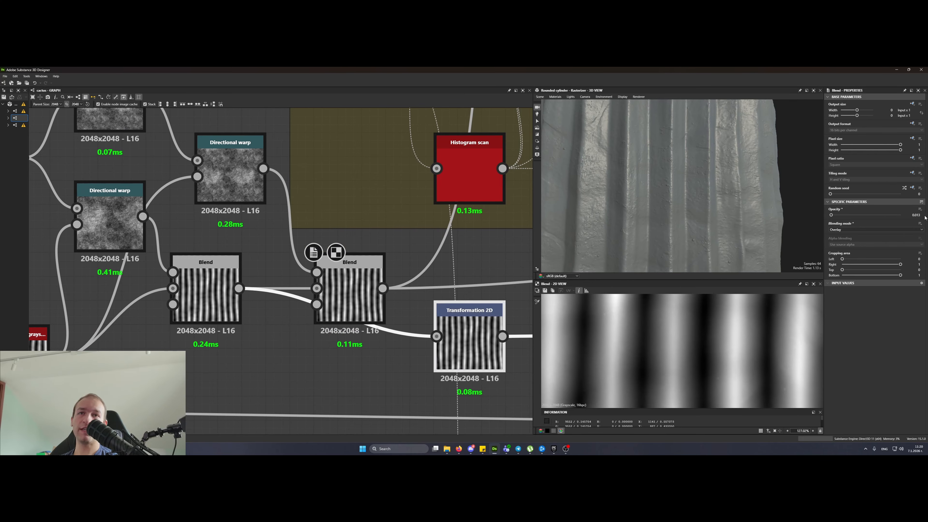
drag(382, 288, 436, 337)
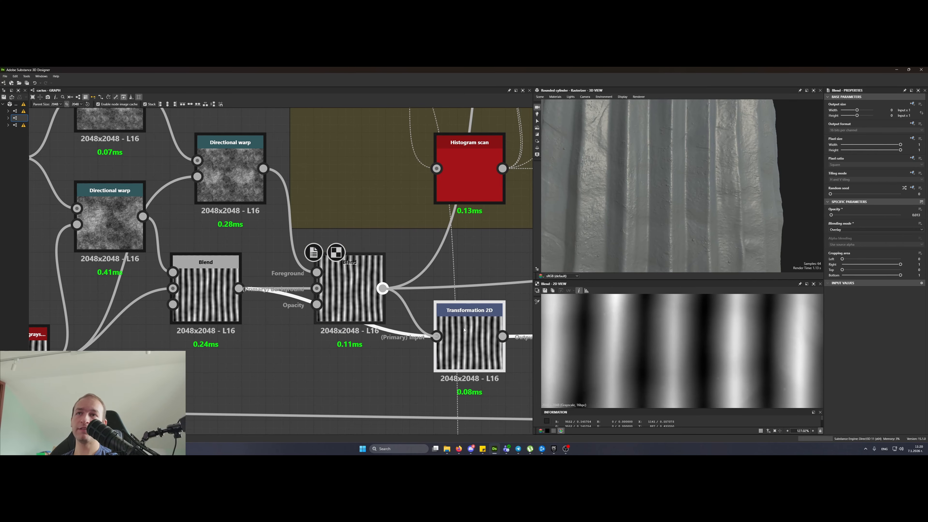
click(469, 344)
scroll(678, 211, up, 3)
scroll(676, 209, up, 3)
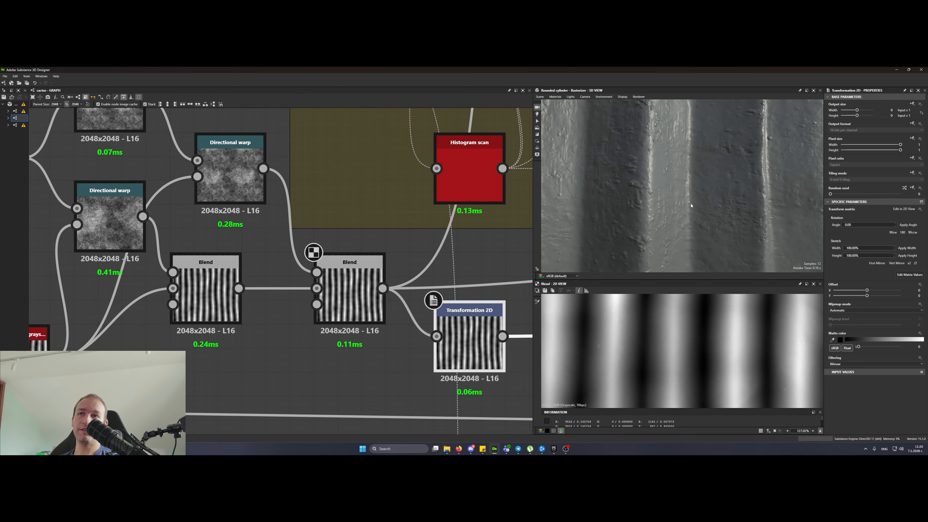
click(364, 279)
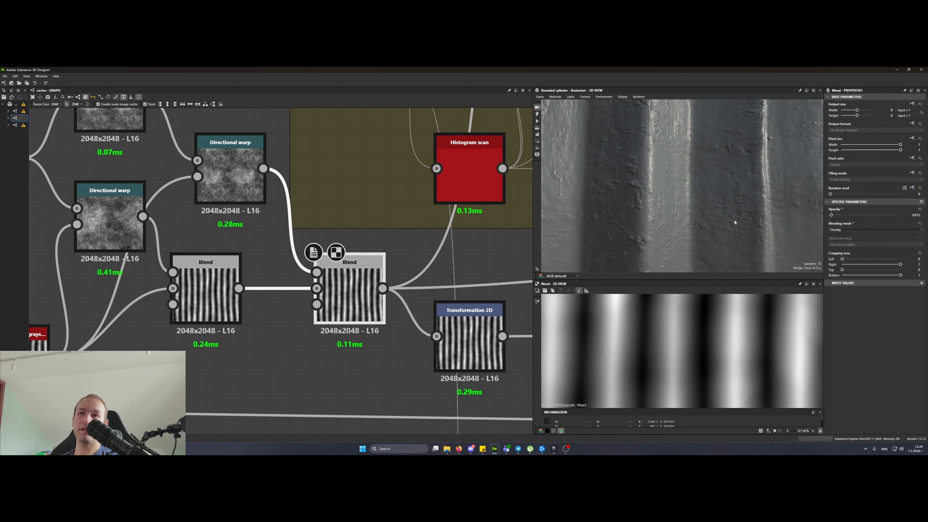
drag(752, 201, 746, 201)
- Move the Transformation 2D node below the Wooden Cuts frame and feed it from the Blend that merges in the cuts
scroll(388, 283, down, 5)
middle_drag(448, 303, 261, 276)
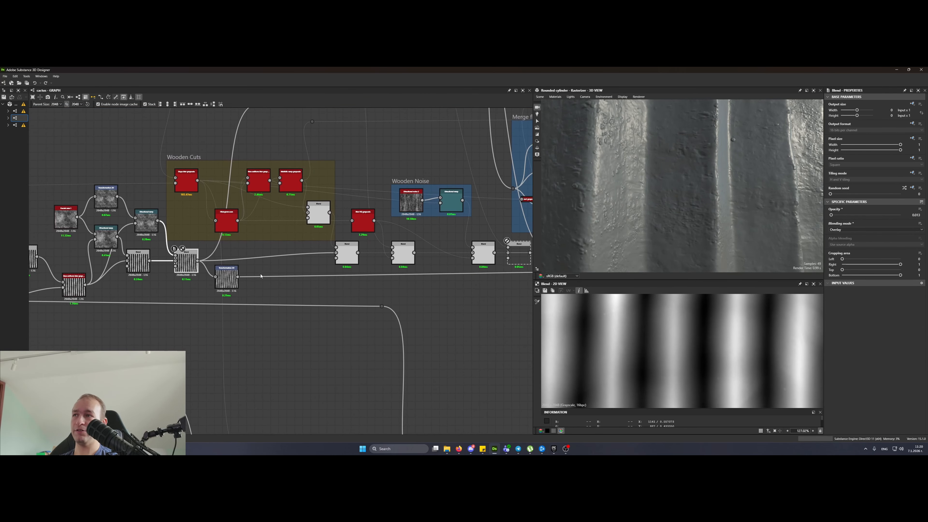
drag(216, 286, 336, 294)
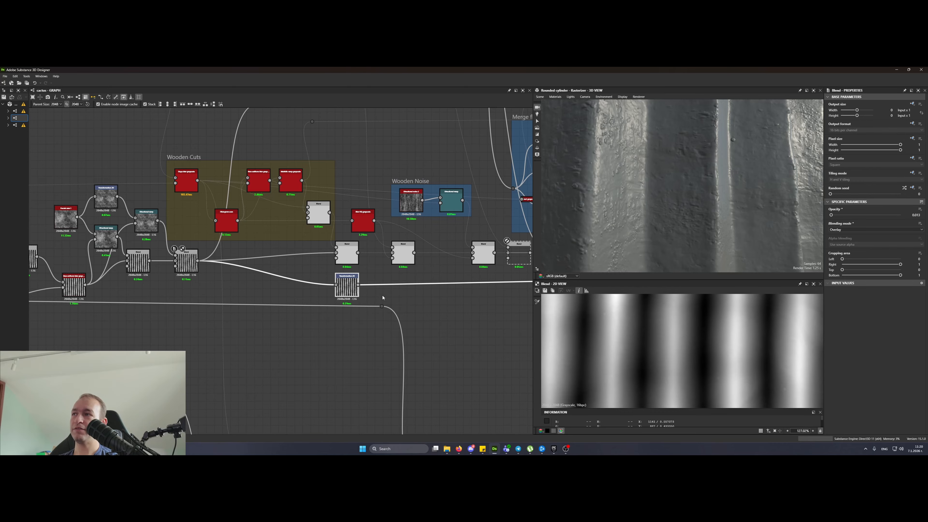
drag(178, 145, 254, 144)
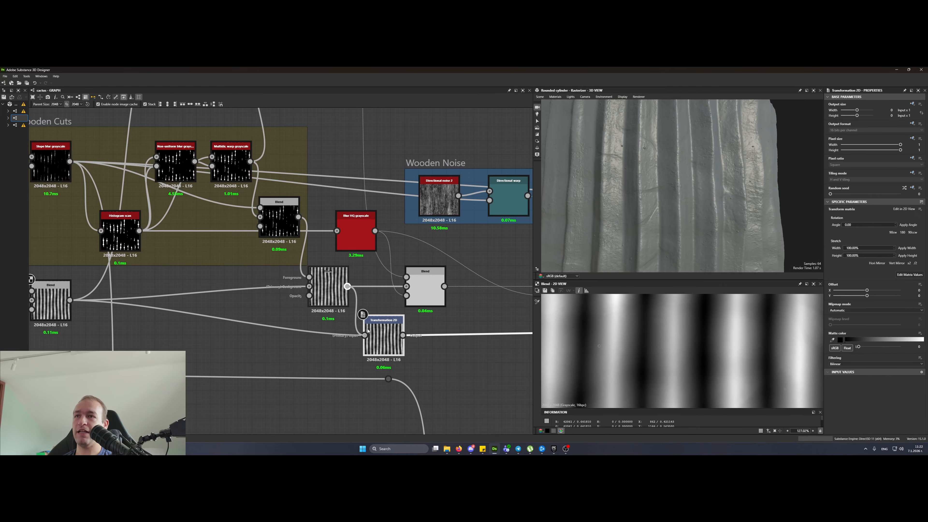
drag(367, 331, 366, 333)
scroll(661, 197, down, 4)
mouse_move(655, 209)
middle_down()
mouse_move(678, 196)
mouse_move(653, 196)
middle_up()
scroll(677, 197, up, 4)
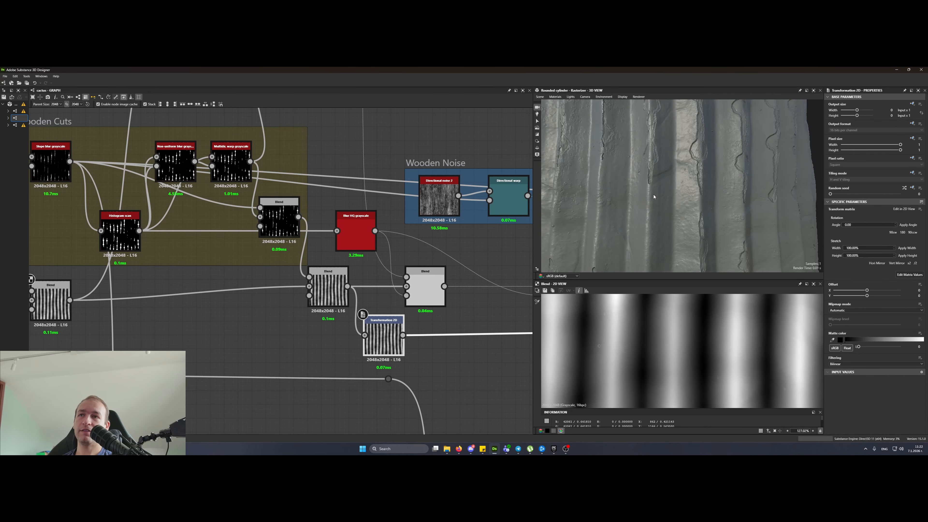
scroll(384, 349, down, 3)
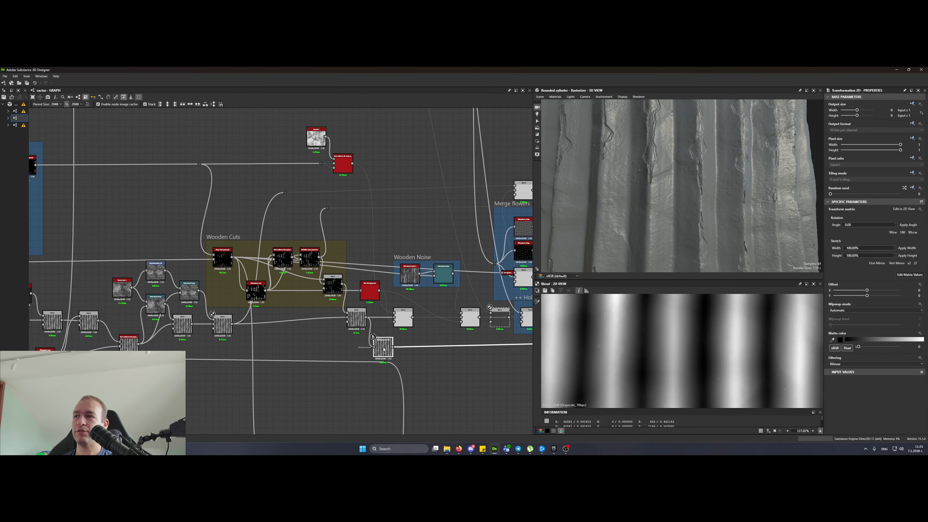
drag(383, 349, 388, 354)
- Examine the vertical holes frame and preview the Histogram Range node that feeds it
middle_drag(307, 345, 297, 323)
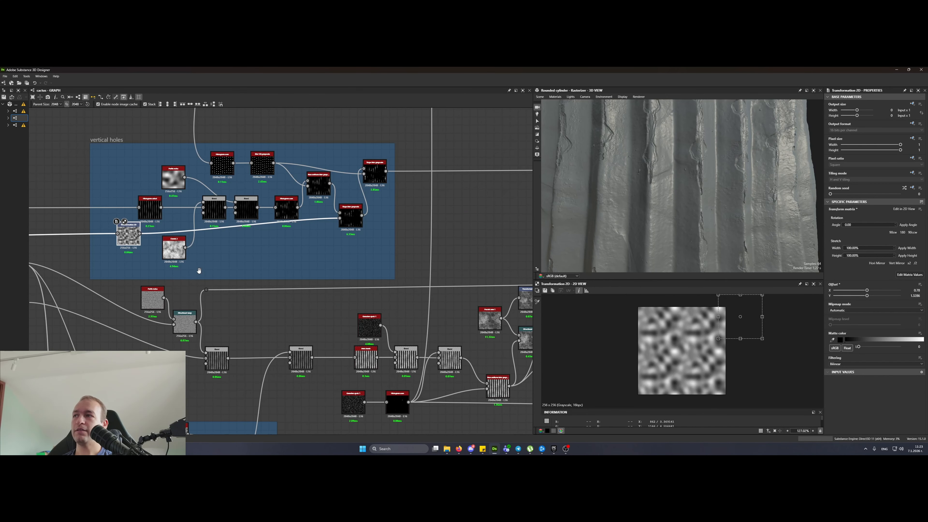
middle_drag(198, 271, 308, 314)
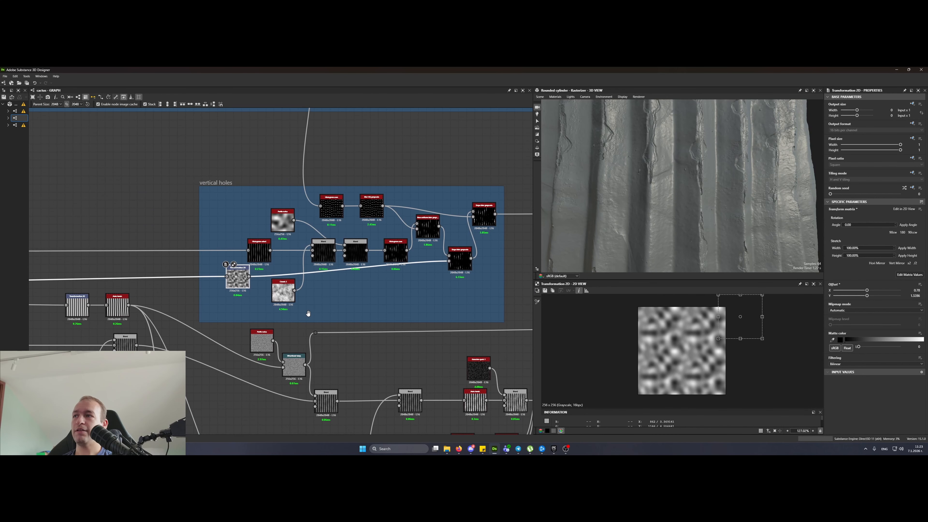
scroll(214, 199, down, 1)
mouse_move(175, 185)
mouse_down()
mouse_move(456, 255)
mouse_move(190, 187)
mouse_up()
scroll(187, 185, up, 4)
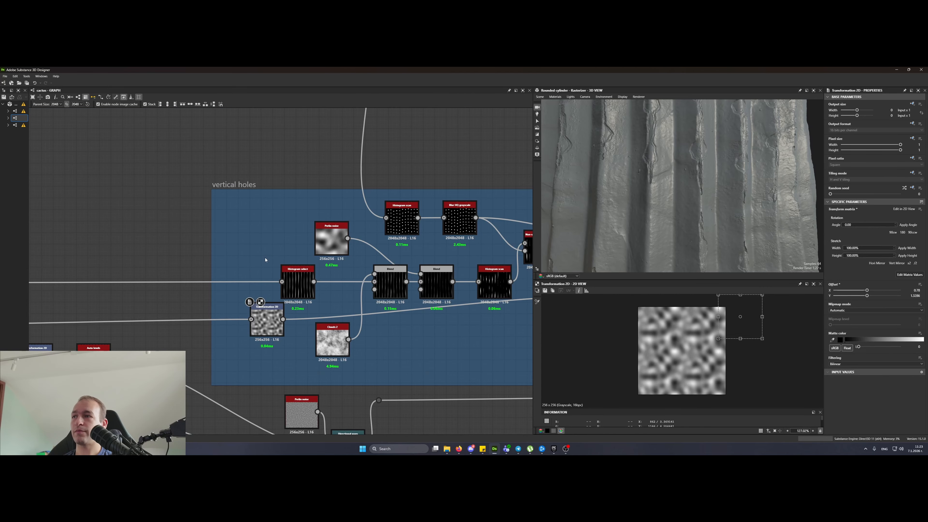
click(253, 239)
scroll(302, 280, down, 4)
middle_drag(264, 239, 540, 212)
scroll(194, 275, up, 4)
double_click(185, 291)
middle_drag(504, 276, 262, 277)
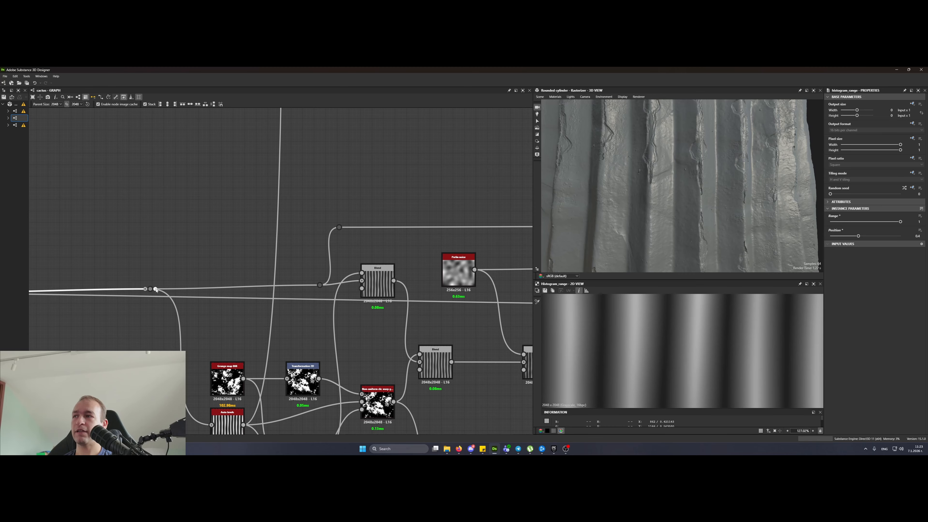
- Preview the Histogram Select node in the vertical holes frame and examine its settings
scroll(304, 270, down, 4)
scroll(519, 256, up, 7)
double_click(366, 264)
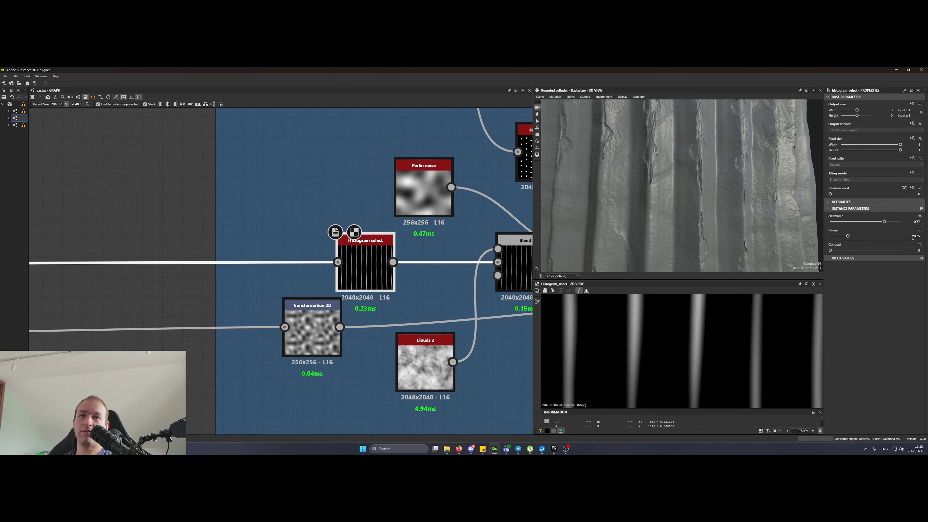
middle_drag(408, 223, 344, 220)
scroll(683, 204, down, 4)
scroll(683, 203, up, 2)
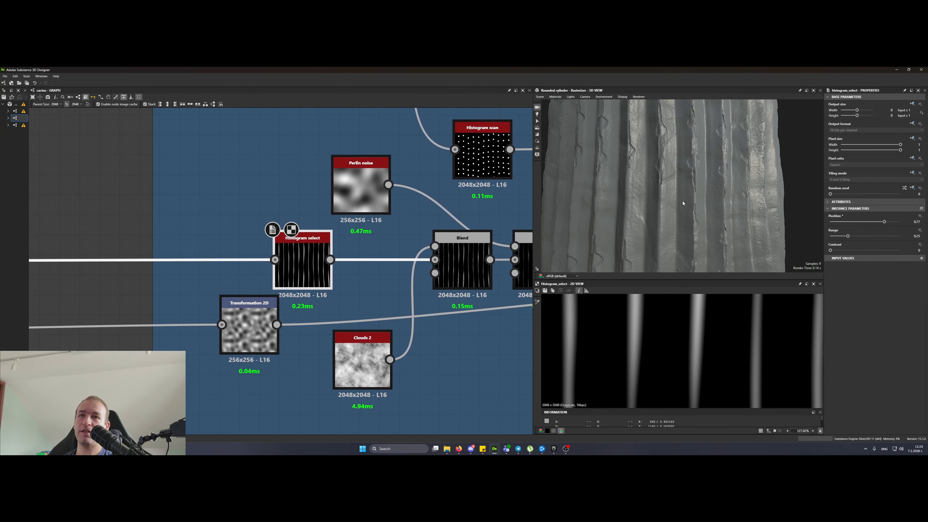
- Try a range of 0.51 and a position of 0.62 on the Histogram Select node, undoing each change
drag(683, 203, 674, 208)
click(865, 237)
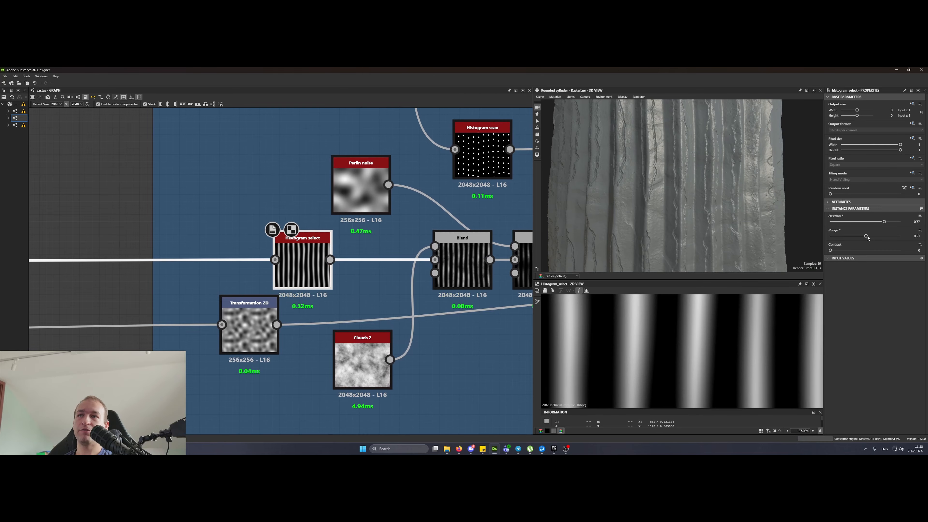
scroll(678, 203, down, 4)
scroll(678, 203, up, 1)
scroll(678, 203, up, 4)
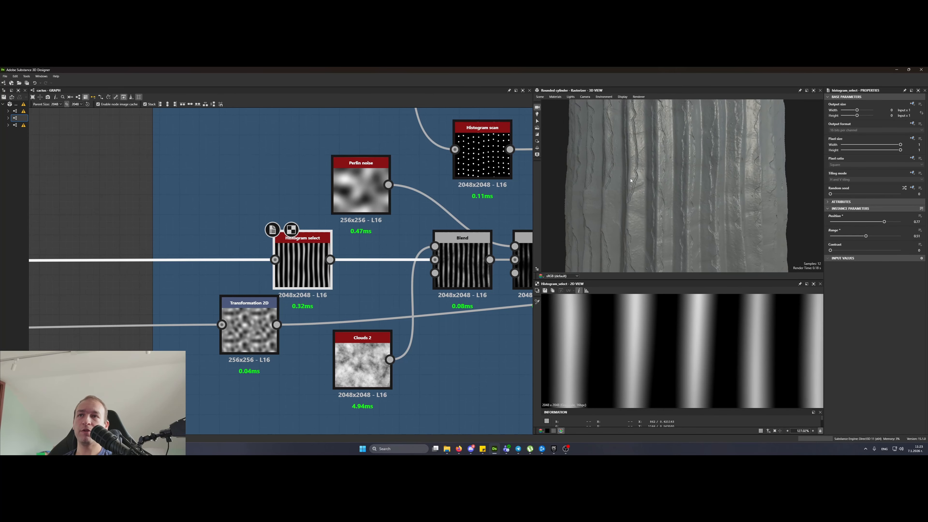
key(ctrl+z)
click(882, 222)
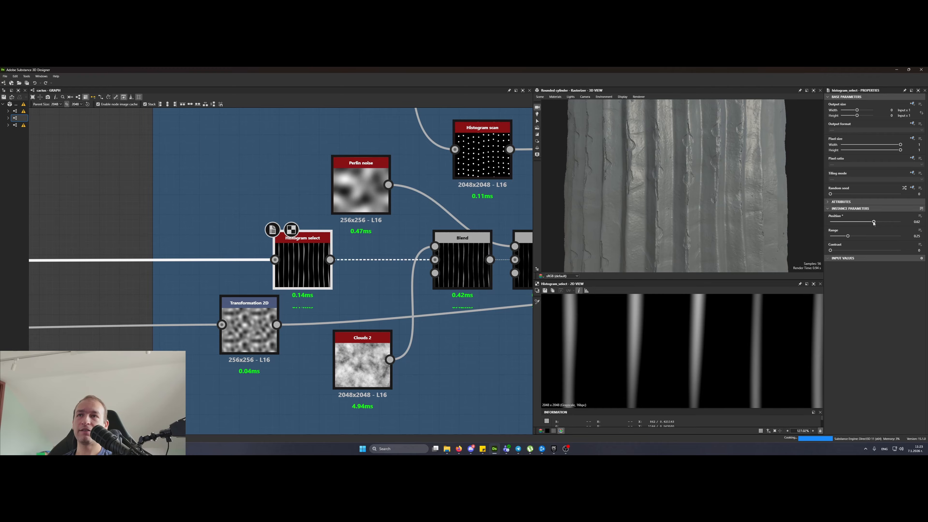
key(ctrl+z)
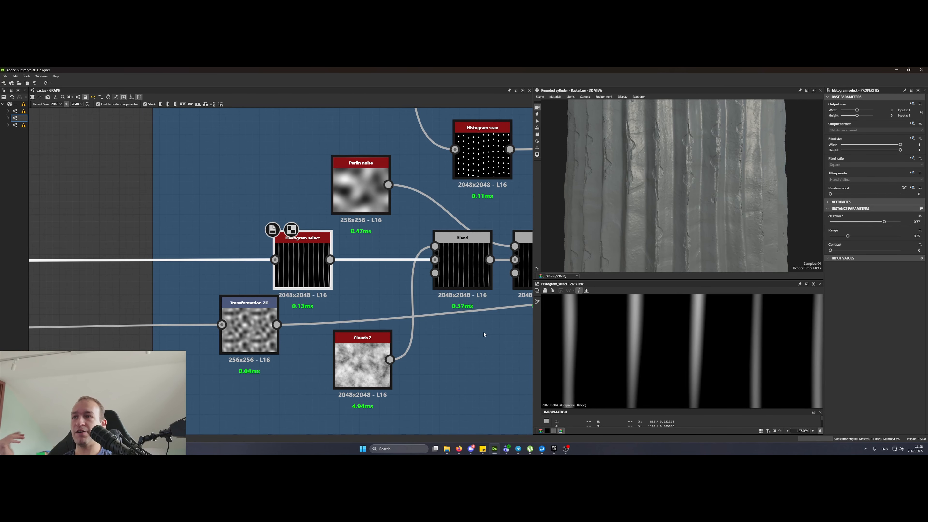
- Preview the Multiply Blend of Histogram Select and Clouds 2, and shift the Histogram Select and Blend nodes closer together
click(474, 270)
scroll(474, 270, up, 1)
middle_drag(475, 271, 328, 264)
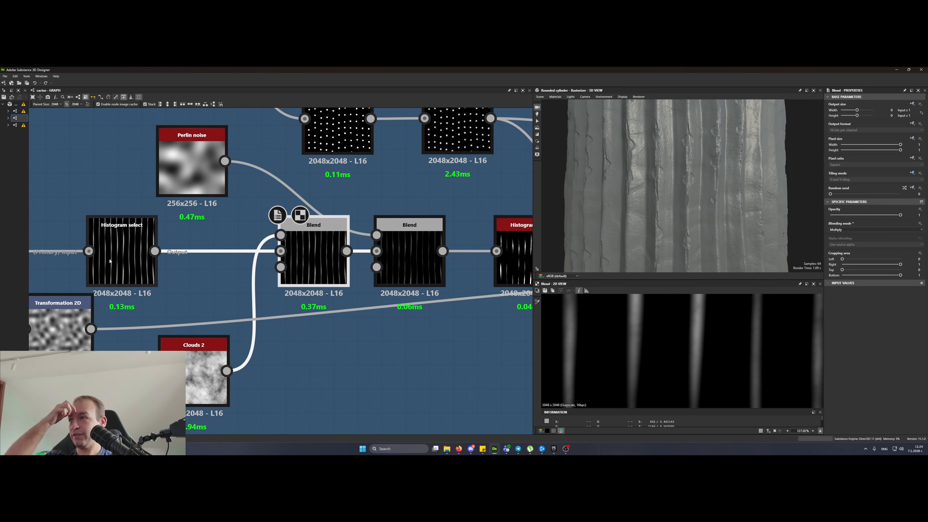
drag(121, 252, 129, 258)
drag(319, 265, 271, 261)
- Preview the Perlin noise node and the second Multiply Blend it feeds, nudging both nodes into a tidier layout
double_click(402, 264)
drag(171, 169, 180, 169)
double_click(180, 168)
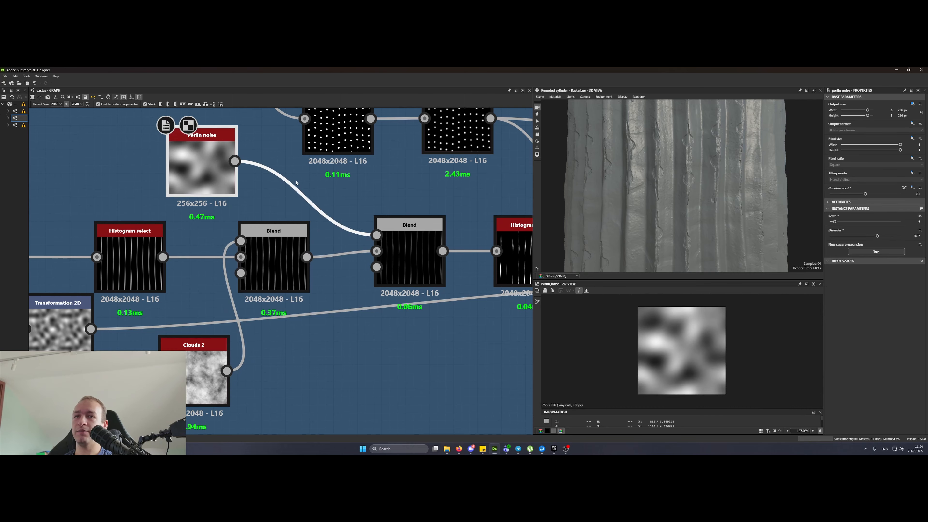
middle_drag(296, 183, 265, 222)
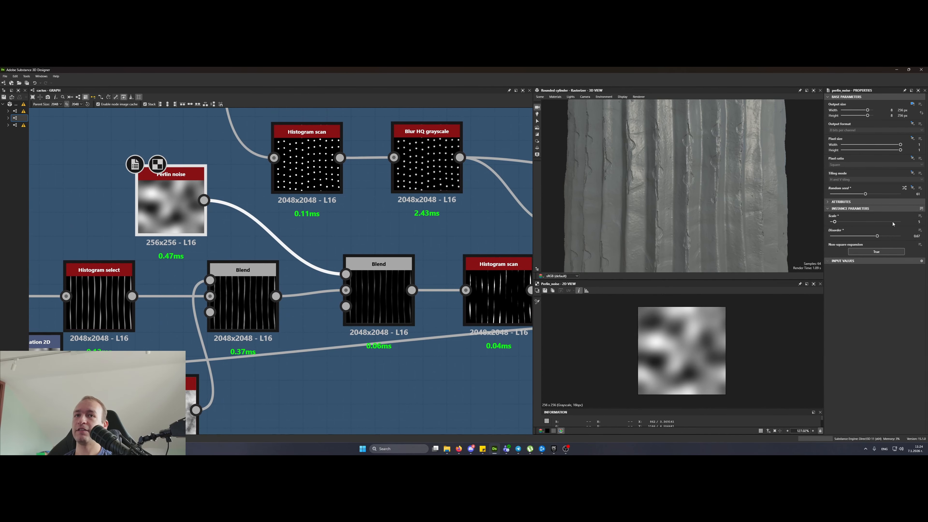
drag(379, 306, 386, 312)
double_click(386, 312)
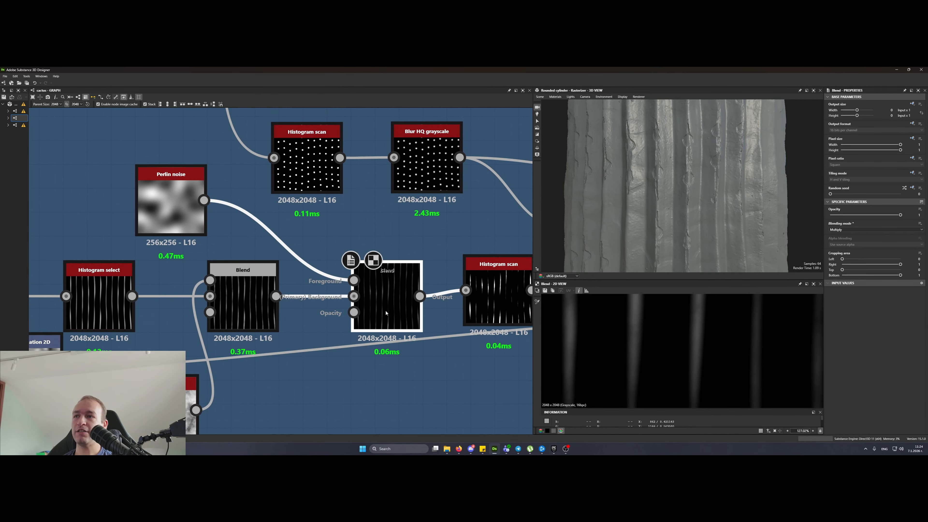
- Preview the Histogram Scan node after the second Multiply Blend and move it closer to that Blend
middle_drag(446, 358, 182, 323)
double_click(240, 271)
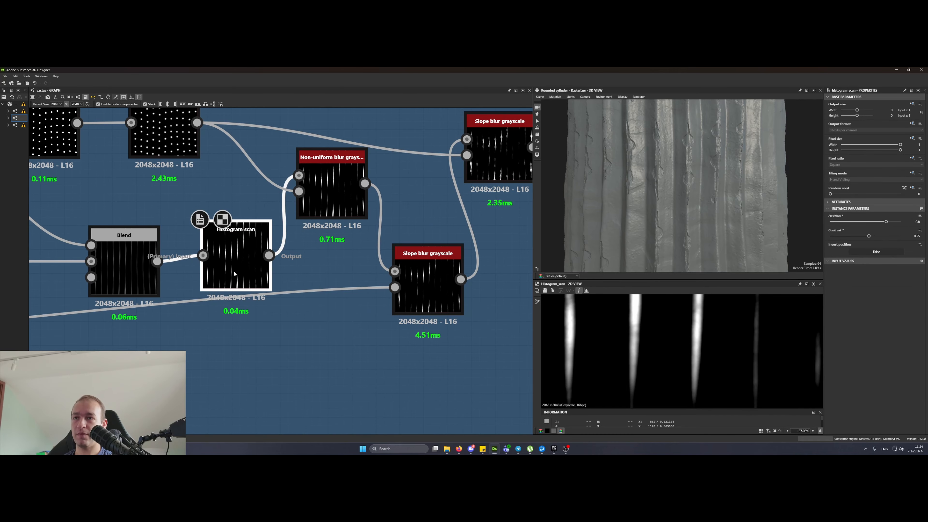
drag(239, 271, 225, 276)
middle_drag(224, 277, 282, 295)
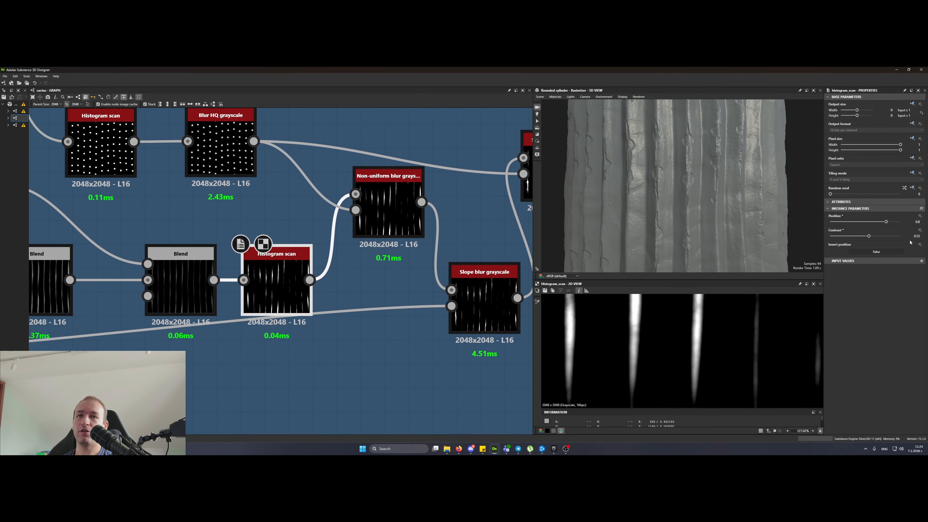
scroll(222, 220, down, 5)
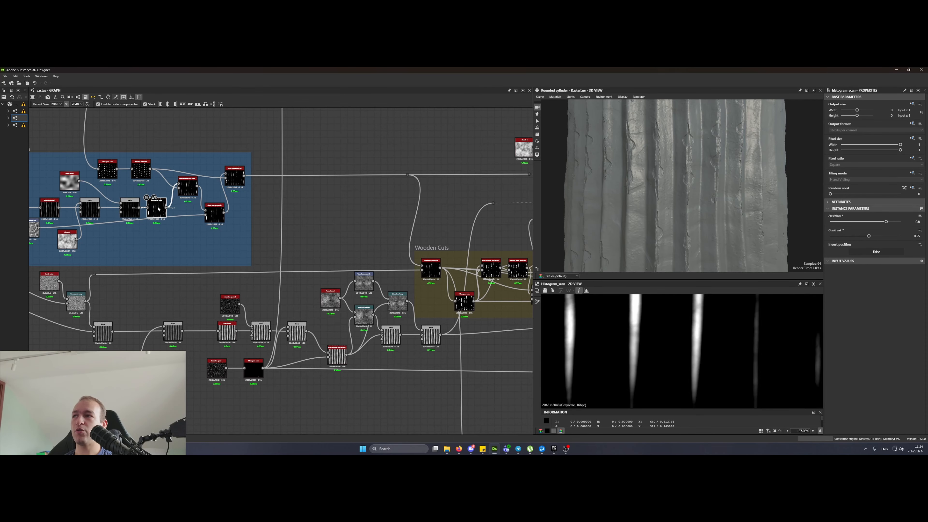
scroll(158, 208, up, 3)
scroll(384, 244, down, 3)
- Try routing the Histogram Scan directly to the vertical holes output link, undoing and redoing it to compare the surface
drag(175, 207, 522, 193)
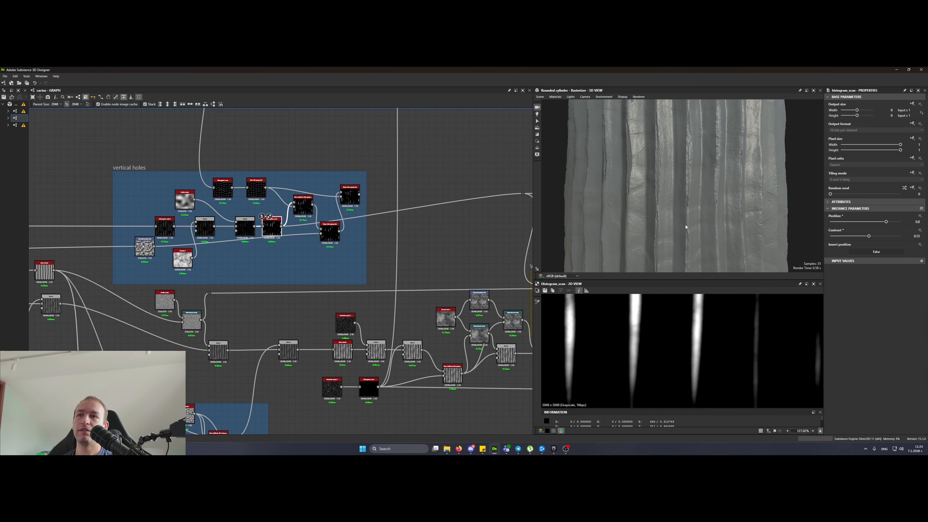
scroll(685, 226, up, 8)
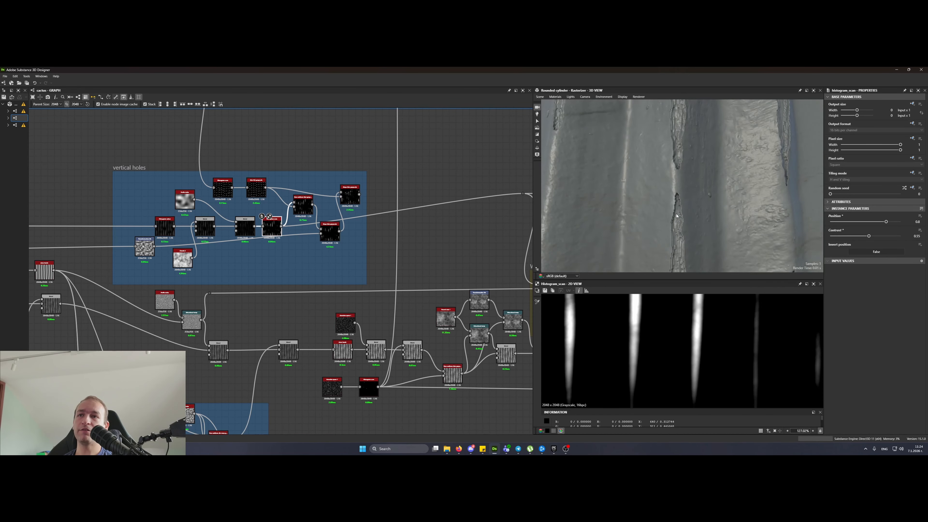
scroll(683, 214, up, 2)
scroll(688, 194, down, 6)
key(ctrl+z)
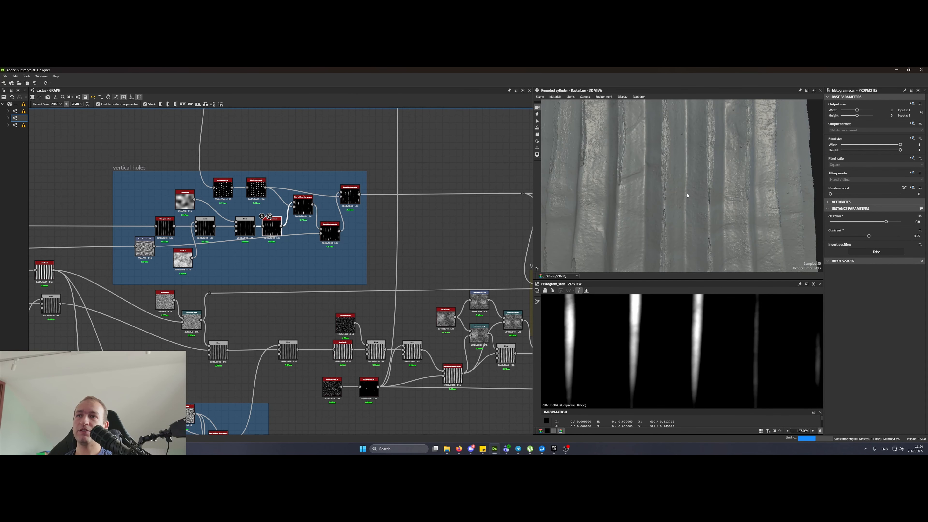
scroll(683, 195, up, 4)
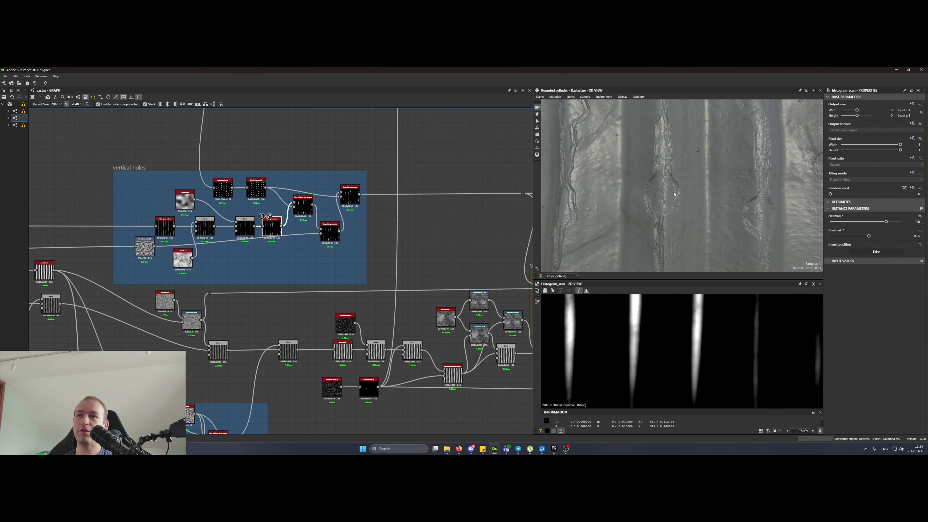
key(ctrl+y)
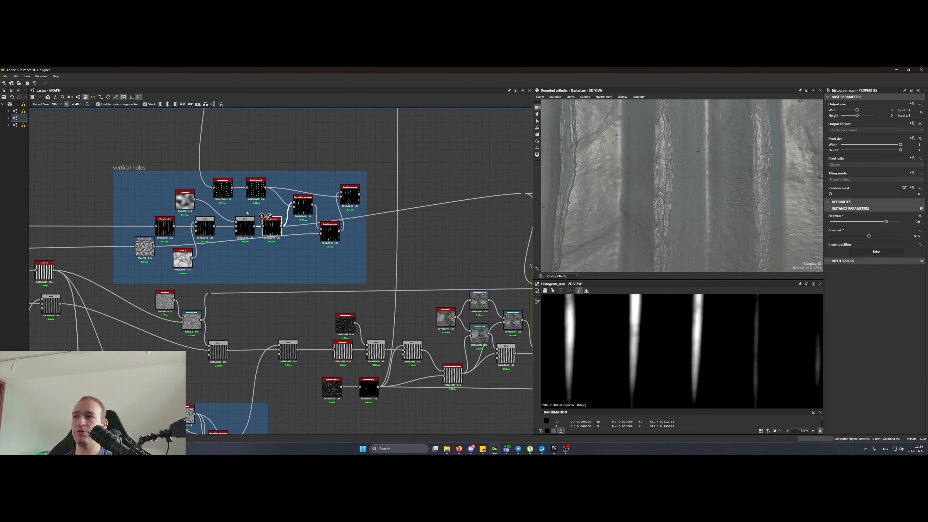
- Preview the Non-uniform Blur Grayscale node in the vertical holes frame
scroll(253, 186, up, 3)
double_click(348, 231)
scroll(289, 327, down, 6)
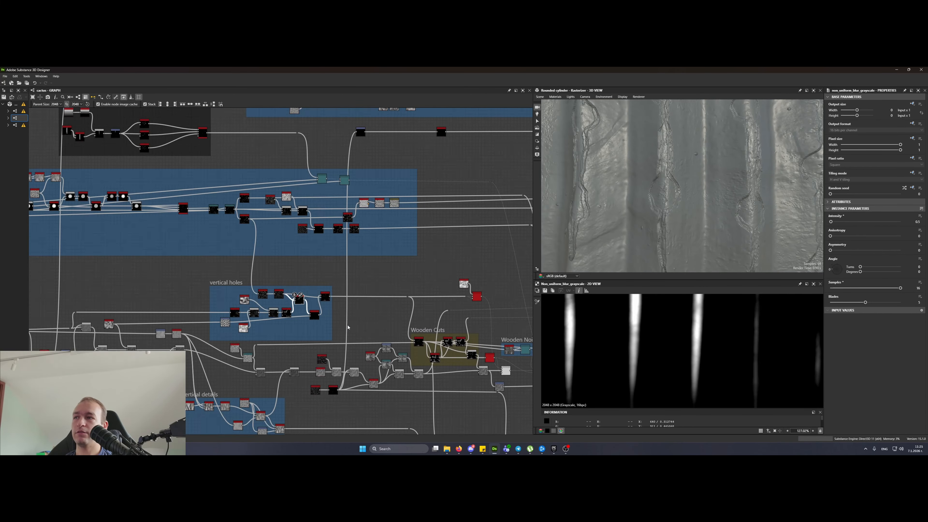
- Go to the Flowers frame and preview its starting Shape node with its settings
middle_drag(165, 252, 312, 275)
scroll(152, 202, up, 3)
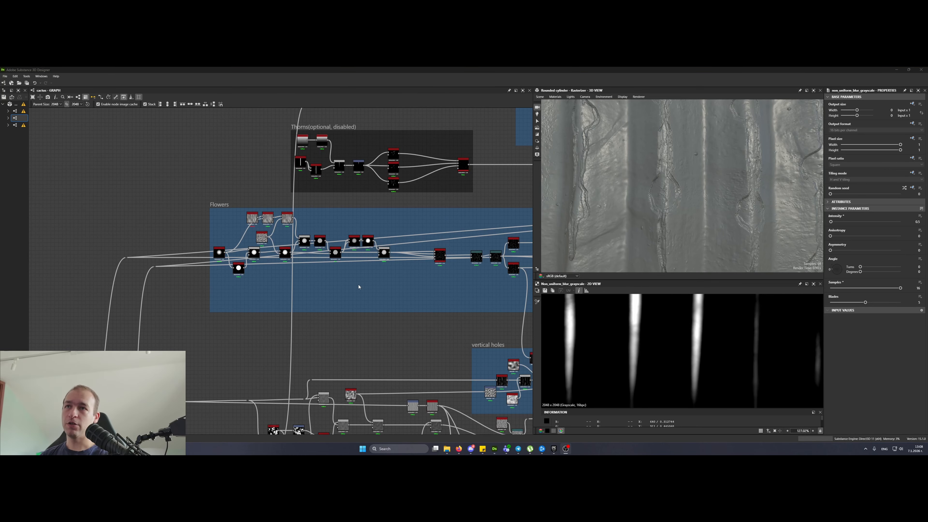
middle_drag(284, 262, 327, 246)
scroll(238, 223, up, 8)
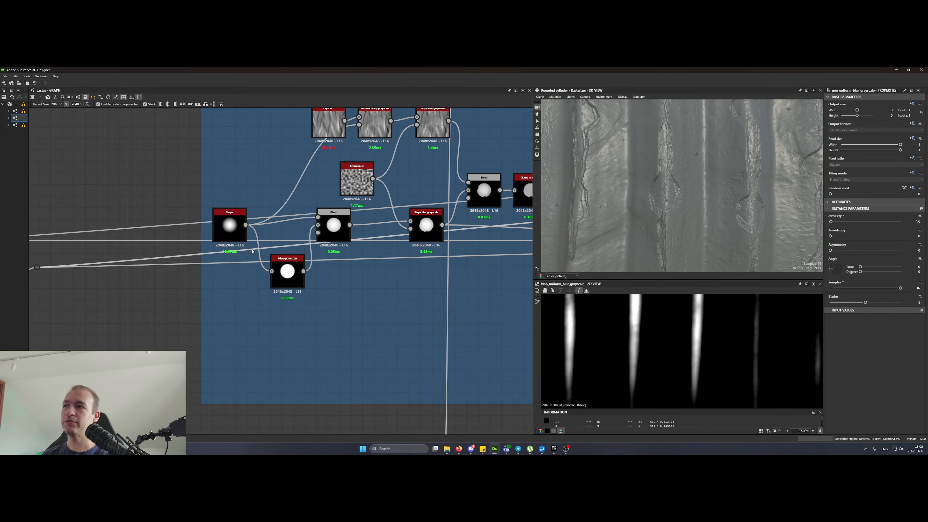
click(219, 210)
double_click(218, 211)
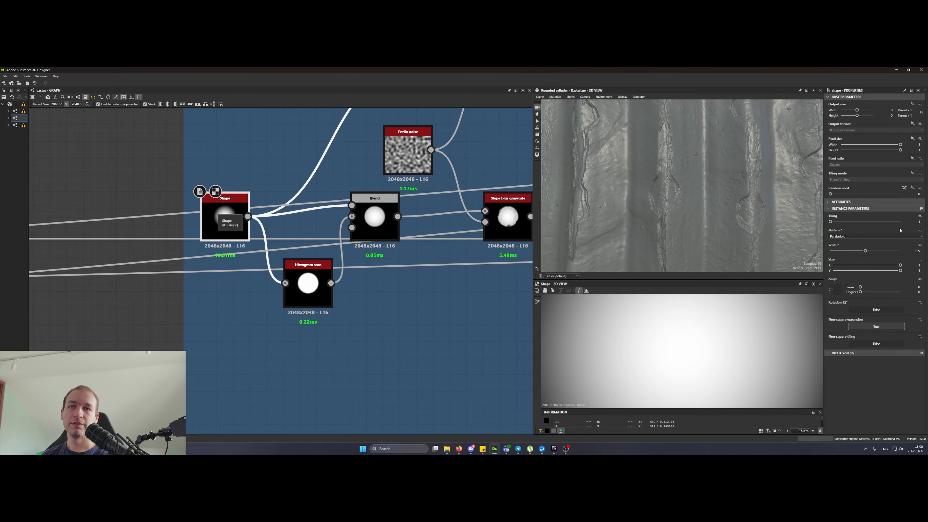
- Check the Shape node's pattern options, keep Paraboloid, and preview the Histogram Scan node fed by it
click(842, 237)
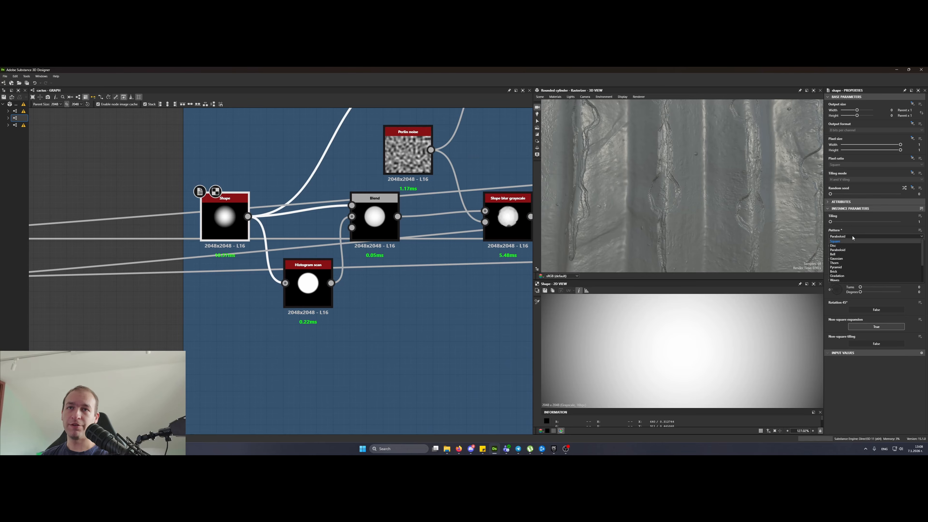
click(844, 250)
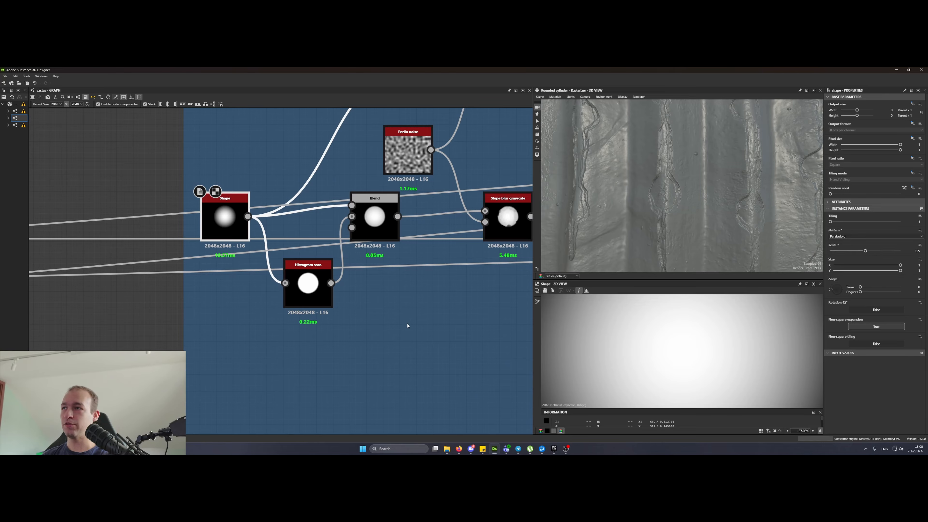
scroll(379, 320, up, 1)
double_click(276, 331)
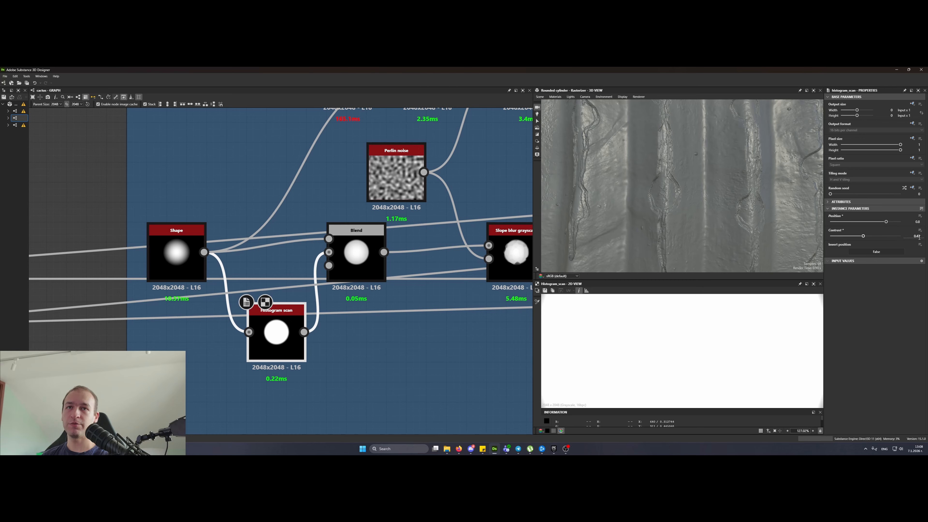
- Preview the Multiply Blend after the Shape node and compare its full image with the original Shape
double_click(342, 259)
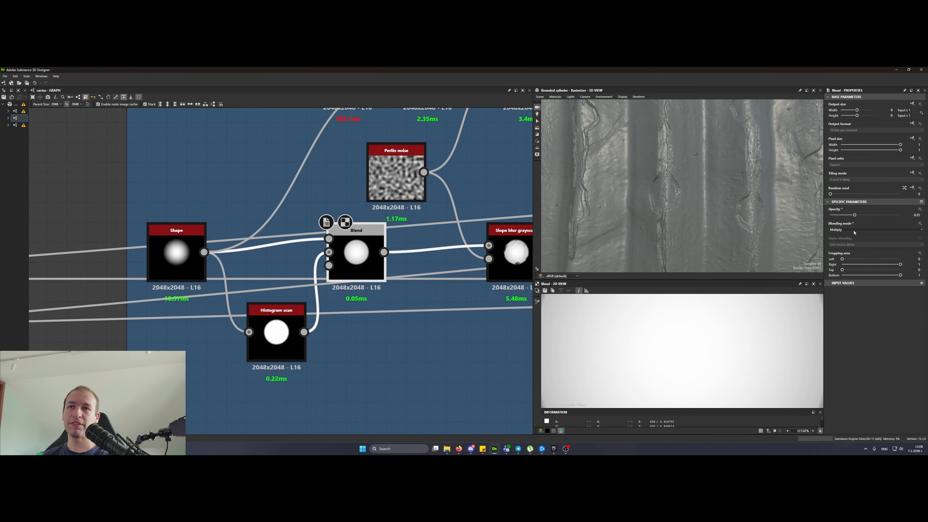
scroll(666, 342, down, 5)
scroll(673, 345, down, 2)
scroll(671, 345, up, 2)
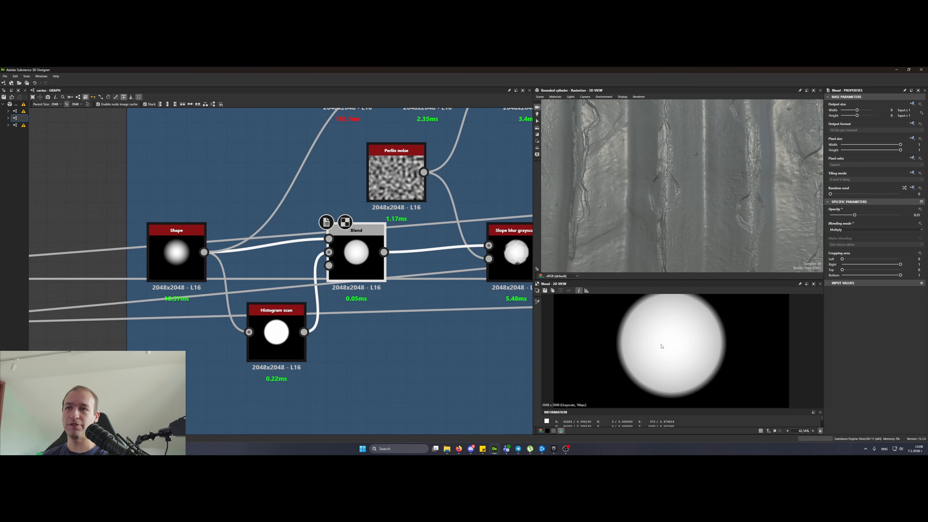
double_click(183, 254)
double_click(342, 256)
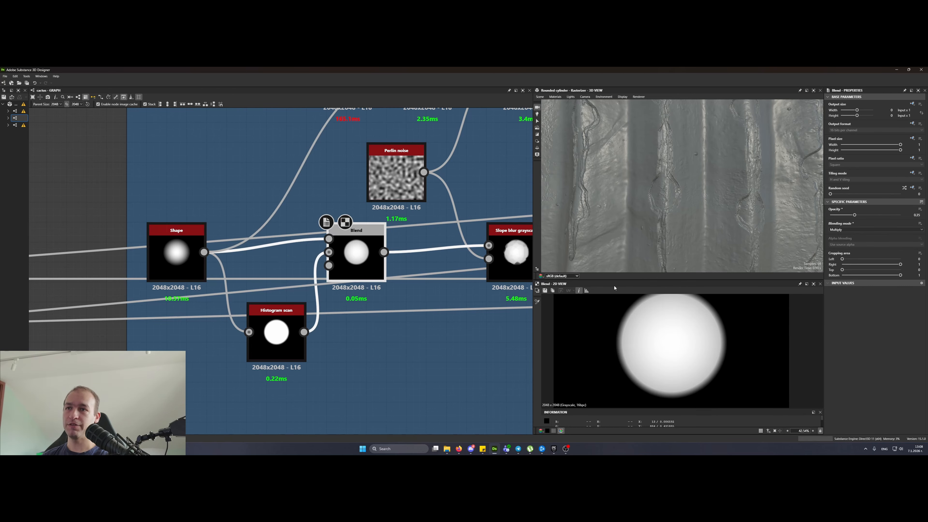
double_click(179, 256)
double_click(350, 256)
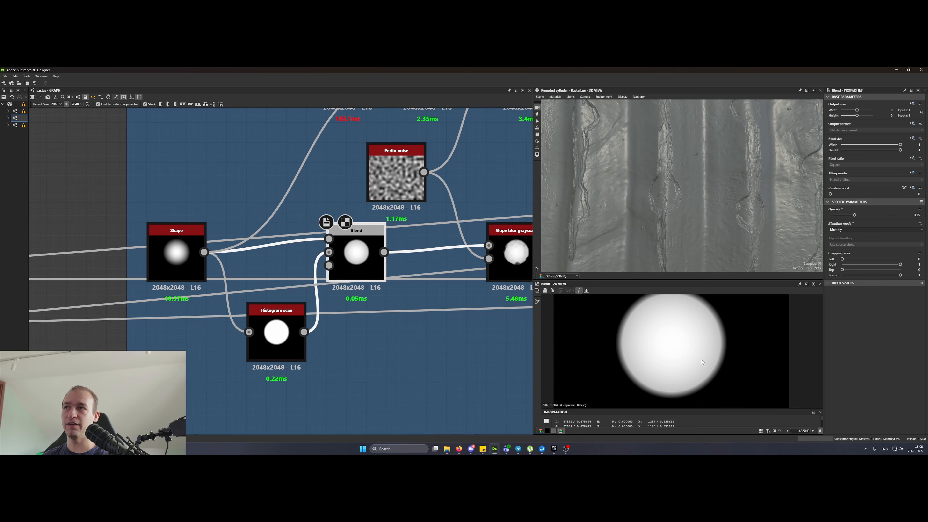
- Preview the lower Slope Blur Grayscale node and switch its Perlin Noise input to an absolute output size of 256 x 256 px
middle_drag(418, 289, 282, 351)
double_click(383, 332)
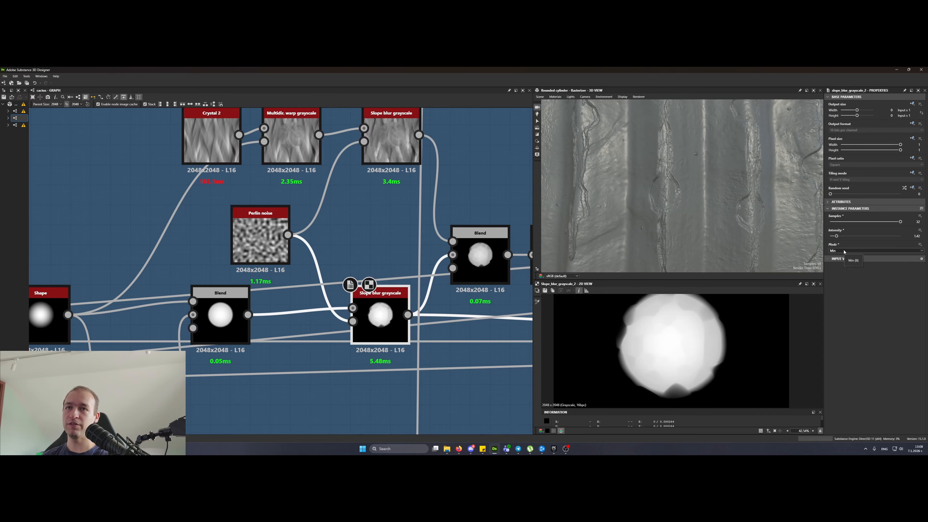
click(260, 237)
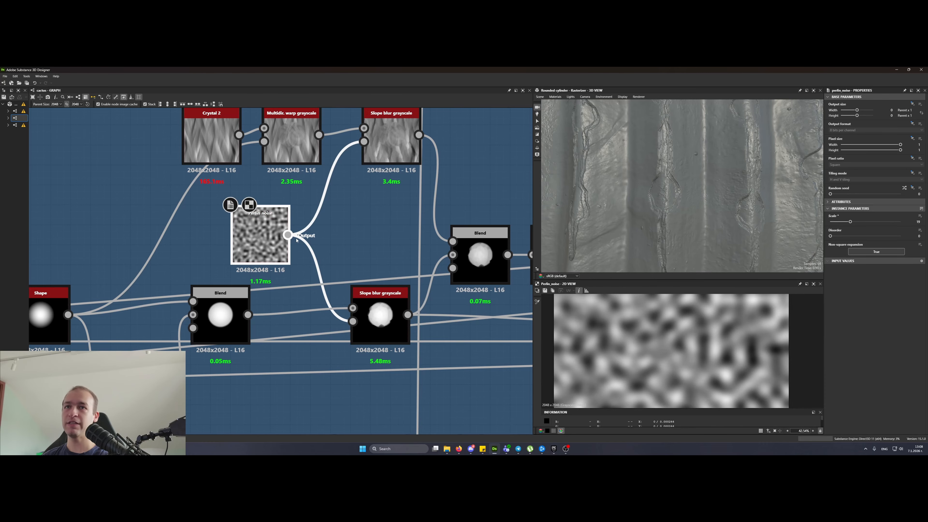
click(912, 103)
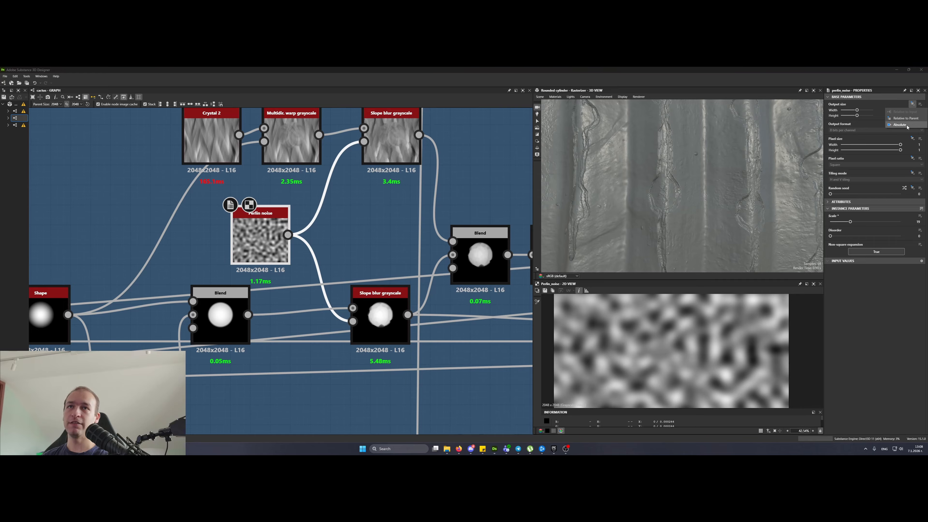
click(907, 126)
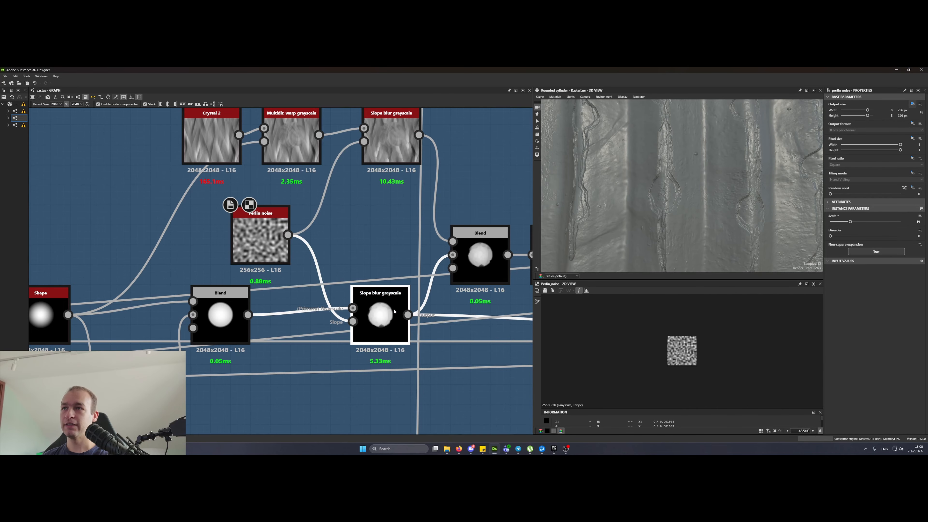
- Preview the Subtract Blend and the Crystal 2 noise that starts the upper branch of the Flowers frame
click(492, 262)
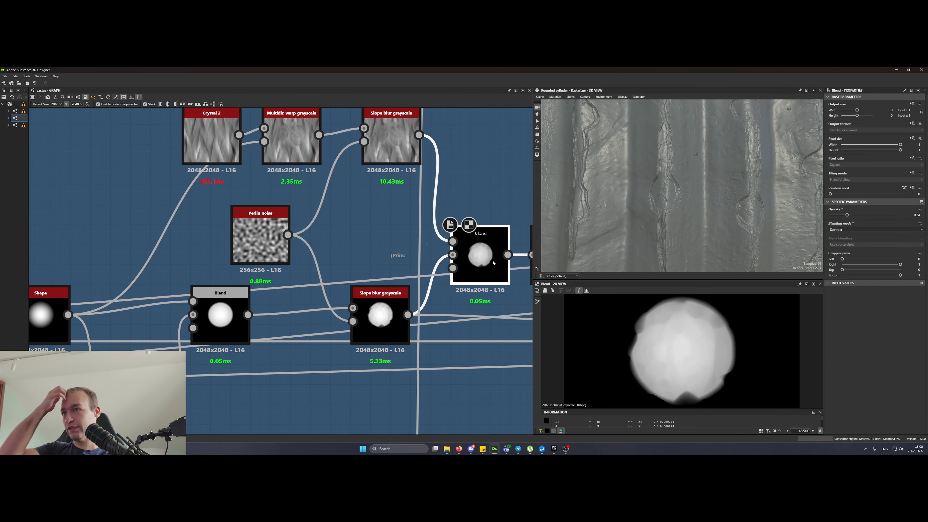
middle_drag(491, 262, 435, 317)
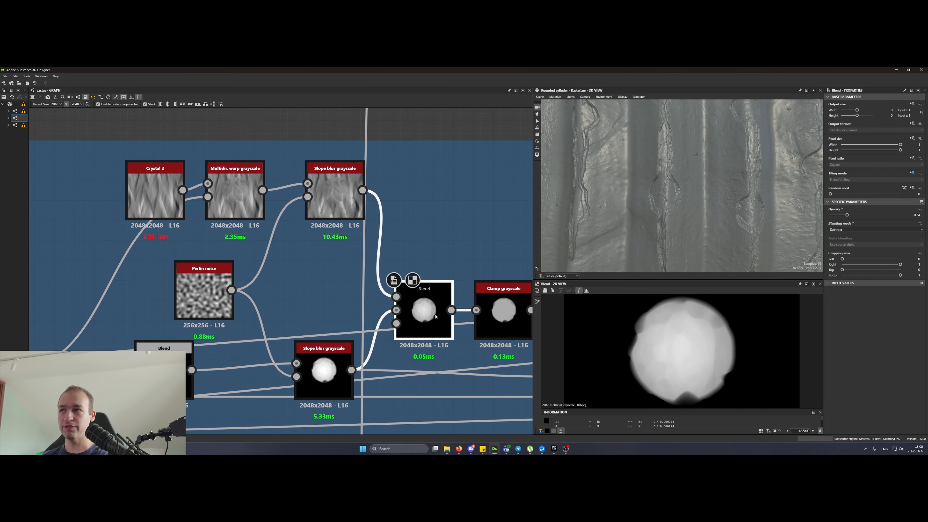
click(164, 191)
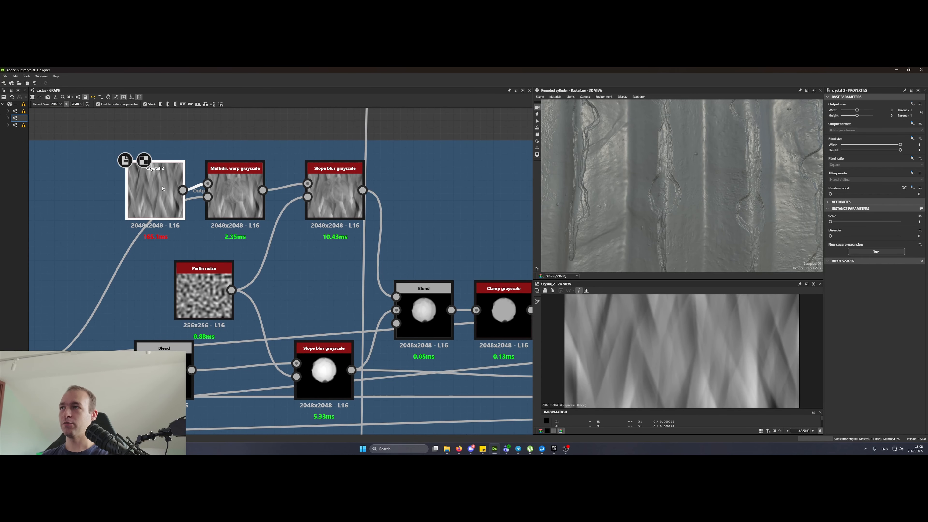
middle_drag(164, 190, 209, 216)
- Preview the Multi Directional Warp Grayscale node and set its intensity to 70
click(290, 227)
middle_drag(290, 227, 325, 231)
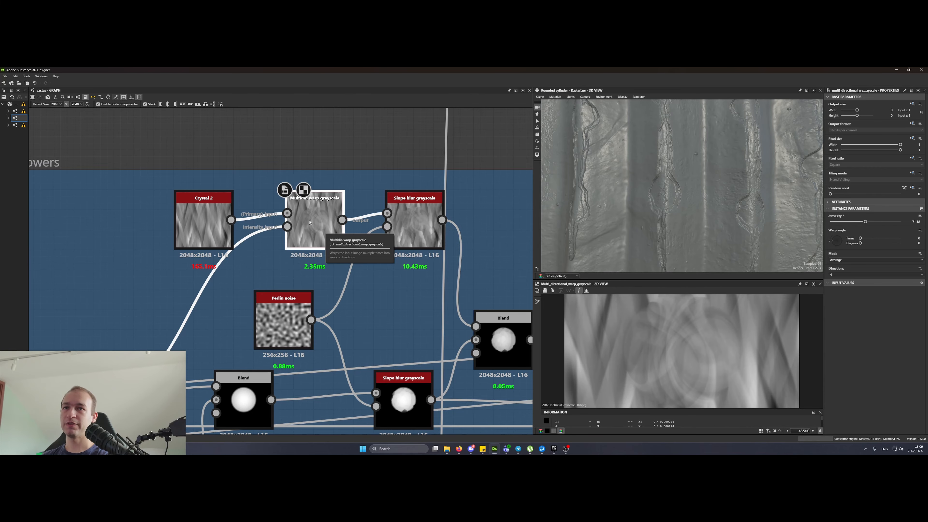
middle_drag(310, 221, 384, 178)
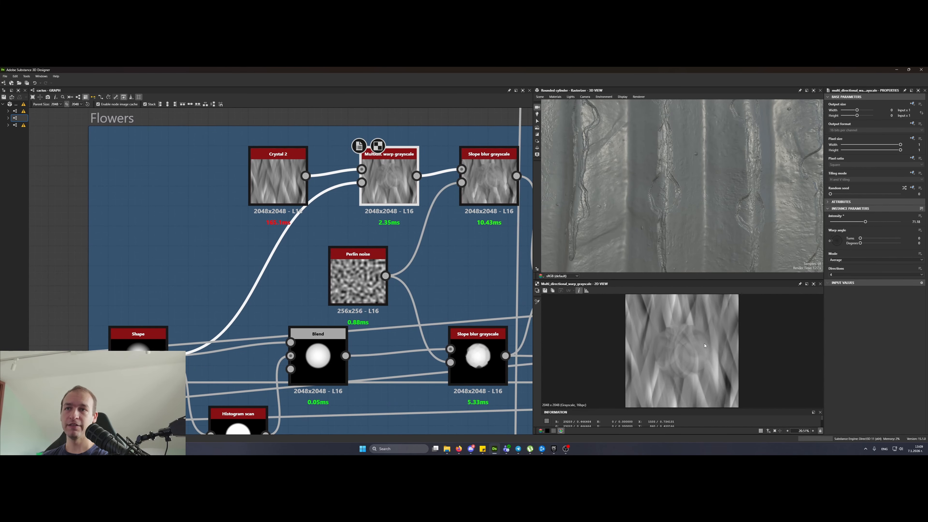
mouse_move(865, 222)
mouse_down()
mouse_move(840, 222)
mouse_move(873, 223)
mouse_up()
key(Return)
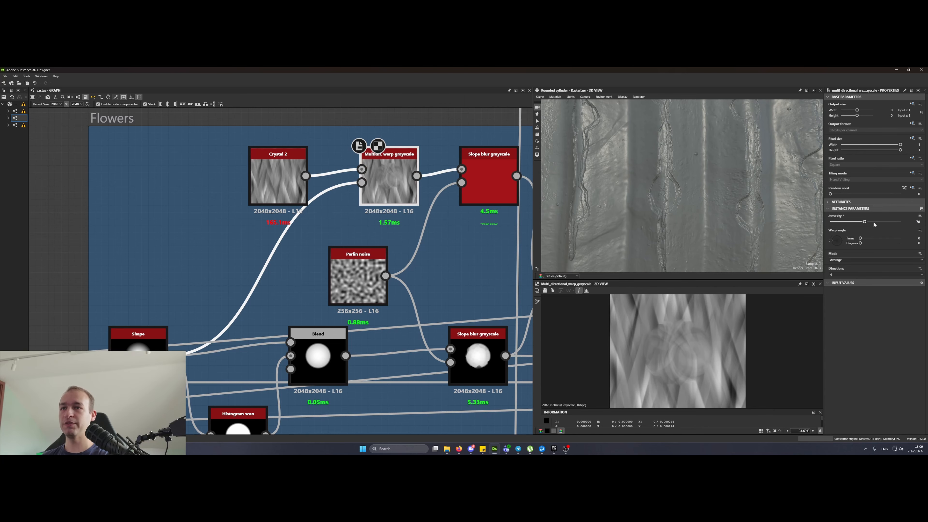
- Preview the upper Slope Blur Grayscale node and the Subtract Blend it feeds
middle_drag(475, 214, 379, 250)
click(382, 236)
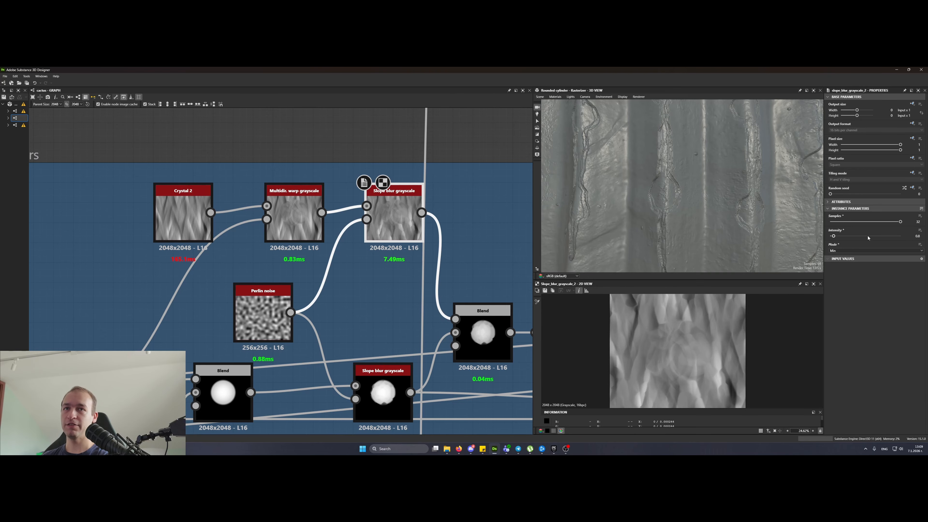
middle_drag(504, 296, 371, 248)
double_click(350, 279)
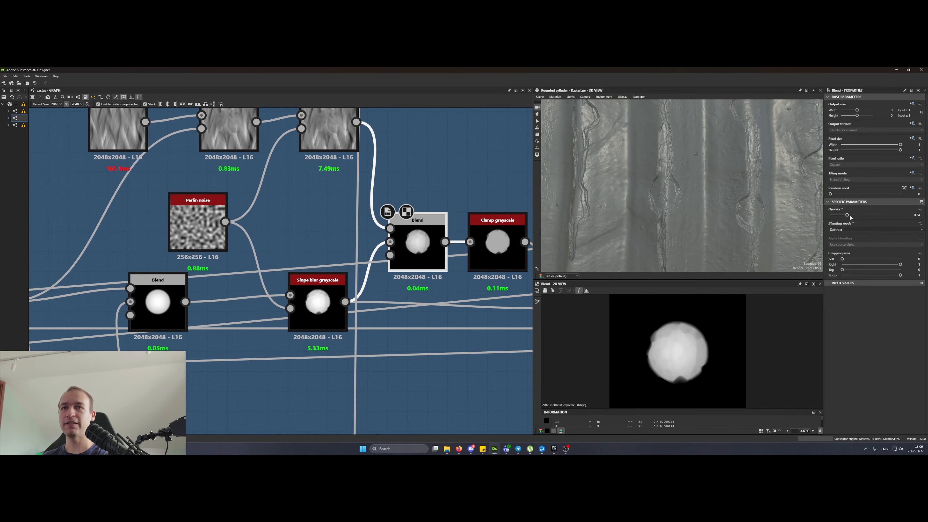
- Try opacities of 1, 0 and 0.31 on the Subtract Blend to compare the flower shape
right_click(853, 216)
text(1)
key(Return)
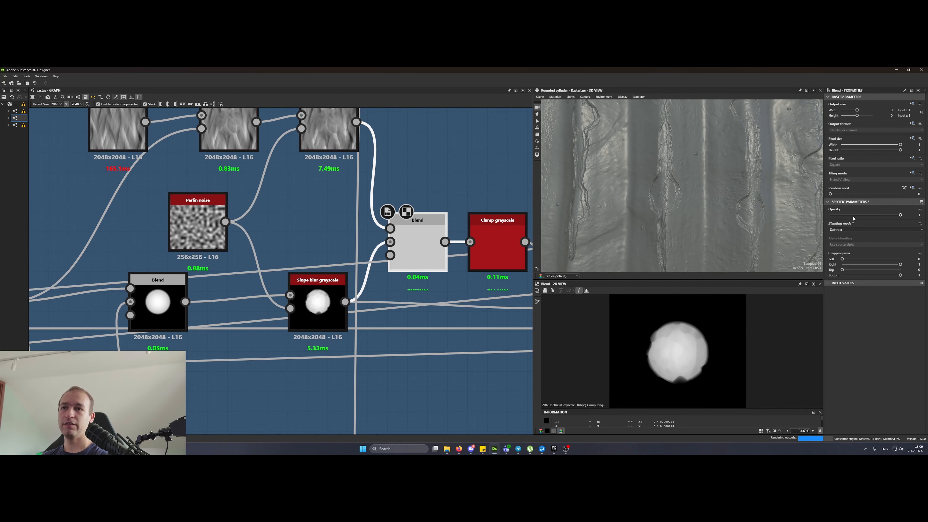
right_click(854, 216)
text(0)
key(Return)
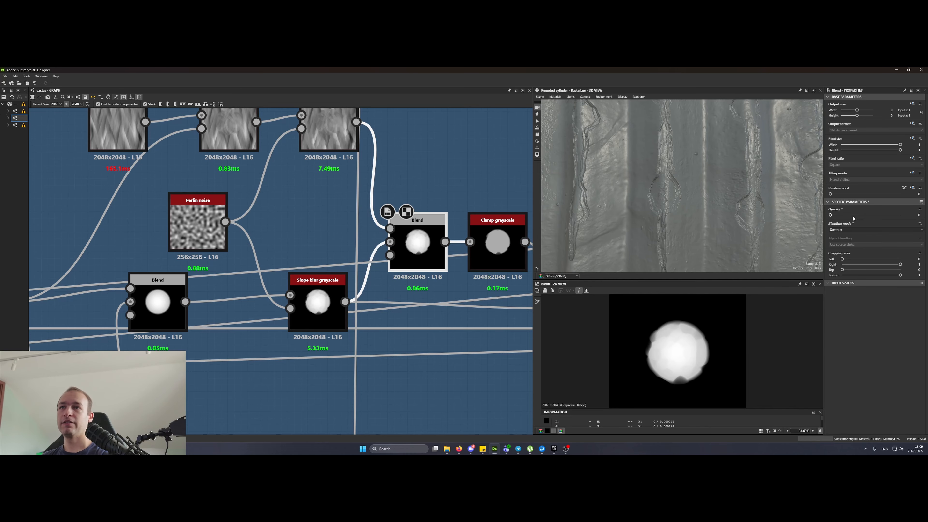
click(853, 215)
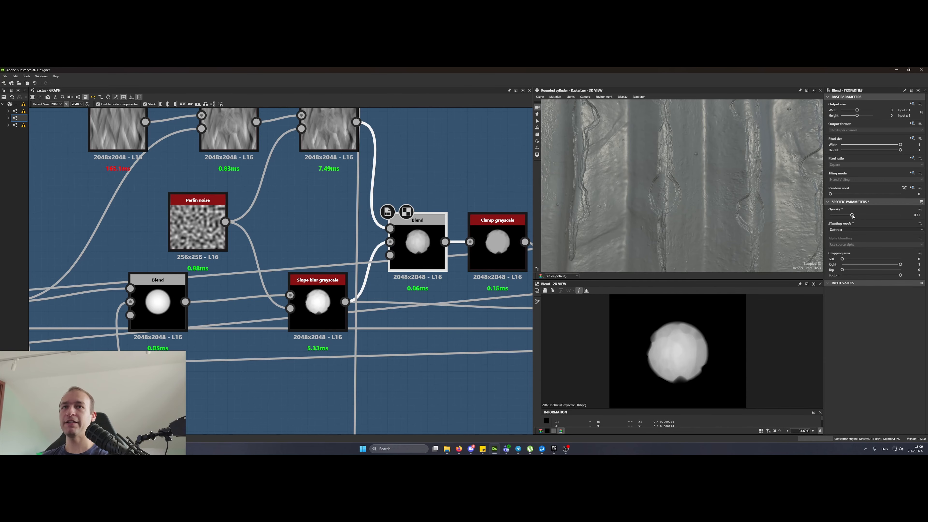
- Set the Subtract Blend's opacity to 0.25
right_click(858, 216)
text(0.25)
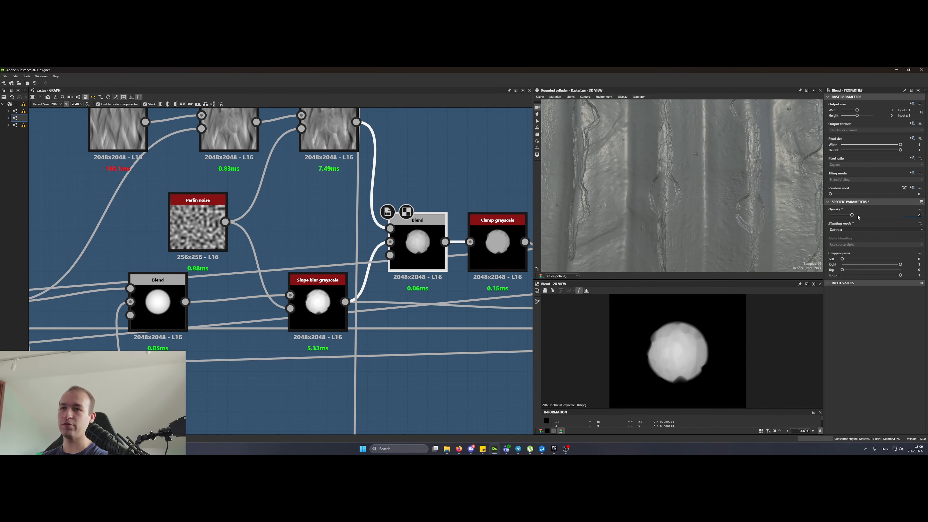
key(Return)
- Preview the Clamp Grayscale node and examine the flattened flower shape up close
middle_drag(399, 298, 210, 314)
click(311, 271)
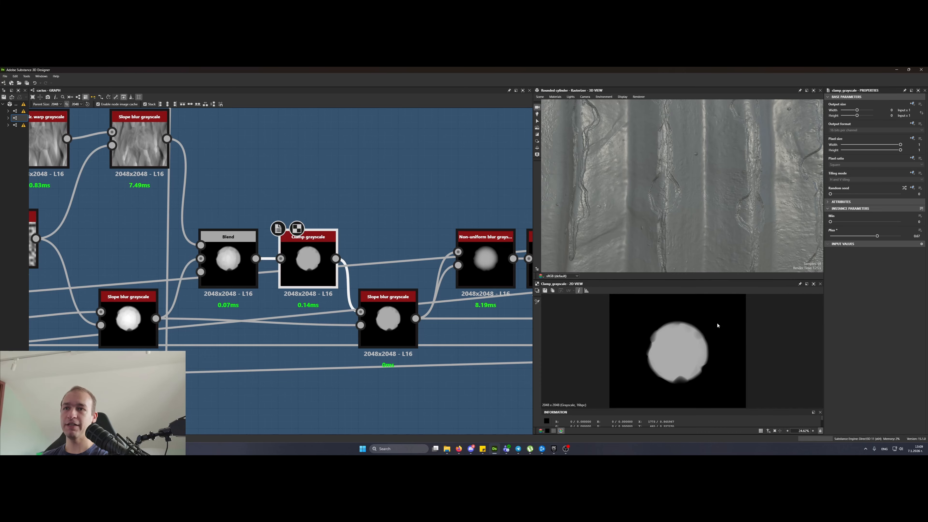
scroll(627, 328, up, 3)
scroll(657, 366, down, 3)
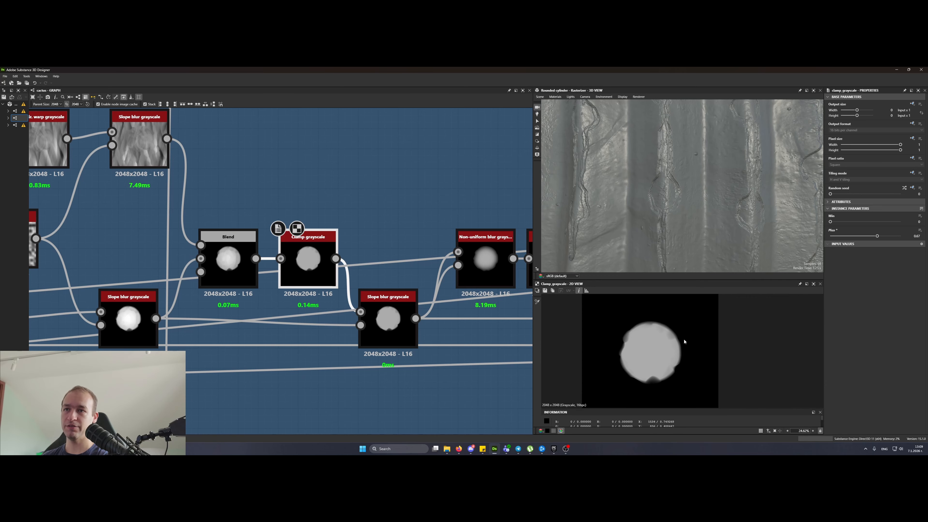
middle_drag(475, 274, 437, 284)
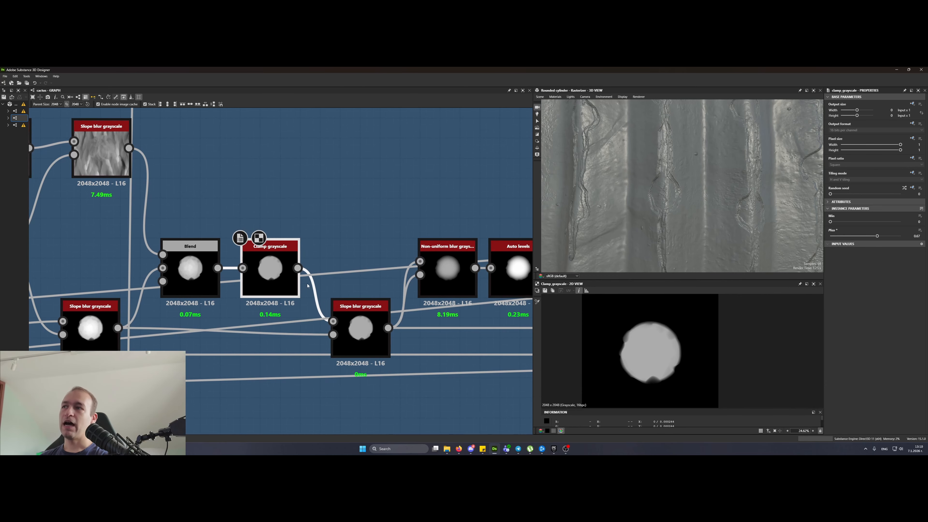
- Try a higher intensity on the Slope Blur Grayscale node after Clamp Grayscale, and delete that node while keeping the links
double_click(361, 333)
drag(357, 337, 353, 349)
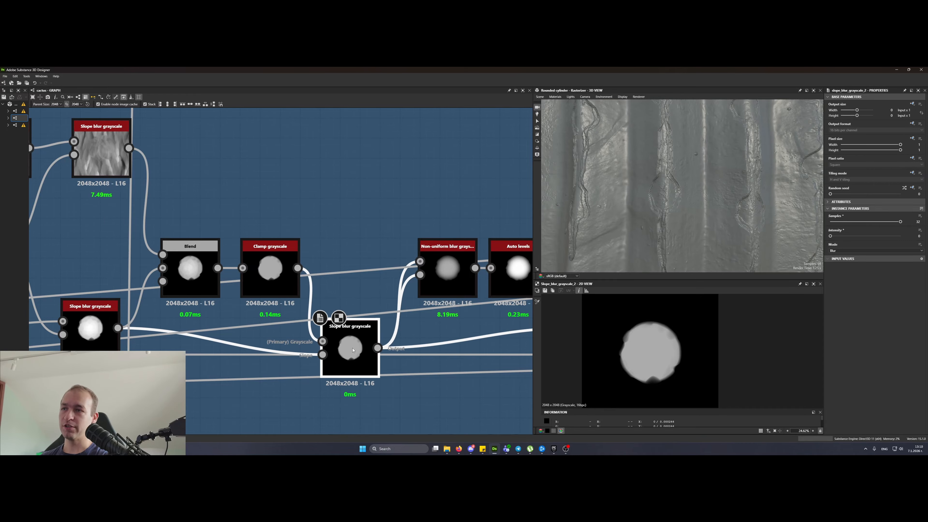
click(843, 237)
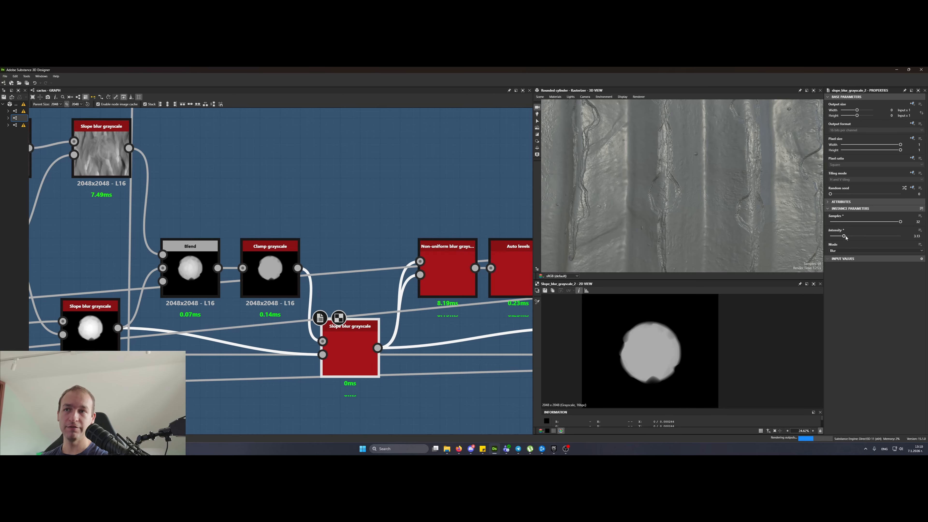
key(BackSpace)
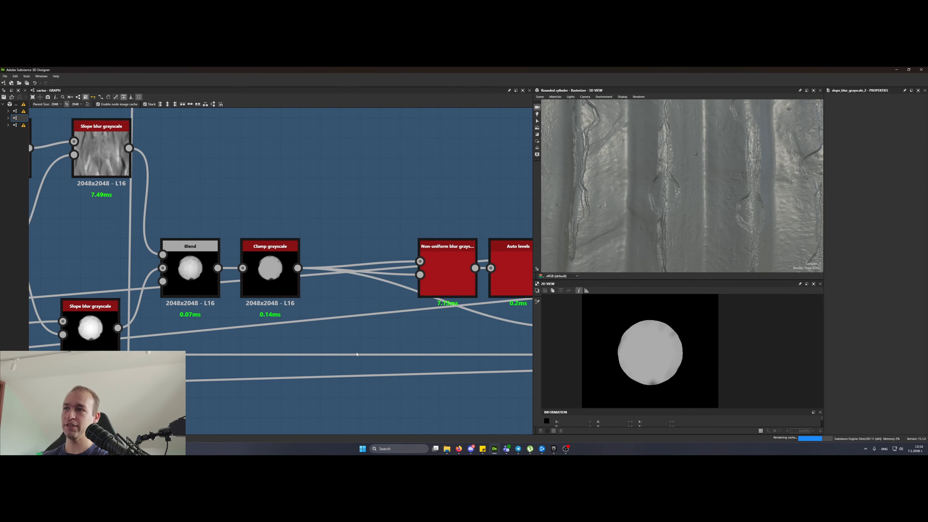
- Preview the Non-uniform Blur Grayscale and Auto Levels nodes and move each closer to the node before it
double_click(280, 268)
double_click(461, 291)
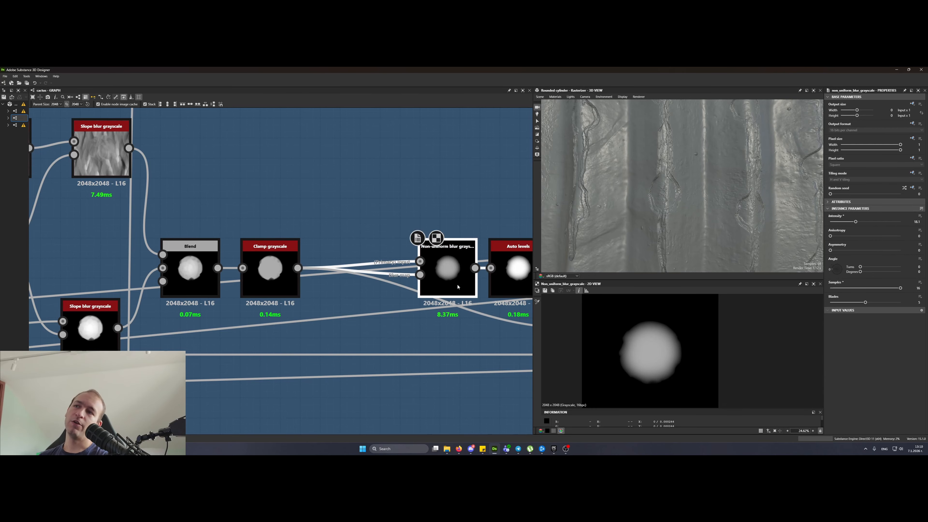
drag(462, 291, 410, 261)
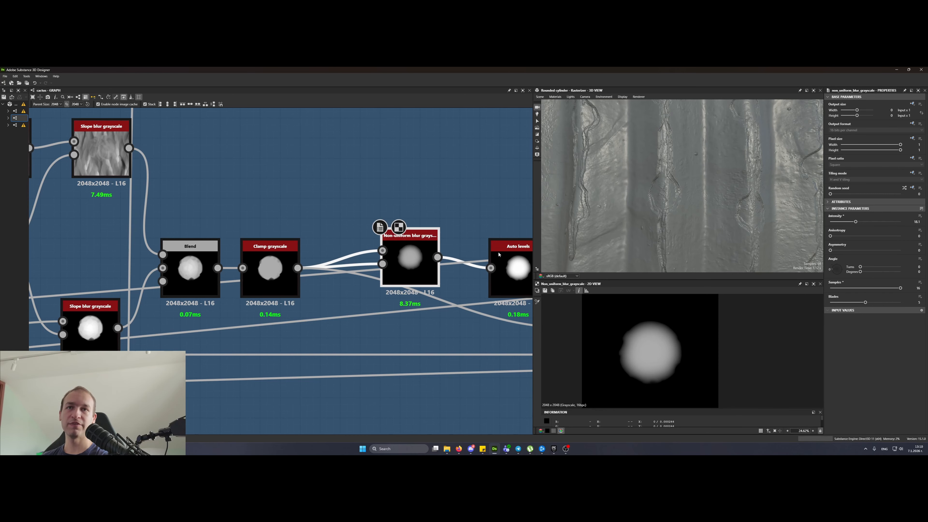
middle_drag(373, 188, 191, 179)
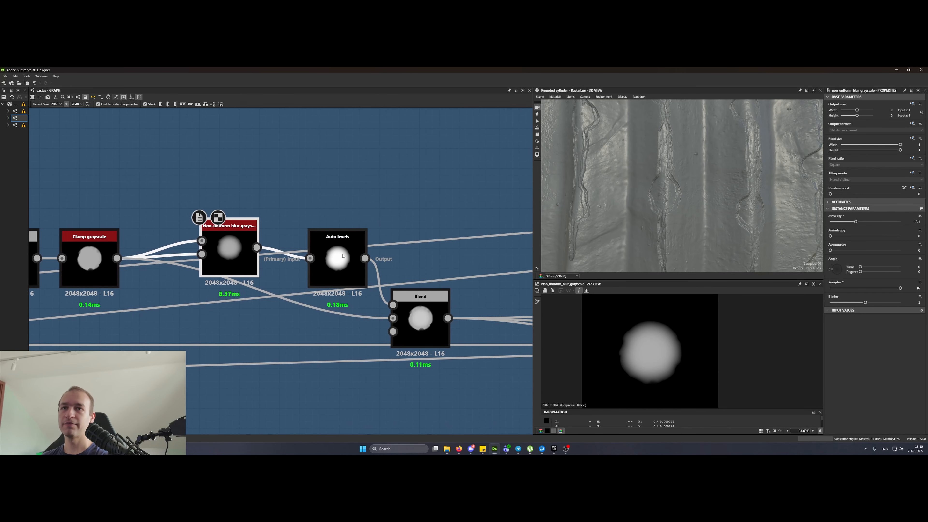
drag(337, 256, 309, 235)
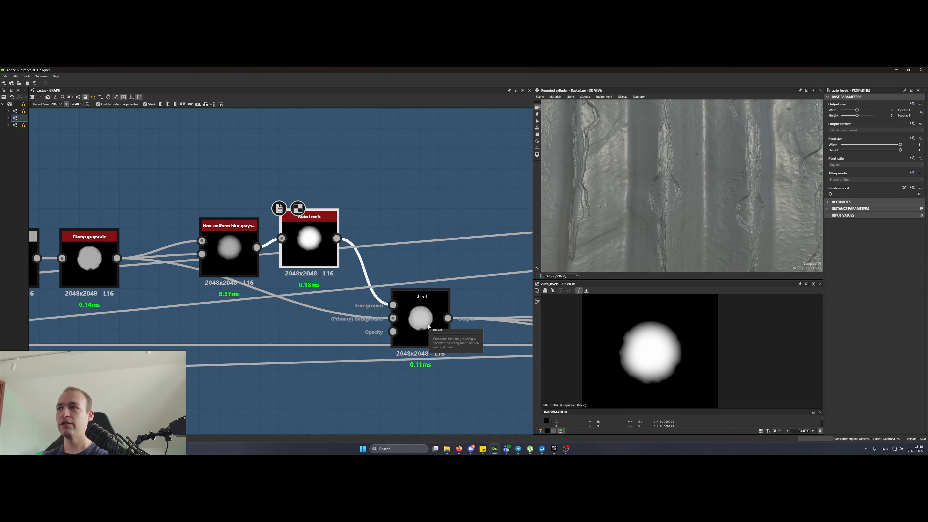
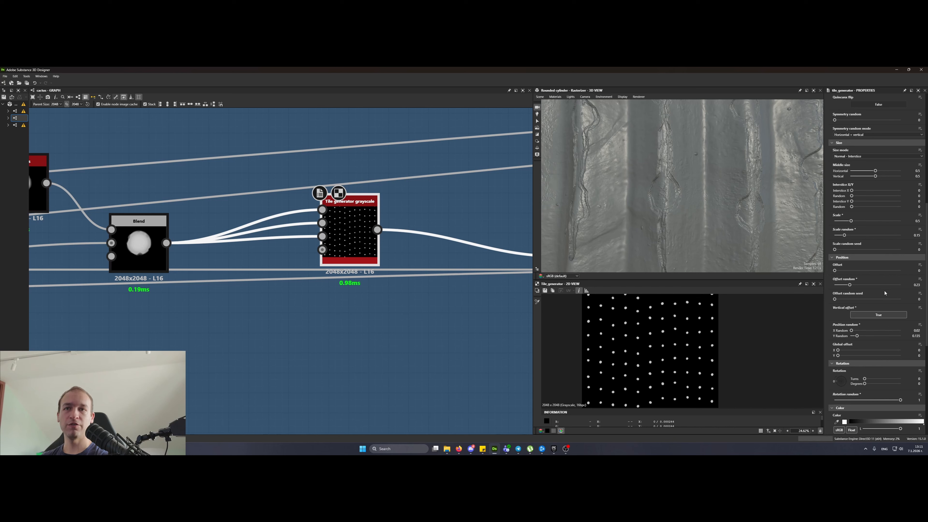
- Examine the random offset and position settings of the Tile Generator Grayscale node
click(917, 284)
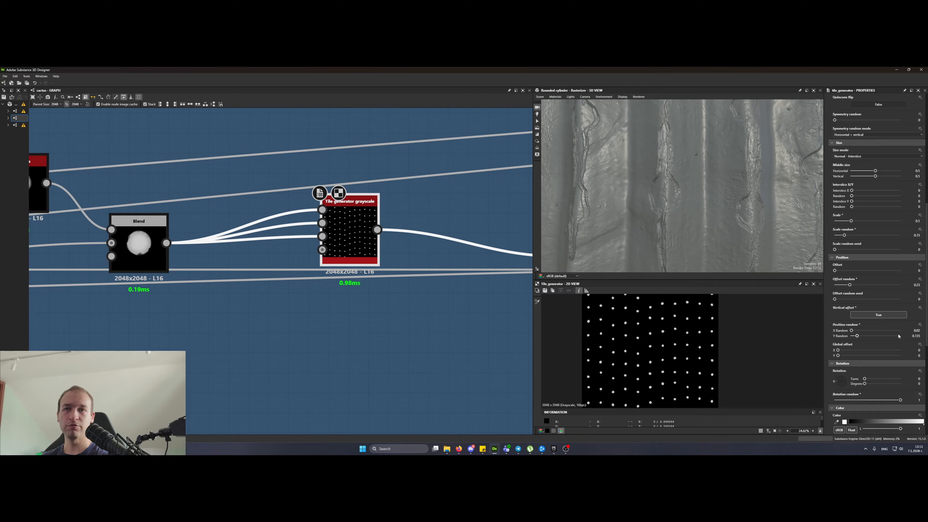
- Preview the first Directional Warp node that follows the Tile Generator Grayscale node
scroll(914, 343, down, 3)
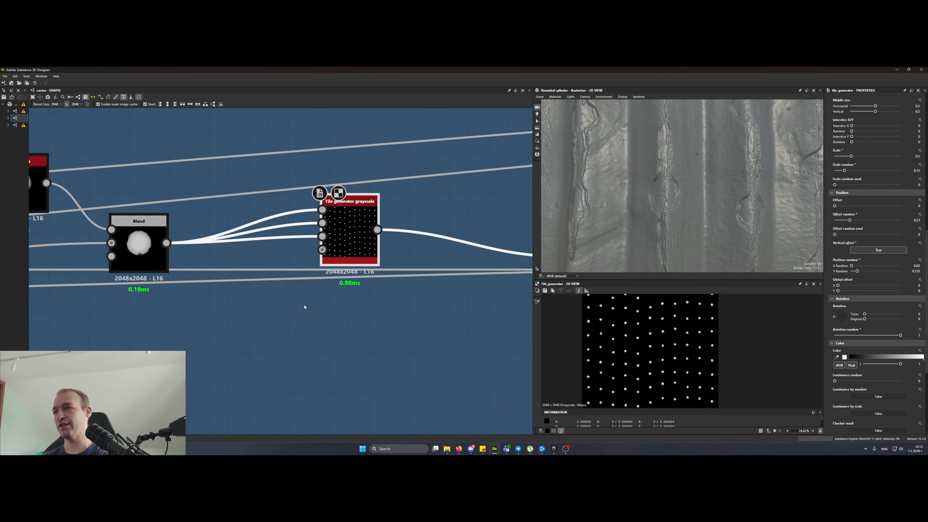
middle_drag(304, 307, 151, 317)
scroll(237, 306, down, 2)
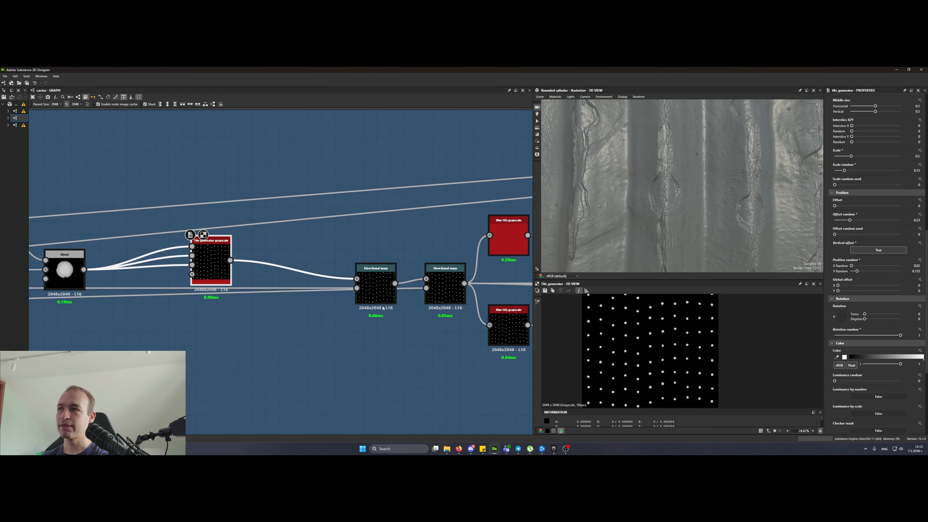
click(384, 294)
- Copy the two Directional Warp nodes that bend the vertical stripes in the base shape frame and return to the Flowers frame
scroll(384, 294, down, 5)
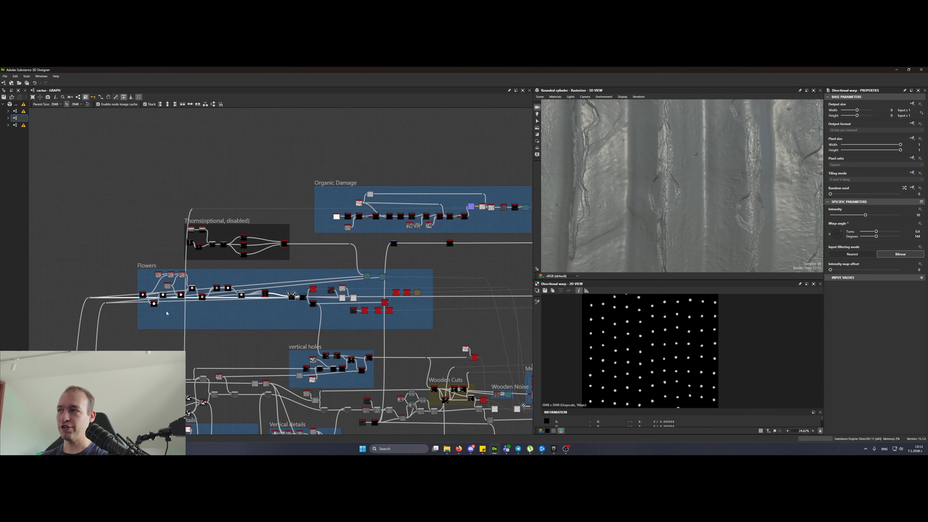
middle_drag(383, 294, 311, 284)
scroll(310, 285, up, 3)
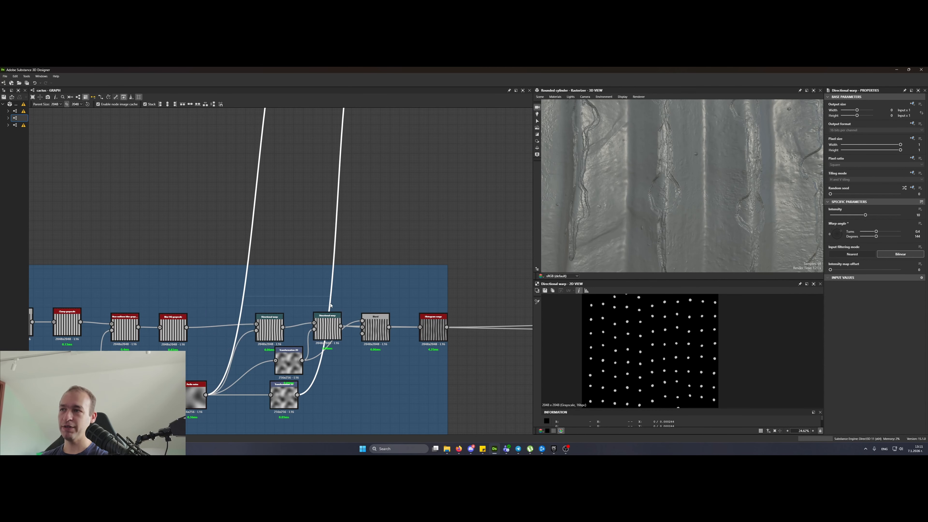
scroll(336, 323, down, 4)
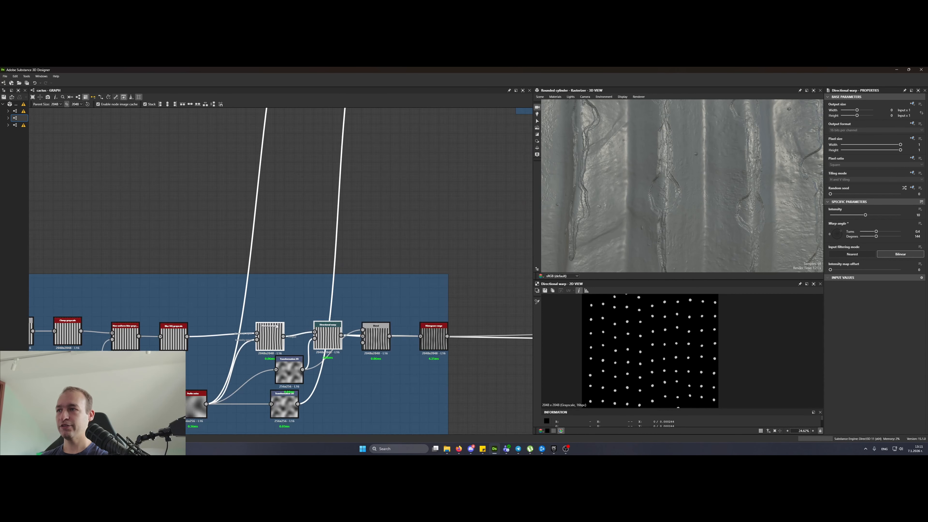
scroll(329, 339, down, 3)
middle_drag(349, 293, 33, 339)
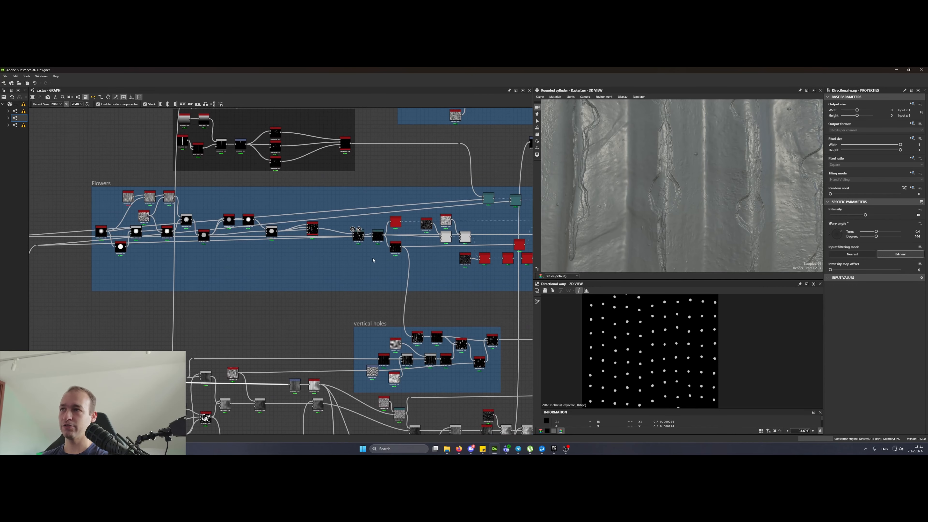
- Paste the Directional Warp pair below the existing ones, feed the Tile Generator output into the first copy, and delete the copies
key(ctrl+v)
scroll(349, 258, up, 4)
drag(339, 256, 350, 244)
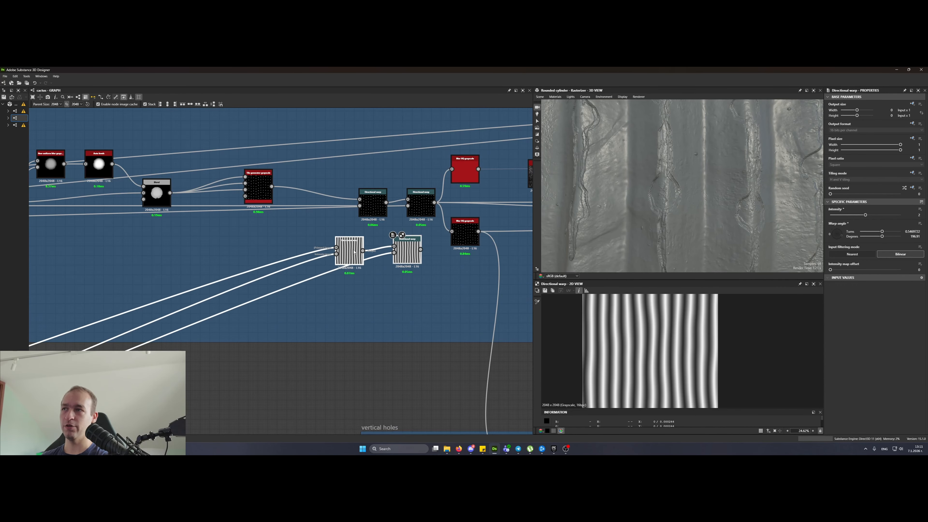
drag(271, 187, 336, 247)
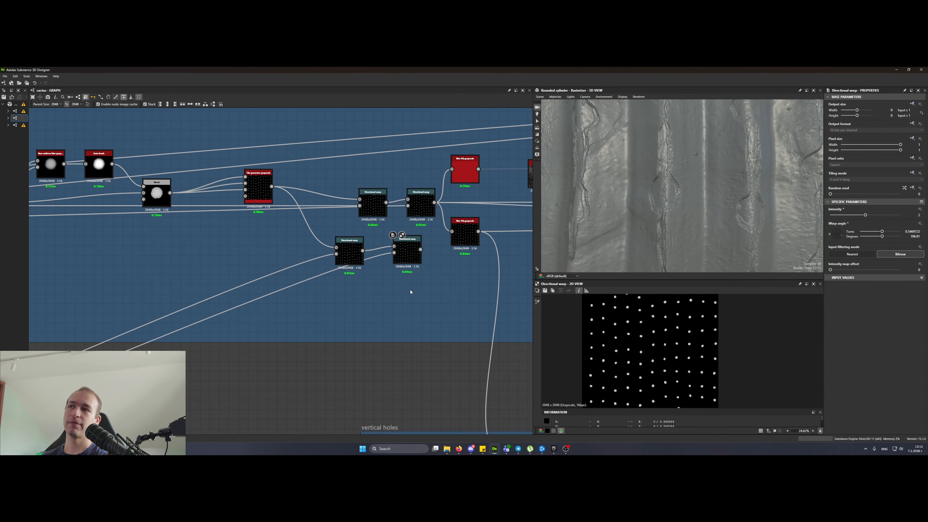
middle_drag(391, 273, 338, 310)
key(Delete)
- Preview the second Directional Warp node in the Flowers frame and look over the nodes it feeds
scroll(360, 243, up, 2)
double_click(368, 246)
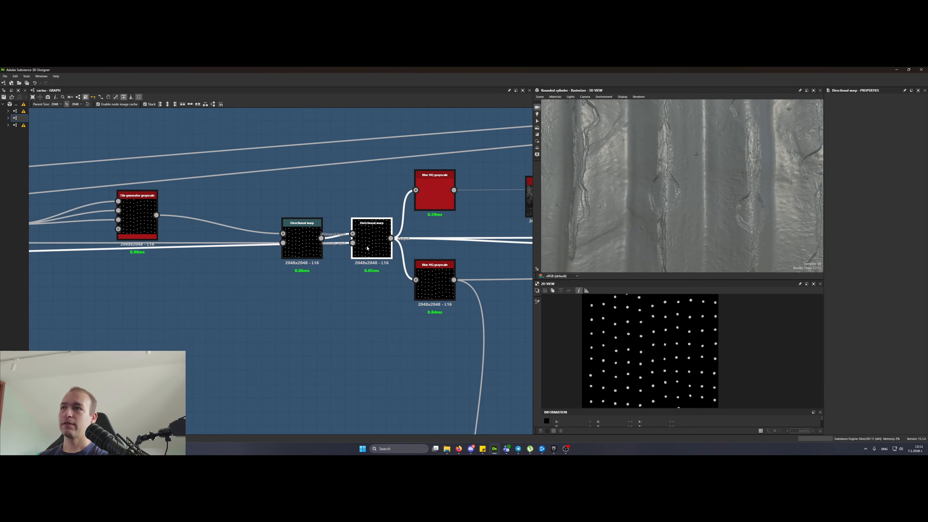
middle_drag(371, 278, 249, 257)
scroll(249, 257, down, 4)
middle_drag(341, 300, 263, 260)
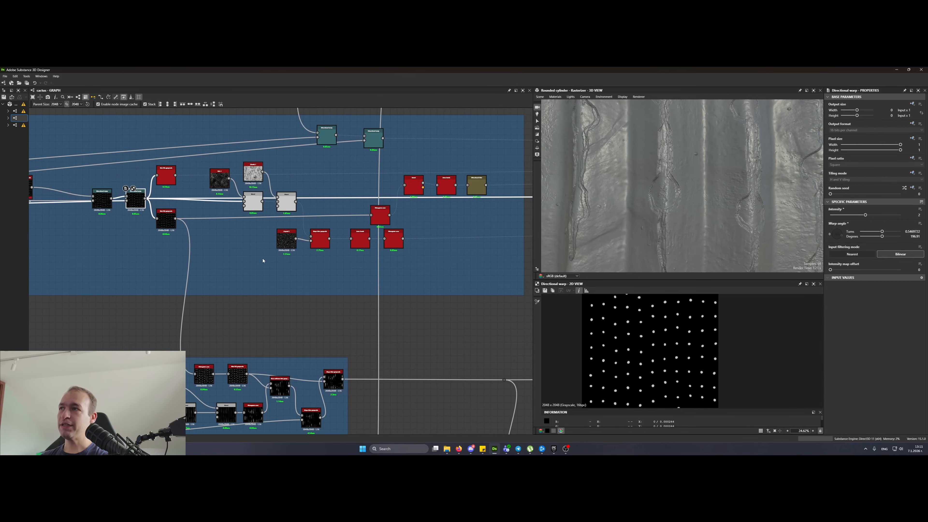
- Move the upper Blur HQ Grayscale node higher and farther from the second Directional Warp node
drag(166, 181, 175, 157)
middle_drag(174, 157, 176, 129)
scroll(176, 129, down, 1)
drag(176, 130, 253, 220)
middle_drag(253, 220, 181, 313)
scroll(181, 313, down, 1)
scroll(181, 313, down, 2)
drag(181, 313, 88, 256)
scroll(161, 251, up, 4)
middle_drag(88, 256, 264, 195)
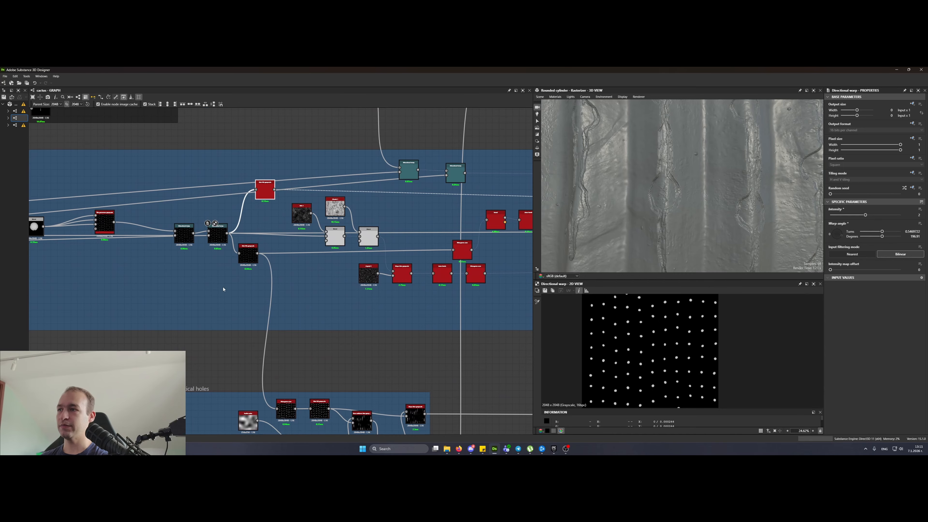
- Preview the lower Blur HQ Grayscale node, and the Histogram Scan and Blur HQ Grayscale nodes it feeds in the vertical holes frame
scroll(219, 255, up, 4)
double_click(279, 254)
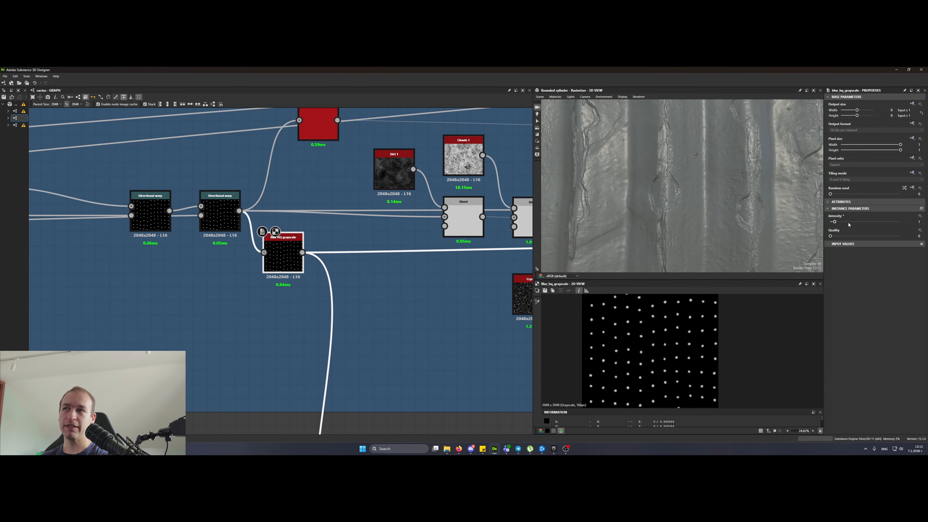
middle_drag(318, 389, 255, 156)
double_click(300, 341)
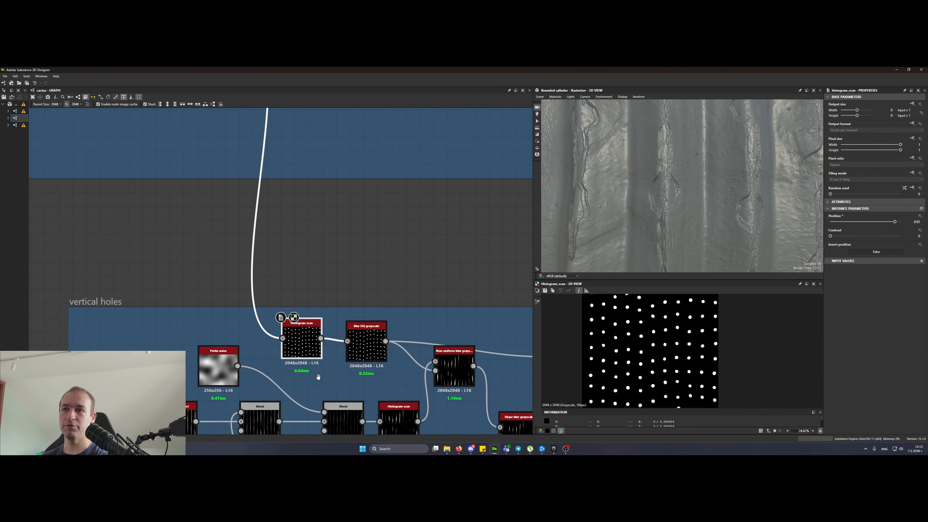
middle_drag(317, 377, 300, 318)
scroll(669, 347, up, 7)
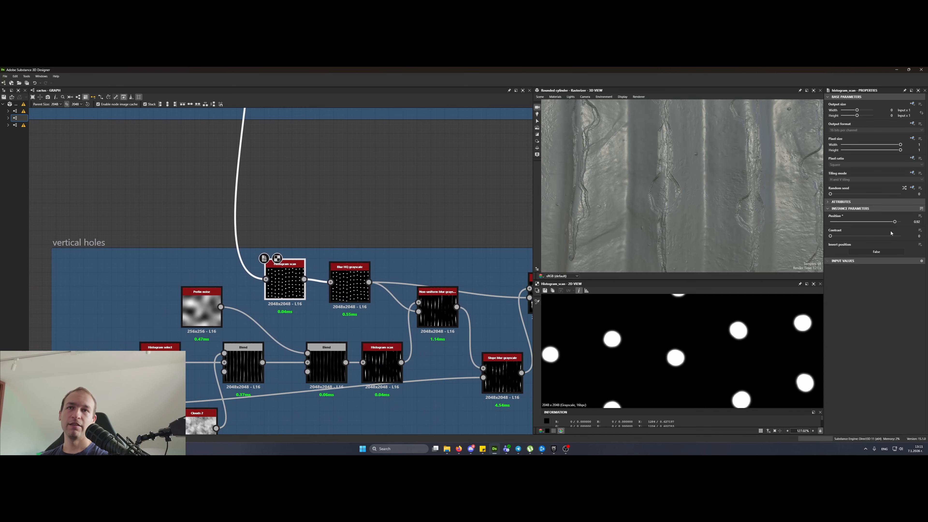
double_click(353, 289)
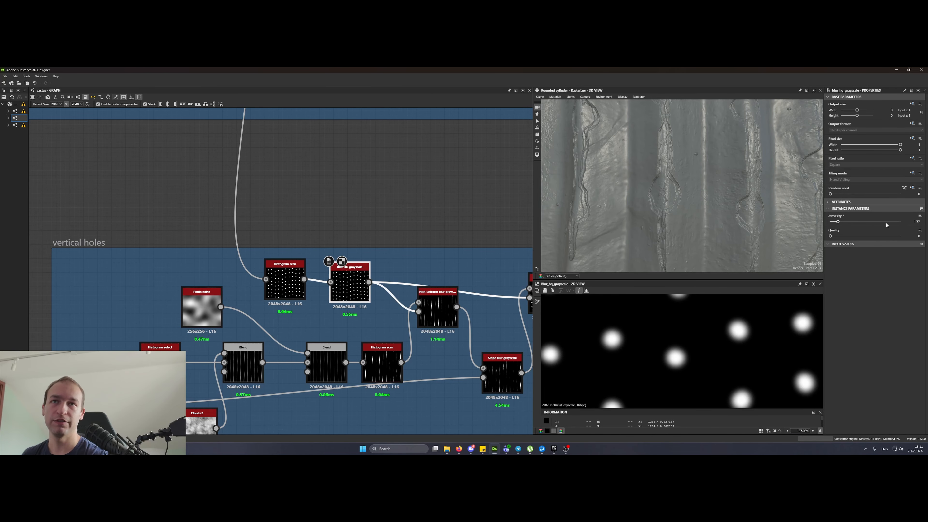
- Examine the Non-uniform Blur Grayscale node in the vertical holes frame and the Histogram Scan streaks feeding it
middle_drag(433, 268, 293, 212)
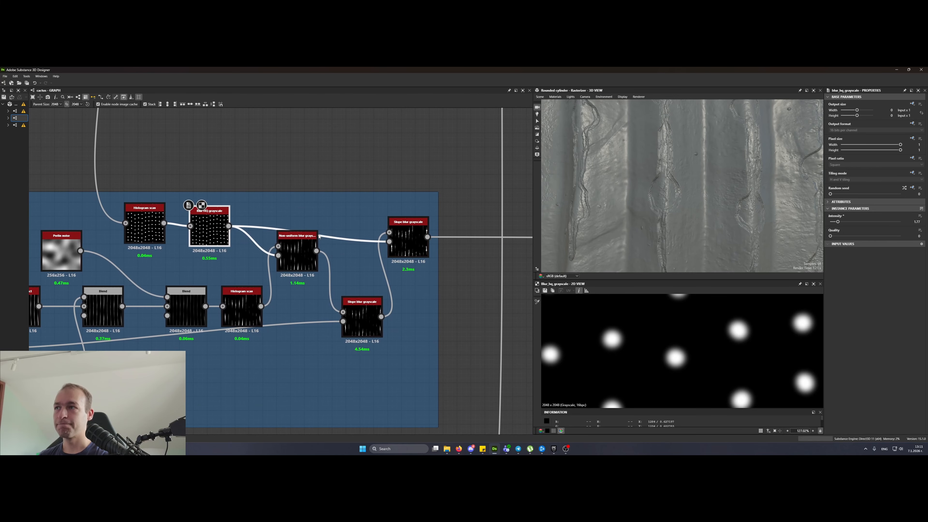
double_click(304, 255)
middle_drag(311, 255, 379, 229)
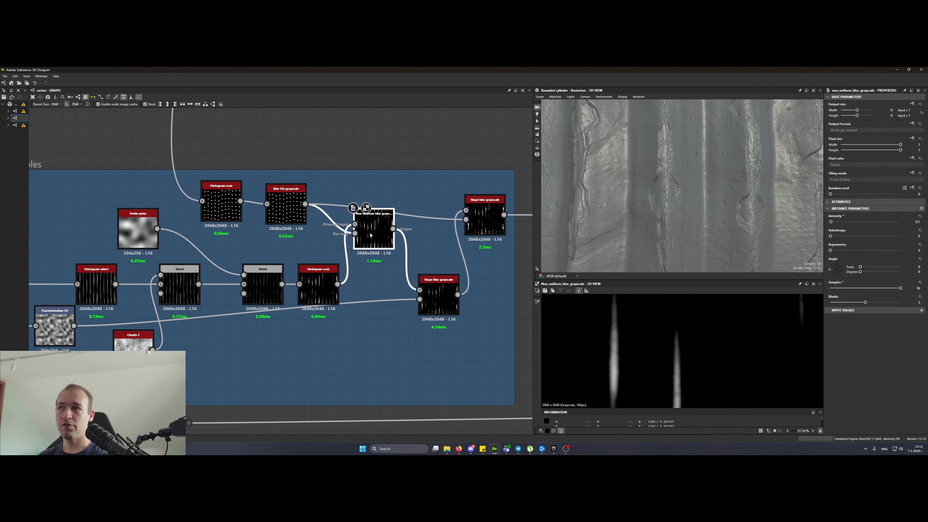
double_click(323, 291)
scroll(325, 292, down, 5)
scroll(328, 294, up, 4)
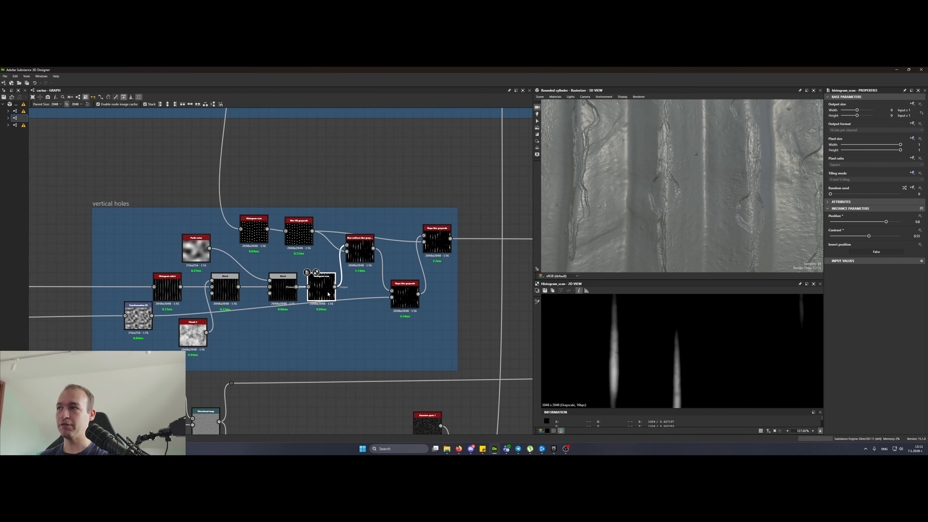
scroll(328, 294, up, 3)
scroll(694, 372, down, 5)
double_click(382, 221)
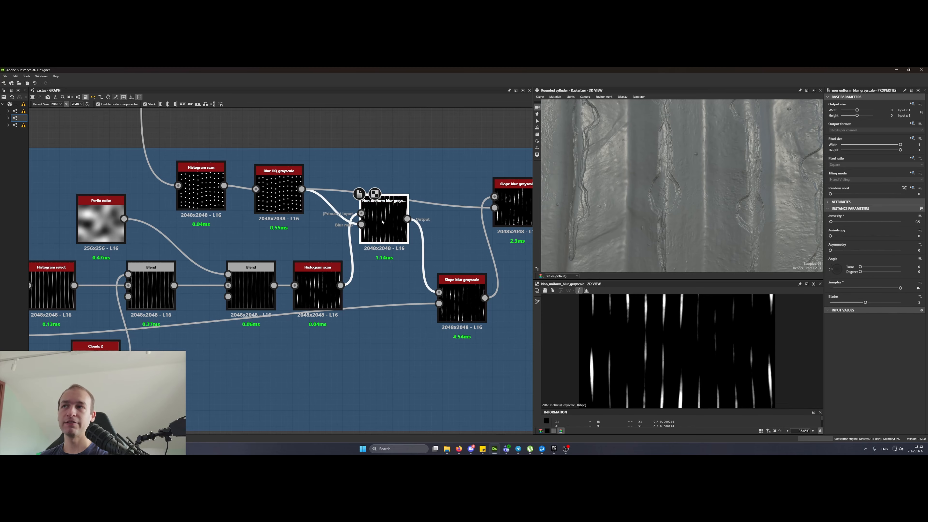
scroll(263, 187, up, 3)
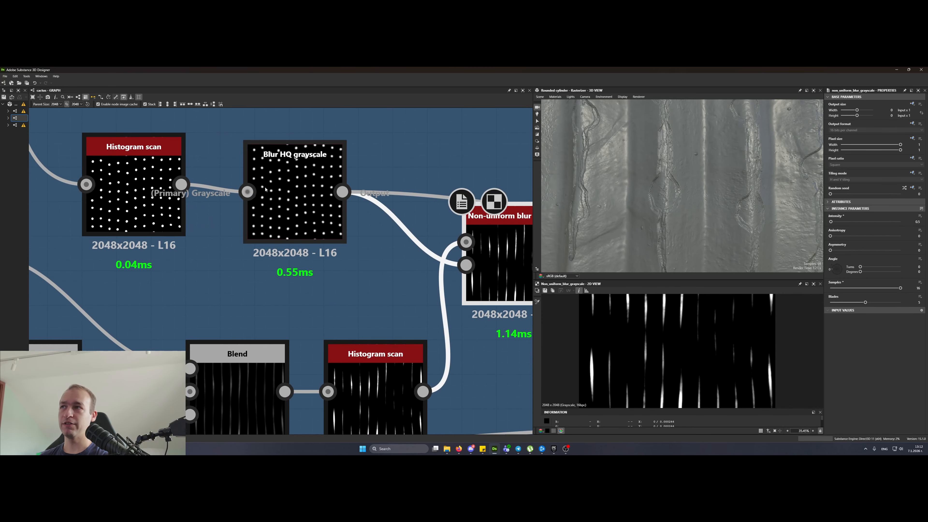
- Try a higher intensity on the Non-uniform Blur Grayscale node, restore it, and inspect the streaks up close
drag(832, 222, 843, 222)
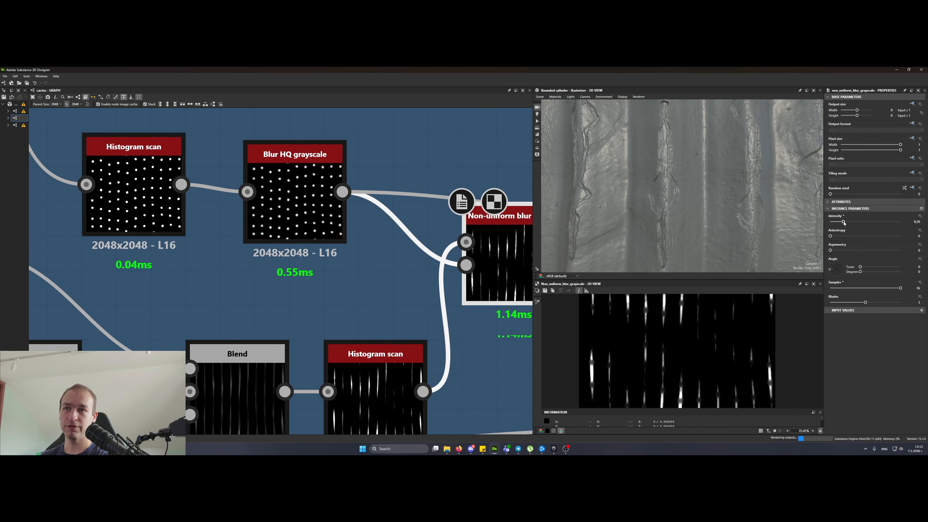
scroll(666, 319, up, 5)
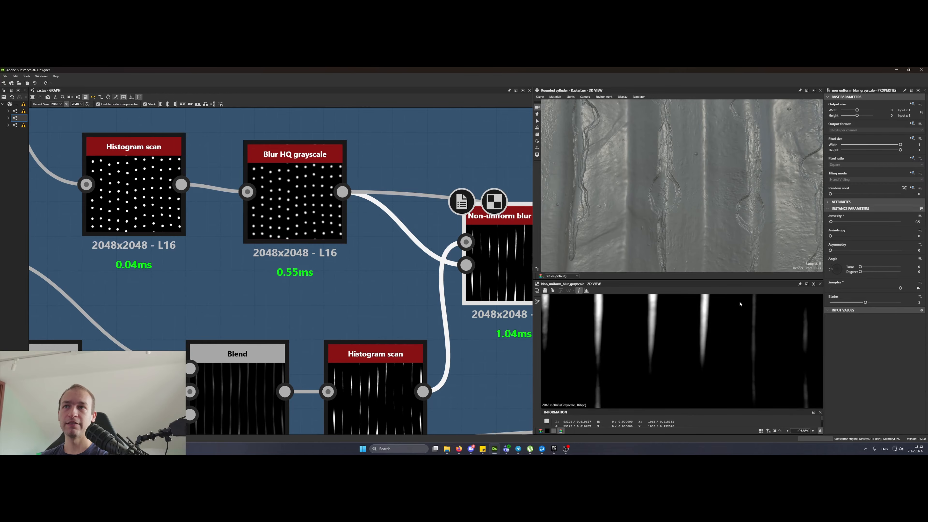
scroll(329, 329, down, 3)
- Preview the Slope Blur Grayscale node that distorts the Non-uniform Blur output in the vertical holes frame
click(331, 336)
middle_drag(331, 336, 369, 300)
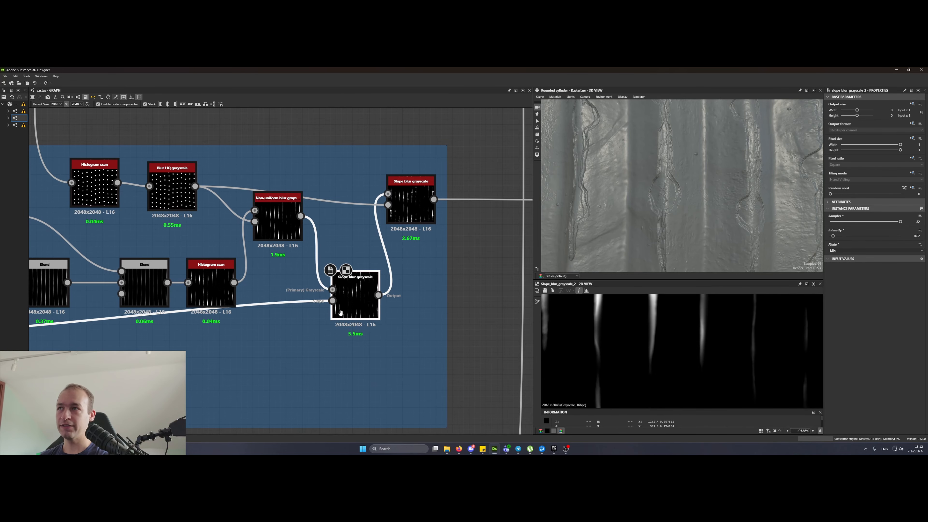
scroll(442, 255, down, 4)
scroll(251, 253, up, 4)
drag(296, 261, 312, 294)
scroll(317, 283, down, 4)
middle_drag(473, 247, 183, 254)
scroll(185, 254, up, 4)
- Preview the last Slope Blur Grayscale node in the vertical holes frame and move it level with the Histogram Scan node
click(339, 191)
middle_drag(339, 191, 412, 264)
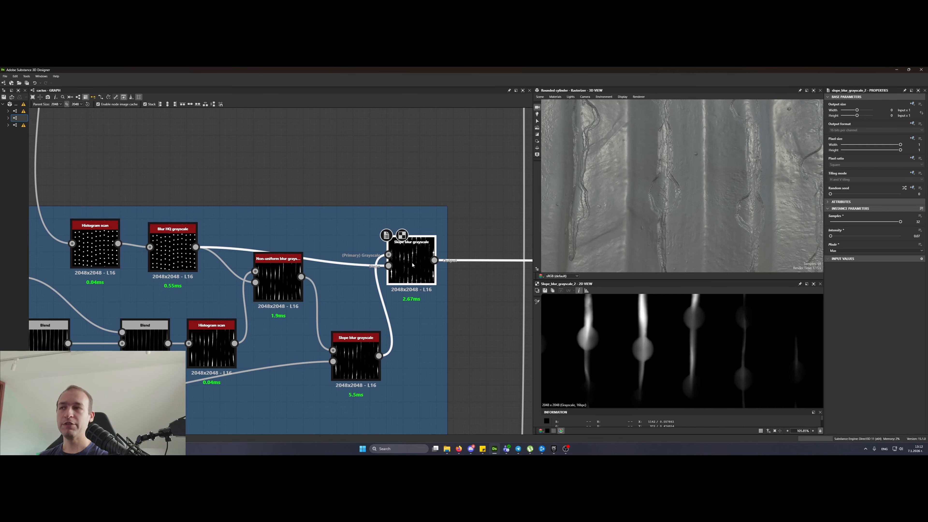
drag(412, 264, 424, 255)
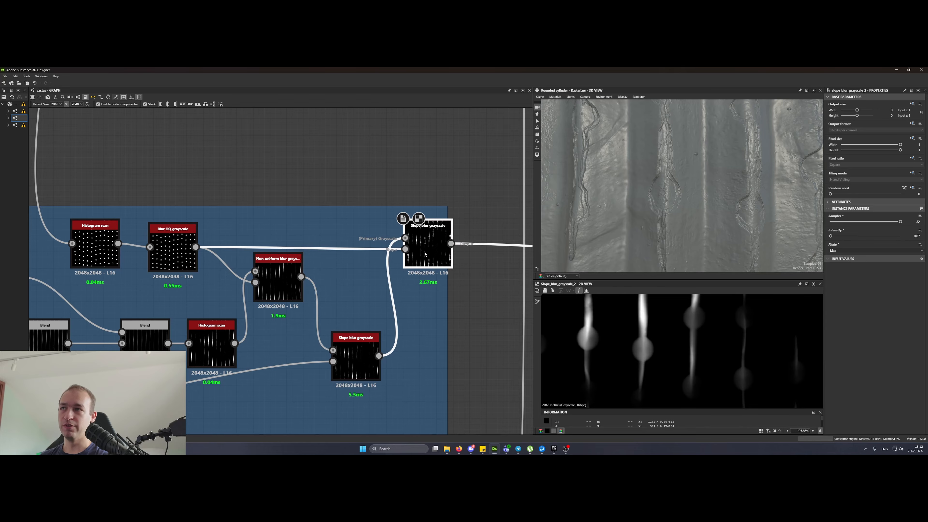
- Disable and re-enable the last Slope Blur Grayscale node to compare its effect on the streaks and the 3D cylinder
double_click(405, 238)
double_click(421, 242)
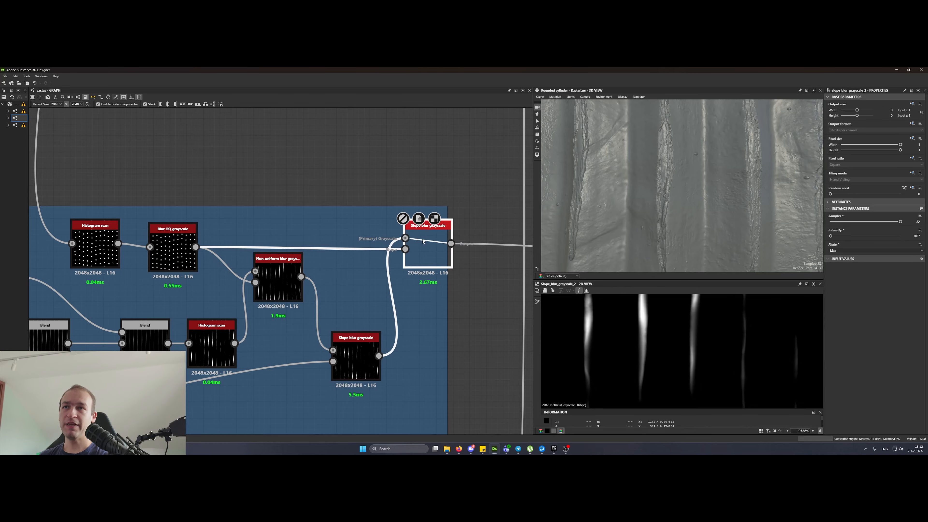
double_click(285, 276)
double_click(464, 255)
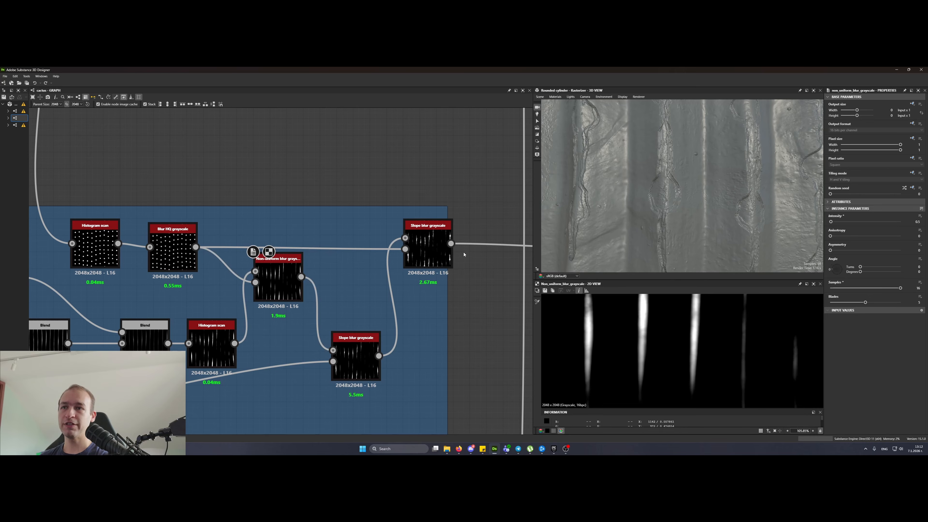
double_click(452, 253)
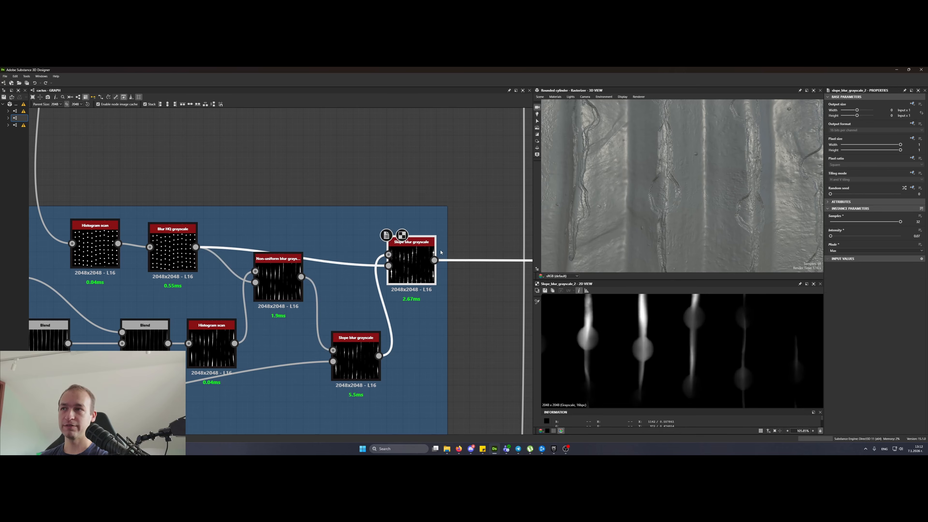
key(ctrl+b)
scroll(673, 211, down, 4)
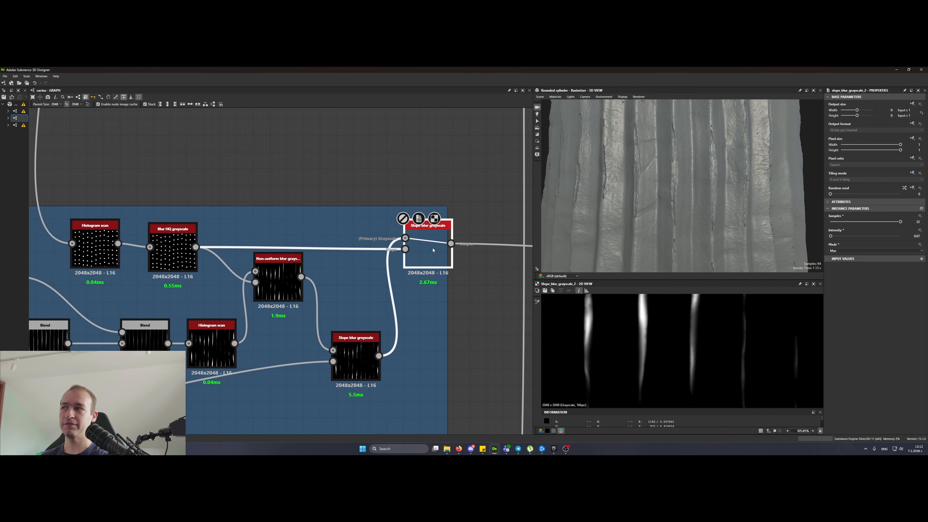
key(ctrl+b)
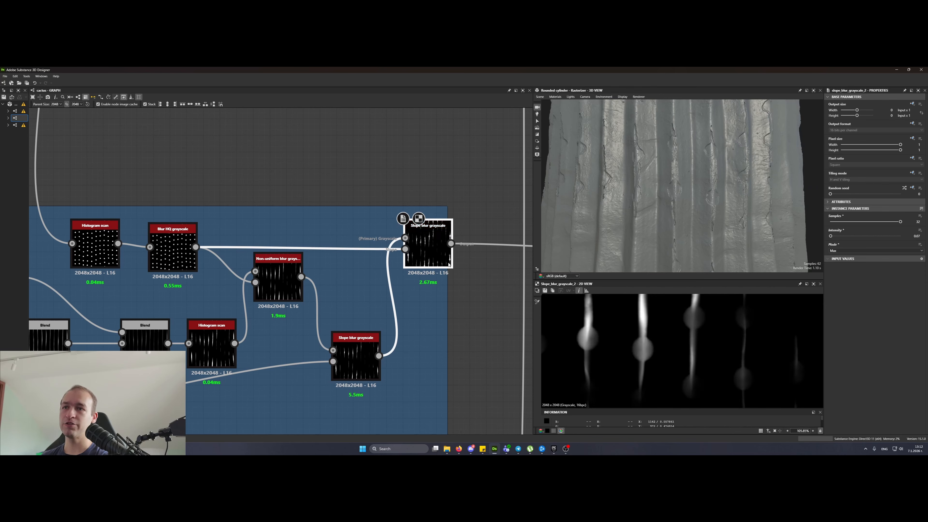
- Align the Blur HQ Grayscale node with the Histogram Scan node and compare its intensity at 0 and about 1.59
drag(173, 261, 179, 258)
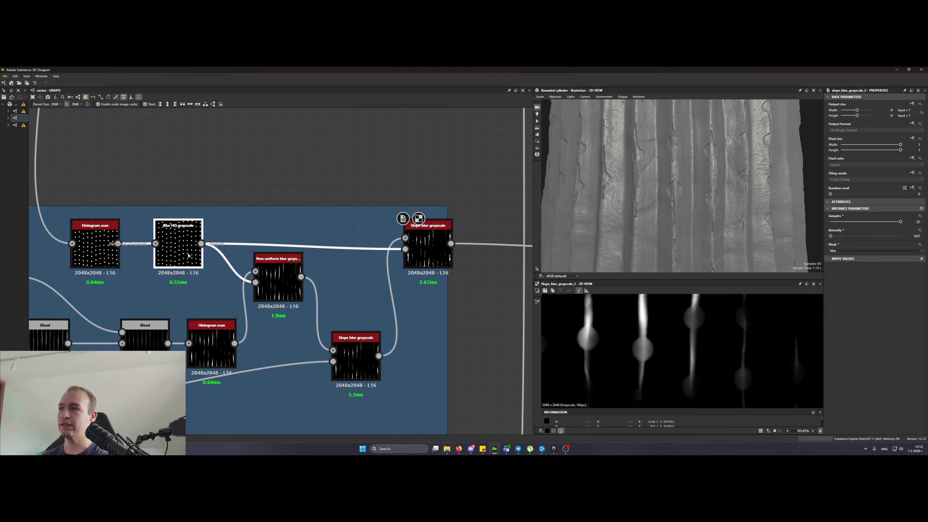
click(179, 252)
click(831, 222)
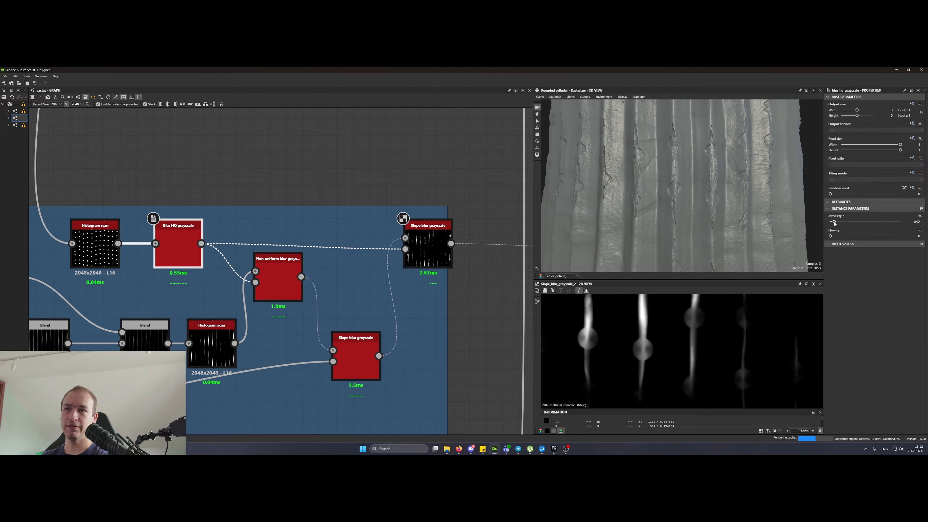
drag(832, 223, 828, 224)
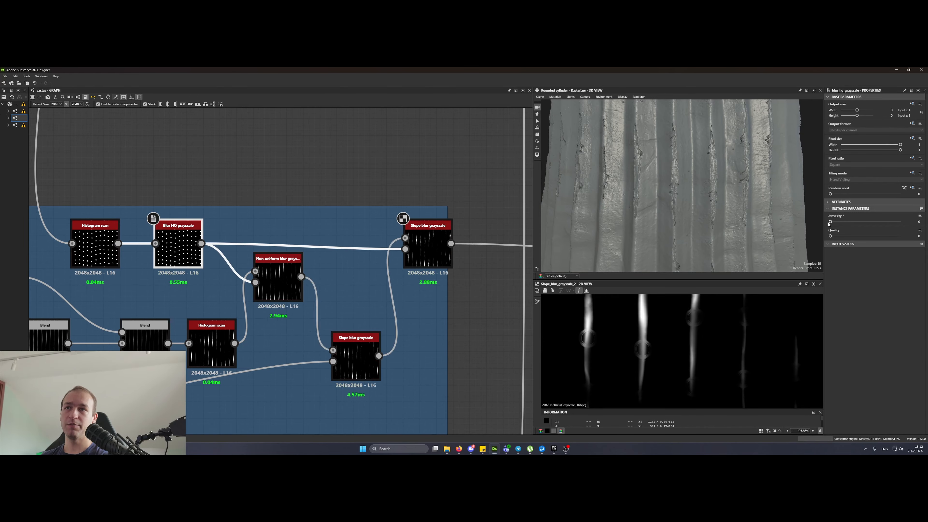
scroll(652, 186, up, 3)
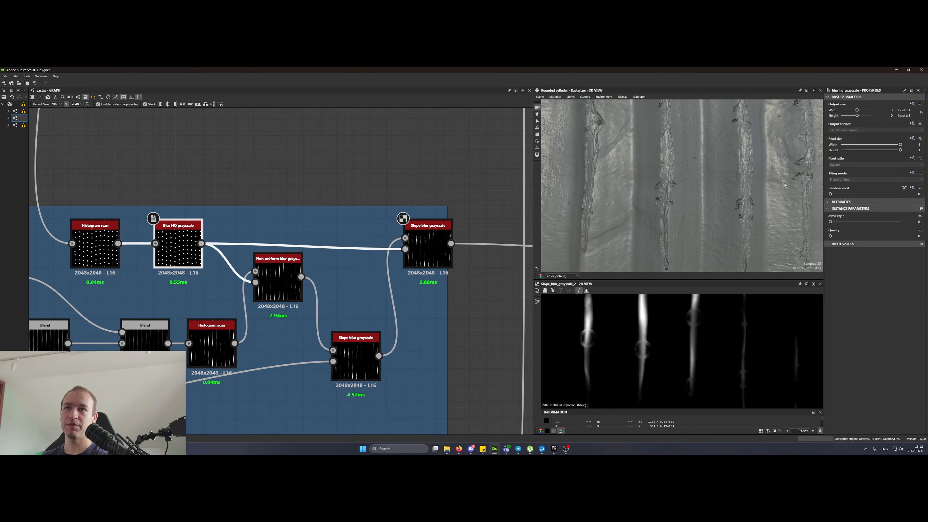
drag(831, 222, 837, 221)
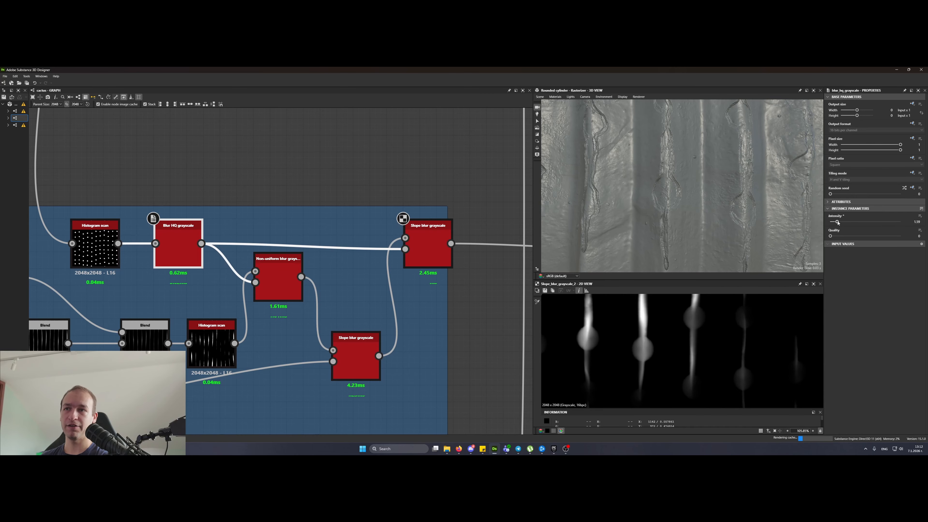
- Follow the vertical holes output connection to the Slope Blur Grayscale node in the Wooden Cuts frame
scroll(449, 301, down, 5)
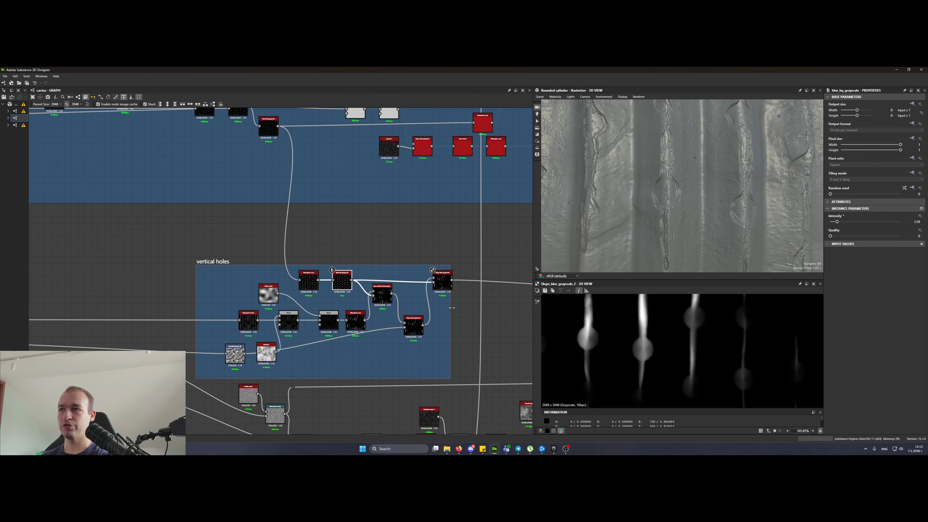
middle_drag(443, 308, 223, 276)
click(292, 250)
middle_drag(360, 300, 256, 236)
scroll(308, 296, up, 6)
click(309, 298)
scroll(309, 298, down, 6)
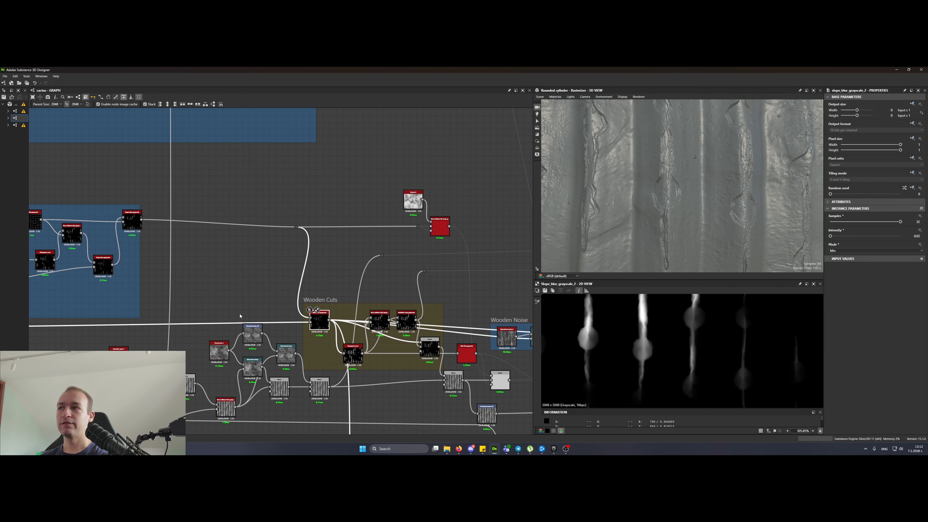
- Inspect the dot node that routes the vertical holes output into the Wooden Cuts frame's Slope Blur Grayscale node
click(290, 226)
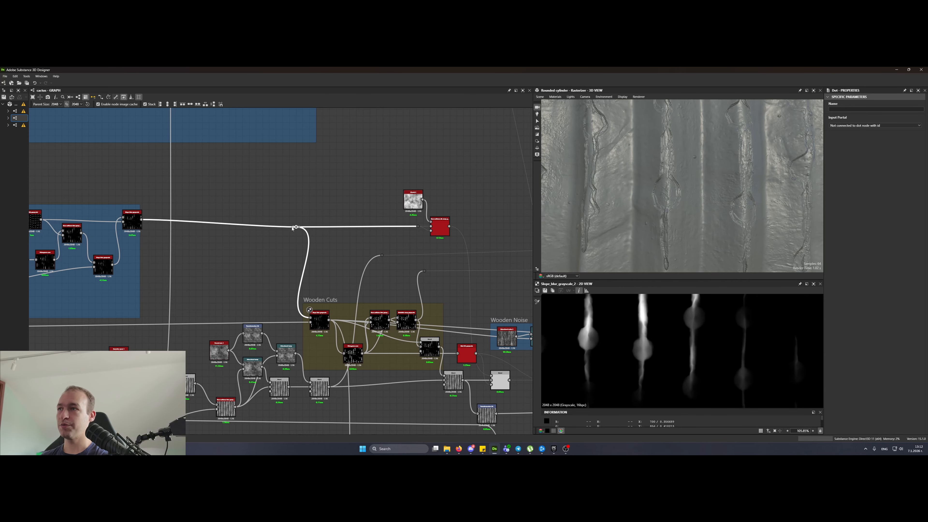
key(space)
click(247, 210)
middle_drag(197, 210, 425, 208)
middle_drag(509, 283, 302, 228)
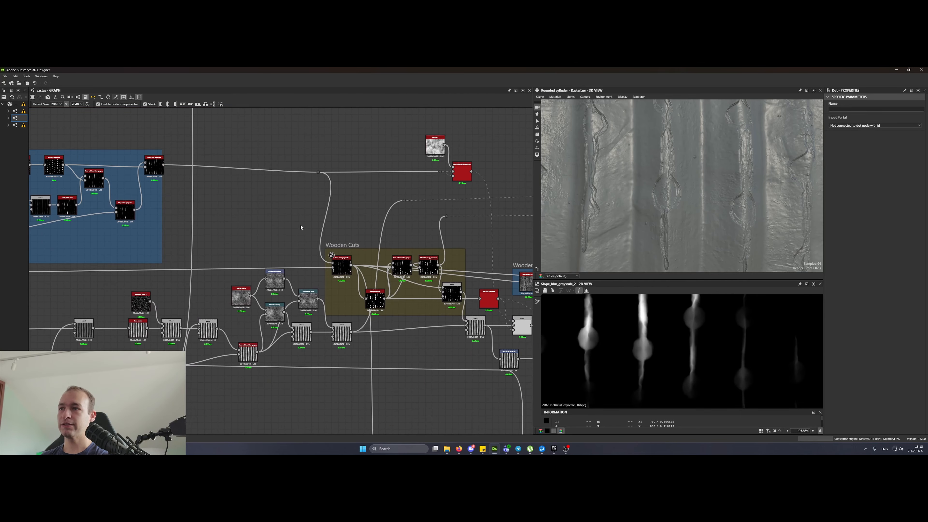
scroll(342, 252, up, 5)
click(334, 317)
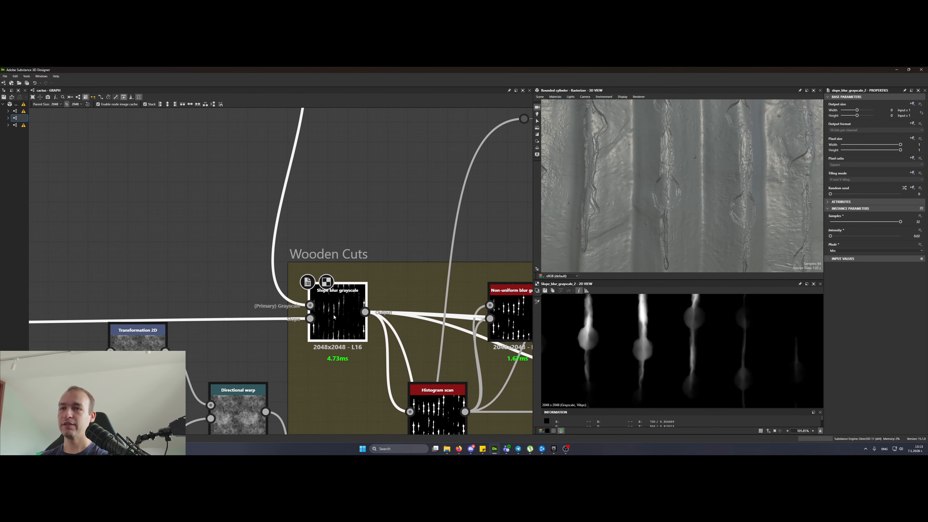
- Trace the slope input of the Wooden Cuts Slope Blur Grayscale node and preview the node
click(310, 318)
scroll(321, 320, down, 5)
middle_drag(125, 251, 326, 266)
click(230, 345)
scroll(230, 345, up, 4)
middle_drag(404, 309, 88, 252)
middle_drag(522, 222, 149, 231)
double_click(259, 230)
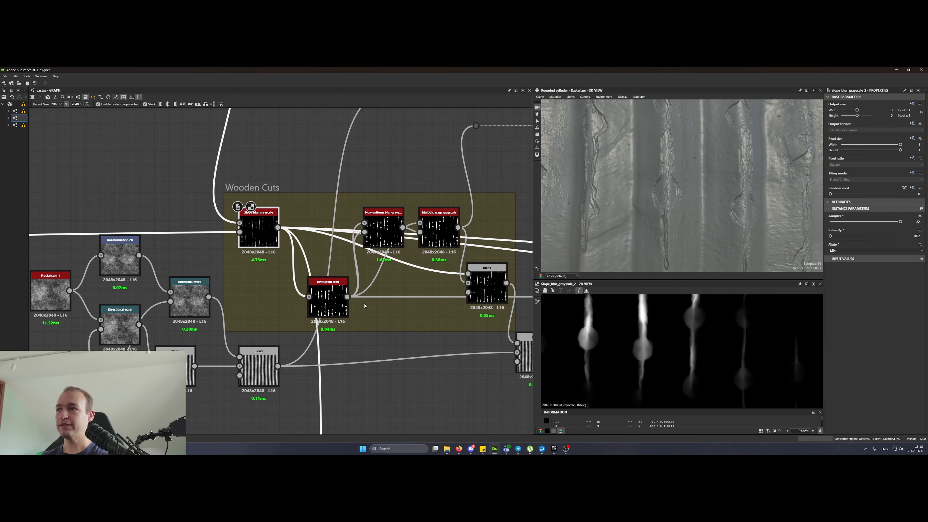
- Preview the Wooden Cuts Histogram Scan and Non-uniform Blur Grayscale nodes and set the blur's intensity to 1.5
double_click(329, 303)
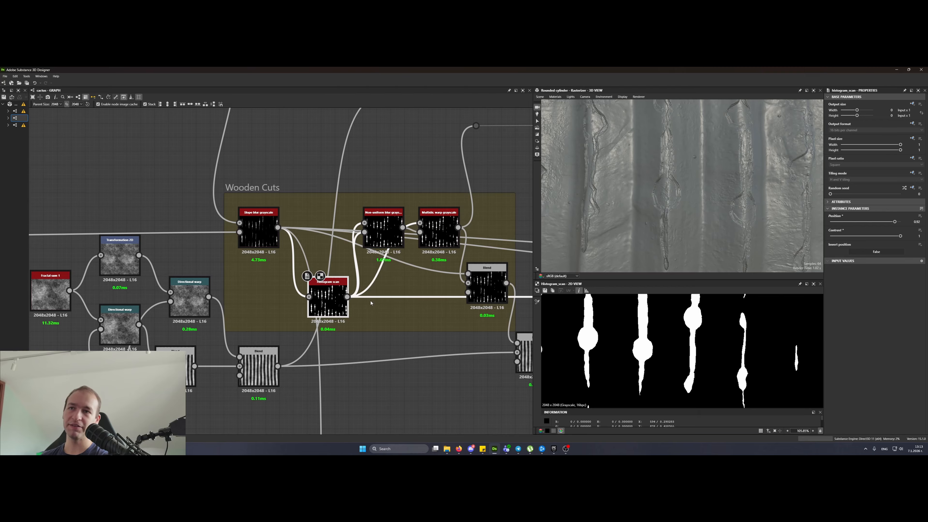
double_click(387, 235)
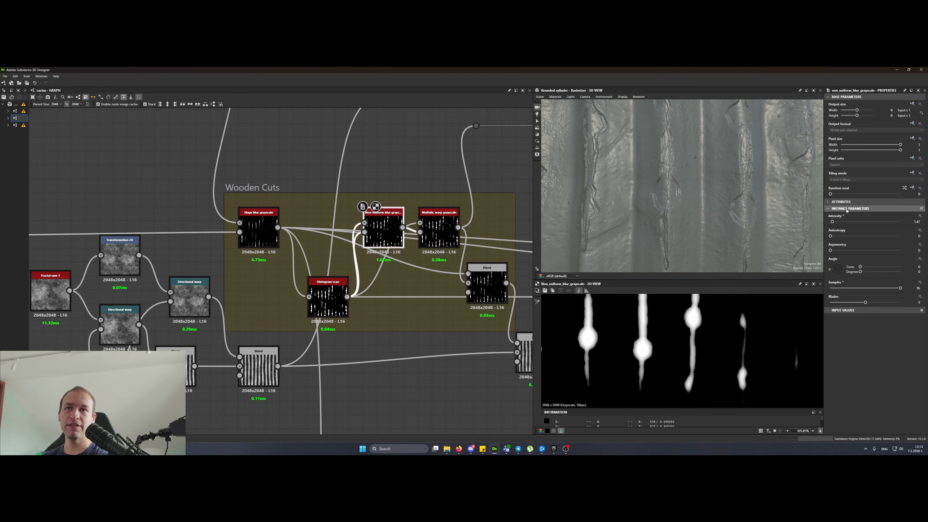
scroll(844, 224, up, 3)
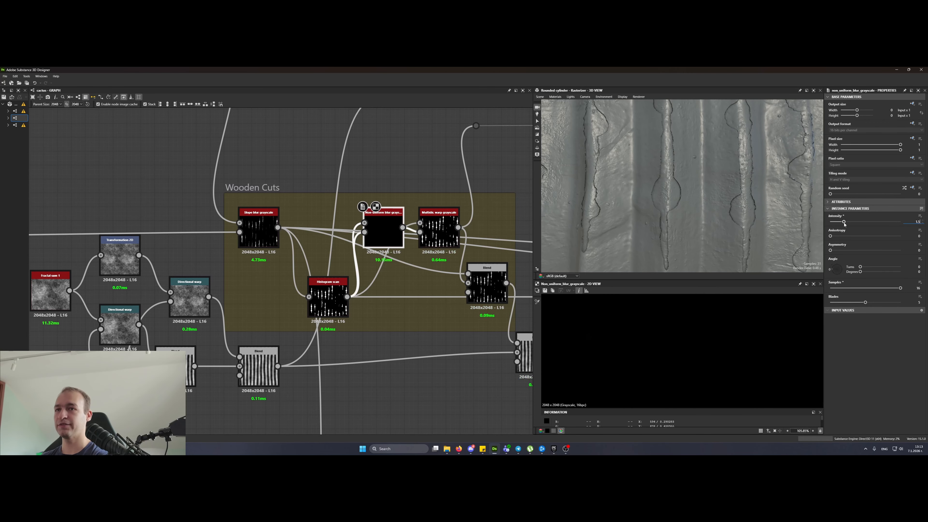
- Preview the Multi-directional Warp Grayscale node and space it further from the Non-uniform Blur Grayscale node
click(455, 242)
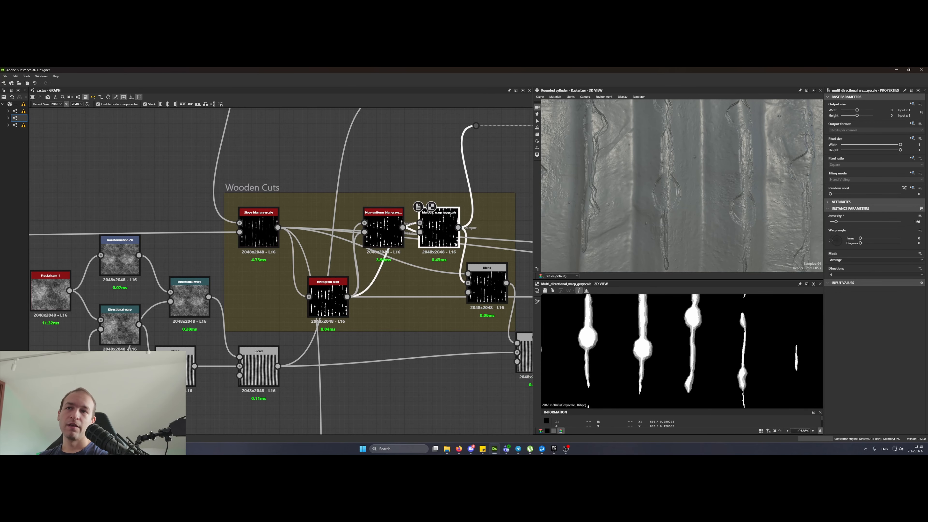
middle_drag(454, 242, 398, 248)
scroll(388, 242, up, 5)
drag(388, 241, 421, 242)
mouse_move(256, 241)
mouse_down()
mouse_move(222, 241)
mouse_move(239, 242)
mouse_up()
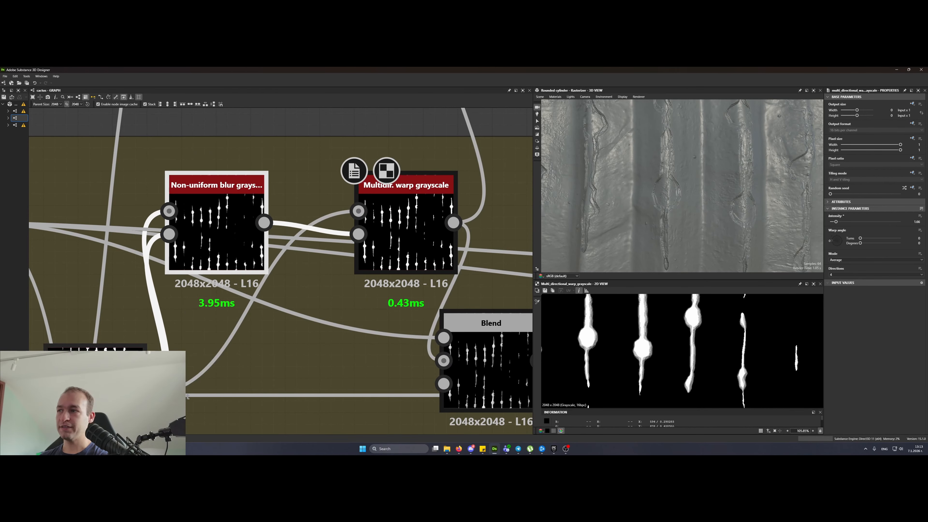
- Compare the Histogram Scan and Non-uniform Blur previews with the Multi-directional Warp's and examine the warp's stepped edges up close
double_click(128, 367)
double_click(214, 230)
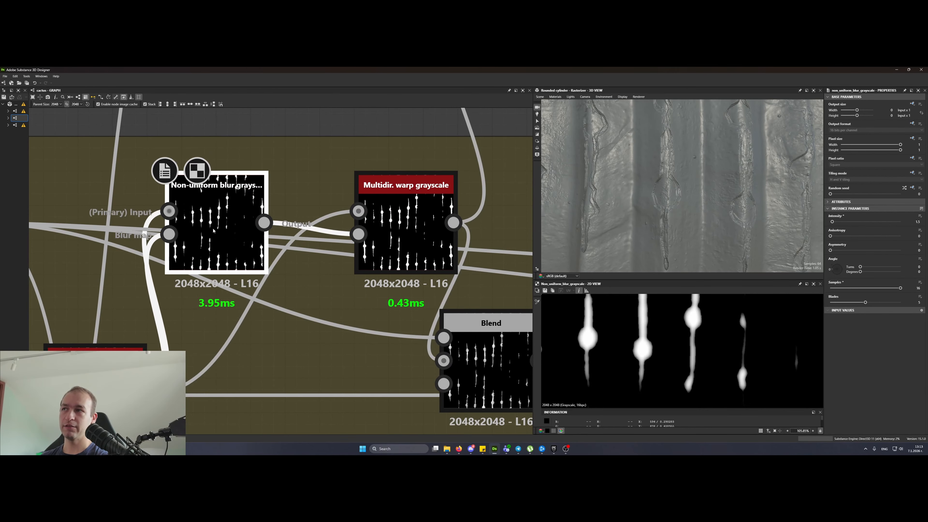
double_click(405, 234)
scroll(620, 352, up, 6)
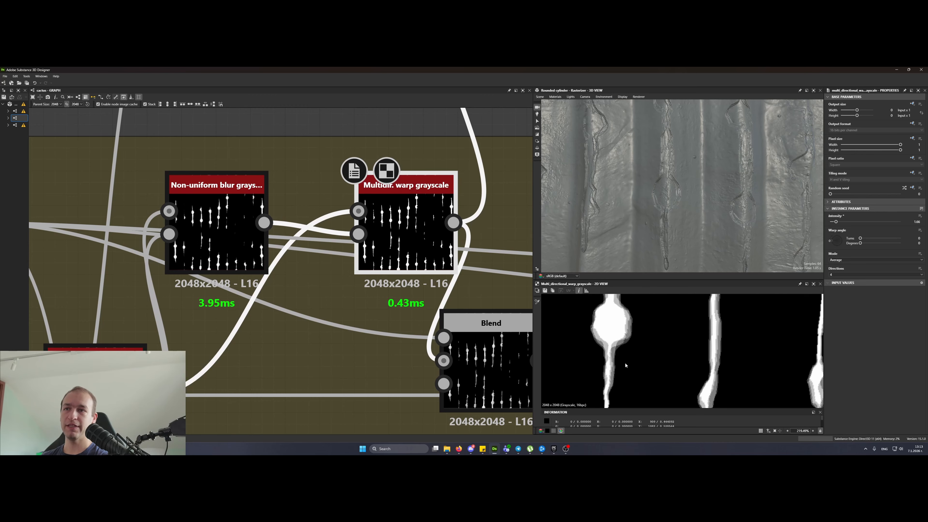
middle_drag(638, 309, 623, 363)
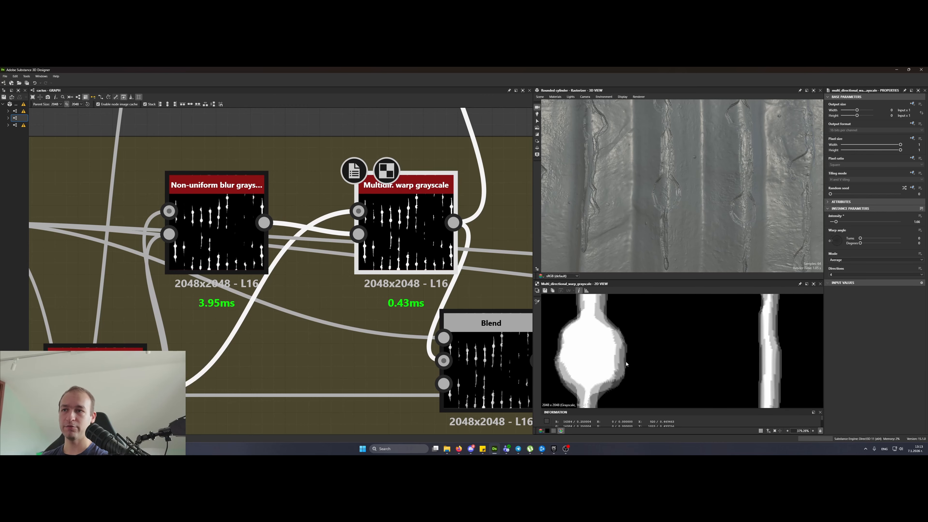
- Add a Quantize Grayscale node fed by the Non-uniform Blur Grayscale output and place it above the Wooden Cuts frame
middle_drag(361, 176, 322, 353)
click(287, 251)
key(space)
text(quan)
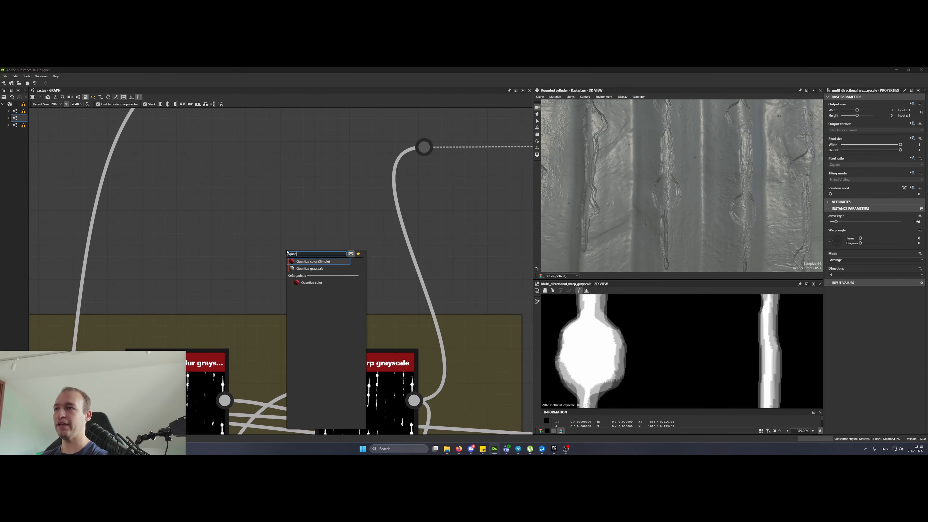
click(309, 268)
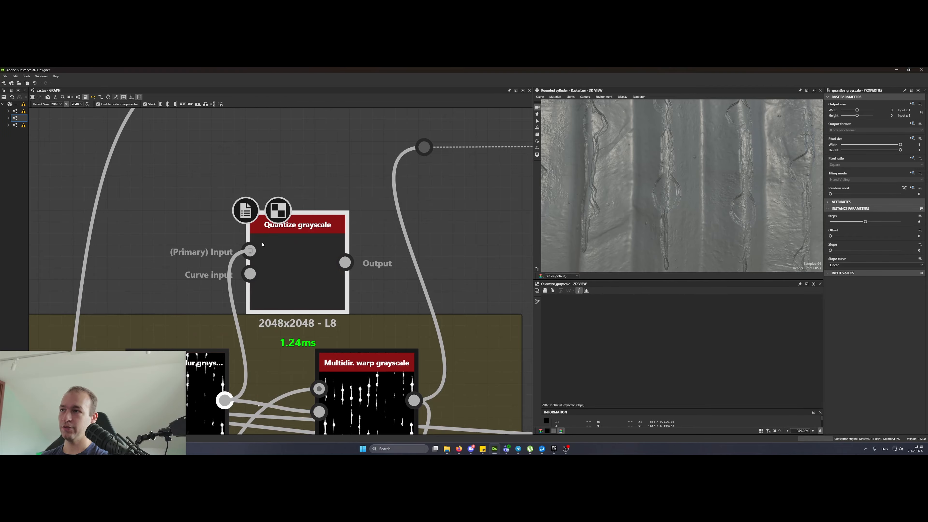
drag(299, 249, 300, 214)
- Compare the Multi-directional Warp and Quantize Grayscale previews and delete the Quantize Grayscale node
click(366, 399)
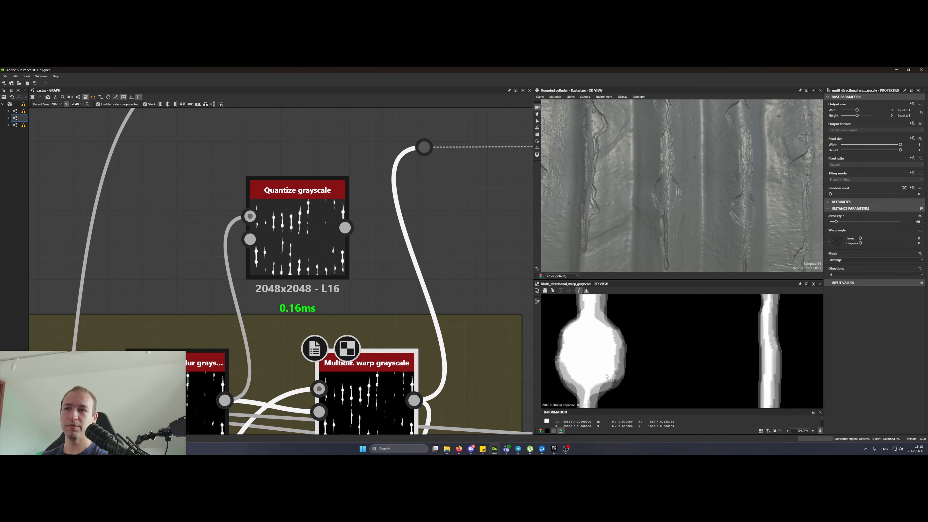
middle_drag(296, 292, 309, 209)
double_click(311, 171)
key(Delete)
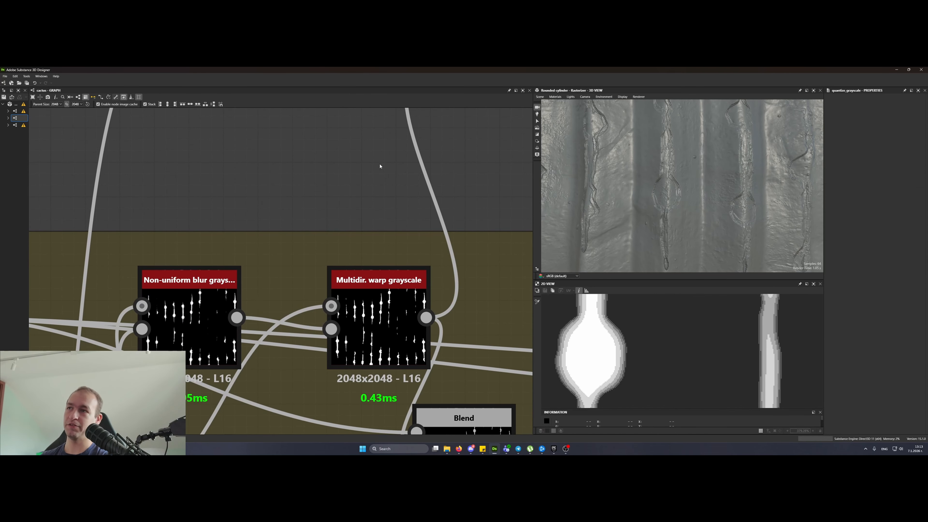
- Preview the Multi-directional Warp Grayscale node, move it closer to the Non-uniform Blur, and examine the hole edges on the 3D cylinder
click(383, 301)
double_click(382, 301)
drag(383, 301, 348, 301)
scroll(678, 211, up, 2)
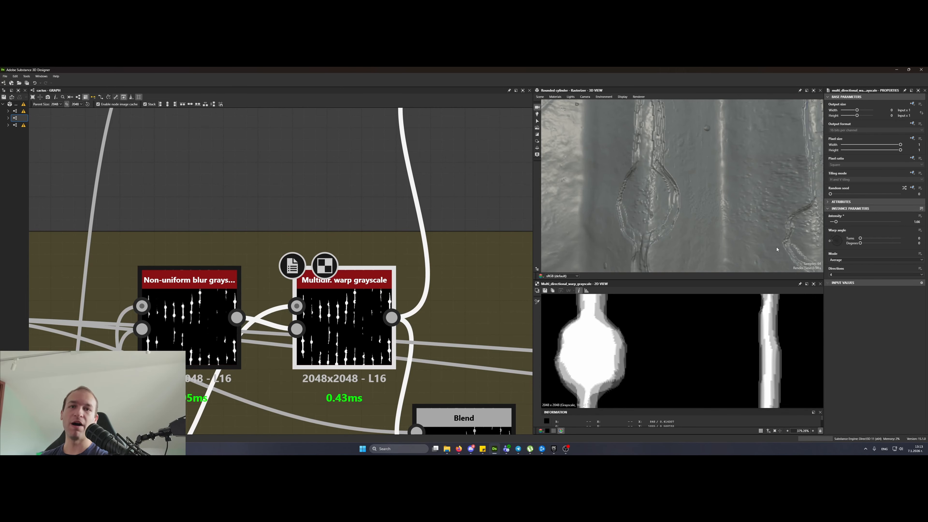
- Preview the Blend node in the Wooden Cuts frame and examine its foreground and background inputs
scroll(341, 251, down, 6)
double_click(342, 251)
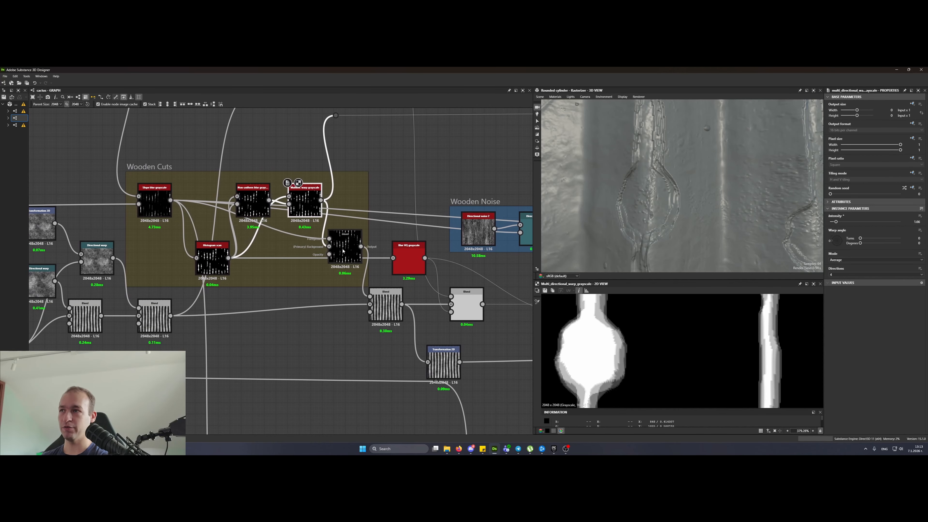
scroll(339, 251, up, 5)
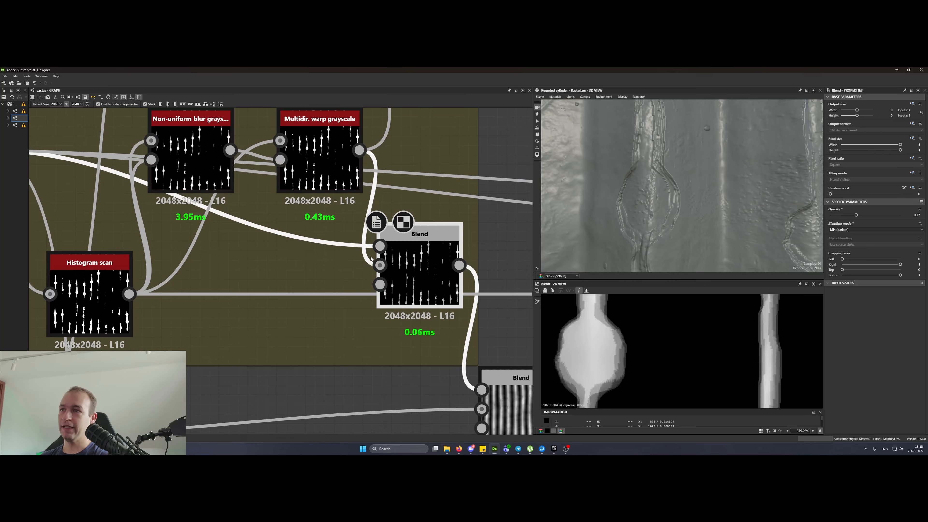
click(380, 246)
click(380, 265)
double_click(431, 266)
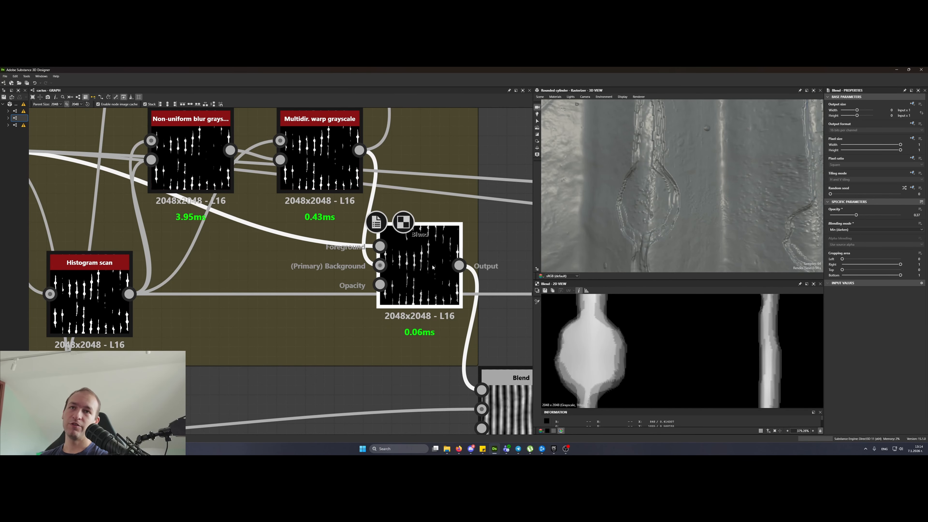
- Compare the Wooden Cuts Blend preview with the Multi-directional Warp Grayscale preview feeding its background
scroll(431, 266, down, 4)
scroll(406, 261, up, 2)
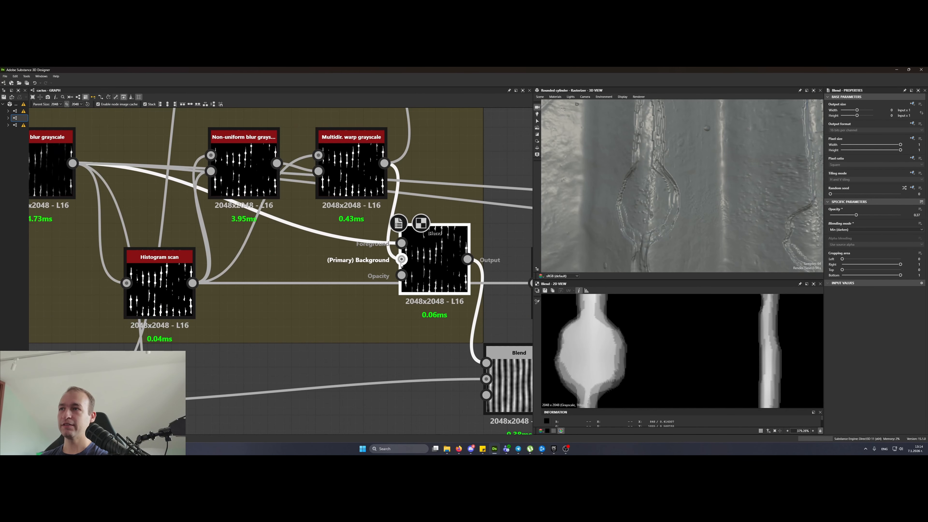
double_click(368, 172)
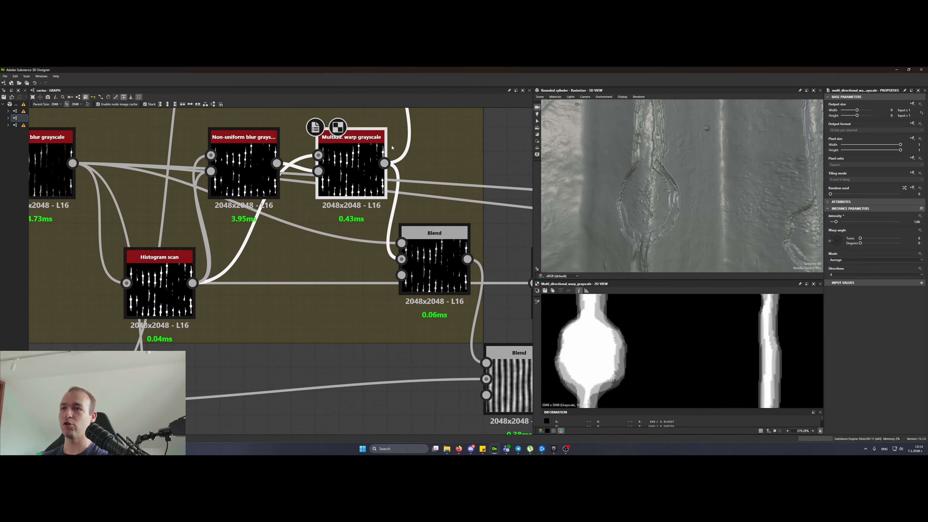
double_click(417, 256)
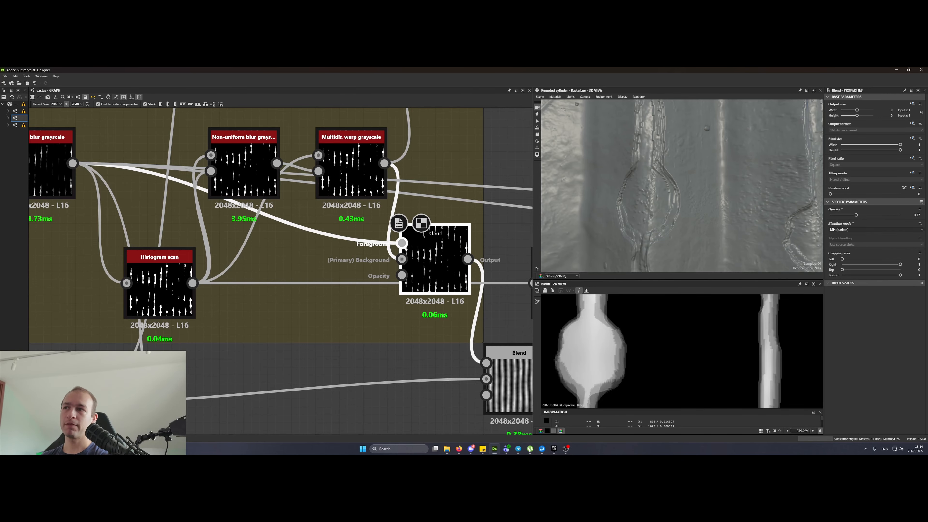
middle_drag(430, 260, 343, 283)
double_click(157, 205)
scroll(695, 372, down, 5)
- Compare the Wooden Cuts Blend node at opacity 0 and 1 on the 3D cylinder and set its opacity to 0.4
double_click(369, 289)
drag(856, 215, 826, 216)
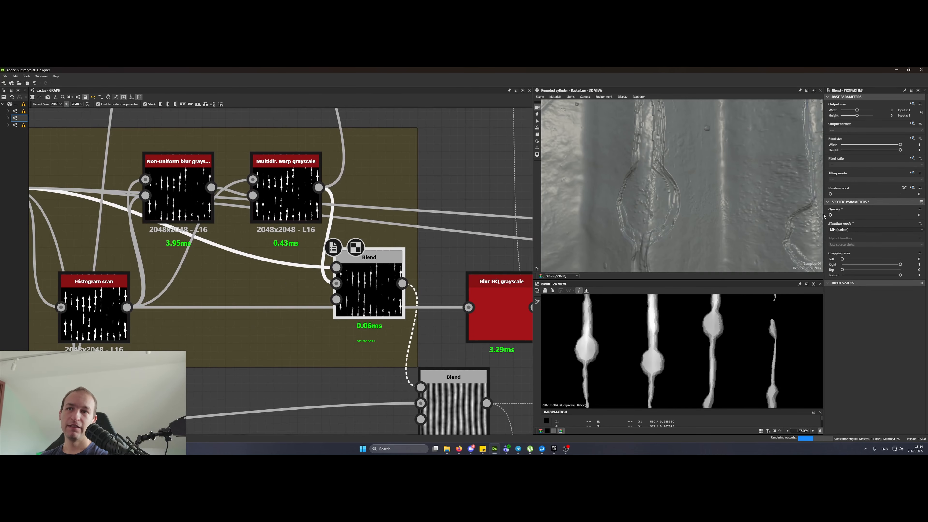
scroll(667, 205, down, 3)
scroll(667, 206, up, 5)
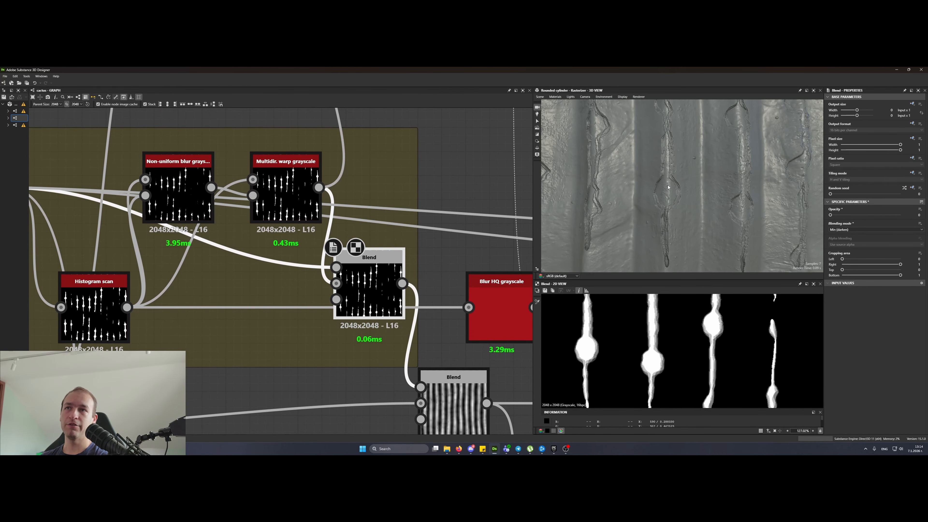
scroll(723, 206, down, 5)
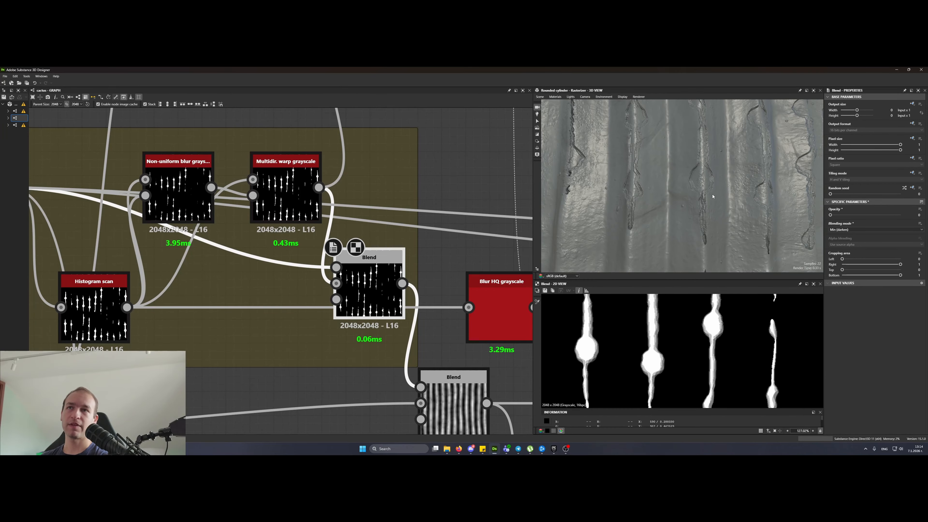
drag(830, 214, 905, 214)
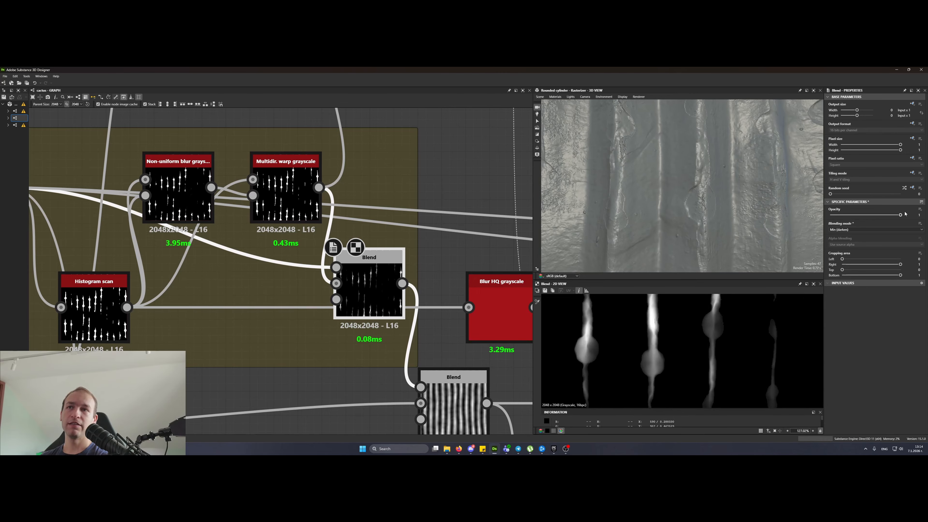
drag(680, 182, 655, 181)
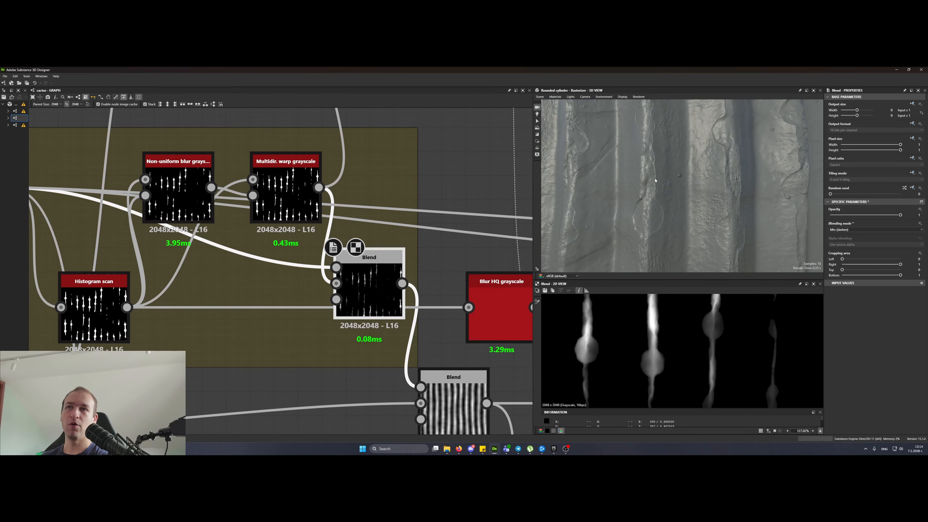
click(862, 216)
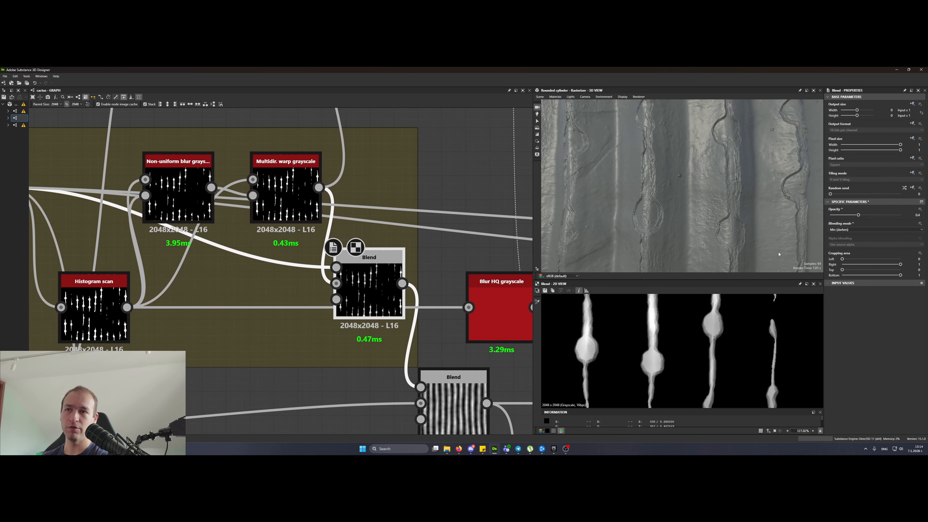
- Preview the Subtract Blend node below the Wooden Cuts frame and trace its background input to the vertical stripes
scroll(336, 199, down, 5)
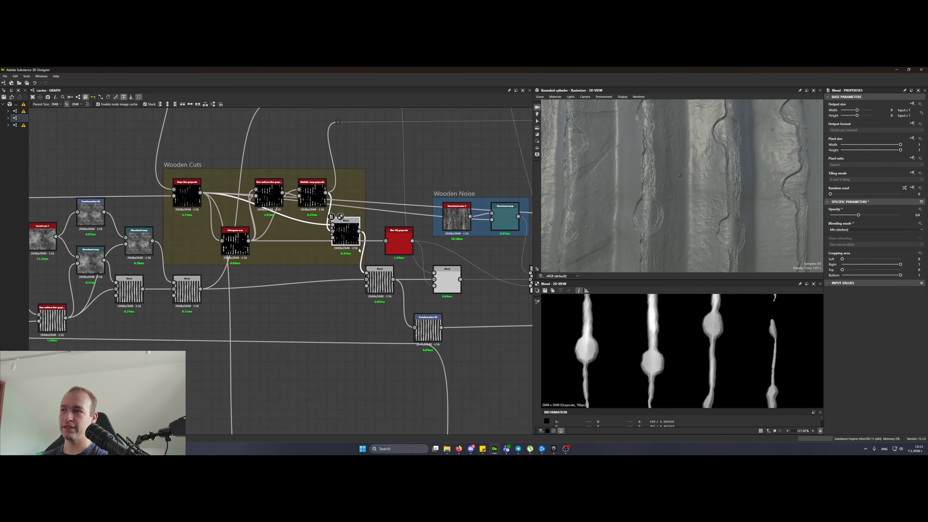
scroll(380, 280, up, 5)
drag(371, 260, 372, 283)
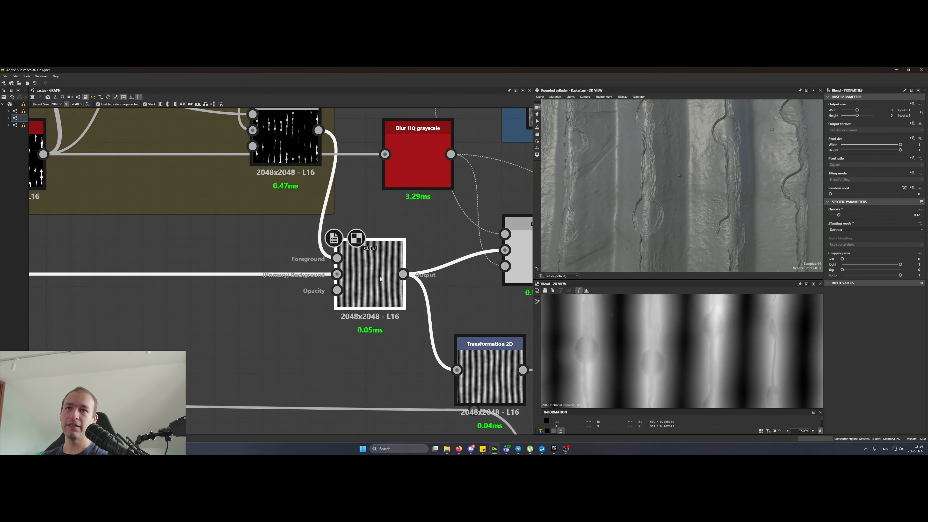
scroll(212, 304, down, 2)
middle_drag(69, 310, 234, 309)
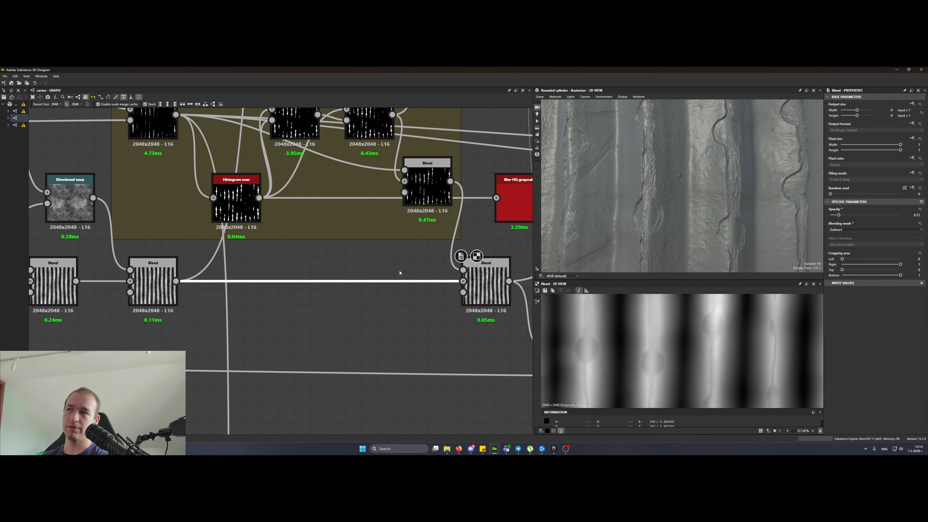
middle_drag(399, 270, 327, 274)
double_click(399, 289)
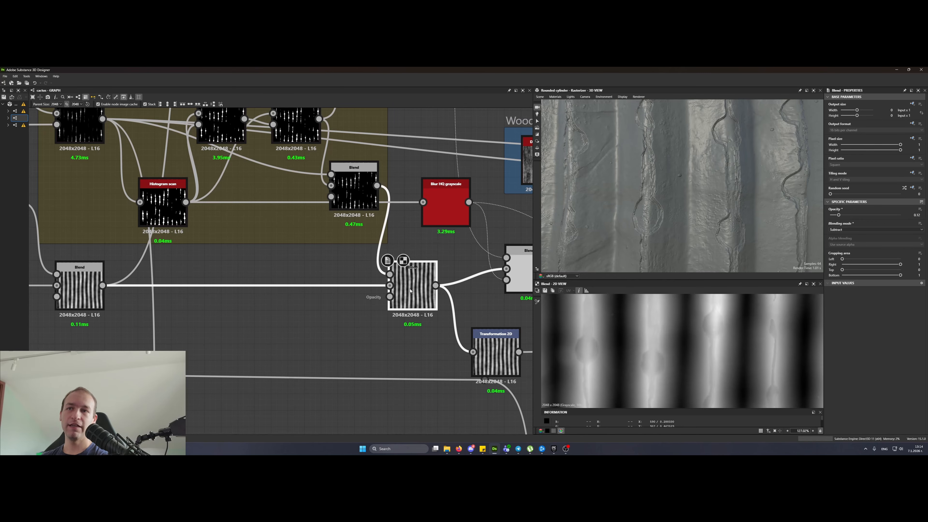
- Compare the Subtract Blend on the 3D cylinder at opacity about 0.82 and at 0.12
click(887, 216)
scroll(675, 245, down, 5)
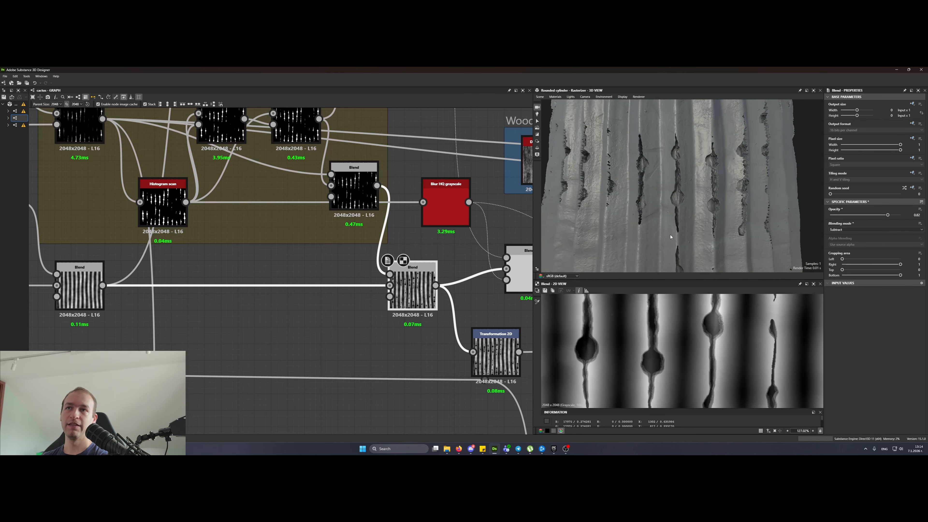
scroll(694, 229, up, 3)
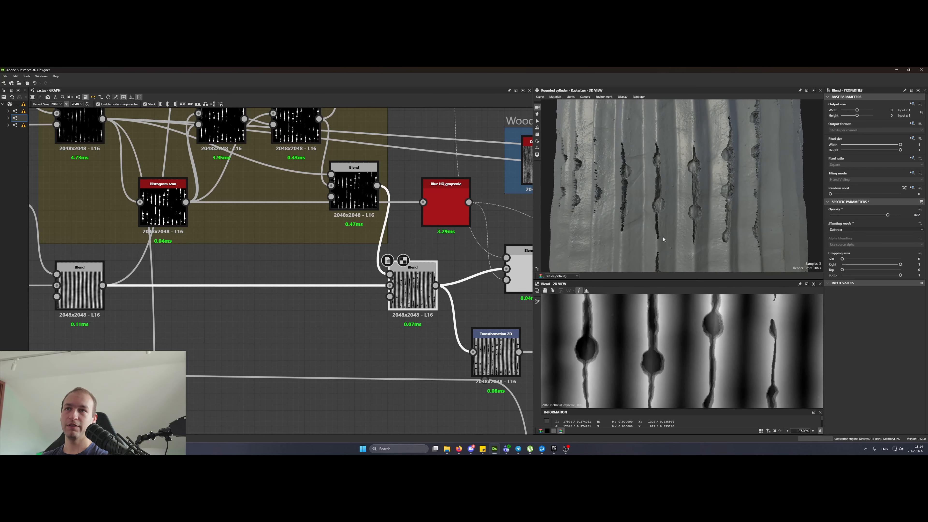
click(872, 216)
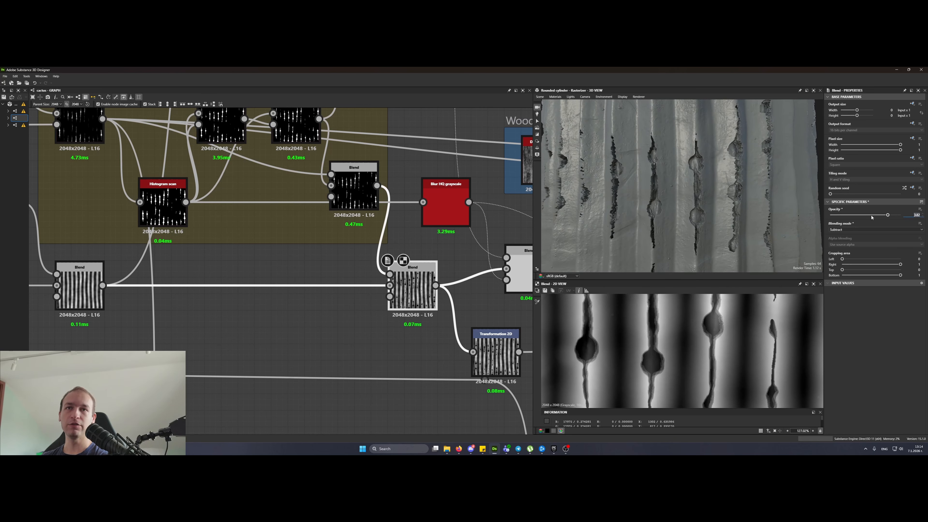
text(0.12)
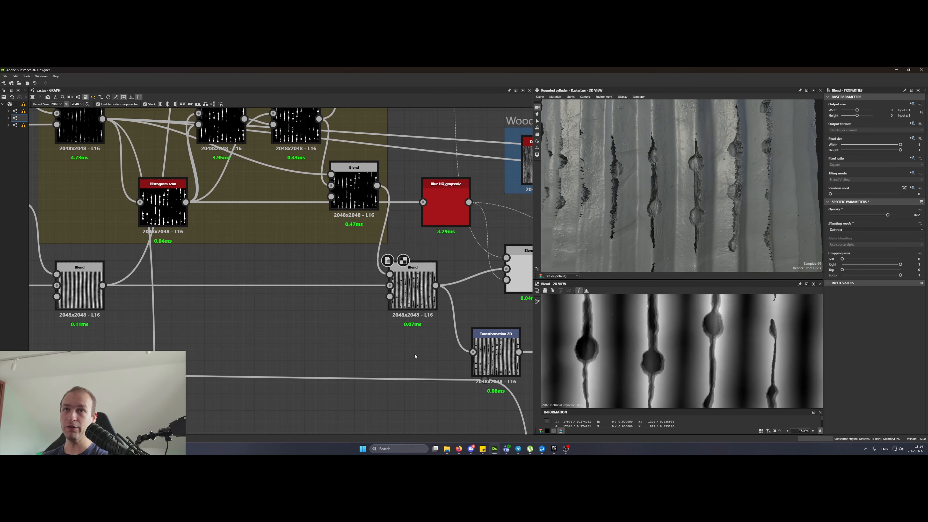
key(Return)
- Try an opacity of 0.2 on the Subtract Blend and set it to 0.13
click(843, 216)
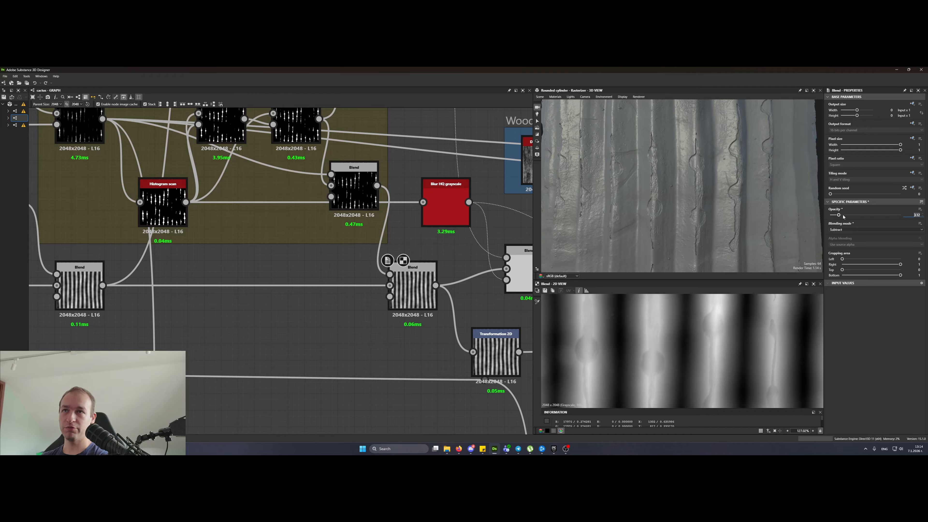
text(0.2)
key(Return)
click(844, 216)
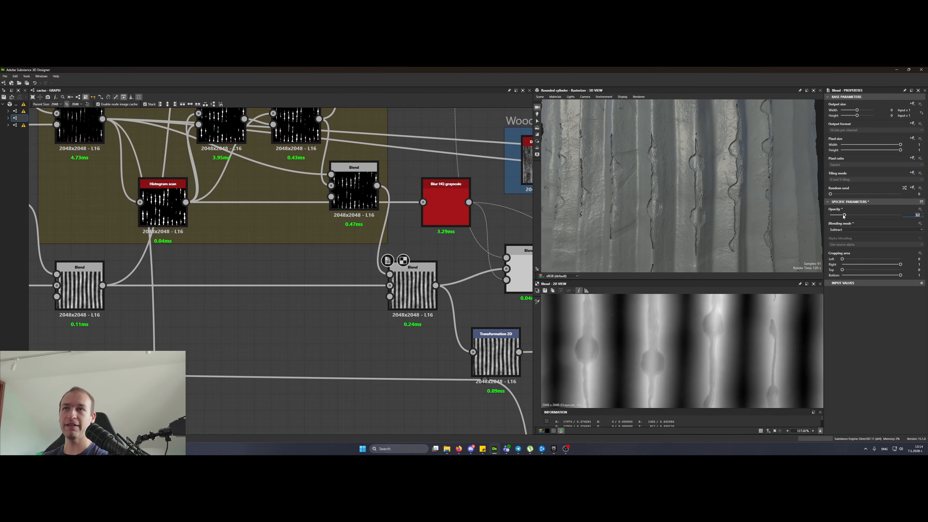
text(0.13)
key(Return)
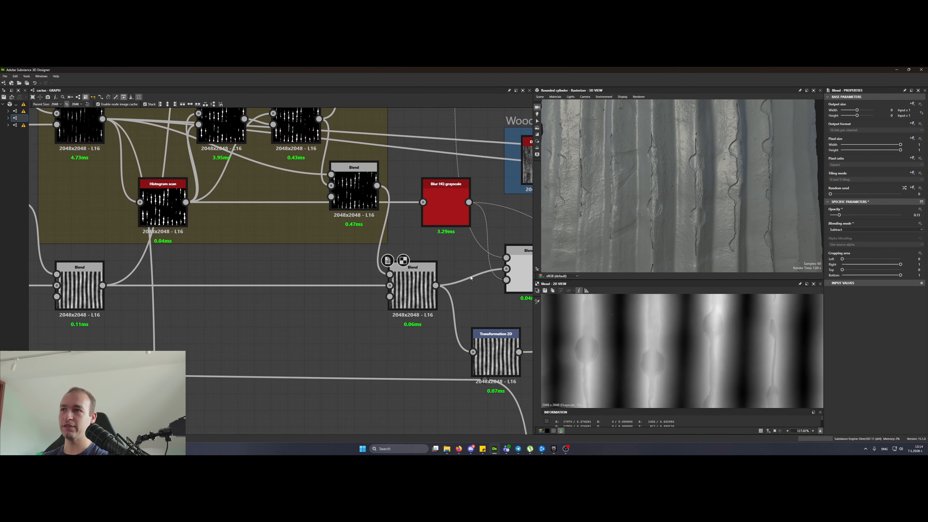
- Feed the Transformation 2D node from the Multiply Blend that follows the Subtract Blend and examine the cuts on the 3D cylinder
middle_drag(470, 278, 364, 293)
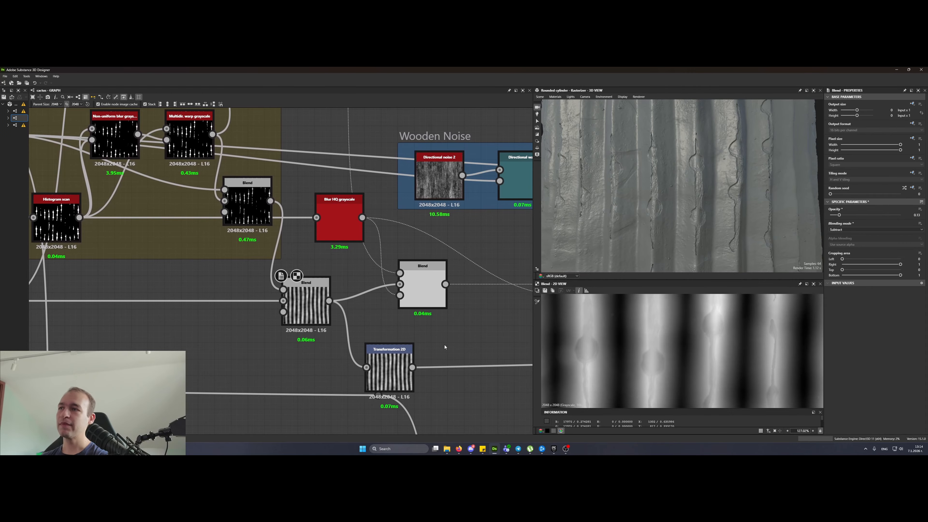
scroll(445, 347, down, 5)
scroll(256, 238, up, 4)
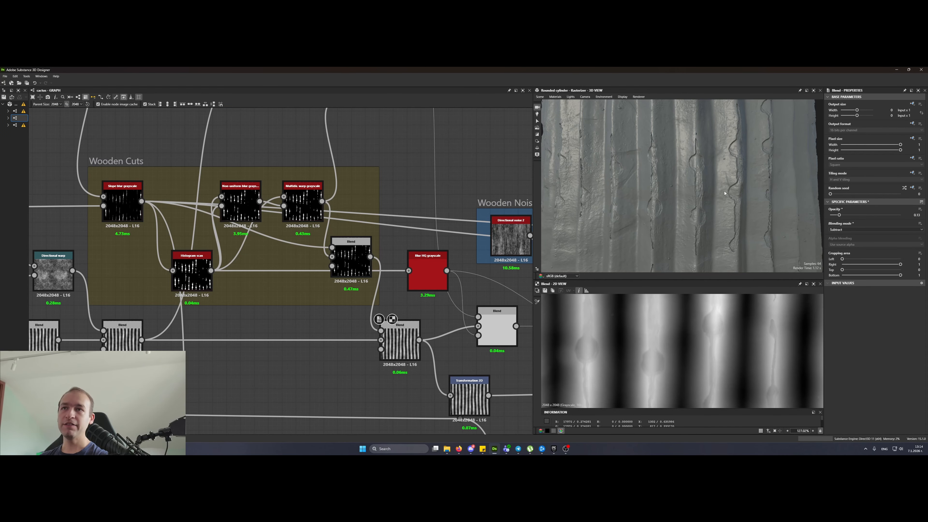
scroll(702, 198, down, 2)
scroll(702, 199, up, 3)
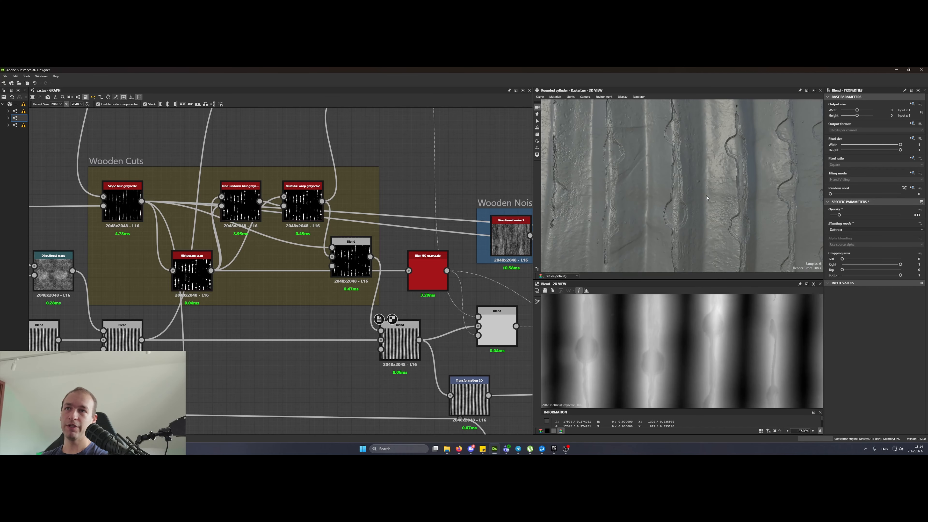
drag(701, 199, 695, 196)
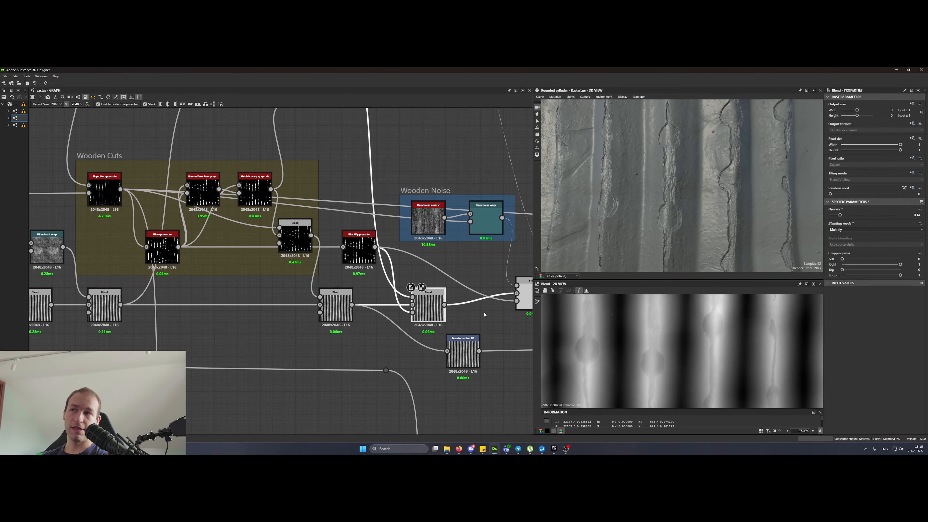
drag(444, 304, 447, 351)
scroll(675, 222, up, 5)
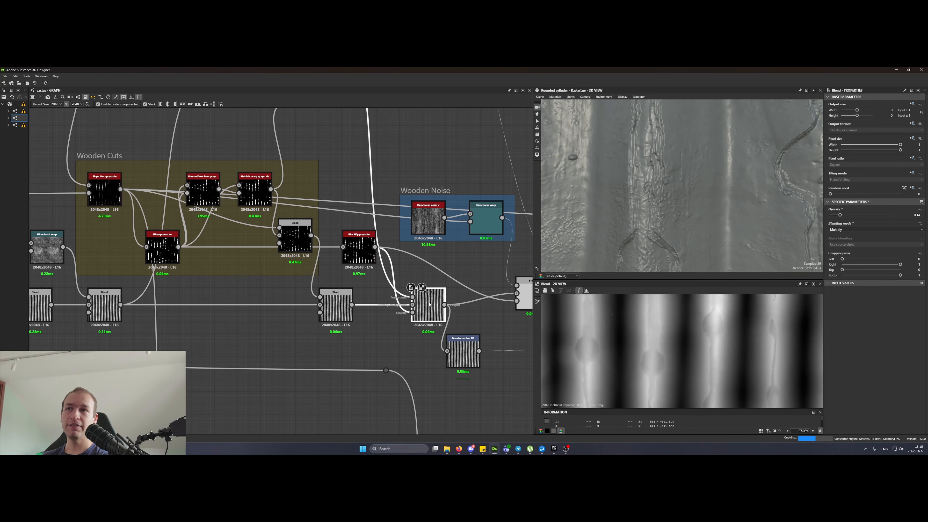
- Try the Multiply Blend at opacities 0.41 and 0.51 on the 3D cylinder and return it to 0.14
scroll(450, 344, down, 3)
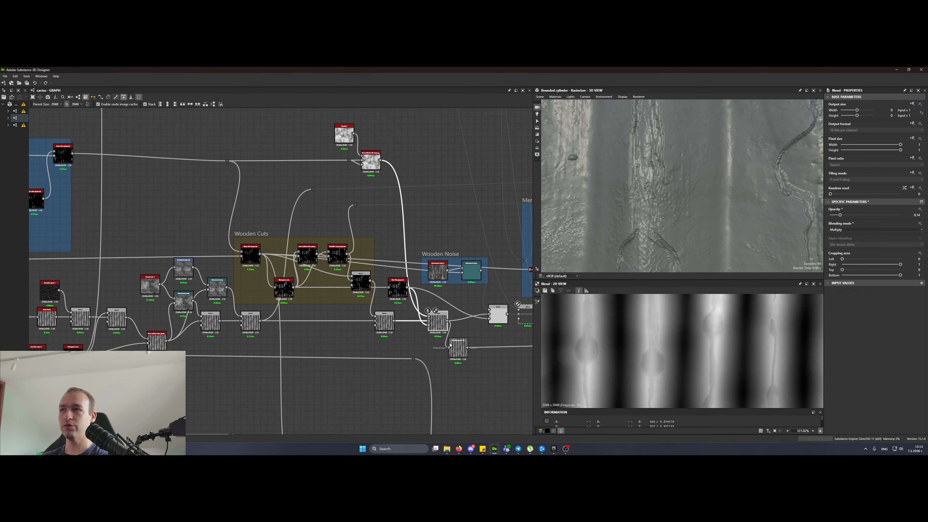
click(452, 346)
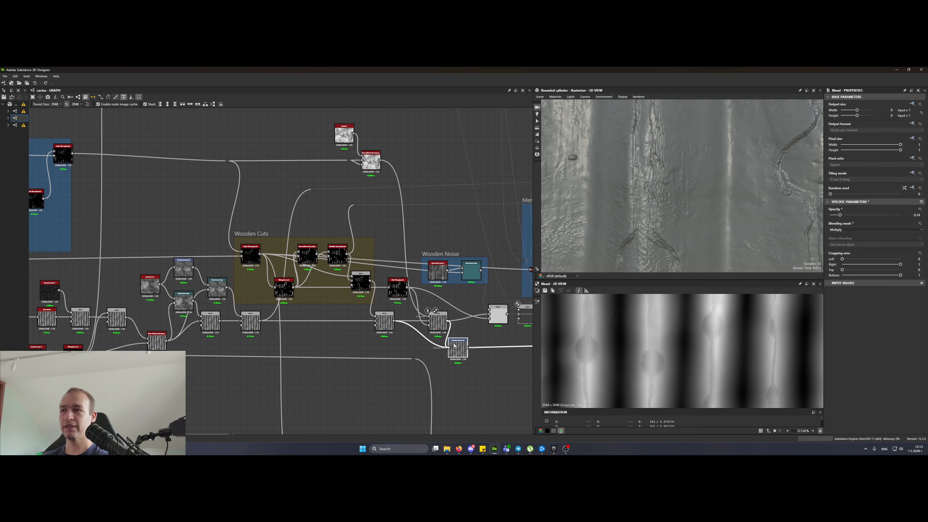
click(442, 324)
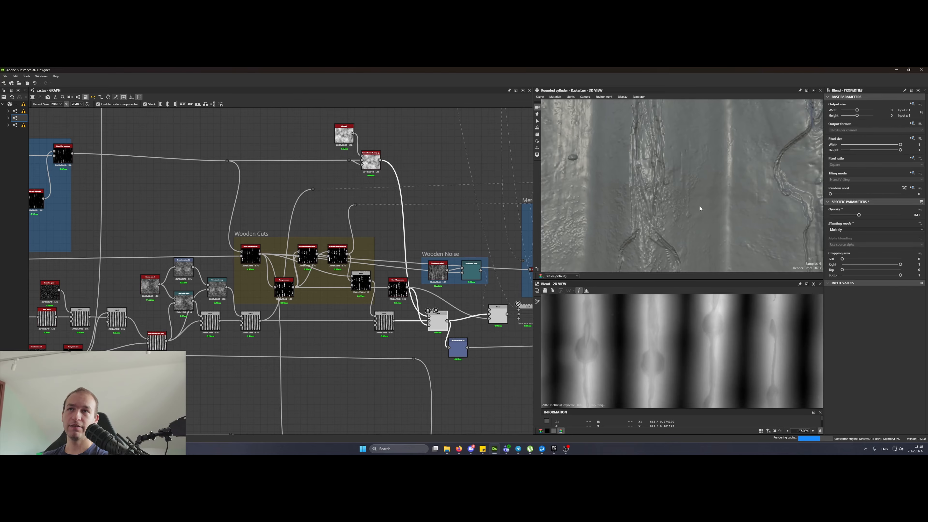
scroll(676, 205, down, 4)
scroll(676, 204, up, 8)
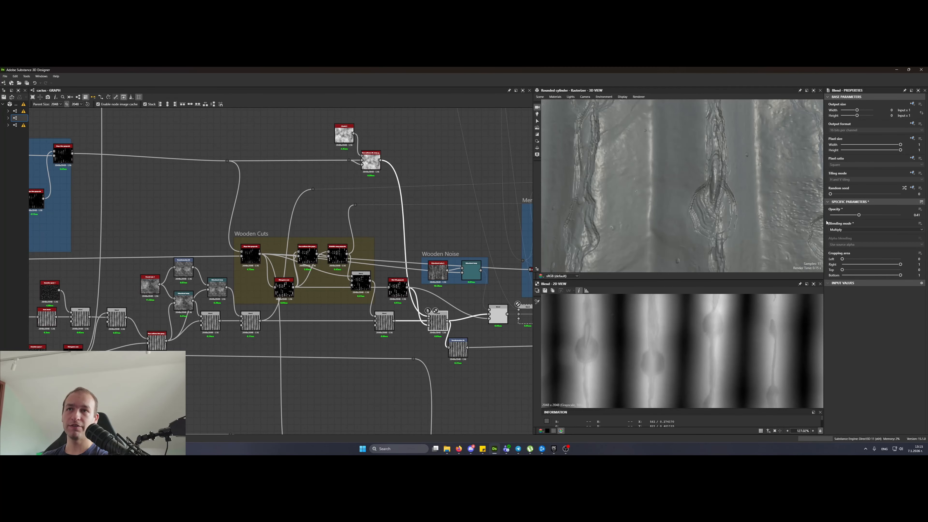
mouse_move(859, 215)
mouse_down()
mouse_move(844, 218)
mouse_move(863, 214)
mouse_up()
key(ctrl+z)
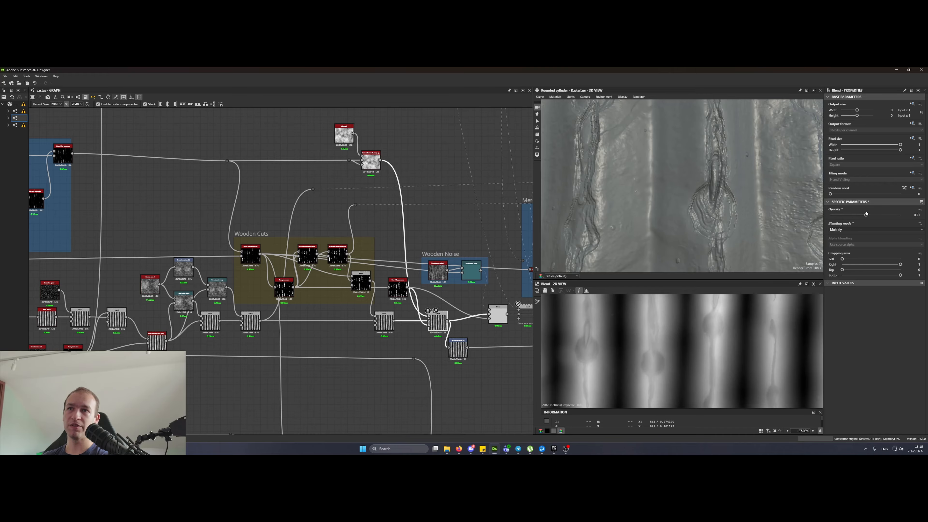
drag(859, 215, 840, 214)
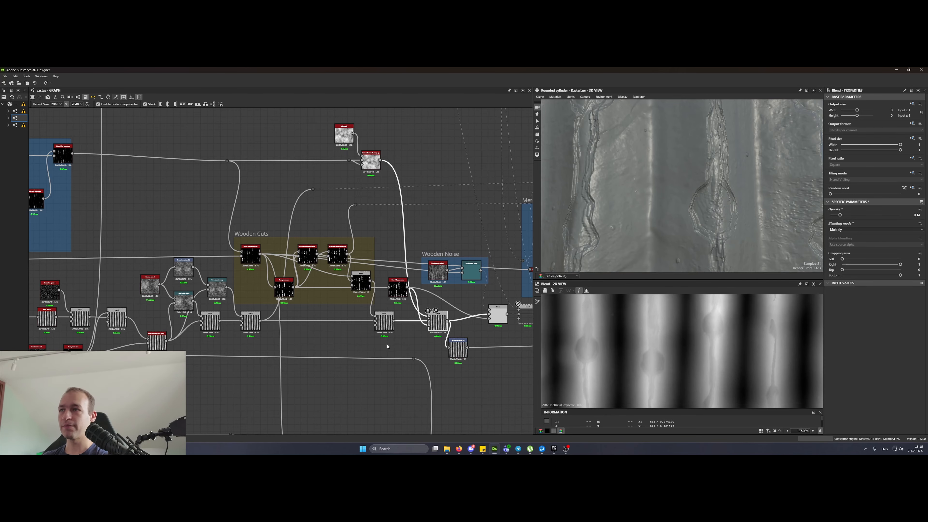
- Preview the Slope Blur Grayscale at the end of the blue frame and the Non-Uniform Directional Warp Grayscale it feeds
scroll(333, 268, down, 3)
middle_drag(333, 268, 398, 269)
scroll(253, 249, up, 4)
click(242, 236)
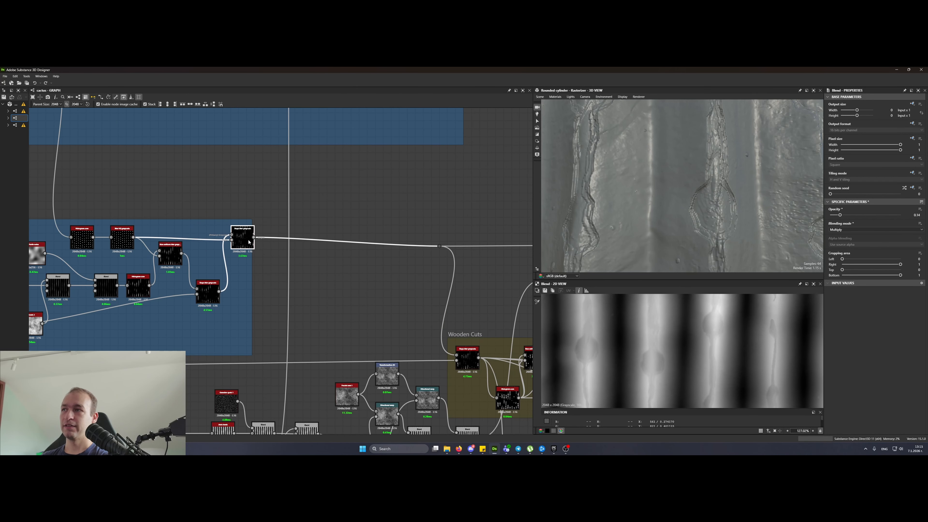
scroll(332, 256, up, 1)
middle_drag(332, 256, 161, 259)
double_click(491, 250)
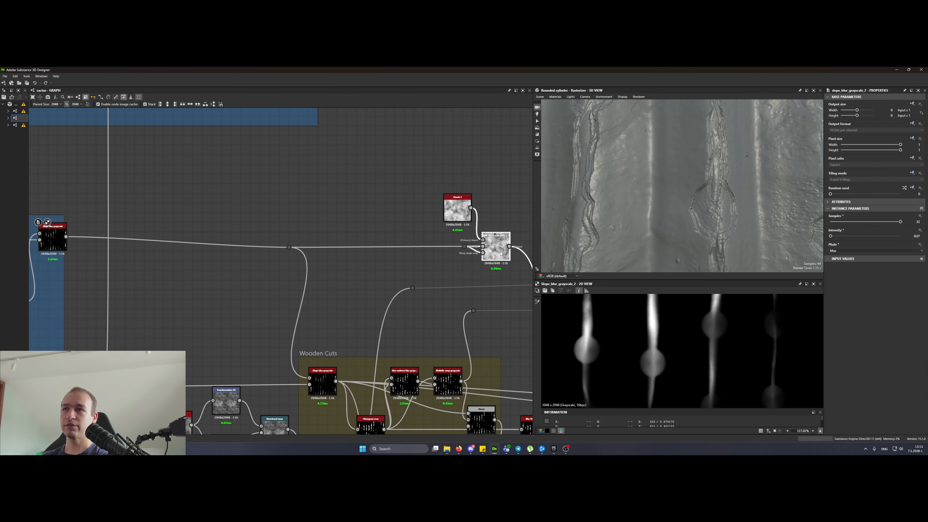
middle_drag(491, 249, 409, 248)
scroll(415, 248, up, 3)
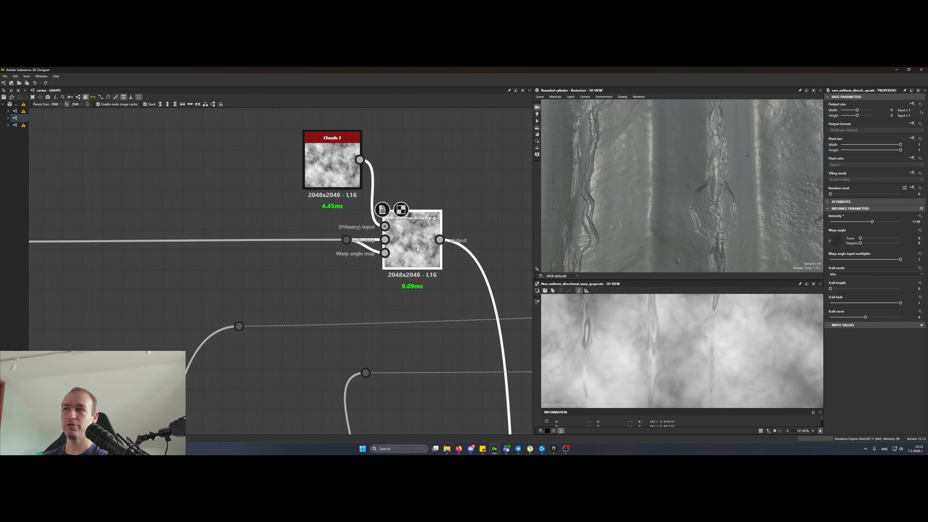
- Preview the map input of the Non-Uniform Directional Warp and move its dot node farther from the warp
double_click(384, 240)
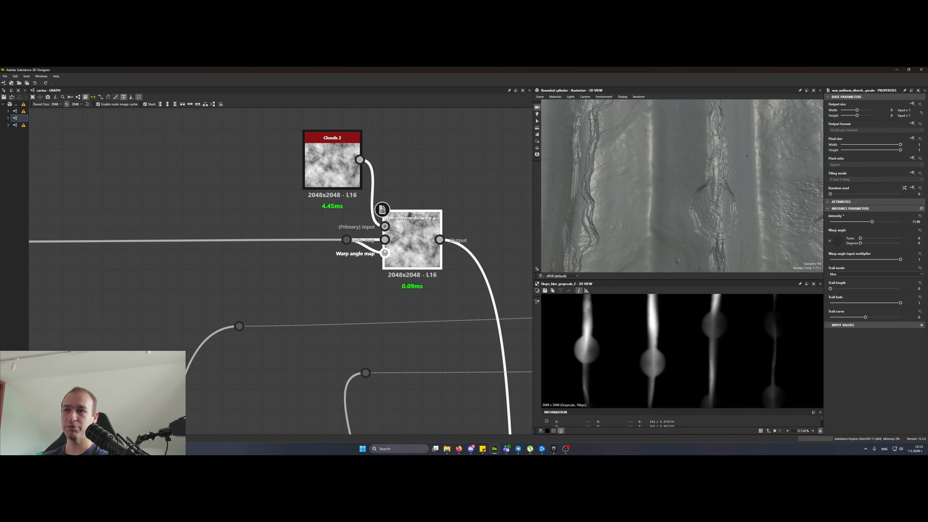
drag(346, 240, 325, 240)
click(365, 262)
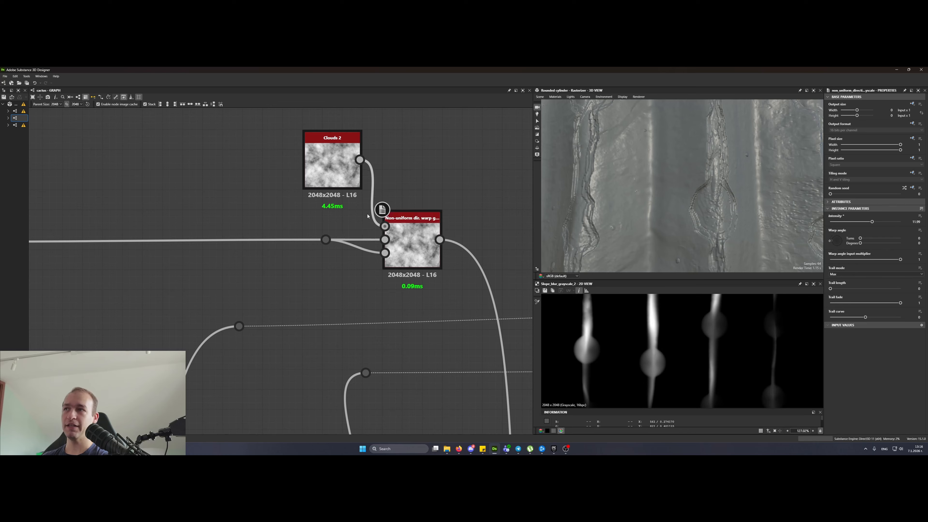
- Compare the Clouds 2 noise with its Non-Uniform Directional Warp Grayscale result up close
double_click(340, 169)
double_click(431, 237)
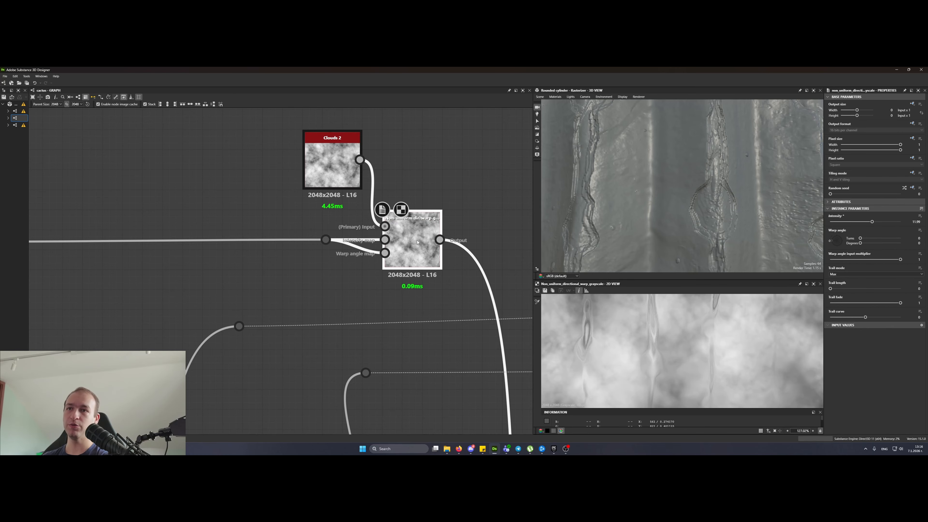
scroll(685, 359, up, 4)
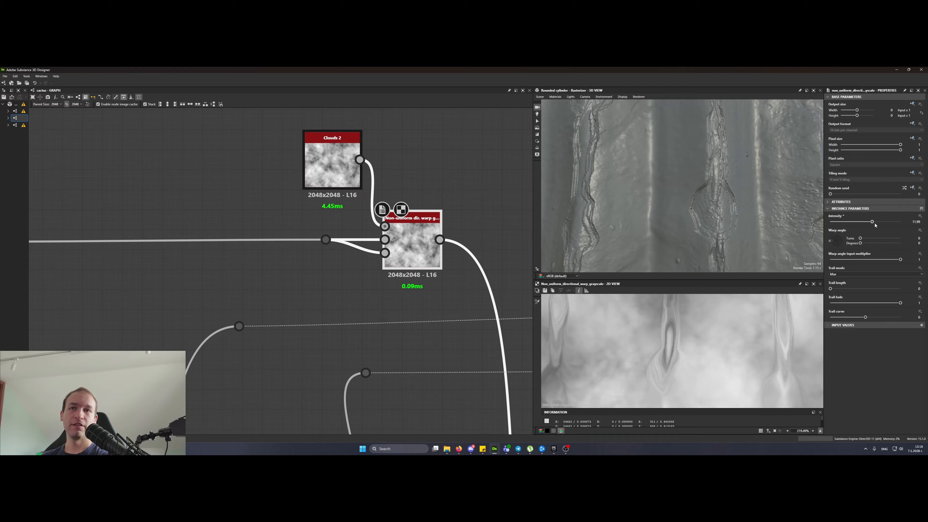
- Try a stronger intensity on the Non-Uniform Directional Warp Grayscale node and set it to 12
drag(872, 222, 892, 220)
key(Tab)
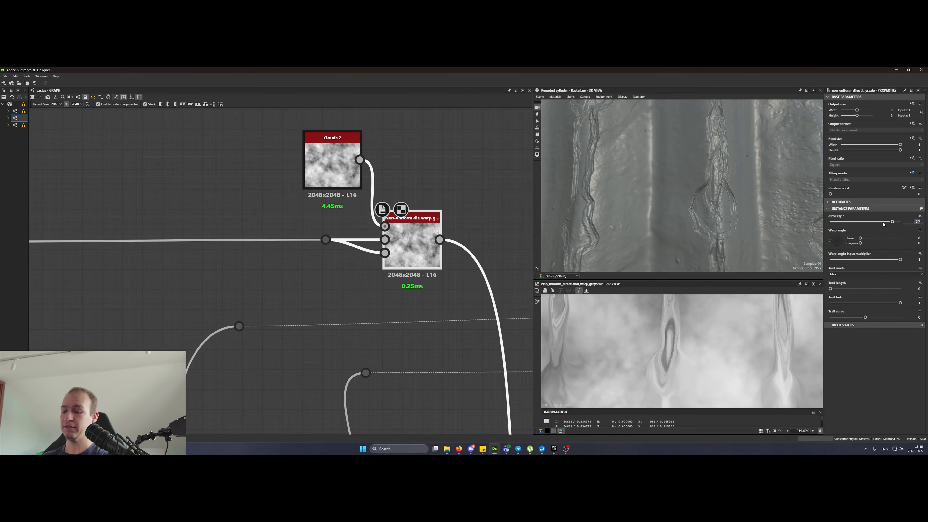
text(12)
key(Return)
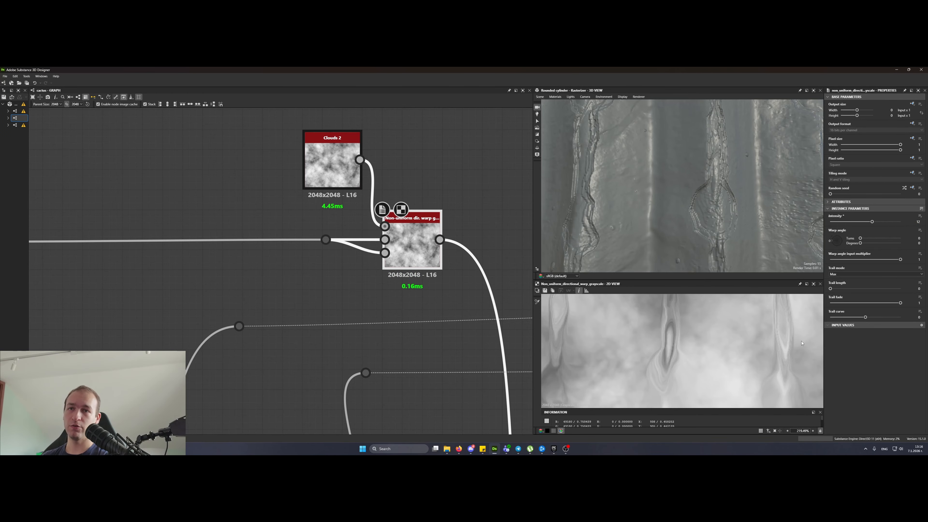
- Preview the Multiply Blend that receives the warped clouds below the Wooden Noise frame
scroll(378, 225, down, 5)
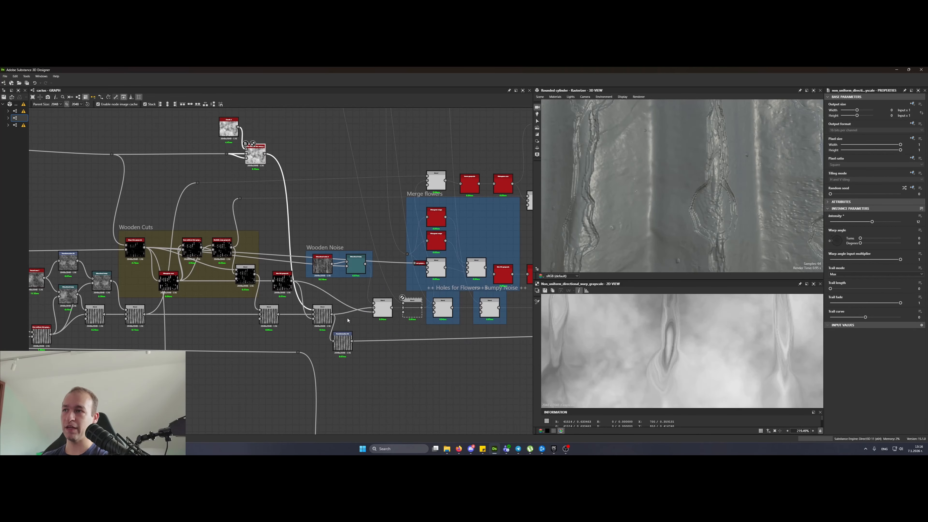
scroll(305, 326, up, 4)
click(305, 327)
middle_drag(446, 356, 323, 351)
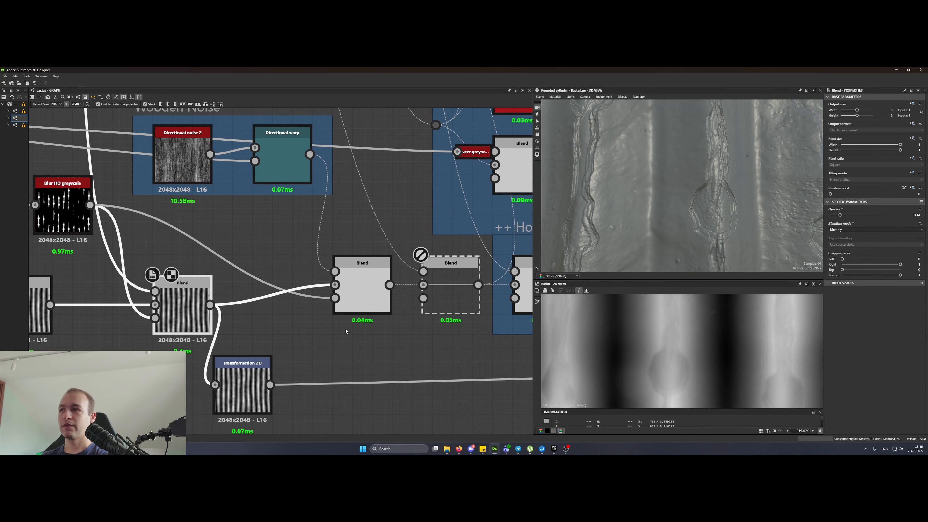
- Reposition the Transformation 2D node below the Soft Light Blend, preview that Blend, and connect its output to the Transformation 2D
drag(408, 394, 427, 393)
double_click(378, 297)
drag(378, 297, 374, 385)
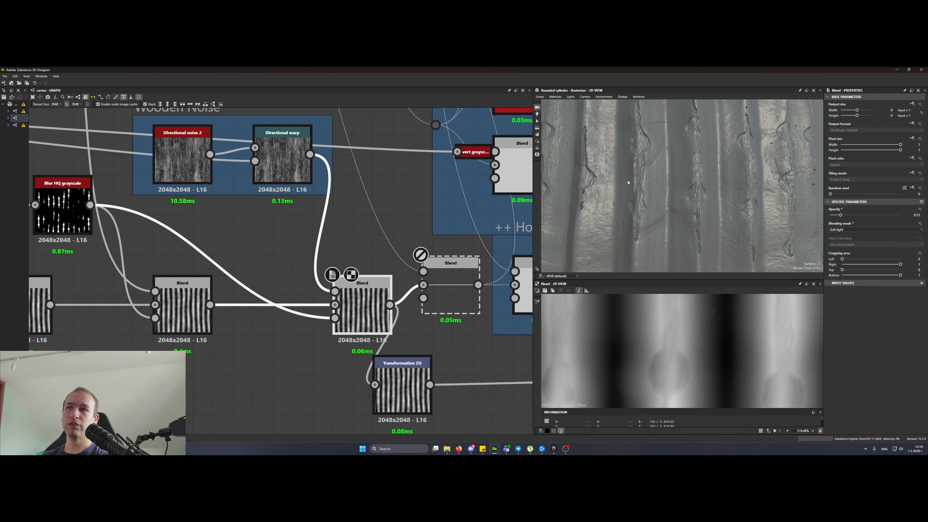
- Preview the Blur HQ Grayscale node that masks the opacity of the Multiply and Soft Light Blends
middle_drag(198, 296, 270, 285)
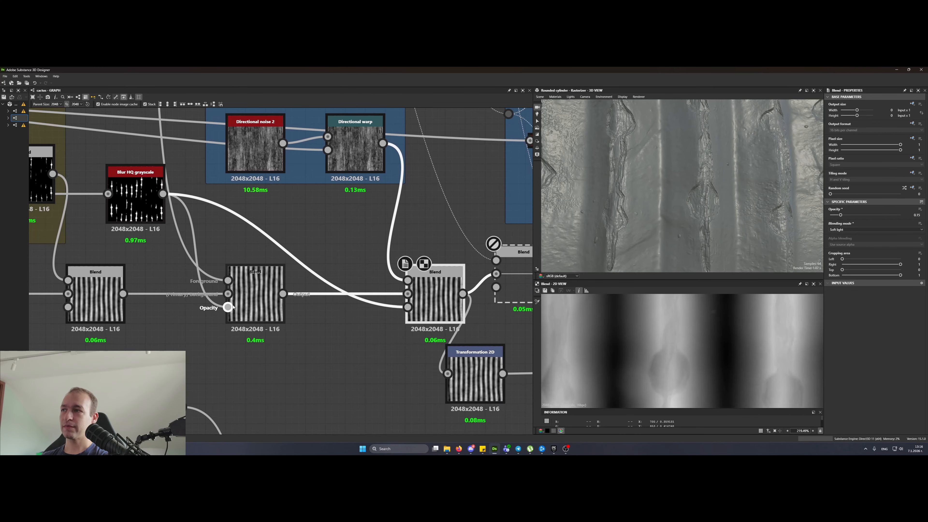
middle_drag(277, 336, 404, 327)
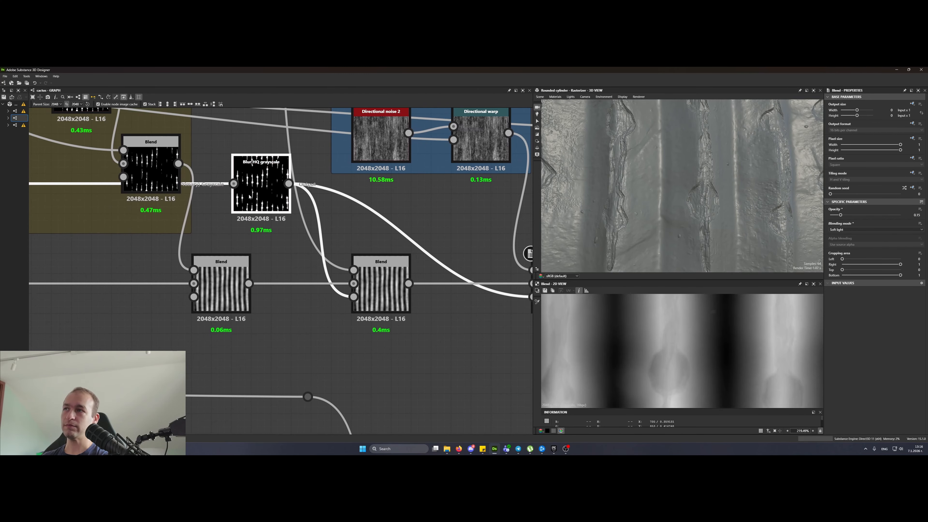
double_click(261, 184)
click(365, 279)
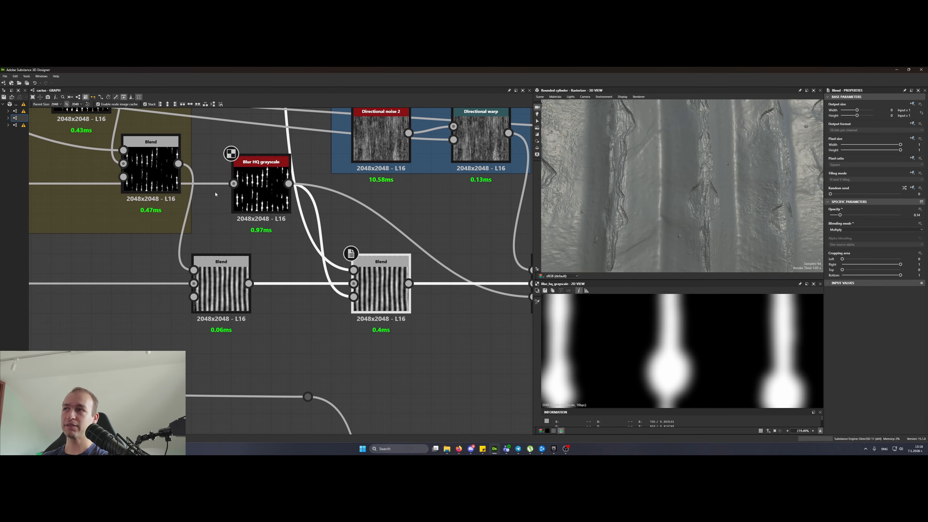
click(261, 190)
scroll(701, 363, down, 4)
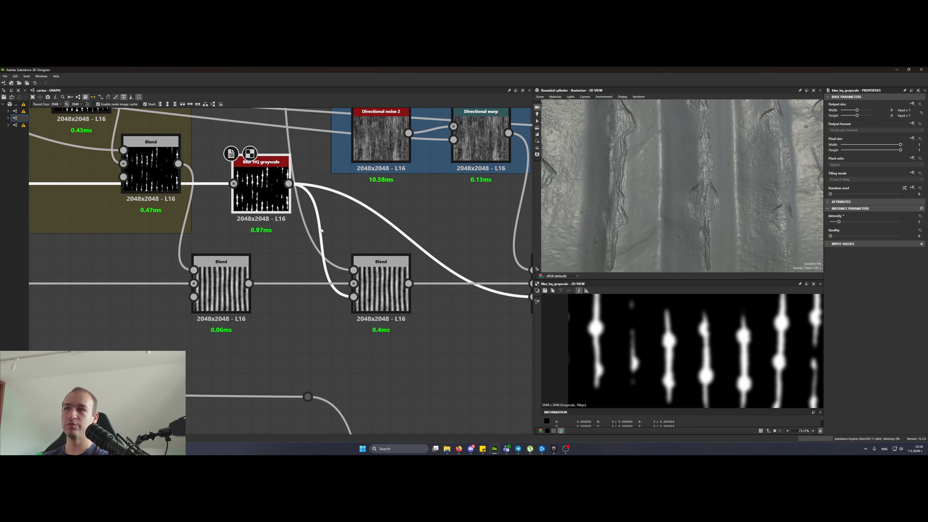
- Preview the Histogram Scan in the Wooden Cuts frame and trace its link to the Blur HQ Grayscale
middle_drag(110, 256, 364, 328)
double_click(175, 265)
click(314, 256)
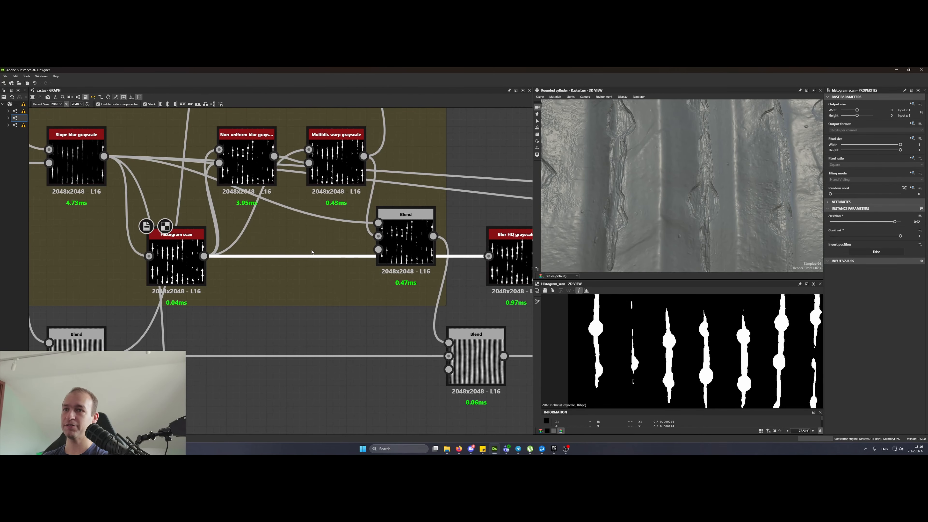
- Preview the Blur HQ Grayscale after the Wooden Cuts frame, and the Multiply Blend that it masks
middle_drag(314, 257, 175, 244)
double_click(378, 252)
middle_drag(407, 292, 311, 266)
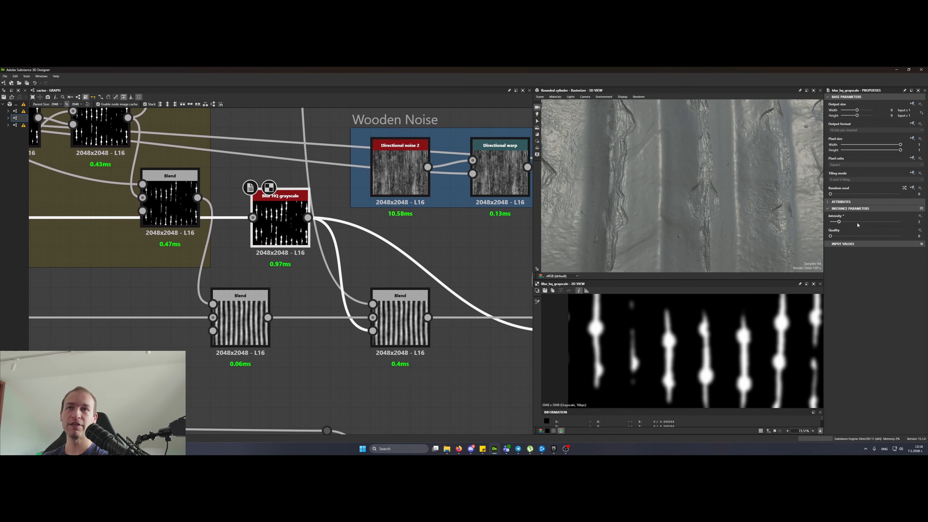
double_click(402, 322)
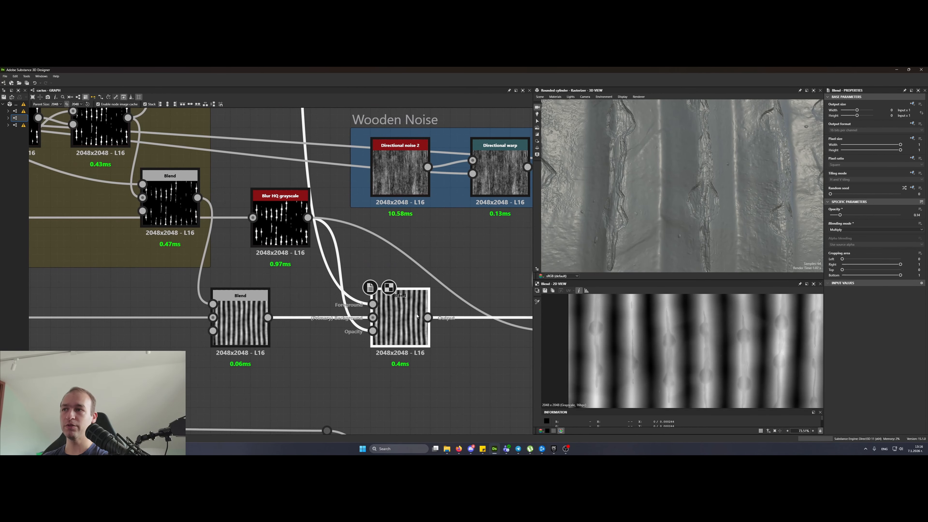
- Try removing the opacity mask link from the Multiply Blend, check the cylinder, and undo the removal
double_click(373, 331)
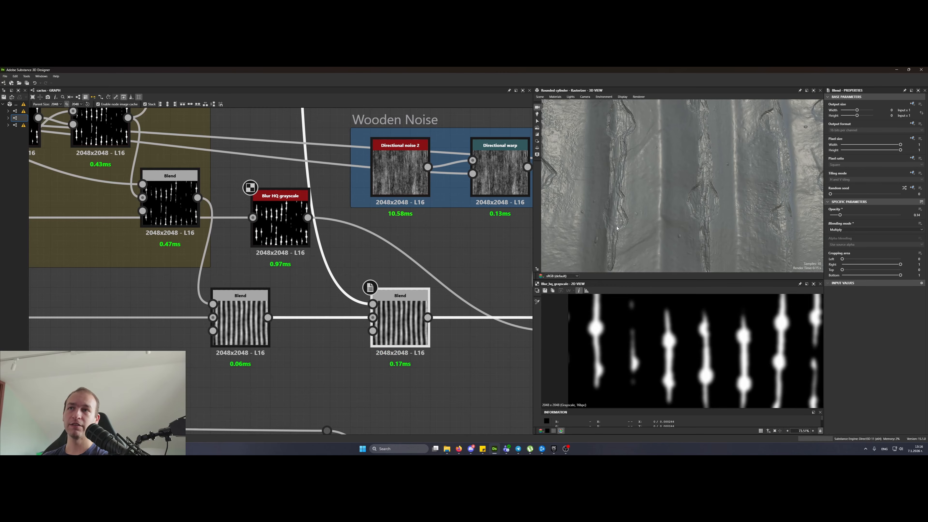
scroll(691, 209, down, 5)
scroll(689, 210, up, 5)
key(ctrl+z)
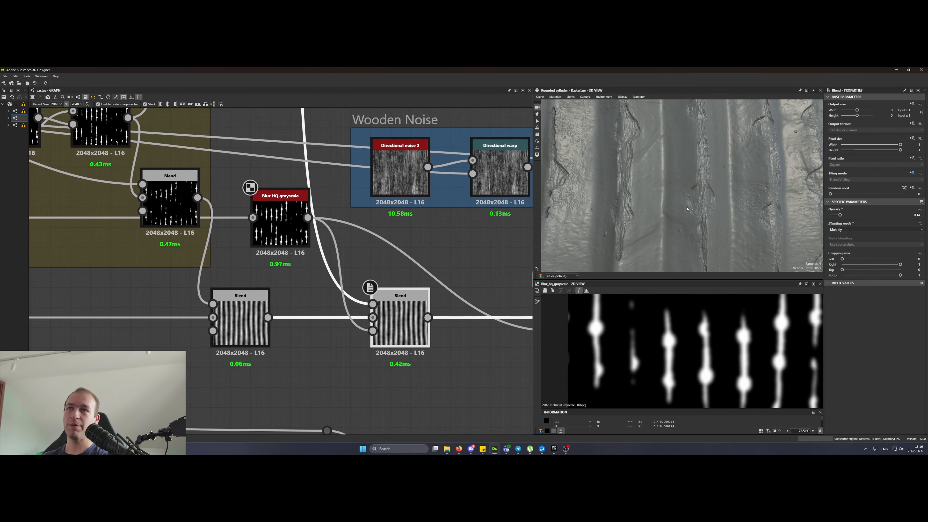
drag(685, 204, 636, 159)
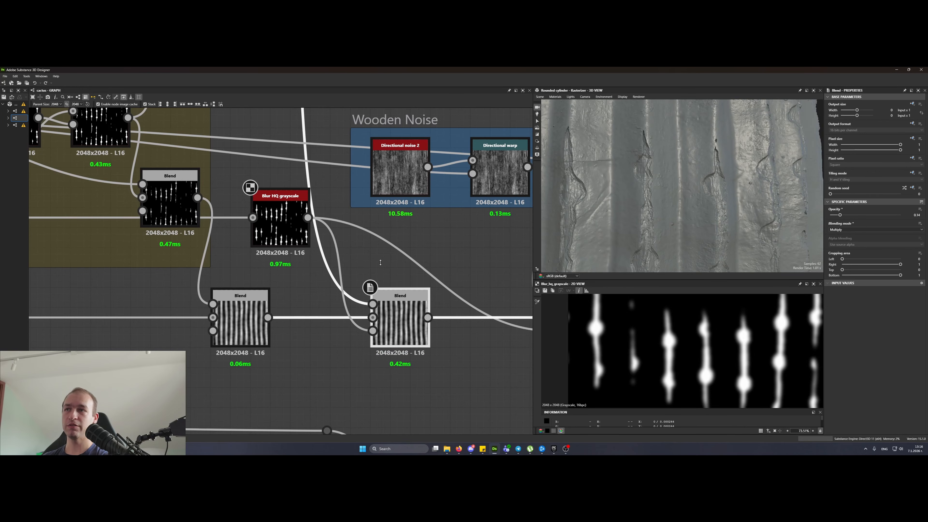
- Preview the Blur HQ Grayscale again and the Soft Light Blend that uses it as opacity mask
middle_drag(380, 263, 306, 235)
click(202, 192)
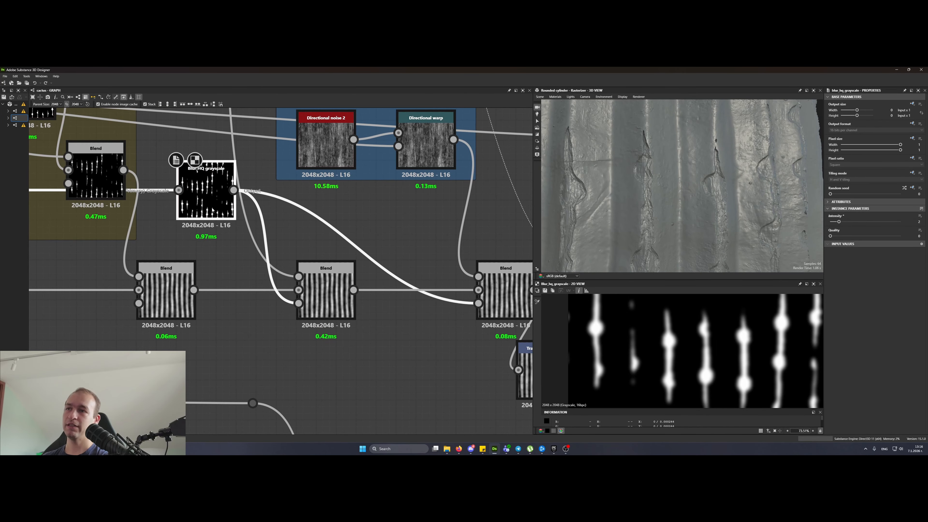
middle_drag(518, 298, 409, 298)
click(408, 299)
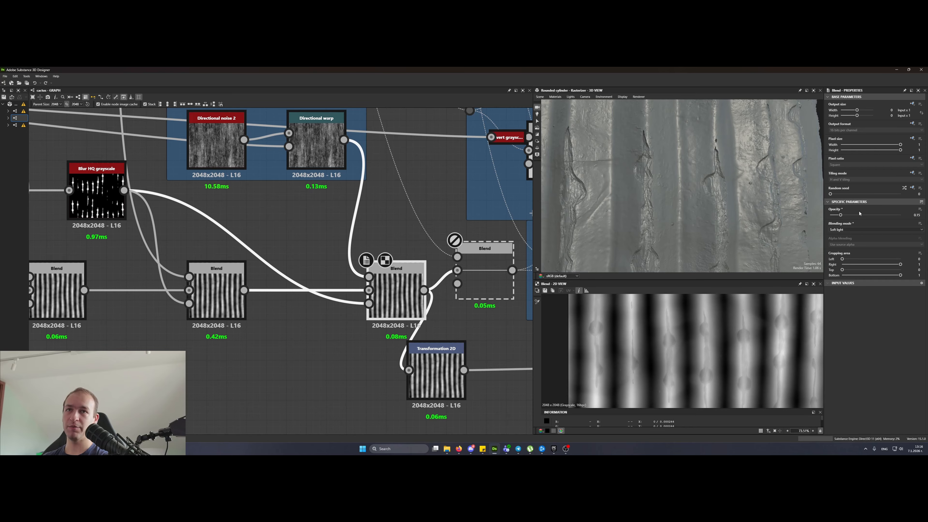
- Try a much higher opacity on the Soft Light Blend, examine the wood noise on the cylinder, and undo the change
drag(840, 215, 906, 215)
drag(621, 261, 677, 232)
scroll(676, 232, up, 4)
scroll(677, 232, down, 3)
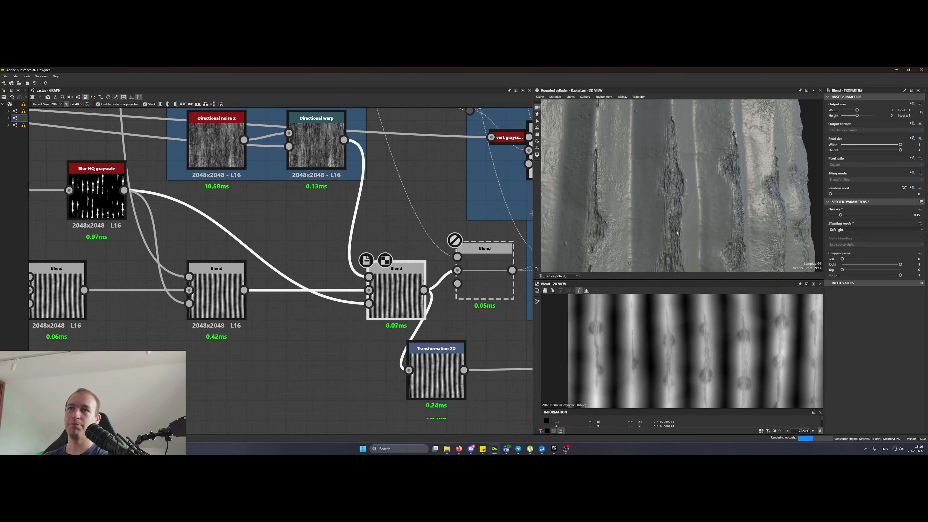
key(ctrl+z)
key(ctrl+z)
- Preview the Directional Noise 2 and the Directional Warp in the Wooden Noise frame
middle_drag(294, 219, 322, 323)
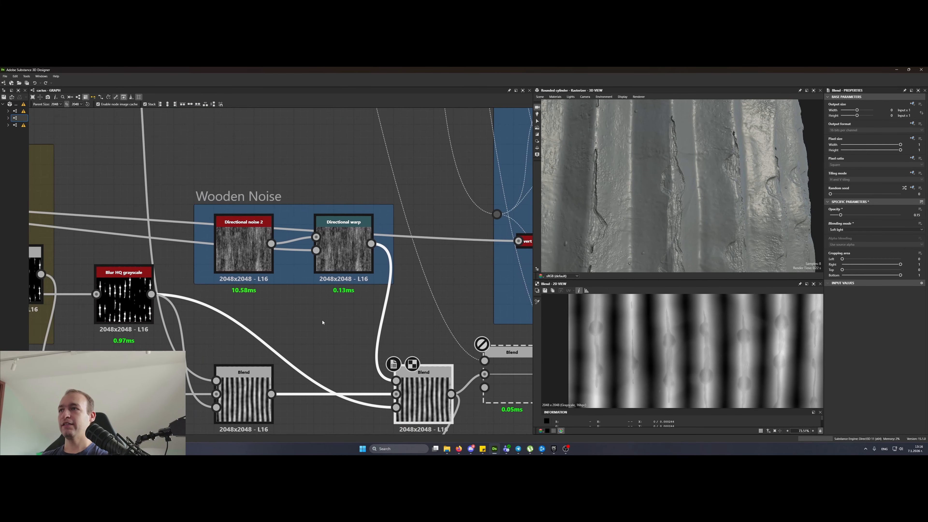
double_click(223, 241)
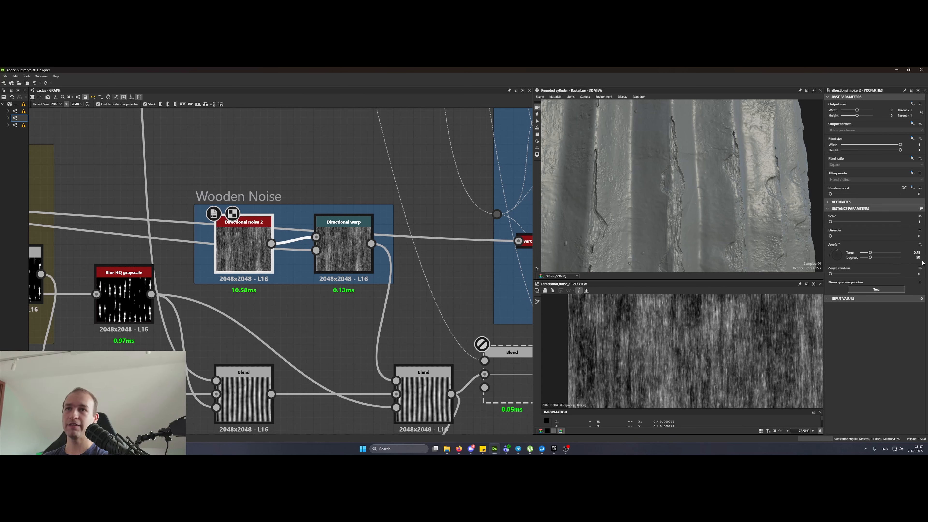
click(345, 244)
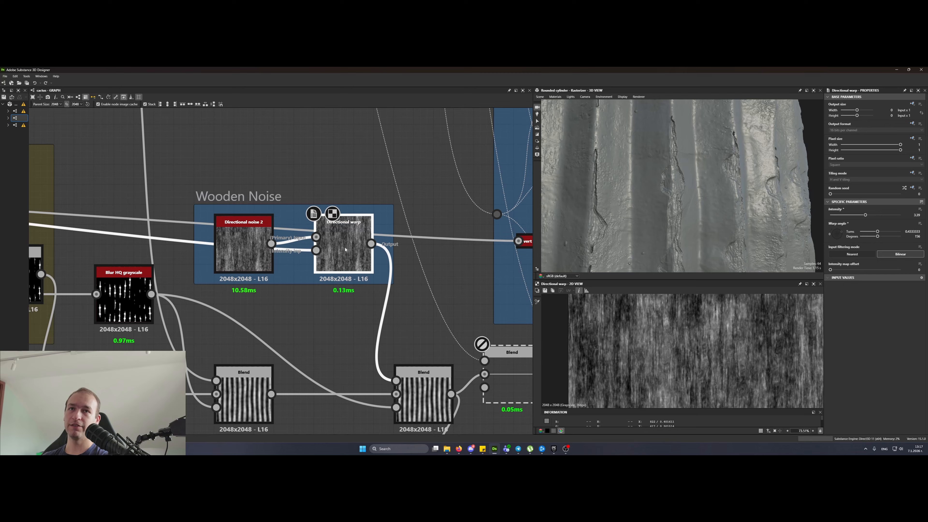
- Preview the Directional Warp's intensity input and examine up close how it distorts the wood noise
double_click(316, 250)
scroll(687, 366, down, 6)
scroll(691, 365, up, 5)
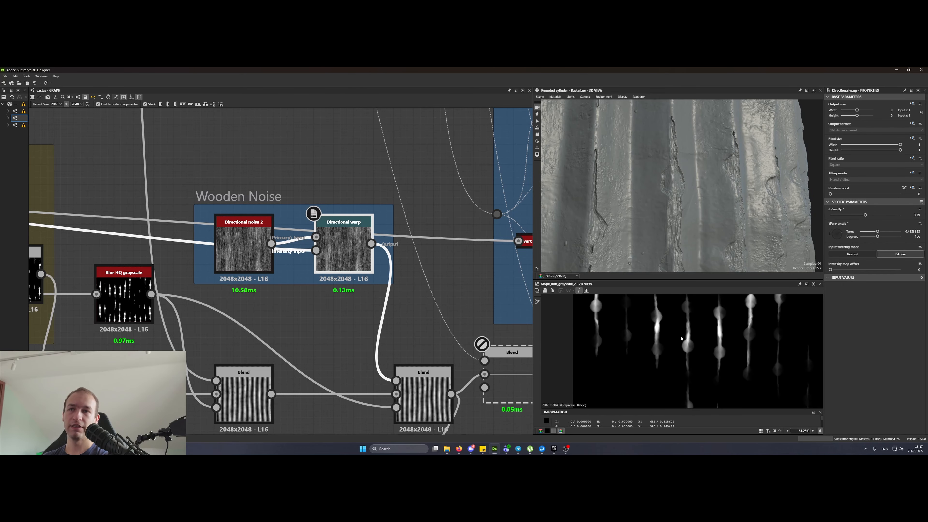
scroll(681, 338, up, 4)
double_click(343, 253)
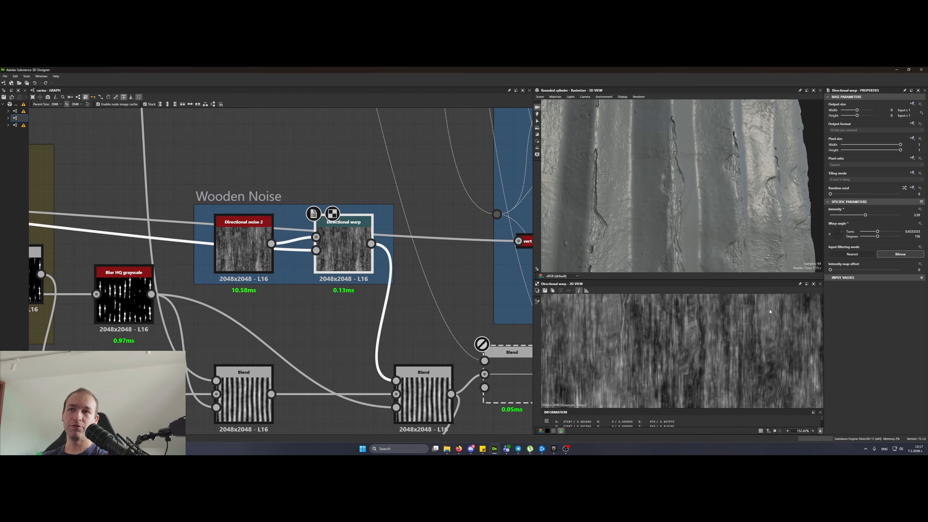
scroll(691, 355, up, 4)
scroll(693, 332, up, 4)
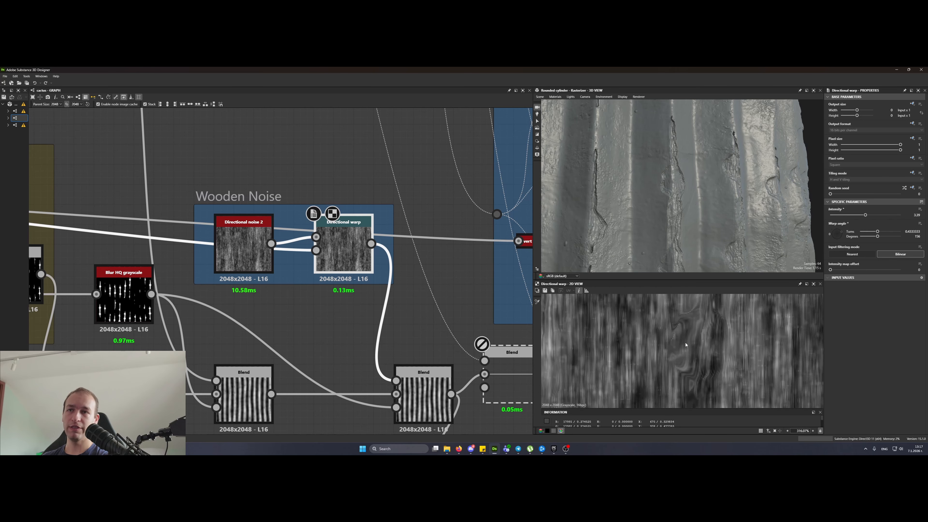
- Preview the Soft Light Blend and set its opacity to 0.17
middle_drag(427, 328, 384, 286)
double_click(393, 335)
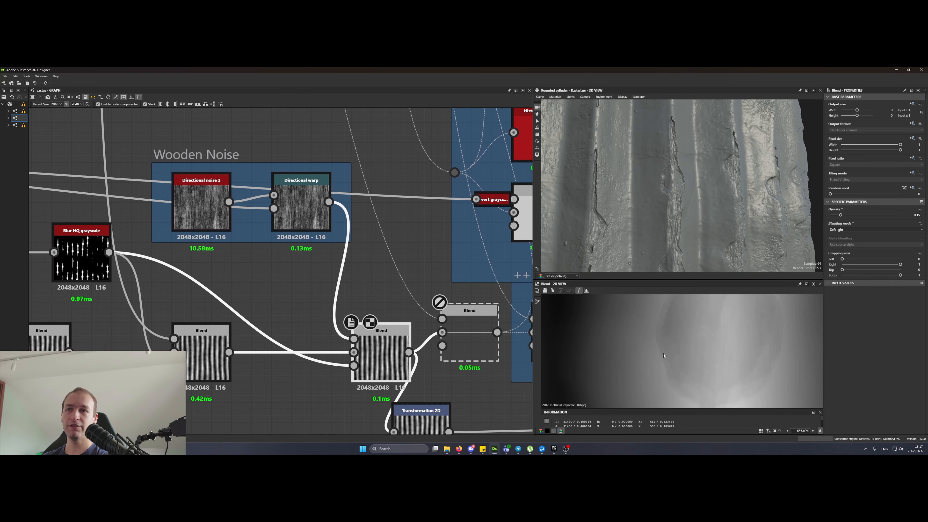
scroll(711, 343, down, 7)
mouse_move(840, 215)
mouse_down()
mouse_move(832, 215)
mouse_move(842, 217)
mouse_up()
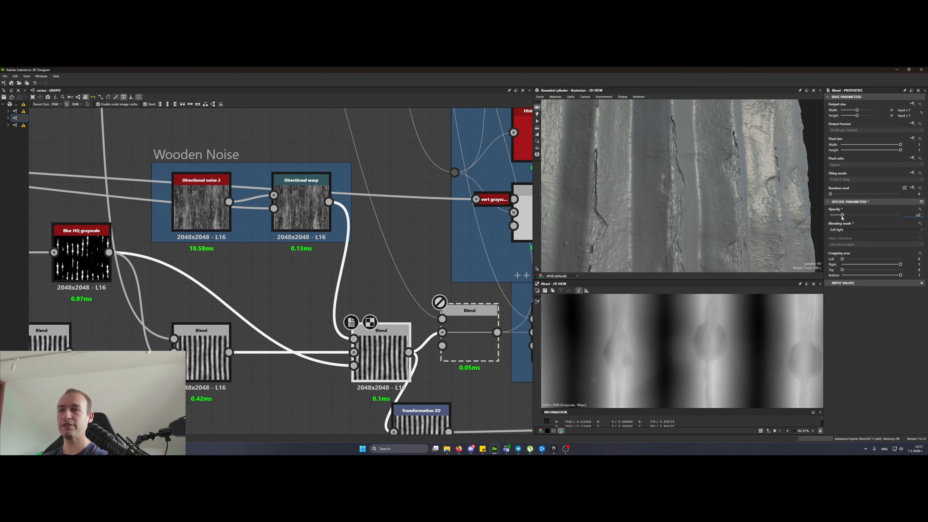
key(Escape)
- Compare the Blur HQ Grayscale mask with the Soft Light Blend result in the 2D view
double_click(86, 260)
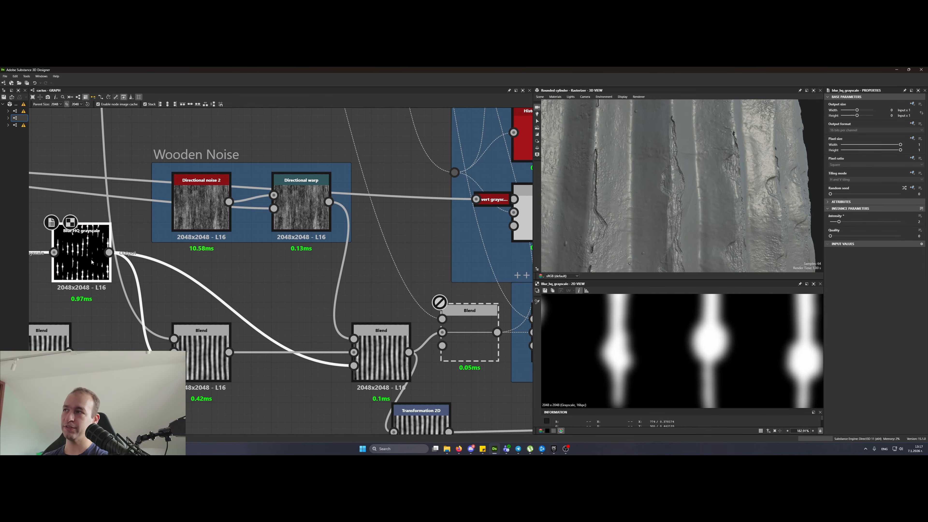
double_click(363, 356)
middle_drag(362, 355, 197, 241)
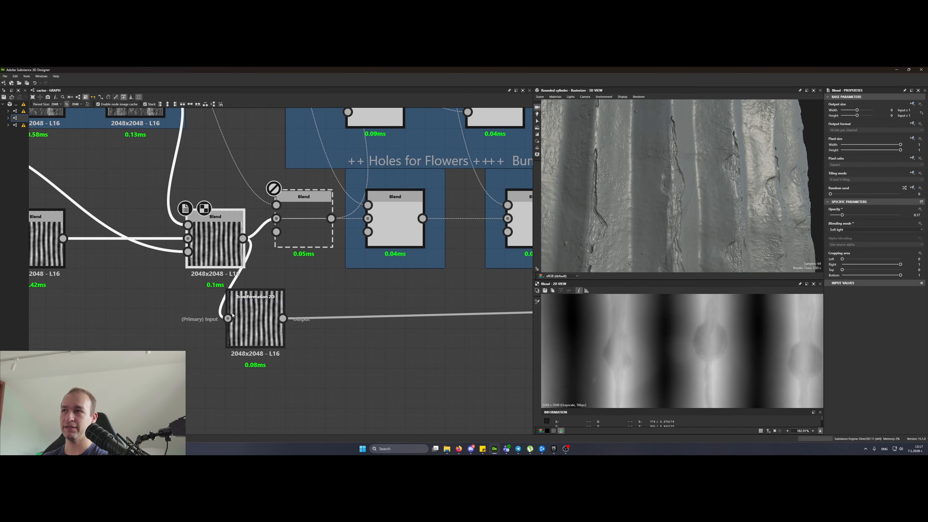
- Connect the disabled Screen Blend's output to the Transformation 2D, enable that Blend, and inspect its effect on the cylinder
drag(322, 255, 292, 323)
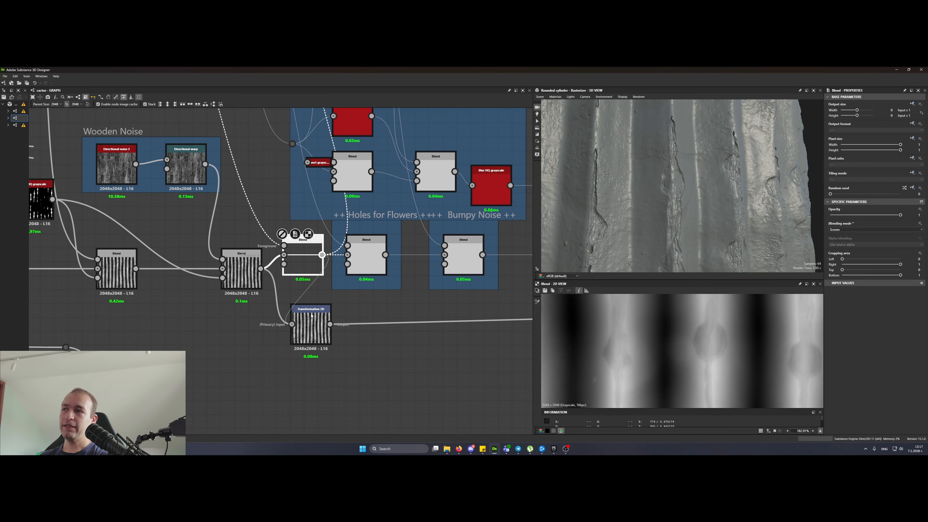
key(shift+d)
drag(781, 141, 682, 216)
scroll(673, 186, up, 6)
scroll(674, 186, down, 6)
scroll(682, 216, up, 4)
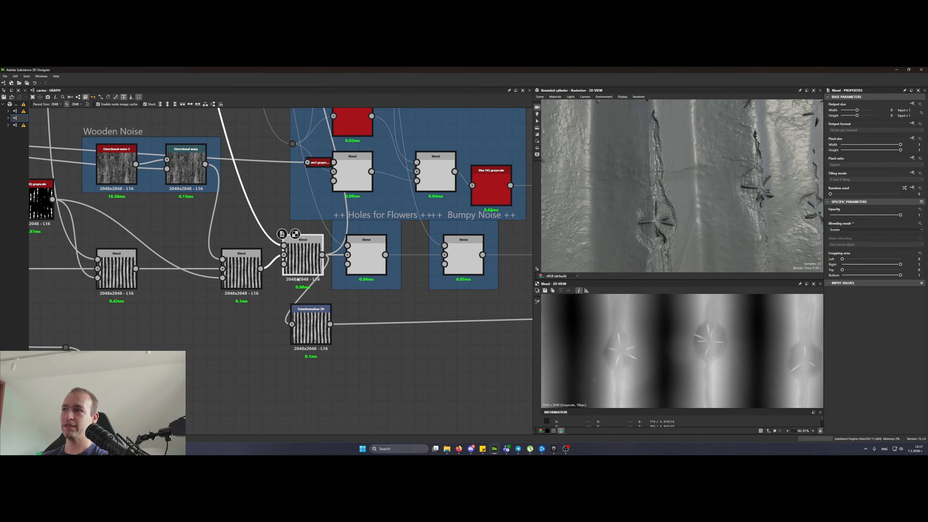
- Move the Transformation 2D away from the Screen Blend and align that Blend with the row of Blends
drag(314, 331, 370, 345)
drag(311, 262, 308, 275)
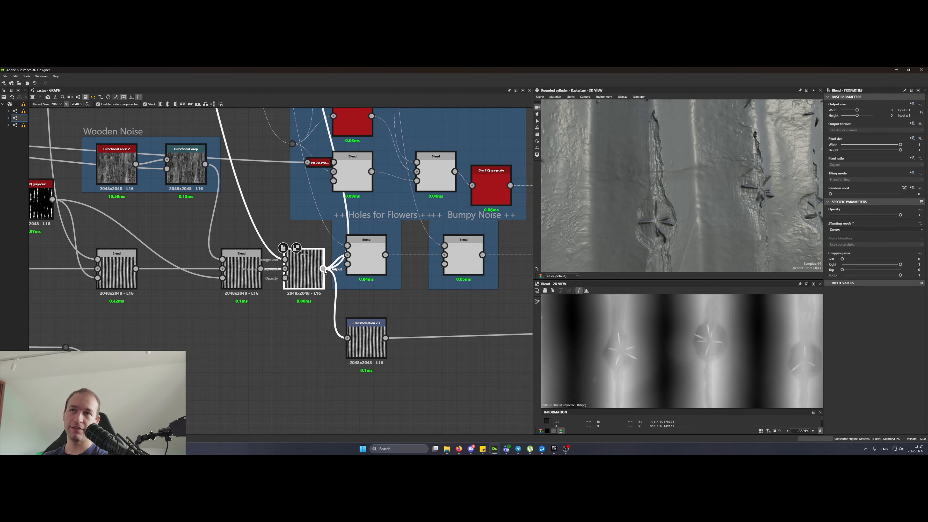
scroll(623, 224, down, 5)
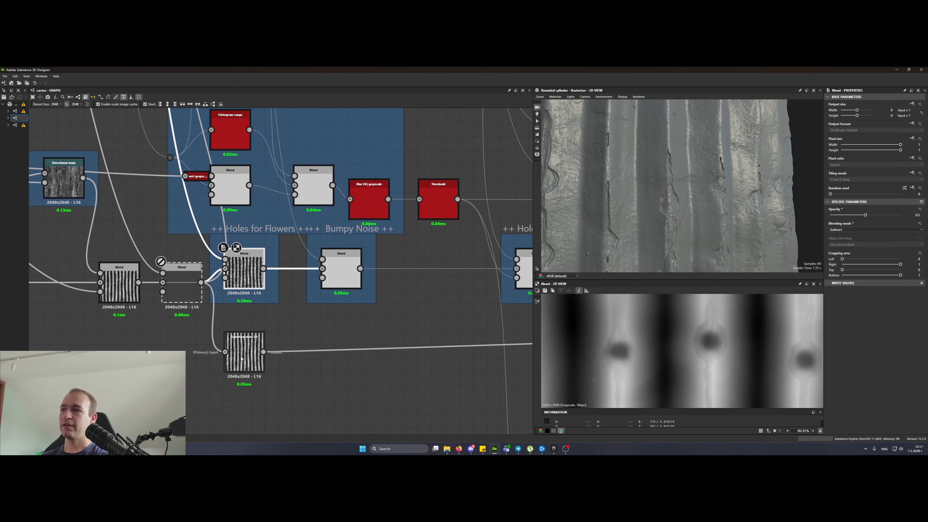
- Move the Transformation 2D aside, connect the Subtract Blend in the Holes for Flowers frame to it, and inspect the cylinder
drag(243, 351, 312, 345)
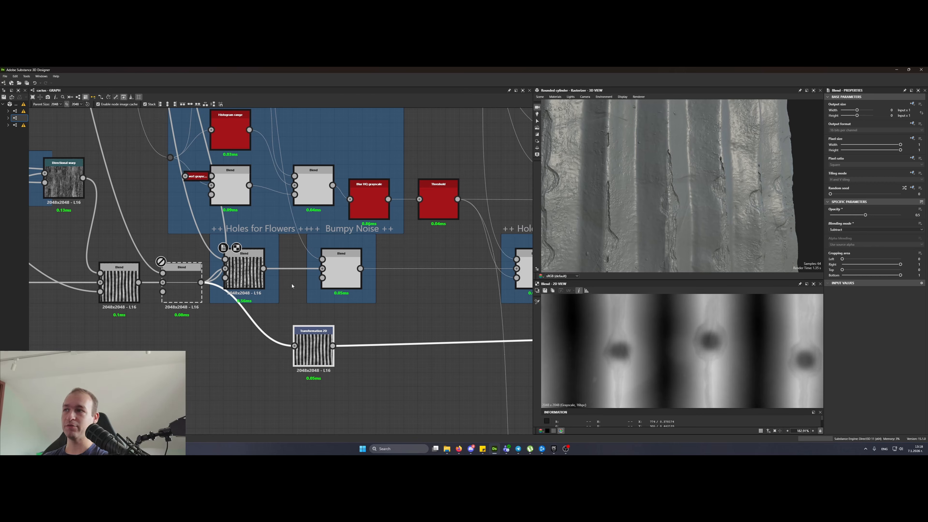
drag(263, 268, 310, 343)
scroll(661, 195, down, 4)
mouse_move(663, 194)
mouse_down()
mouse_move(700, 191)
mouse_move(644, 192)
mouse_up()
scroll(642, 198, down, 3)
scroll(663, 193, up, 6)
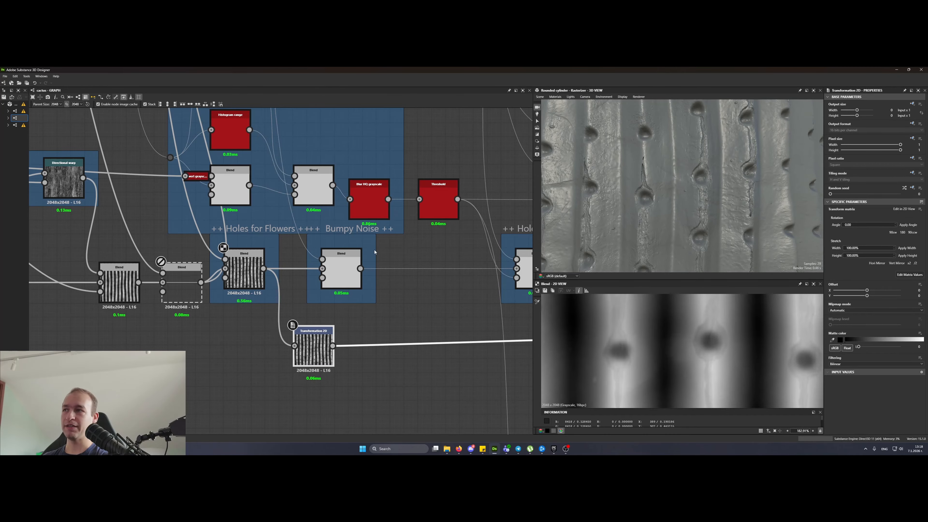
- Trace the Subtract Blend's foreground link back to its source Blur HQ Grayscale and preview that node
click(246, 271)
middle_drag(242, 270, 364, 387)
scroll(362, 388, down, 5)
middle_drag(309, 185, 403, 303)
middle_drag(203, 248, 419, 238)
middle_drag(163, 230, 443, 232)
middle_drag(336, 281, 55, 289)
scroll(214, 254, up, 5)
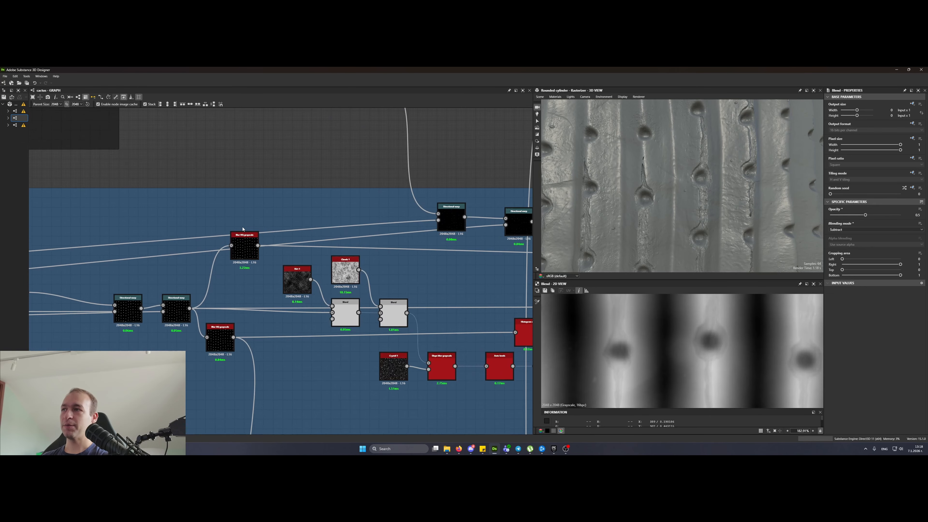
click(242, 236)
click(159, 311)
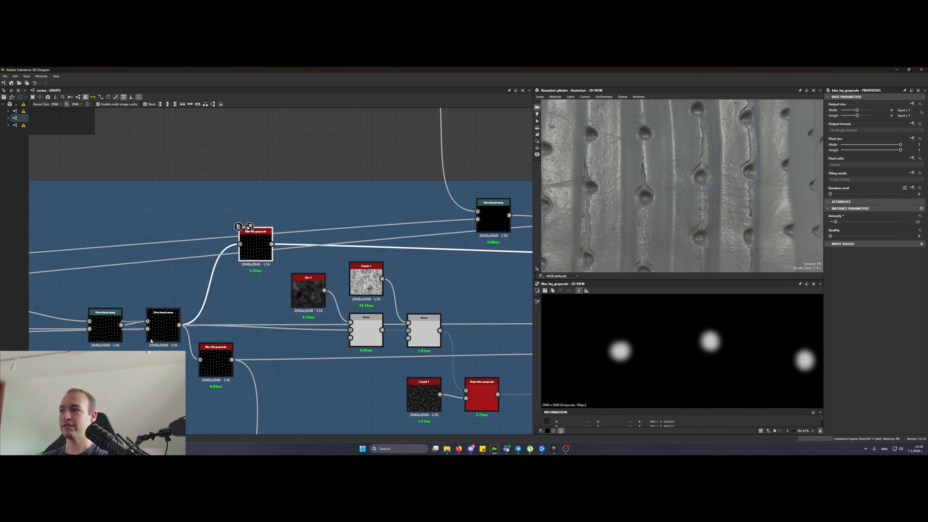
- Move the source Blur HQ Grayscale closer to the Directional Warp and follow its link back to the Holes for Flowers Blend
drag(255, 248, 226, 270)
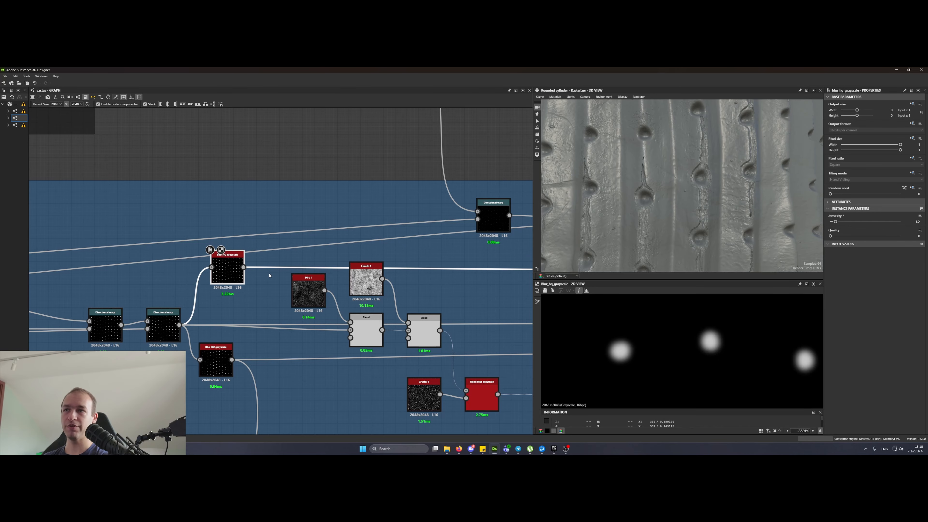
middle_drag(460, 299, 290, 252)
scroll(285, 297, down, 5)
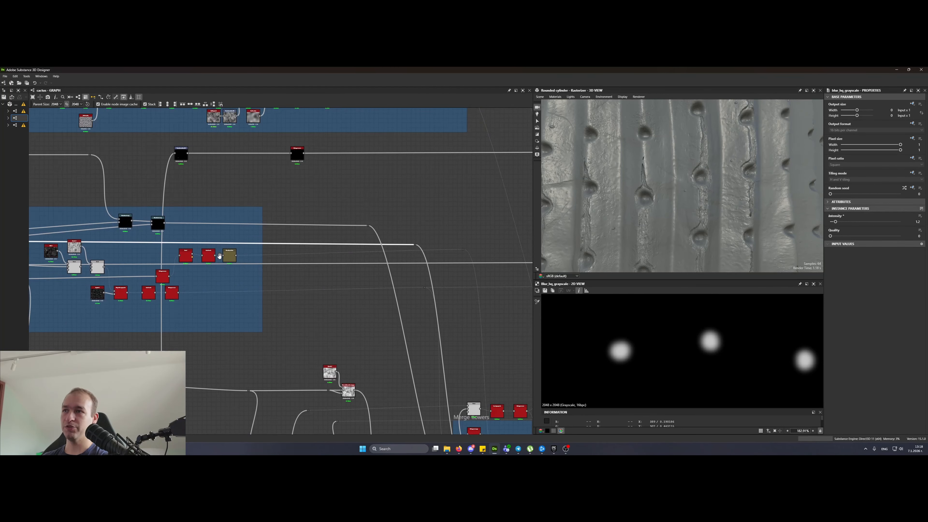
middle_drag(433, 282, 292, 137)
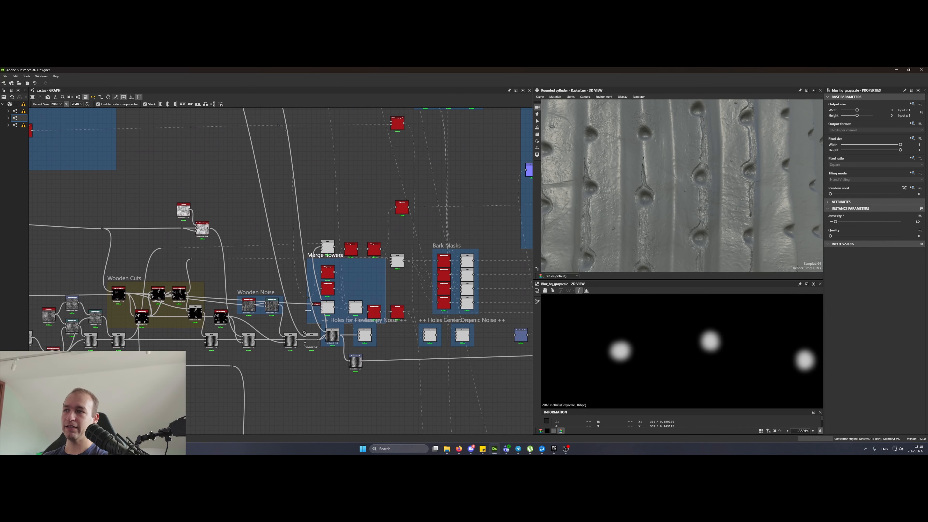
scroll(329, 329, up, 6)
click(334, 333)
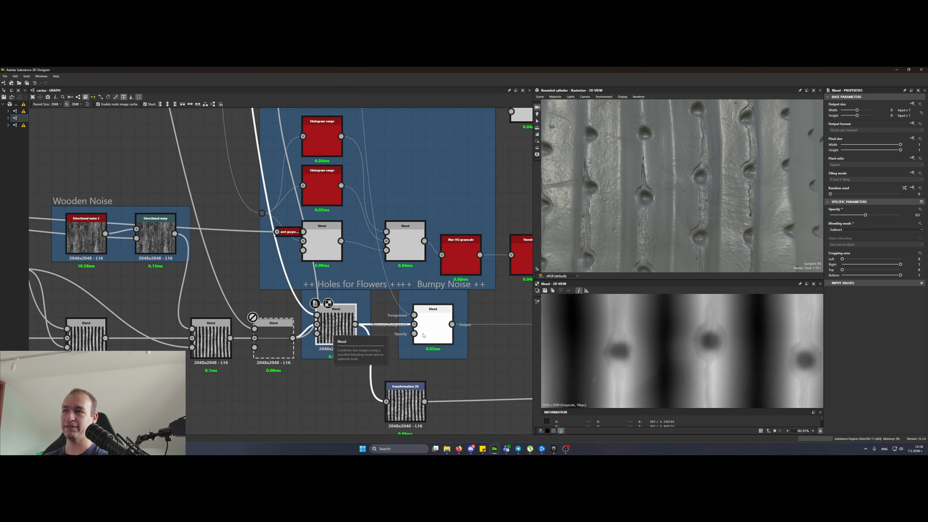
- Preview the Overlay Blend in the Bumpy Noise frame, reposition the Transformation 2D beyond it, and connect the Blend's output to it
click(431, 324)
middle_drag(432, 324, 346, 278)
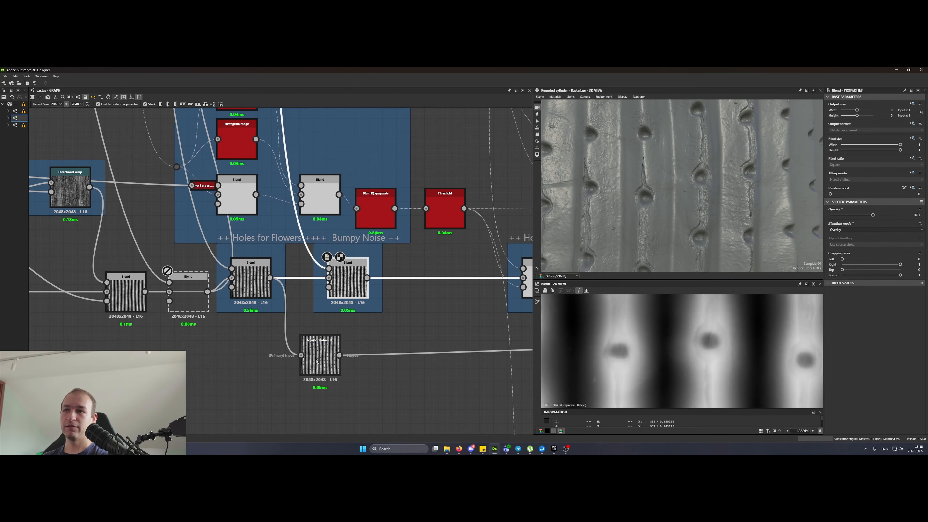
drag(320, 353, 417, 346)
click(349, 272)
drag(367, 278, 399, 348)
scroll(713, 200, down, 5)
scroll(712, 200, up, 5)
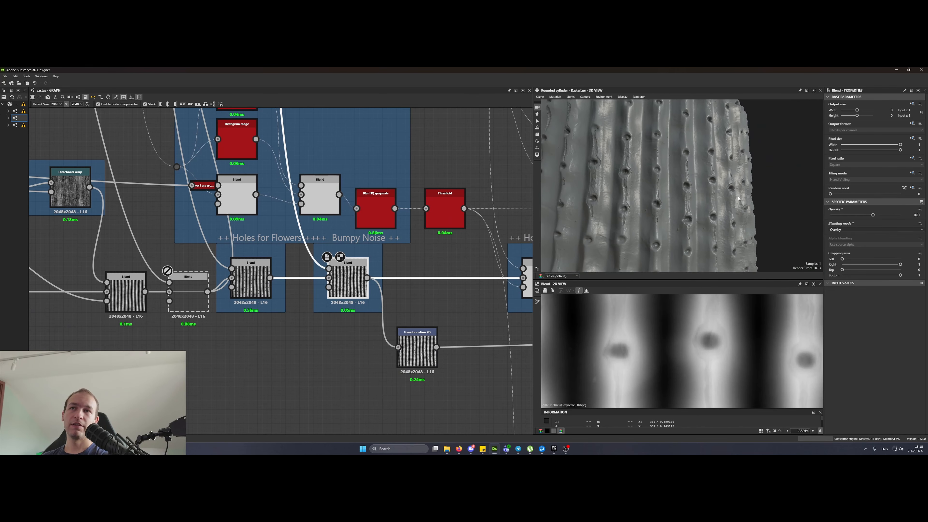
- Undo and redo the Overlay Blend's connection to compare the cylinder with and without the bumpy noise
key(ctrl+z)
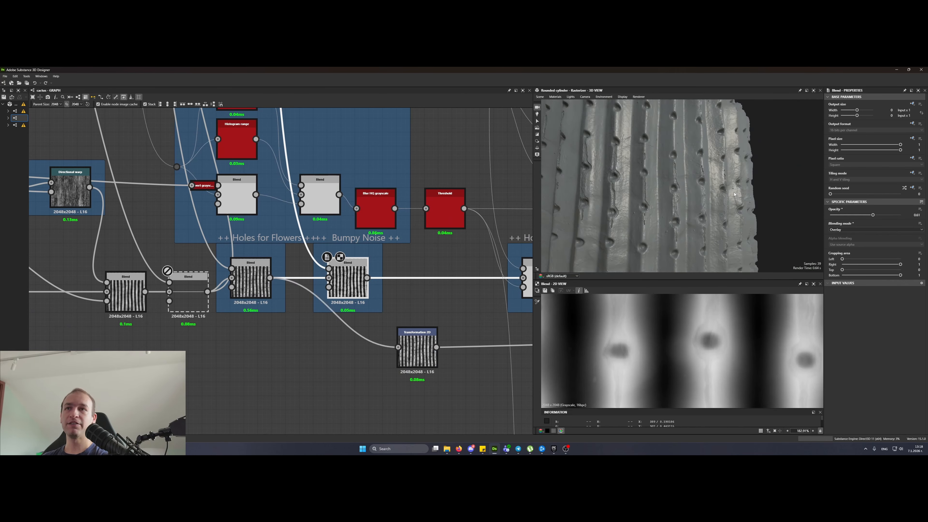
key(ctrl+y)
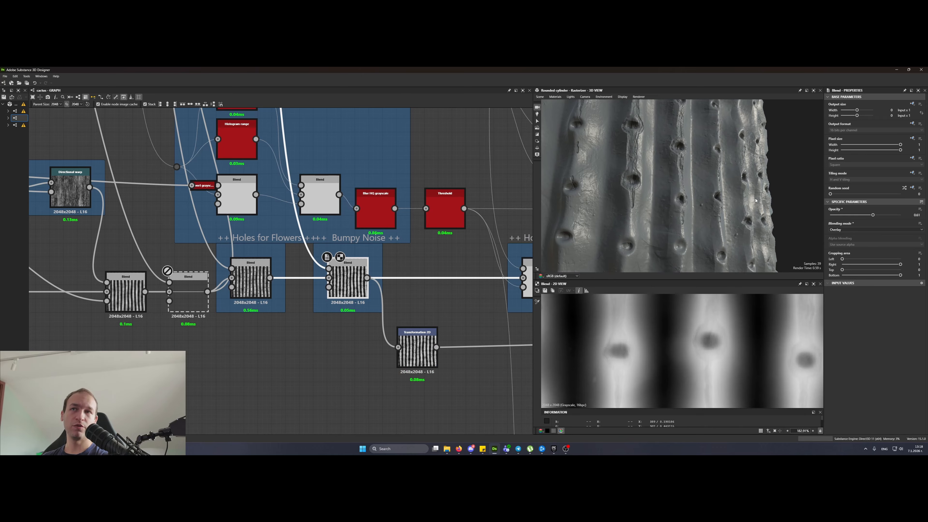
drag(755, 200, 706, 219)
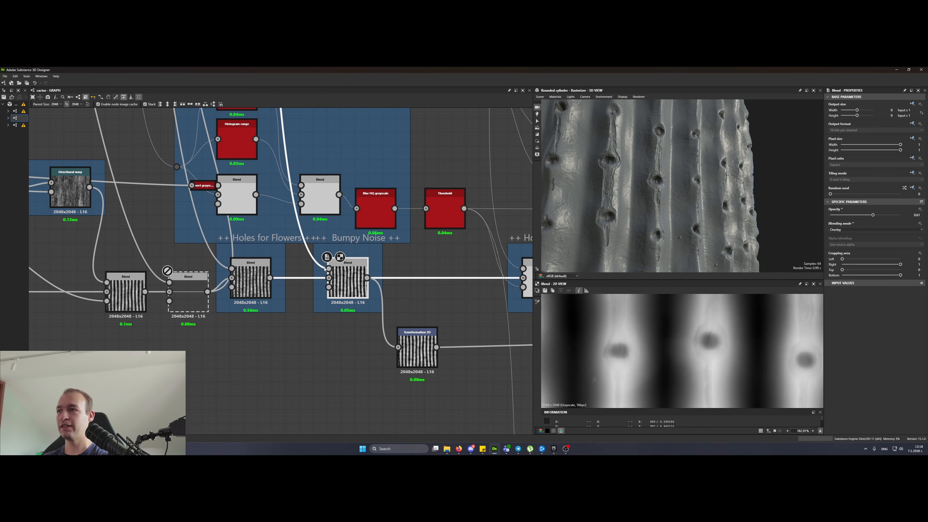
- Trace the Bumpy Noise Blend's foreground link back to its source chain and preview the Blur HQ Grayscale there
scroll(344, 308, down, 5)
middle_drag(345, 308, 316, 345)
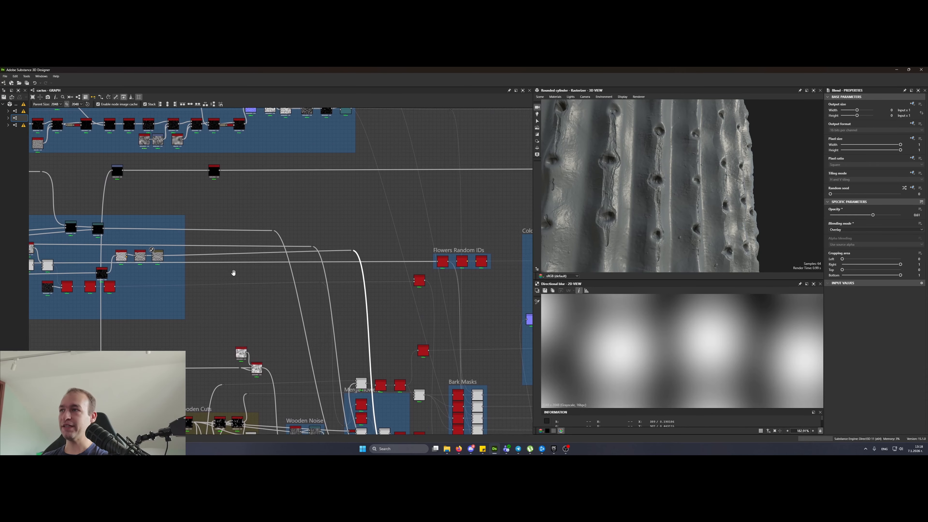
middle_drag(327, 260, 367, 243)
middle_drag(189, 230, 418, 240)
scroll(403, 278, up, 3)
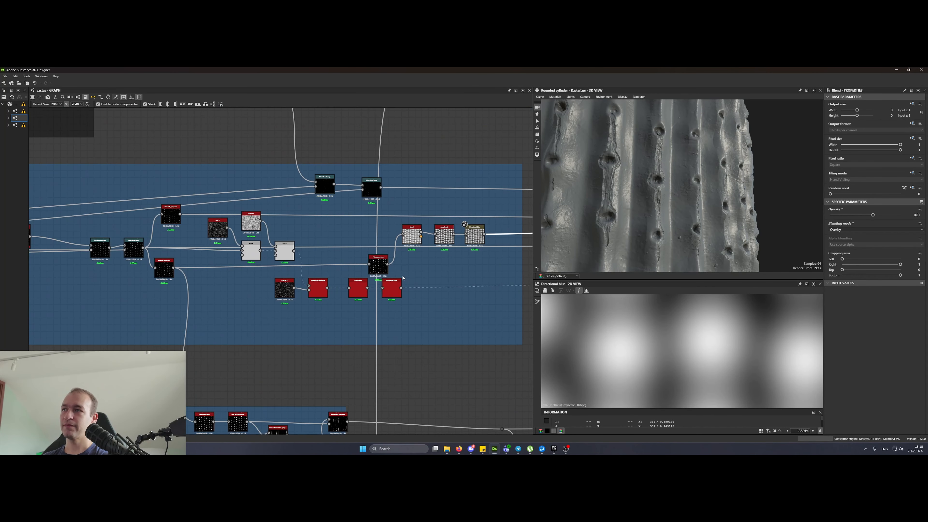
double_click(163, 267)
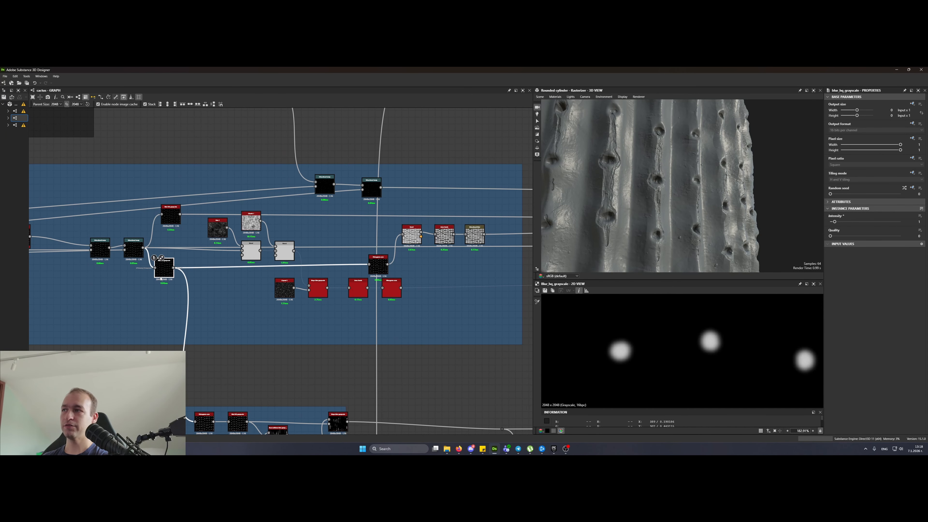
- Preview the Histogram Scan that feeds the Bevel and inspect its Position and Contrast values
scroll(197, 297, up, 4)
middle_drag(475, 223, 219, 265)
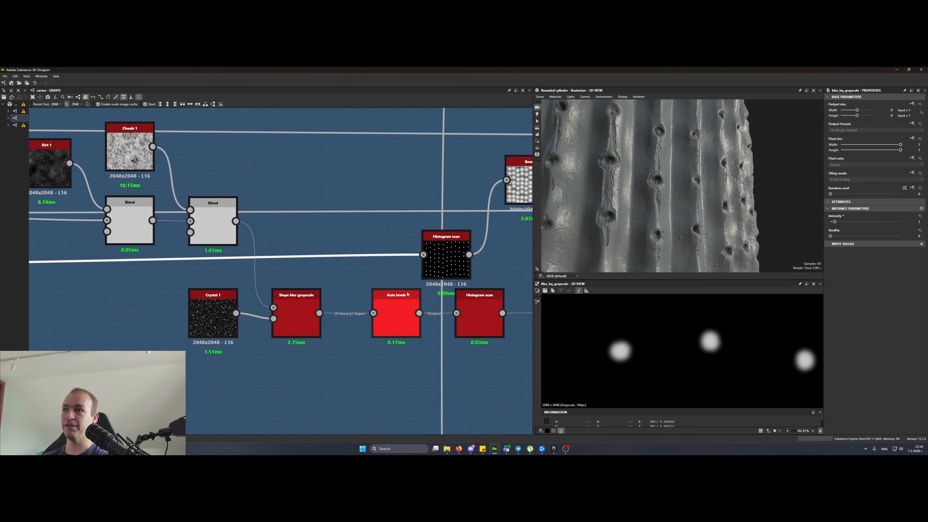
double_click(437, 263)
middle_drag(436, 264, 309, 280)
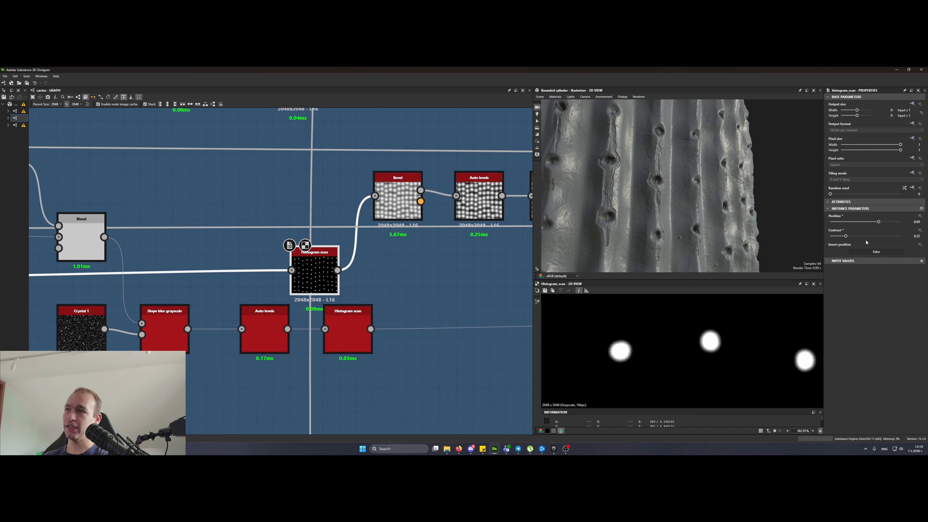
- Preview the Bevel after the Histogram Scan and set its Smoothing to 3
middle_drag(459, 276, 388, 304)
double_click(328, 240)
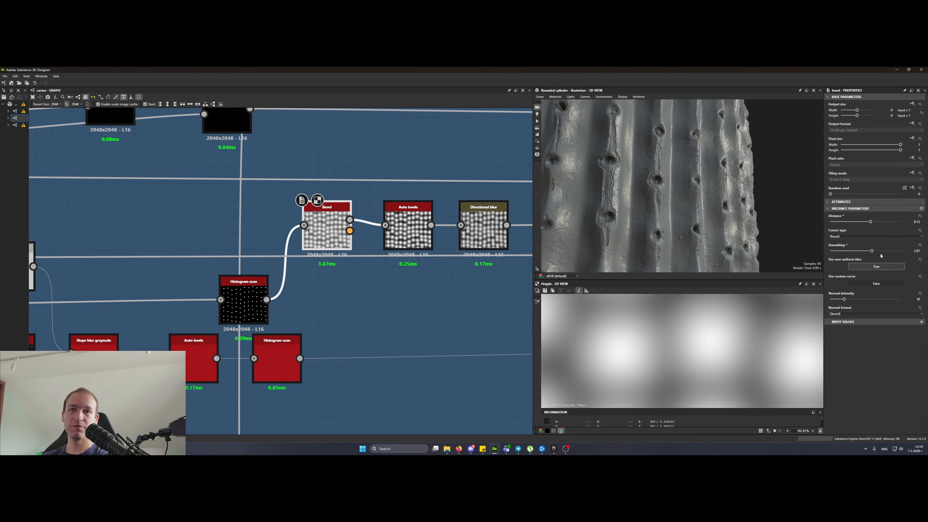
key(Return)
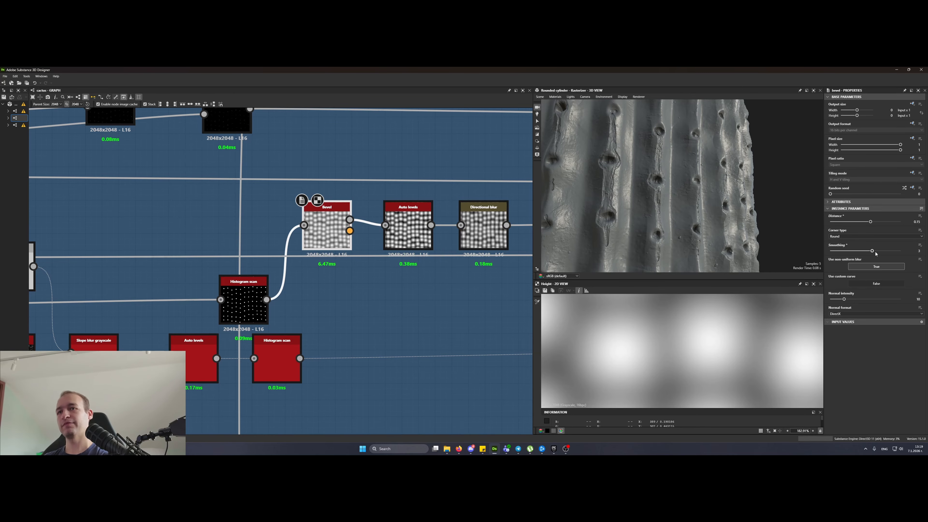
- Preview the Auto Levels and the Directional Blur after the Bevel, inspecting the dot pattern in the 2D view
double_click(408, 234)
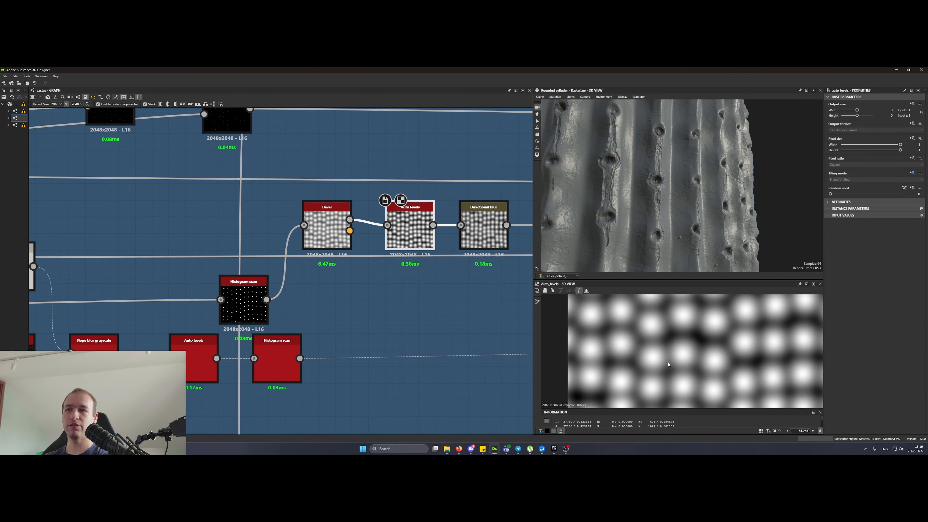
scroll(807, 373, down, 5)
scroll(646, 359, up, 2)
middle_drag(494, 296, 348, 284)
double_click(345, 228)
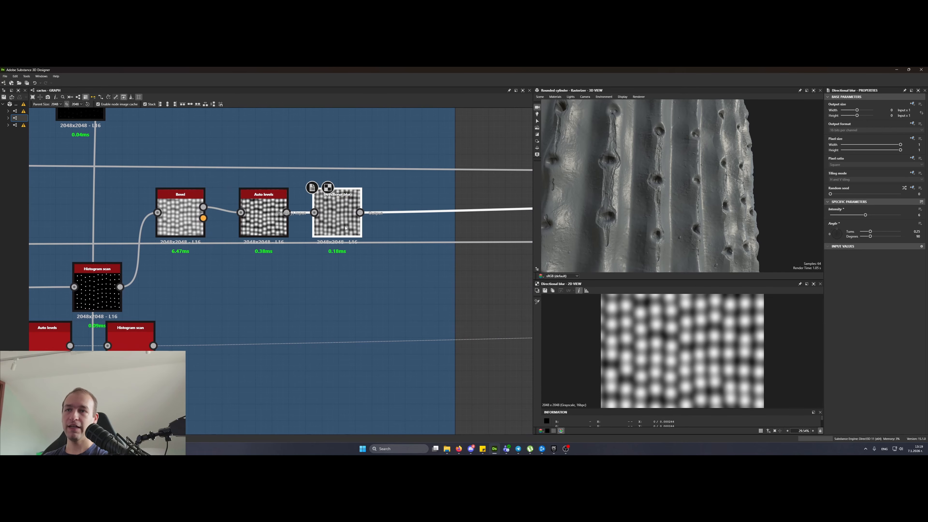
scroll(707, 333, up, 3)
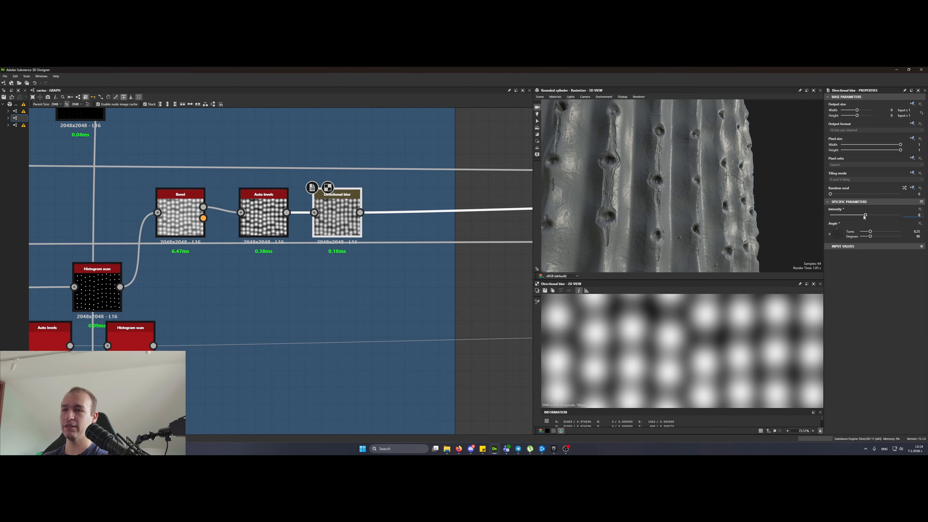
- Set the Directional Blur's Intensity to 6 and examine the ribs on the cylinder
key(Return)
scroll(667, 204, down, 5)
mouse_move(667, 203)
mouse_down()
mouse_move(694, 209)
mouse_move(654, 206)
mouse_move(681, 209)
mouse_up()
scroll(690, 208, up, 5)
text(6)
key(Return)
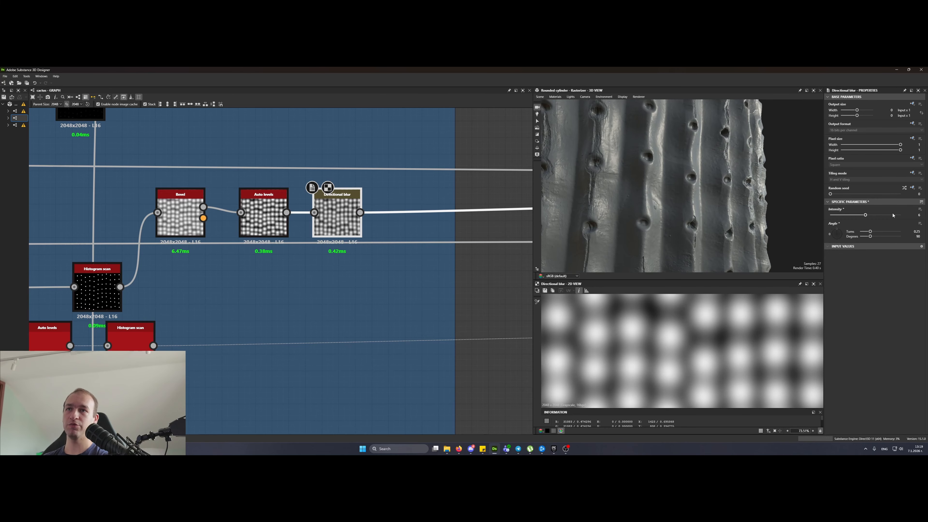
- Follow the Directional Blur's output to the Bumpy Noise Blend and inspect its Overlay opacity
middle_drag(441, 303, 304, 291)
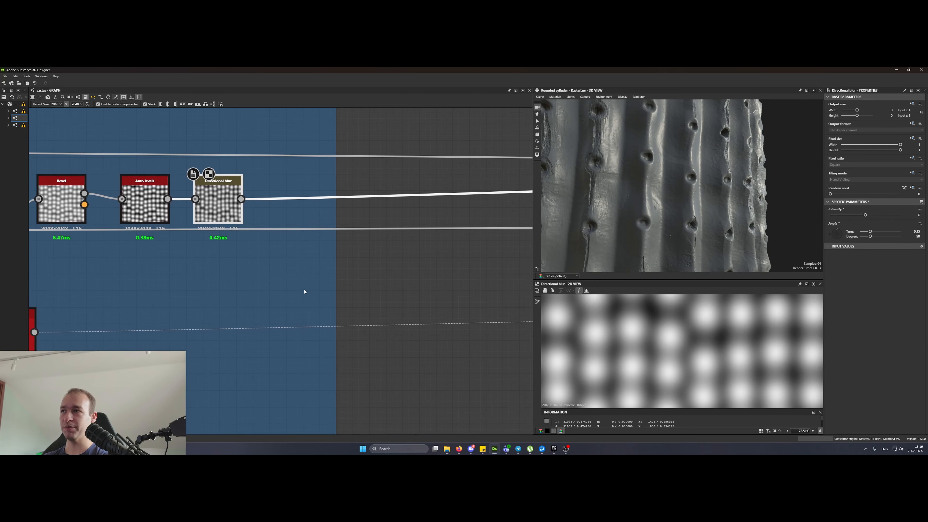
scroll(405, 310, down, 6)
scroll(382, 314, up, 4)
click(380, 312)
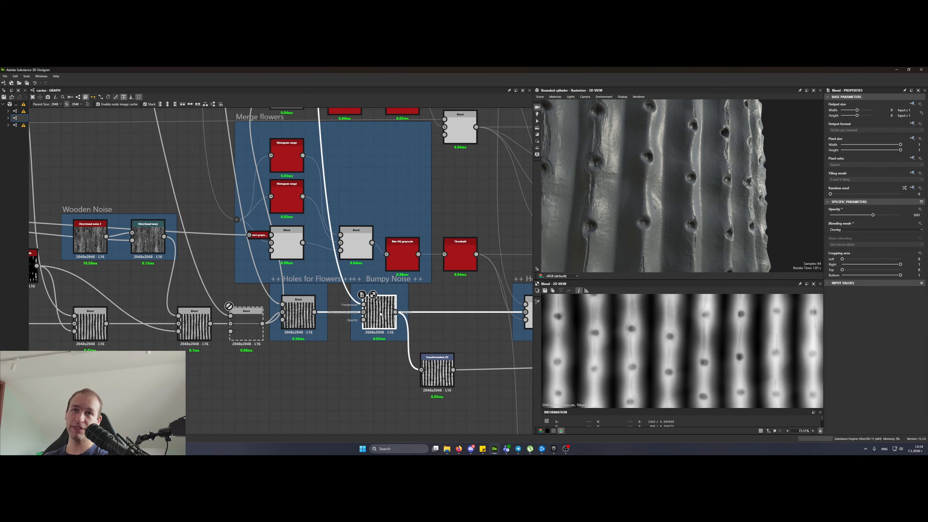
scroll(380, 313, up, 3)
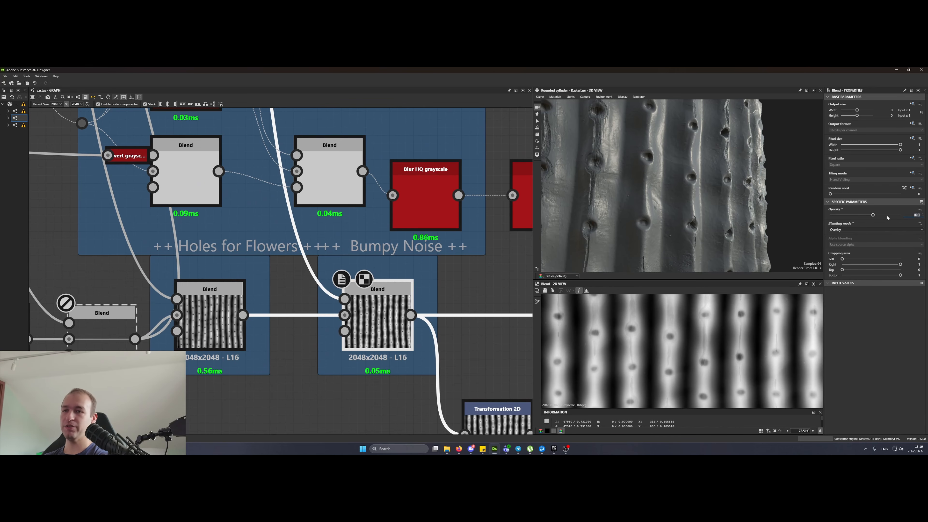
- Preview the Multiply Blend in the Holes Centers frame and connect its output to the Transformation 2D
scroll(434, 252, down, 2)
click(434, 252)
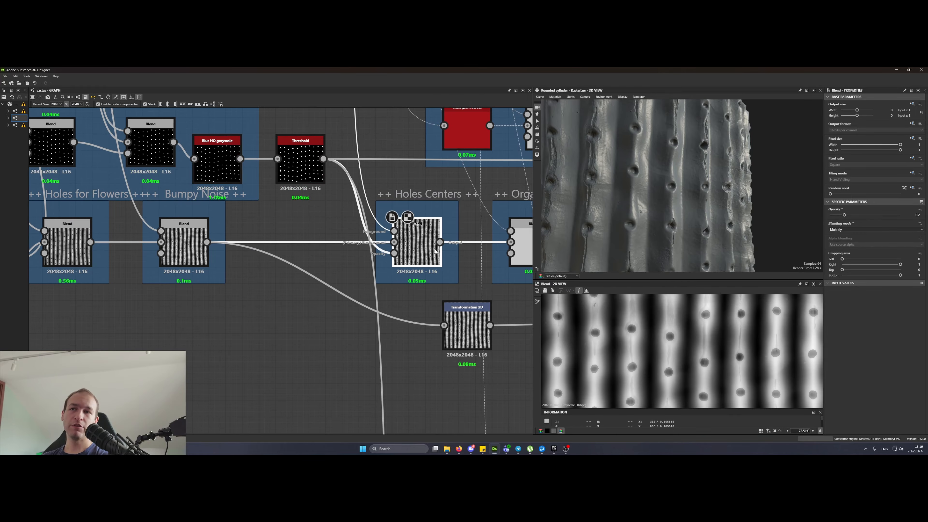
drag(440, 241, 444, 325)
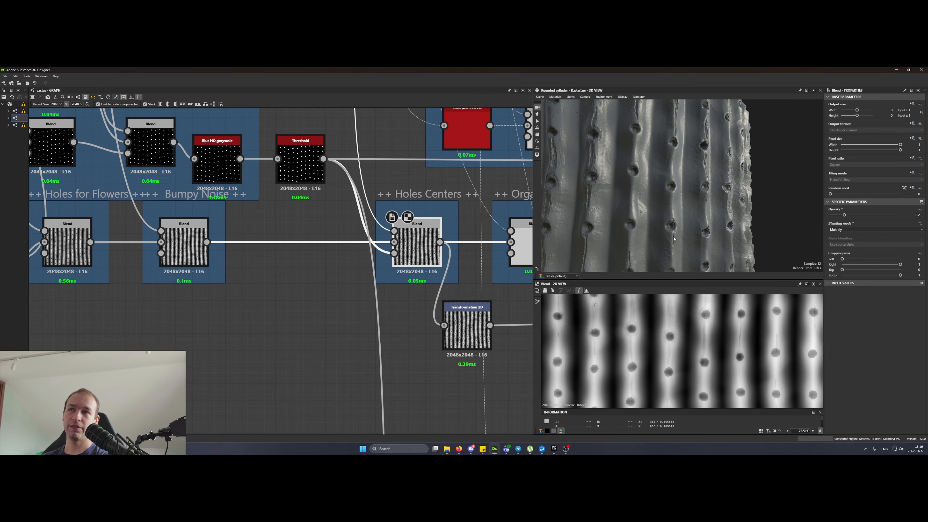
- Undo and remake the Holes Centers Blend's connection to the Transformation 2D to compare a hole up close
scroll(663, 227, up, 5)
key(ctrl+z)
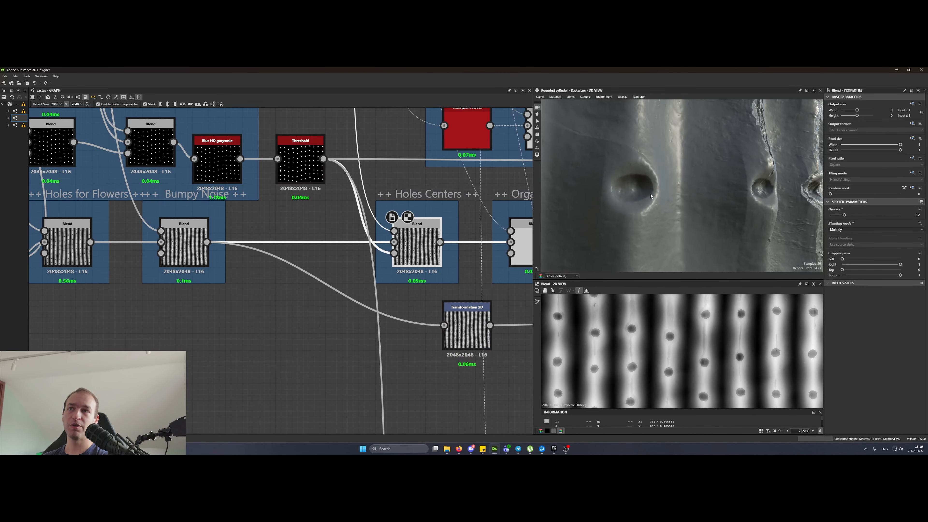
drag(440, 242, 444, 325)
scroll(632, 199, down, 5)
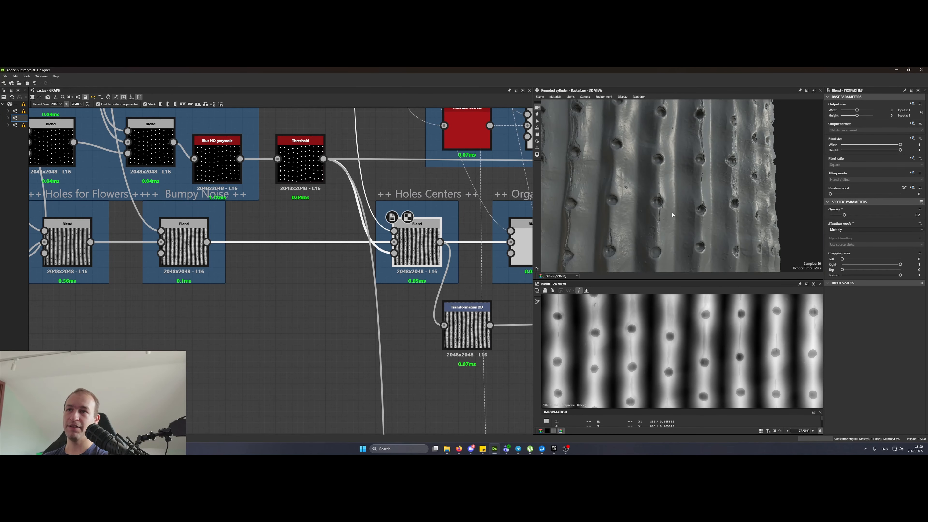
- Trace the Holes Centers Blend's foreground link back to its source frame and preview the Blend fed by Clouds 1
scroll(339, 327, down, 4)
middle_drag(321, 209, 341, 314)
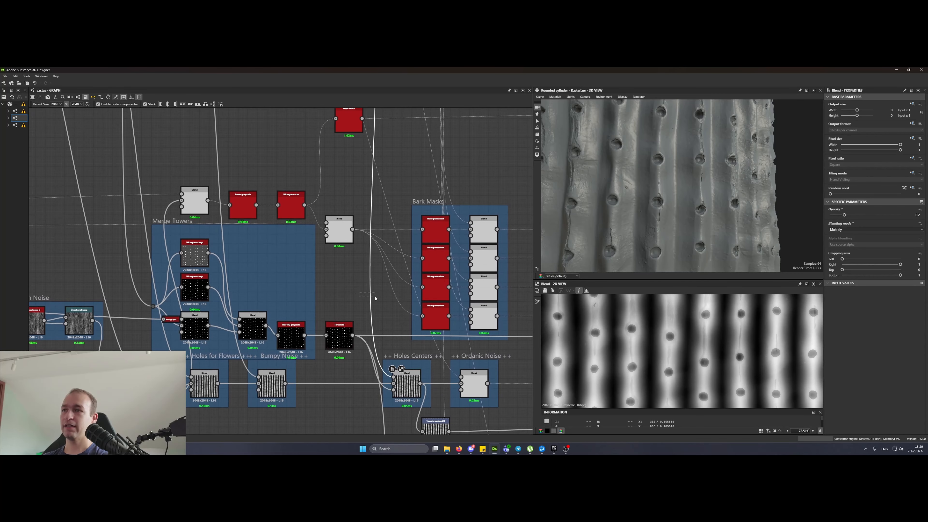
scroll(381, 309, down, 5)
middle_drag(236, 185, 334, 238)
click(393, 219)
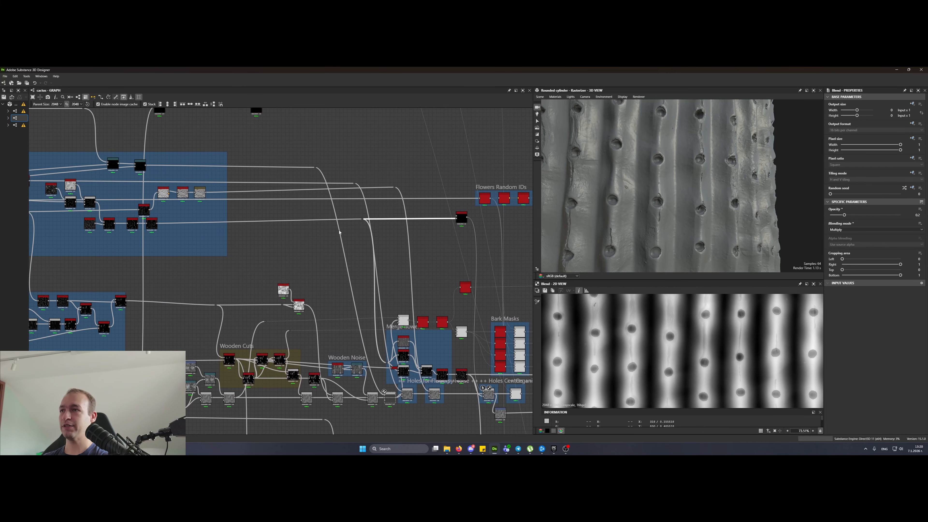
click(311, 220)
middle_drag(158, 233, 294, 223)
middle_drag(150, 208, 230, 241)
scroll(324, 225, up, 5)
click(323, 224)
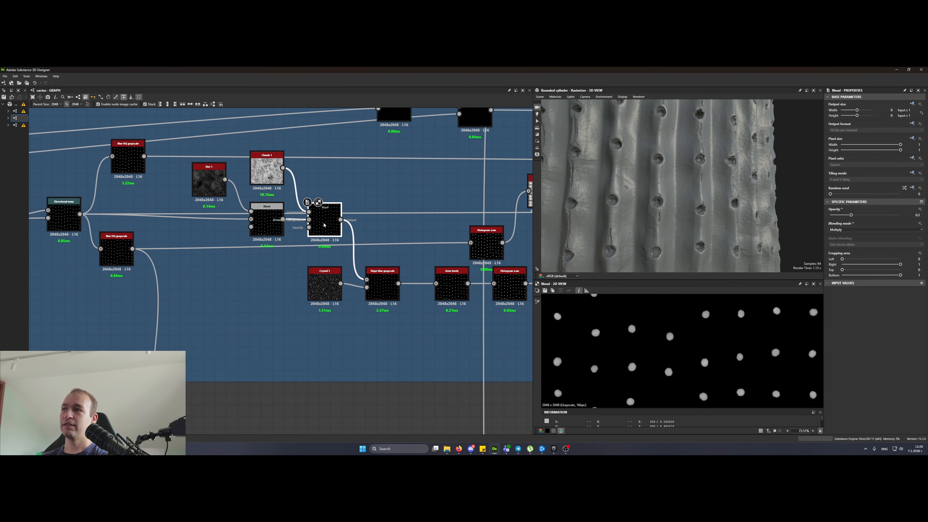
- Preview the Dirt 1 noise and the Multiply Blend it feeds, checking the Blend's opacity
scroll(291, 250, up, 4)
click(244, 205)
middle_drag(242, 206, 430, 309)
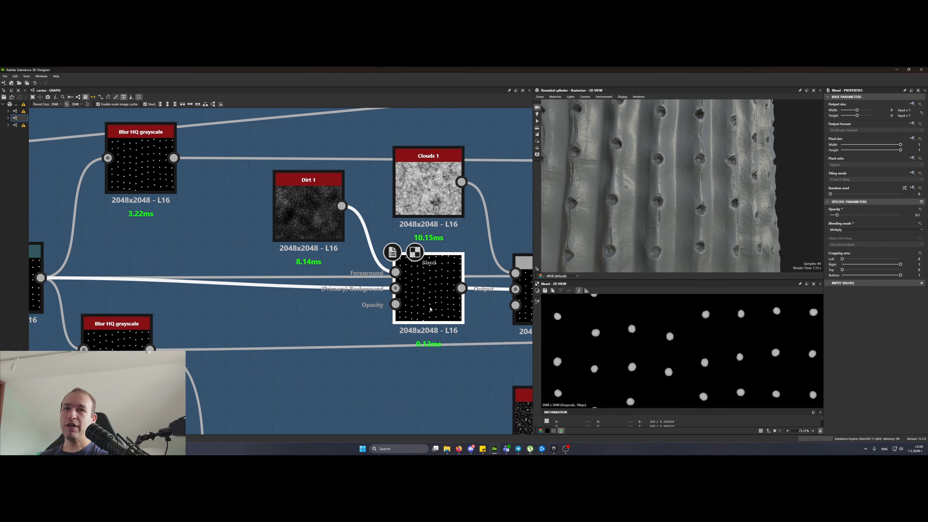
click(309, 212)
click(432, 277)
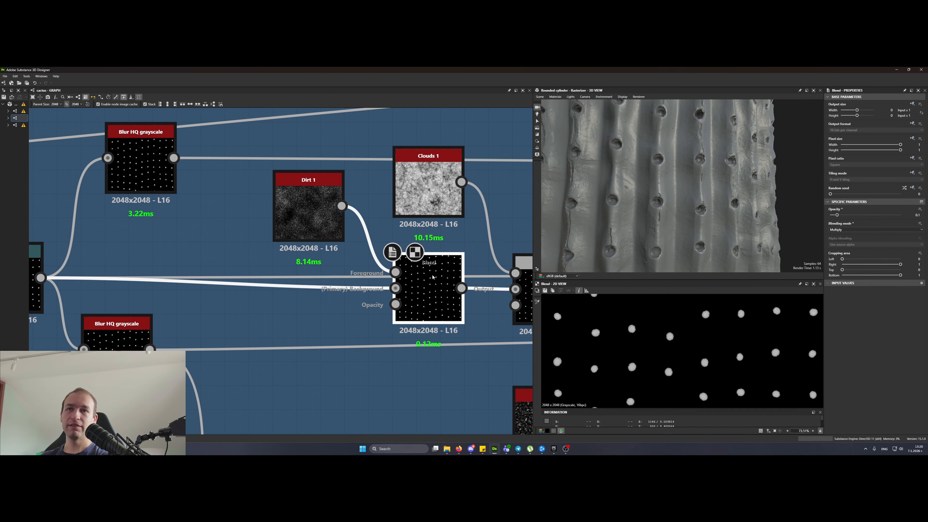
mouse_move(361, 298)
middle_down()
mouse_move(484, 286)
mouse_move(358, 284)
middle_up()
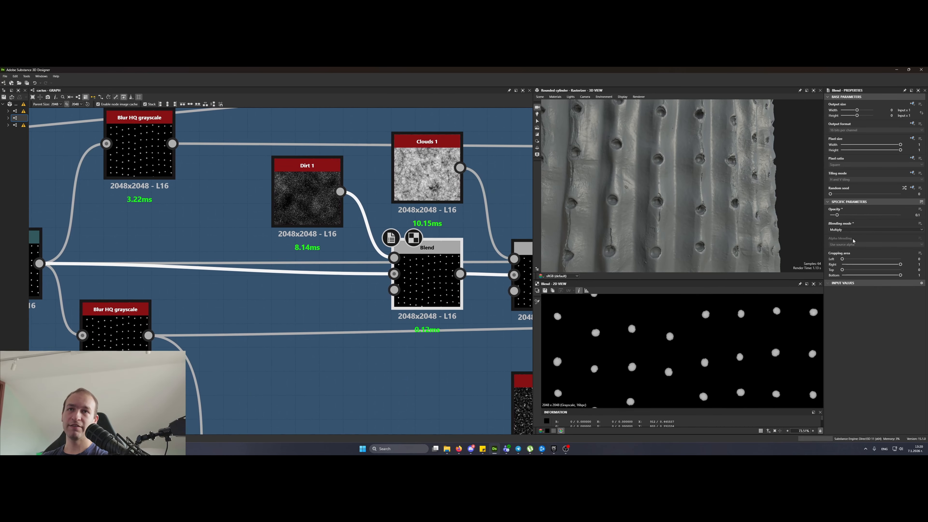
- Preview the Clouds 1 noise and the Multiply Blend that combines it with the dots
middle_drag(428, 172, 299, 173)
click(297, 172)
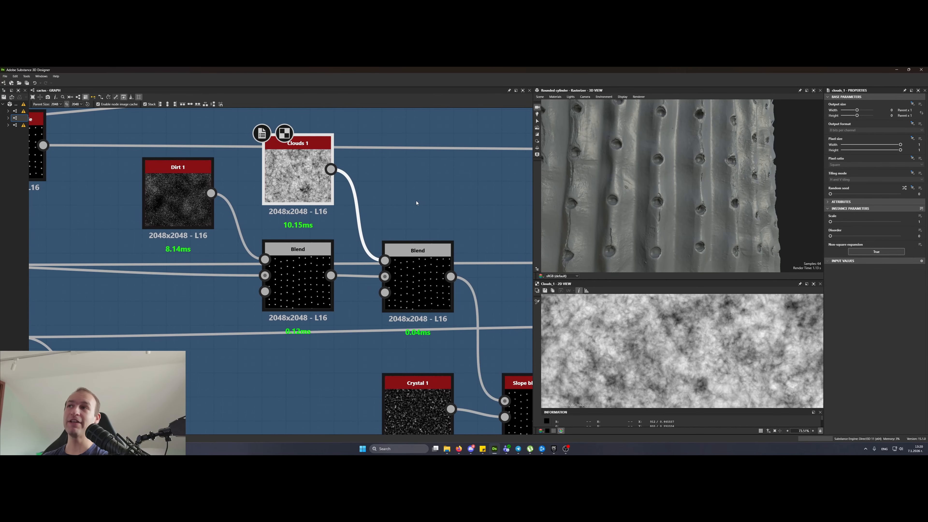
click(417, 267)
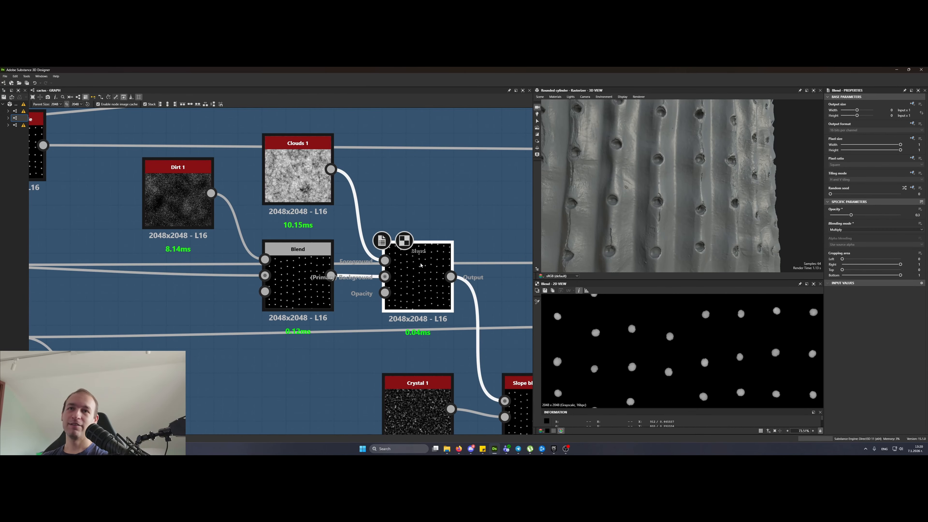
- Preview the Slope Blur Grayscale and its Crystal 1 input, checking the Scale and Intensity settings
middle_drag(519, 405, 427, 300)
click(449, 344)
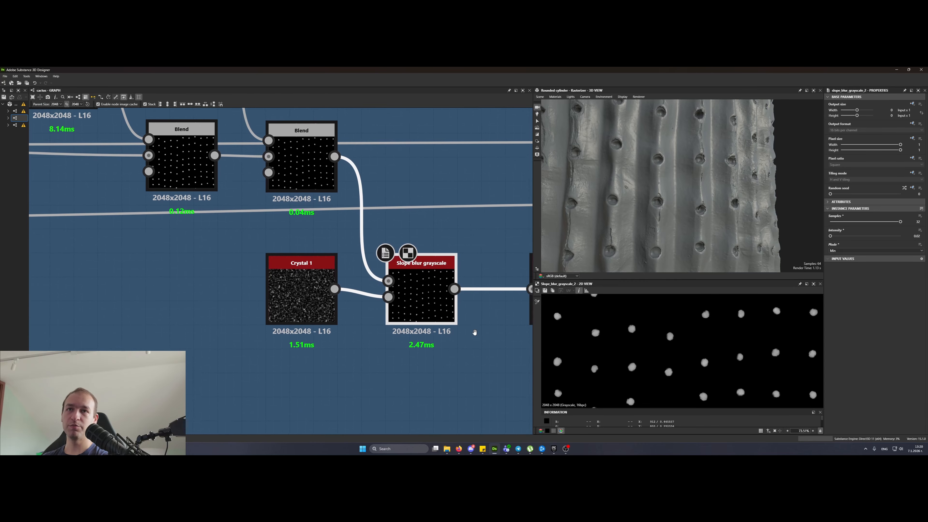
click(320, 318)
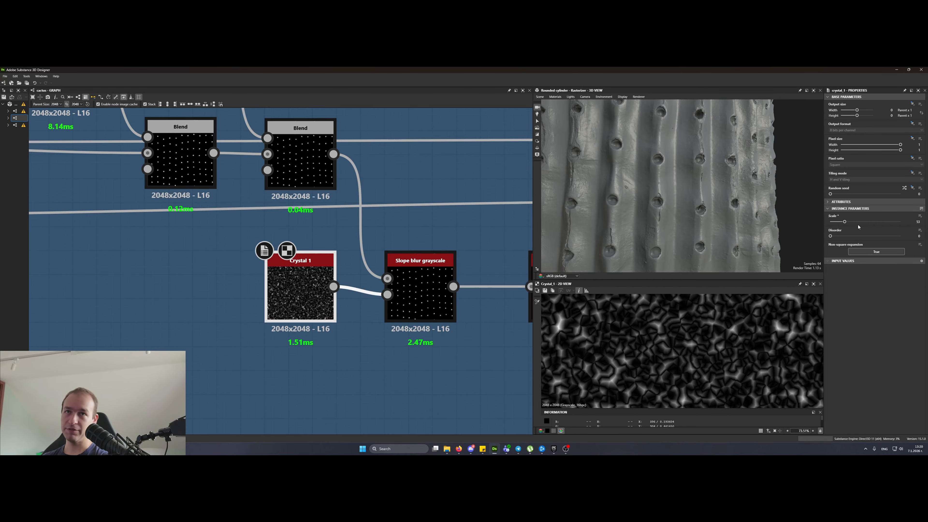
click(420, 292)
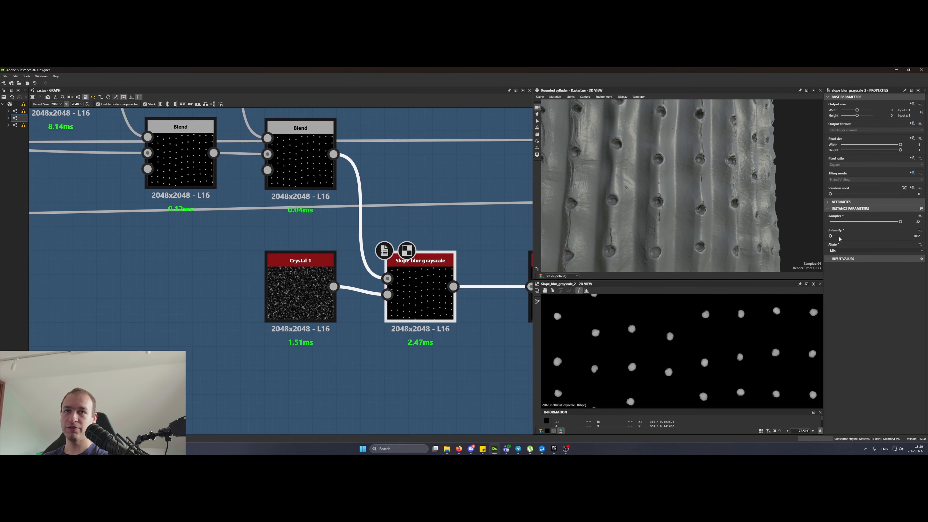
- Preview the Auto Levels after the Slope Blur Grayscale and move it closer to that node
middle_drag(455, 325, 279, 306)
double_click(401, 276)
drag(401, 276, 353, 276)
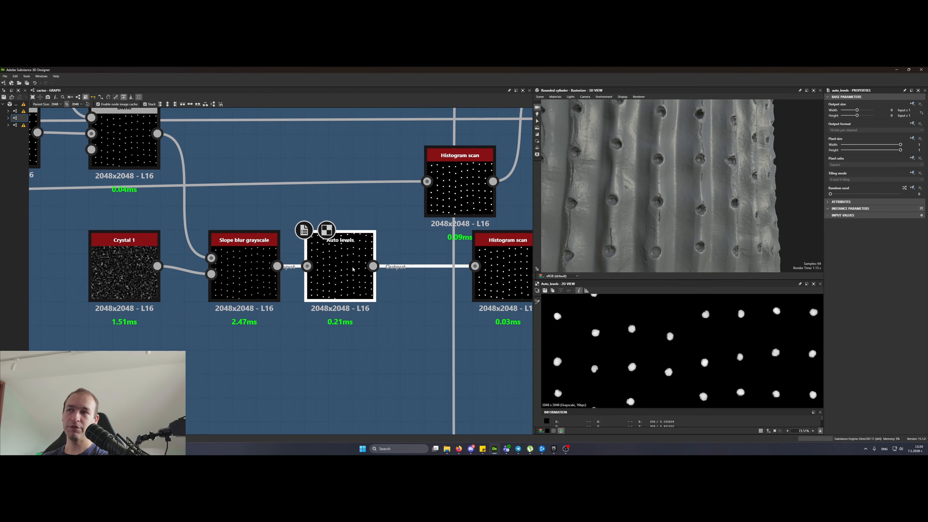
- Preview the Histogram Scan after the Auto Levels and inspect the rough edge of a dot
middle_drag(412, 309, 271, 340)
click(367, 311)
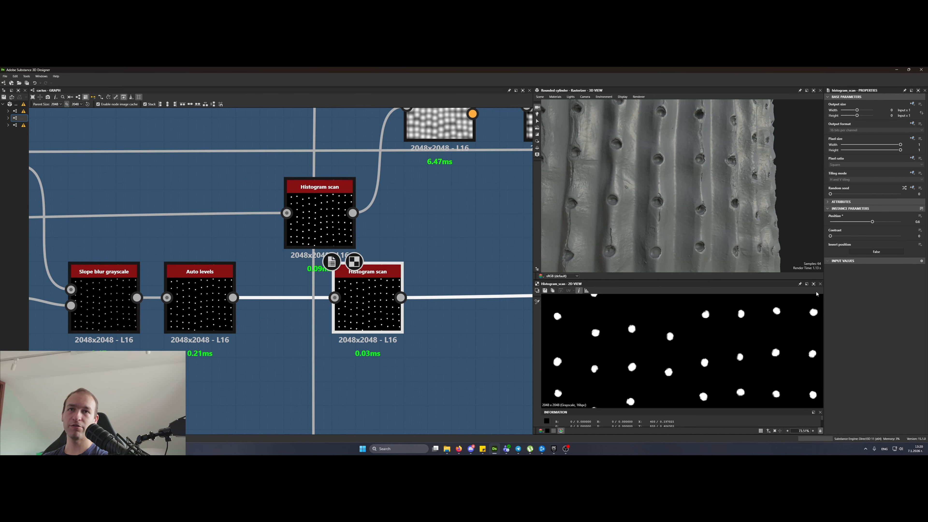
scroll(802, 321, up, 8)
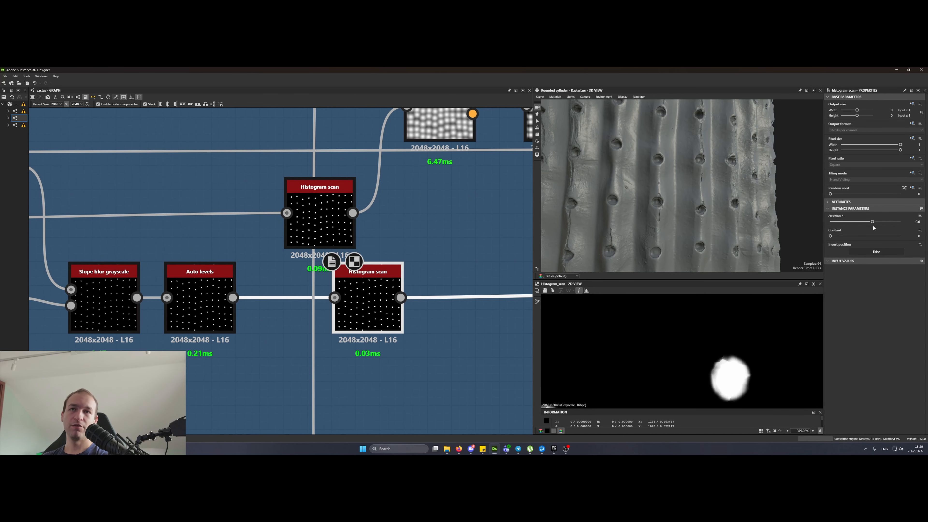
- Follow the Histogram Scan's output towards the warp grayscale node and reposition the dot node where the link branches
scroll(365, 242, down, 5)
middle_drag(437, 289, 184, 282)
middle_drag(395, 302, 114, 296)
middle_drag(446, 285, 300, 187)
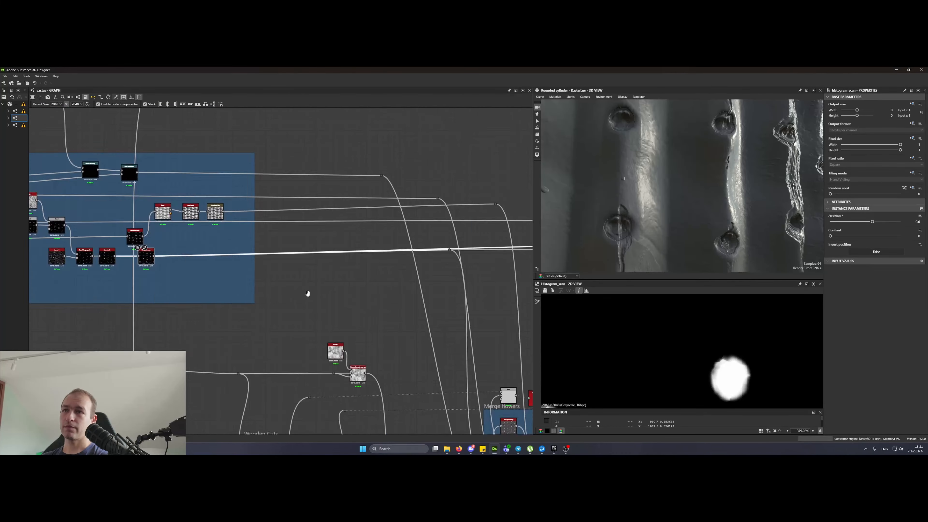
middle_drag(308, 294, 259, 286)
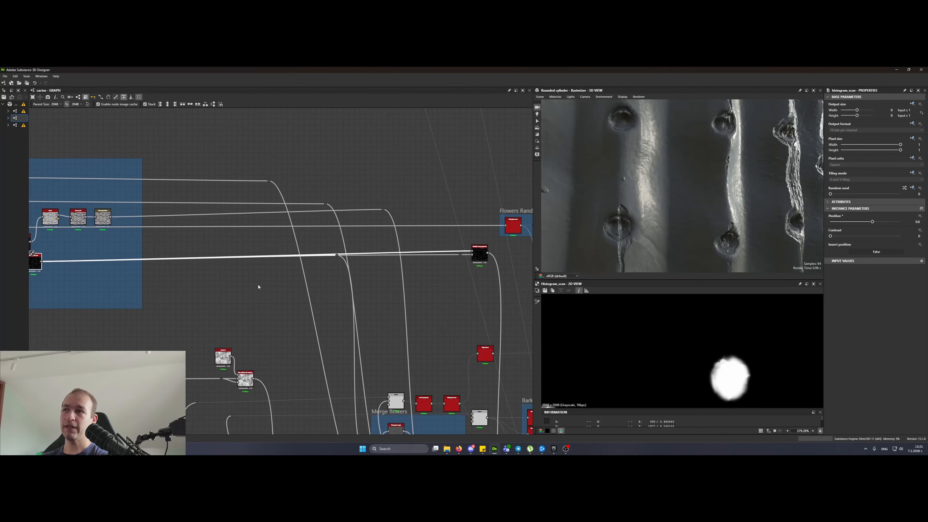
scroll(429, 282, up, 2)
mouse_move(263, 240)
mouse_down()
mouse_move(266, 258)
mouse_move(253, 251)
mouse_up()
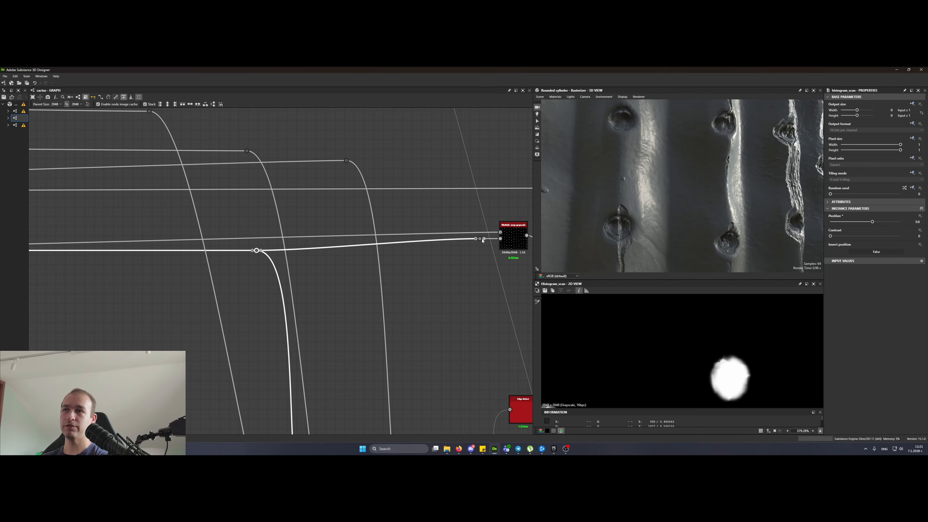
- Connect the dot node to the upper input of the Multidirectional Warp Grayscale as well, and preview that warp node
drag(480, 238, 500, 232)
middle_drag(526, 241, 426, 239)
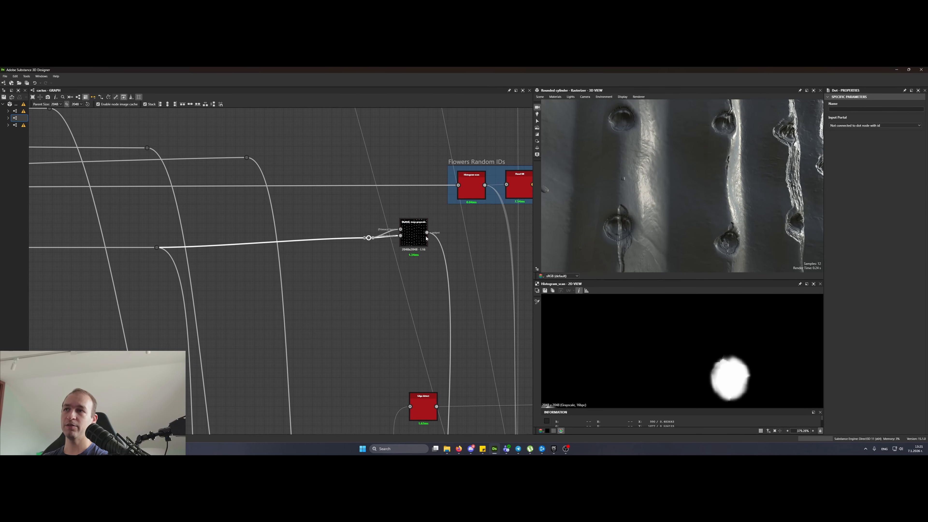
scroll(426, 238, up, 3)
double_click(416, 240)
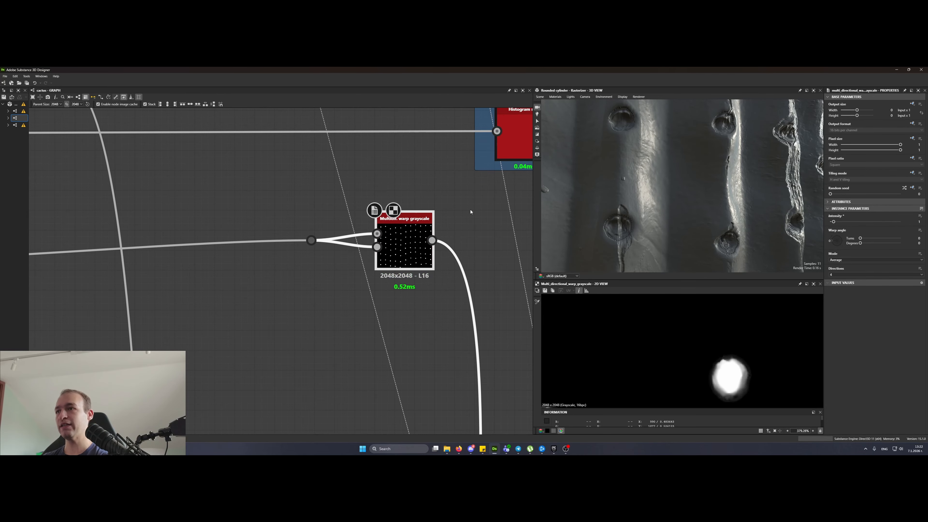
- Preview the Holes Centers blend and inspect the flower holes on the cylinder from afar and up close
scroll(352, 280, down, 5)
scroll(383, 324, up, 3)
click(383, 323)
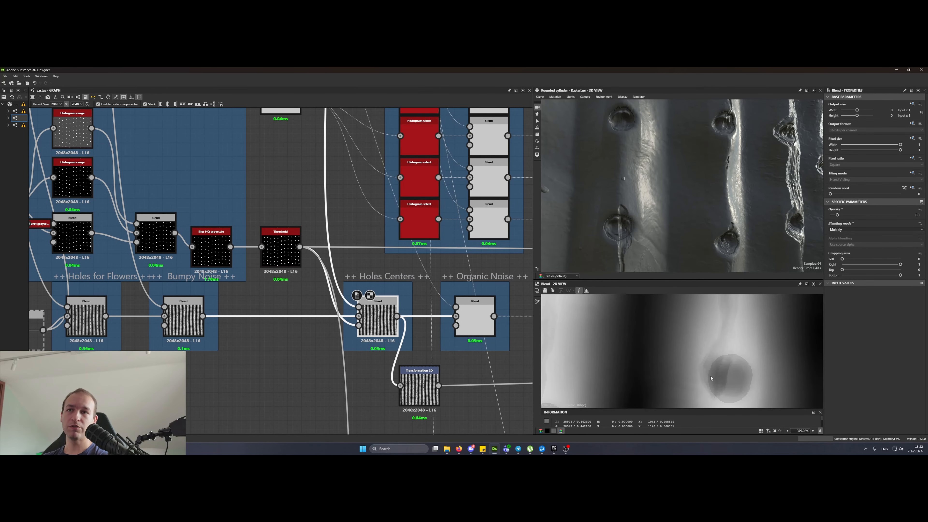
scroll(657, 201, down, 6)
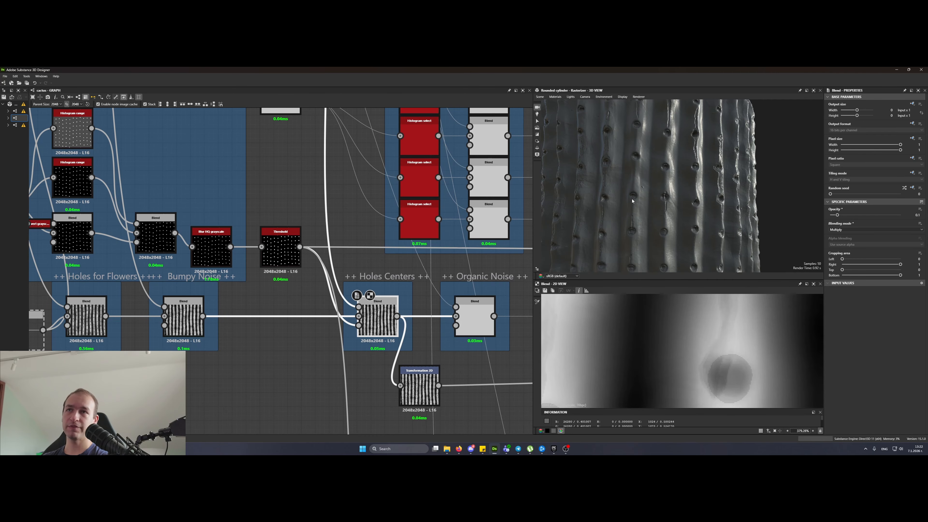
scroll(659, 189, up, 5)
scroll(659, 189, down, 3)
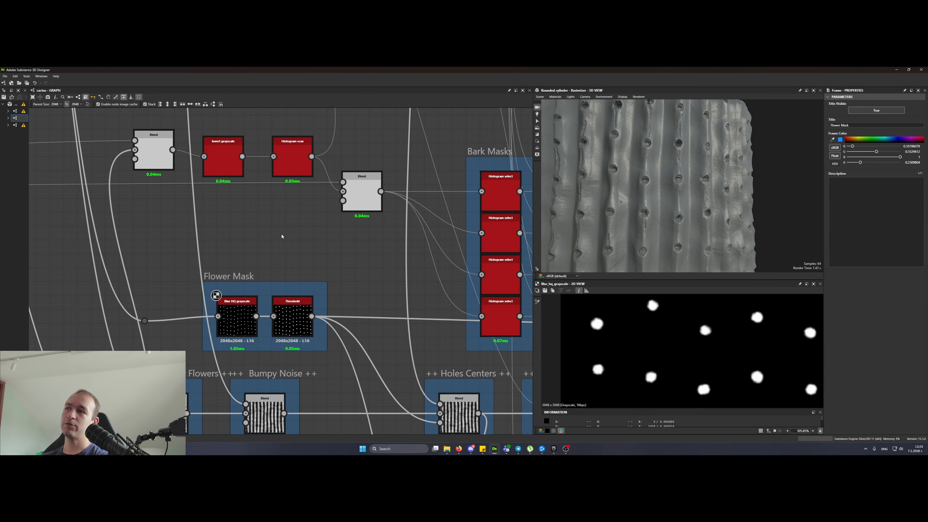
- Preview the mask chain from the branching dot through the Flower Mask's Blur HQ Grayscale and Threshold to the Holes Centers blend
scroll(297, 264, down, 4)
scroll(274, 283, up, 4)
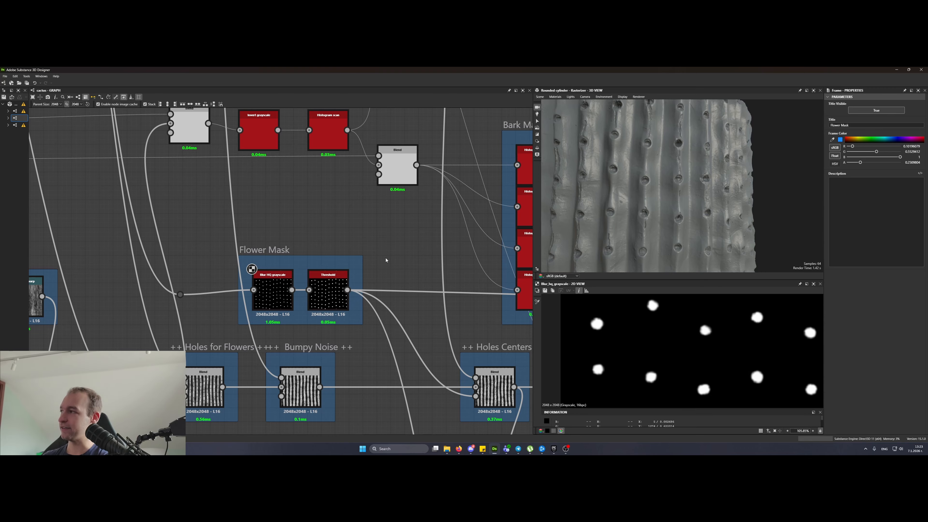
scroll(294, 398, down, 4)
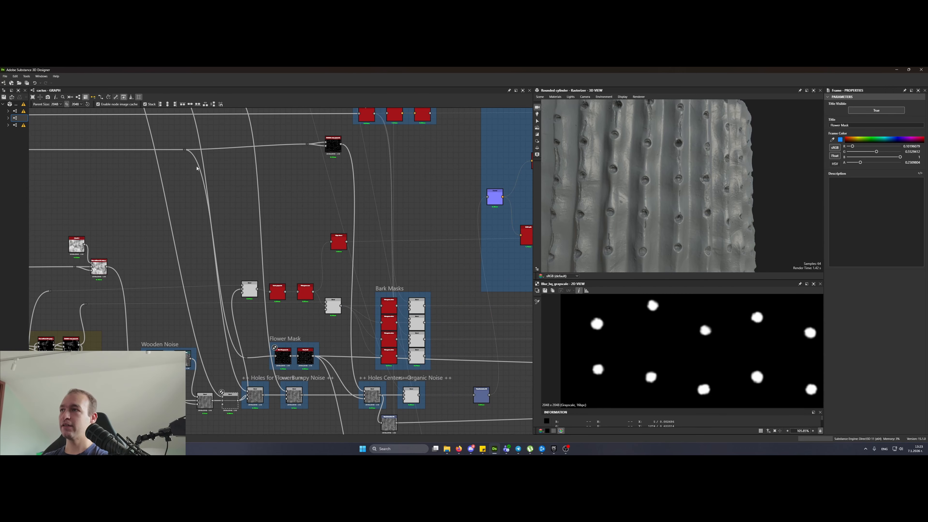
click(184, 149)
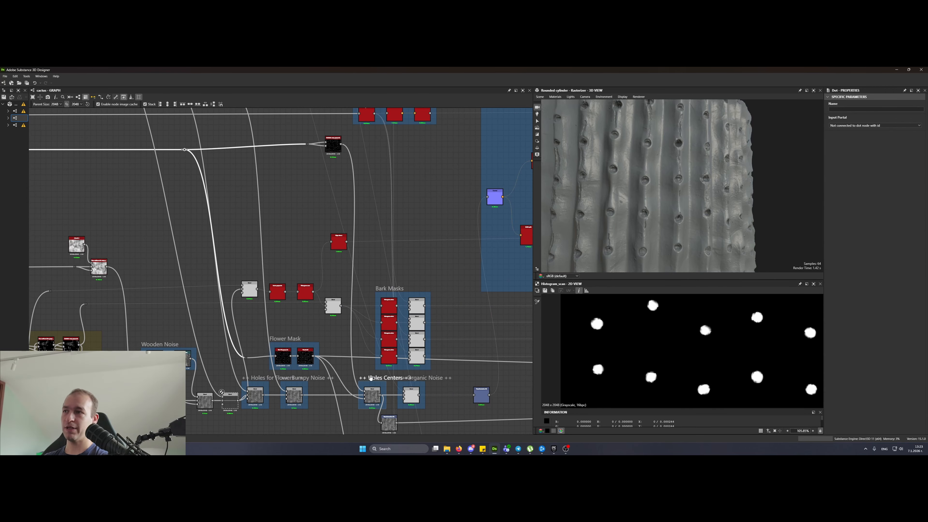
scroll(278, 376, up, 4)
double_click(283, 355)
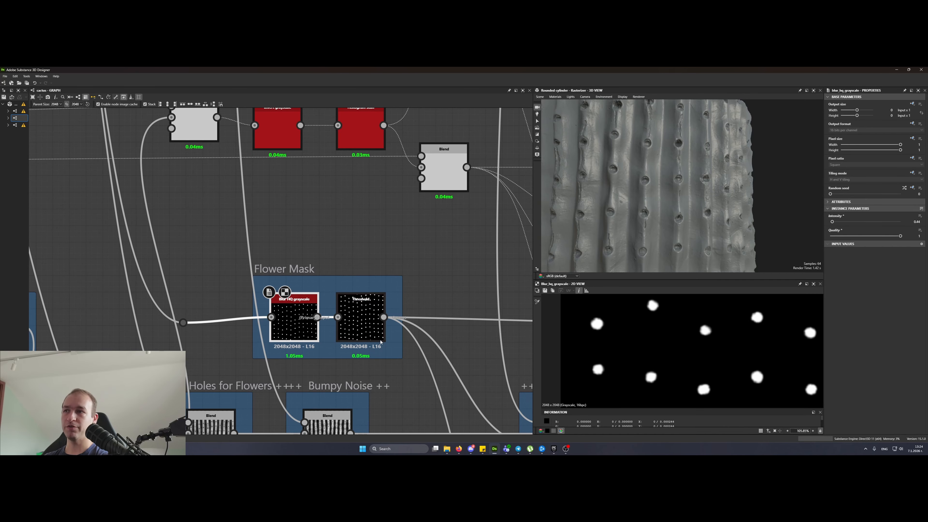
double_click(362, 318)
middle_drag(507, 339, 318, 155)
double_click(362, 250)
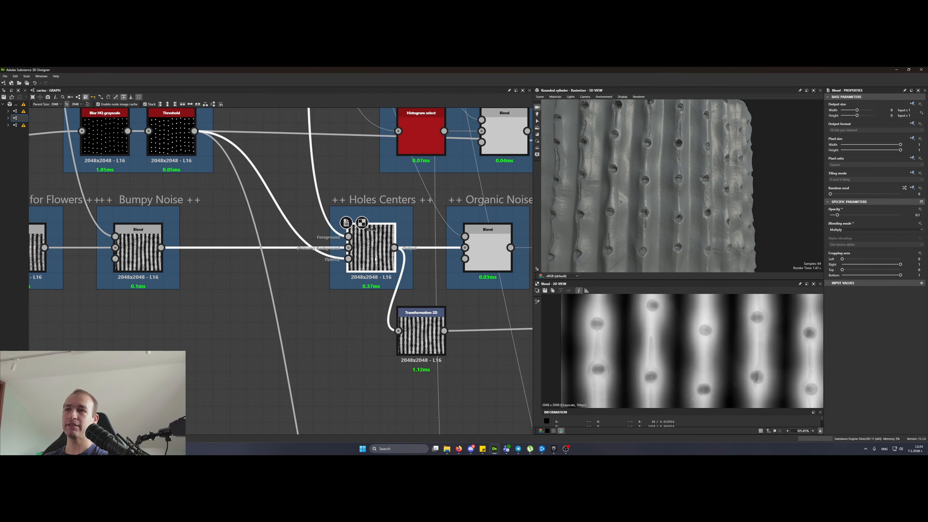
middle_drag(363, 250, 333, 350)
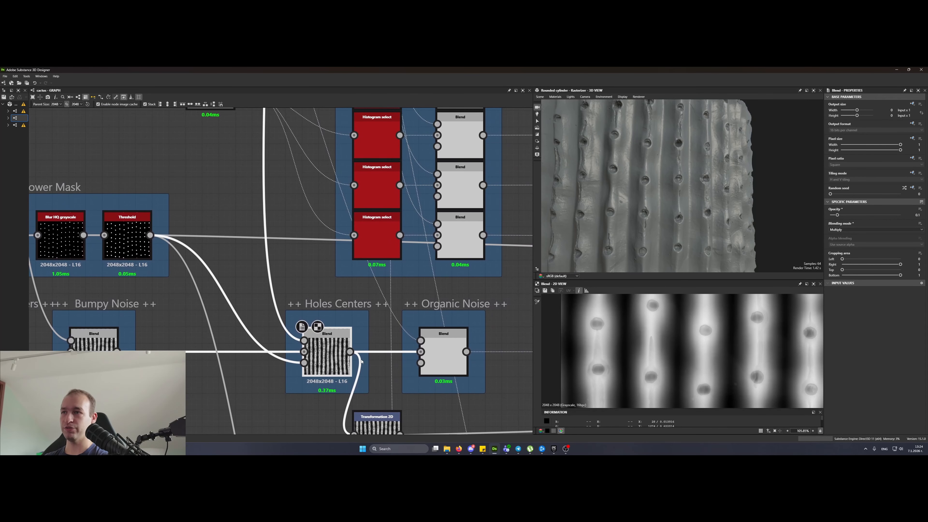
- Preview the Organic Noise blend, move the Transformation 2D node aside and feed it from that blend, checking the cylinder
double_click(443, 350)
middle_drag(443, 351, 337, 290)
drag(421, 368, 437, 368)
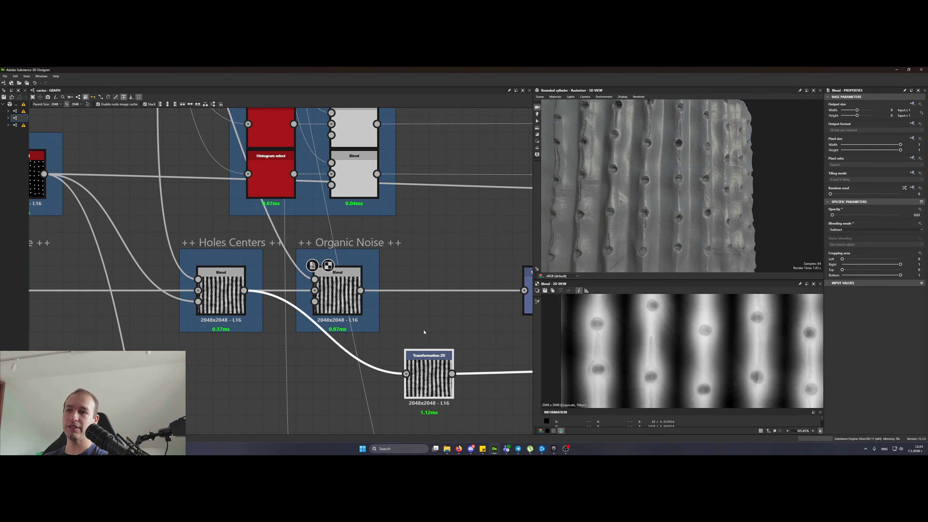
drag(360, 290, 406, 373)
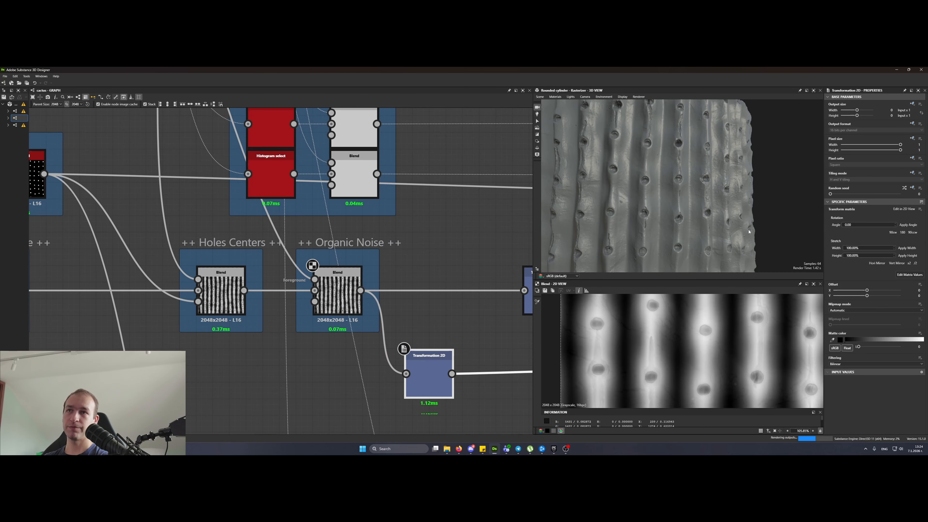
scroll(676, 209, up, 5)
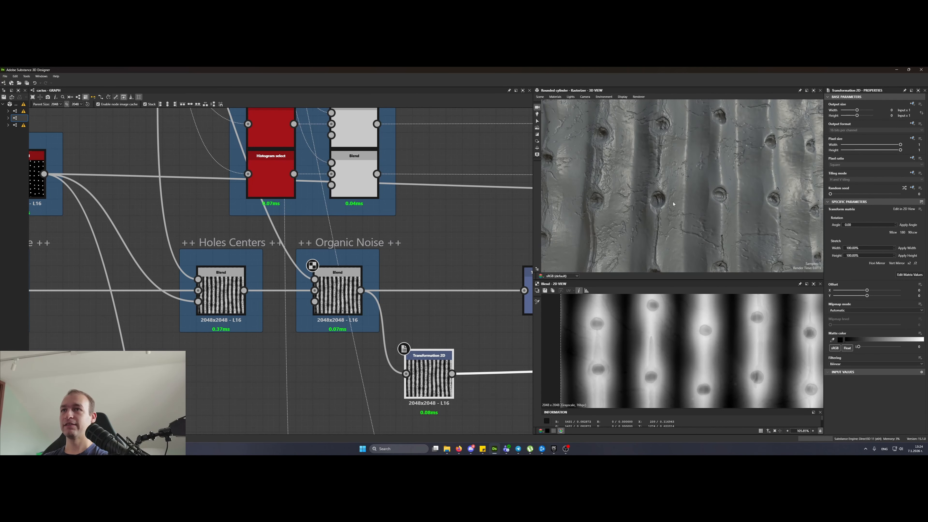
- Trace the Organic Noise blend's foreground input back to the Organic Damage frame and mark out that node group
click(340, 300)
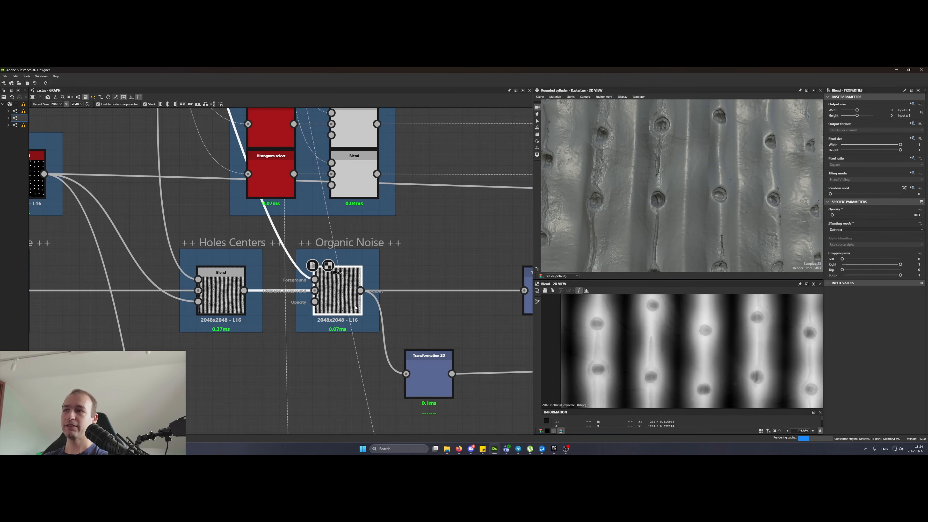
scroll(340, 300, down, 4)
middle_drag(343, 308, 391, 399)
scroll(365, 336, down, 4)
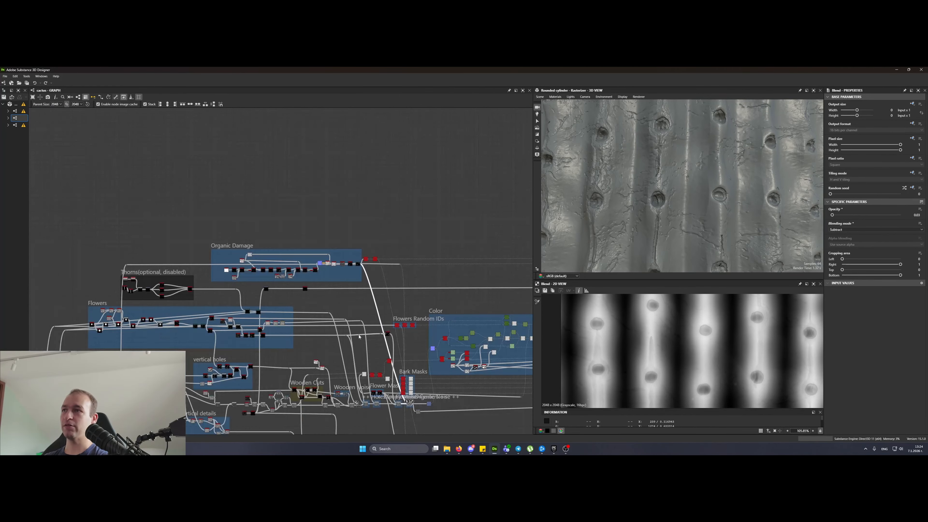
scroll(300, 262, up, 4)
drag(112, 185, 433, 306)
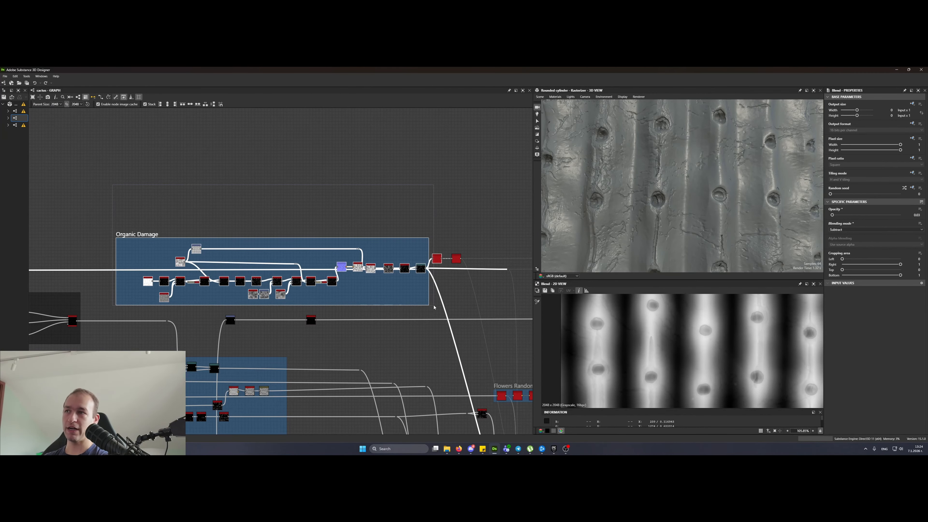
- Preview the Cells 3 node that starts the Organic Damage chain and the Invert Grayscale following it
scroll(138, 283, up, 5)
scroll(165, 298, up, 2)
double_click(167, 294)
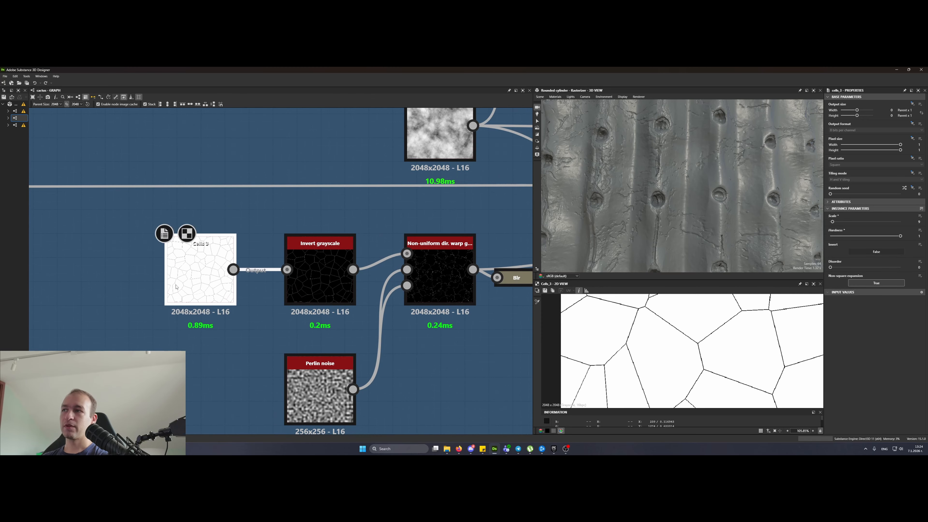
scroll(720, 349, down, 5)
scroll(721, 349, up, 3)
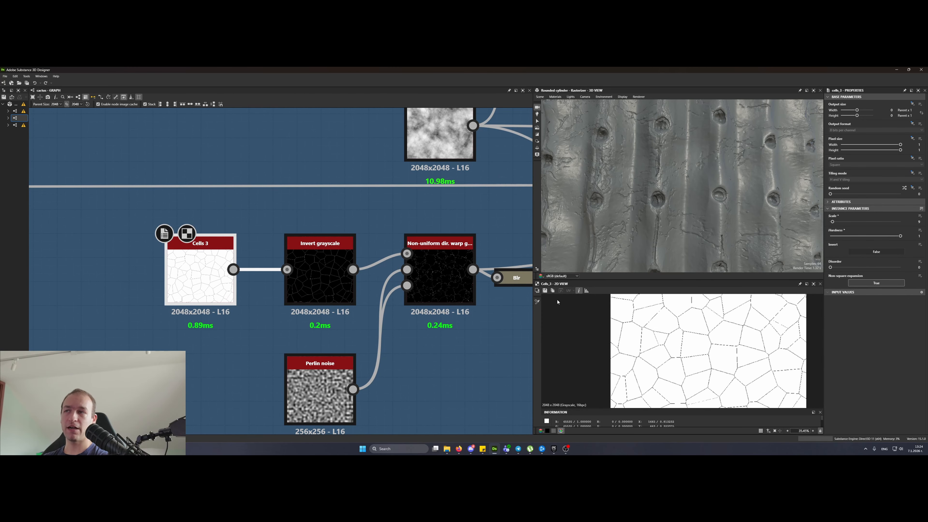
double_click(320, 286)
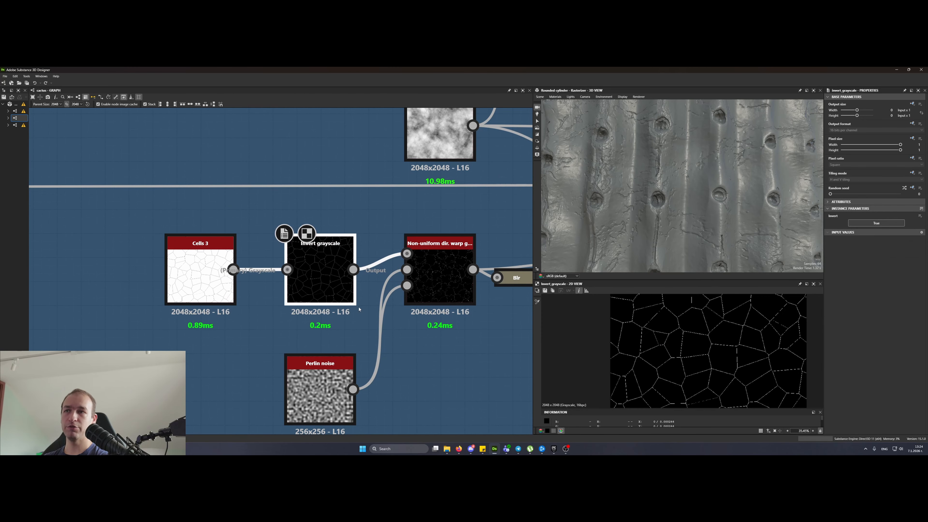
- Preview the Non-Uniform Directional Warp Grayscale and the Perlin Noise that drives it
double_click(435, 291)
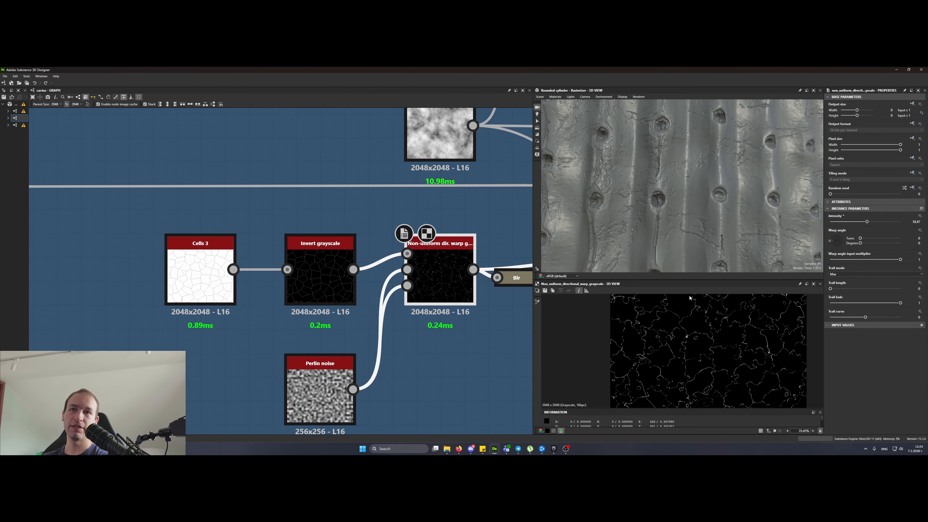
double_click(326, 398)
middle_drag(517, 321, 306, 321)
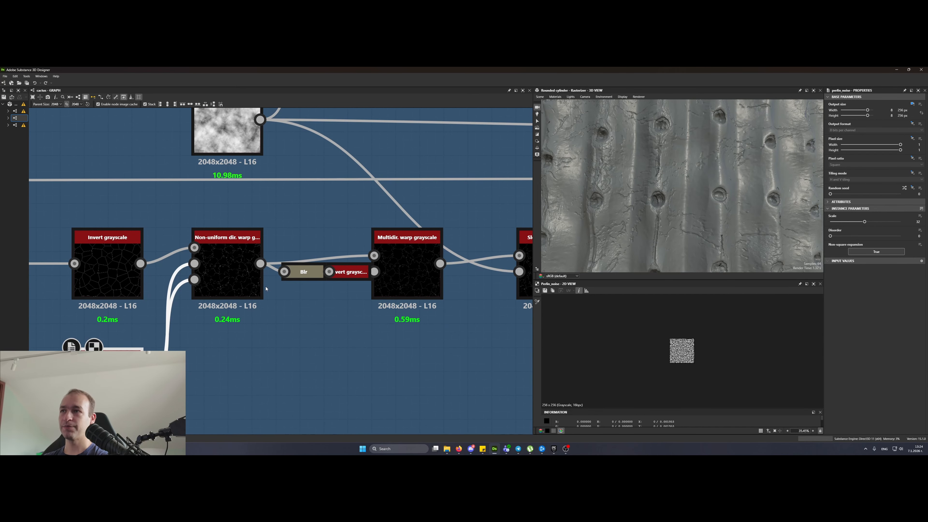
- Preview the Multidirectional Warp Grayscale and the docked Blur and Invert Grayscale nodes feeding it, back to the non-uniform warp
double_click(312, 279)
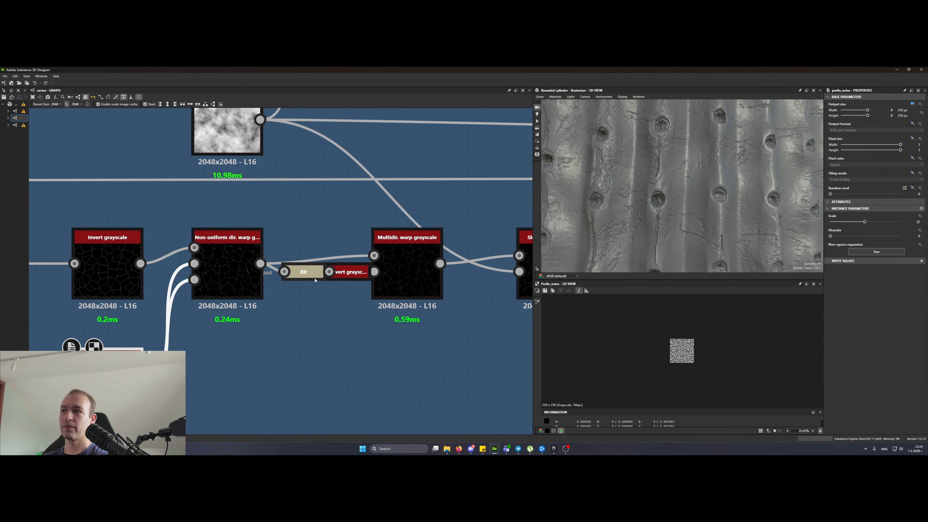
double_click(401, 288)
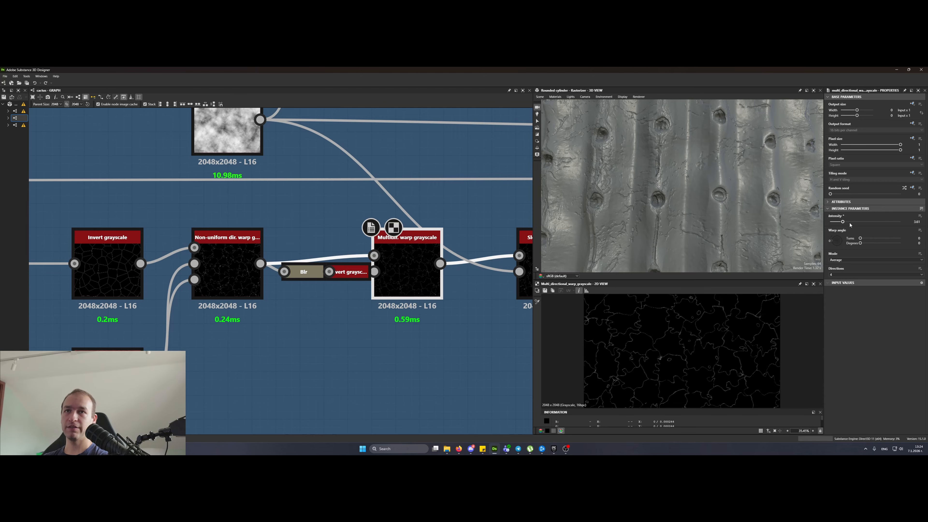
scroll(367, 280, up, 2)
click(276, 272)
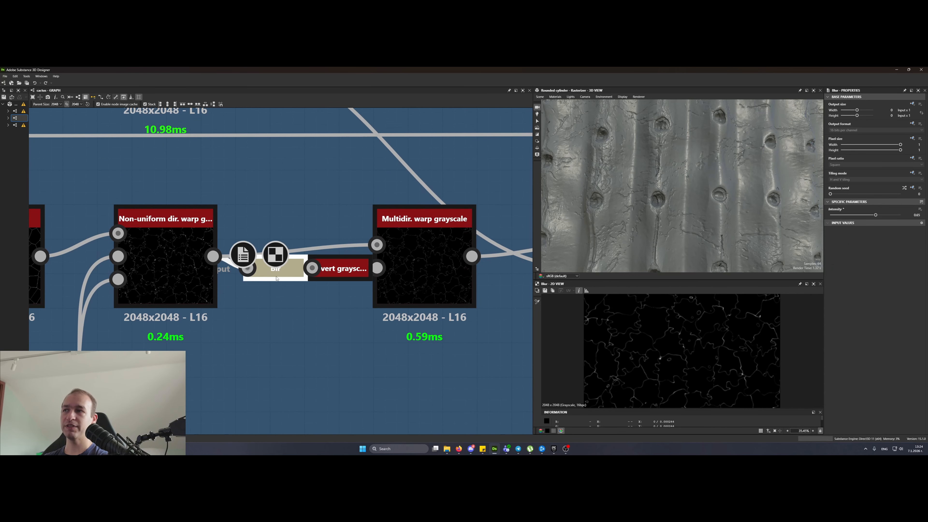
click(330, 274)
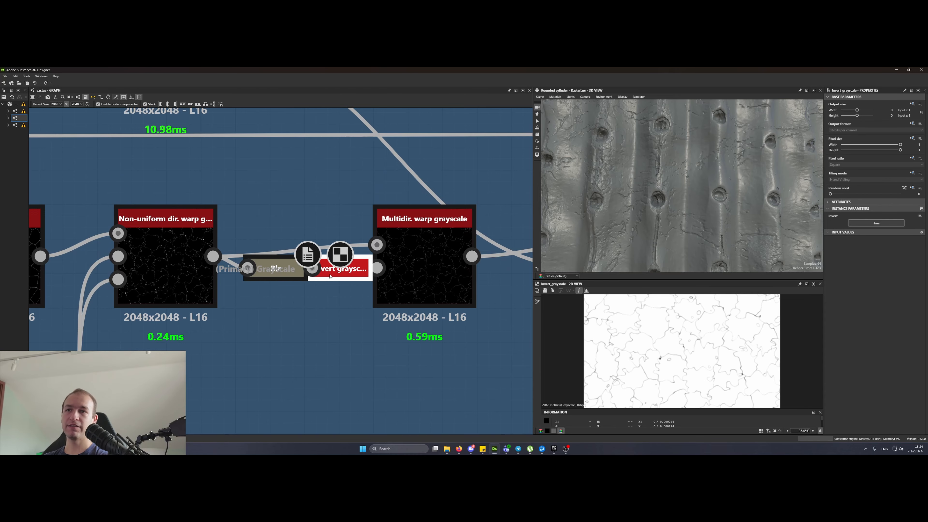
click(165, 263)
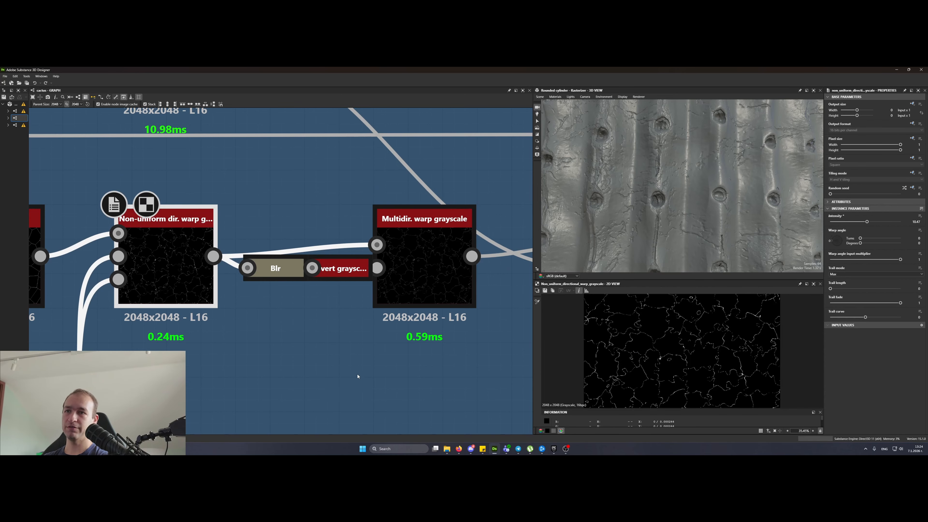
- Compare the crack lines of the Multidirectional Warp Grayscale with those of the Non-Uniform Directional Warp in close-up
click(440, 274)
scroll(699, 353, up, 10)
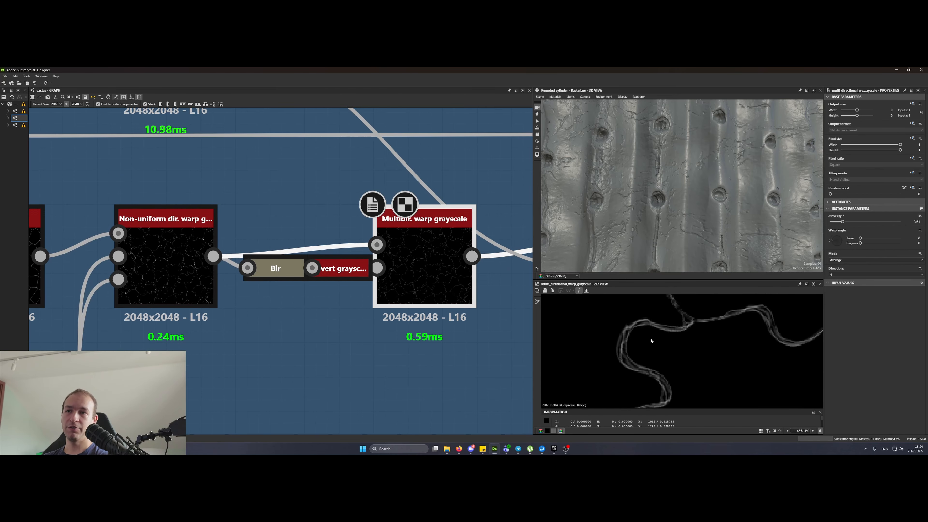
scroll(599, 385, up, 2)
click(206, 292)
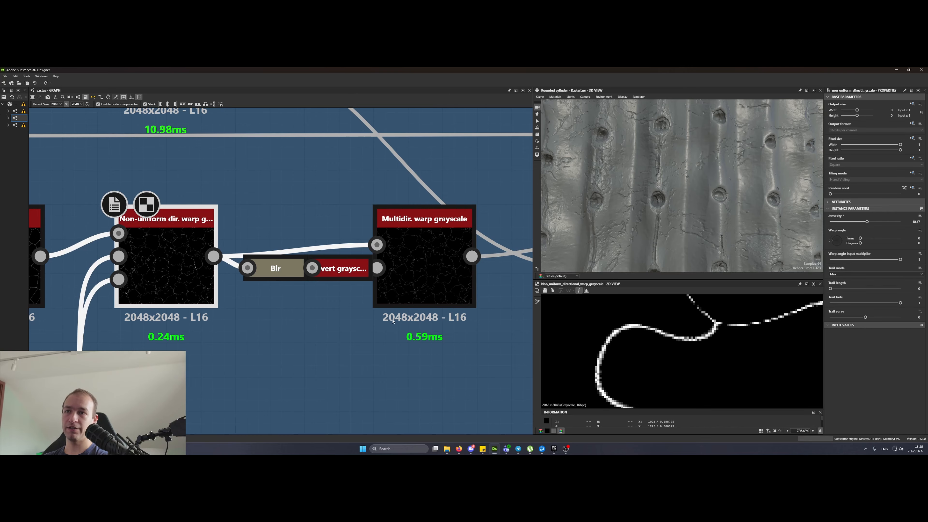
click(424, 278)
scroll(683, 358, down, 4)
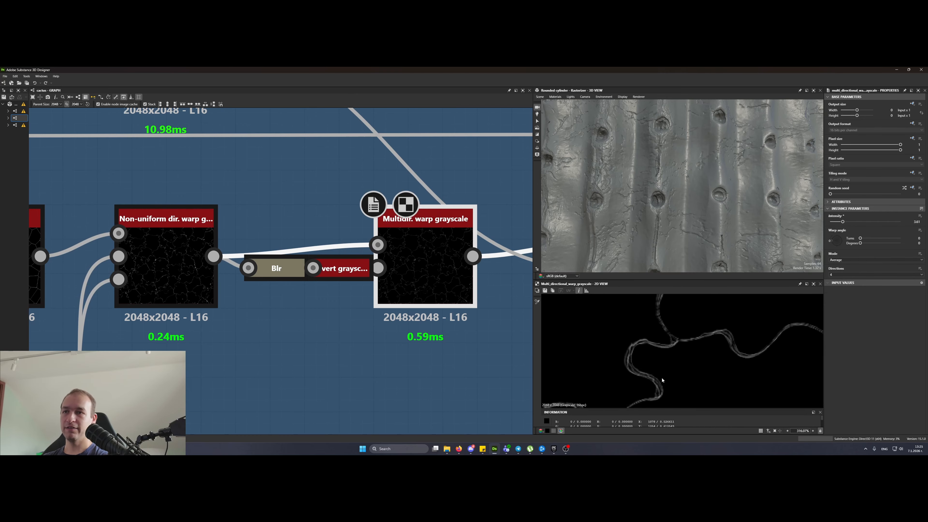
- Preview the Slope Blur Grayscale after the multidirectional warp and check its settings and Clouds 2 slope input
middle_drag(383, 291, 236, 304)
scroll(349, 330, down, 4)
scroll(400, 330, up, 4)
click(426, 283)
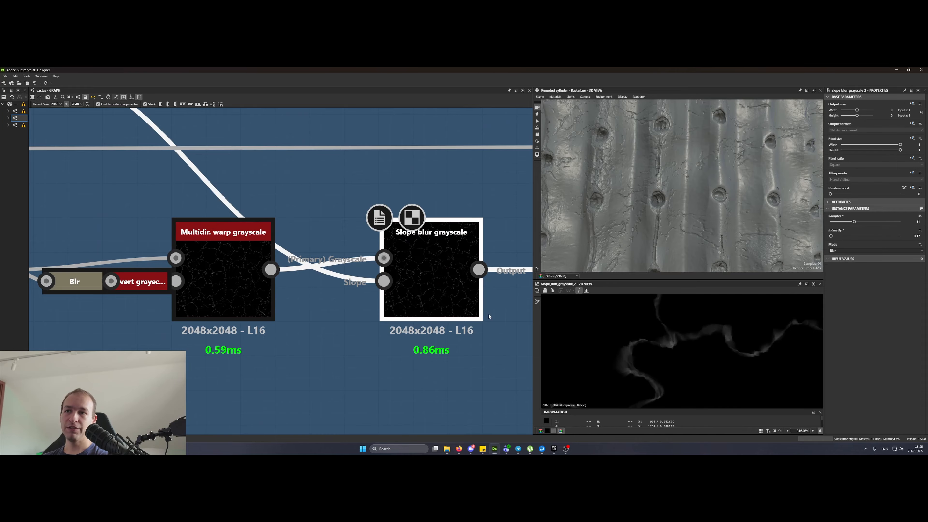
scroll(387, 322, down, 4)
scroll(385, 327, up, 3)
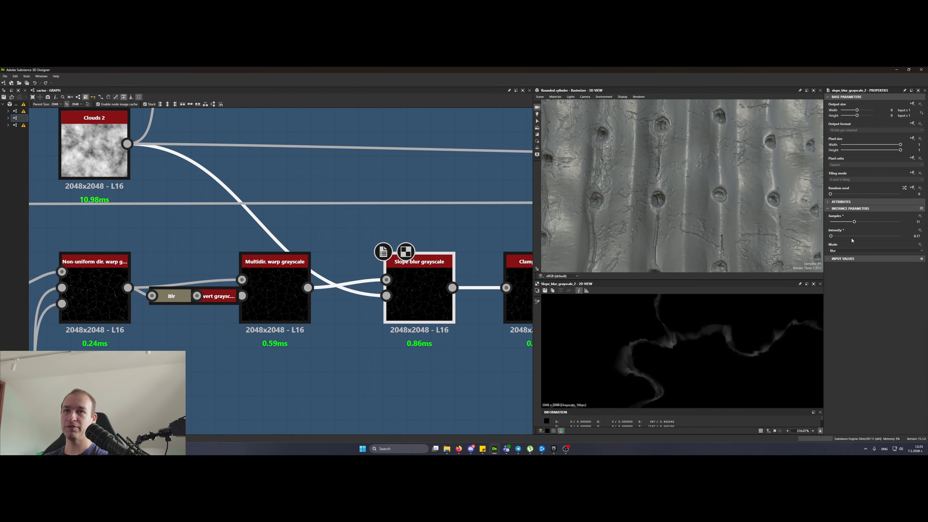
middle_drag(278, 229, 393, 316)
scroll(433, 286, up, 1)
- Preview the Clamp Grayscale and compare its crack detail with the preceding Slope Blur Grayscale in close-up
middle_drag(433, 286, 149, 186)
click(395, 319)
middle_drag(419, 316, 354, 295)
click(186, 292)
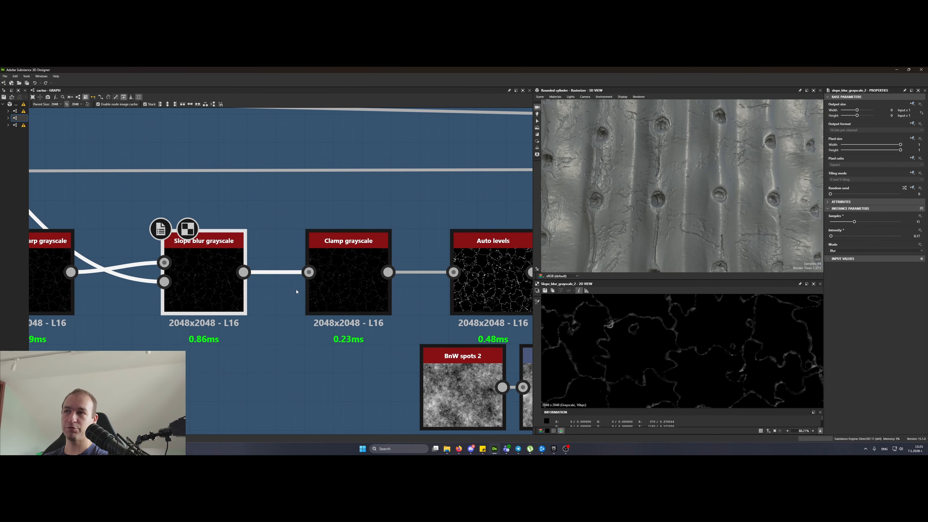
click(318, 294)
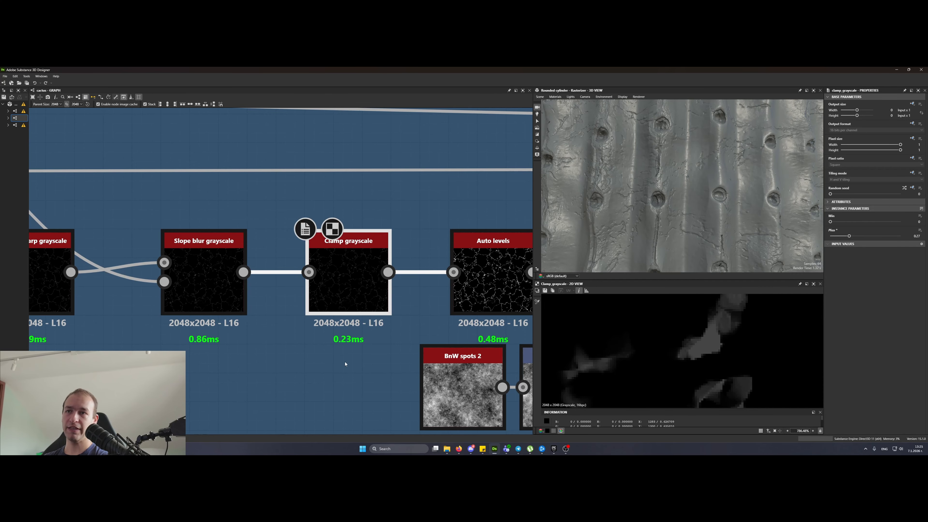
click(205, 289)
click(359, 296)
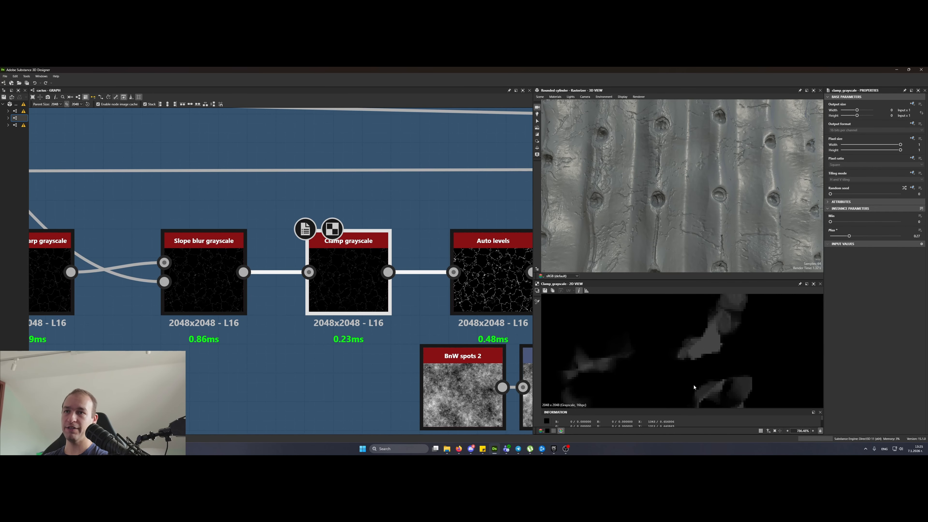
- Preview the Auto Levels node following the Clamp Grayscale, viewing its crack pattern both close up and as a whole
middle_drag(399, 305, 226, 293)
double_click(317, 285)
scroll(722, 362, down, 6)
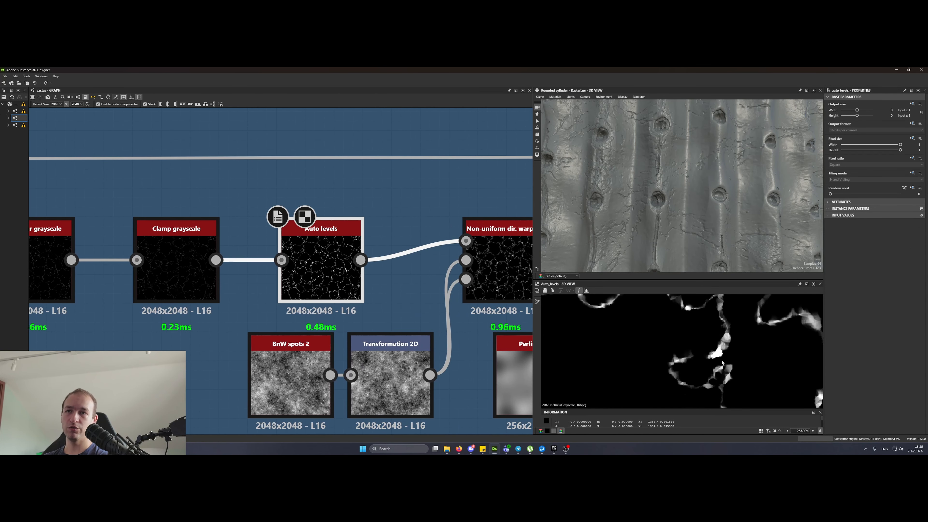
scroll(722, 362, down, 8)
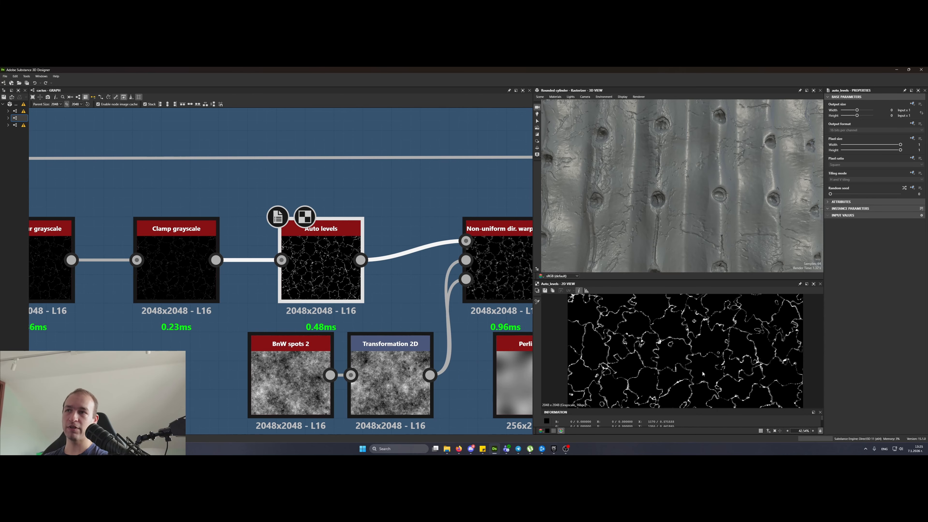
- Preview the Non-Uniform Directional Warp after Auto Levels, along with the BnW Spots 2 and Transformation 2D nodes driving it
middle_drag(345, 288, 288, 280)
double_click(434, 289)
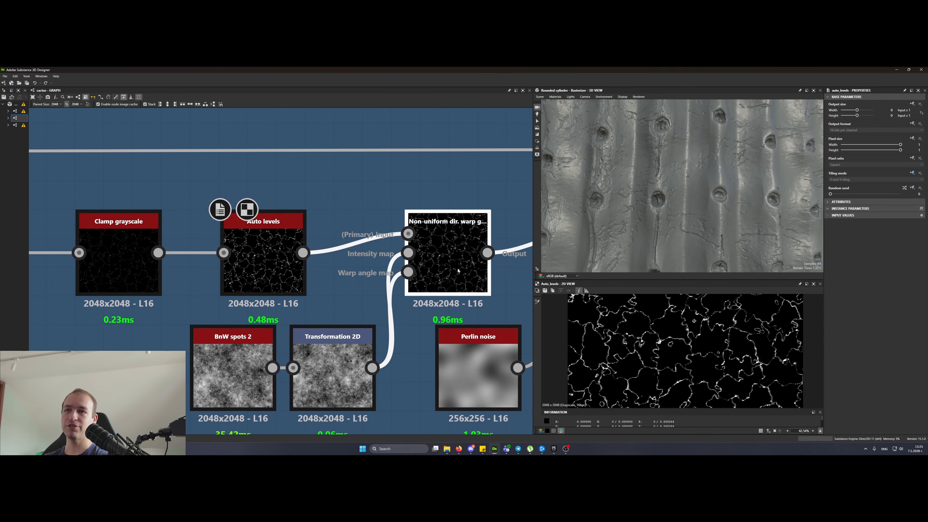
scroll(434, 289, up, 1)
middle_drag(434, 288, 430, 266)
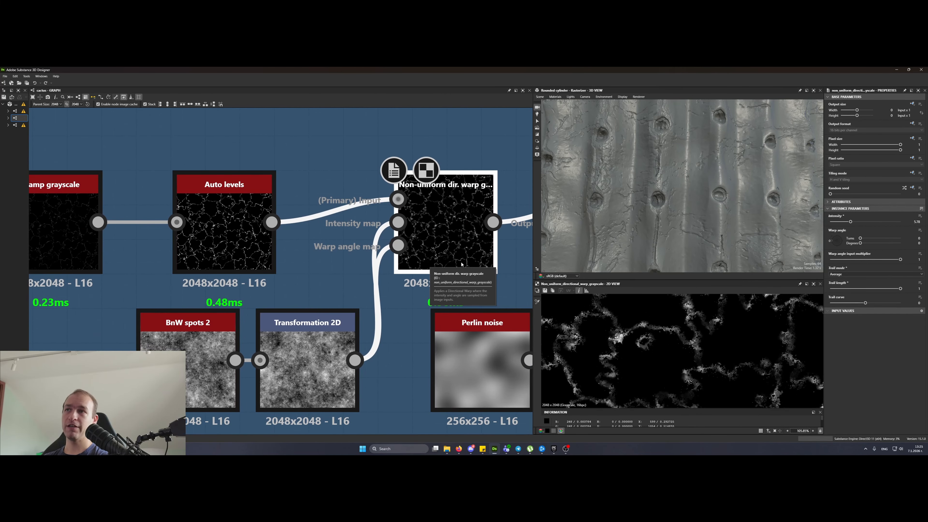
double_click(197, 340)
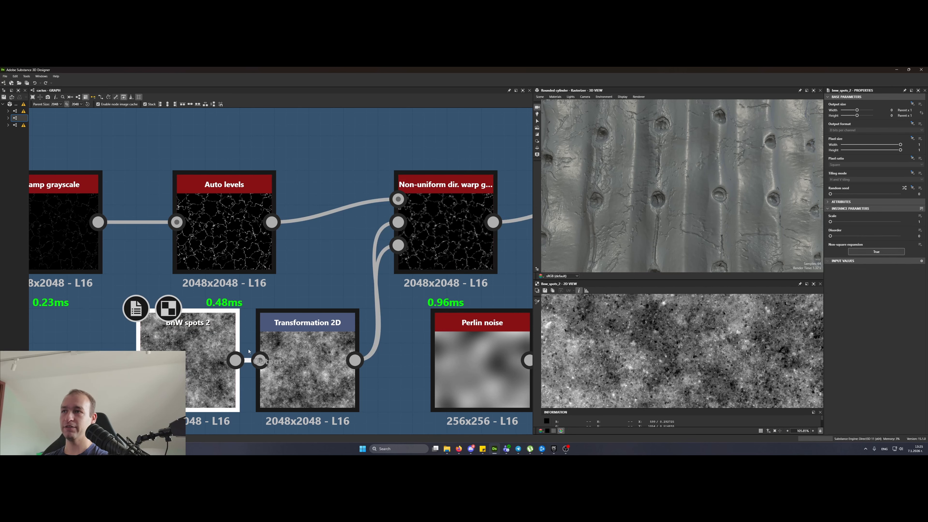
double_click(298, 371)
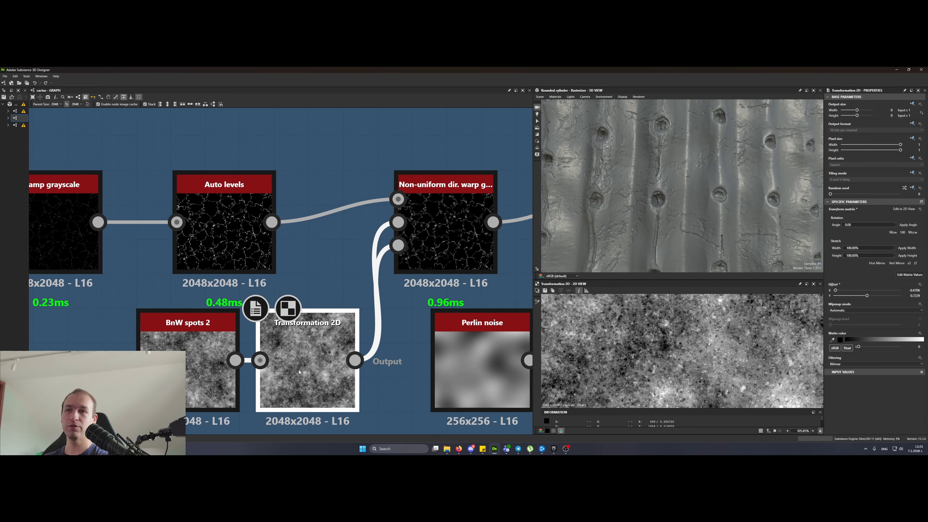
scroll(311, 313, down, 3)
scroll(307, 342, up, 2)
- Delete the Transformation 2D after BnW Spots 2 and move BnW Spots 2 closer to the Non-Uniform Directional Warp it feeds
double_click(242, 331)
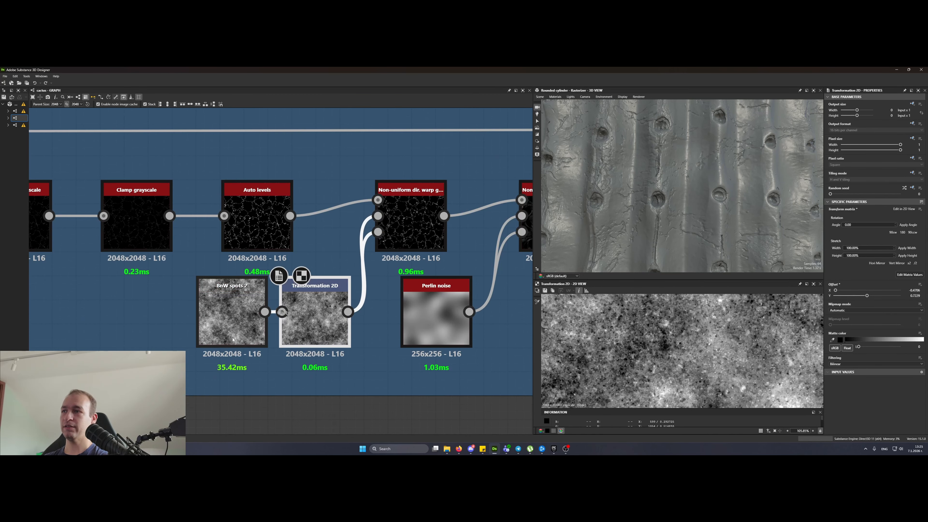
click(307, 337)
double_click(307, 337)
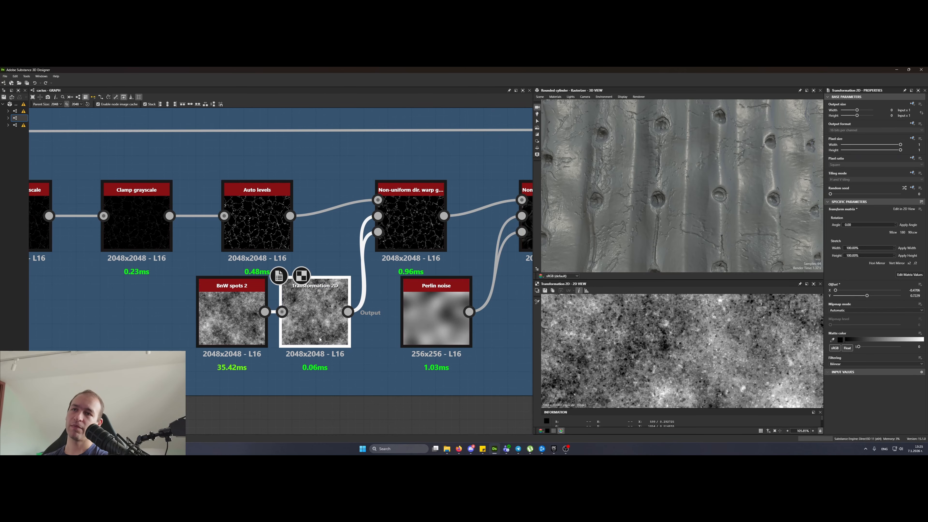
key(Delete)
drag(234, 321, 305, 322)
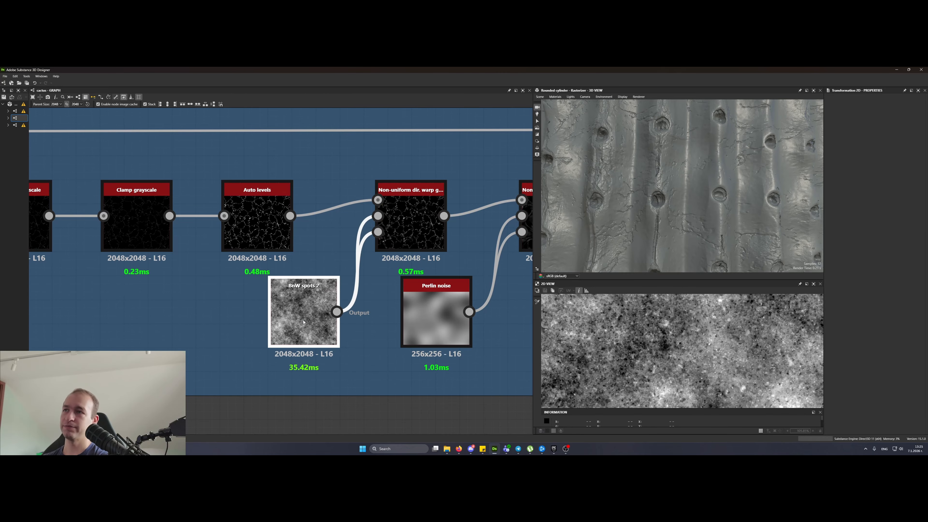
- Set the first Non-Uniform Directional Warp's intensity to 5.8 and examine the warped crack edges in close-up
double_click(390, 242)
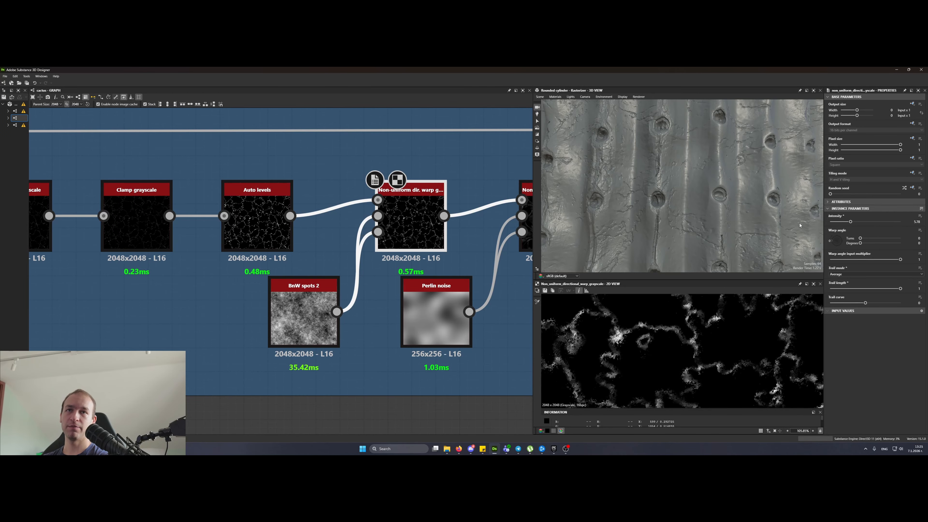
scroll(415, 216, up, 2)
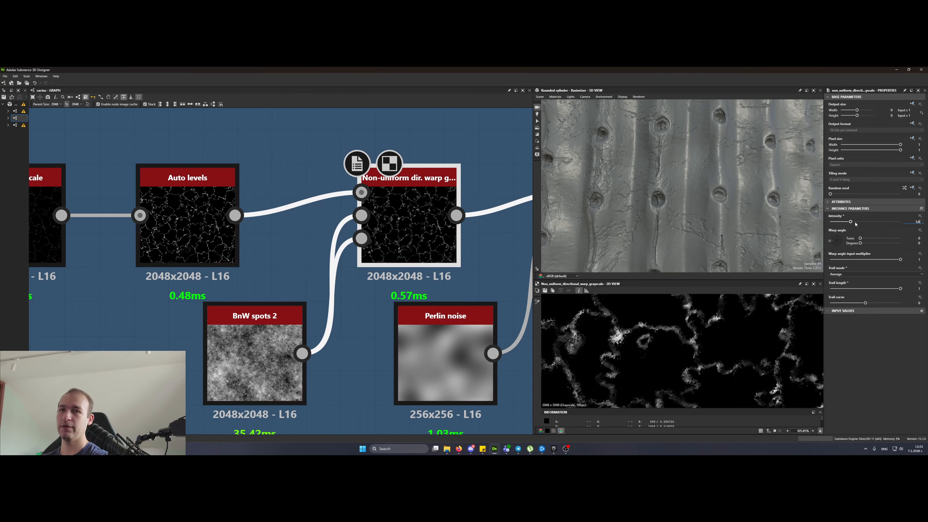
key(Return)
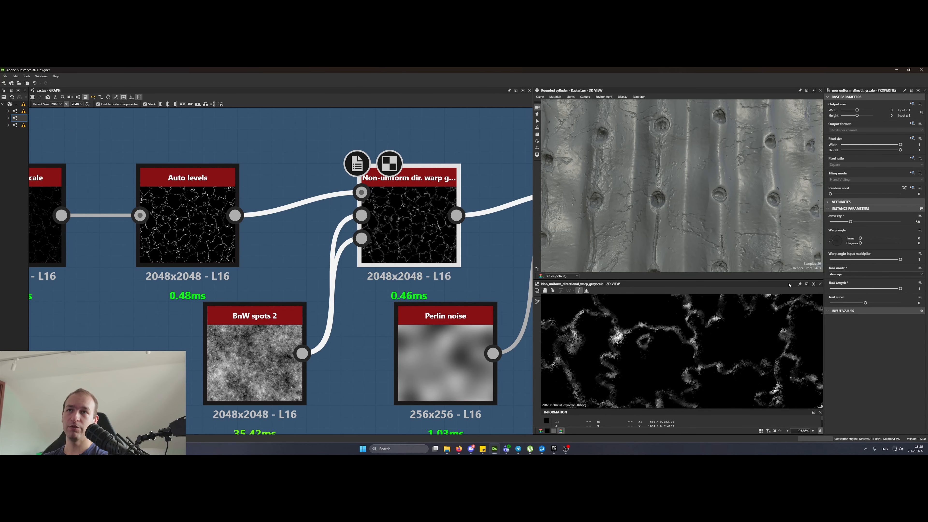
scroll(666, 354, up, 5)
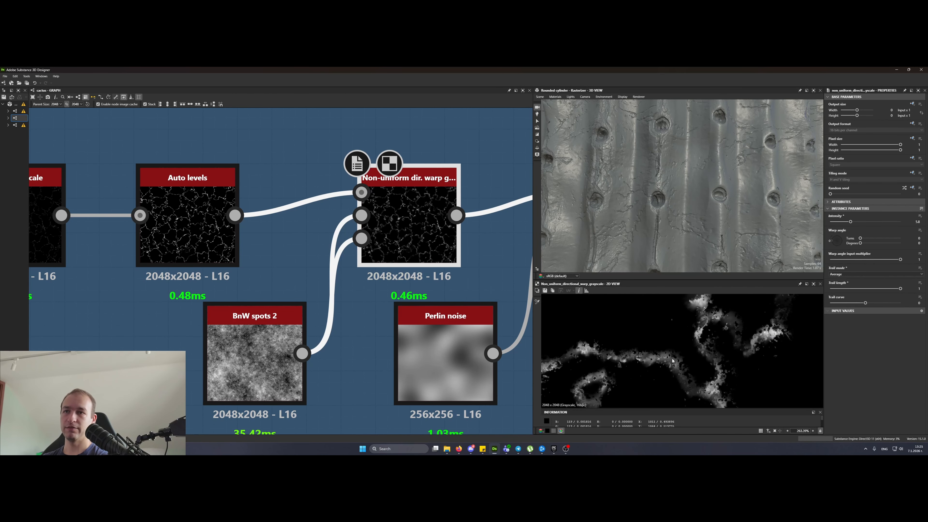
scroll(412, 285, down, 7)
scroll(412, 285, up, 5)
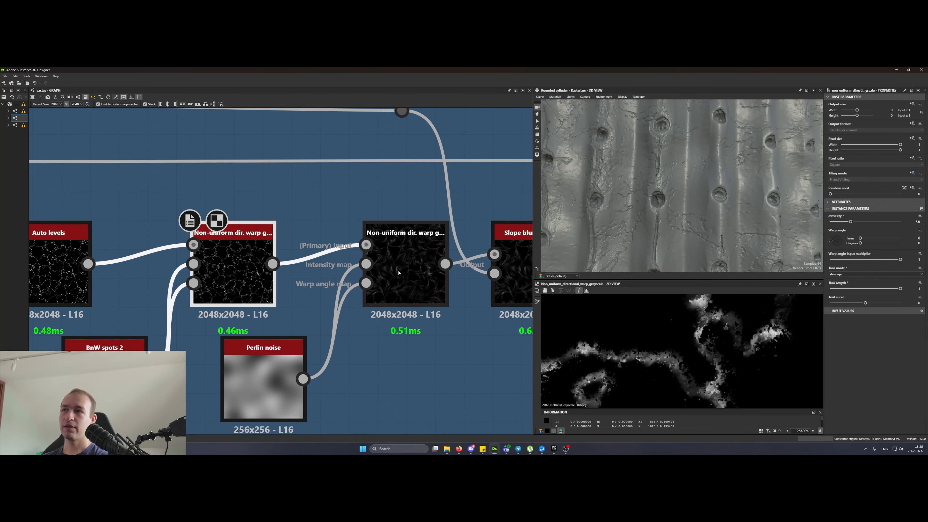
- Preview the second Non-Uniform Directional Warp and the Perlin Noise feeding its intensity and warp angle maps
click(399, 273)
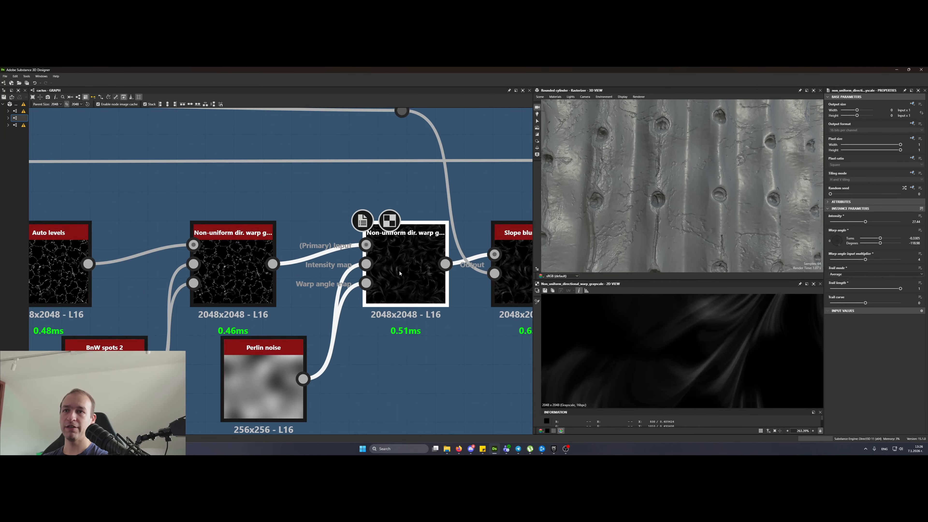
click(278, 387)
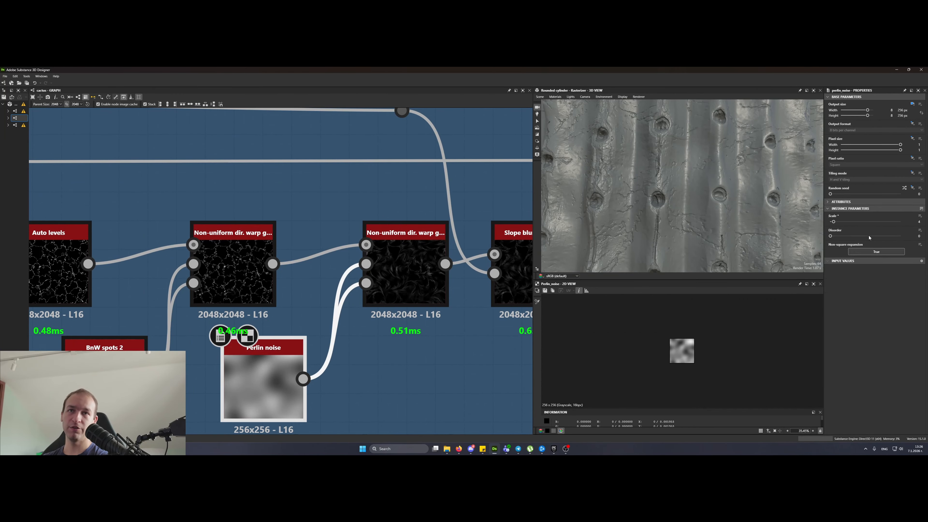
double_click(414, 273)
scroll(742, 381, down, 3)
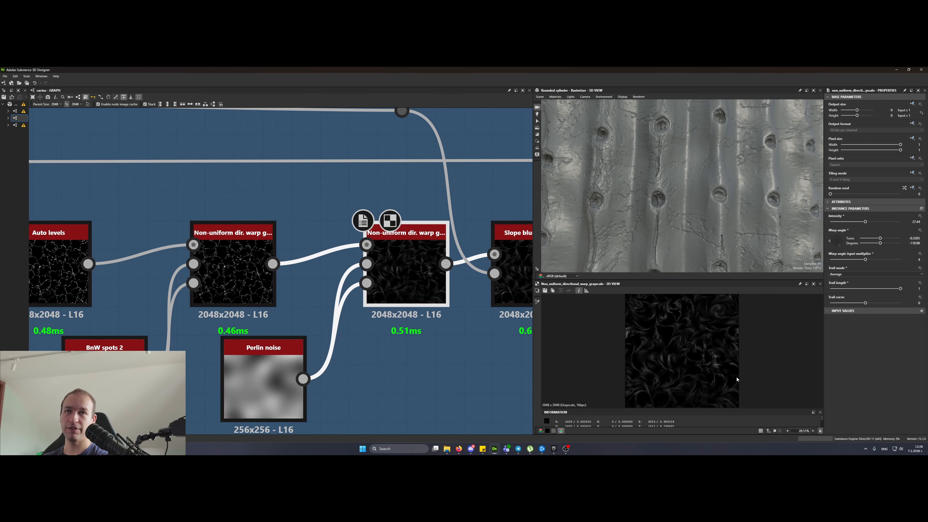
scroll(734, 379, up, 3)
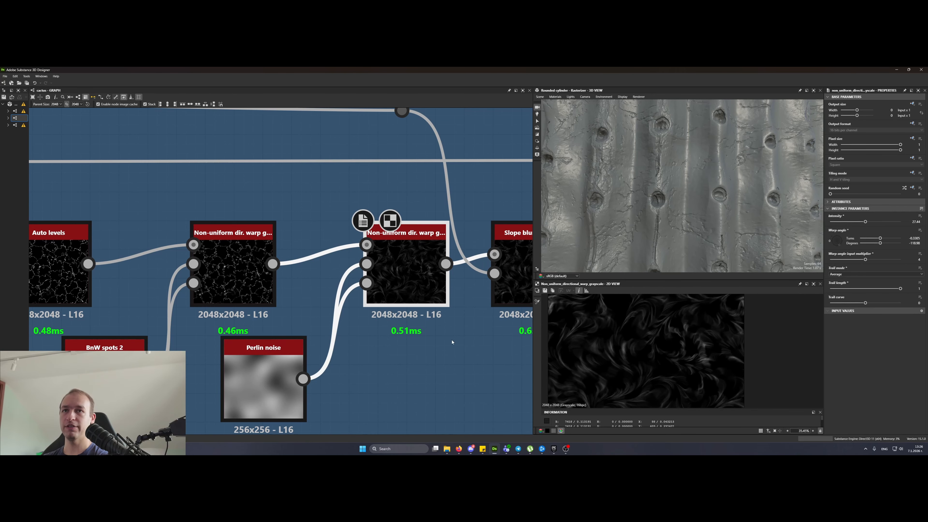
- Preview the Slope Blur Grayscale after the second warp and examine the link feeding its slope input
middle_drag(510, 376, 351, 371)
double_click(369, 278)
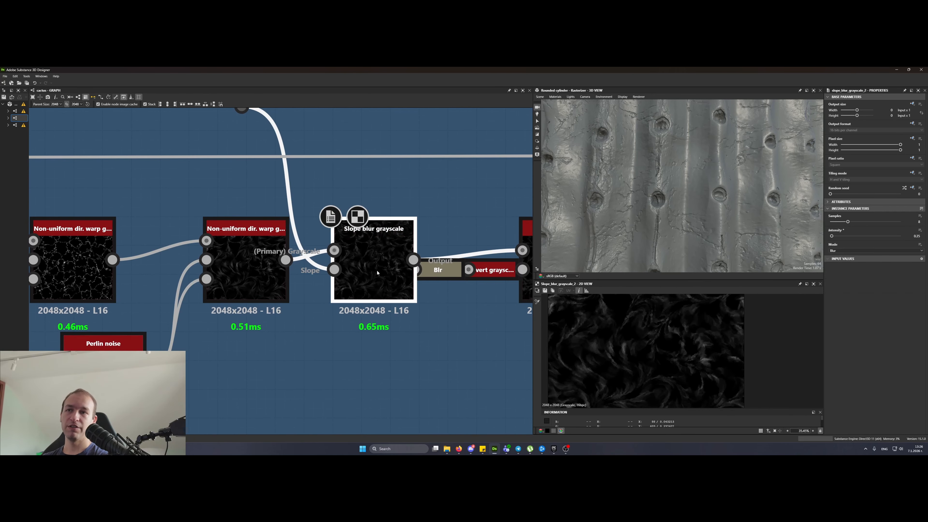
scroll(668, 334, up, 4)
scroll(383, 314, down, 5)
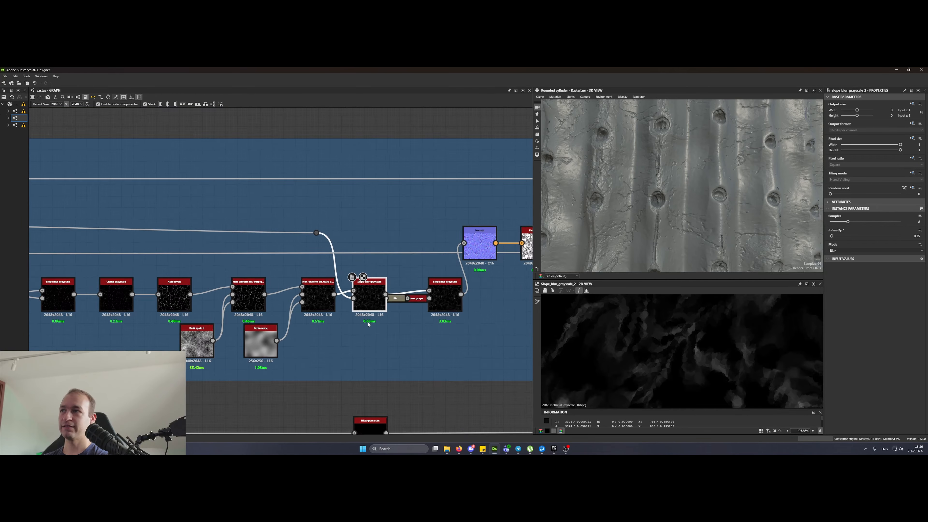
drag(330, 231, 388, 261)
scroll(388, 262, up, 4)
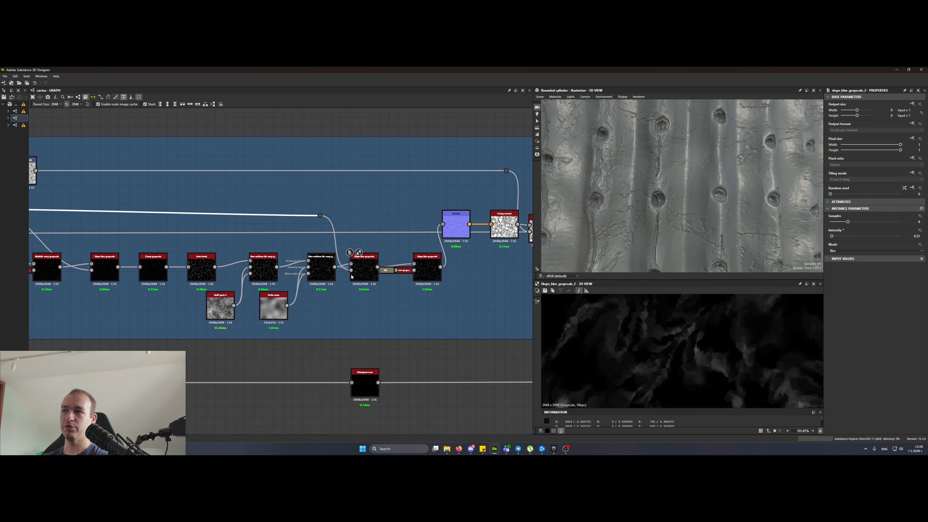
- Preview the next Slope Blur Grayscale and move it farther from the preceding one to space out its docked inputs
middle_drag(409, 301, 312, 307)
scroll(309, 275, up, 3)
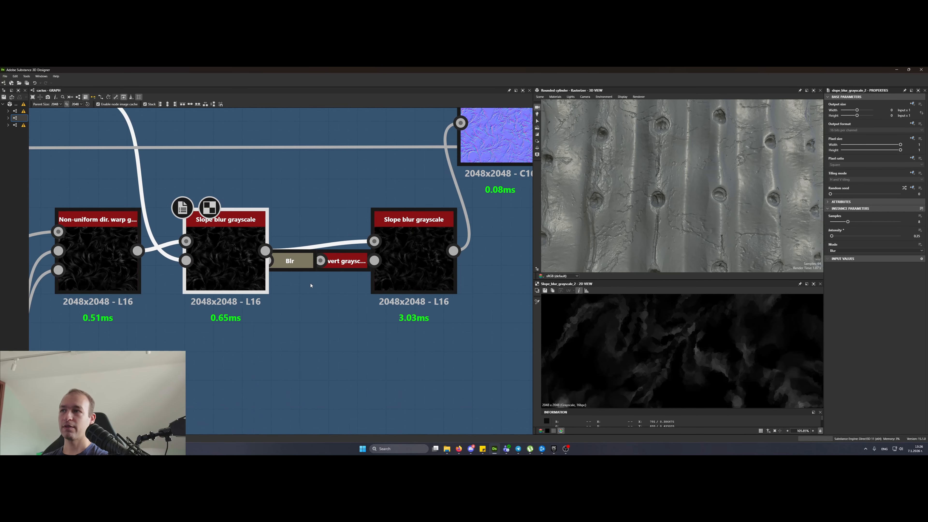
click(435, 270)
drag(435, 271, 464, 272)
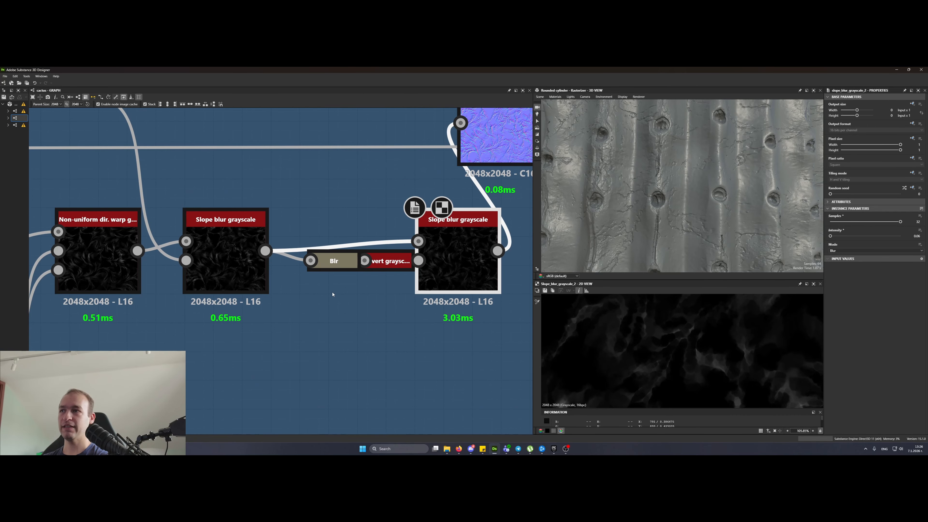
- Inspect the Blur docked to the Slope Blur Grayscale by undocking and redocking it, and preview the docked Invert Grayscale
click(330, 265)
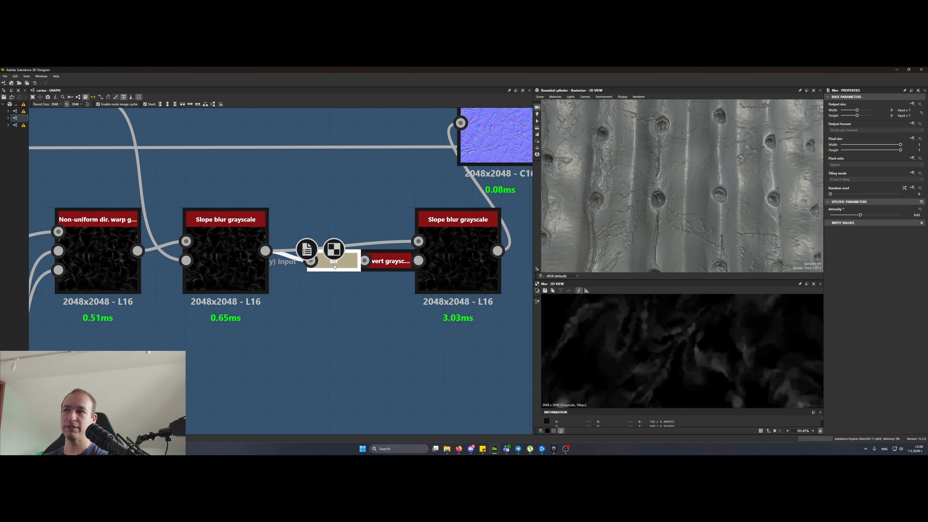
key(d)
drag(334, 266, 304, 324)
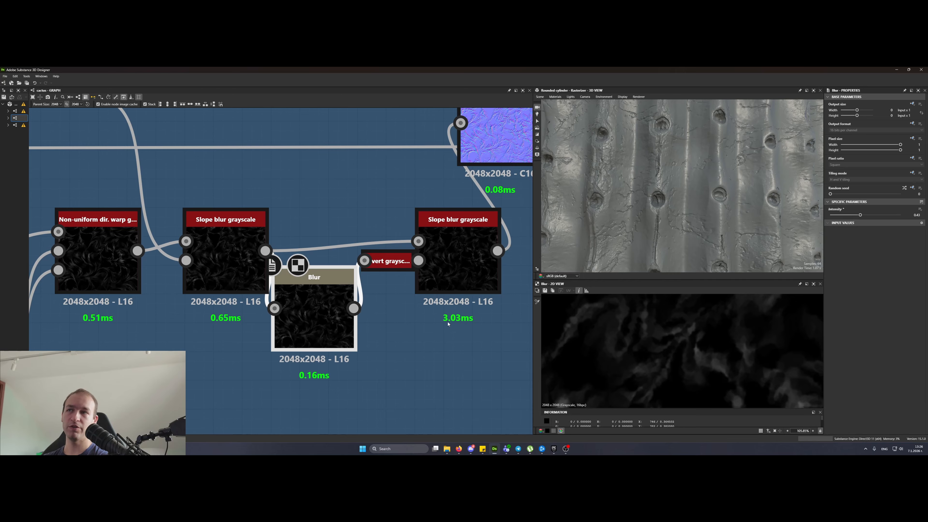
key(d)
double_click(386, 263)
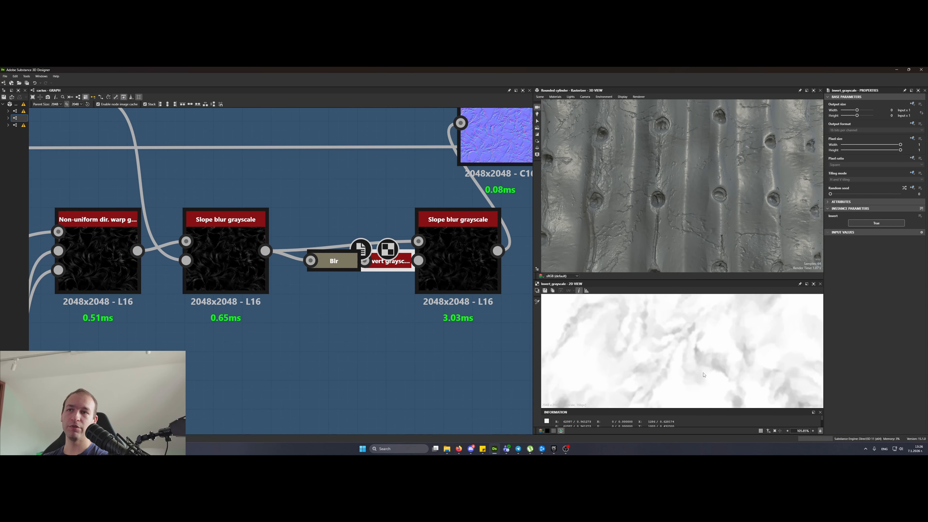
- Try a much higher intensity on the Slope Blur Grayscale with the docked Blur and Invert inputs, and undo the change
double_click(453, 264)
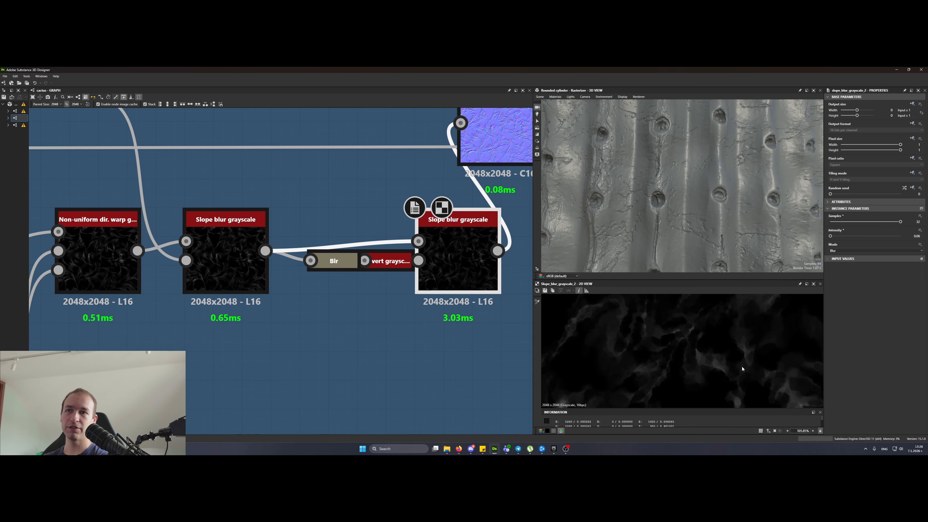
scroll(766, 314, up, 2)
drag(832, 236, 845, 236)
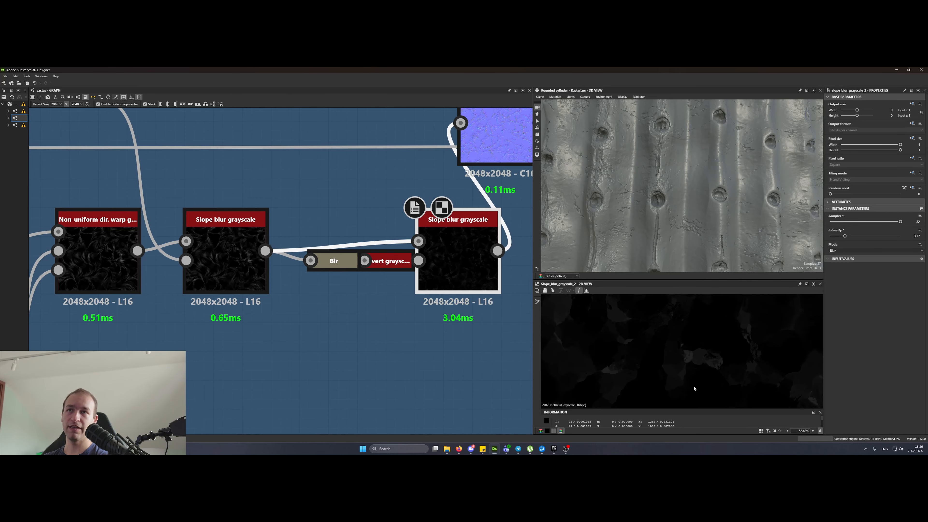
key(ctrl+z)
- Preview the Normal and Facing Normal nodes after the slope blur and move them closer together
scroll(343, 338, down, 5)
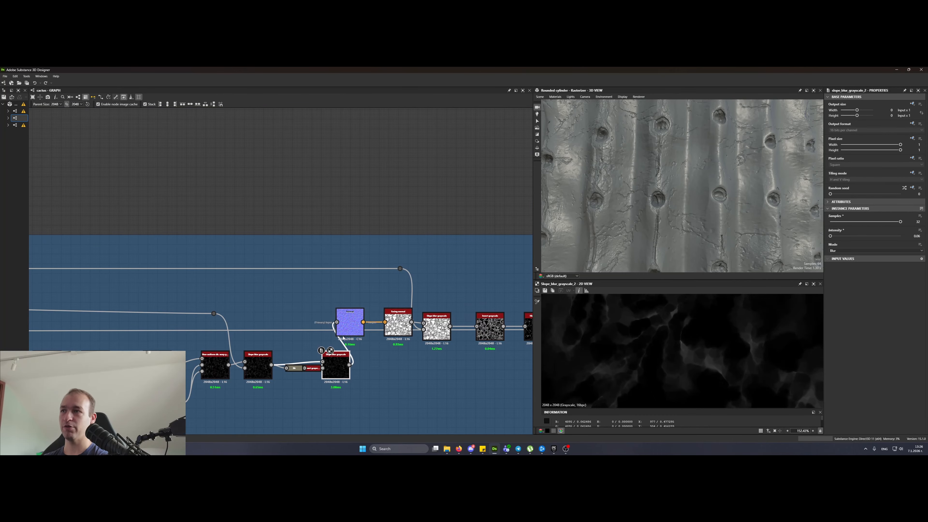
scroll(343, 338, up, 5)
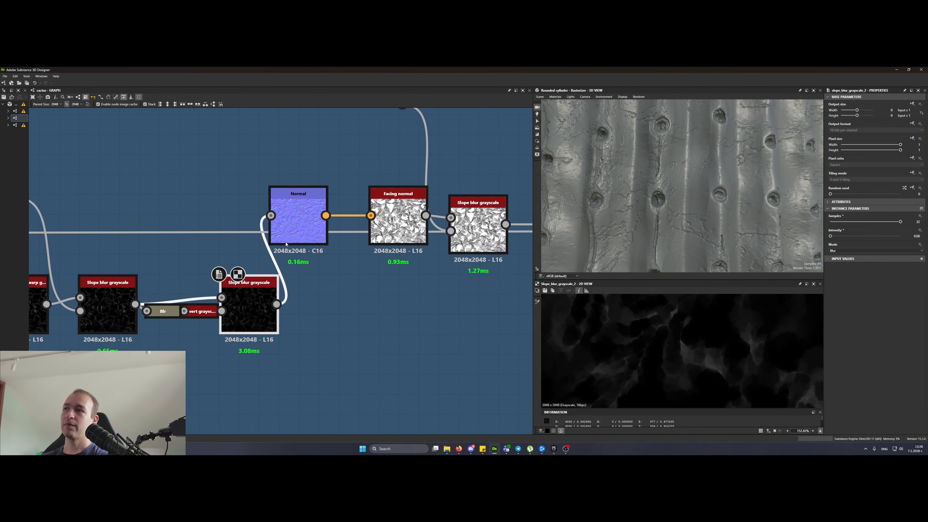
drag(286, 244, 296, 244)
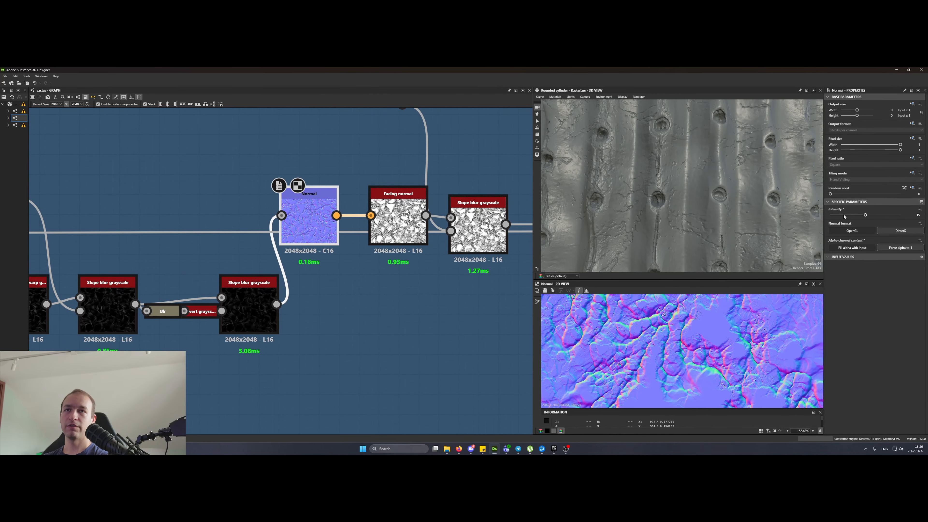
drag(366, 192, 356, 191)
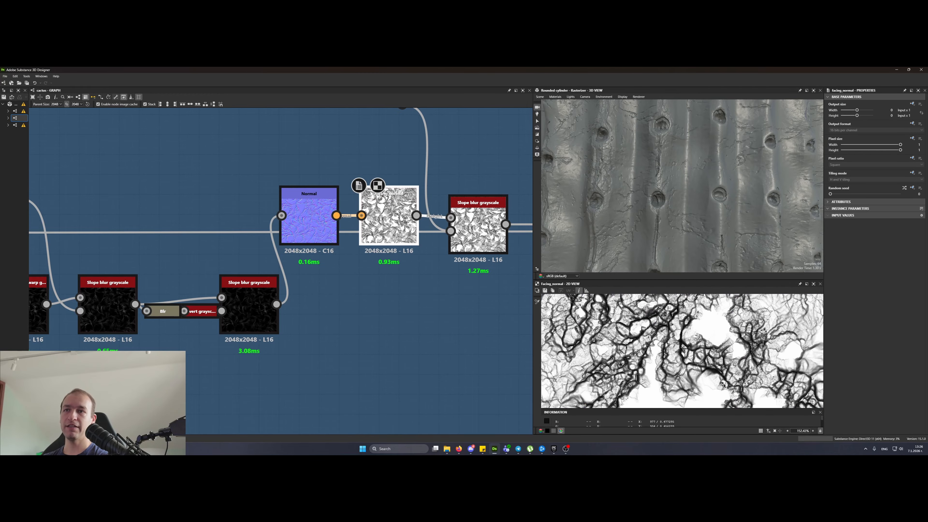
key(f)
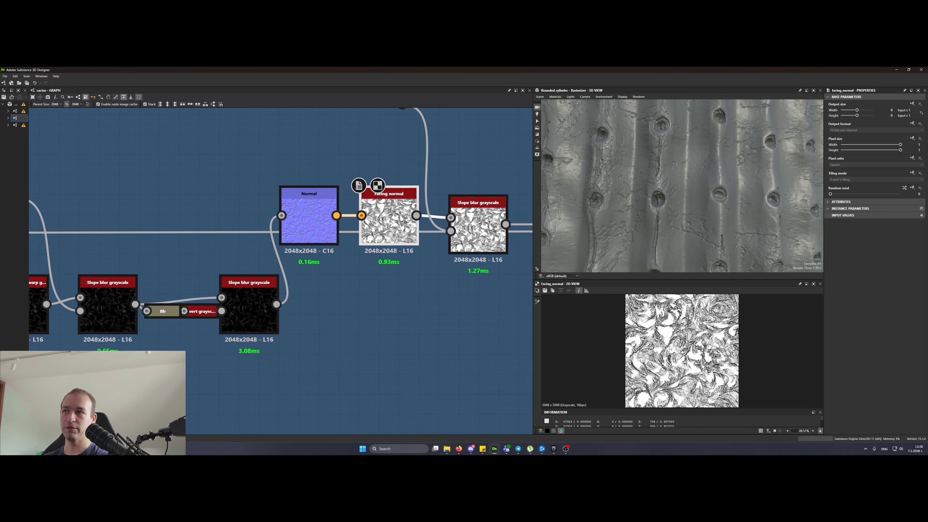
scroll(670, 347, up, 8)
- Preview the Slope Blur Grayscale after Facing Normal, align it with that node, and trace its slope input back to the Transformation 2D
middle_drag(447, 304, 357, 347)
drag(385, 266, 396, 258)
double_click(396, 258)
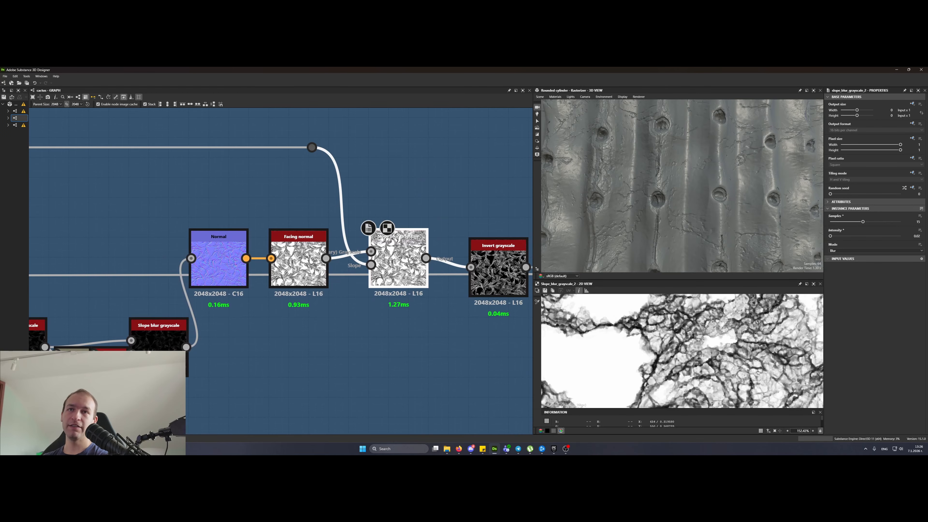
scroll(398, 278, down, 5)
scroll(176, 269, up, 5)
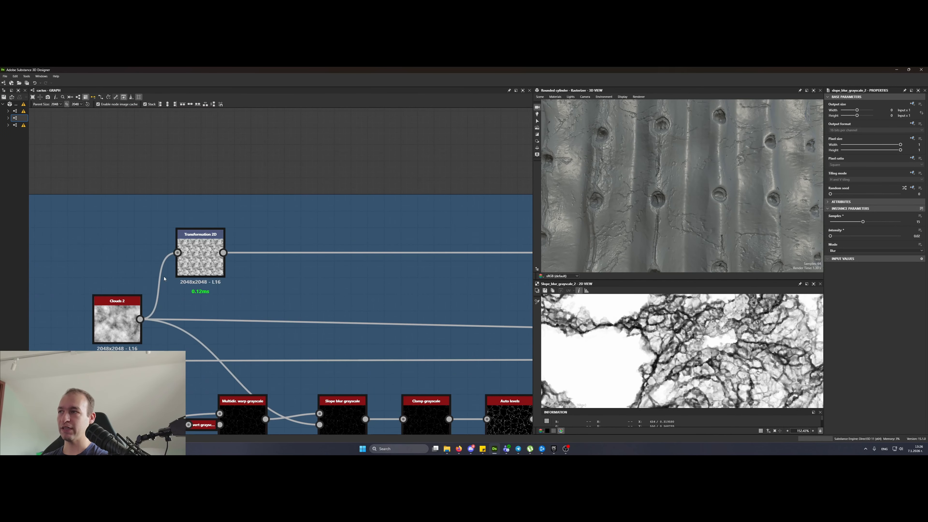
- Add a Transformation 2D node beside the existing one in Organic Damage and feed it from Clouds 2
scroll(121, 314, up, 1)
key(space)
text(tra)
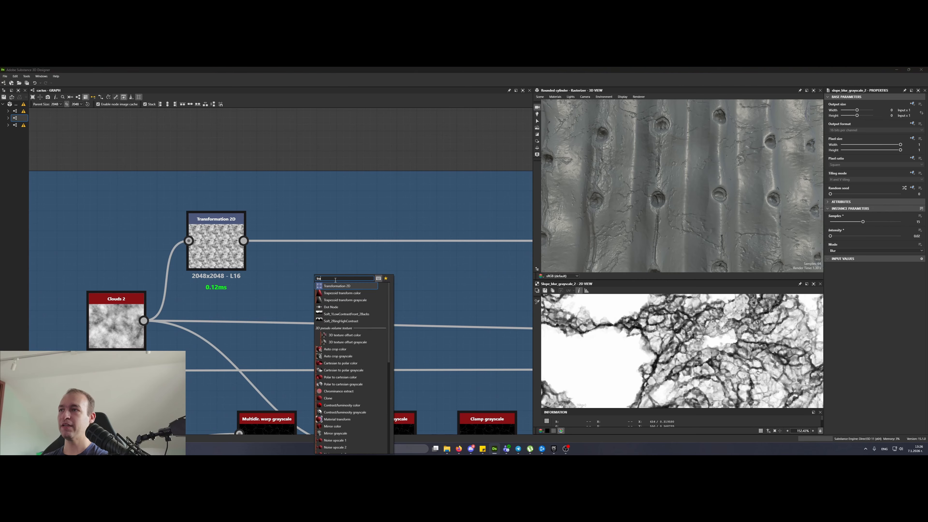
key(Return)
drag(143, 321, 279, 281)
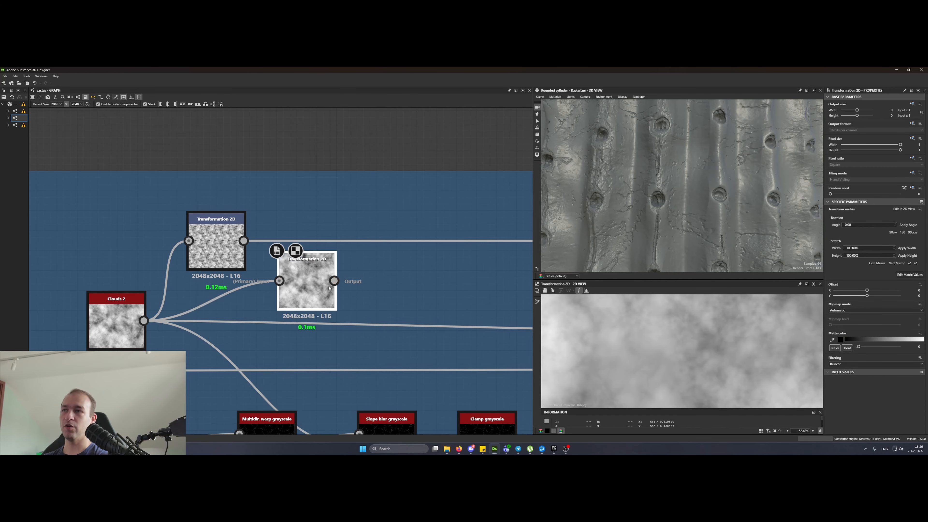
- Try halving the new Transformation 2D's scale twice and shifting its offset, and delete the node
click(916, 263)
click(916, 263)
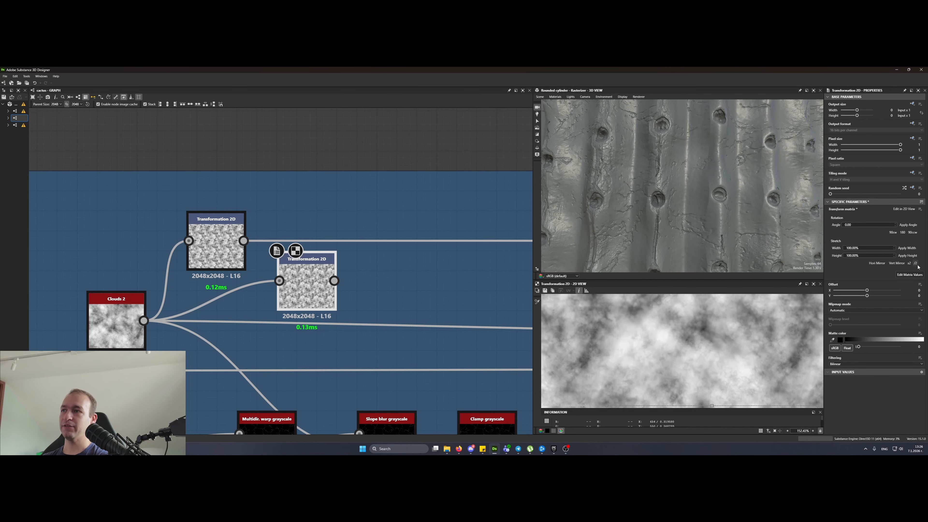
drag(676, 322, 738, 309)
key(ctrl+z)
scroll(682, 328, down, 5)
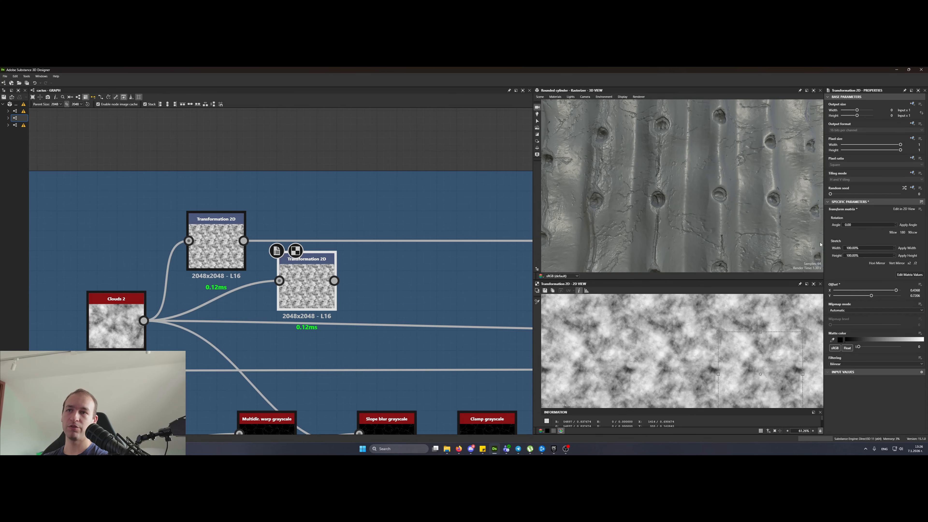
key(Delete)
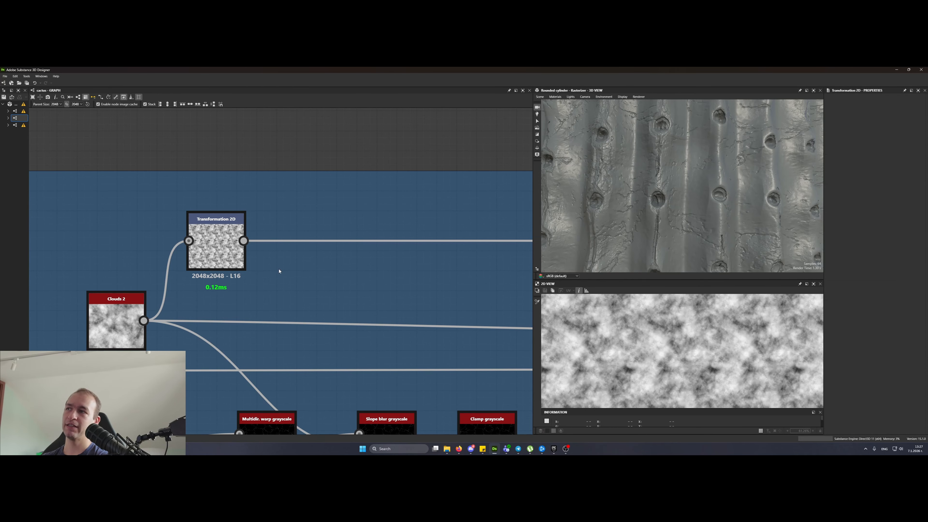
- Preview the original Transformation 2D and the Slope Blur Grayscale it drives after Facing Normal
scroll(241, 236, down, 5)
double_click(235, 238)
key(f)
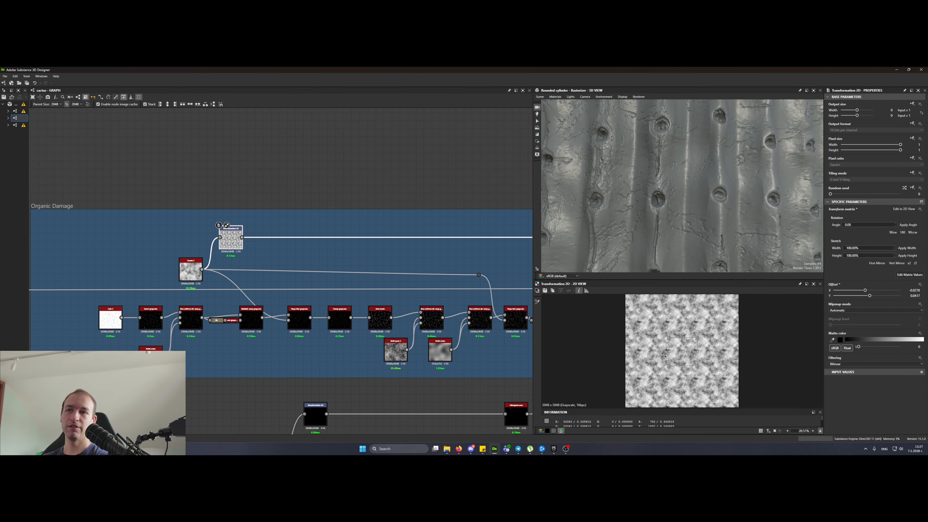
middle_drag(390, 284, 94, 289)
scroll(349, 299, up, 3)
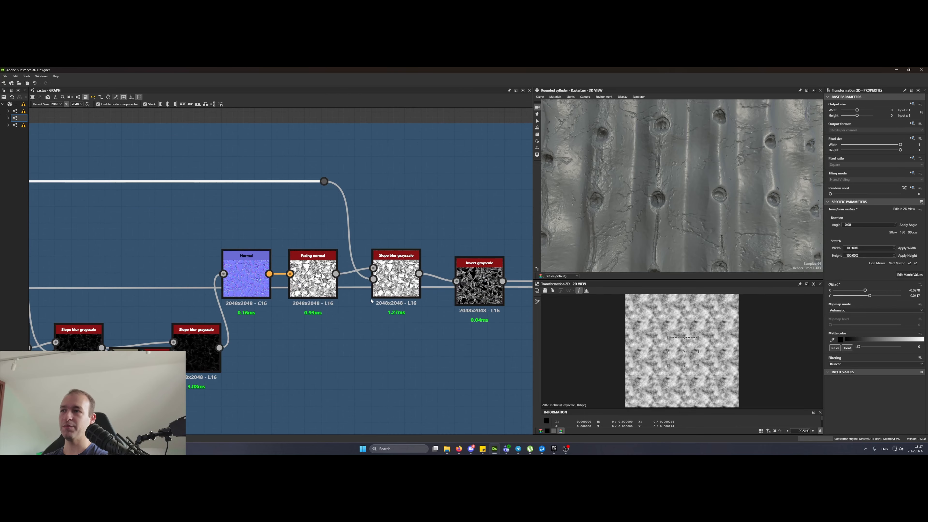
double_click(396, 282)
scroll(700, 366, up, 10)
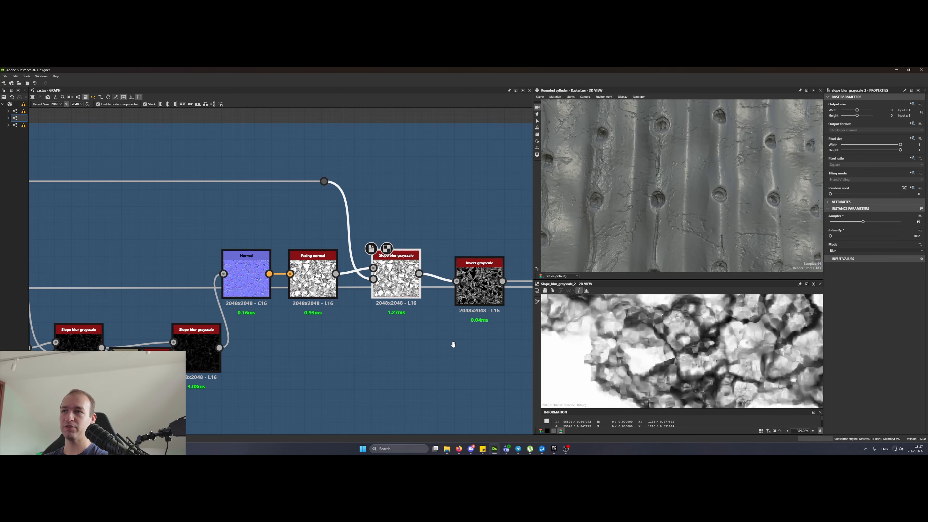
- Preview the Invert Grayscale after the slope blur and examine its vein pattern as a whole and up close
middle_drag(454, 345, 357, 357)
double_click(375, 296)
scroll(674, 357, down, 5)
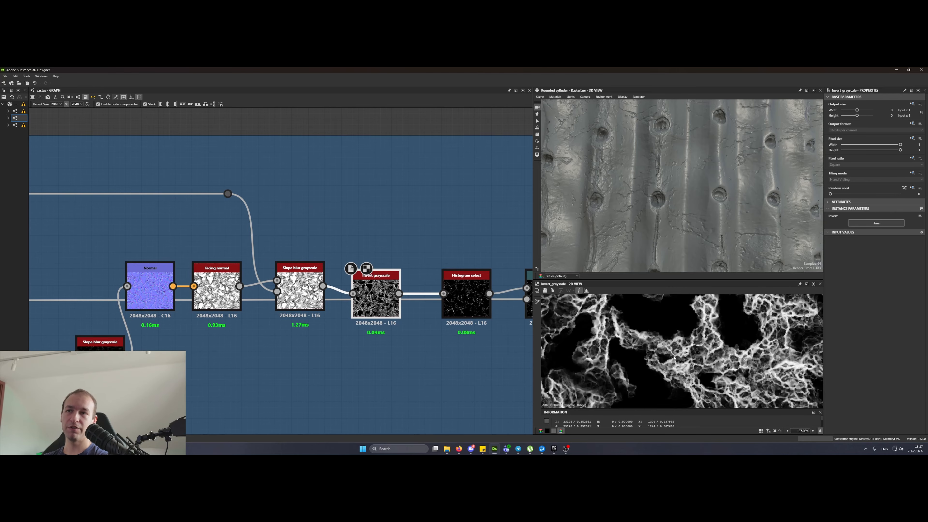
scroll(674, 358, down, 8)
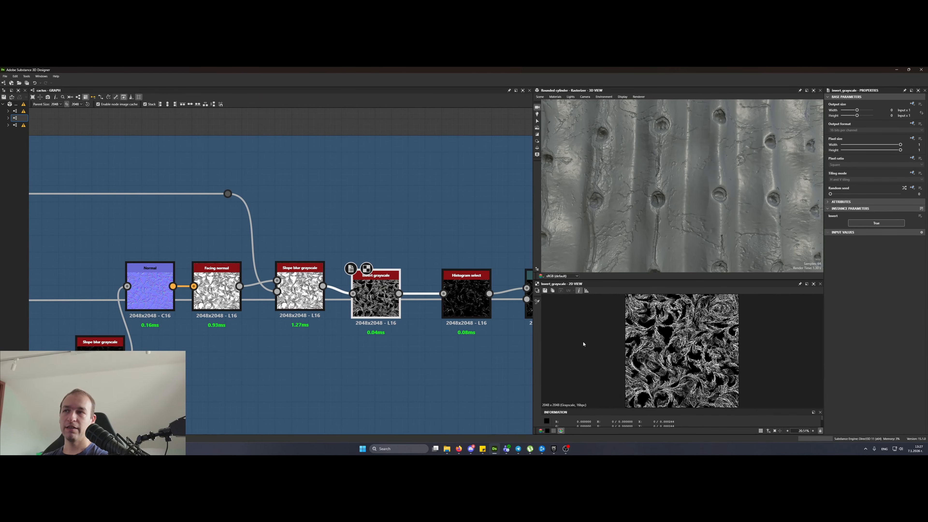
scroll(667, 364, up, 4)
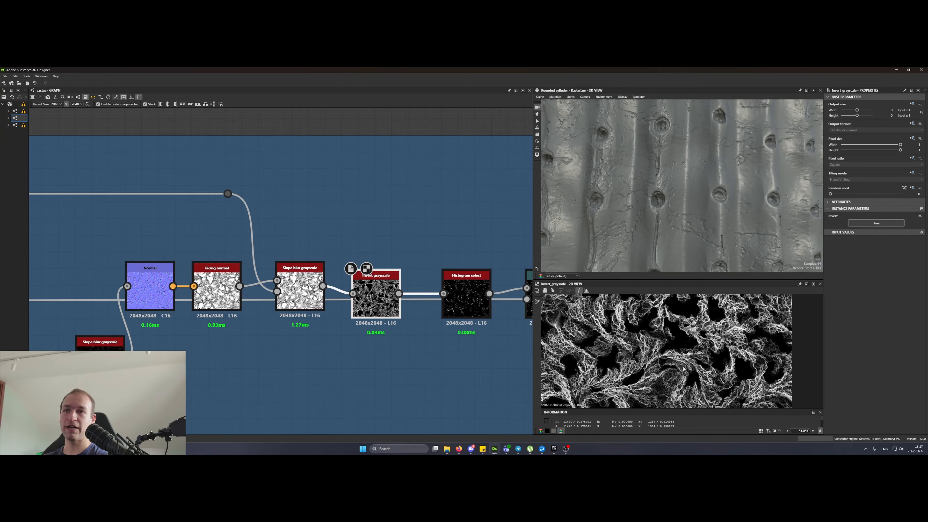
scroll(683, 369, down, 4)
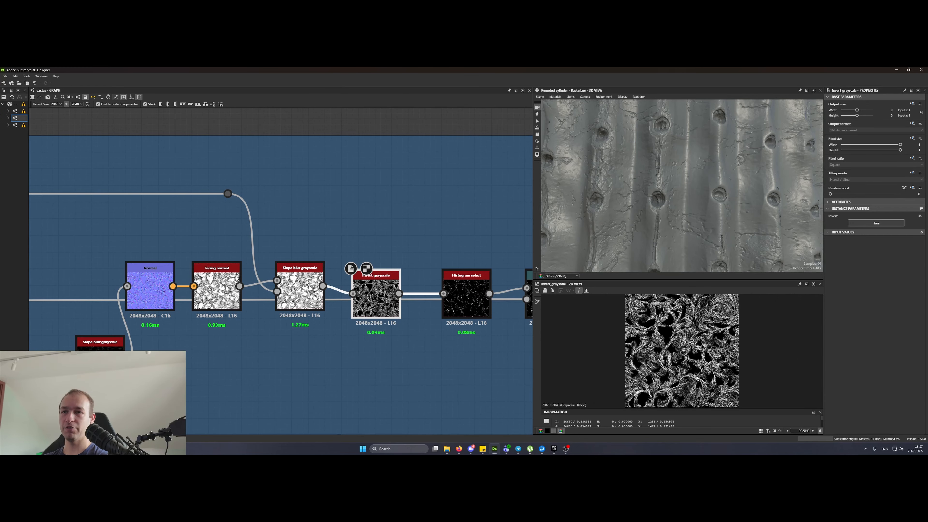
scroll(677, 320, up, 5)
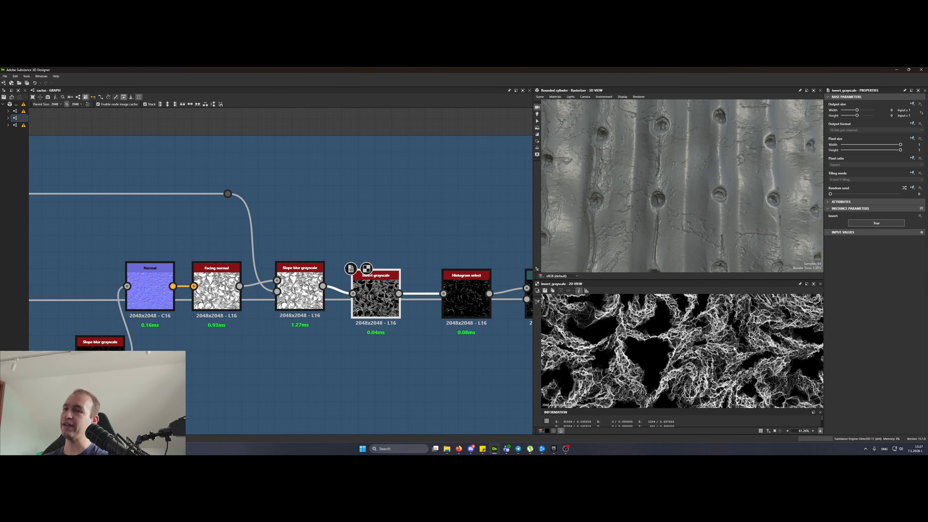
- Go back along the chain and preview the Non-Uniform Directional Warp Grayscale driven by the Perlin Noise
middle_drag(131, 339, 466, 303)
middle_drag(271, 352, 412, 313)
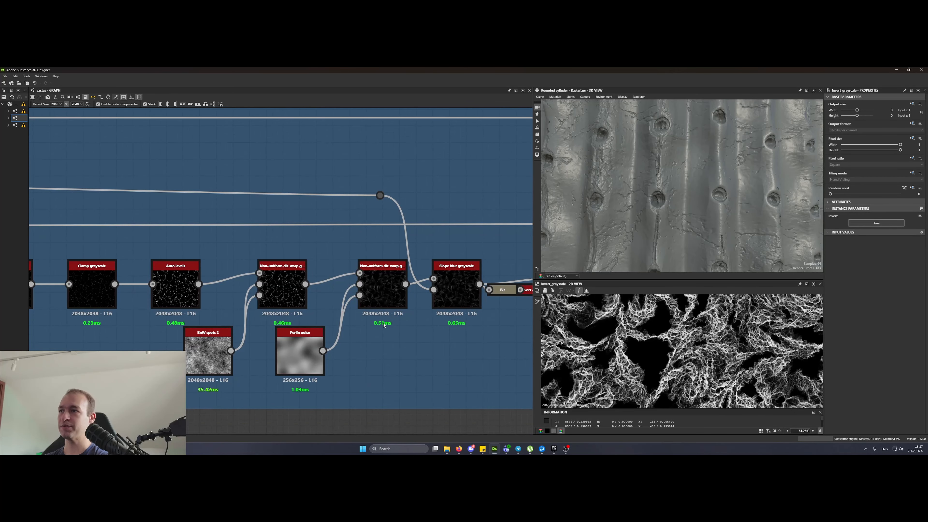
double_click(382, 294)
scroll(739, 347, down, 4)
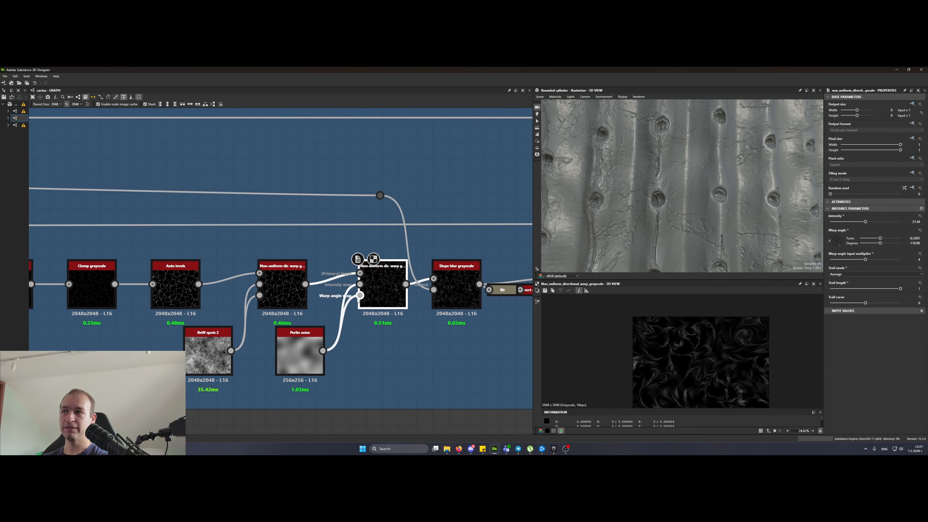
- Preview the Normal and Facing Normal nodes again and examine the Facing Normal result up close
middle_drag(467, 327, 341, 321)
middle_drag(526, 315, 195, 341)
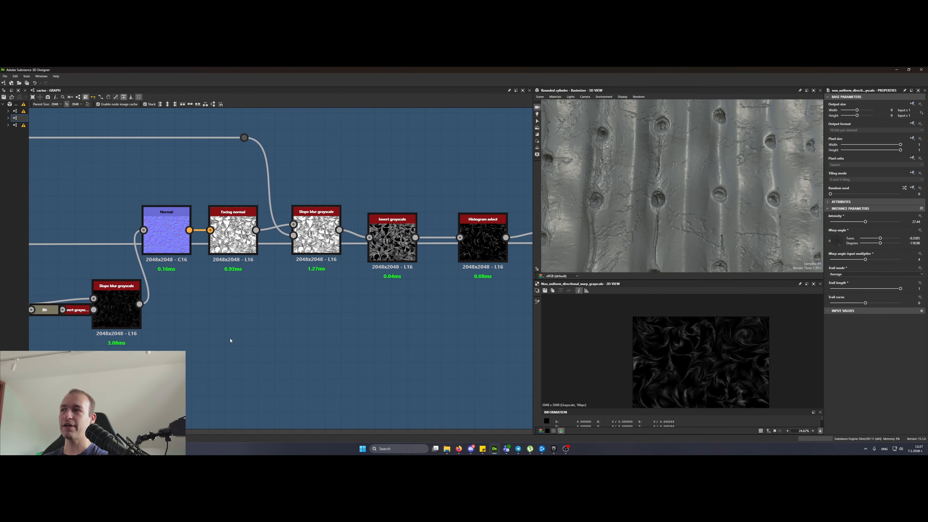
double_click(231, 241)
double_click(179, 245)
double_click(229, 234)
right_click(229, 233)
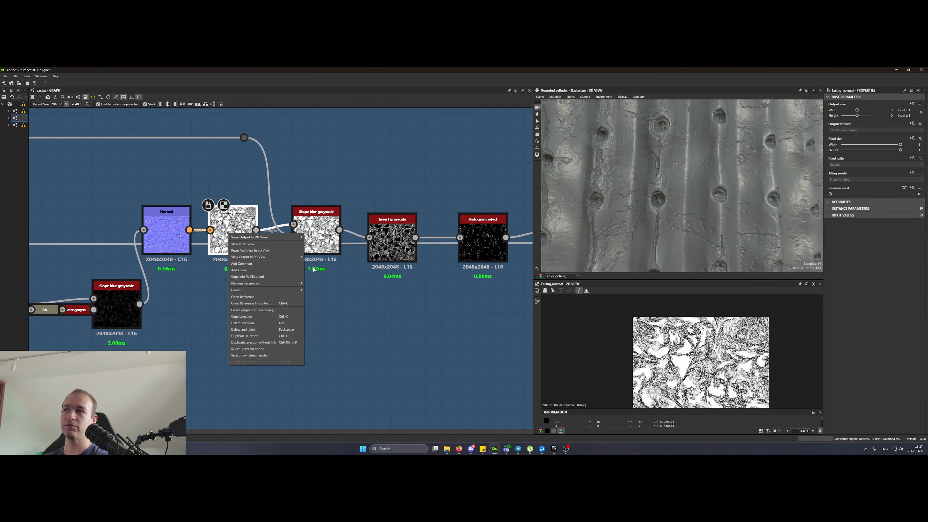
click(424, 314)
scroll(712, 355, up, 5)
scroll(682, 351, up, 5)
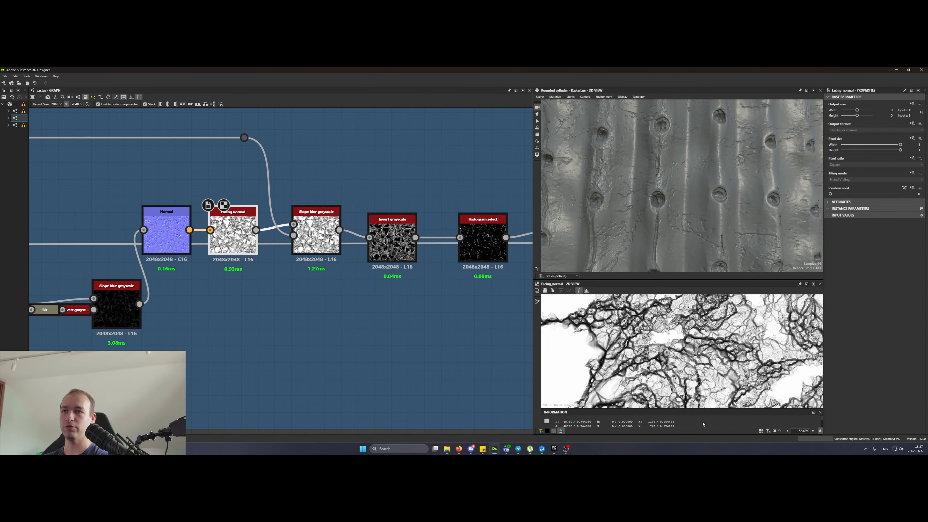
- Preview the Histogram Select and the Directional Warp at the end of the Organic Damage chain
middle_drag(463, 341, 336, 368)
double_click(305, 292)
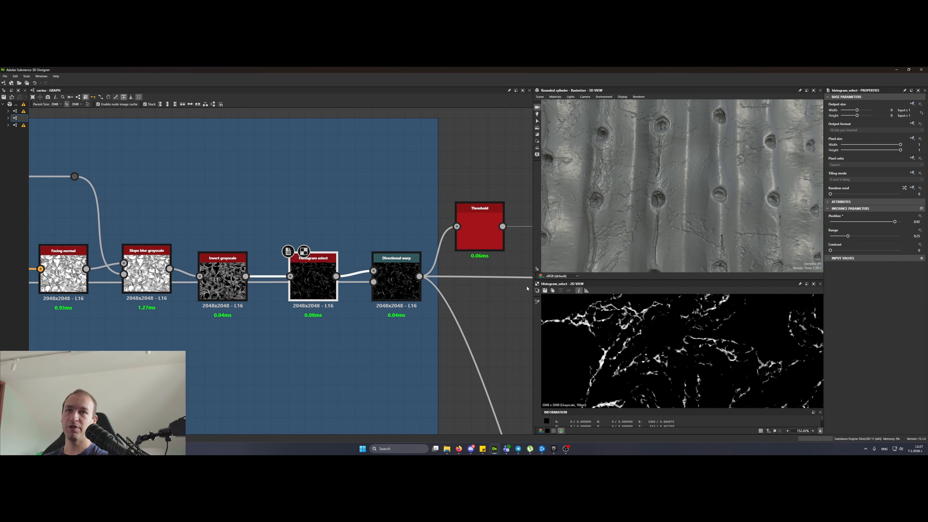
double_click(401, 284)
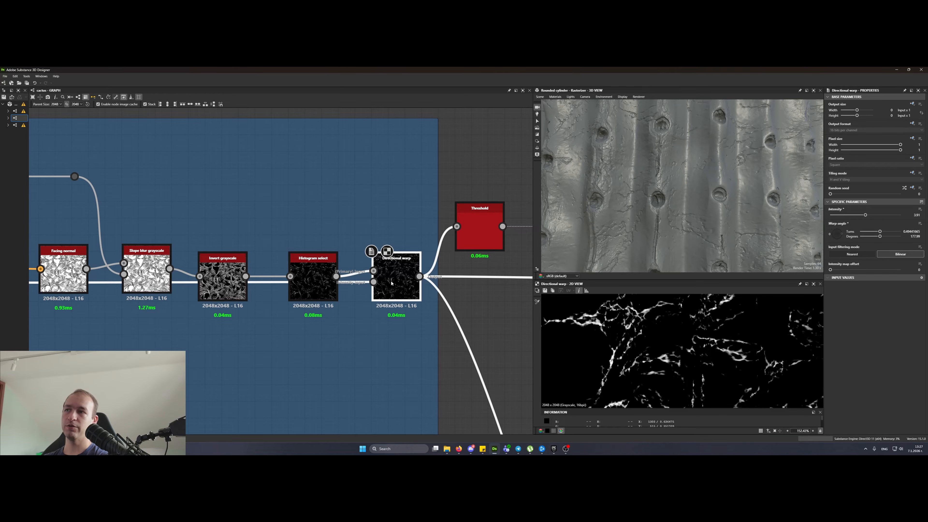
- Move the Directional Warp below the Histogram Select row, and preview its intensity input and its warped output
drag(391, 283, 390, 338)
double_click(374, 332)
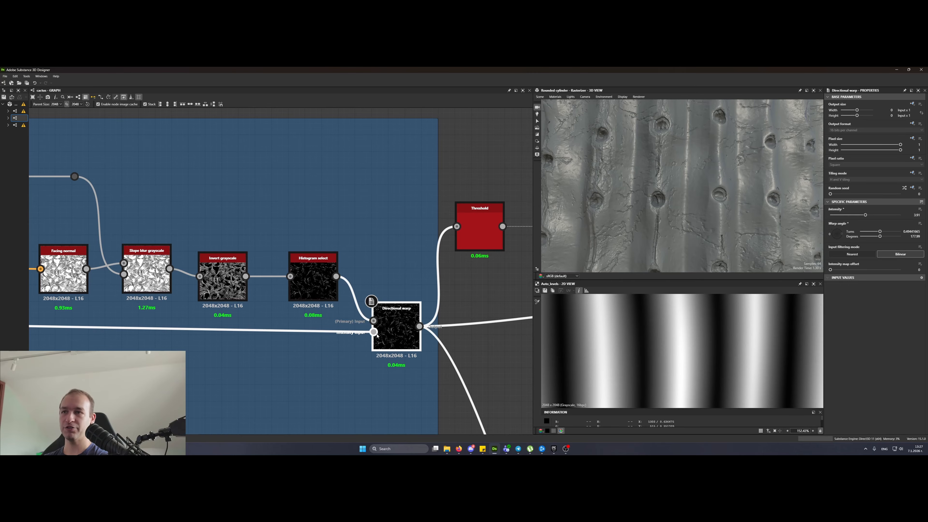
scroll(705, 384, down, 10)
key(f)
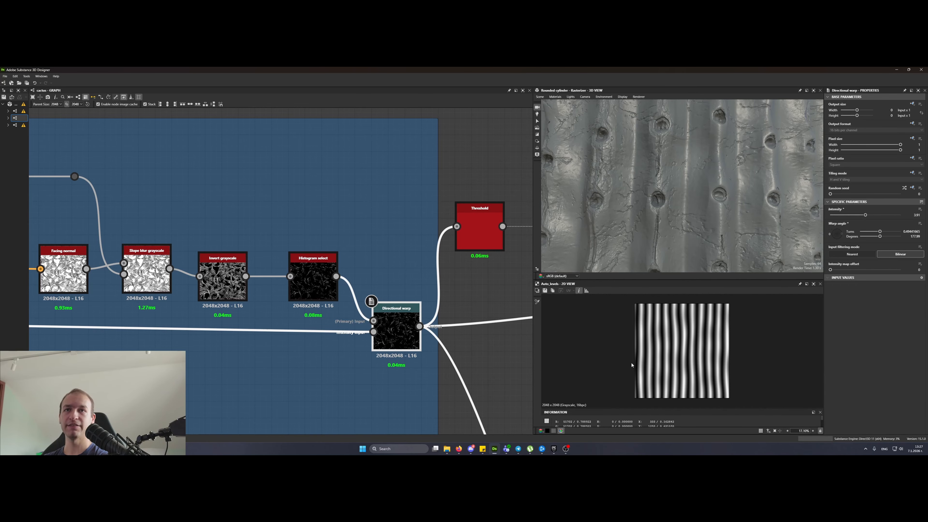
double_click(382, 307)
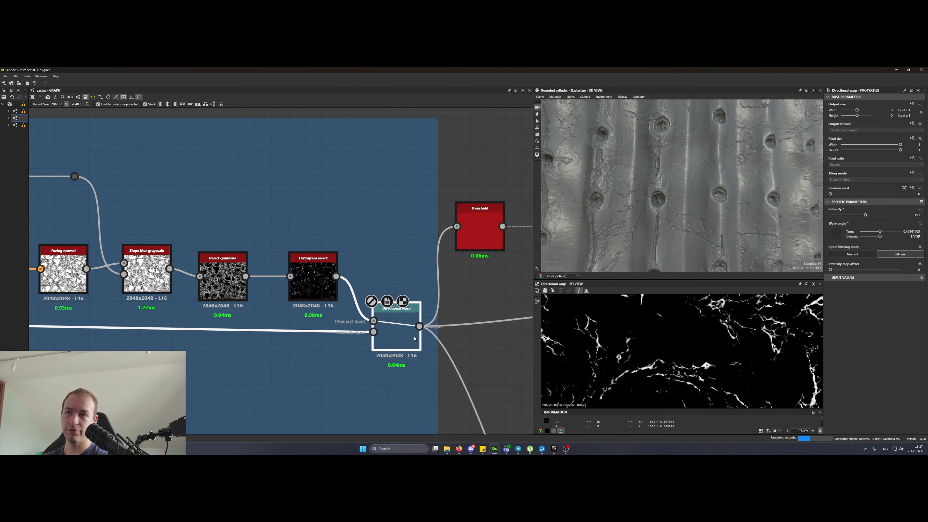
scroll(679, 385, up, 5)
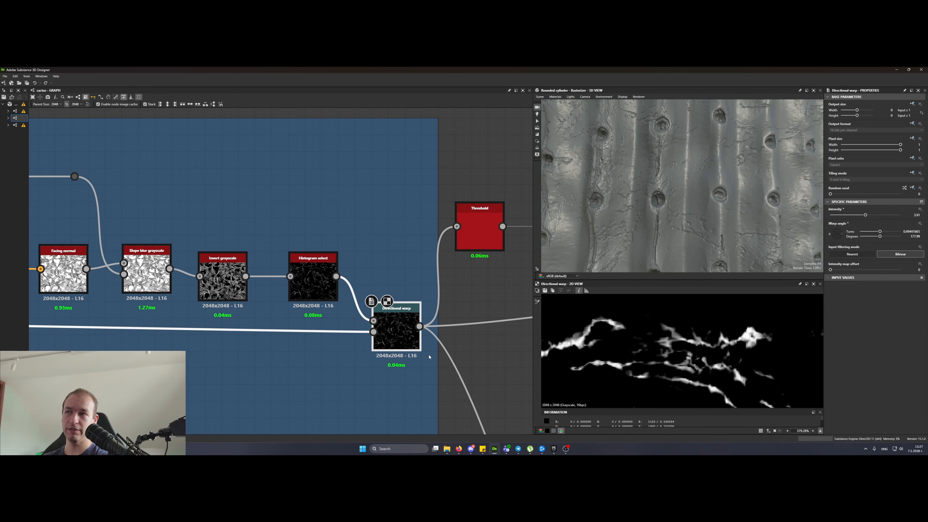
- Follow the Directional Warp output down the graph and inspect the Blend in the Organic Noise frame
middle_drag(402, 335, 294, 274)
scroll(325, 284, down, 8)
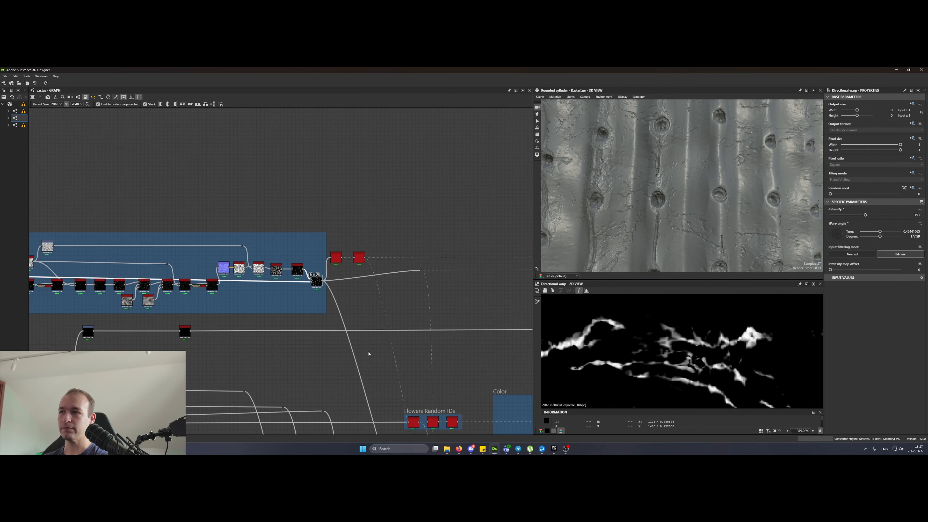
middle_drag(371, 352, 327, 170)
middle_drag(396, 411, 347, 196)
scroll(341, 220, up, 6)
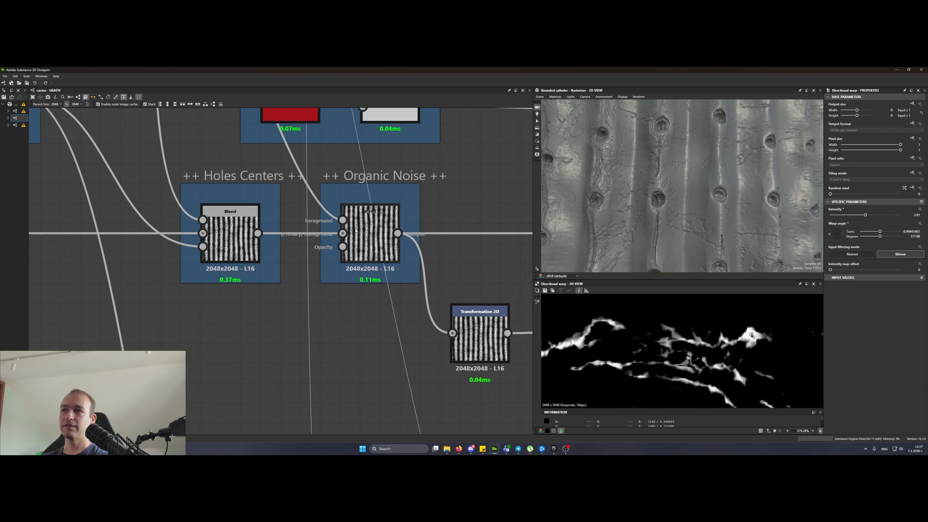
click(369, 237)
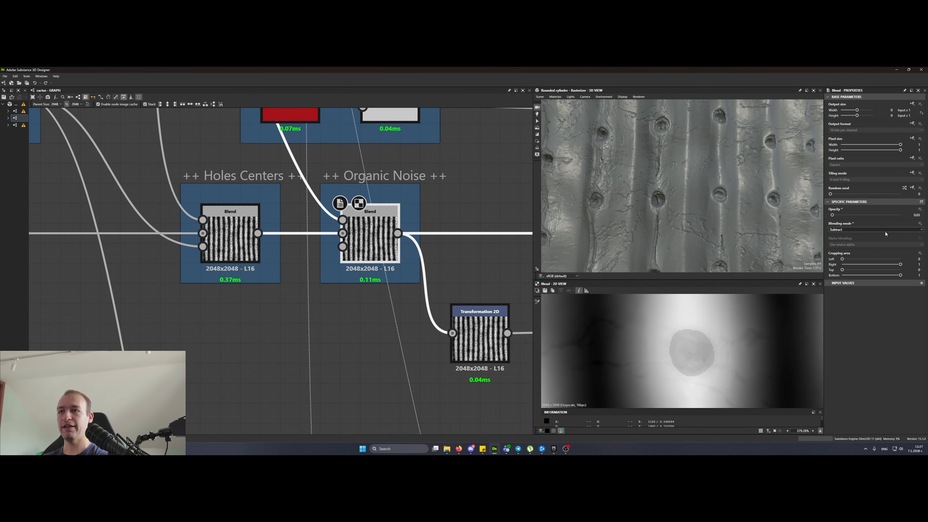
- Try the Screen blending mode on the Organic Noise Blend and check the cactus surface in 3D
click(865, 230)
click(847, 267)
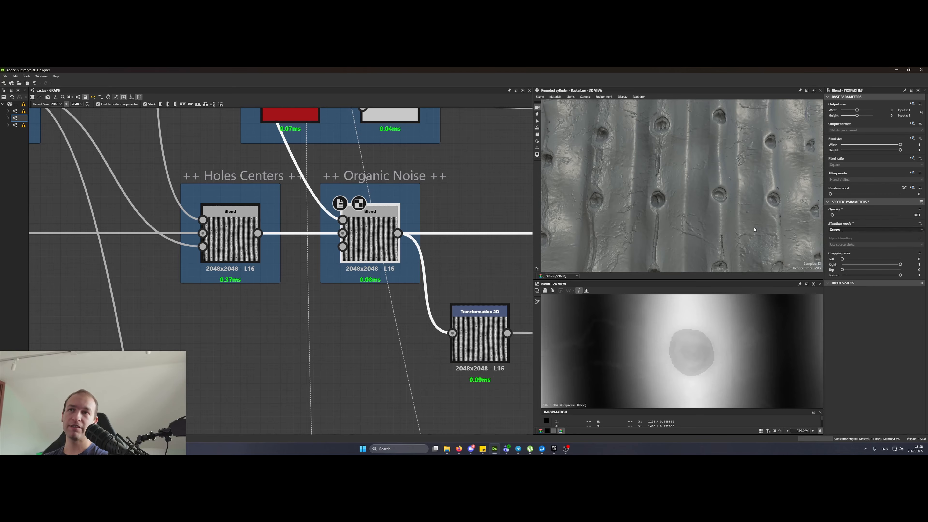
scroll(754, 229, up, 3)
scroll(700, 229, down, 6)
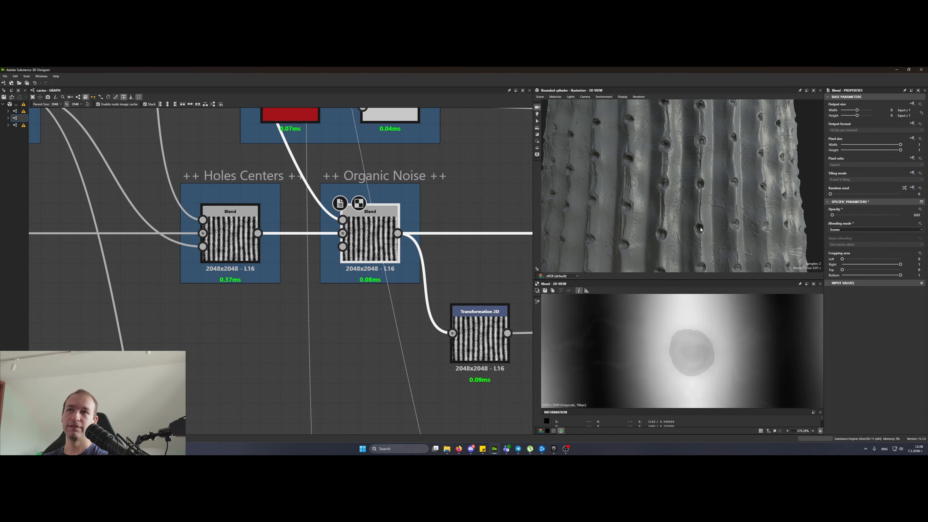
scroll(700, 230, up, 3)
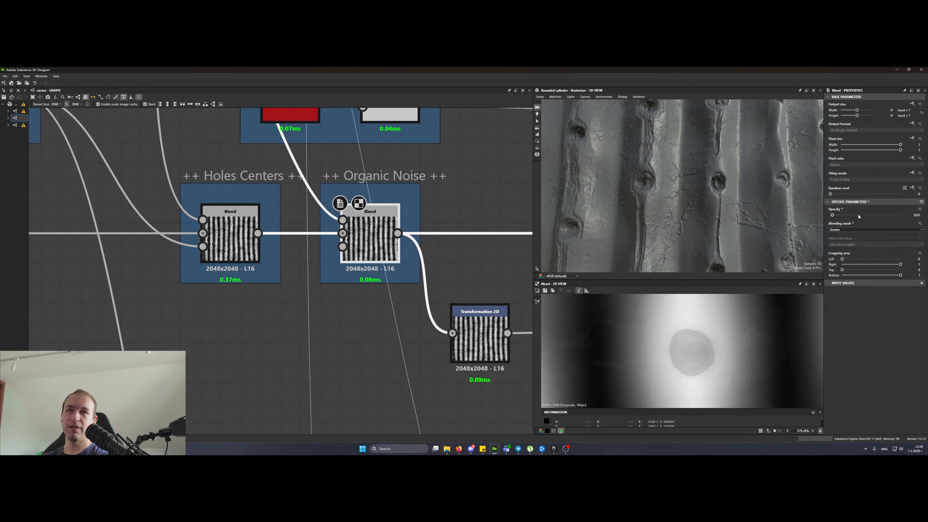
- Try an opacity of 0.29 on the Organic Noise Blend, and undo both the opacity and blending mode changes
click(858, 215)
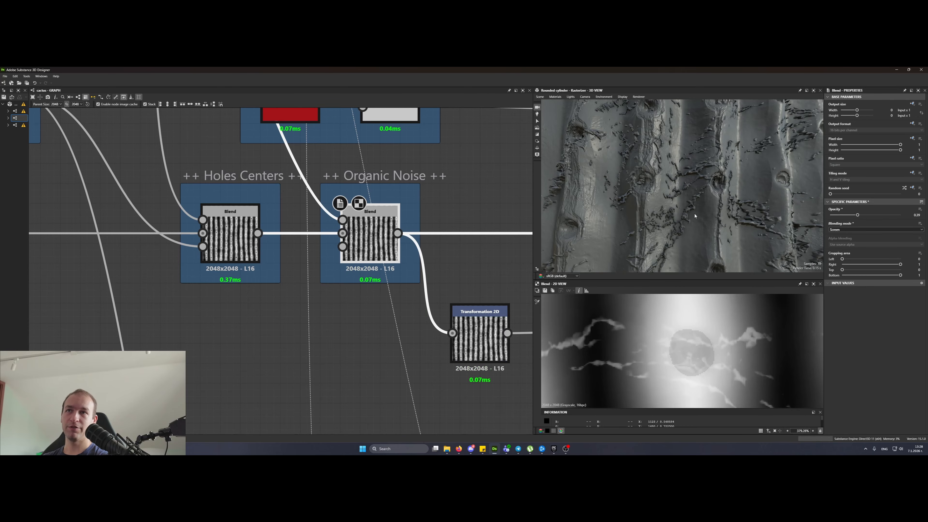
scroll(678, 219, down, 3)
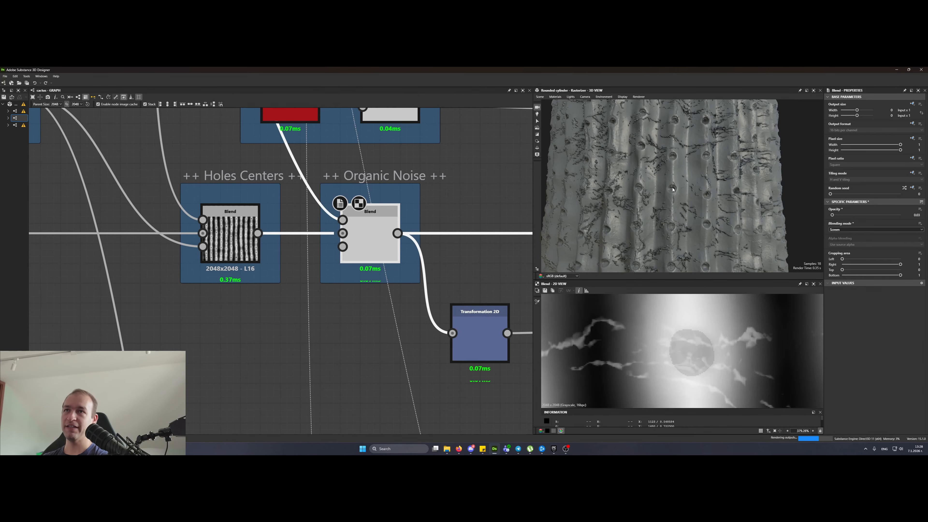
key(ctrl+z)
key(ctrl+z)
scroll(659, 174, up, 3)
middle_drag(658, 174, 681, 185)
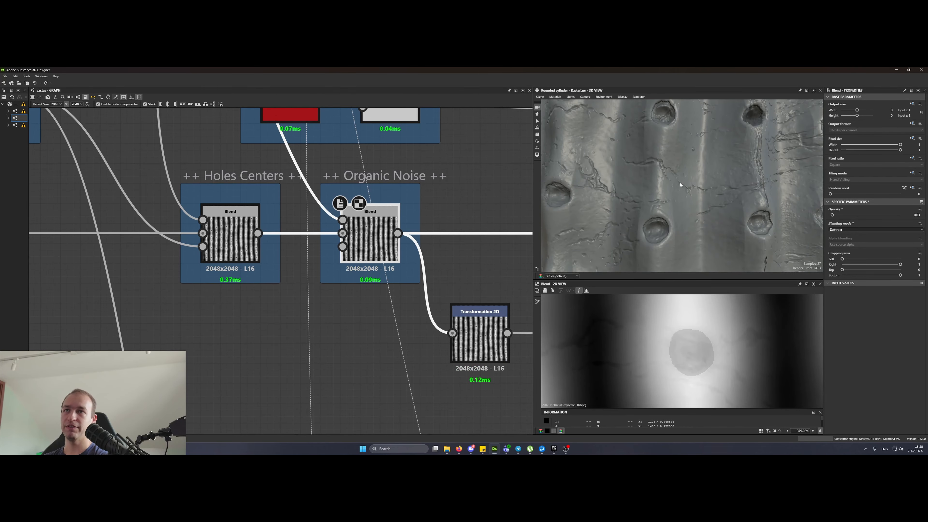
- Feed the lower Transformation 2D after Organic Noise from the upper Transformation 2D instead of the Blend
scroll(356, 281, down, 5)
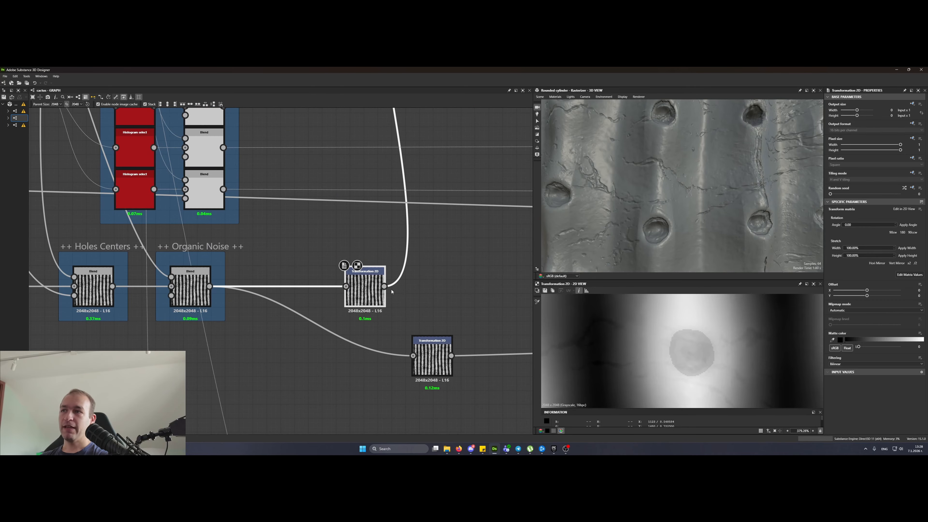
drag(384, 286, 419, 355)
scroll(705, 214, down, 5)
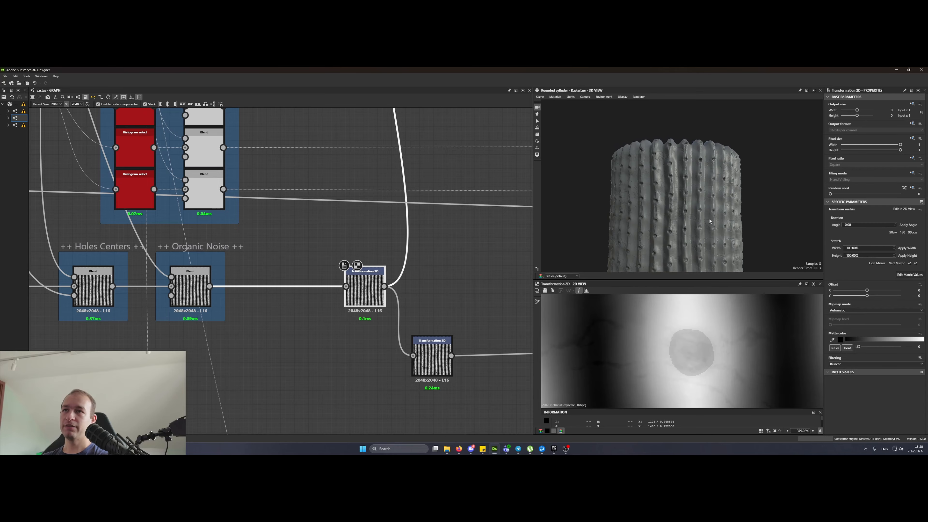
- Inspect the cactus surface up close in 3D and check the Uniform color node feeding the Base material
scroll(686, 215, up, 5)
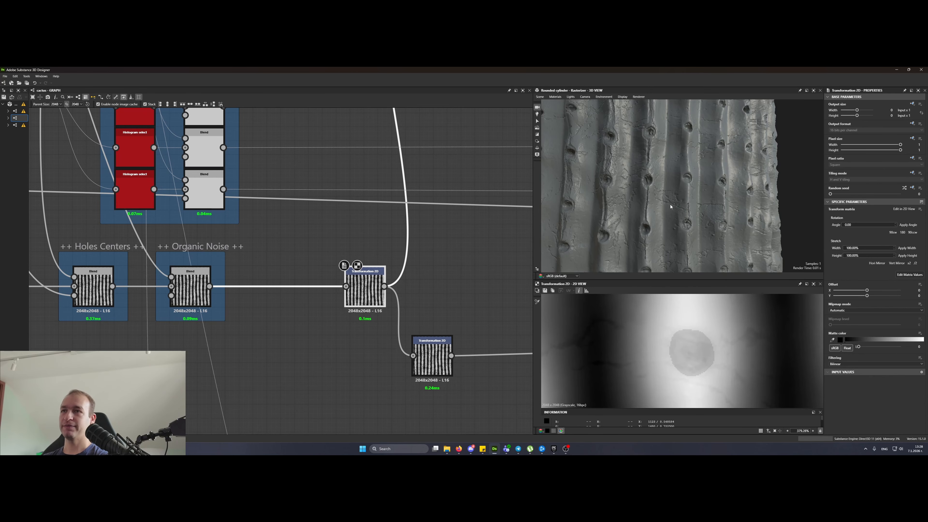
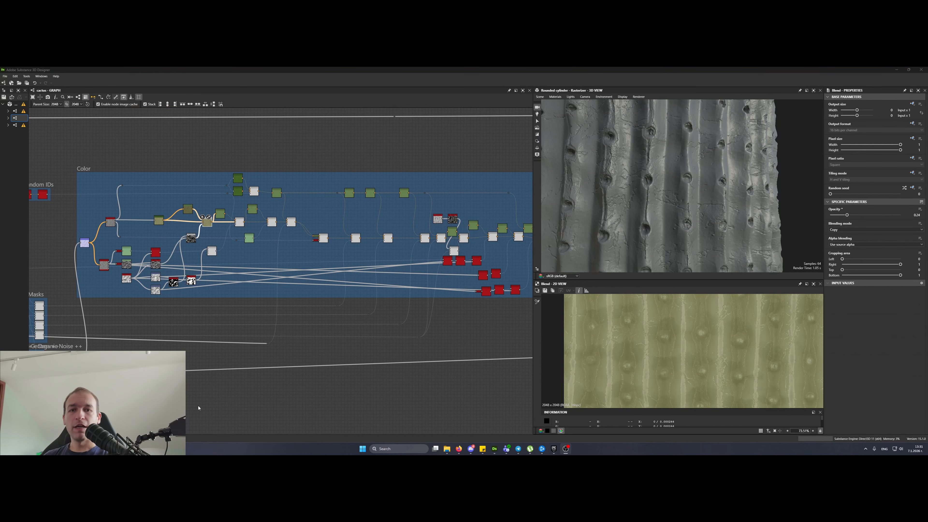
middle_drag(532, 353, 291, 381)
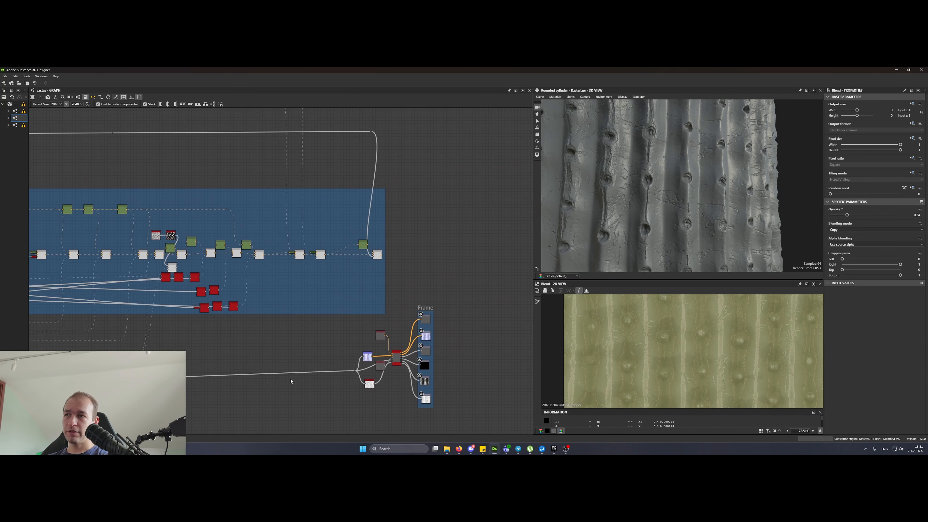
scroll(354, 381, up, 5)
scroll(365, 329, up, 2)
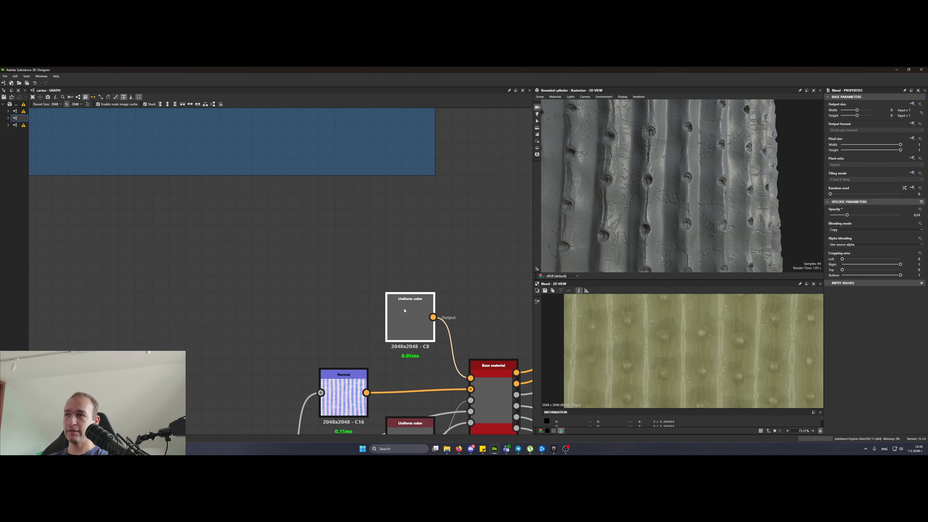
- Add a Transformation 2D node beside the Gradient map in the Color frame and feed it from the Gradient map's output
scroll(322, 304, down, 3)
drag(322, 303, 324, 349)
middle_drag(36, 290, 338, 354)
drag(324, 349, 228, 310)
middle_drag(44, 285, 386, 349)
drag(228, 310, 356, 288)
middle_drag(146, 298, 421, 299)
drag(356, 288, 379, 278)
scroll(381, 277, up, 4)
key(space)
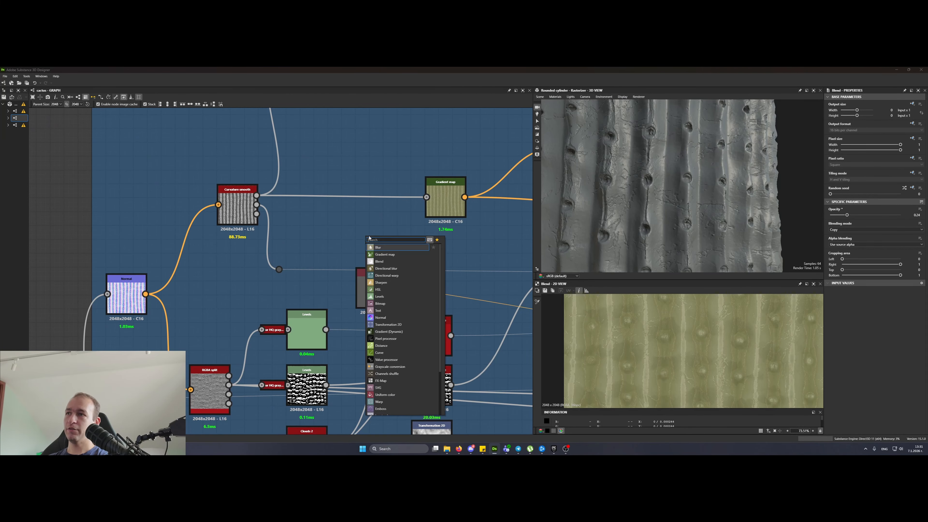
text(tra)
key(Return)
drag(354, 244, 464, 256)
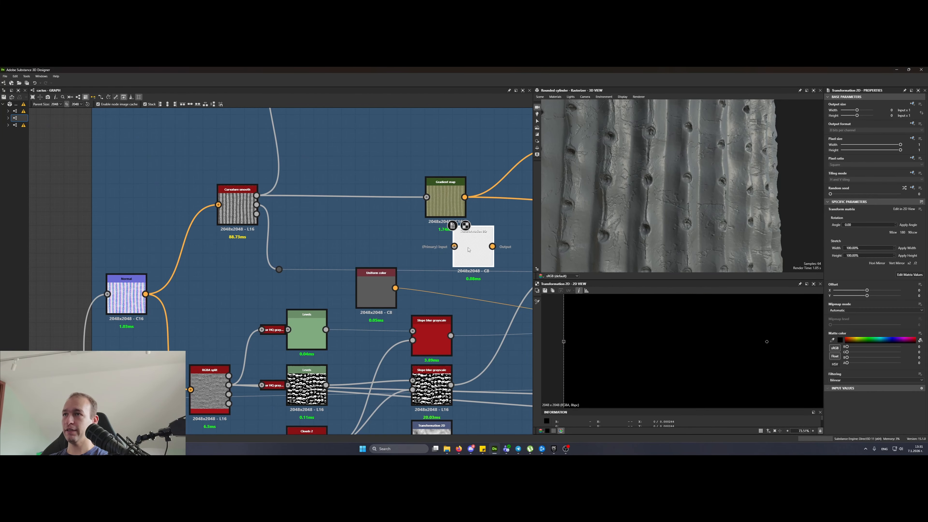
drag(464, 197, 453, 244)
- Transfer the output connection of the Uniform color node below the Gradient map to the new Transformation 2D and delete the Uniform color node
scroll(428, 285, up, 1)
middle_drag(428, 285, 322, 291)
shift+drag(304, 295, 420, 245)
click(271, 302)
key(Delete)
scroll(685, 233, down, 5)
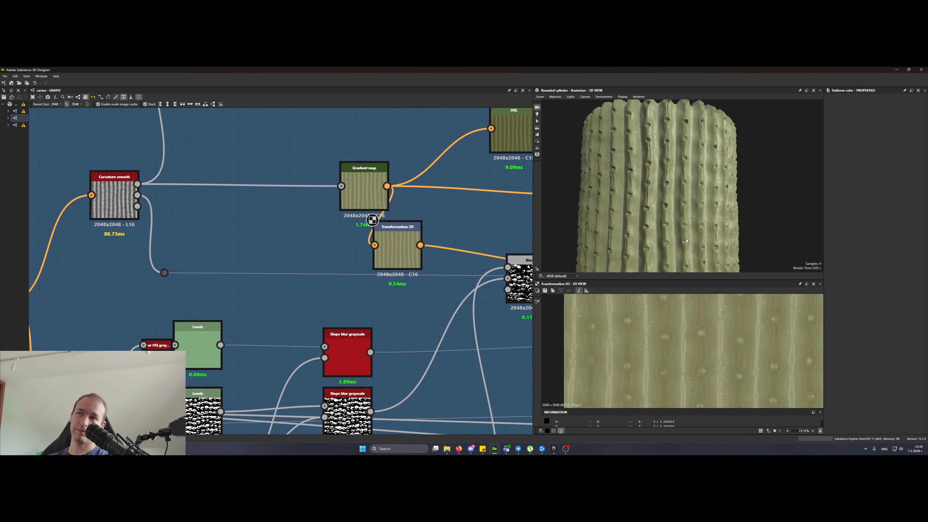
- Preview the grayscale Transformation 2D node beside the Organic Noise frame and the Normal node it feeds
scroll(685, 233, up, 7)
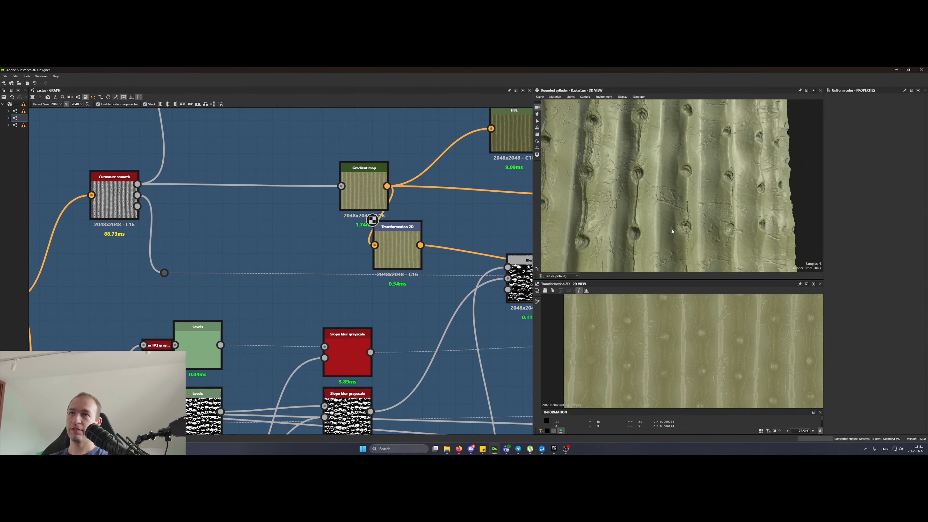
scroll(437, 272, down, 3)
middle_drag(188, 290, 243, 157)
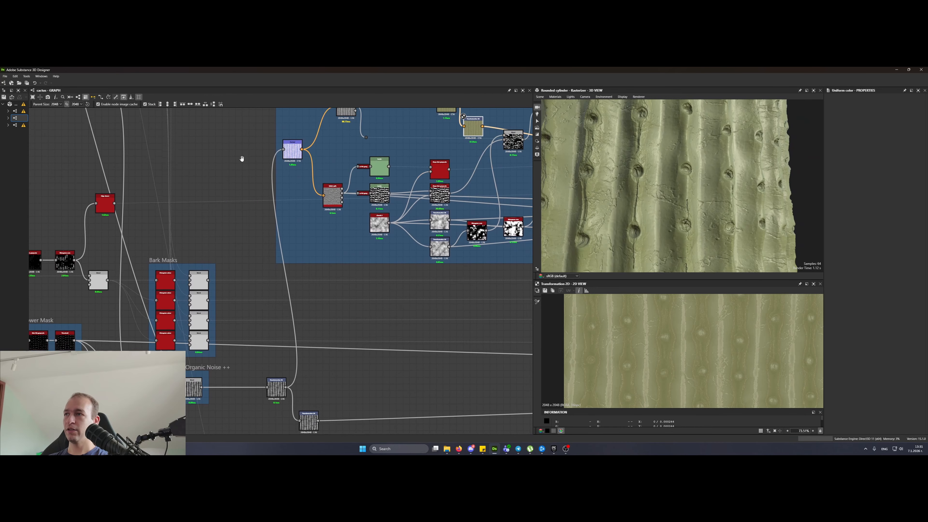
double_click(257, 386)
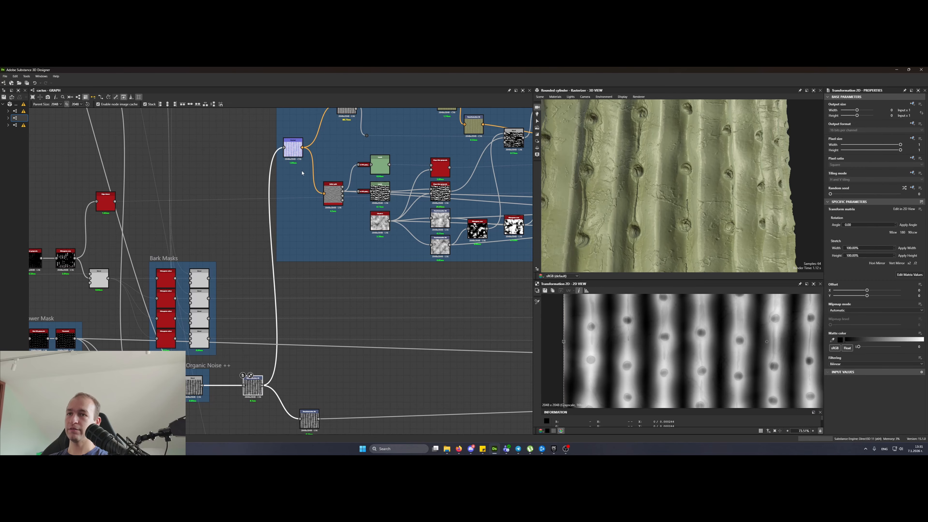
middle_drag(270, 256, 269, 276)
scroll(299, 124, up, 5)
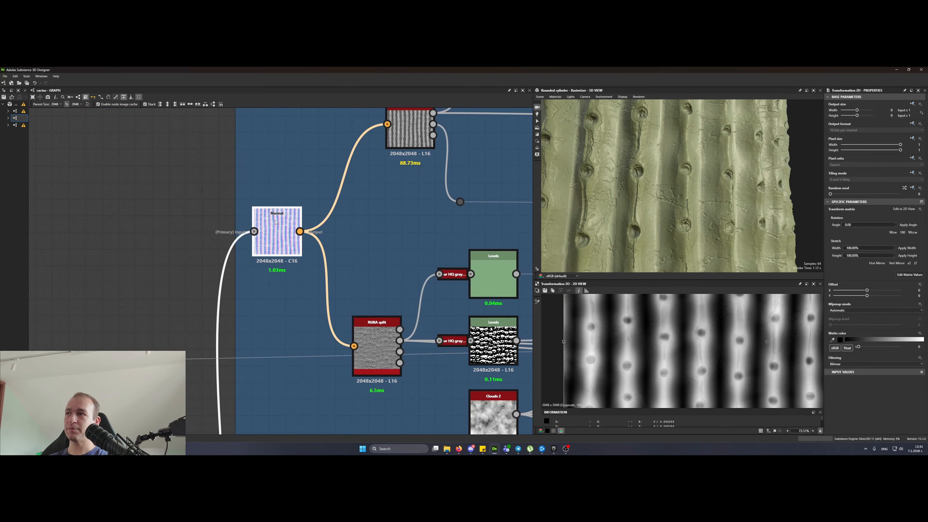
double_click(277, 234)
middle_drag(399, 212, 291, 310)
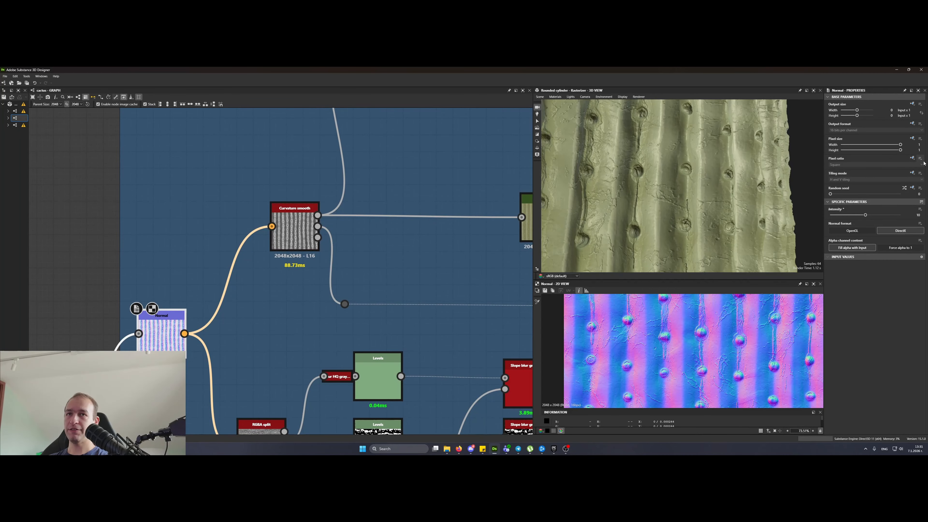
- Preview the Curvature smooth node and the Gradient map it drives, and open that map's gradient for inspection
double_click(295, 226)
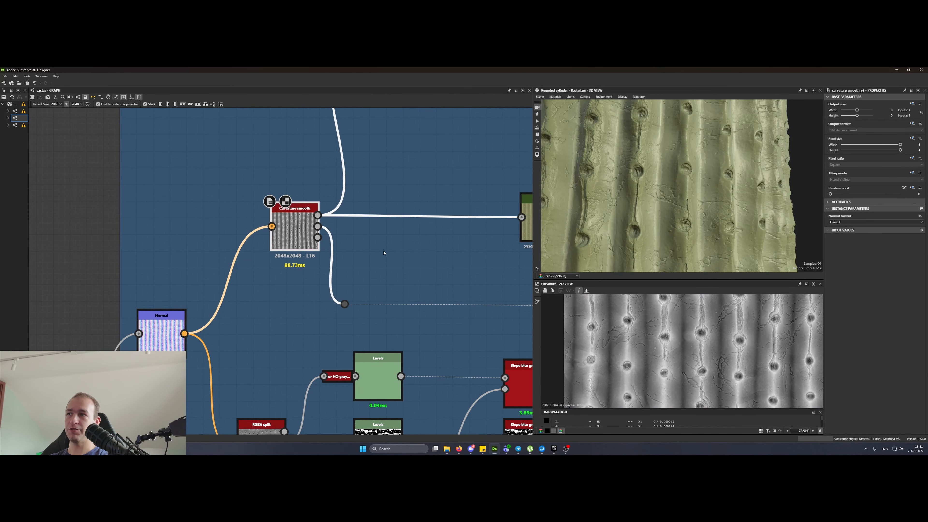
middle_drag(318, 225, 239, 260)
double_click(466, 256)
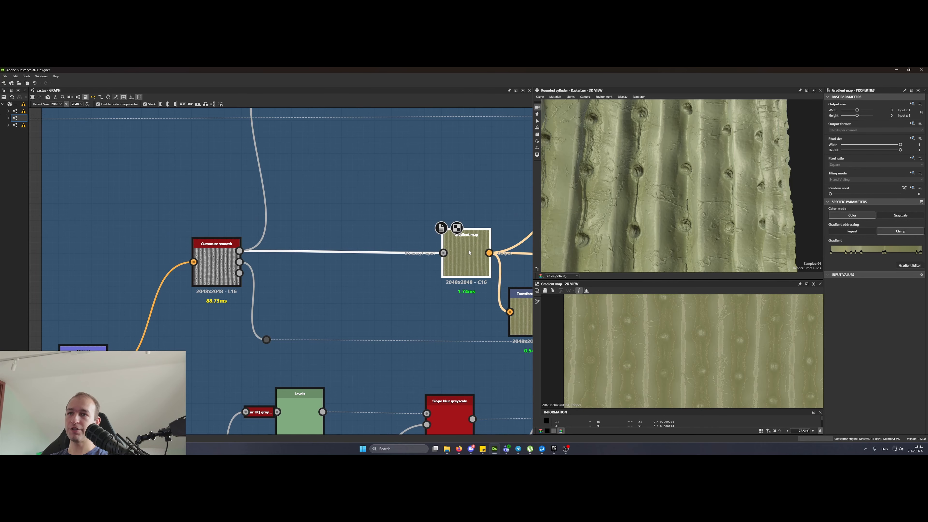
middle_drag(468, 253, 318, 265)
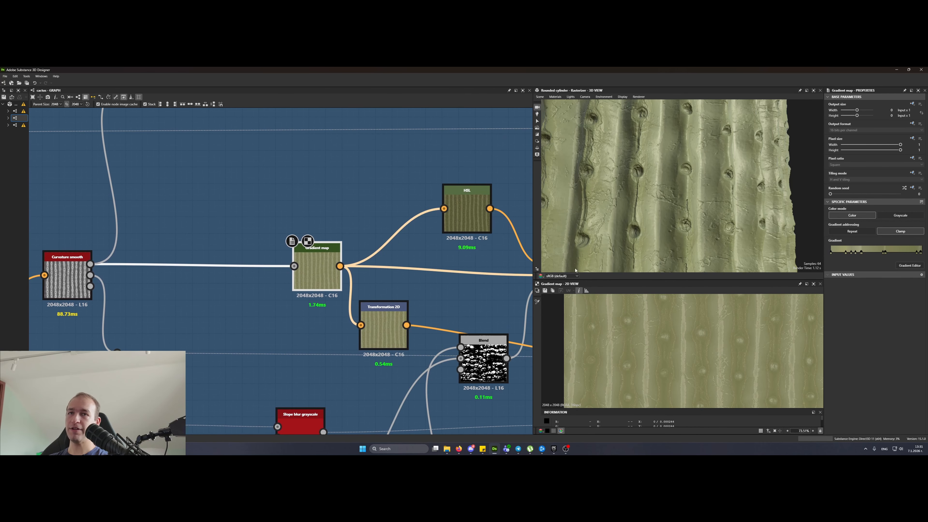
click(910, 265)
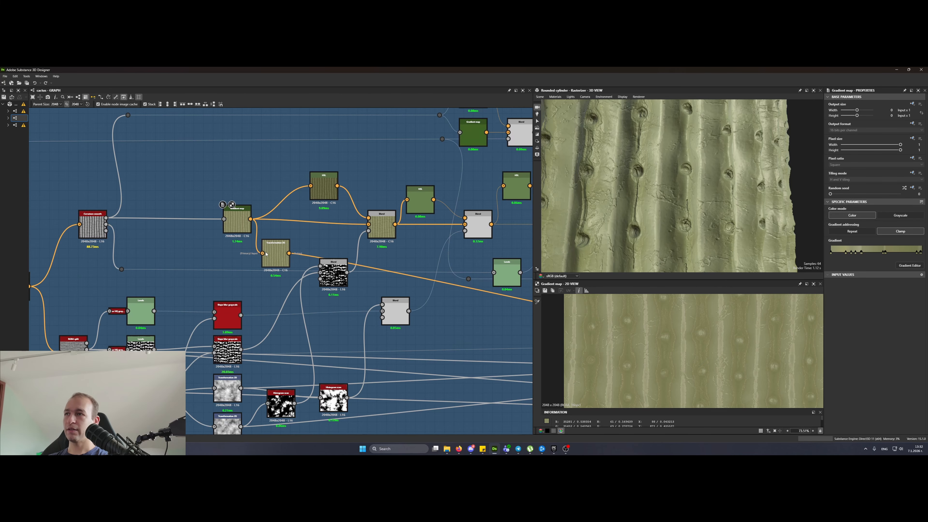
- Reposition the Transformation 2D node fed by the Gradient map to just beyond the black-and-white mask Blend node
drag(287, 260, 426, 361)
scroll(428, 360, down, 6)
middle_drag(429, 356, 435, 258)
scroll(439, 289, up, 5)
drag(435, 258, 438, 303)
middle_drag(138, 171, 61, 259)
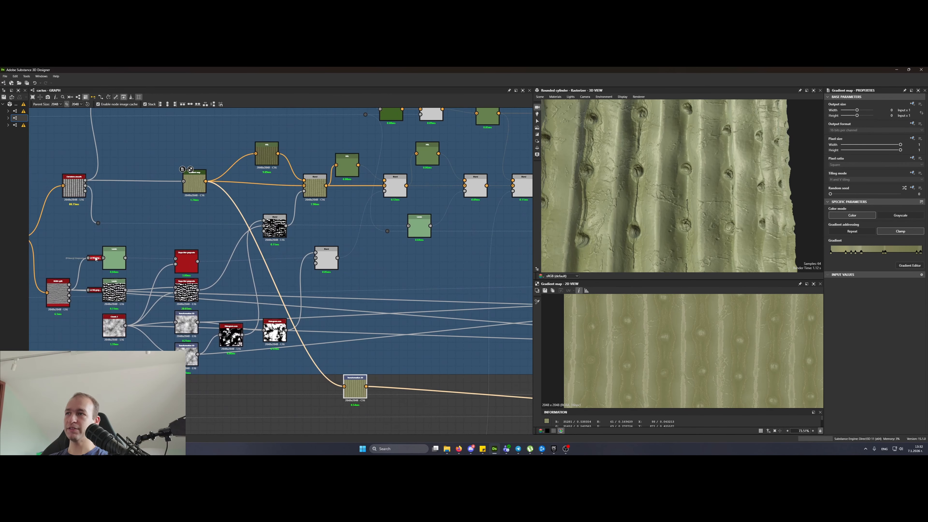
middle_drag(315, 186, 143, 261)
middle_drag(169, 314, 338, 226)
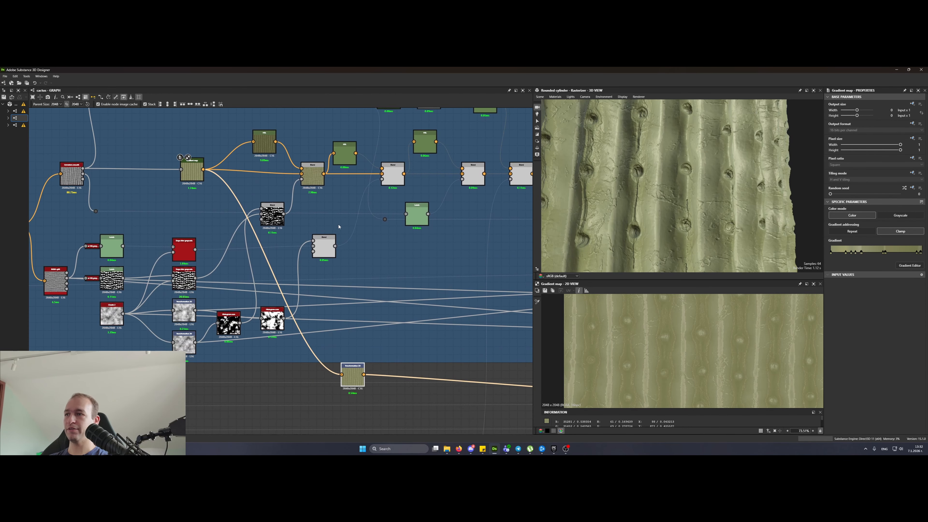
drag(359, 377, 333, 213)
scroll(226, 235, up, 5)
- Preview the Curvature smooth node's Convexity and Concavity outputs
middle_drag(53, 237, 185, 257)
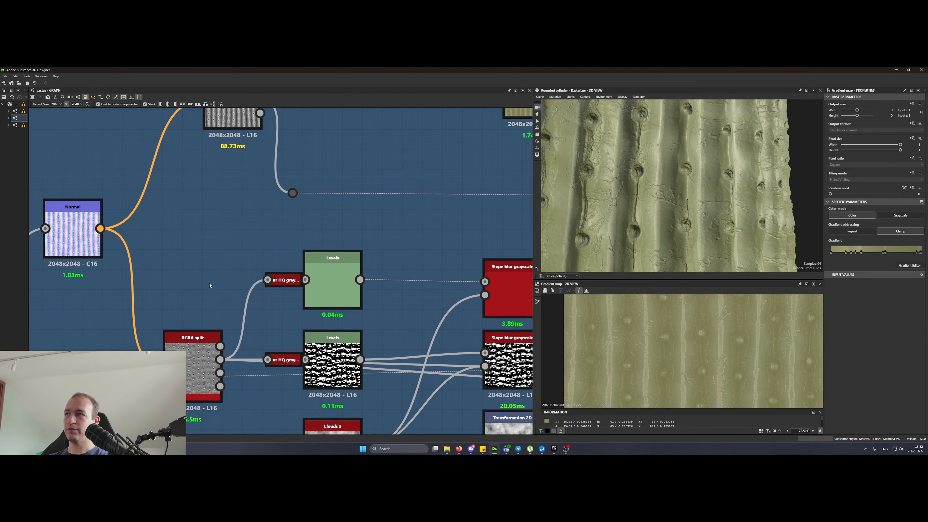
scroll(211, 284, down, 4)
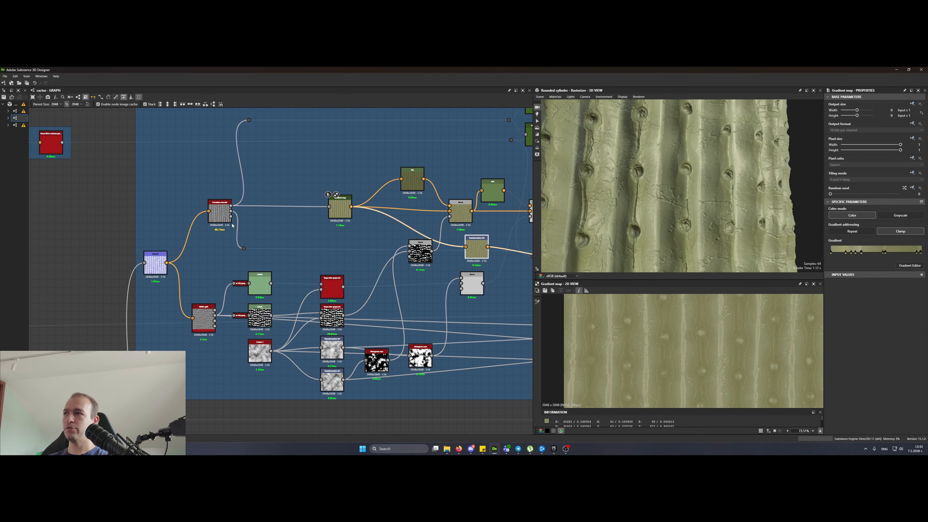
scroll(232, 225, up, 5)
double_click(231, 211)
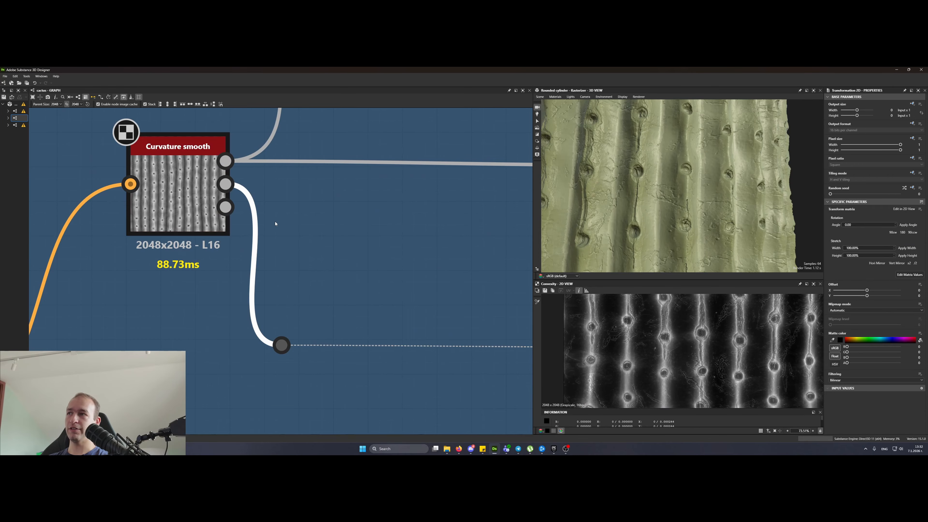
double_click(226, 207)
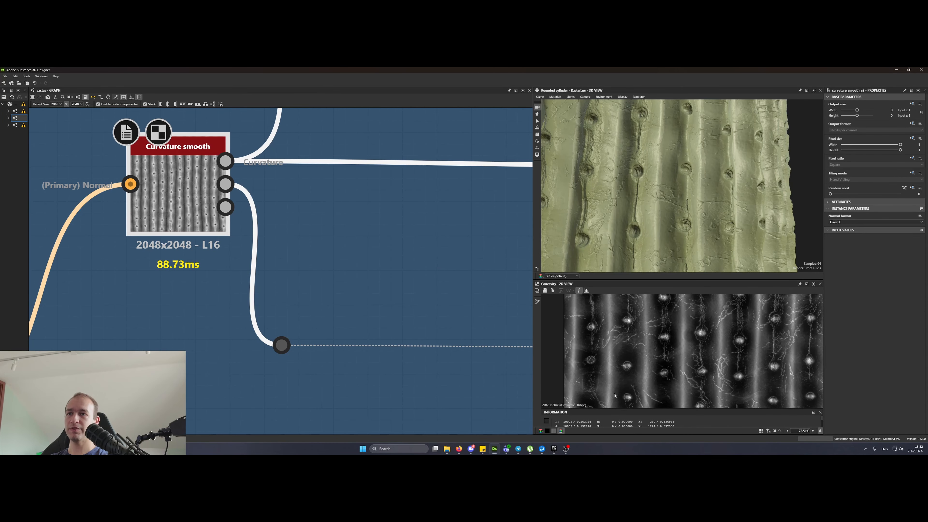
- Preview the RGBA split's G output and the upper Blur HQ grayscale node connected to it
scroll(322, 219, down, 5)
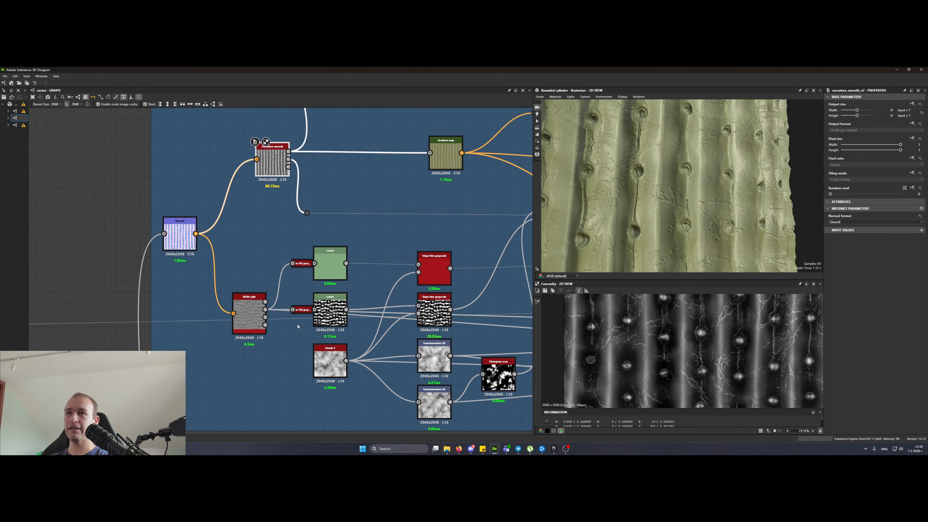
scroll(273, 320, up, 4)
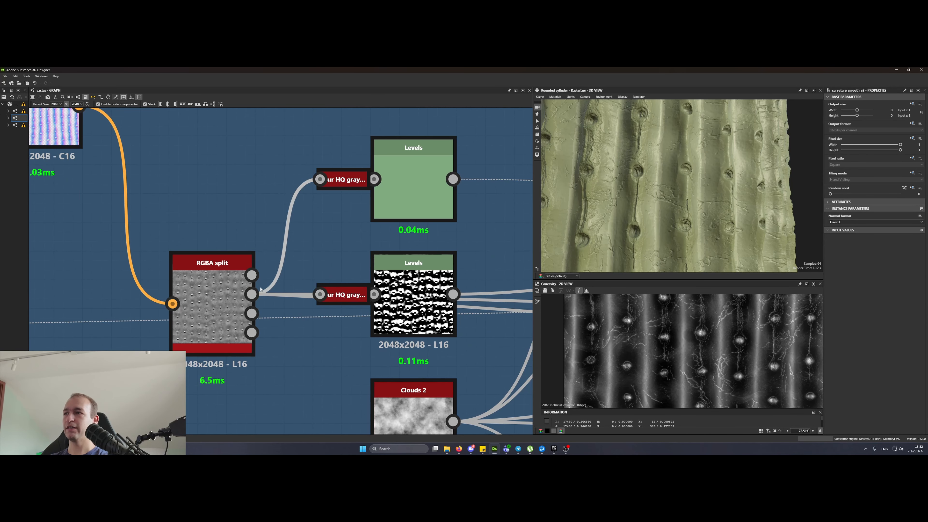
double_click(232, 295)
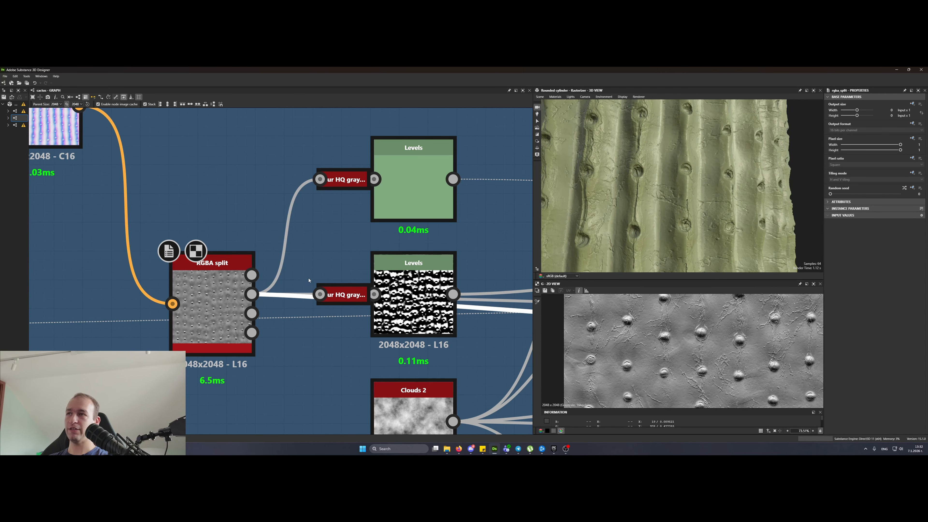
double_click(343, 179)
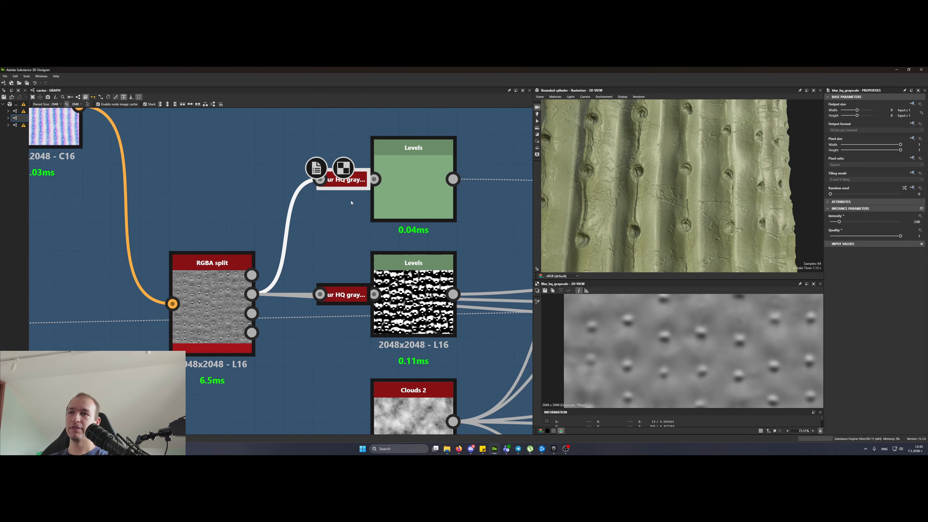
middle_drag(343, 179, 285, 203)
scroll(696, 323, up, 3)
middle_drag(408, 244, 286, 252)
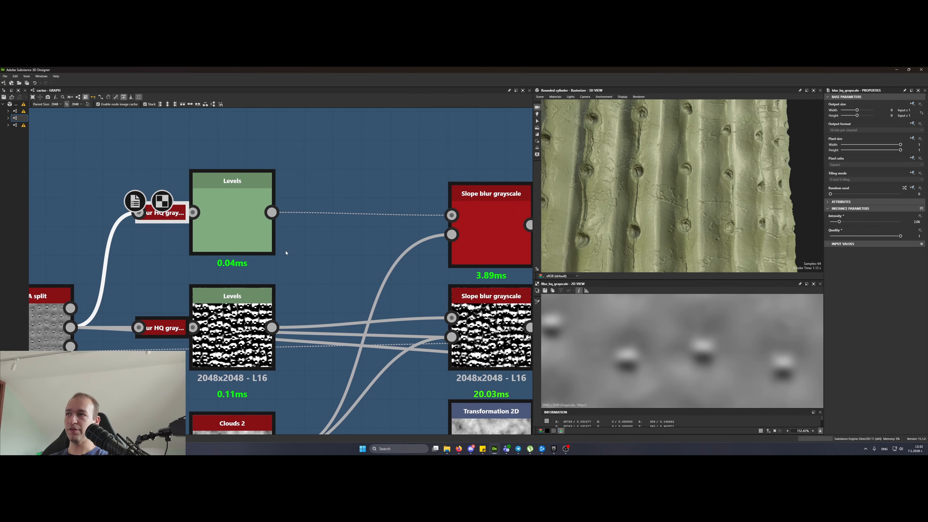
- Preview the upper Levels node and show its parameters as numeric sliders instead of a histogram
double_click(246, 227)
scroll(693, 375, down, 5)
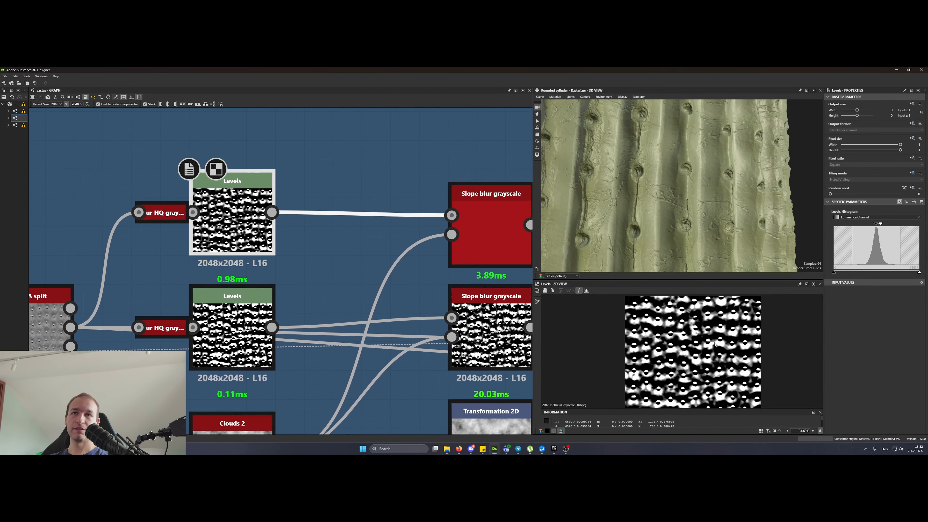
click(914, 202)
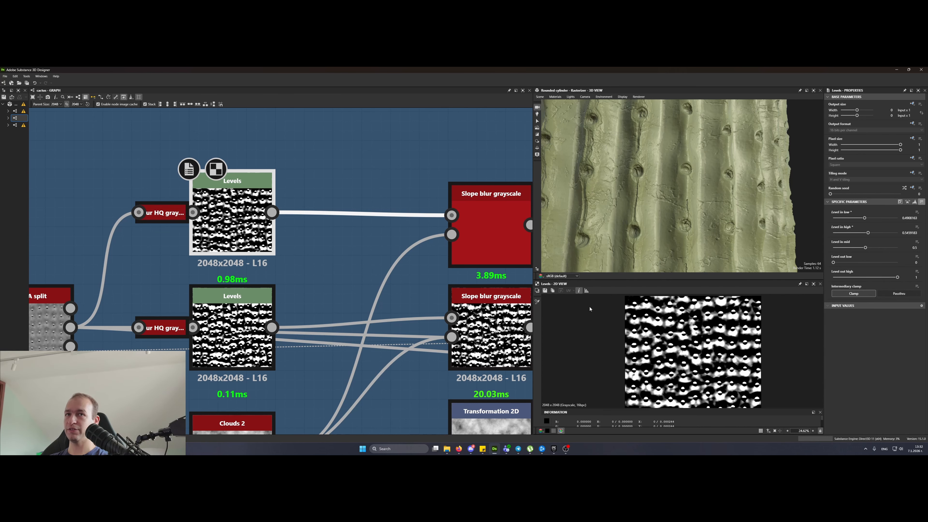
- Preview the upper Slope blur grayscale node and trace its slope input back to Clouds 2
middle_drag(373, 252, 190, 295)
click(311, 271)
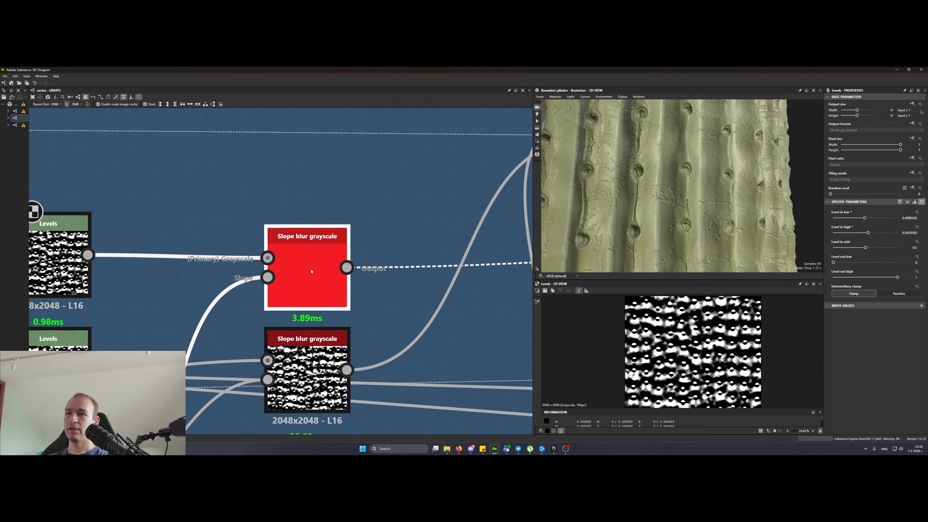
double_click(311, 271)
middle_drag(311, 271, 431, 109)
scroll(409, 139, down, 4)
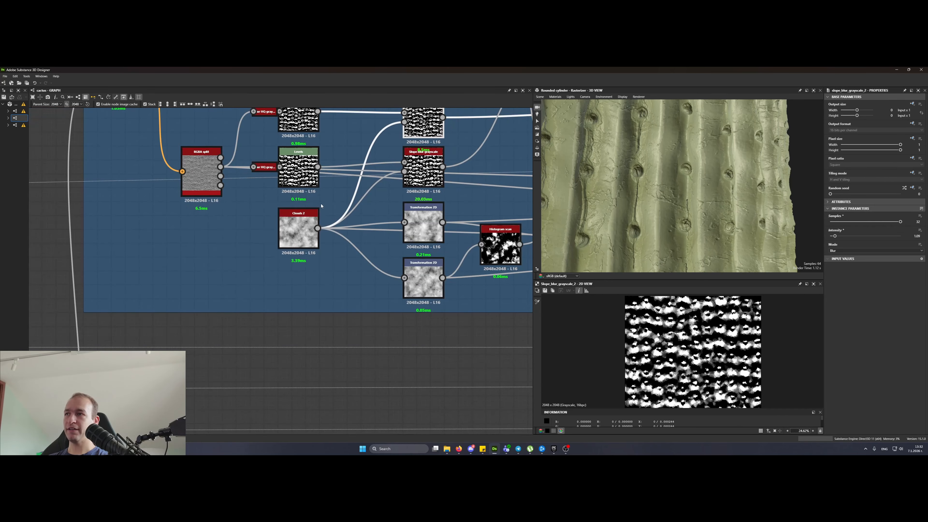
- Inspect the lower Blur HQ grayscale node and the lower Levels node attached to it
middle_drag(351, 205, 237, 275)
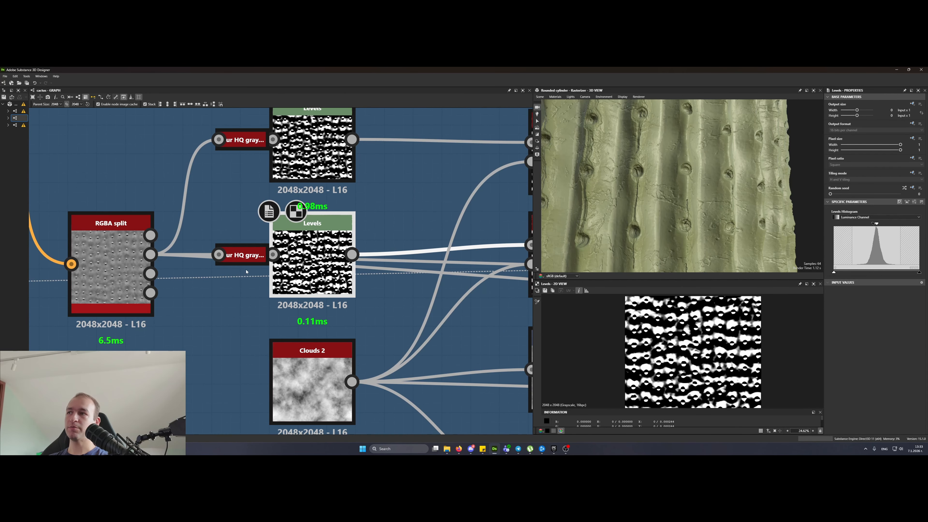
double_click(244, 257)
double_click(295, 276)
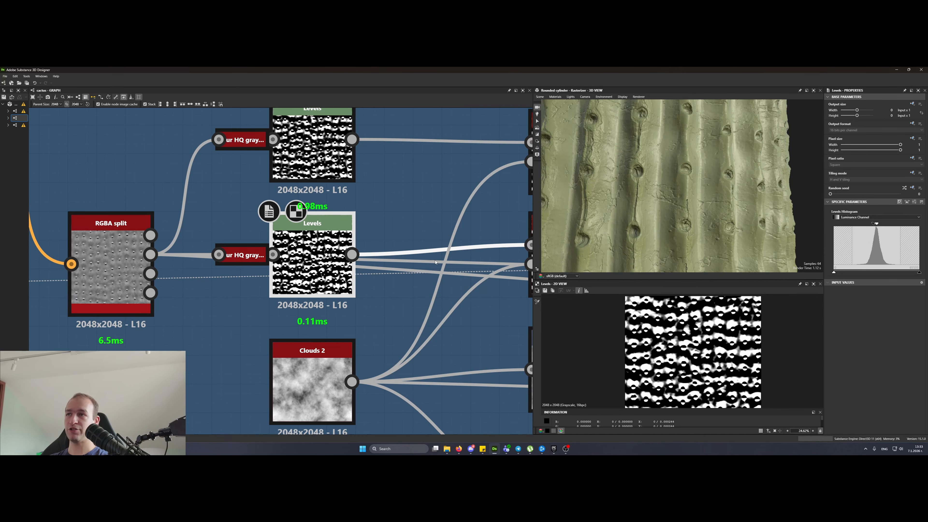
- Try an Invert grayscale node on the RGBA split's G output and delete it
key(space)
text(inv)
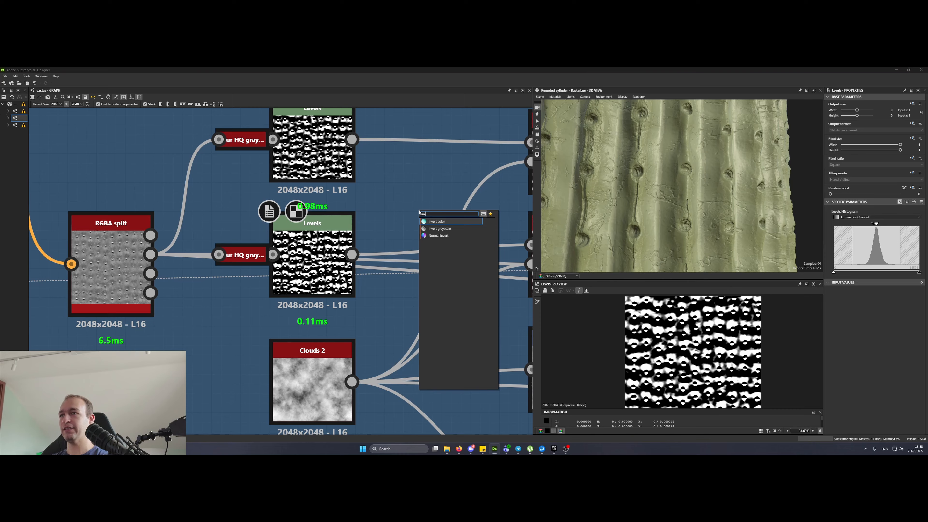
click(439, 228)
drag(150, 255, 388, 197)
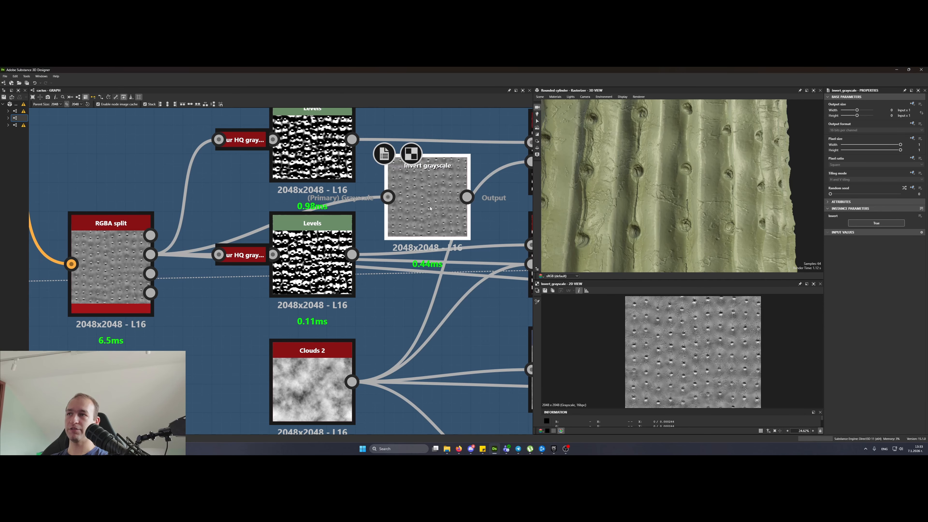
key(Delete)
- Compare the upper and lower Levels nodes' masks close up around the cactus bumps
click(309, 262)
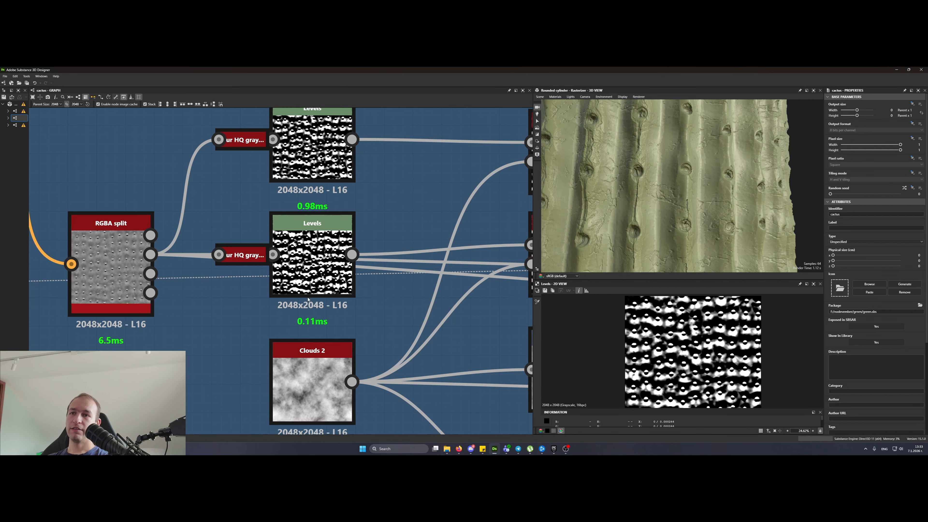
click(312, 150)
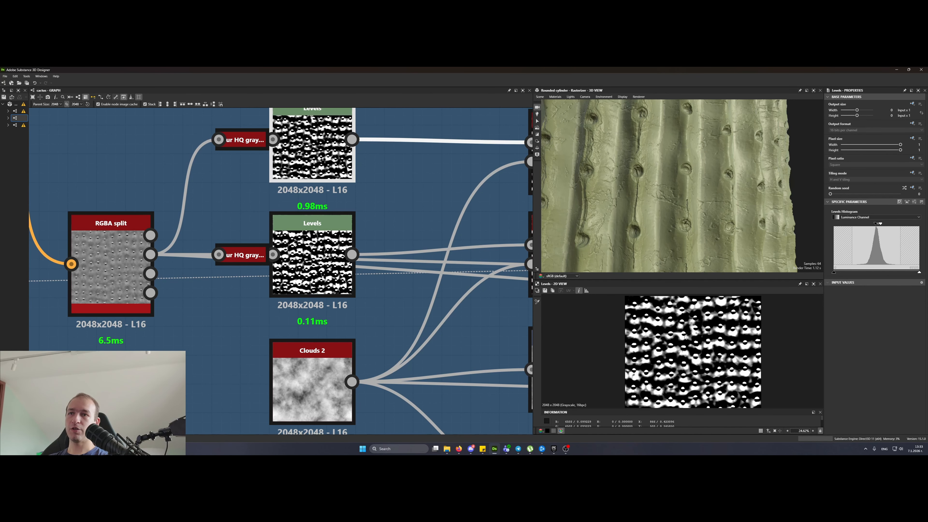
scroll(684, 360, up, 3)
scroll(679, 356, up, 3)
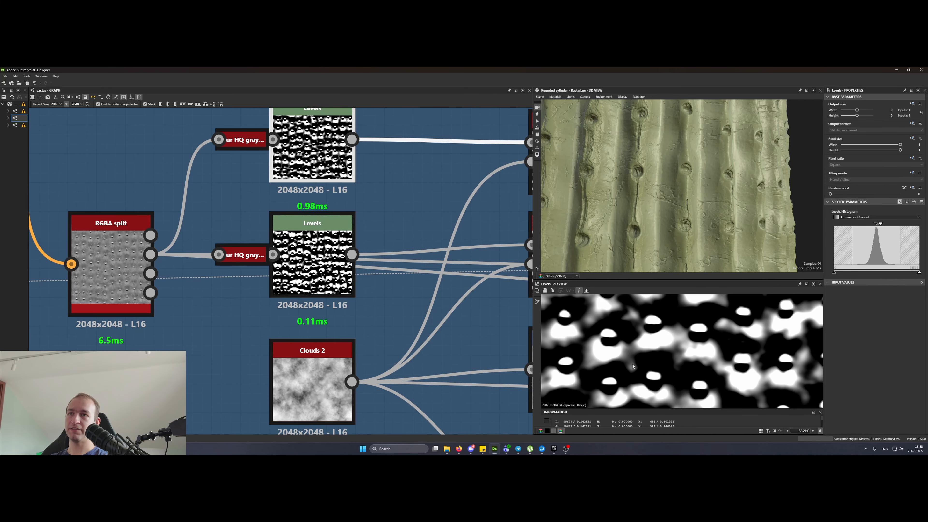
click(313, 262)
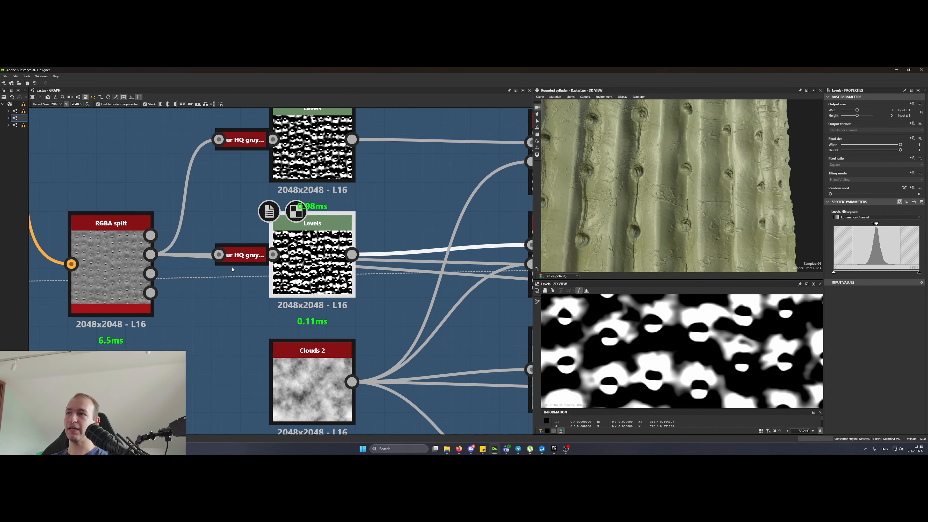
- Preview the lower Slope blur grayscale node and the Subtract Blend node it feeds
middle_drag(408, 250, 100, 276)
double_click(286, 313)
scroll(286, 312, down, 5)
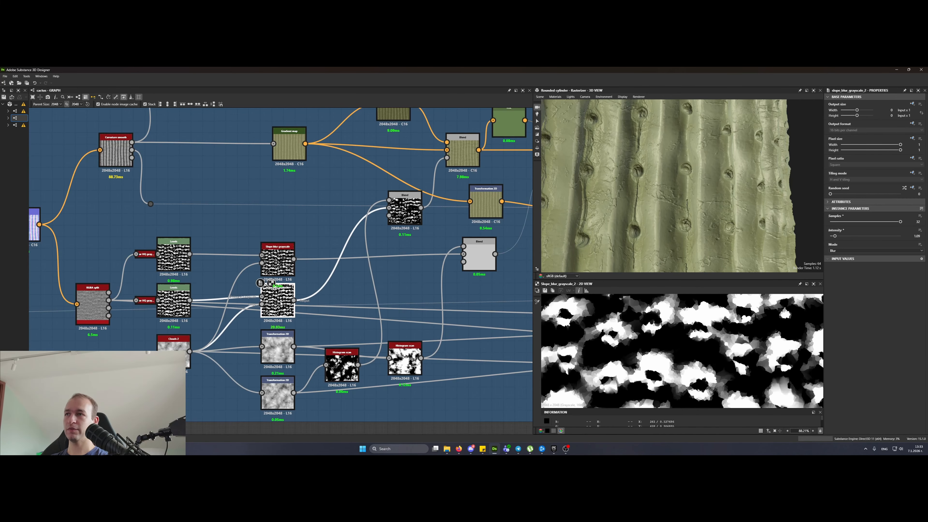
middle_drag(389, 266, 379, 271)
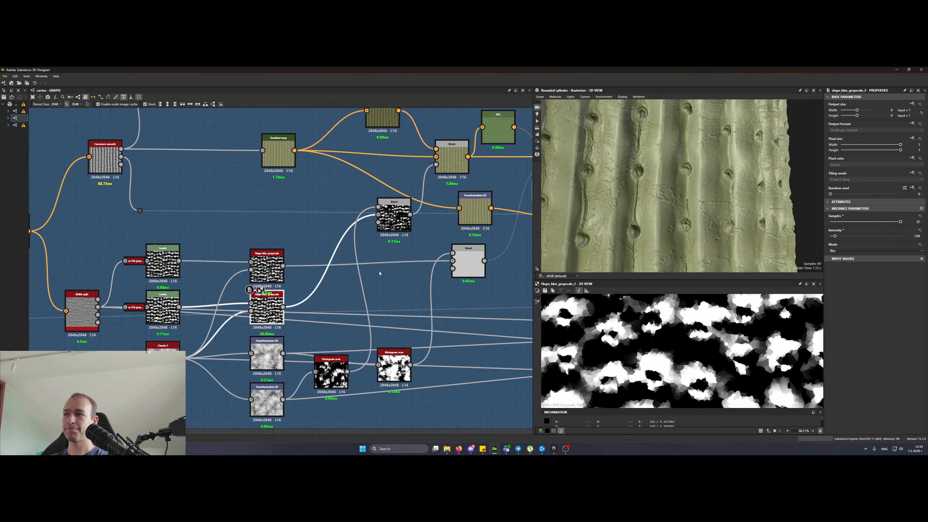
scroll(385, 226, up, 3)
double_click(393, 219)
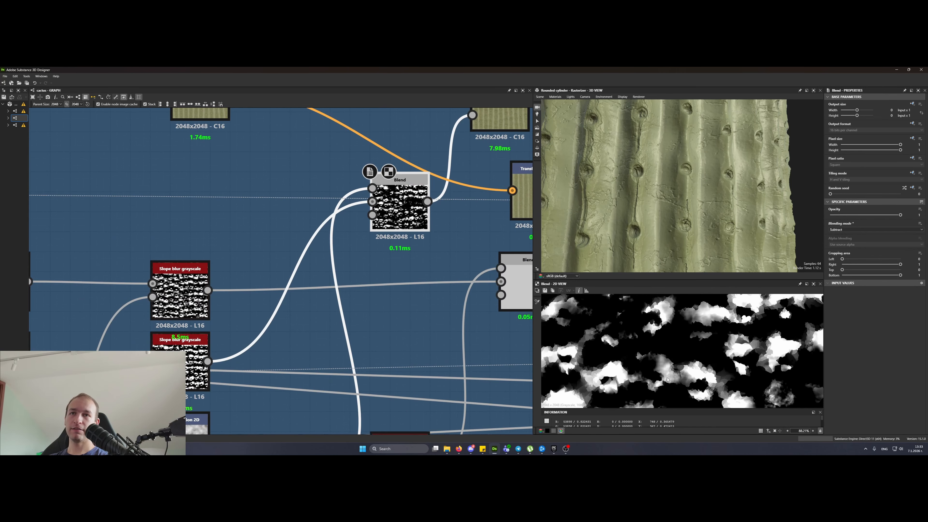
- Shift the left Histogram scan node slightly closer to its Transformation 2D node and set its contrast to 0.7
scroll(397, 249, up, 1)
middle_drag(397, 249, 396, 187)
scroll(396, 187, down, 3)
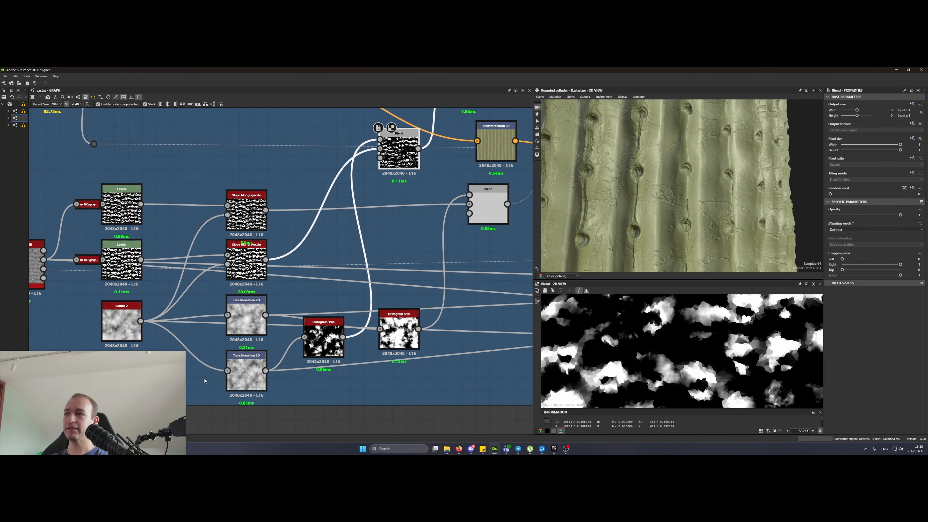
scroll(204, 380, up, 1)
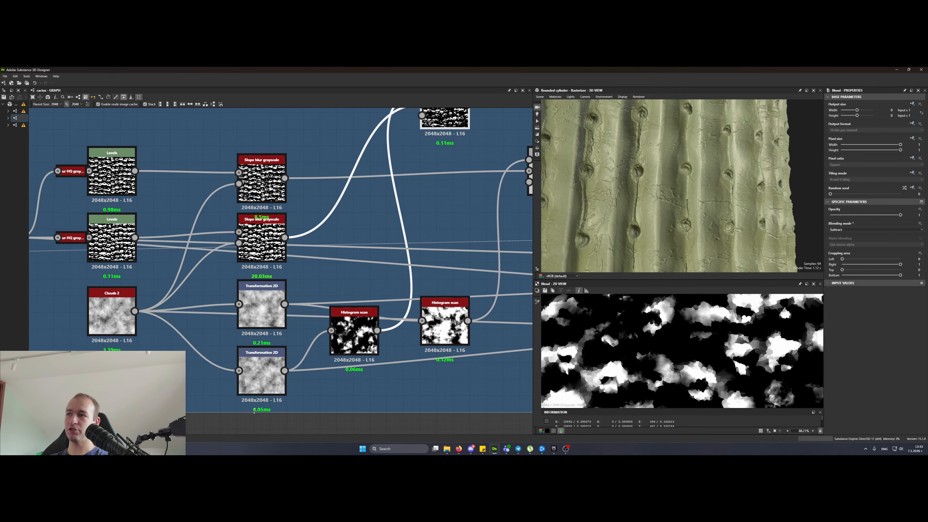
click(354, 330)
mouse_move(354, 331)
mouse_down()
mouse_move(337, 329)
mouse_move(338, 339)
mouse_up()
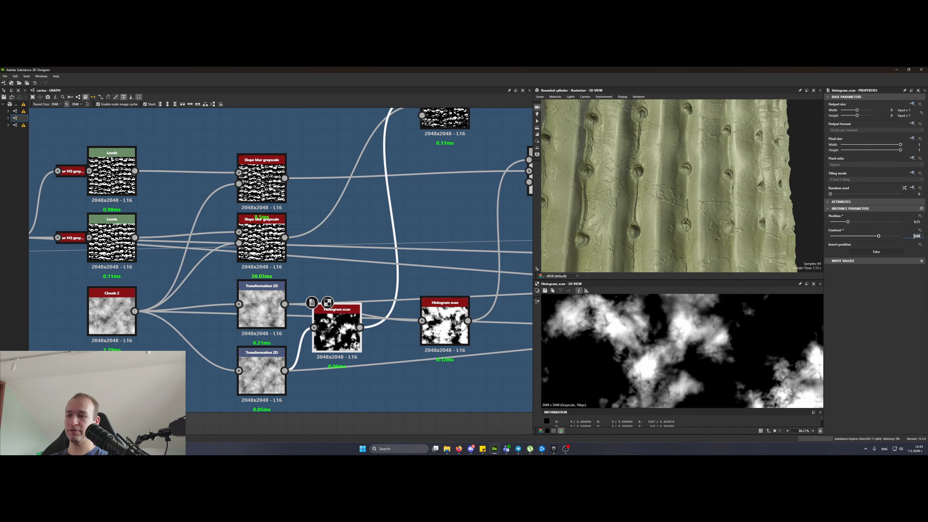
text(0.7)
key(Return)
- Preview the Subtract Blend mask, then examine the colour Blend it drives and that Blend's foreground HSL settings
middle_drag(488, 187, 381, 315)
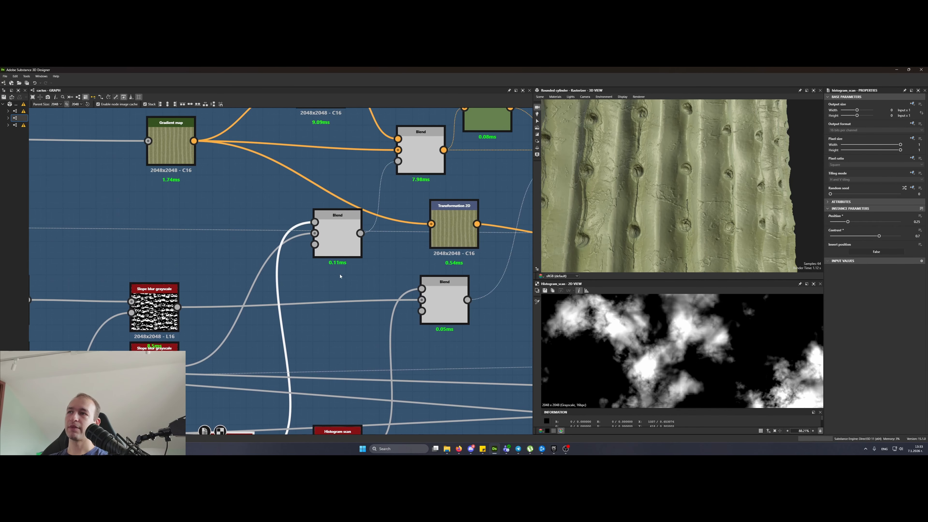
click(337, 234)
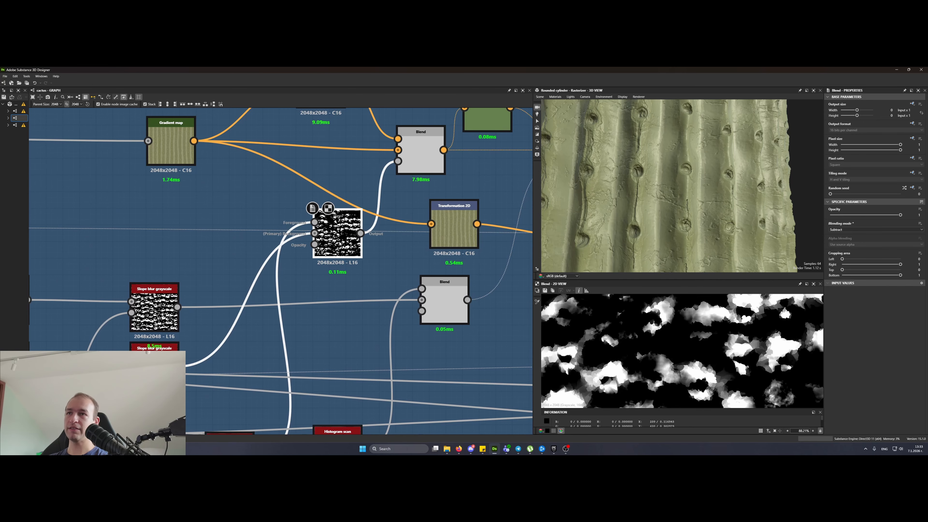
scroll(694, 334, down, 3)
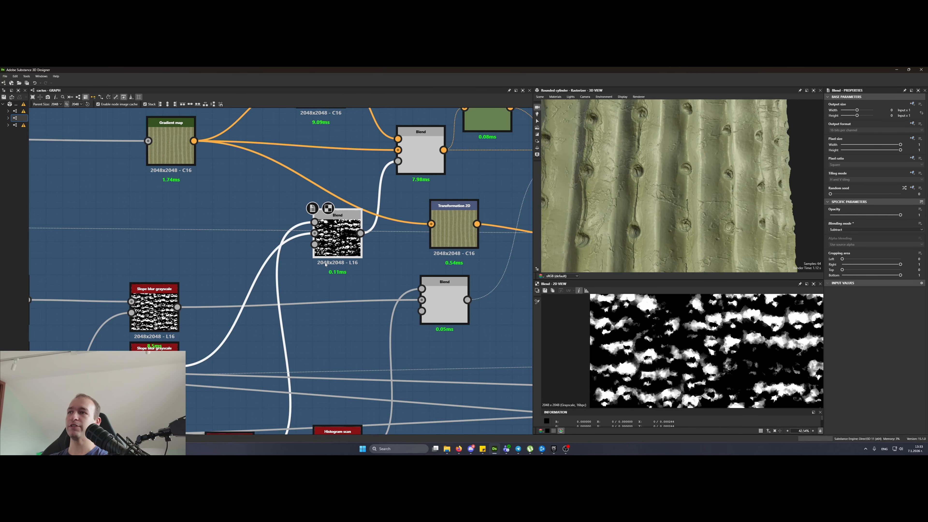
middle_drag(314, 272, 289, 356)
click(396, 239)
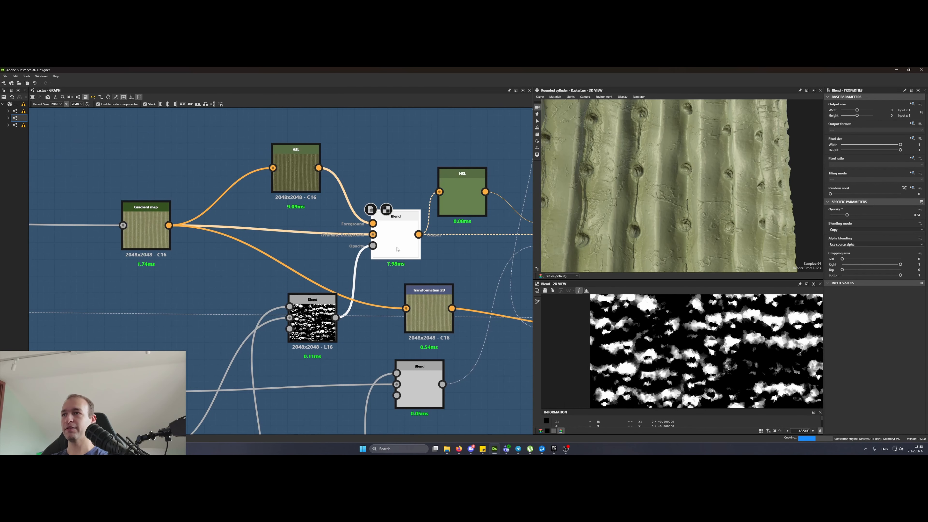
click(291, 184)
middle_drag(291, 184, 320, 228)
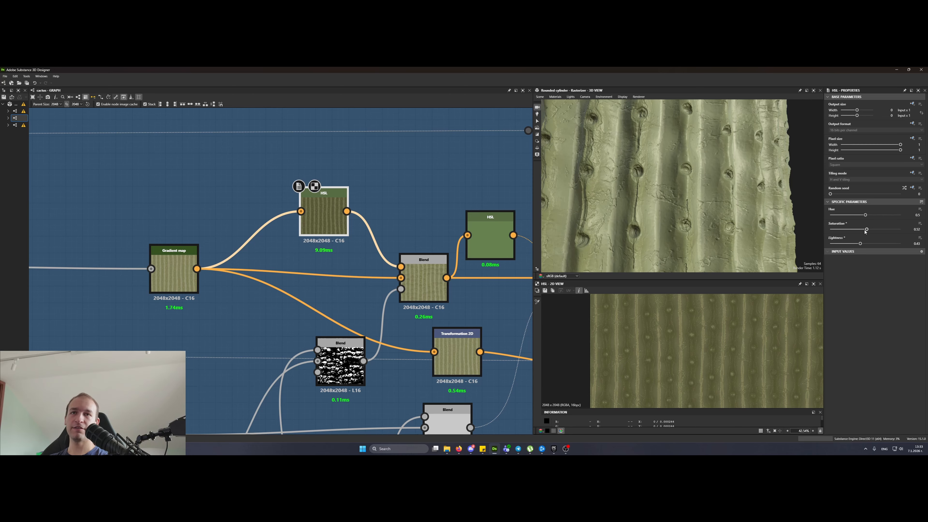
- Feed the first colour Blend's output into the Transformation 2D node and check the result on the 3D cactus
middle_drag(387, 322, 270, 288)
drag(339, 315, 373, 308)
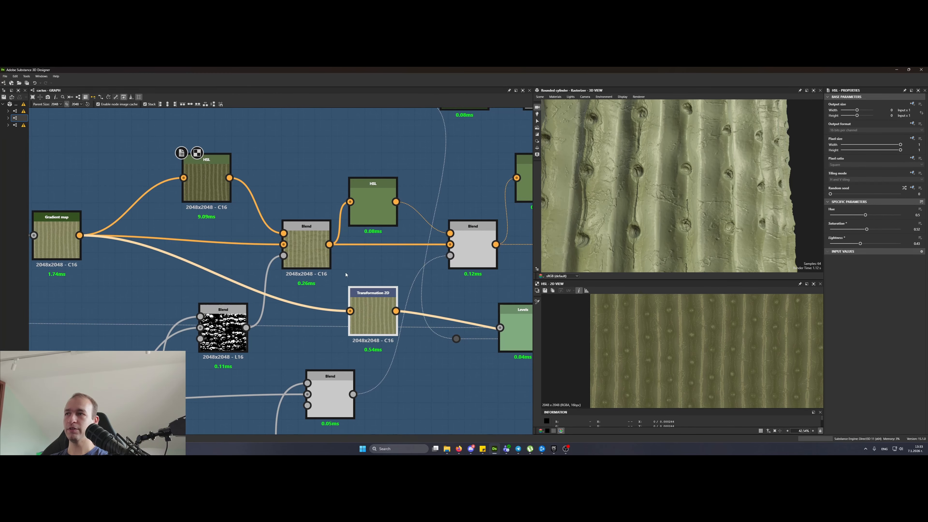
drag(329, 244, 356, 305)
scroll(690, 194, down, 5)
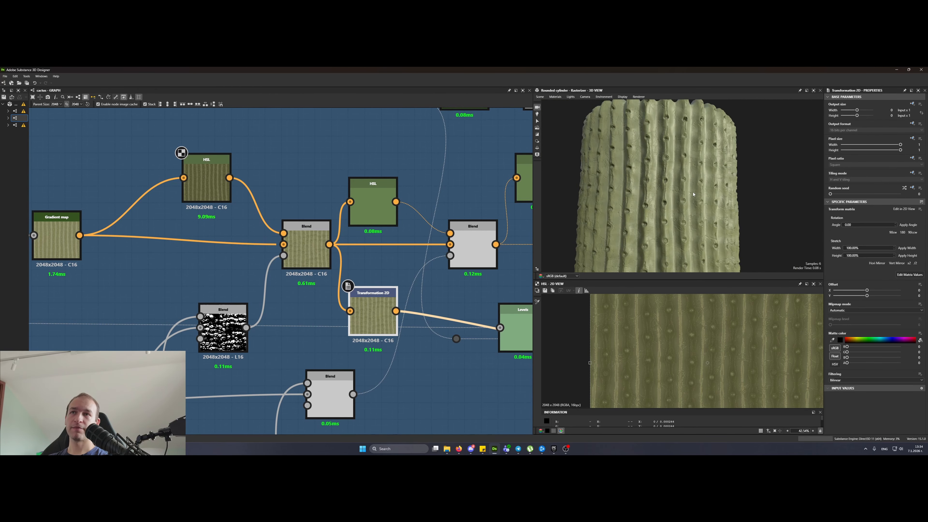
scroll(690, 193, up, 5)
mouse_move(688, 207)
mouse_down()
mouse_move(698, 190)
mouse_move(763, 188)
mouse_move(690, 199)
mouse_up()
ctrl+shift+right_drag(691, 199, 603, 208)
- Move the Transformation 2D node below the Levels node, feed it from the second colour Blend and check the 3D cactus
middle_drag(380, 295, 308, 271)
drag(297, 290, 431, 373)
drag(424, 221, 410, 371)
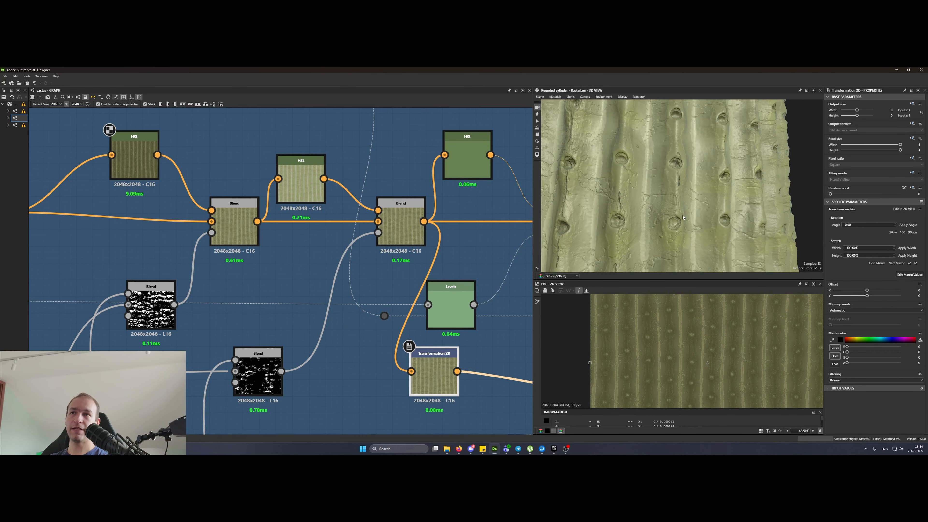
drag(687, 212, 602, 236)
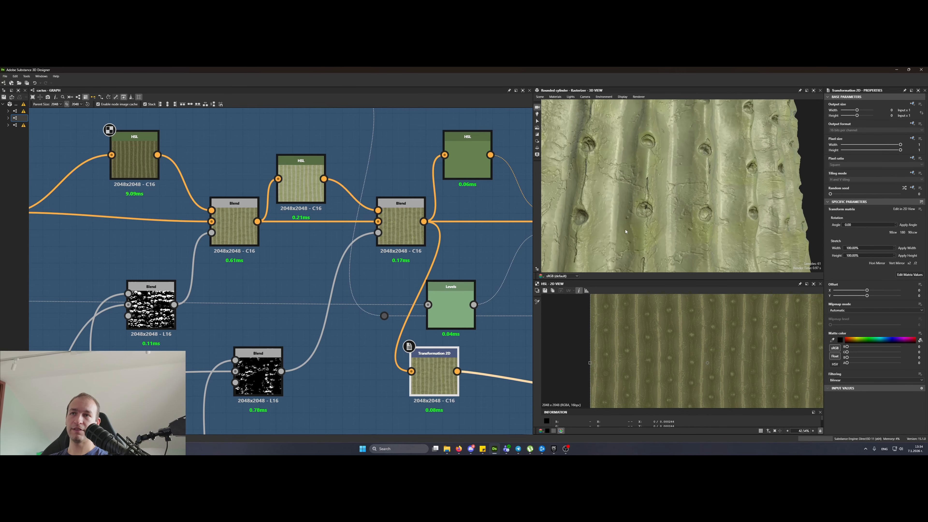
- Inspect the second colour Blend, its foreground HSL node and its opacity mask, shifting the HSL node up between the two Blends
click(389, 214)
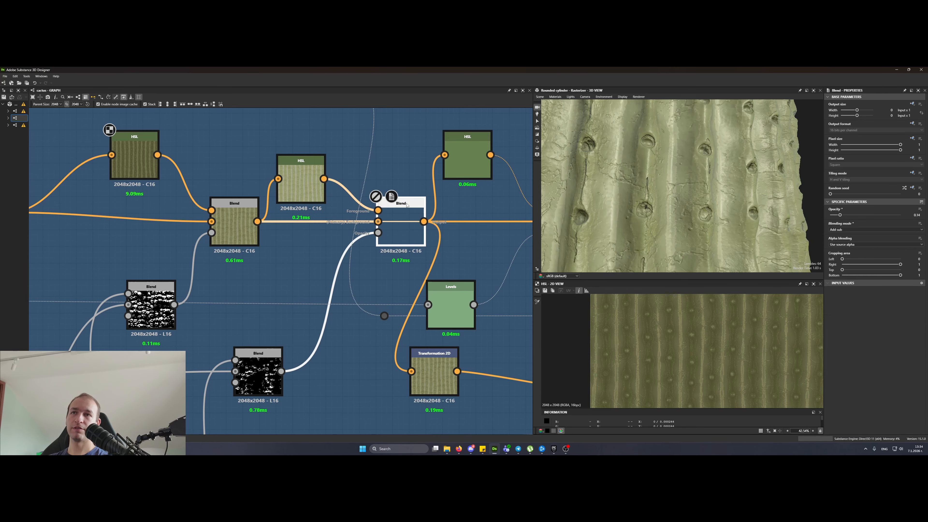
click(291, 194)
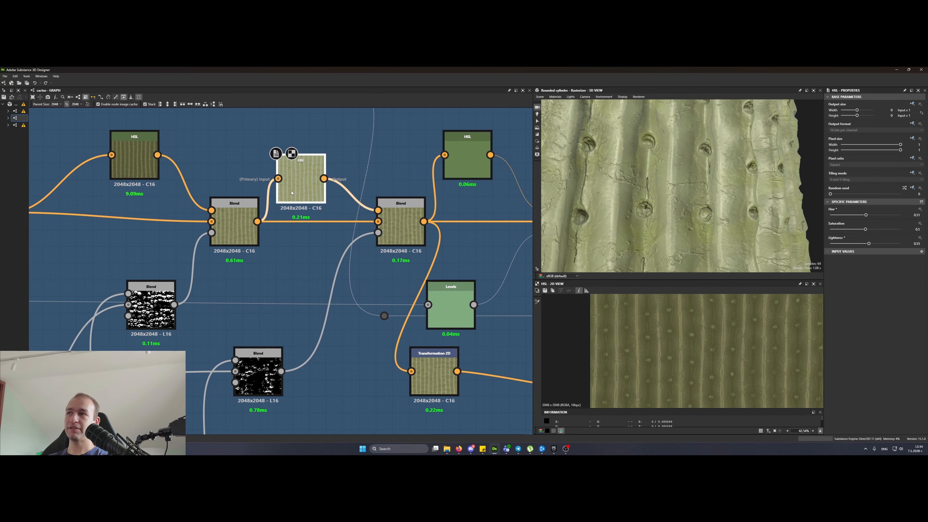
drag(289, 191, 307, 184)
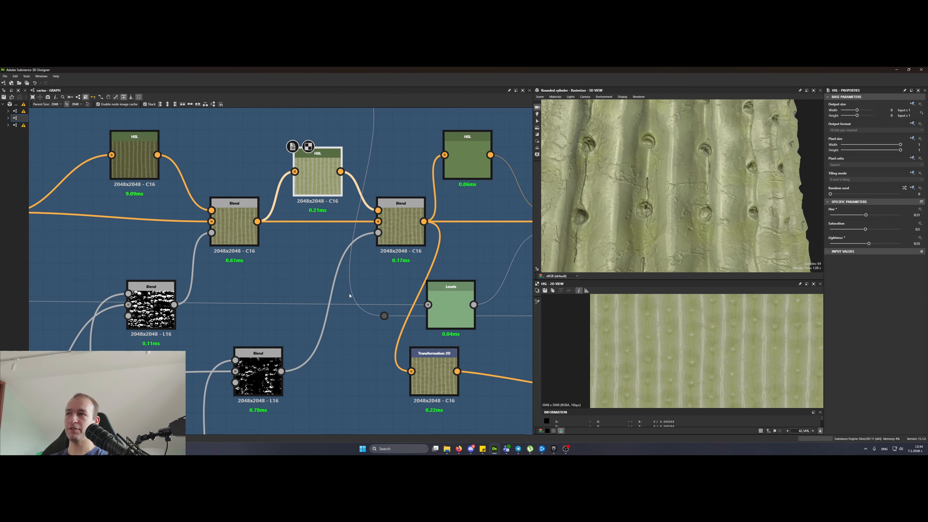
double_click(330, 302)
- Trace the second Blend's mask through the upper Slope blur grayscale, the upper Levels and the lower Subtract Blend
scroll(287, 321, down, 5)
middle_drag(210, 334, 286, 273)
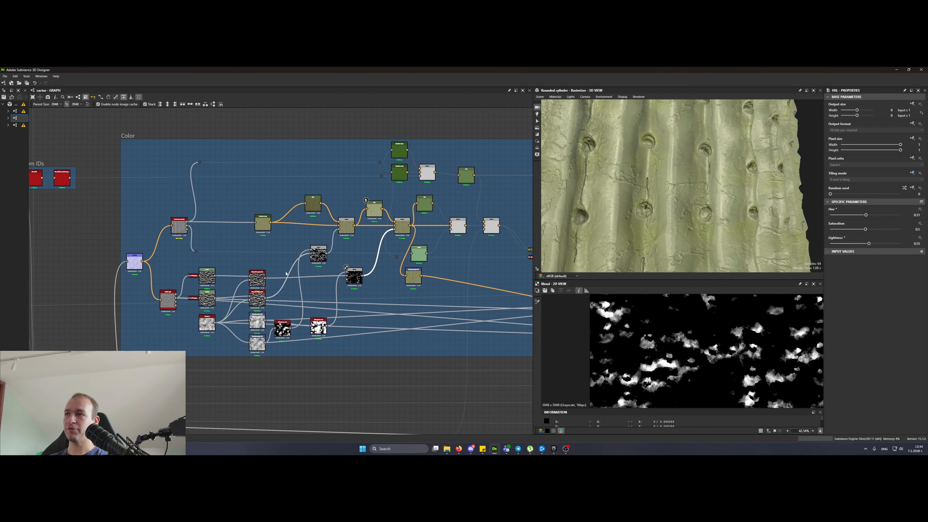
scroll(287, 273, up, 5)
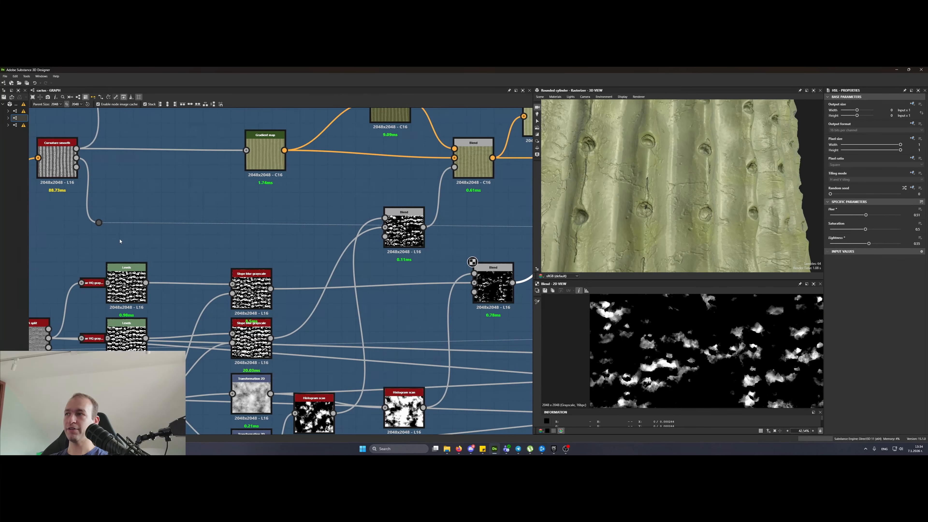
double_click(254, 294)
double_click(126, 289)
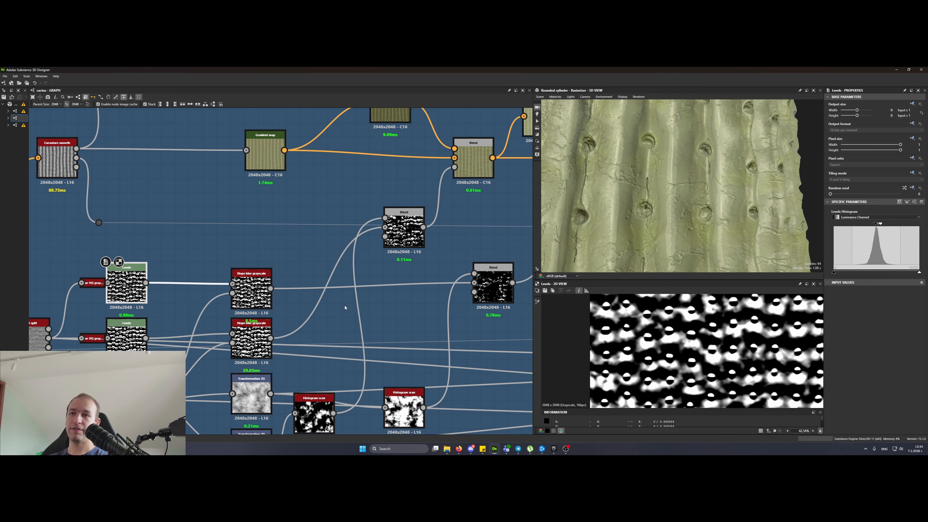
middle_drag(387, 302, 242, 253)
double_click(354, 241)
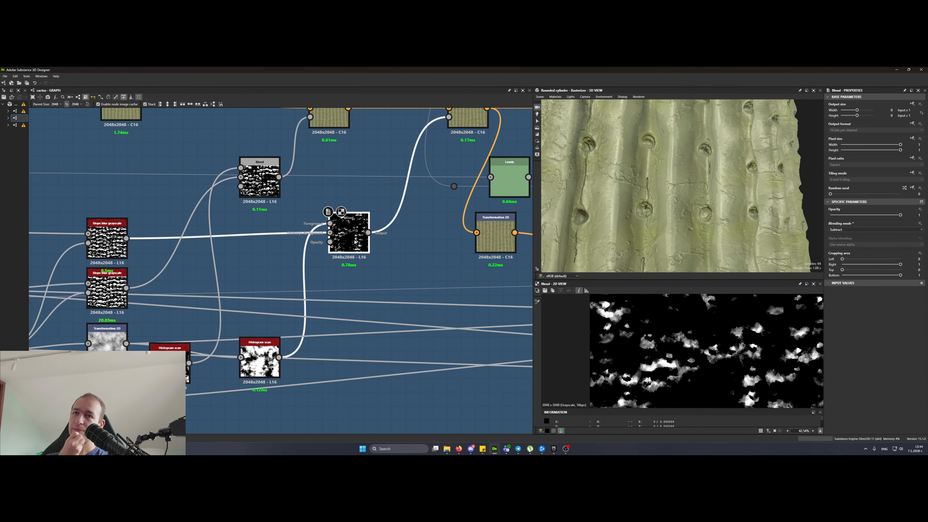
- Move the right Histogram scan node slightly up and inspect it along with the Transformation 2D nodes on Clouds 2
drag(260, 360, 274, 332)
middle_drag(274, 333, 385, 251)
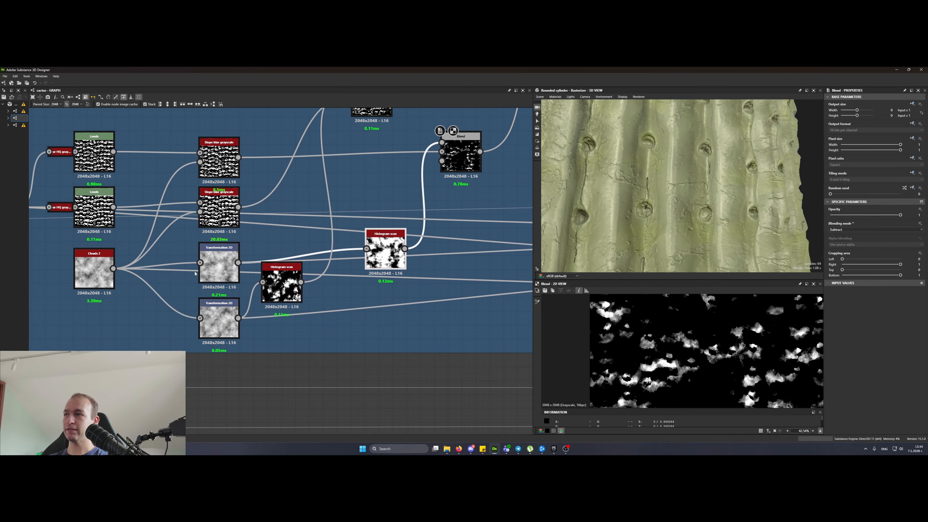
double_click(215, 266)
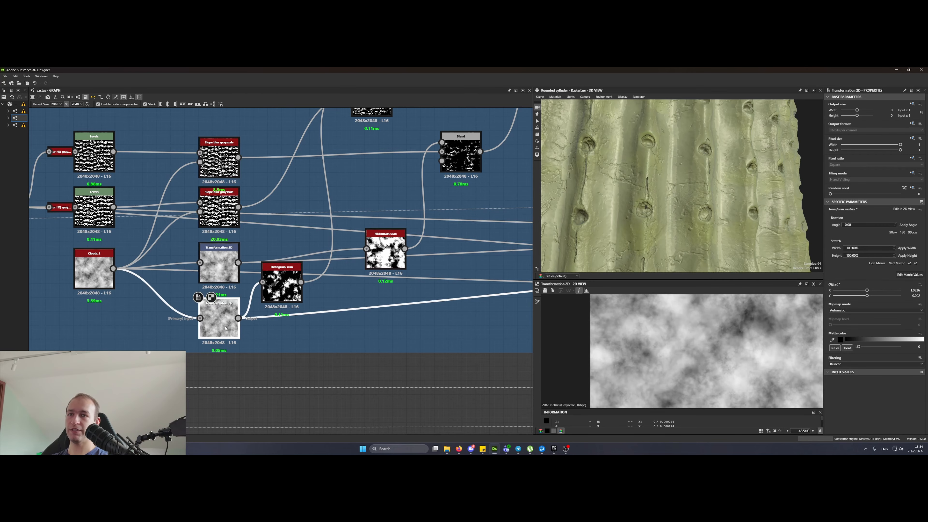
click(402, 257)
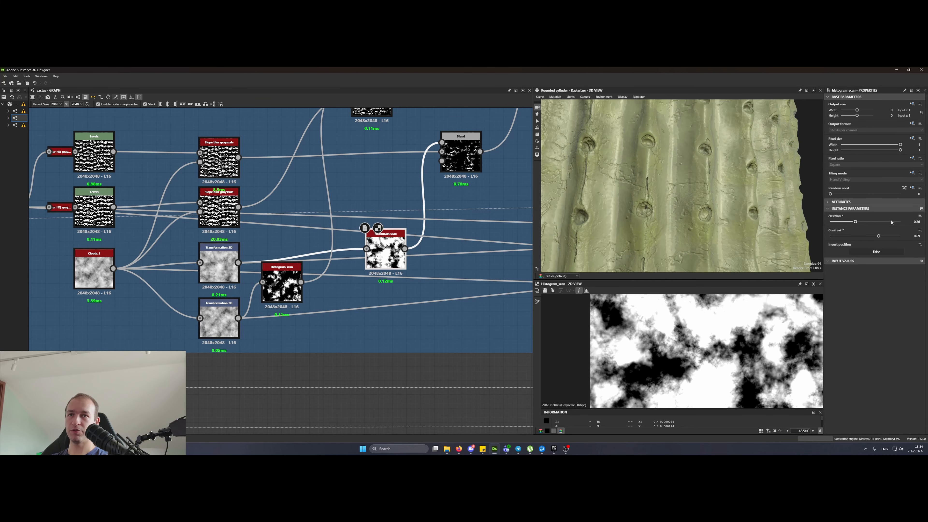
- Compare the lower Subtract Blend's mask with the result of the second colour Blend it controls
middle_drag(467, 167, 372, 286)
click(372, 286)
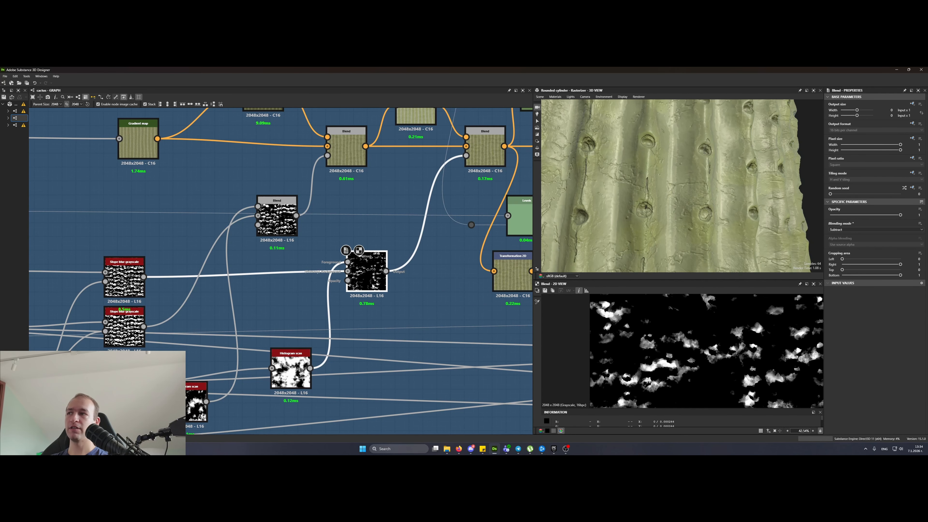
middle_drag(439, 288, 375, 331)
click(420, 197)
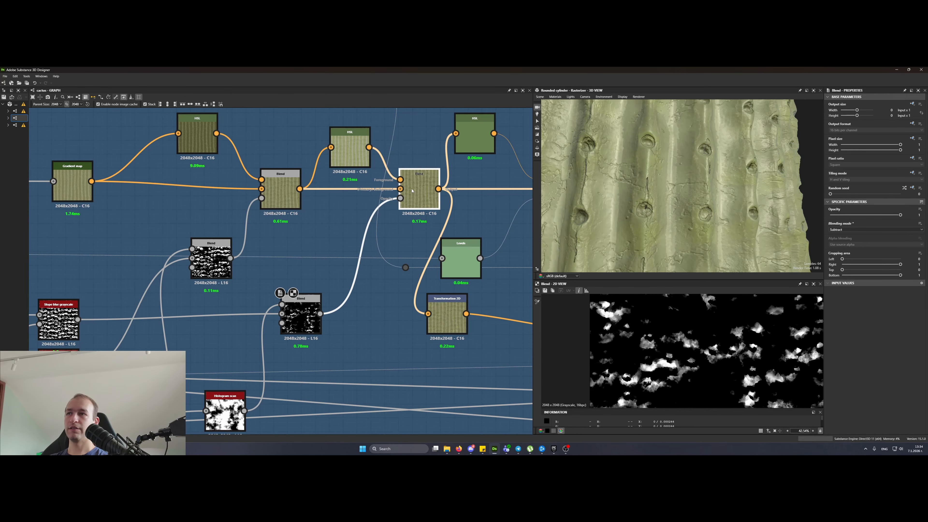
double_click(422, 198)
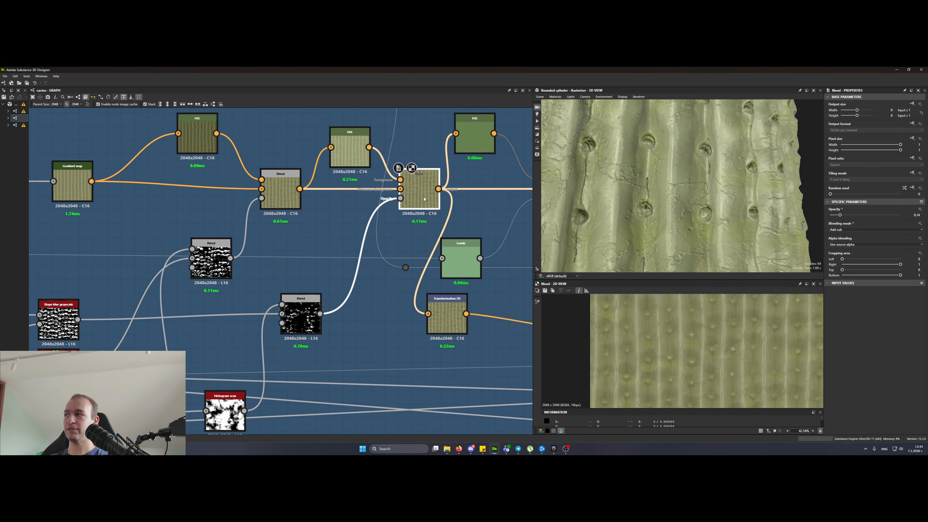
double_click(401, 198)
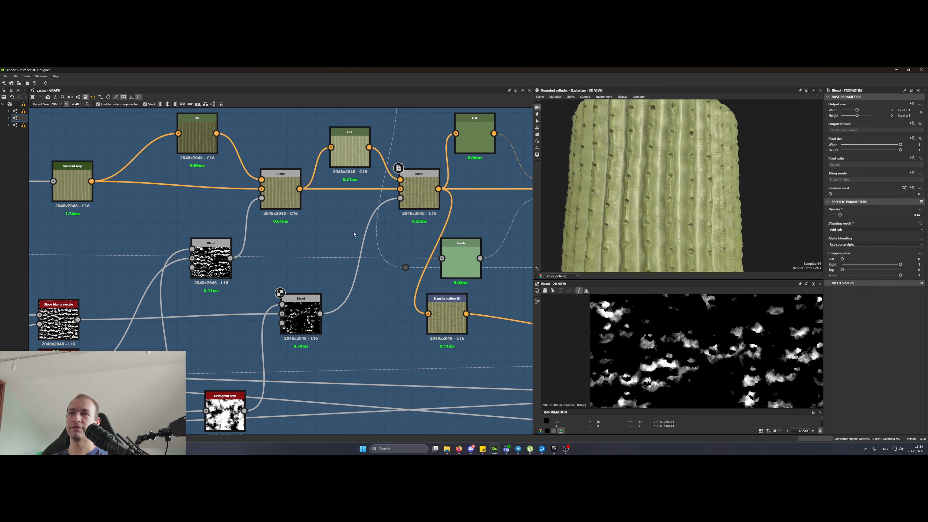
- Move the Transformation 2D node past the third colour Blend, feed it from that Blend and check the 3D cactus up close
middle_drag(322, 205, 187, 229)
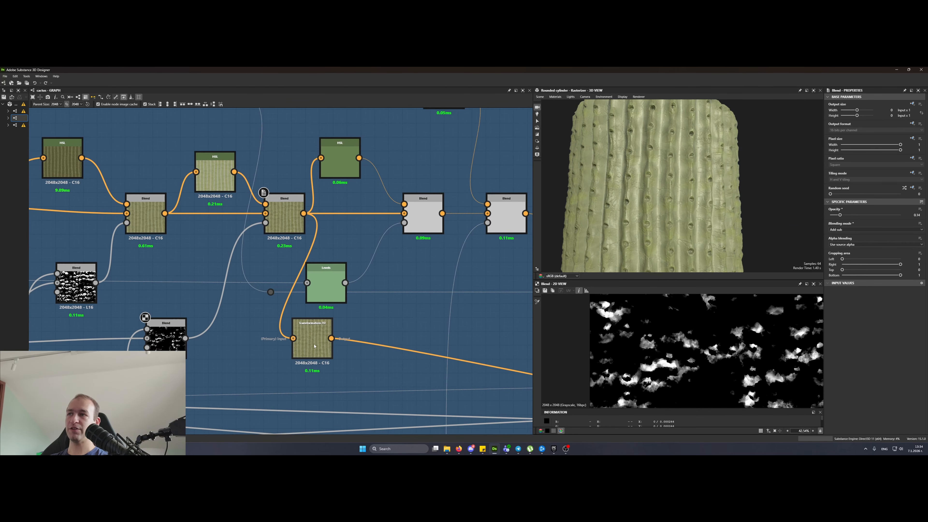
drag(314, 346, 448, 297)
scroll(437, 318, down, 4)
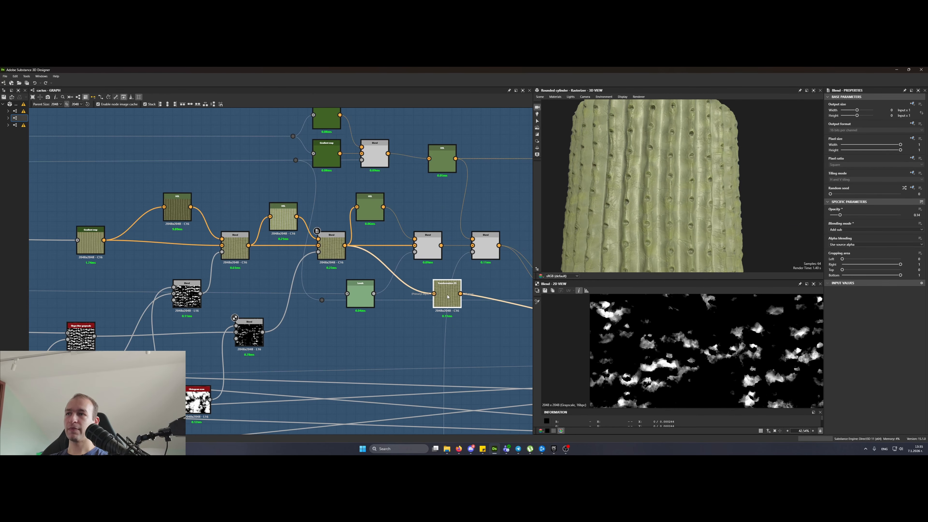
double_click(427, 247)
middle_drag(428, 246, 396, 245)
scroll(397, 245, up, 3)
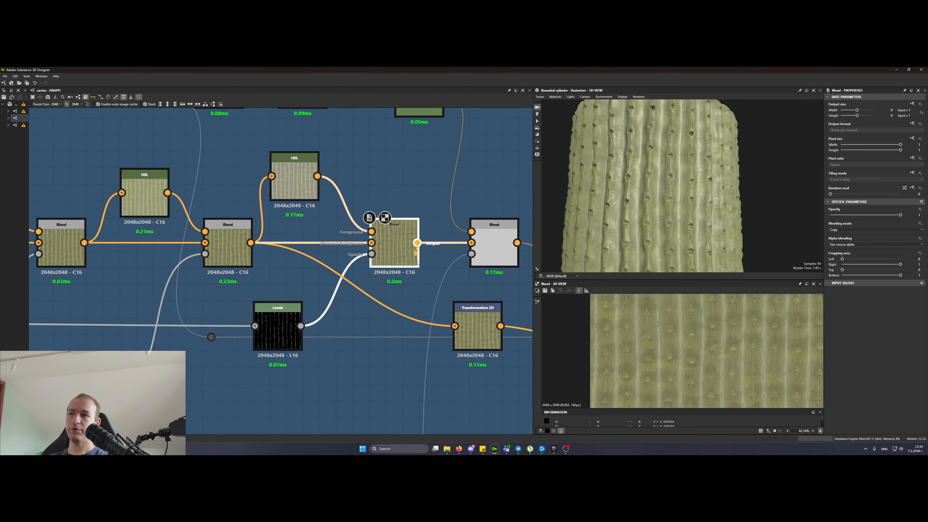
drag(418, 262, 454, 326)
scroll(639, 214, up, 5)
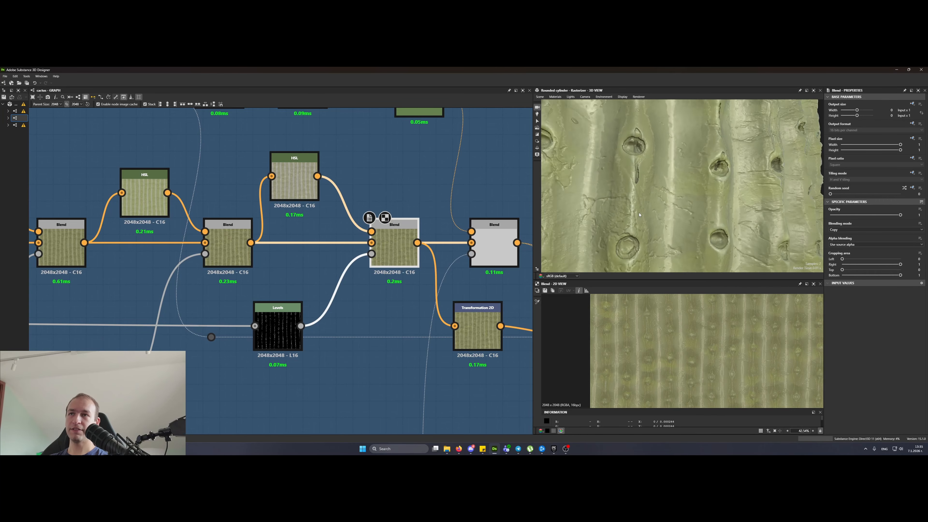
- Examine the Curvature smooth output and, close up, the Levels mask that it feeds to the third colour Blend
scroll(272, 294, down, 3)
middle_drag(60, 327, 338, 303)
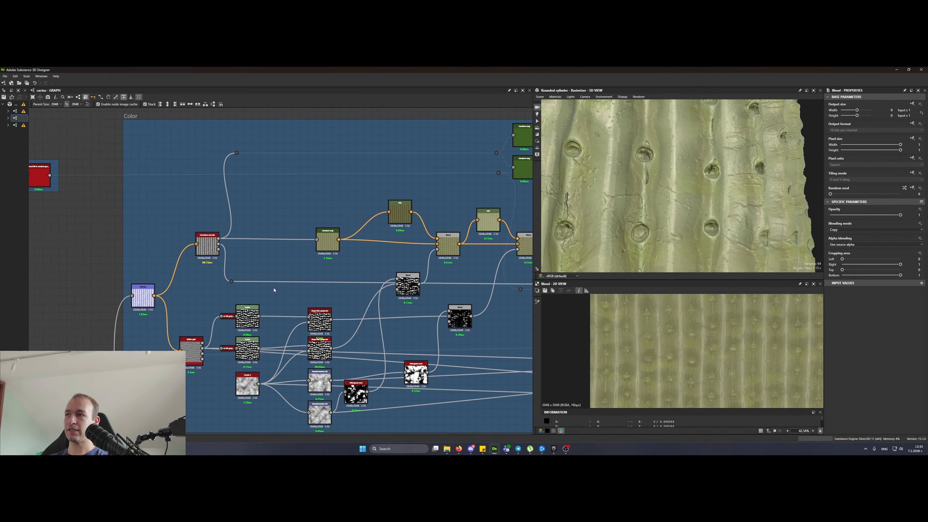
scroll(219, 250, up, 4)
double_click(194, 230)
scroll(400, 311, down, 6)
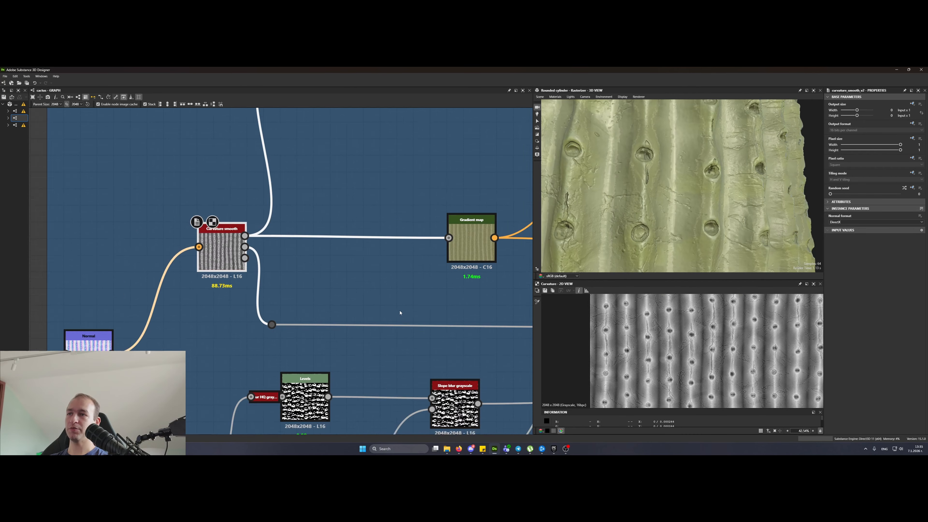
scroll(380, 287, up, 5)
double_click(380, 286)
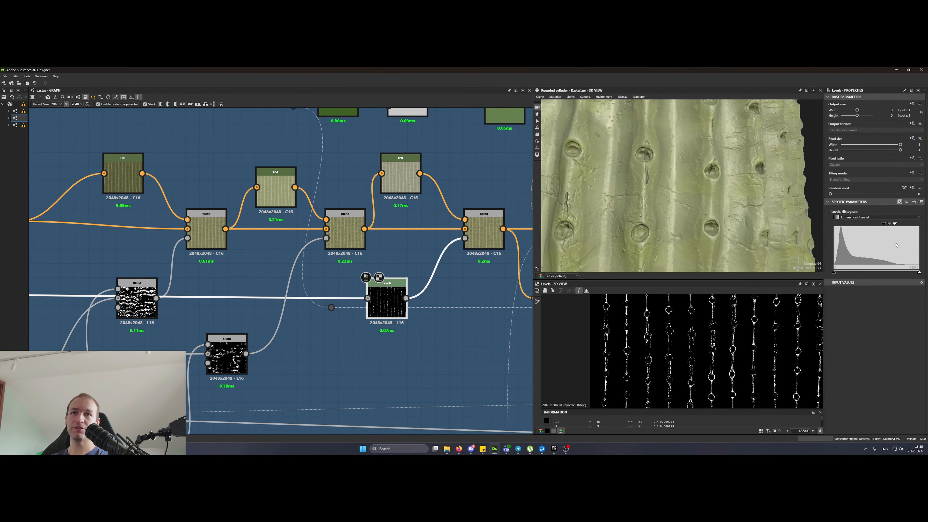
scroll(735, 380, up, 5)
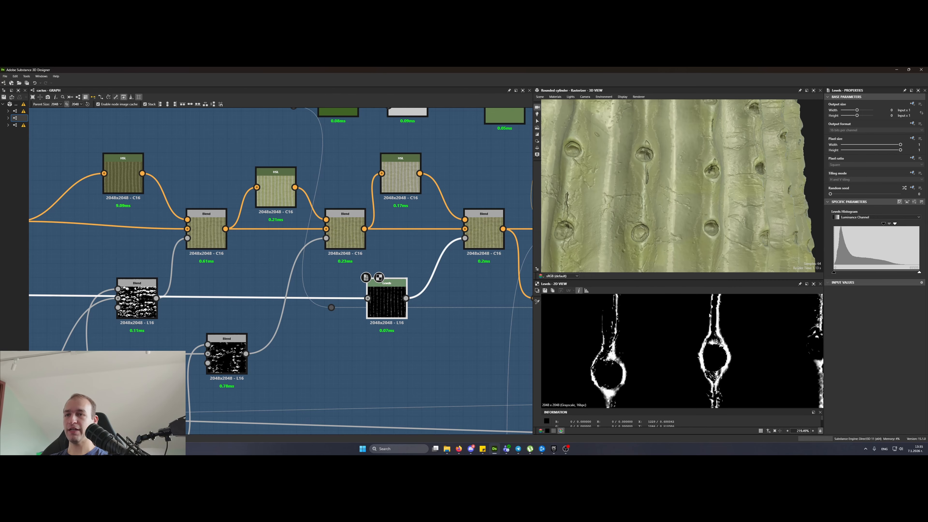
middle_drag(466, 334, 380, 344)
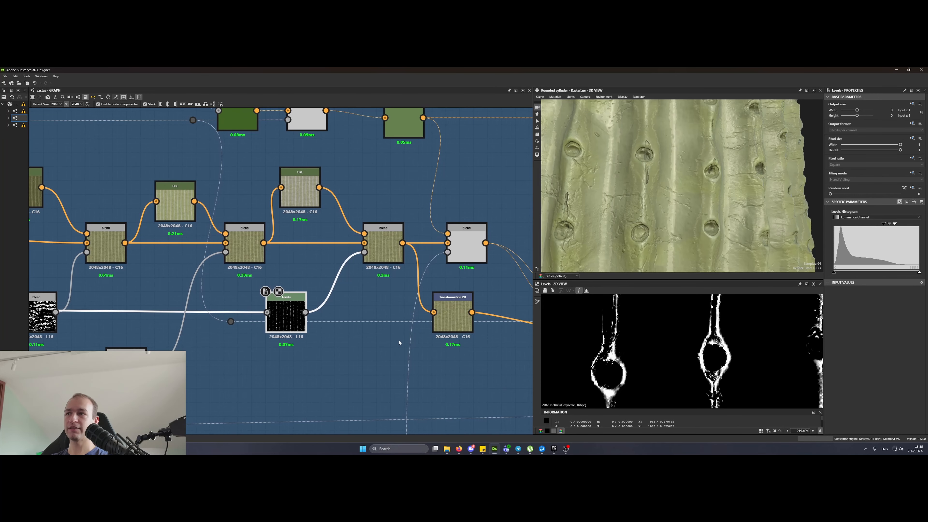
- Compare the third colour Blend with its HSL foreground input and move that HSL node closer to the Blend
double_click(382, 241)
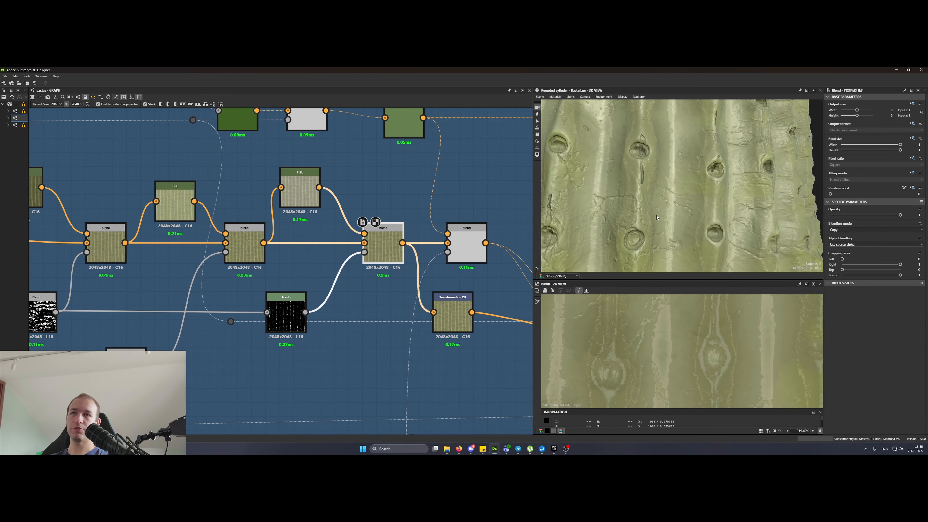
double_click(297, 198)
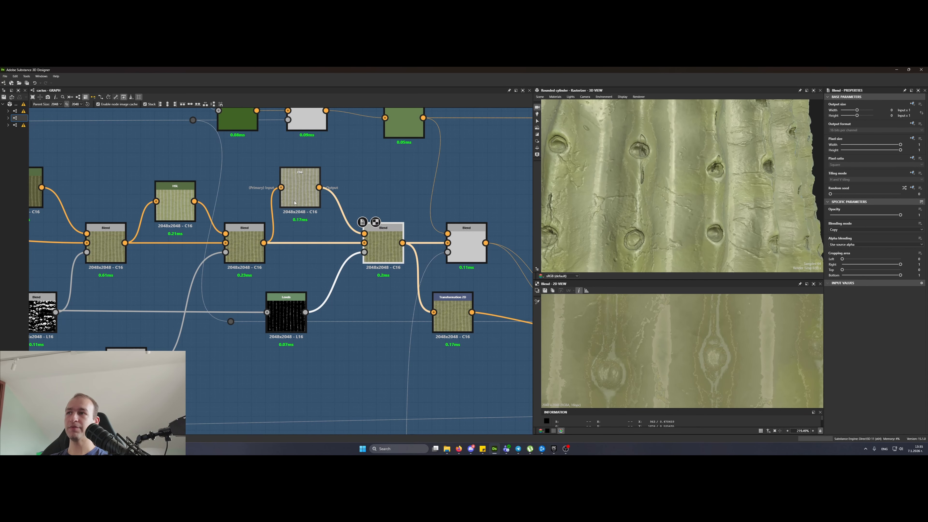
drag(296, 199, 317, 215)
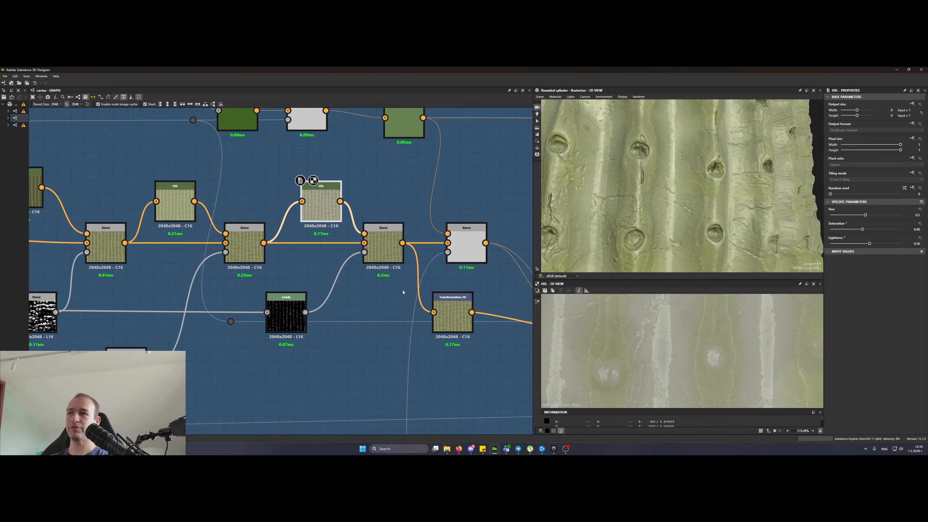
- Move the Transformation 2D node past the fourth colour Blend, feed it from that Blend and check the 3D cactus
middle_drag(403, 293, 354, 289)
double_click(418, 243)
scroll(380, 327, down, 3)
middle_drag(380, 327, 350, 333)
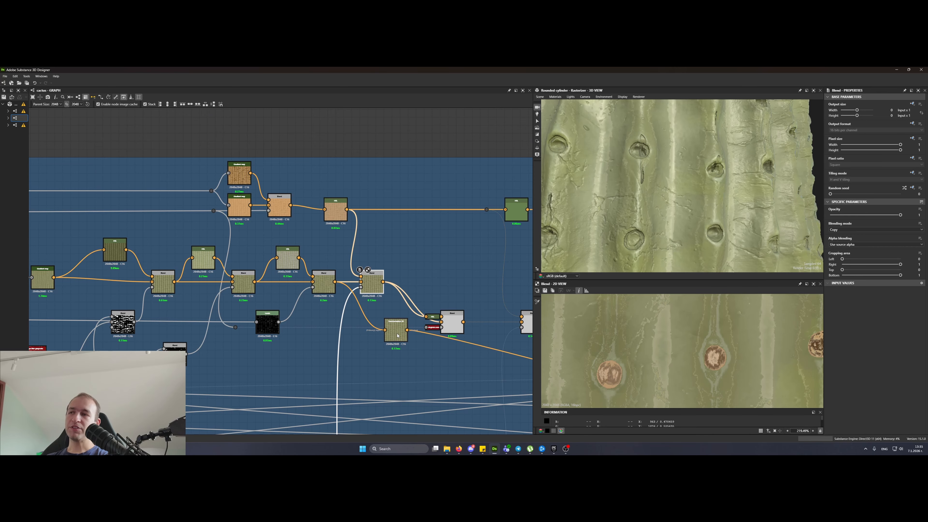
scroll(396, 305, up, 4)
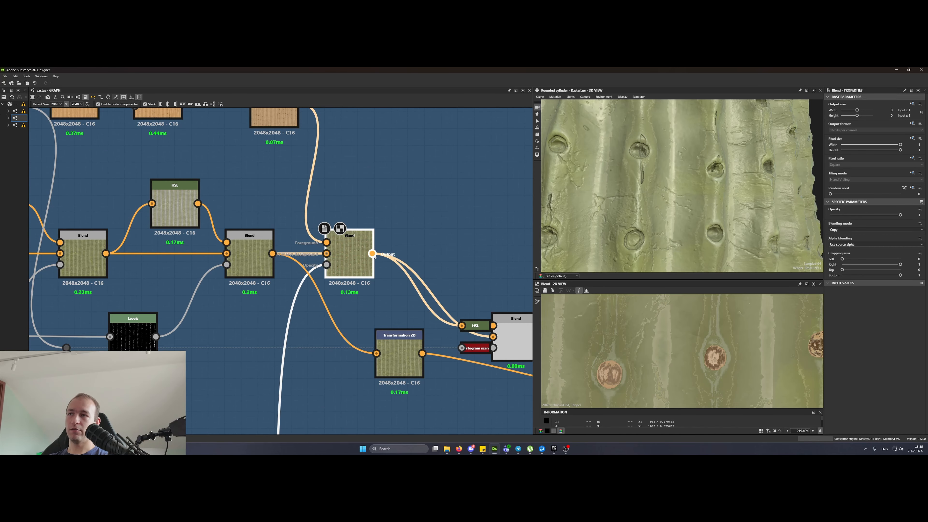
drag(372, 253, 386, 364)
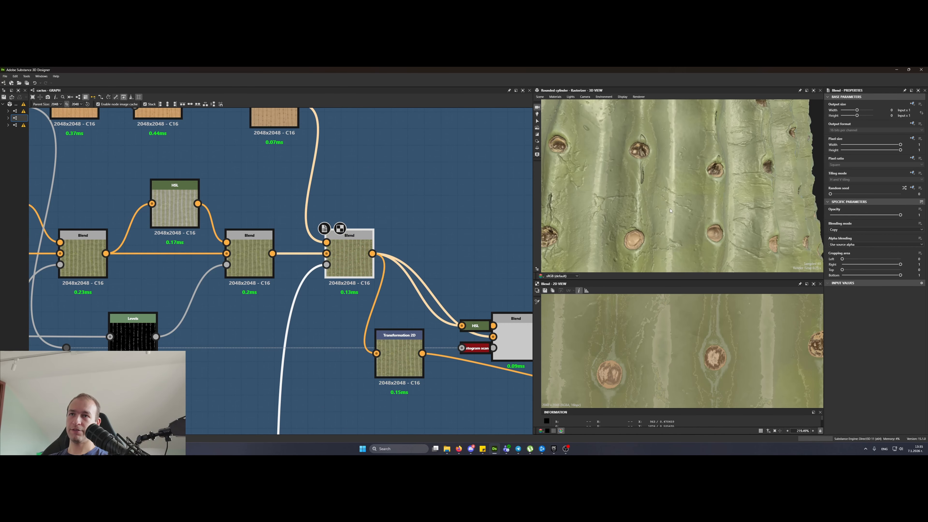
scroll(671, 211, down, 5)
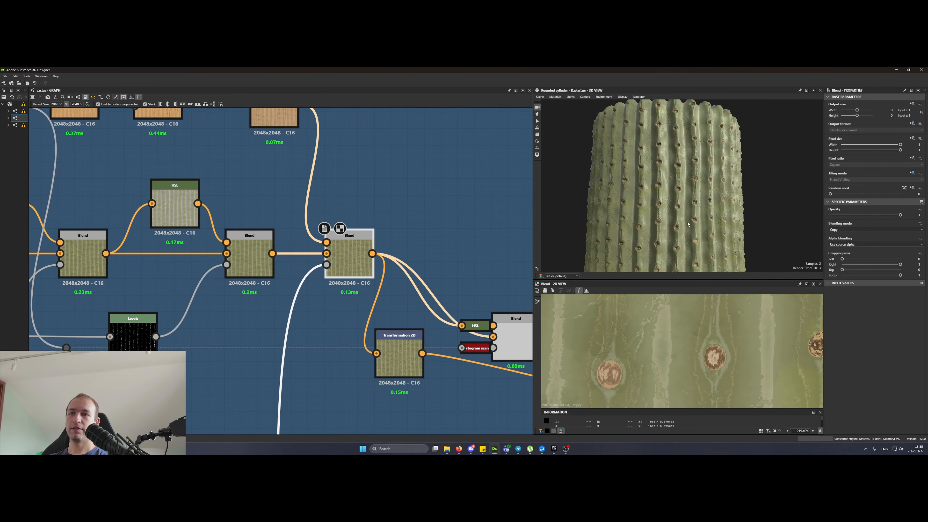
scroll(683, 223, up, 5)
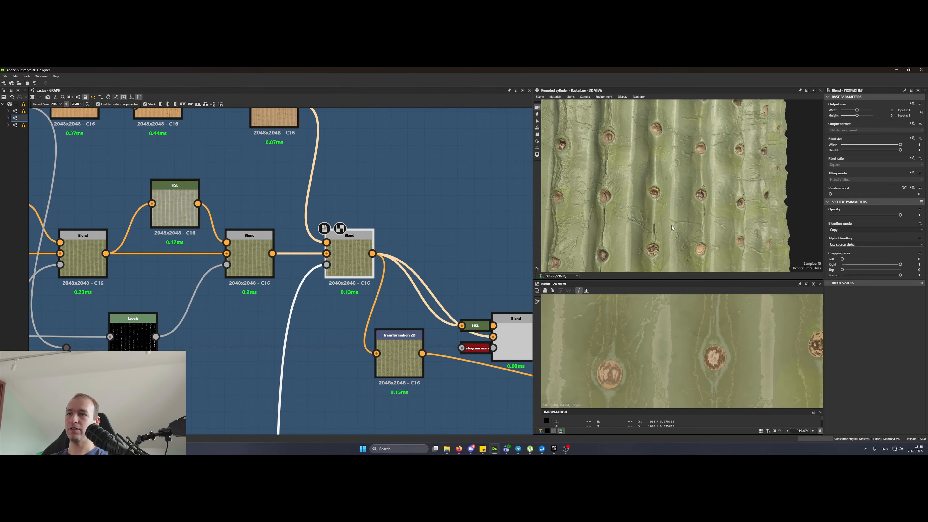
- Trace the fourth colour Blend's opacity mask back to the Threshold node in the Flower Mask frame and examine it
scroll(388, 359, down, 4)
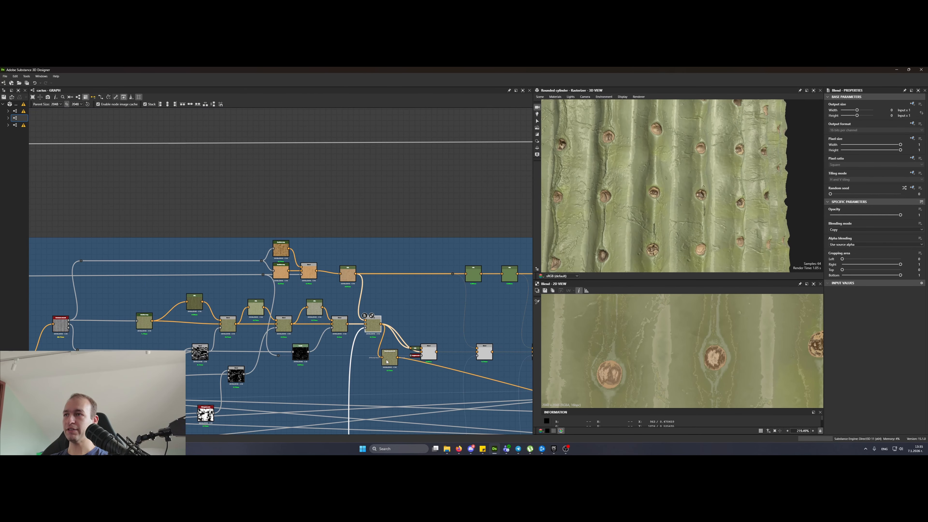
scroll(354, 348, up, 4)
double_click(399, 283)
scroll(400, 283, down, 5)
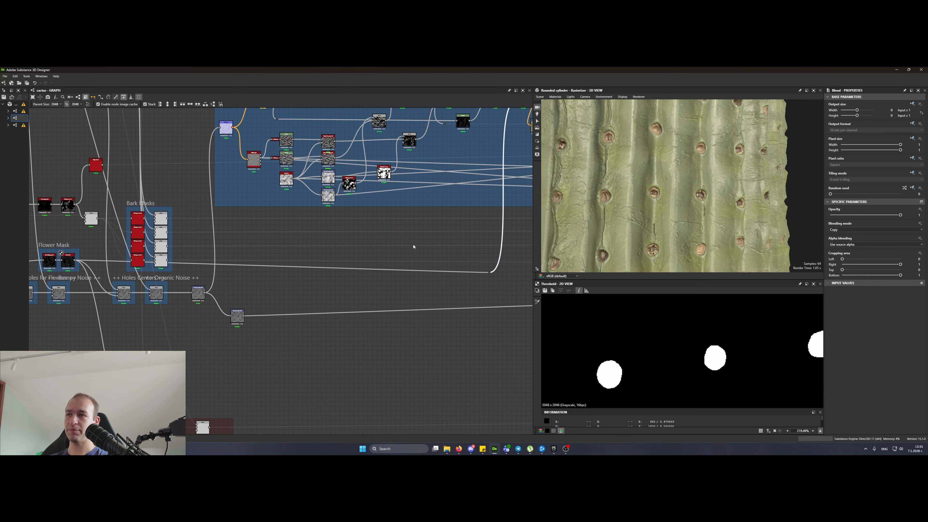
click(372, 270)
middle_drag(60, 243, 289, 244)
scroll(288, 244, up, 5)
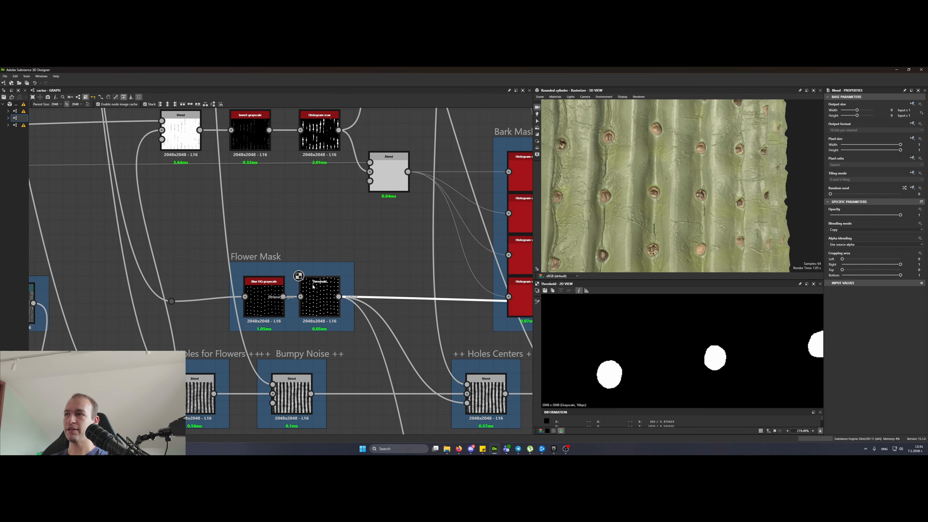
click(319, 295)
middle_drag(369, 292, 205, 199)
scroll(336, 300, down, 5)
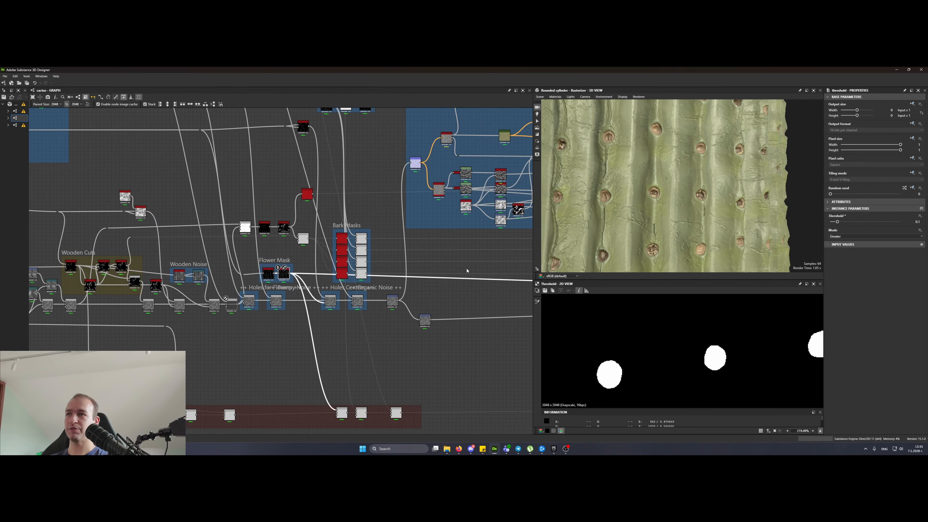
- View the fourth colour Blend's result and compare the two brown Gradient map nodes behind its foreground colour
middle_drag(466, 269, 177, 320)
middle_drag(440, 287, 403, 338)
scroll(325, 214, up, 5)
double_click(361, 277)
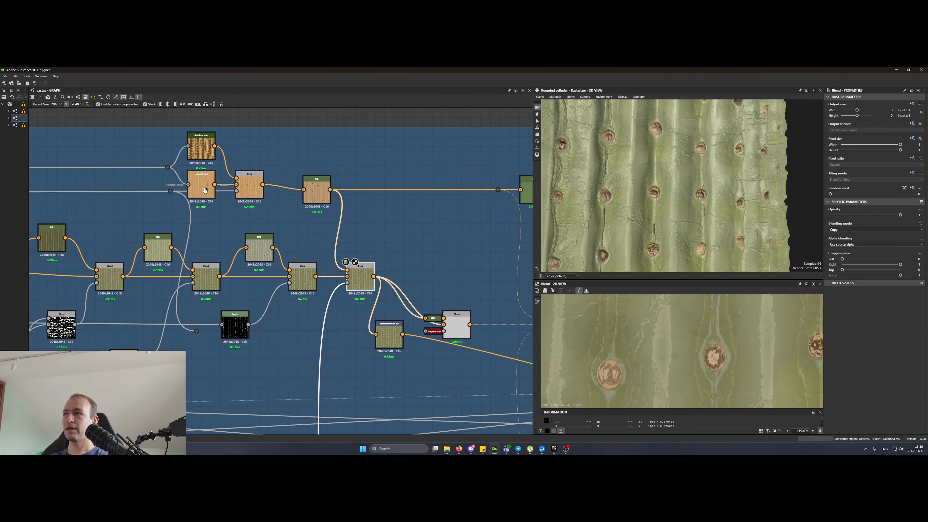
middle_drag(187, 170, 311, 219)
scroll(312, 195, up, 5)
double_click(348, 280)
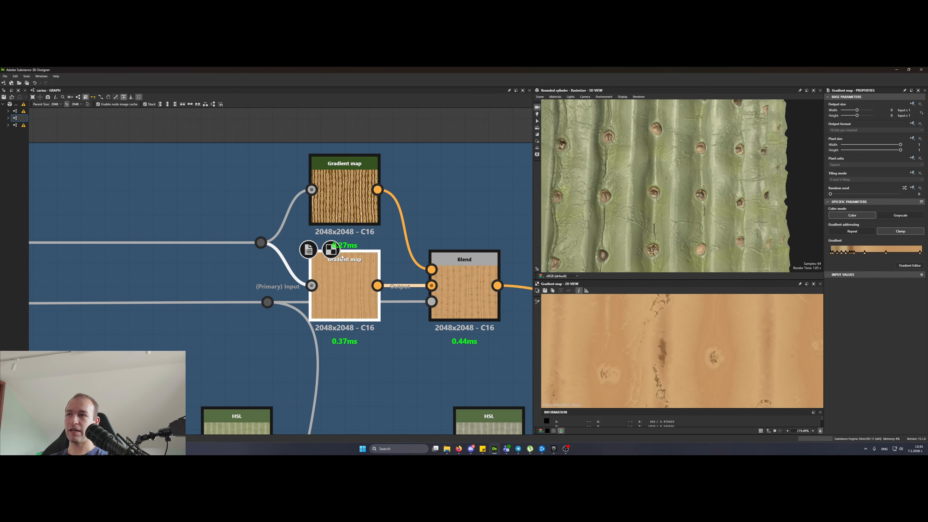
double_click(349, 193)
click(351, 278)
double_click(351, 279)
double_click(346, 195)
- Examine both Gradient map textures over a wider area in the 2D view
click(232, 242)
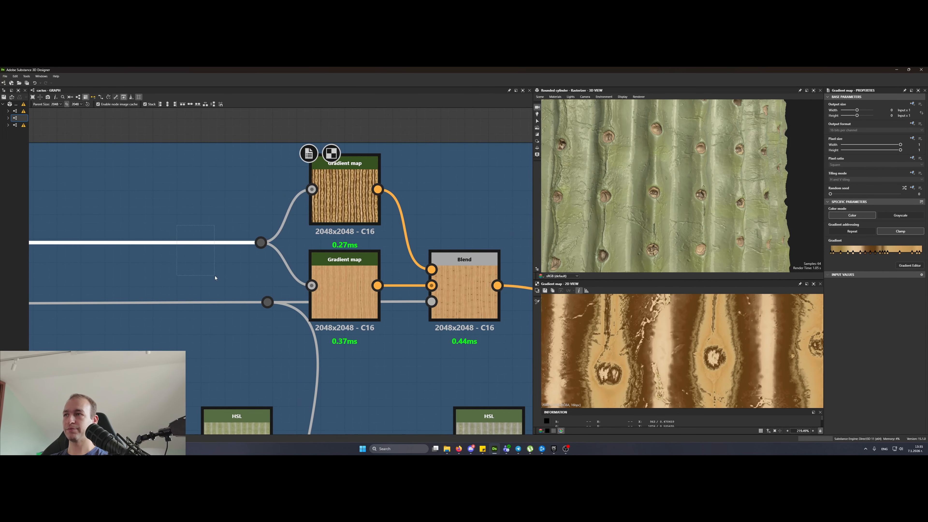
scroll(217, 277, down, 5)
middle_drag(69, 251, 187, 306)
scroll(337, 368, up, 5)
scroll(354, 276, down, 6)
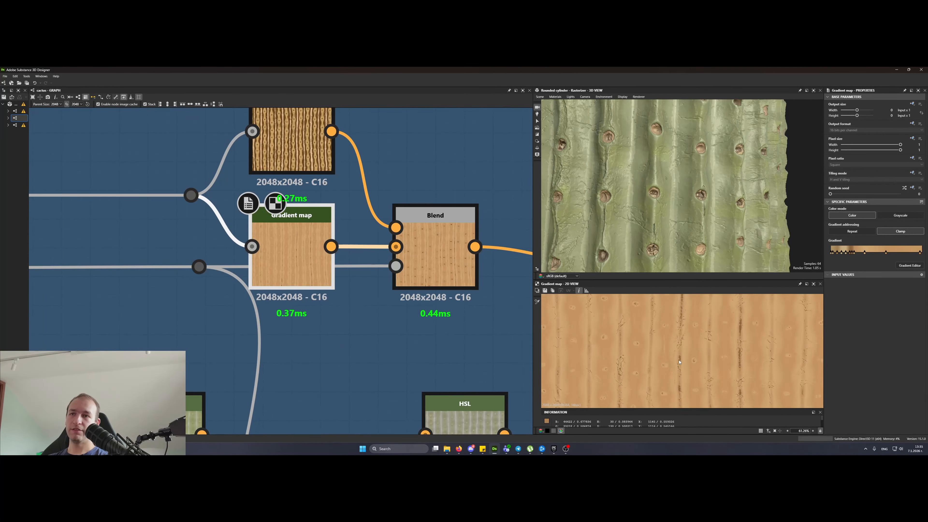
scroll(679, 362, down, 5)
scroll(644, 350, up, 5)
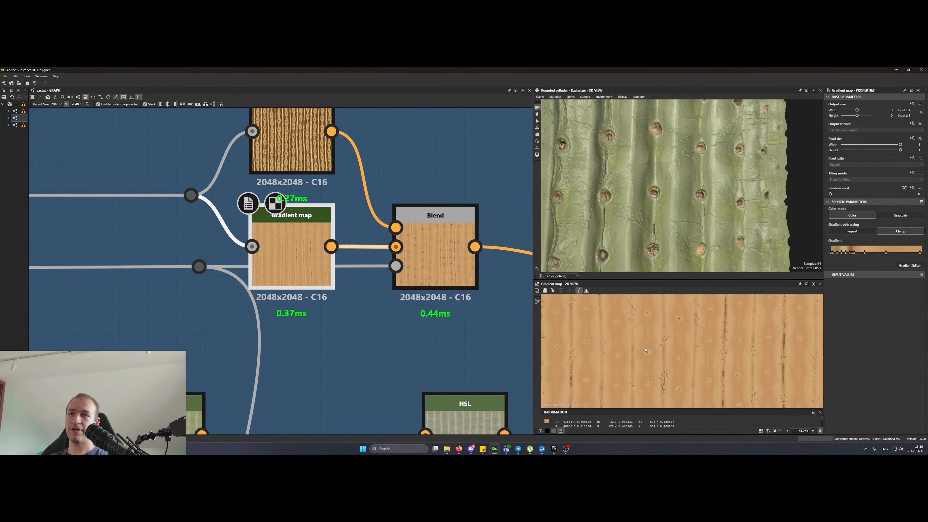
double_click(309, 153)
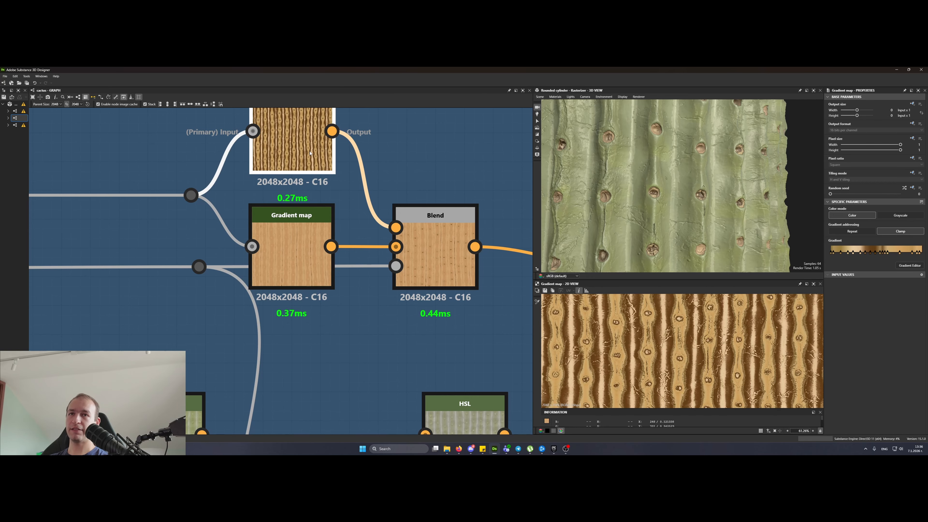
- Inspect the random grayscale mask driving the brown Blend's opacity and check the spots on the 3D cactus
double_click(408, 266)
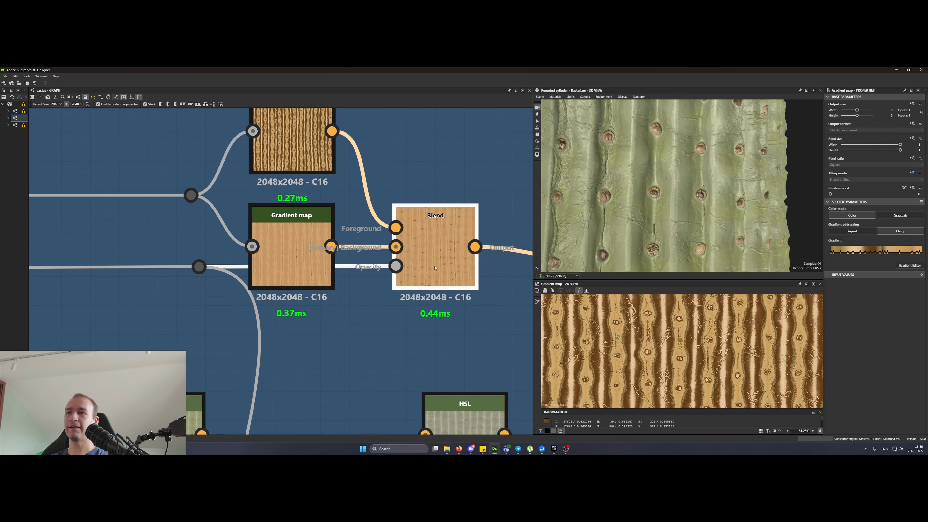
double_click(397, 265)
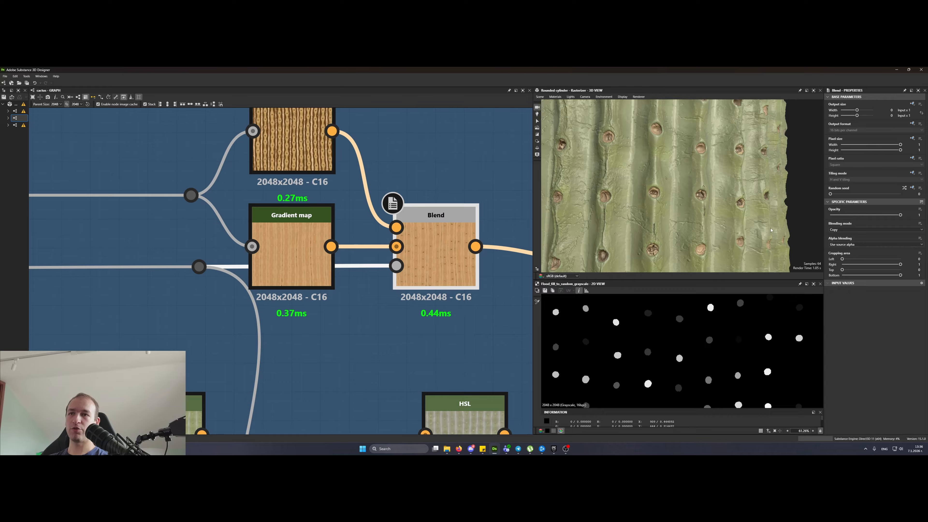
scroll(655, 244, down, 5)
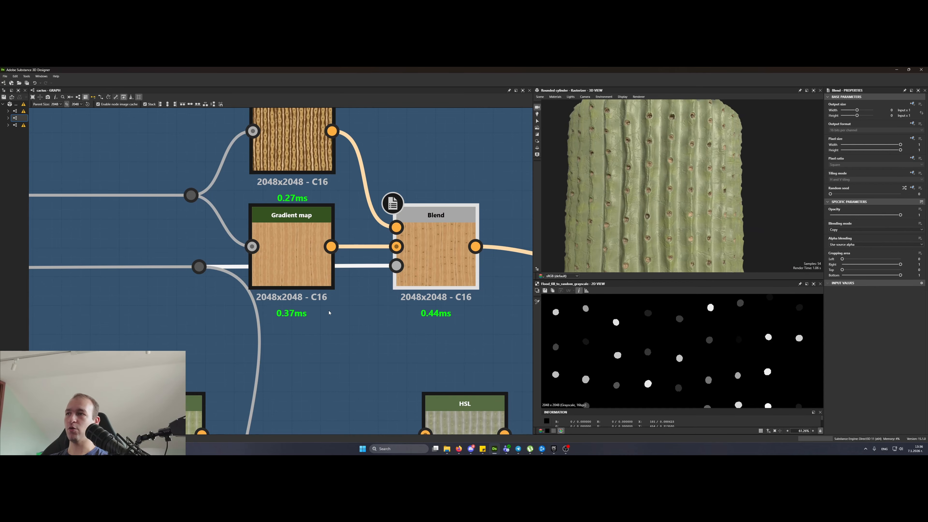
- Trace the brown Blend's mask upstream to the Flowers Random IDs frame and preview its Histogram scan
click(129, 310)
scroll(360, 269, down, 6)
middle_drag(190, 266, 385, 253)
scroll(326, 264, down, 1)
middle_drag(153, 285, 511, 265)
scroll(474, 267, down, 3)
scroll(400, 256, up, 10)
double_click(402, 269)
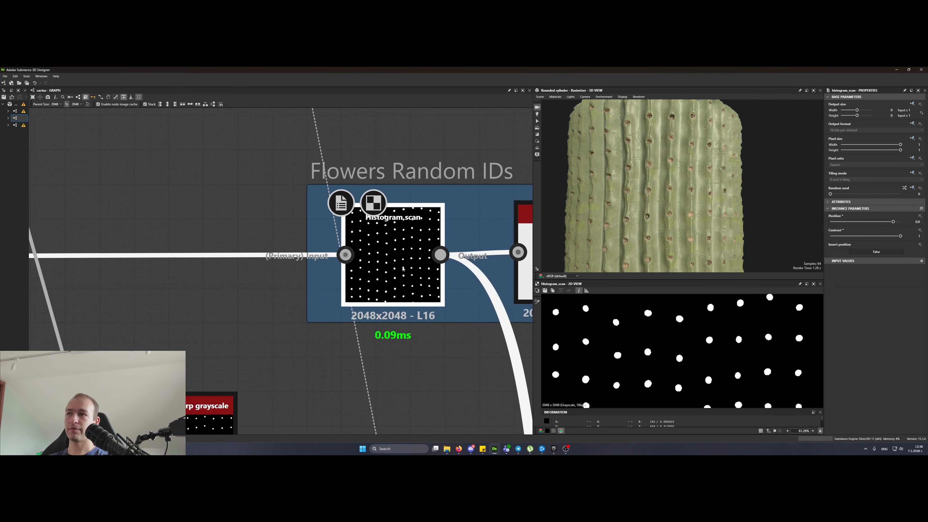
- Follow the Histogram scan's input back to the second Directional warp node and inspect its output
scroll(358, 259, down, 10)
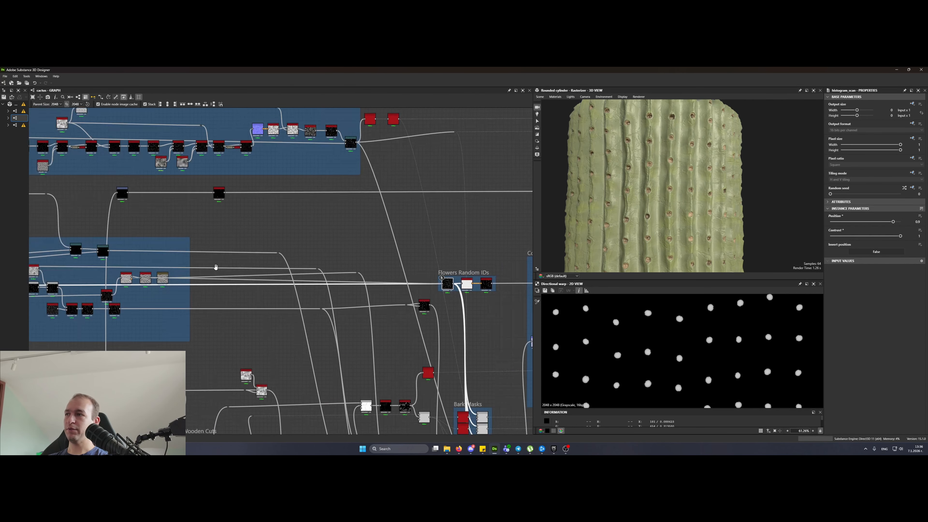
drag(272, 302, 468, 305)
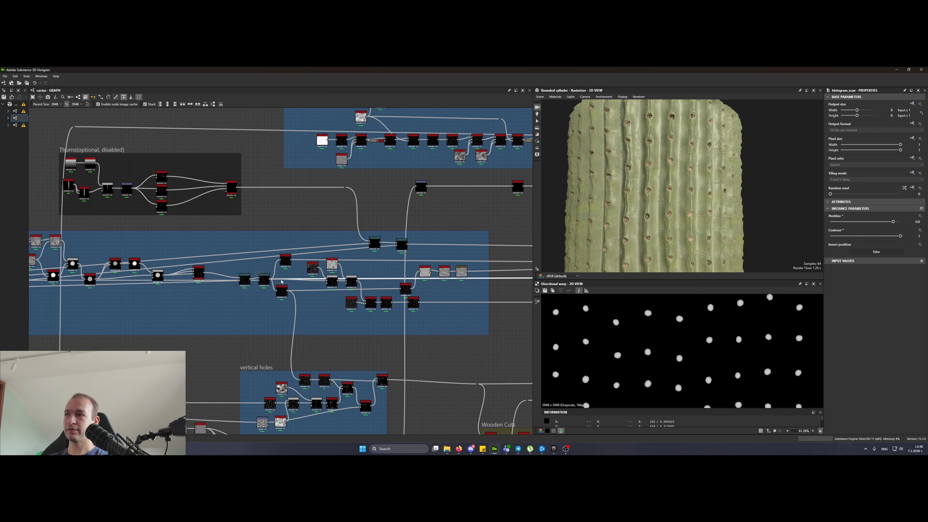
scroll(281, 281, up, 5)
click(266, 299)
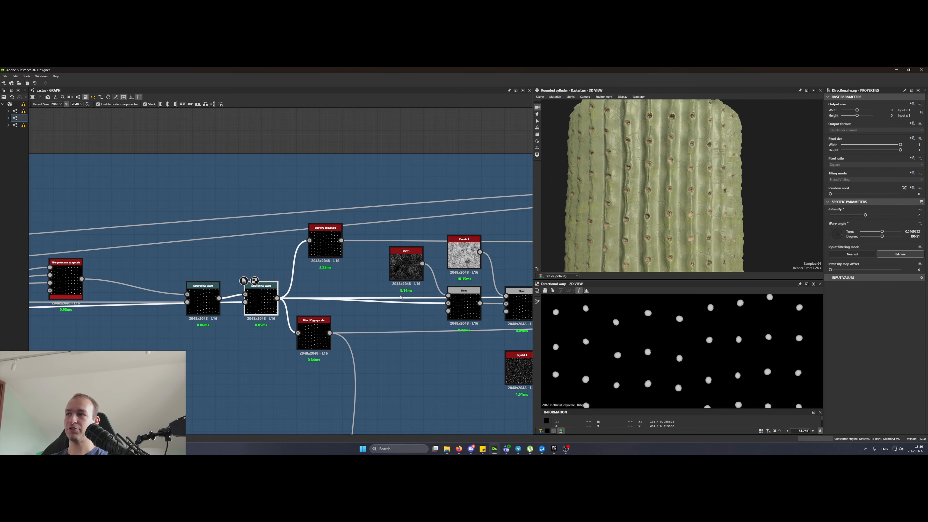
- Preview the Histogram scan, Flood fill and Flood fill to random grayscale nodes of Flowers Random IDs in sequence
scroll(401, 298, down, 8)
middle_drag(411, 244, 175, 242)
middle_drag(468, 239, 259, 239)
scroll(292, 230, up, 8)
click(274, 243)
double_click(274, 244)
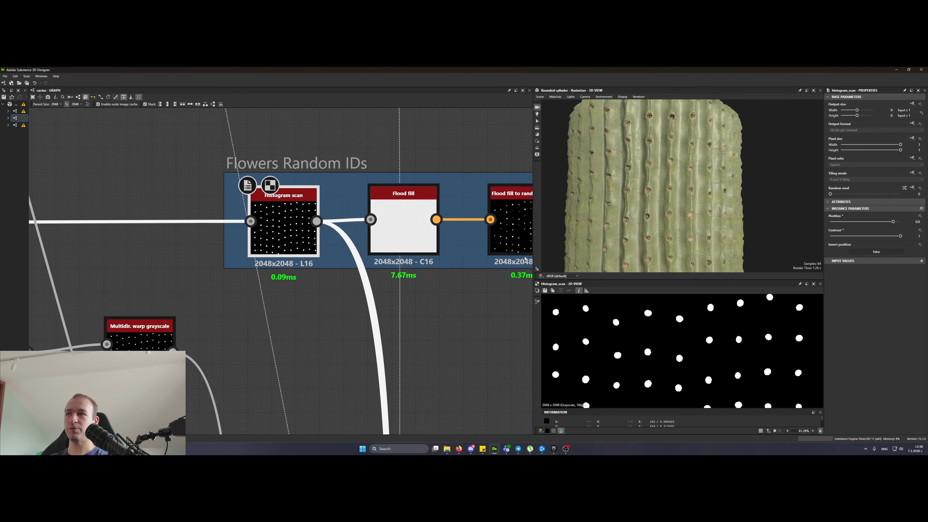
double_click(403, 225)
middle_drag(518, 216, 371, 233)
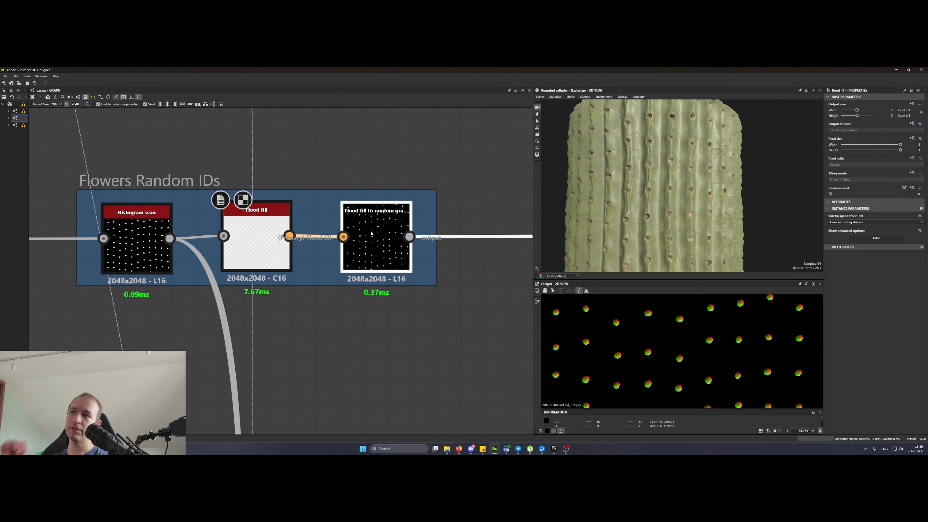
double_click(371, 233)
middle_drag(386, 317, 333, 321)
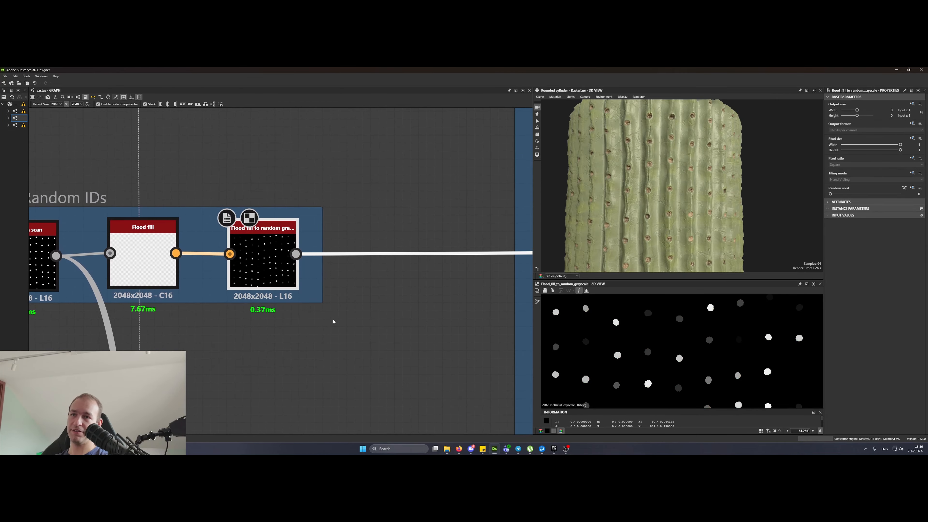
- Return to the brown Blend and compare its result with the upper Gradient map feeding its foreground
middle_drag(394, 316, 250, 319)
scroll(356, 343, down, 6)
middle_drag(439, 337, 174, 320)
middle_drag(515, 329, 270, 307)
scroll(297, 285, up, 5)
click(296, 256)
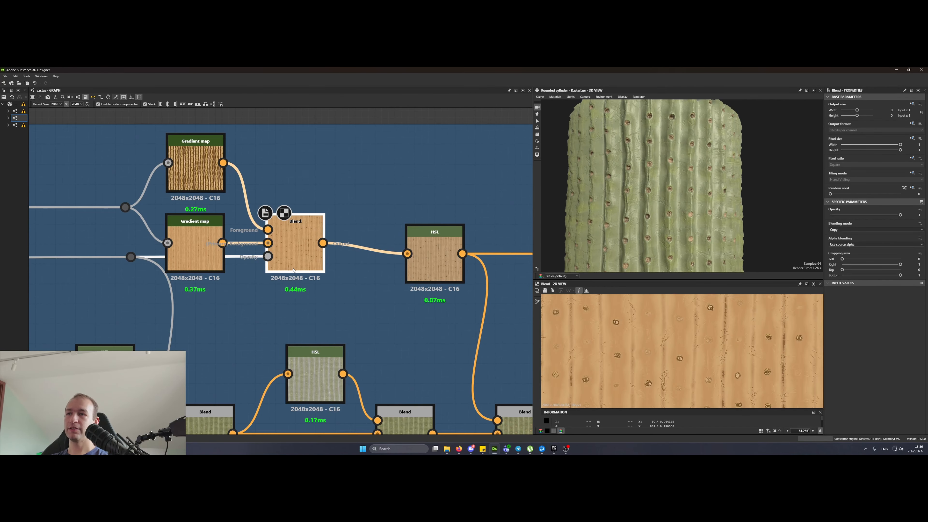
click(196, 176)
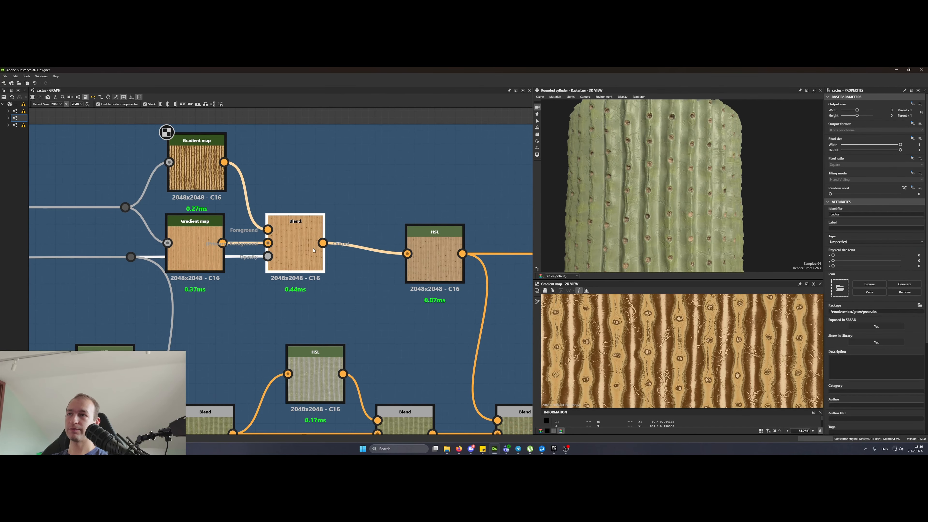
click(295, 252)
- Preview the HSL node after the brown Blend, align it with that Blend and view the fourth colour Blend it feeds
click(437, 255)
drag(440, 256, 424, 258)
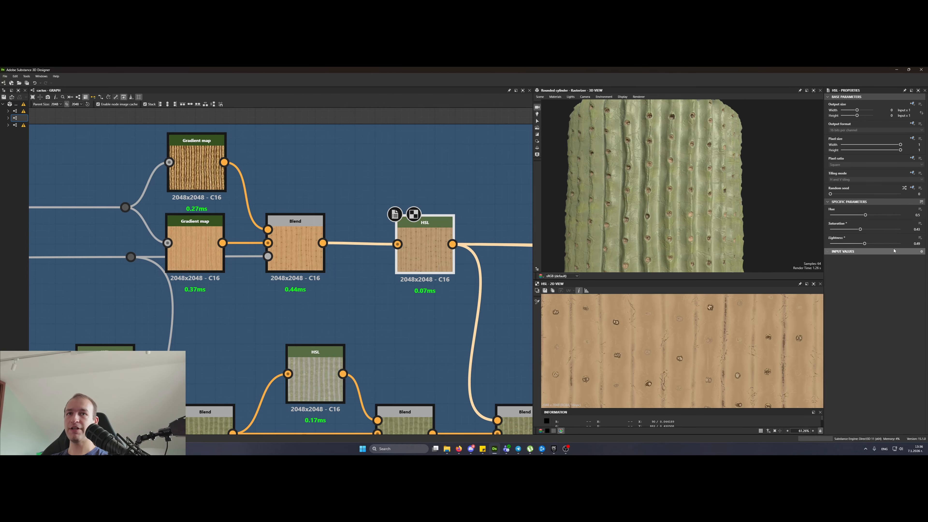
middle_drag(511, 351, 325, 276)
click(331, 349)
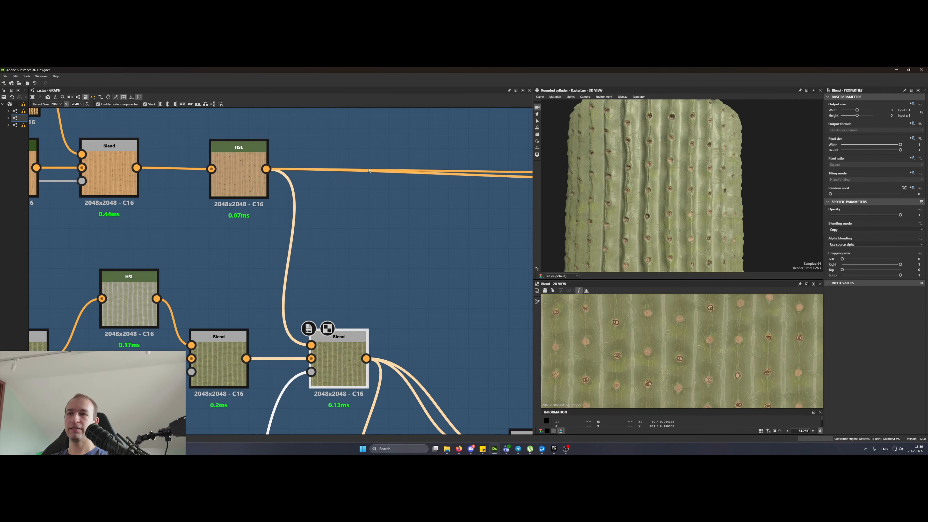
- Move the Transformation 2D node past the Blend with docked HSL and Histogram scan, feed it from that Blend and check the cactus up close
scroll(310, 277, down, 5)
scroll(382, 333, up, 5)
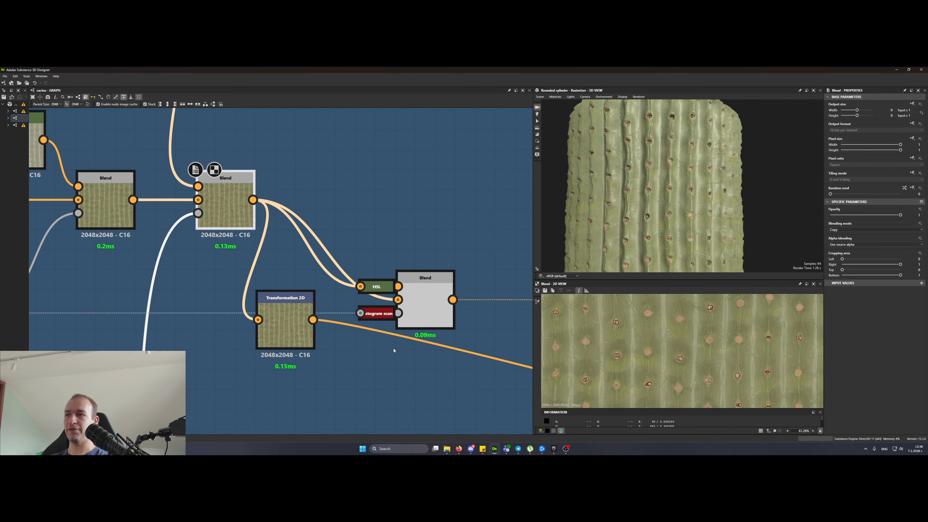
double_click(423, 313)
drag(296, 342, 416, 402)
middle_drag(417, 402, 297, 336)
drag(297, 336, 377, 335)
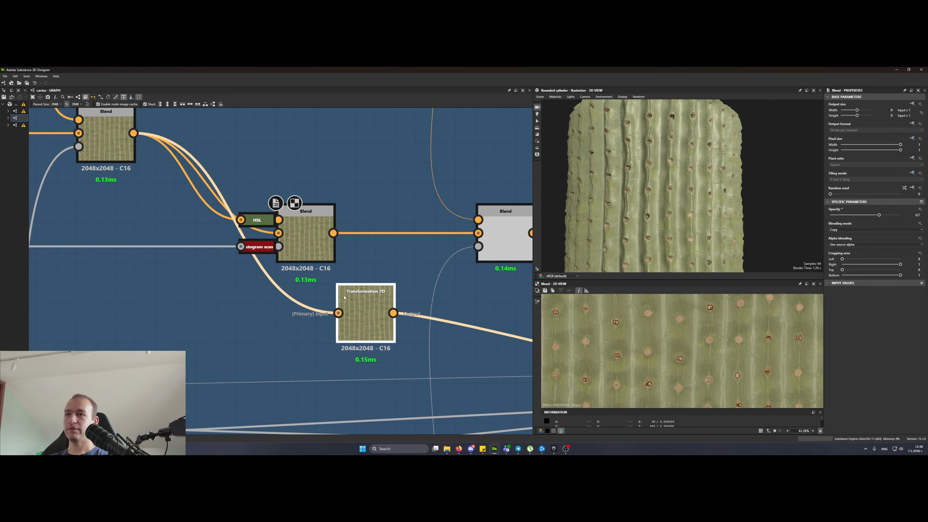
drag(333, 233, 339, 313)
scroll(643, 240, up, 5)
scroll(643, 239, up, 3)
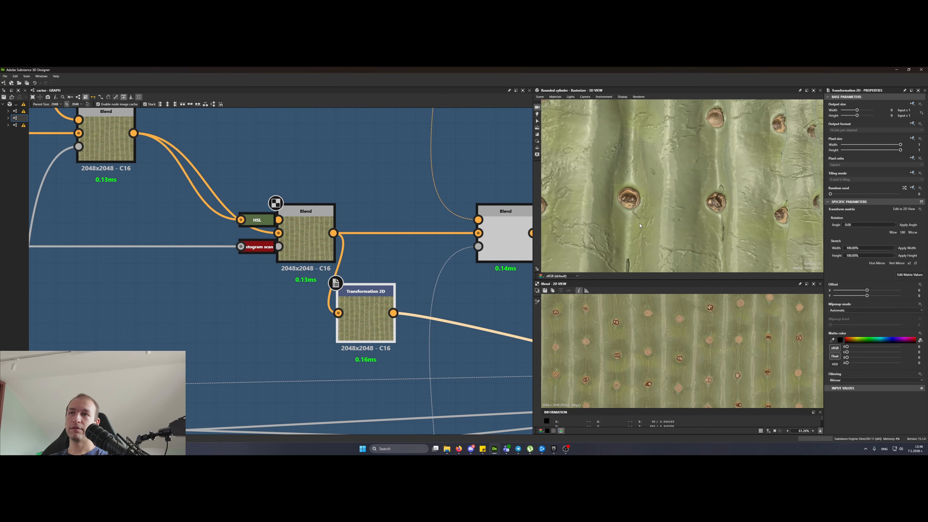
- Reconnect the Transformation 2D to the Blend with docked nodes and preview that Blend's HSL and Histogram scan nodes
key(ctrl+z)
drag(334, 233, 351, 313)
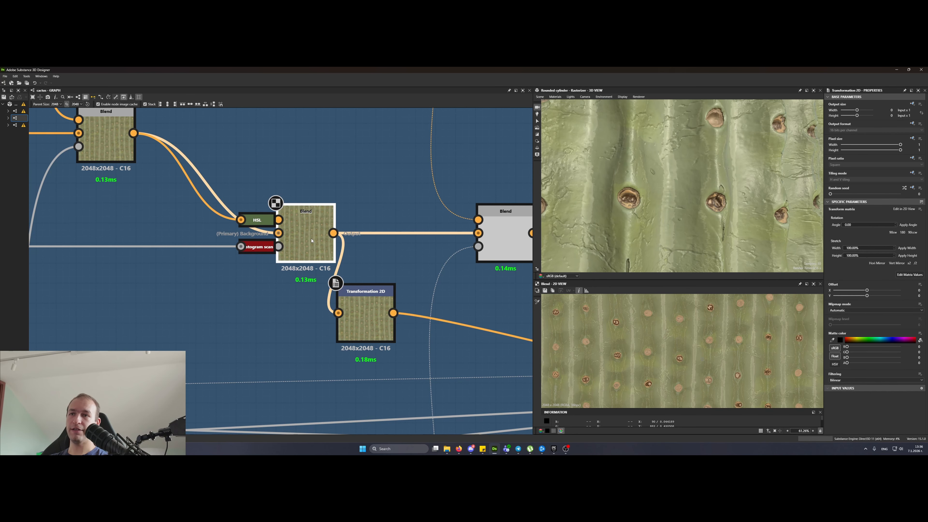
click(257, 219)
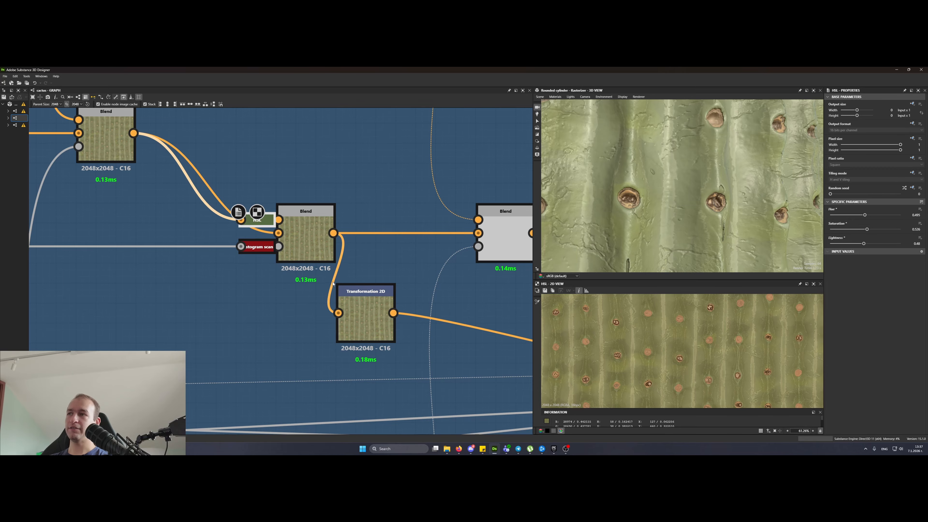
click(258, 247)
middle_drag(167, 265, 420, 292)
scroll(421, 292, down, 3)
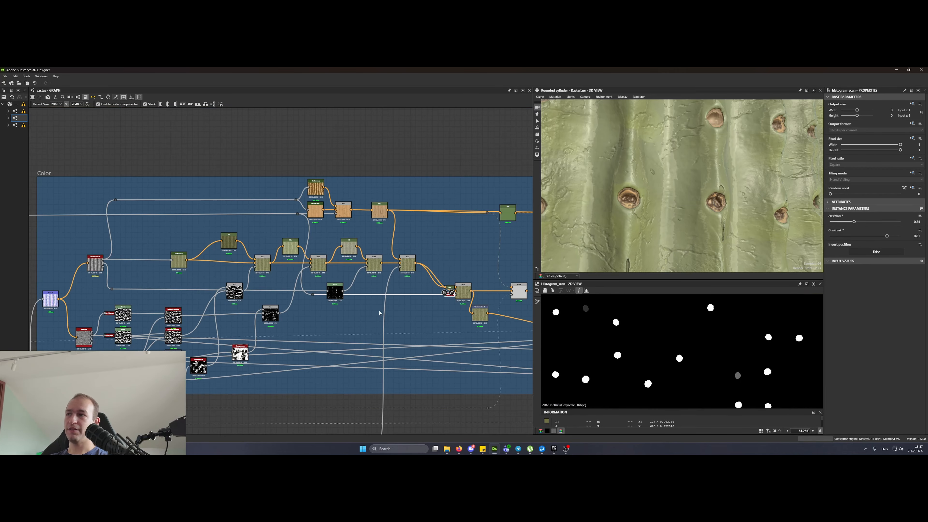
- Trace the Histogram scan's input back to Flowers Random IDs, preview its Flood fill to random grayscale node and return to the Blend
scroll(315, 304, up, 5)
middle_drag(220, 131, 352, 281)
click(354, 243)
scroll(355, 260, down, 6)
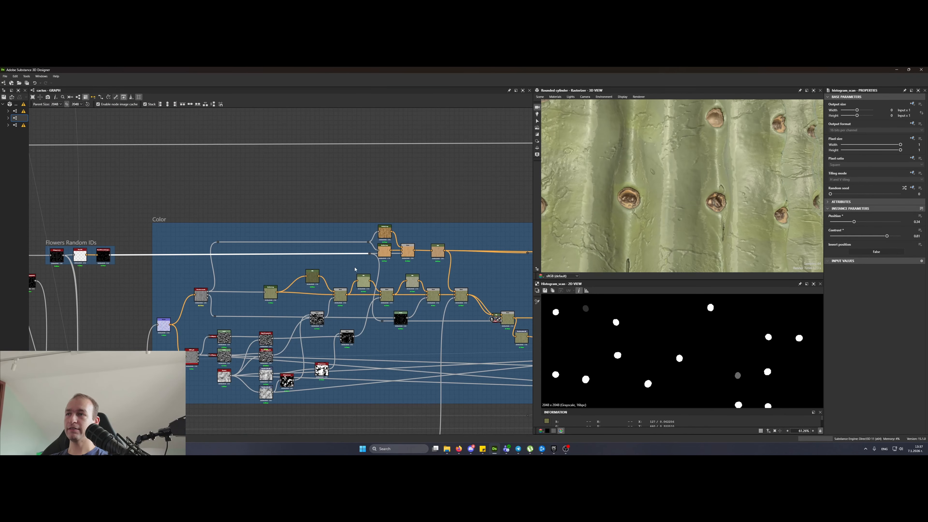
middle_drag(116, 270, 288, 257)
click(277, 243)
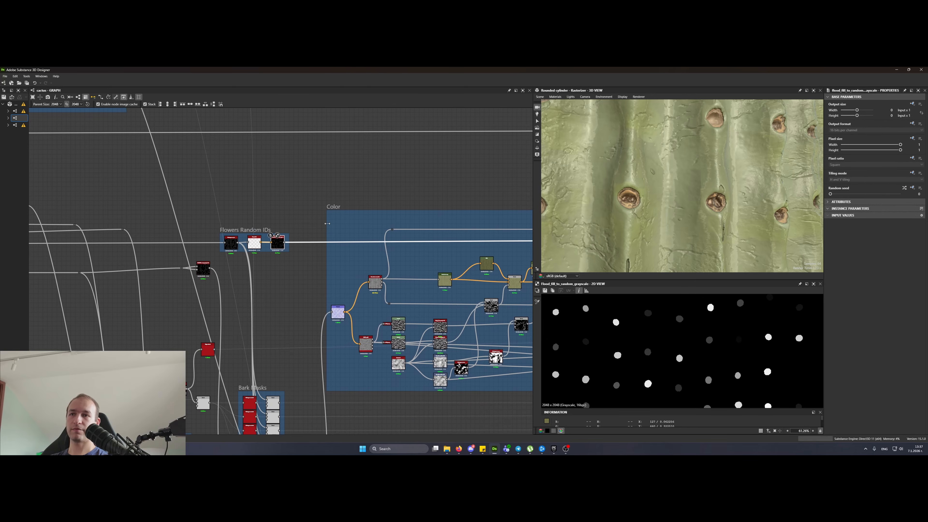
middle_drag(354, 269, 162, 268)
middle_drag(447, 304, 315, 296)
scroll(365, 307, up, 7)
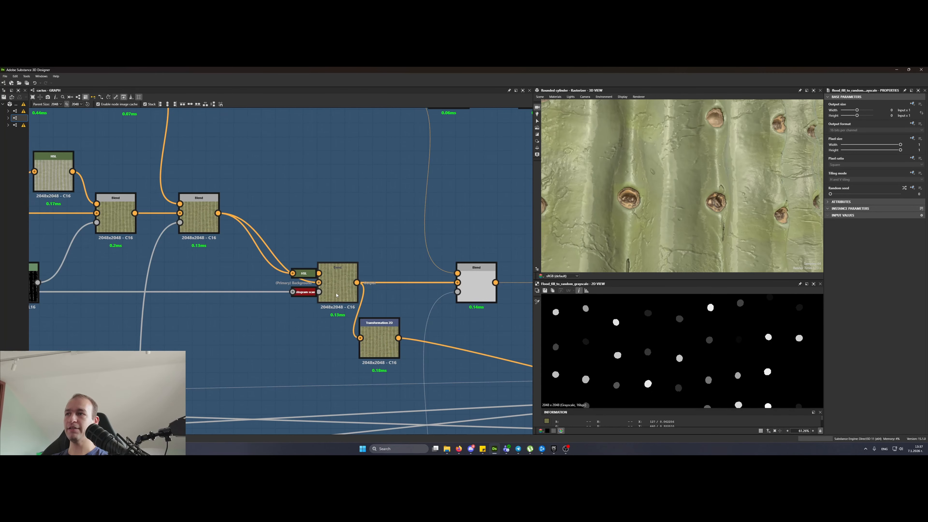
- Undock the Histogram scan mask, place it in front of the colour Blend it feeds and dock it again
click(282, 294)
key(d)
middle_drag(225, 355, 439, 368)
scroll(439, 368, down, 5)
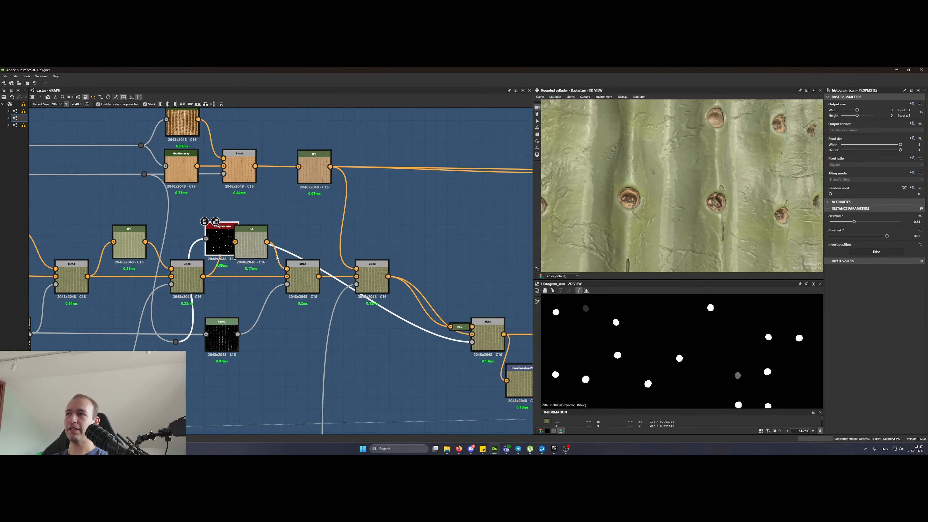
drag(223, 244, 421, 363)
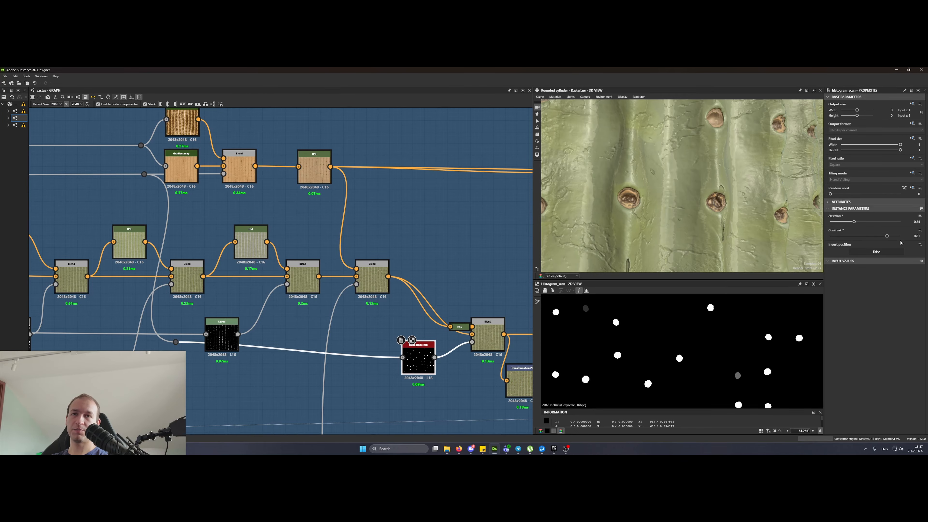
middle_drag(421, 317, 278, 290)
scroll(283, 339, up, 4)
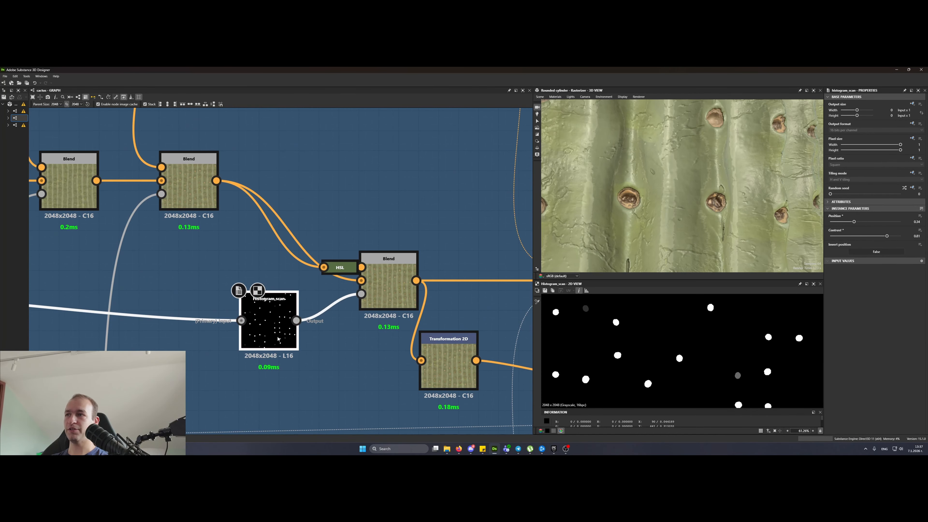
key(d)
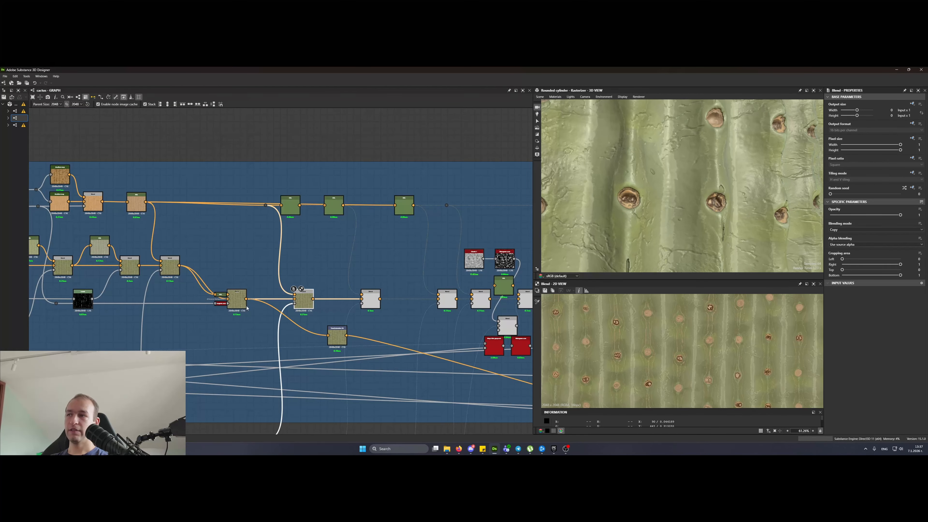
- Preview the following colour Blend, feed the Transformation 2D from it and inspect the bark outlines on the 3D cactus
click(240, 304)
click(300, 299)
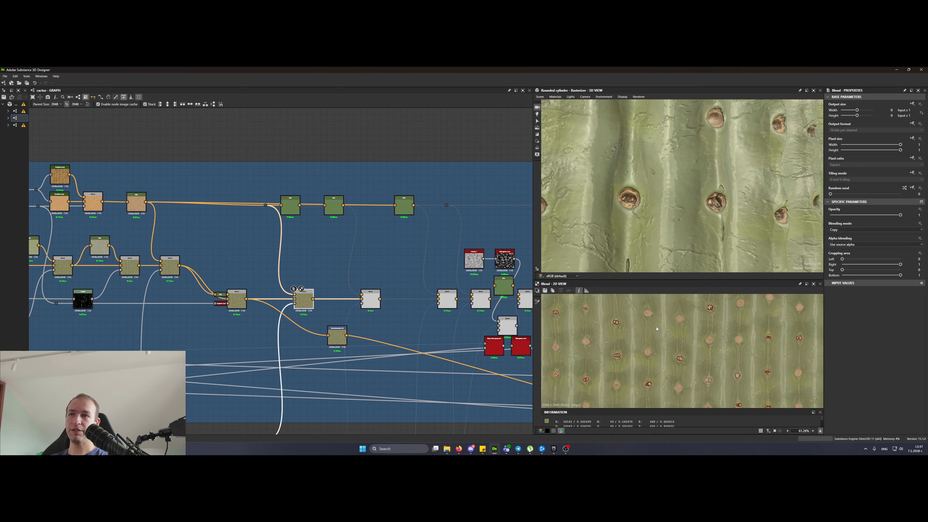
scroll(577, 358, up, 4)
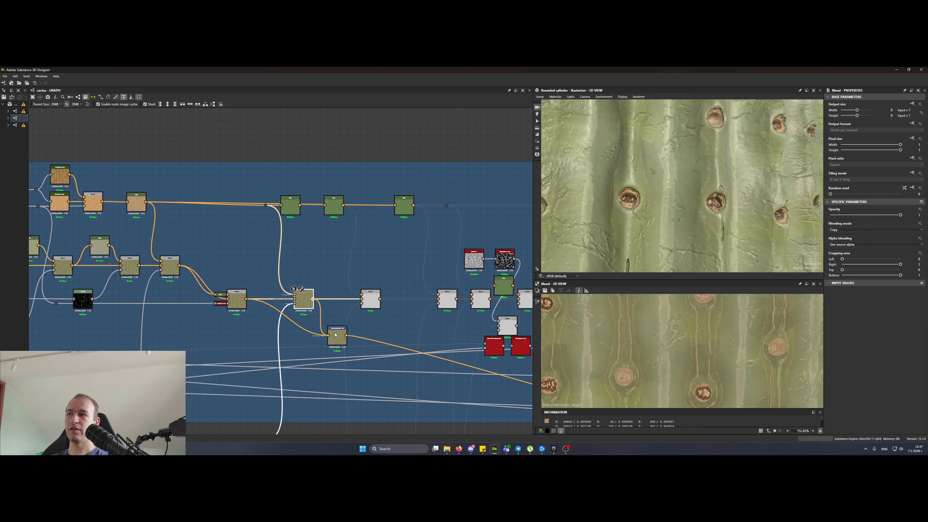
drag(335, 335, 335, 334)
scroll(682, 185, down, 5)
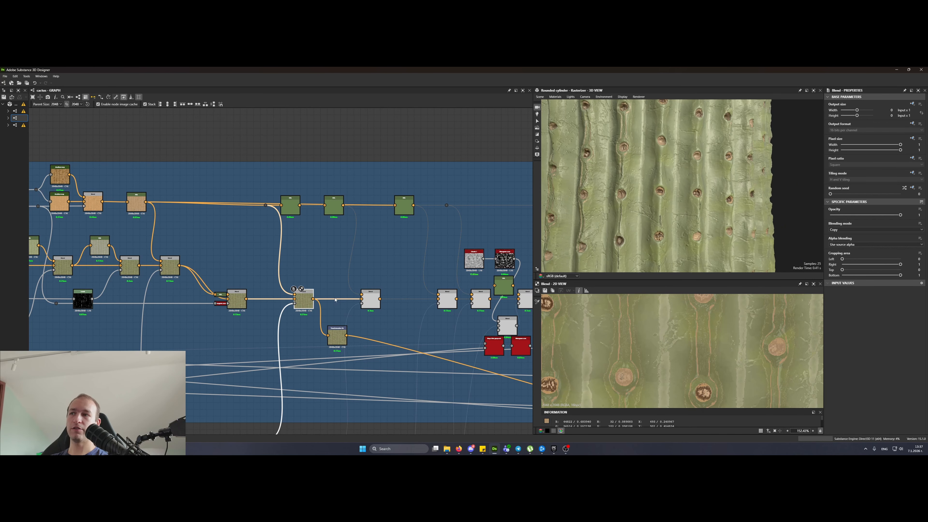
scroll(683, 194, up, 5)
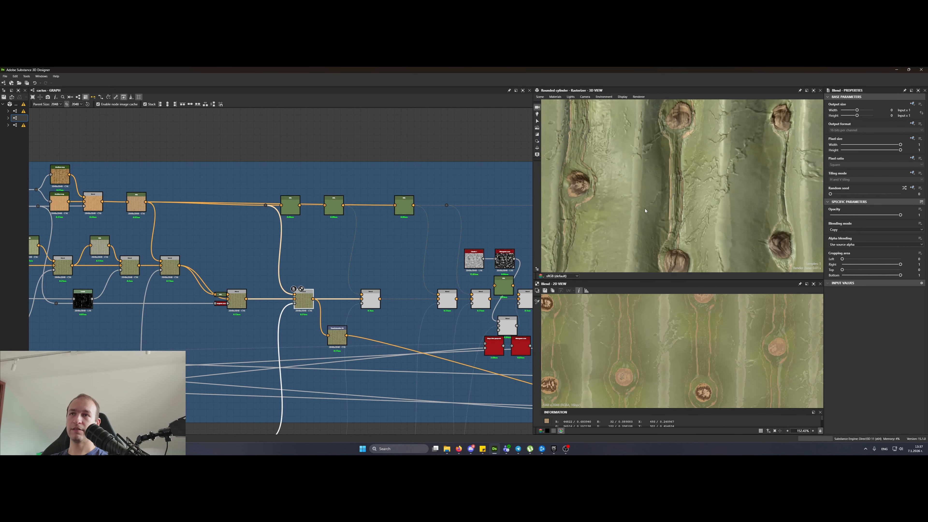
click(341, 339)
click(301, 306)
key(shift+d)
key(ctrl+z)
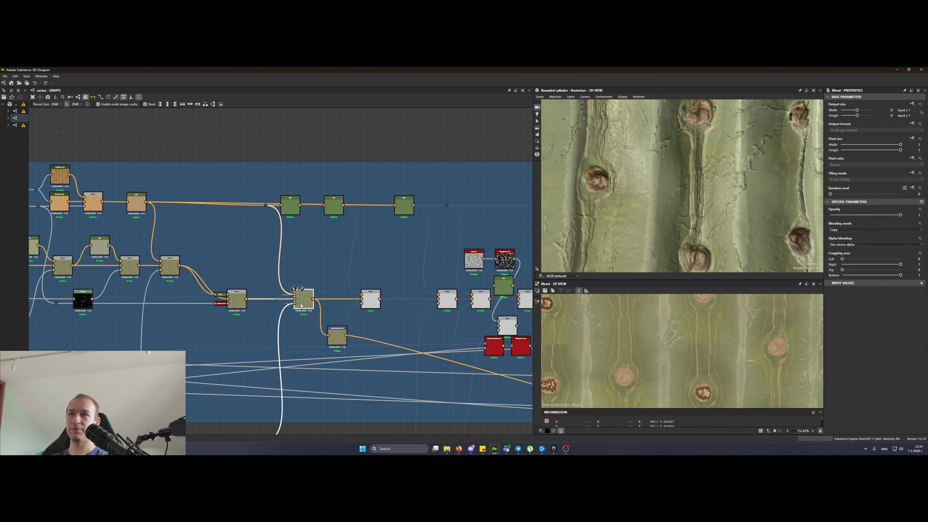
- Preview the mask of the bark outline colour Blend and trace it back to the Bark Masks frame
scroll(288, 305, up, 3)
double_click(299, 306)
scroll(304, 308, down, 6)
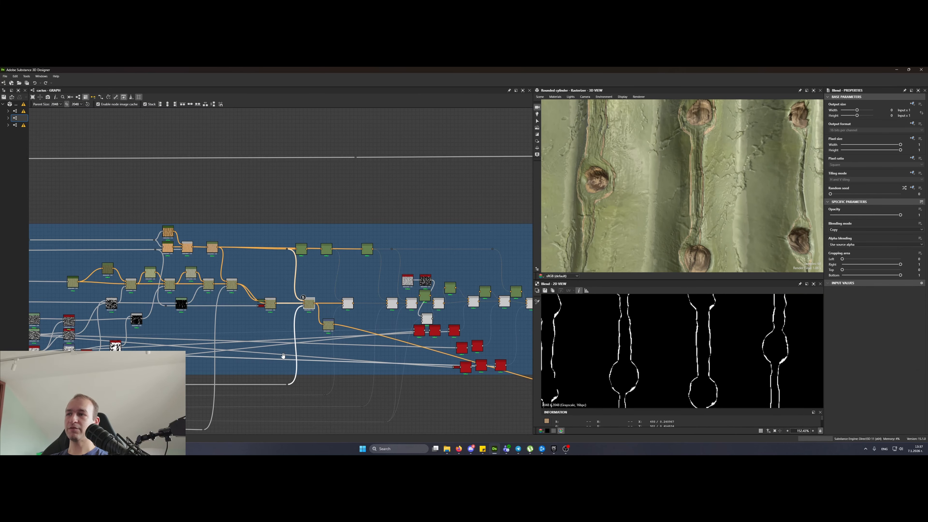
middle_drag(284, 357, 359, 298)
drag(342, 335, 153, 319)
middle_drag(154, 319, 453, 285)
scroll(284, 268, up, 4)
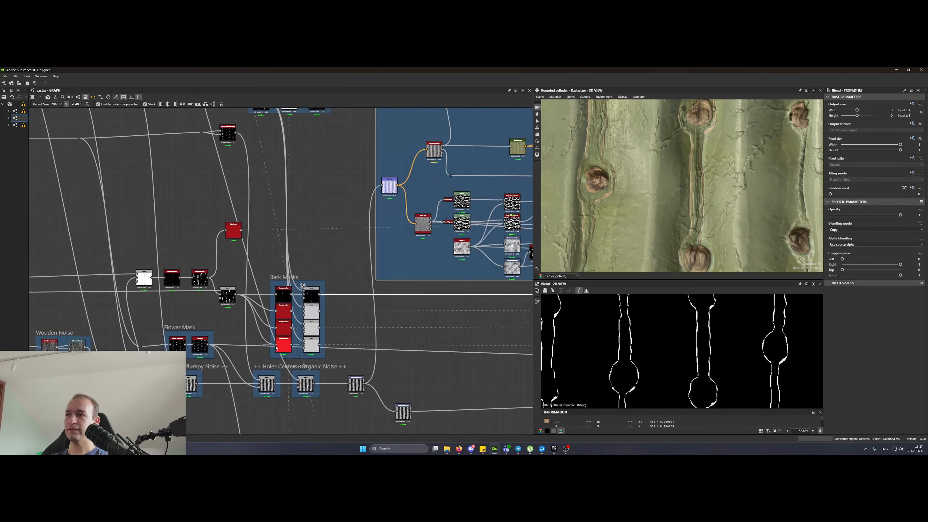
- Preview the Multiply Blend feeding the Bark Masks and the Divide Blend further upstream
mouse_move(358, 234)
mouse_down()
mouse_move(267, 355)
mouse_move(363, 234)
mouse_up()
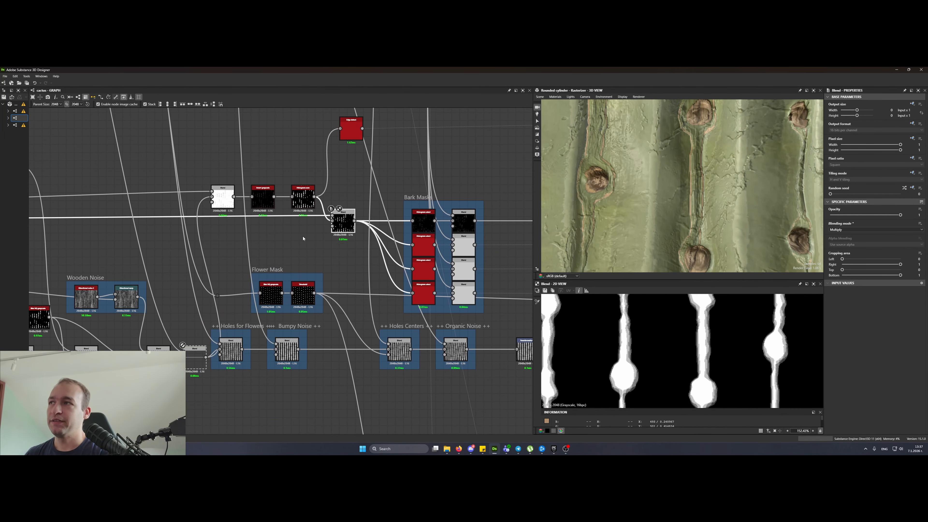
click(226, 198)
middle_drag(270, 241, 434, 306)
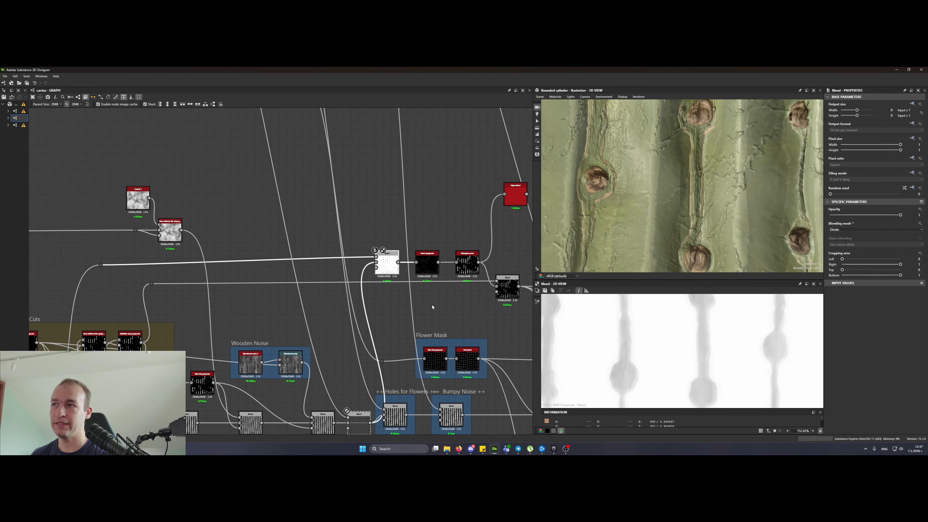
- Preview the Soft light Blend fed by Wooden Noise and the Subtract Blend in the Holes for Flowers frame
middle_drag(432, 306, 412, 248)
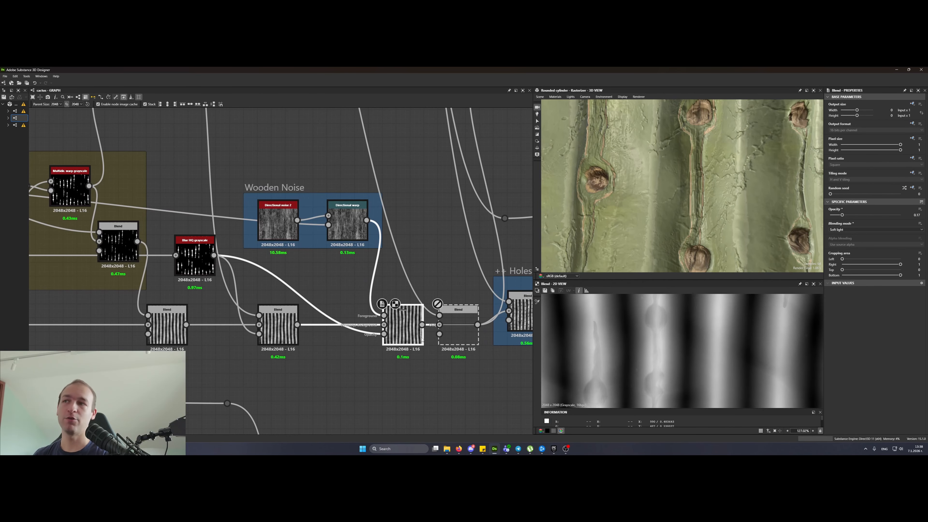
middle_drag(447, 126, 386, 223)
scroll(373, 280, down, 4)
scroll(371, 298, up, 4)
middle_drag(406, 311, 358, 313)
double_click(444, 338)
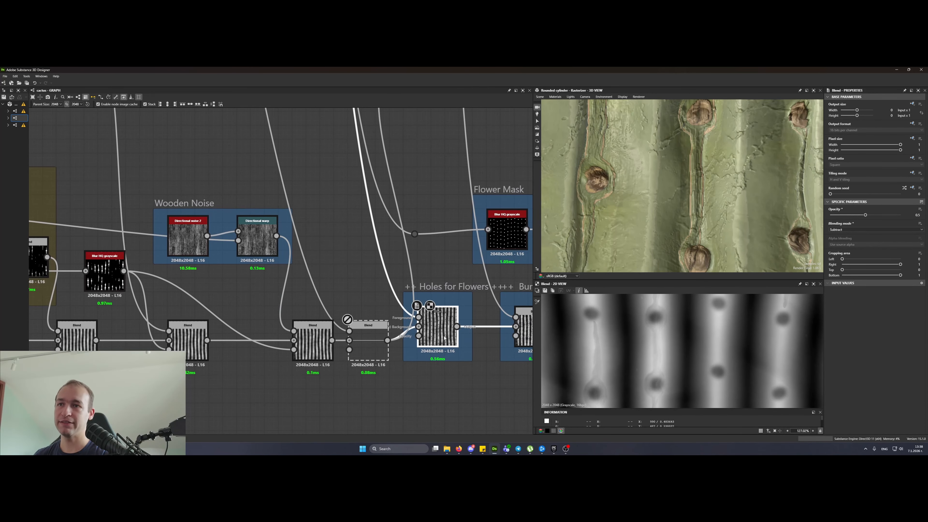
- Compare the Divide Blend's result with the Overlay Blend below the Wooden Cuts frame that feeds it
scroll(437, 331, down, 3)
click(399, 218)
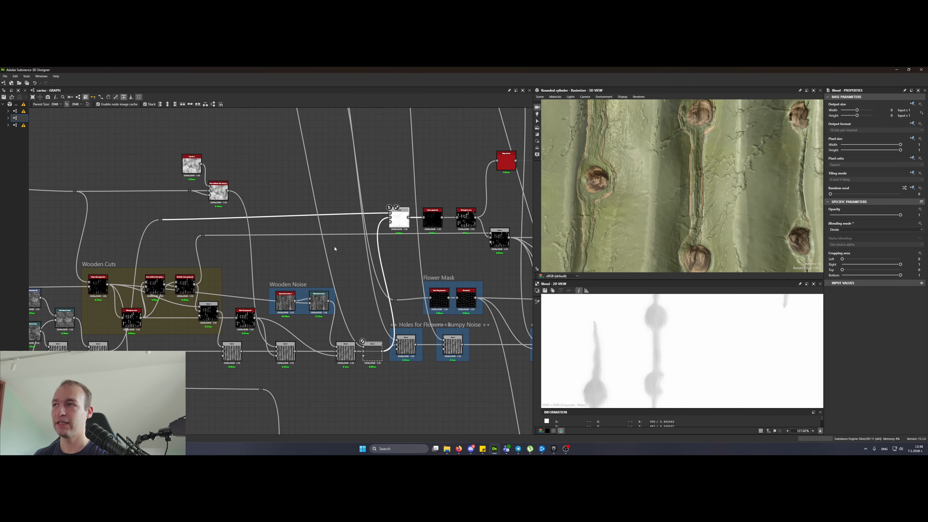
double_click(98, 346)
double_click(399, 218)
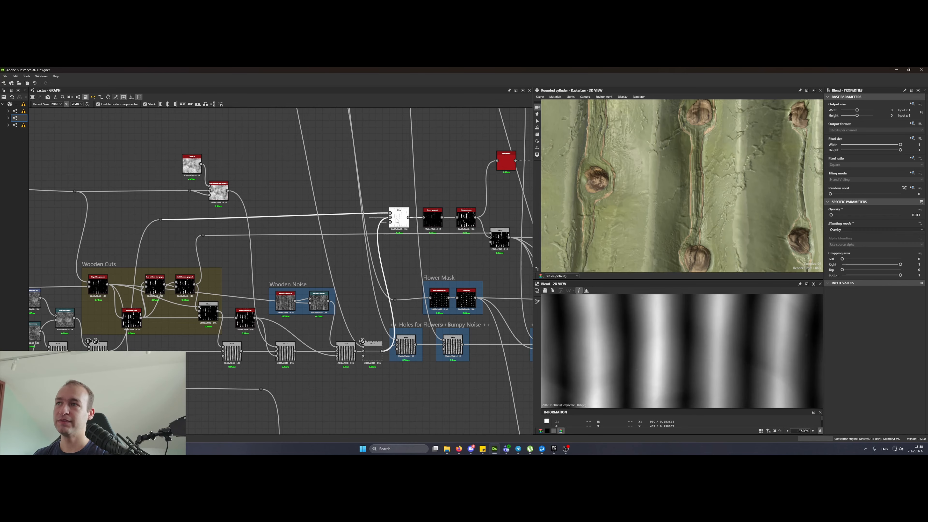
double_click(98, 346)
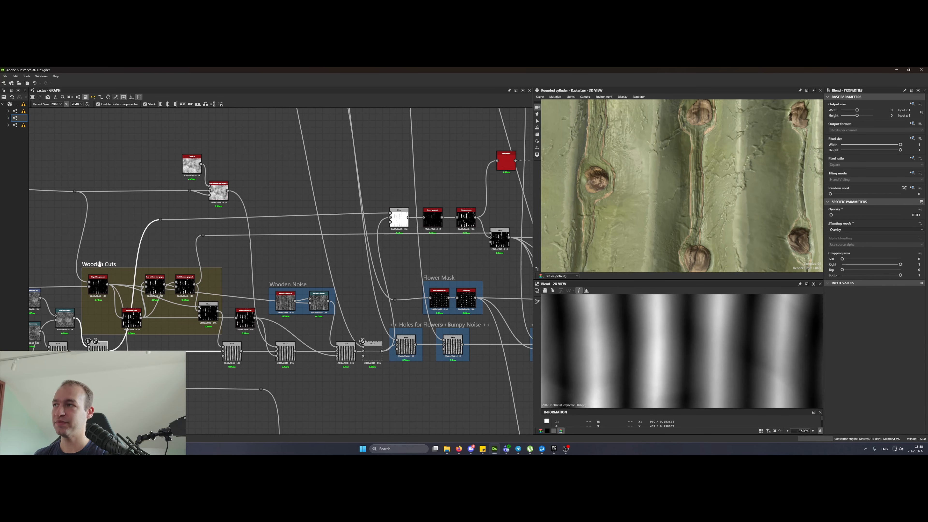
- Select the Blends between the Overlay Blend and the disabled Blend to highlight their connections
drag(94, 250, 249, 319)
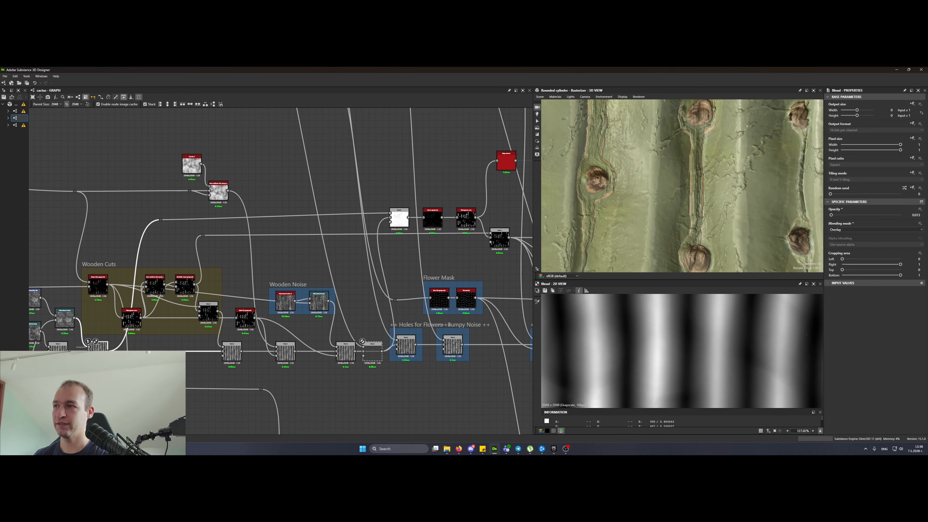
drag(212, 367, 333, 345)
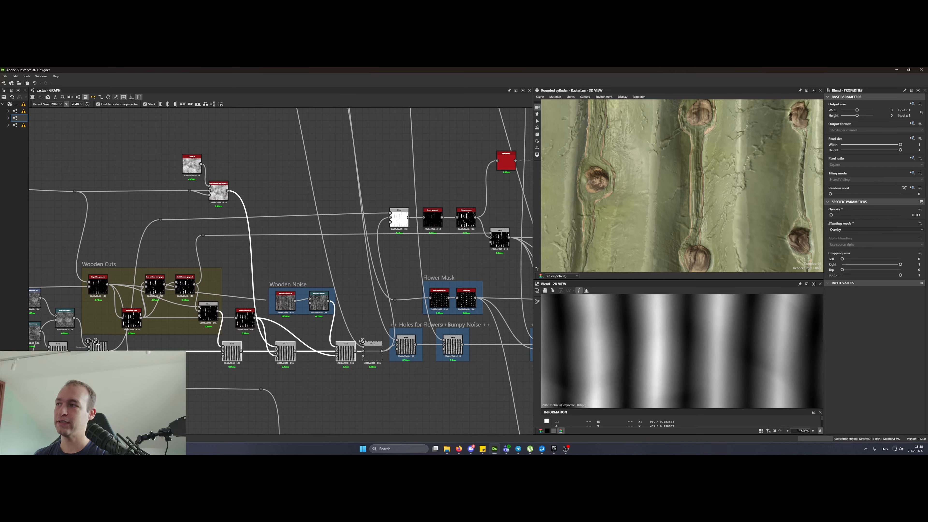
drag(108, 352, 364, 411)
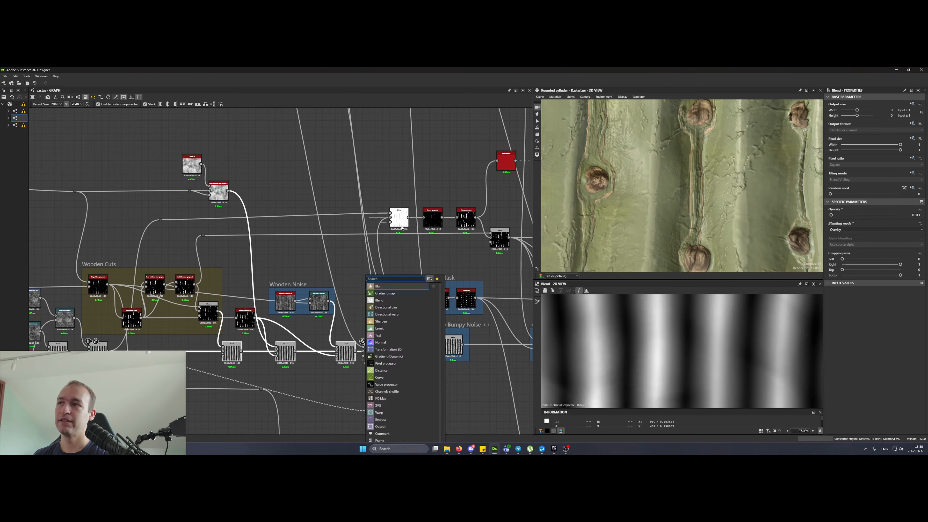
- Preview the Divide Blend once more, then the Histogram scan that turns its inverted result into a mask
double_click(398, 219)
middle_drag(660, 341, 614, 377)
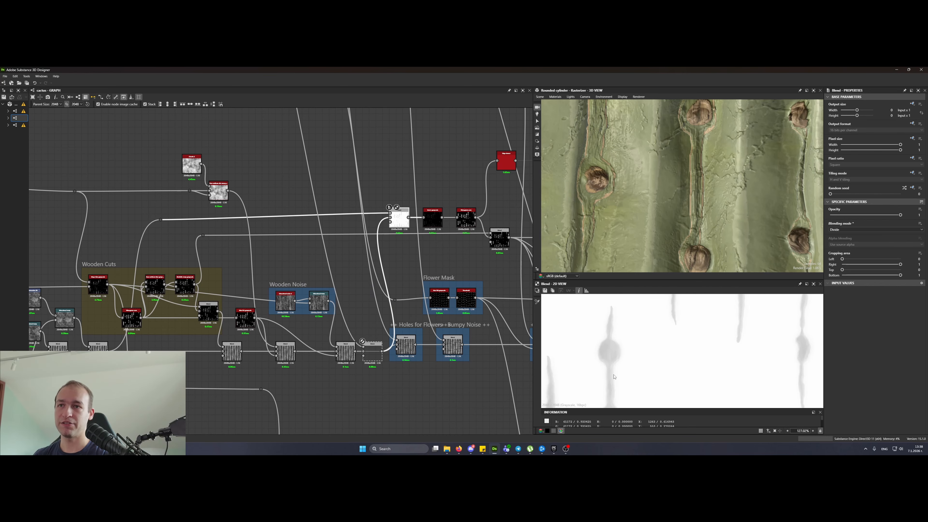
double_click(463, 221)
middle_drag(463, 221, 378, 237)
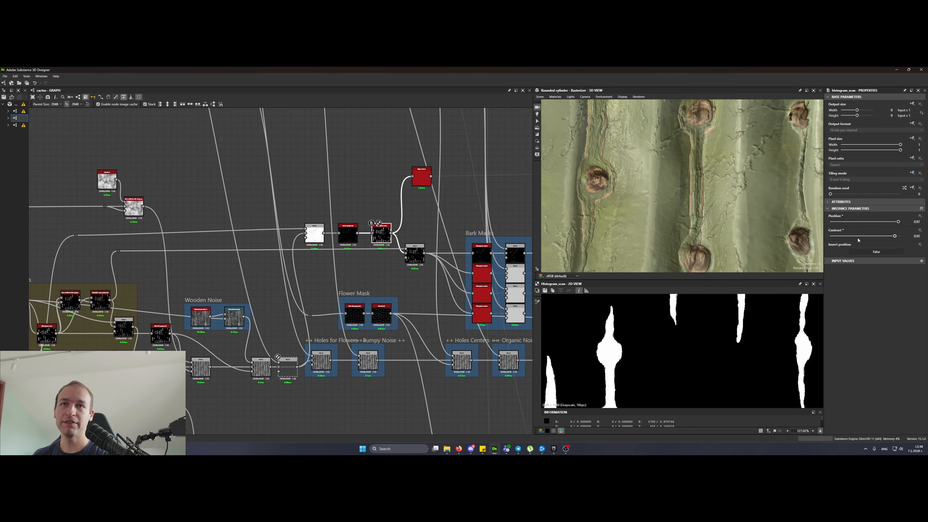
- Preview the Multiply Blend after the Histogram scan, then examine the Wooden Cuts Multi directional warp grayscale feeding it up close
scroll(414, 252, up, 5)
double_click(414, 256)
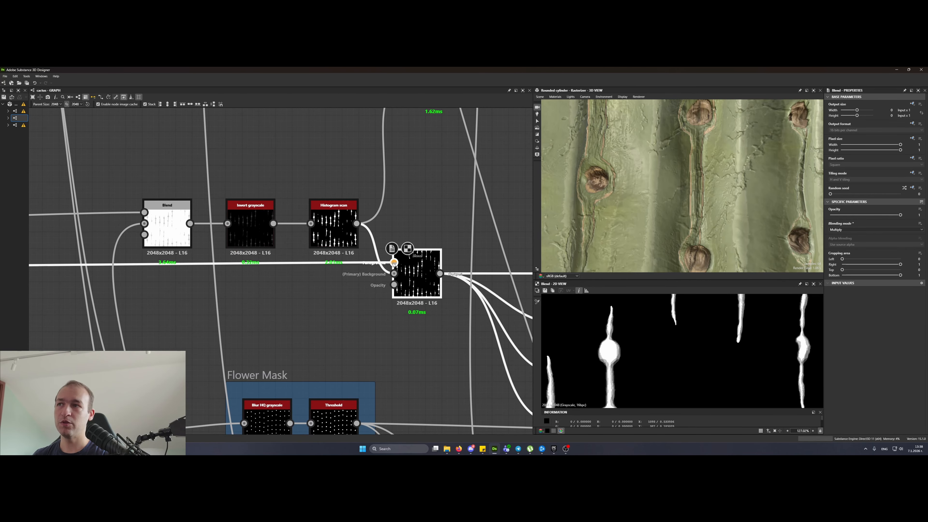
scroll(348, 271, down, 5)
scroll(210, 300, up, 5)
click(219, 304)
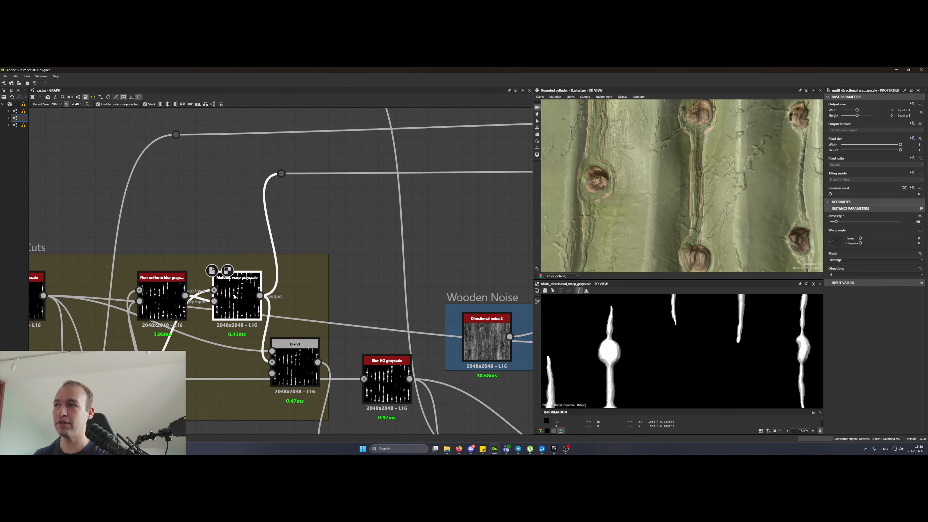
scroll(614, 385, up, 4)
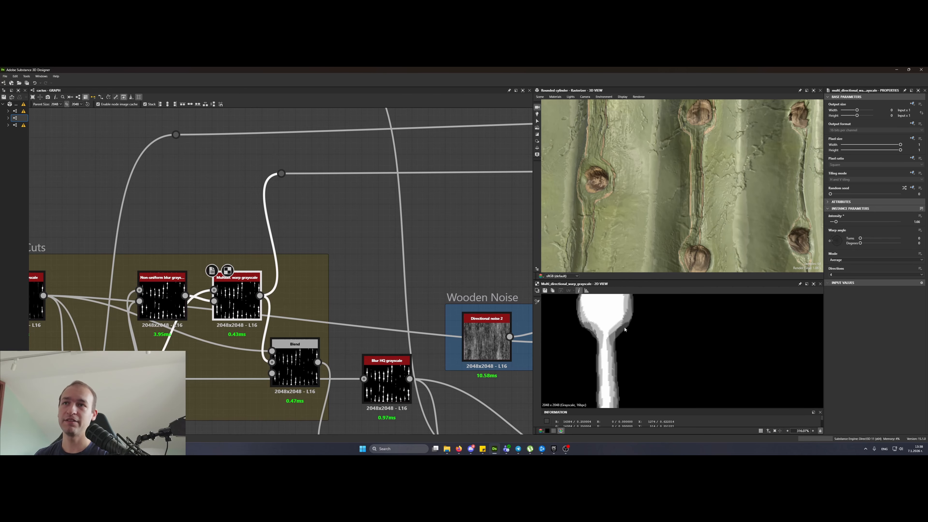
scroll(351, 286, down, 5)
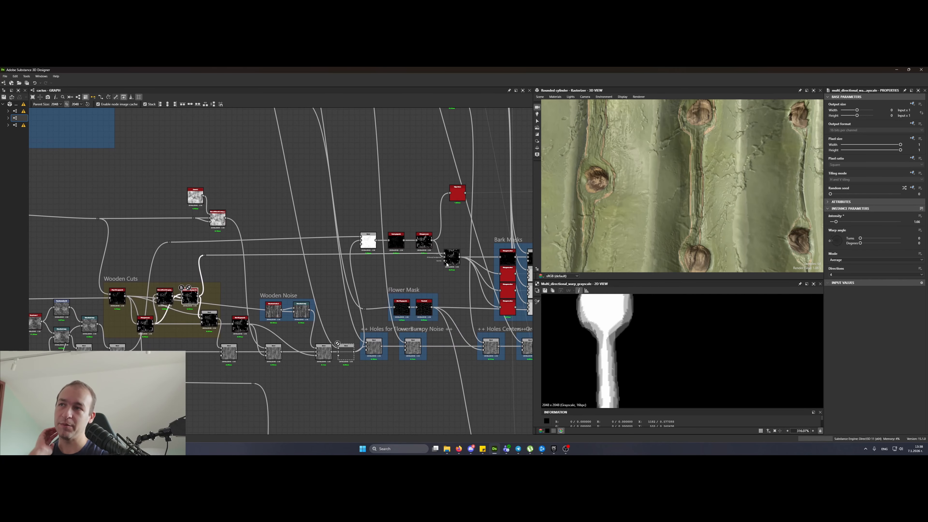
- Preview the four Histogram select nodes in the Bark Masks frame in turn, starting from the Multiply Blend that feeds them
click(447, 260)
middle_drag(446, 263, 295, 257)
scroll(372, 263, up, 6)
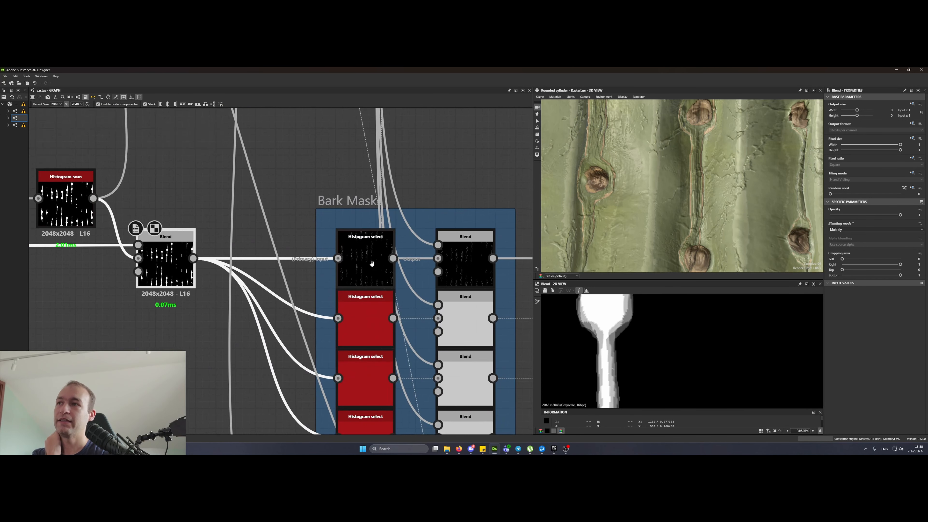
middle_drag(372, 263, 338, 199)
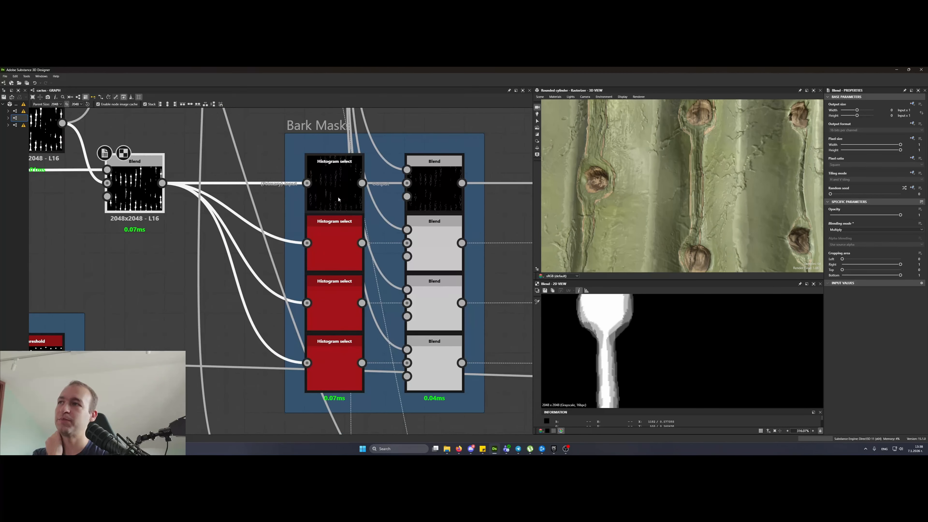
click(343, 184)
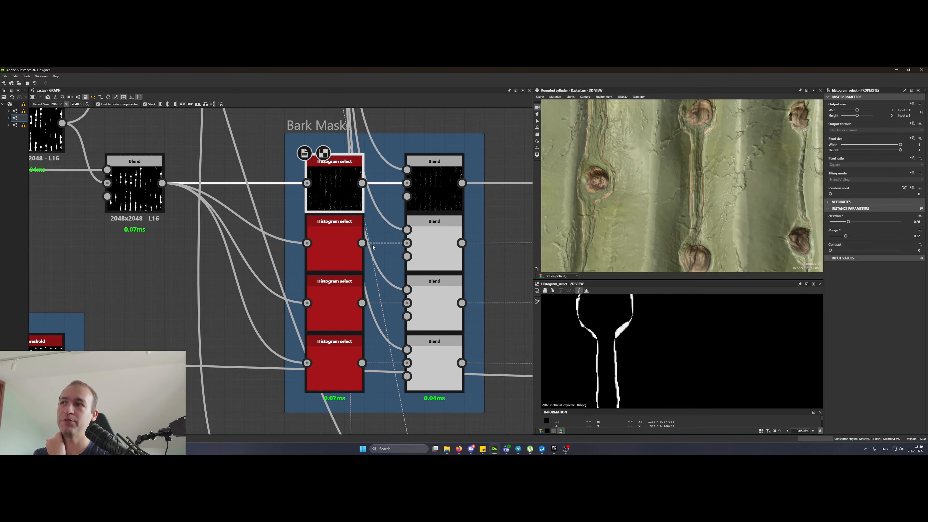
click(334, 234)
click(333, 190)
click(334, 231)
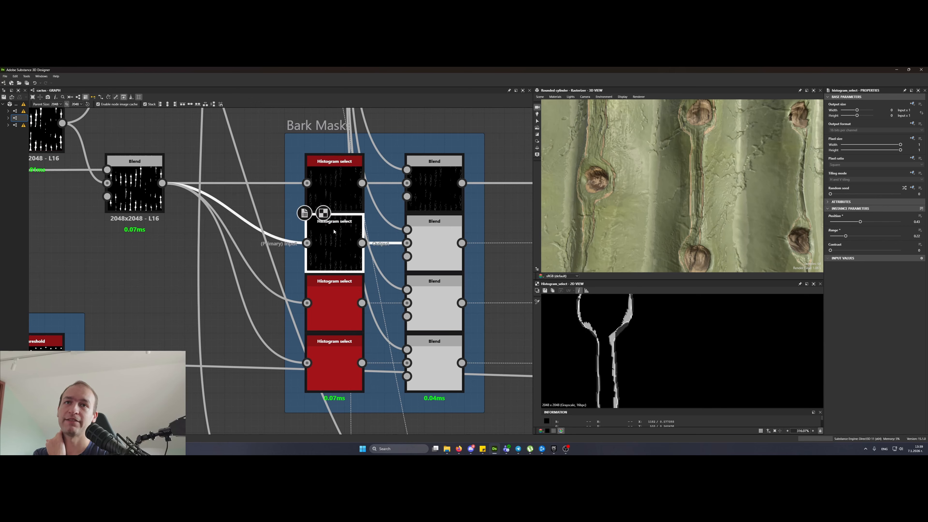
click(347, 311)
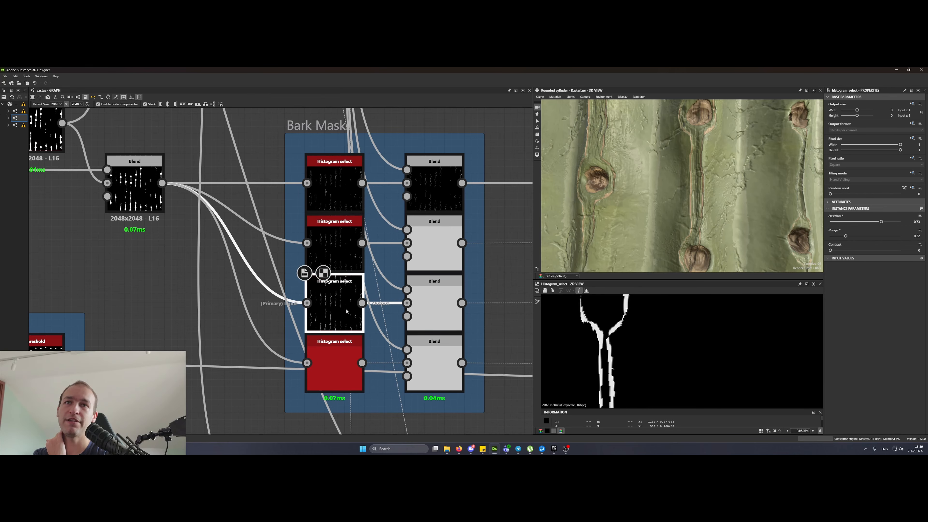
click(345, 355)
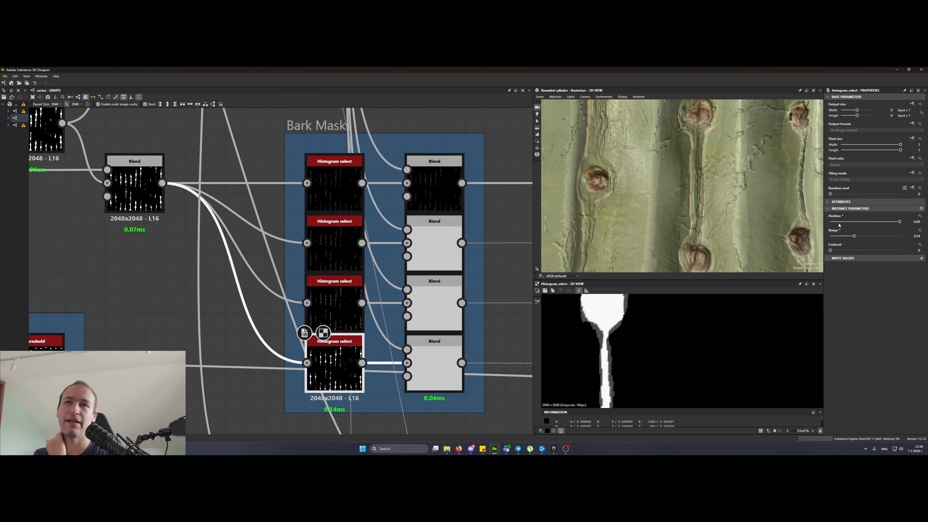
- Compare the four bark Histogram selects again, checking how their Position and Range settings isolate different mask bands
click(330, 321)
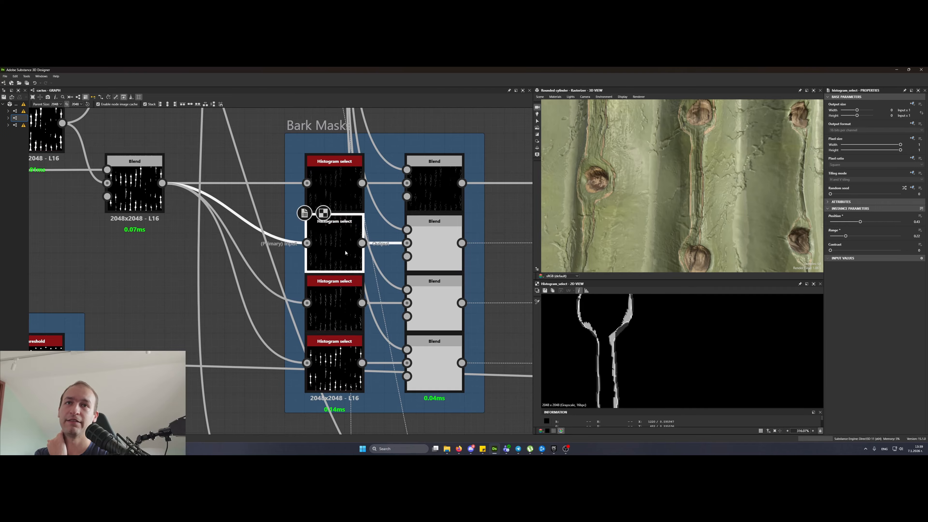
click(330, 347)
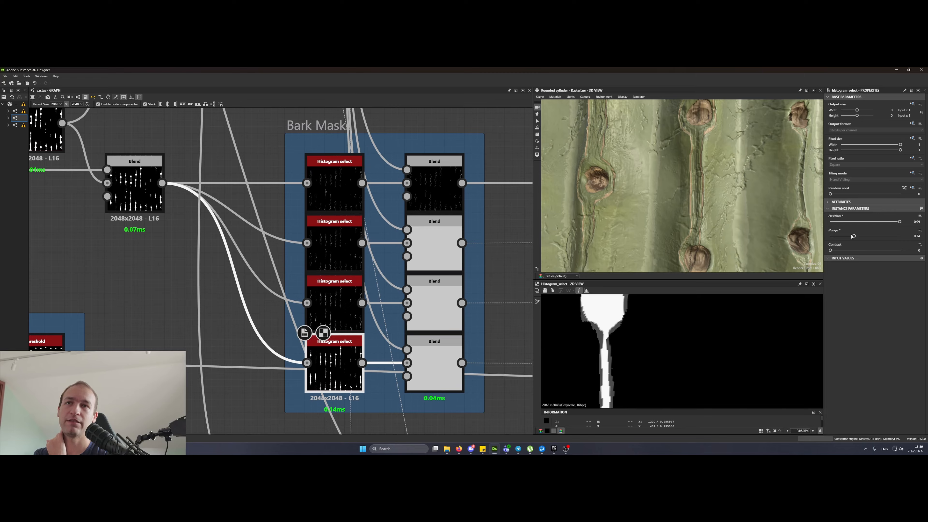
double_click(343, 198)
double_click(342, 246)
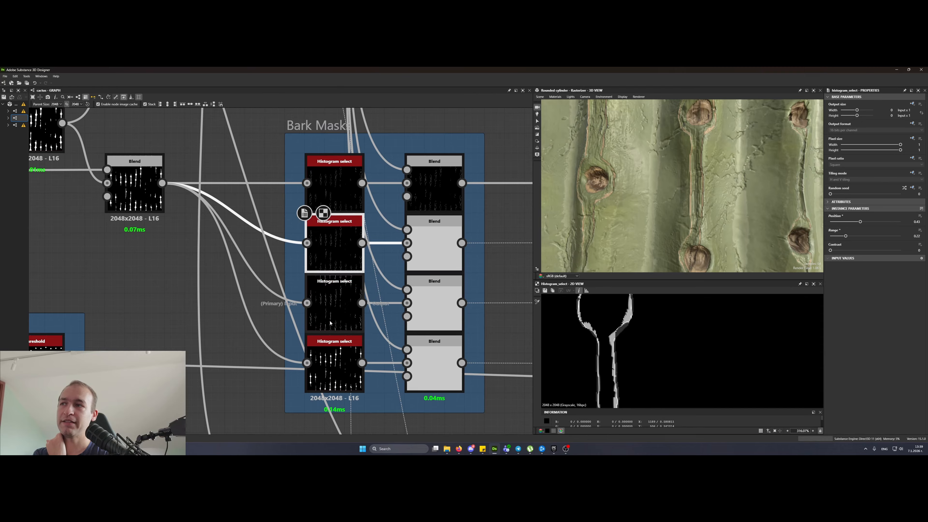
click(335, 307)
click(334, 365)
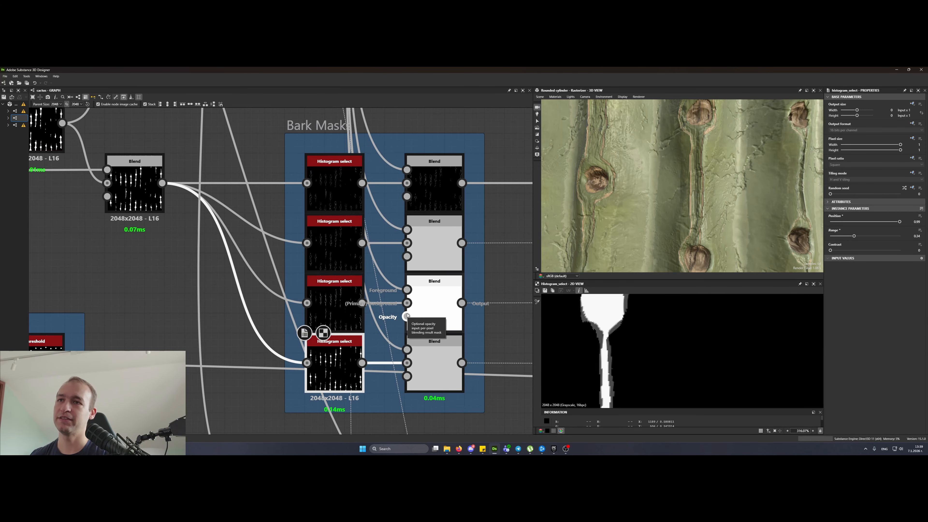
- Preview the first Bark Masks Blend and trace its foreground to the Histogram scan in the Flowers Random IDs frame
click(435, 194)
scroll(387, 326, down, 5)
scroll(388, 326, down, 3)
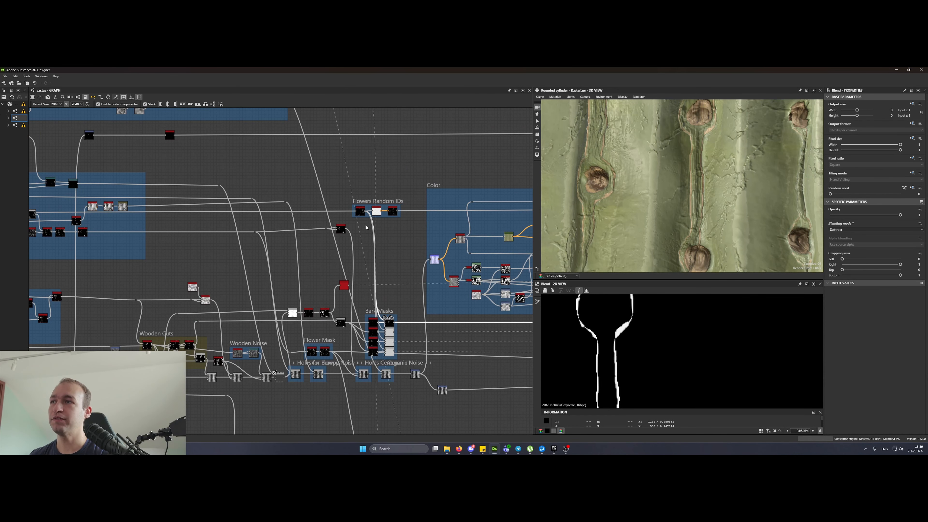
scroll(374, 227, up, 6)
click(372, 221)
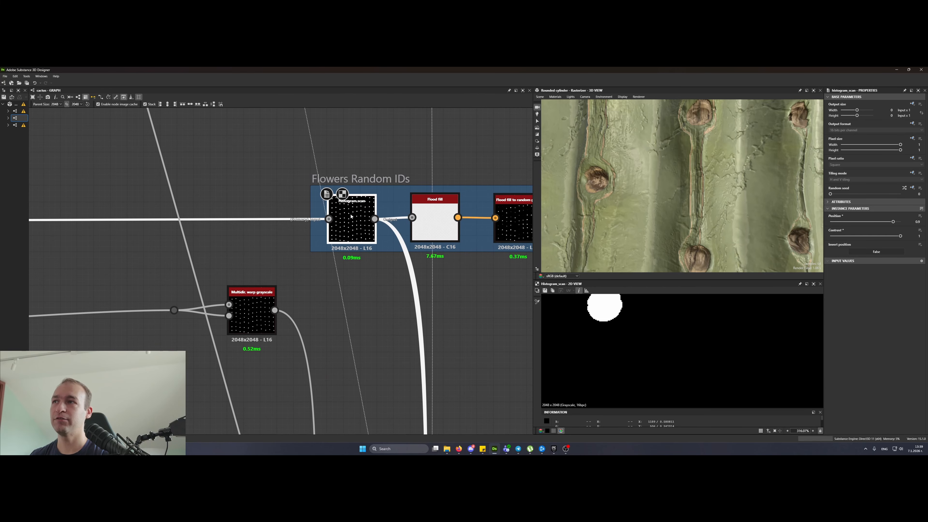
scroll(374, 220, down, 4)
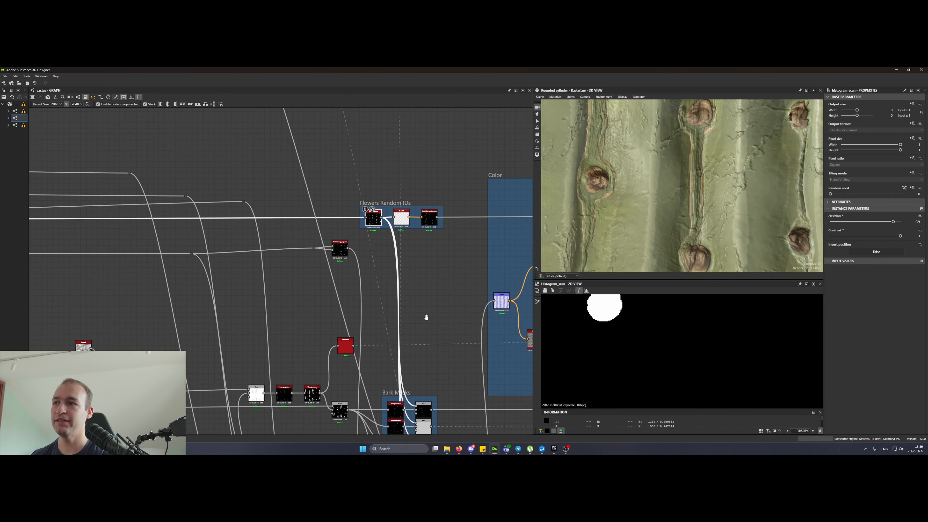
scroll(424, 317, down, 1)
- Preview the first Bark Masks Subtract Blend and examine its outline mask across several cactus ribs
scroll(365, 205, up, 5)
middle_drag(440, 399, 392, 88)
double_click(395, 311)
scroll(629, 376, down, 7)
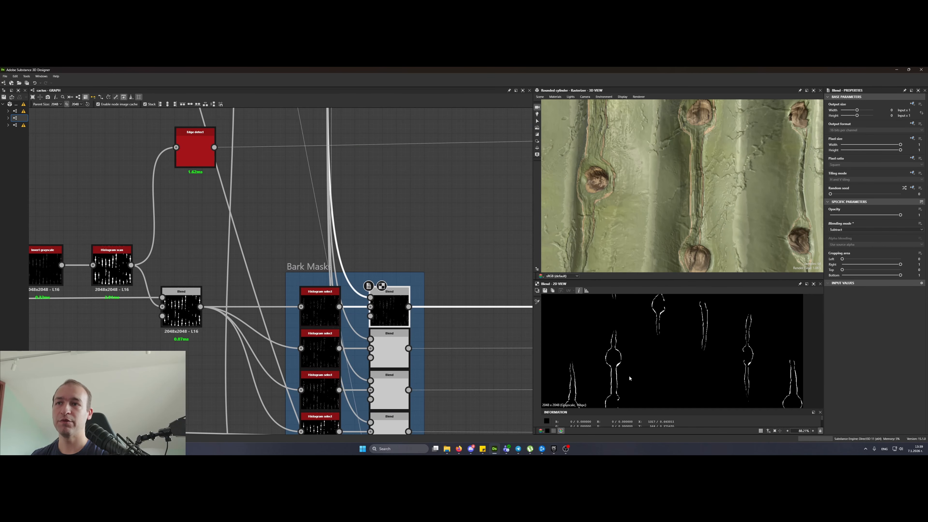
scroll(621, 354, down, 3)
scroll(621, 337, up, 5)
middle_drag(626, 330, 613, 367)
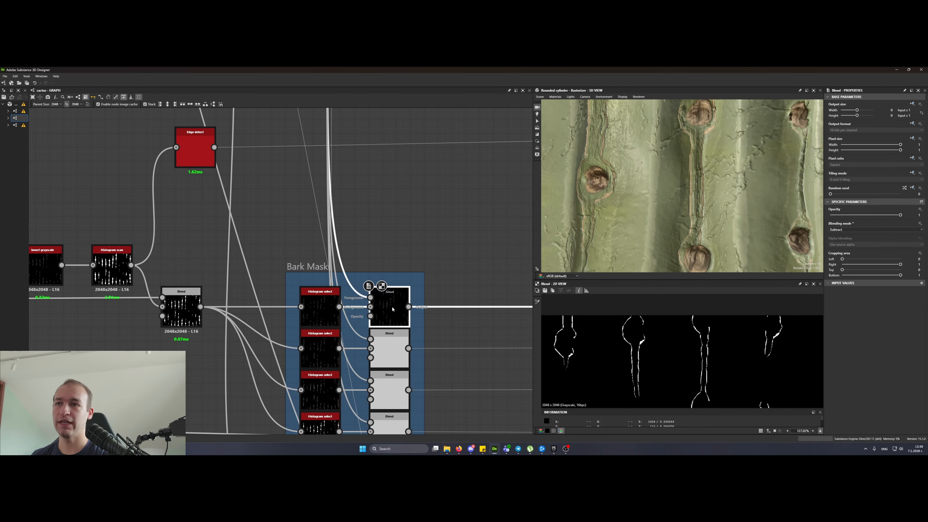
- Toggle the first Bark Masks Subtract Blend off and on to check its effect, then inspect the same bark area on the 3D model
double_click(370, 298)
double_click(388, 309)
key(shift+d)
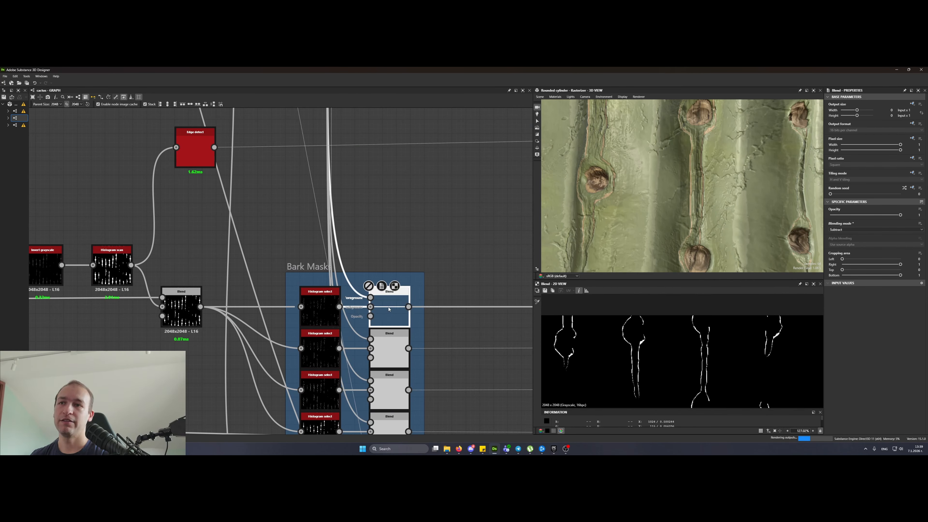
scroll(639, 332, up, 5)
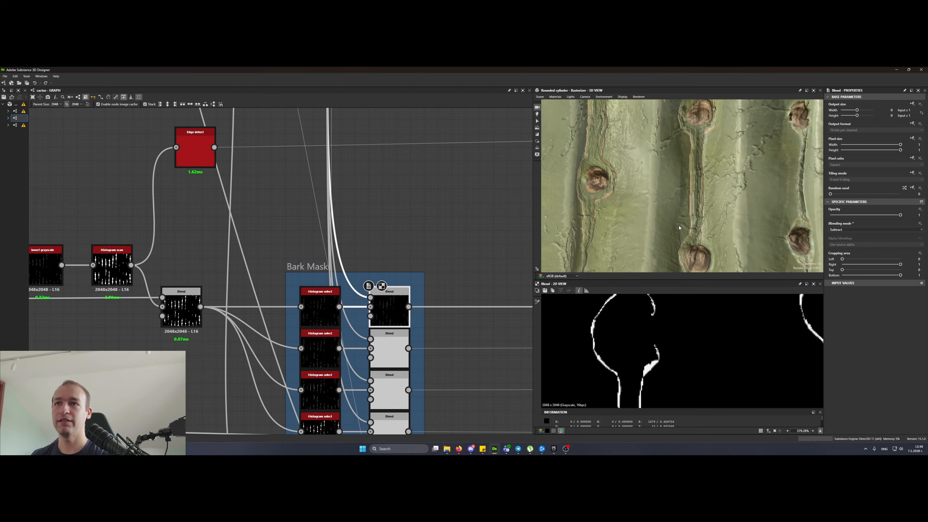
middle_drag(687, 125, 674, 185)
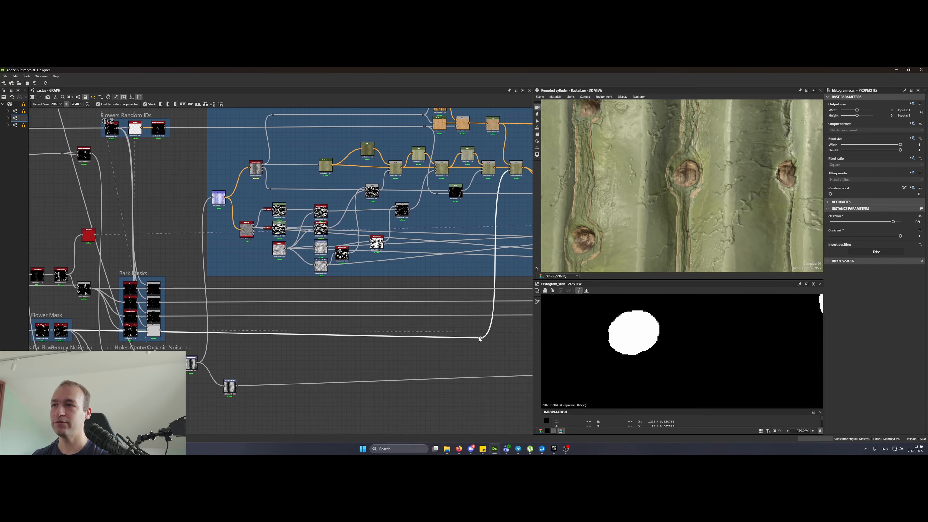
- Preview the Color frame's first bark Blend and trace its opacity input to the Bark Masks frame
middle_drag(419, 223, 383, 264)
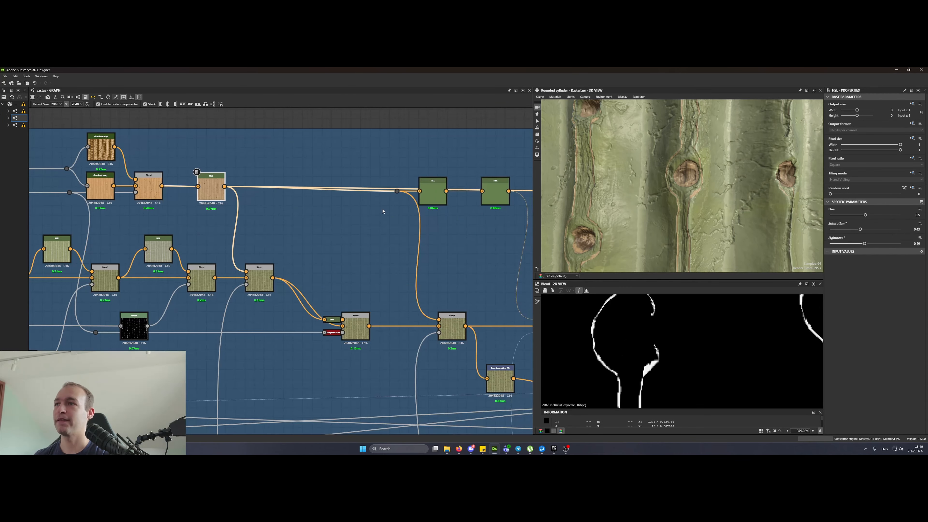
double_click(452, 325)
scroll(454, 324, down, 5)
middle_drag(284, 326, 358, 264)
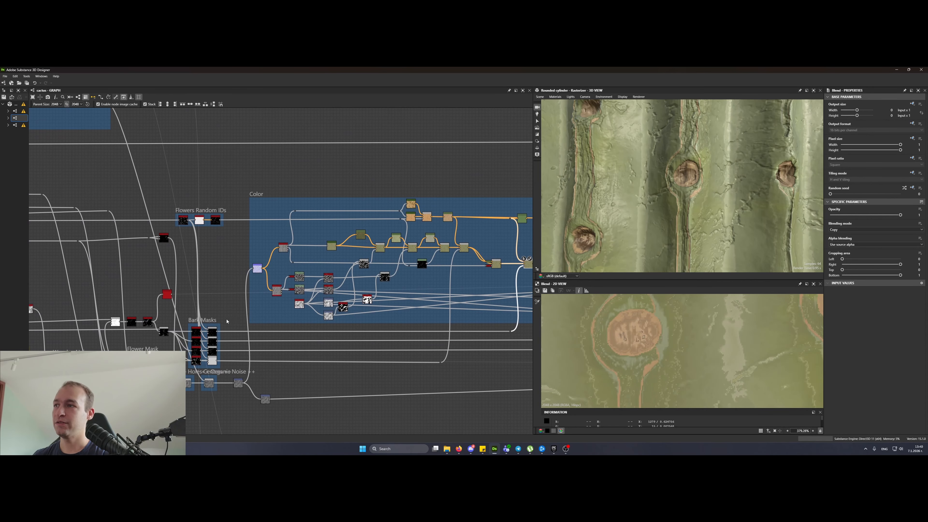
scroll(234, 321, up, 1)
middle_drag(512, 241, 329, 234)
scroll(348, 234, up, 4)
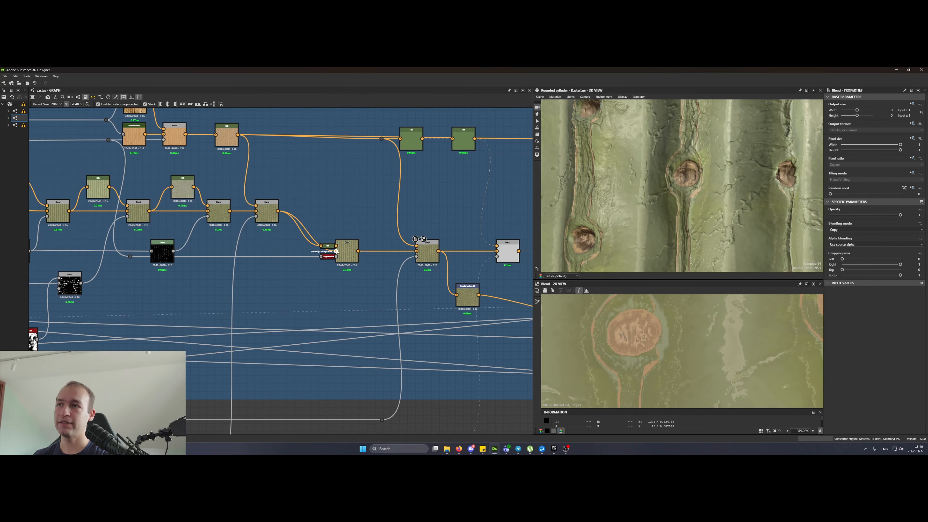
- Move the Transformation 2D node beside the second bark Blend and feed it from that Blend's output
middle_drag(427, 254, 285, 246)
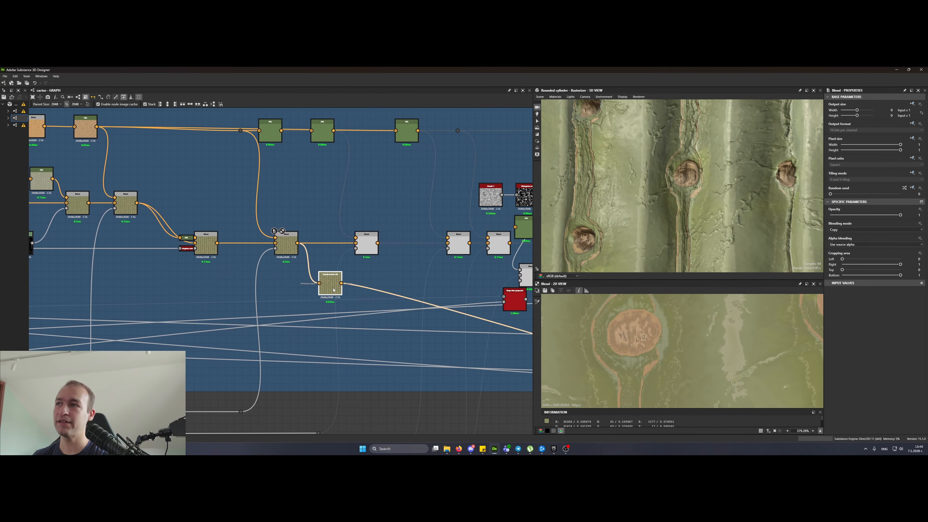
drag(333, 290, 402, 290)
click(398, 286)
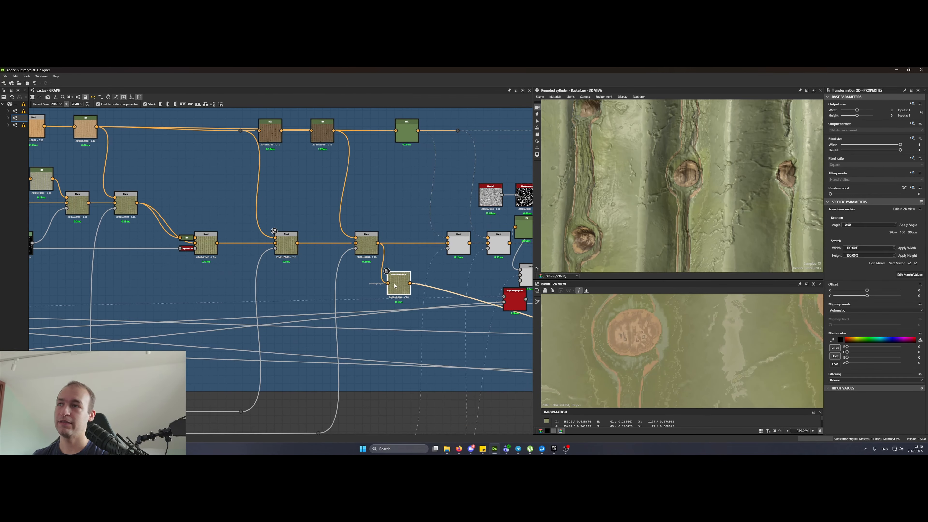
scroll(394, 285, down, 3)
middle_drag(362, 296, 444, 259)
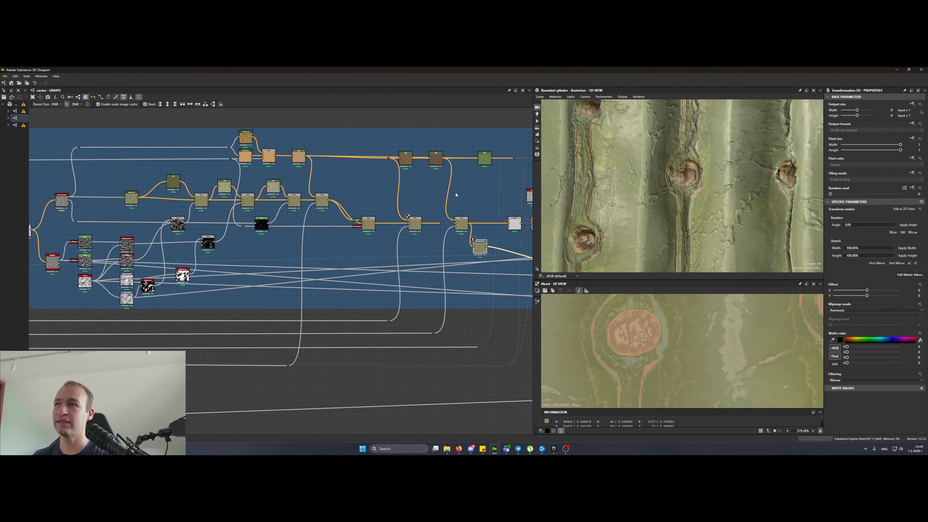
- Reposition the first brown HSL and the dot node feeding it above the straight connection, and preview that HSL
scroll(421, 155, up, 5)
drag(380, 173, 391, 208)
middle_drag(385, 216, 336, 261)
drag(350, 258, 350, 189)
double_click(351, 189)
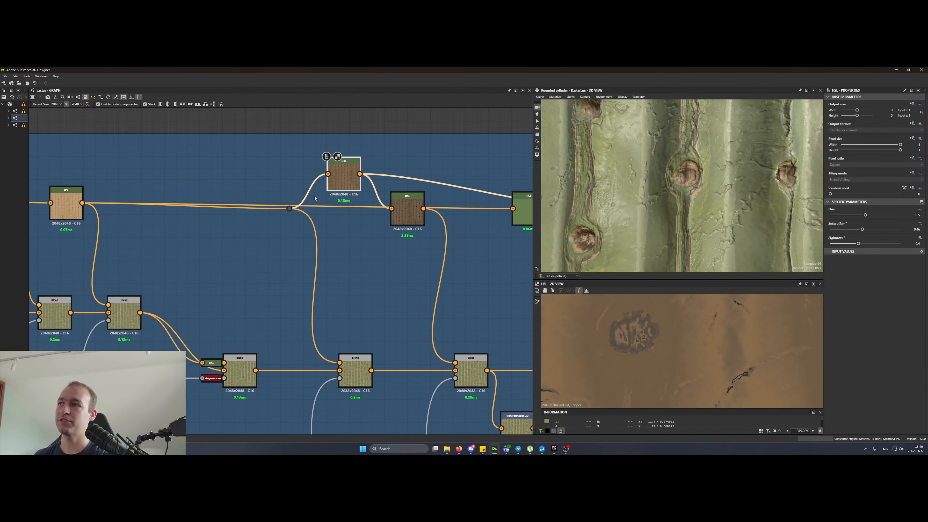
mouse_move(288, 210)
mouse_down()
mouse_move(275, 188)
mouse_move(289, 198)
mouse_up()
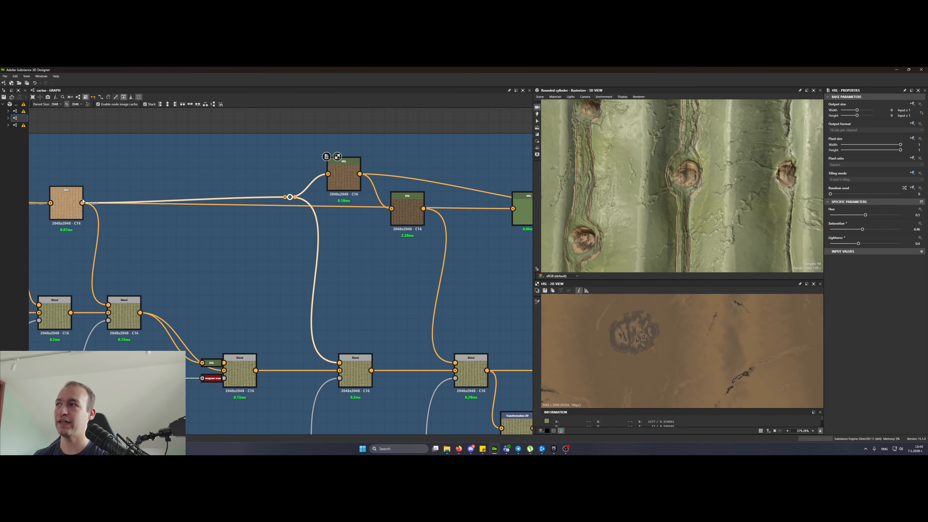
middle_drag(106, 168, 120, 192)
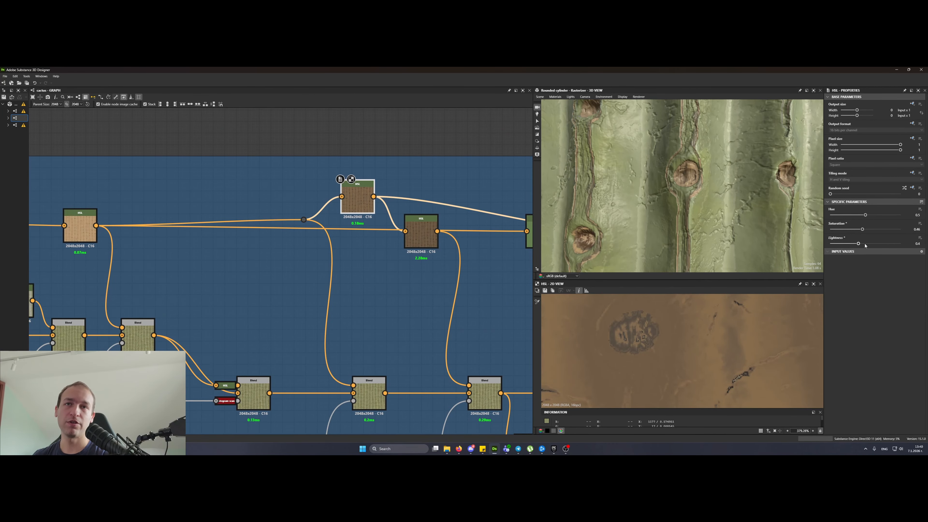
- Preview the second brown HSL, then the second bark Blend that uses its colour
middle_drag(433, 239, 342, 187)
click(343, 187)
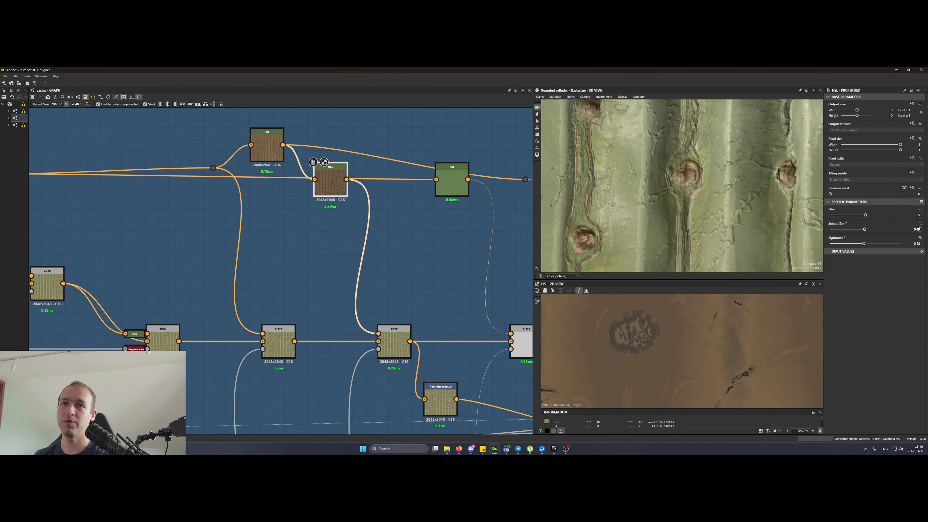
middle_drag(372, 300, 337, 215)
click(362, 255)
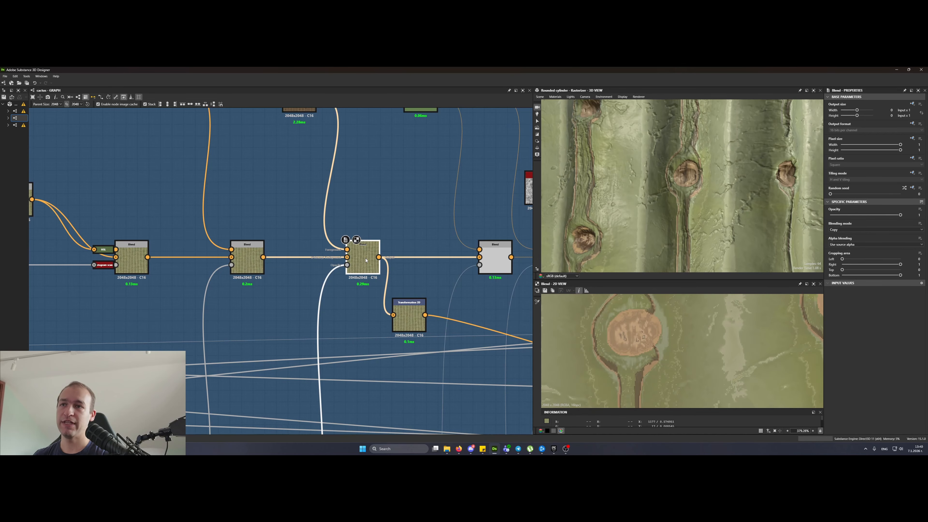
- Move the Transformation 2D node beneath the third bark Blend and preview that Blend
middle_drag(390, 273, 306, 279)
drag(322, 317, 427, 329)
double_click(409, 263)
- Preview the light beige HSL that feeds the third bark Blend, and move the dot node beyond it clear of the connection
middle_drag(327, 183, 334, 278)
click(225, 201)
click(341, 201)
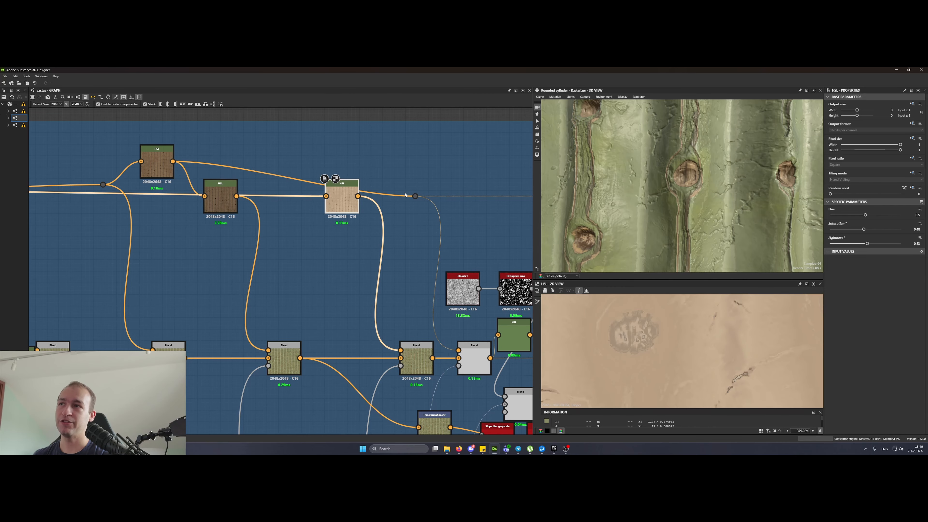
drag(415, 196, 415, 149)
click(335, 210)
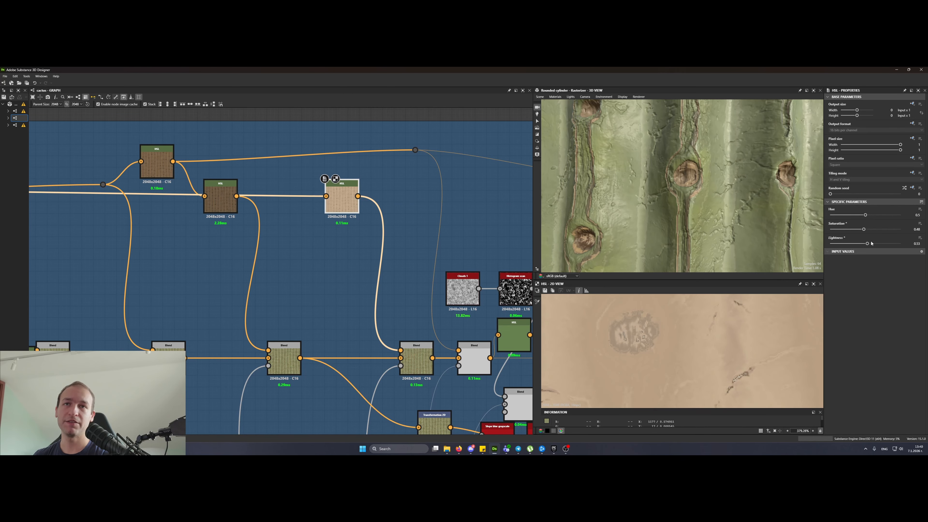
- Feed the Transformation 2D node from the third bark Blend and inspect the updated bark colours on the 3D model
middle_drag(403, 297, 373, 229)
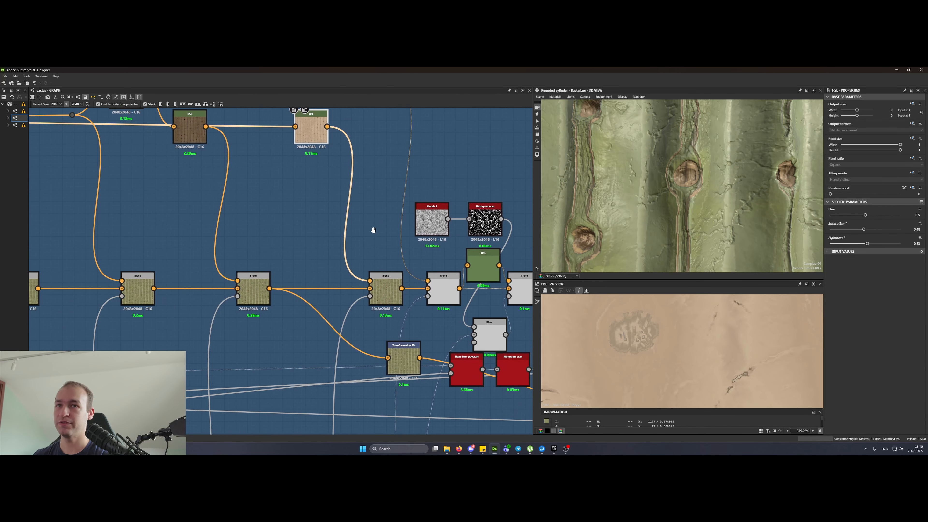
click(387, 293)
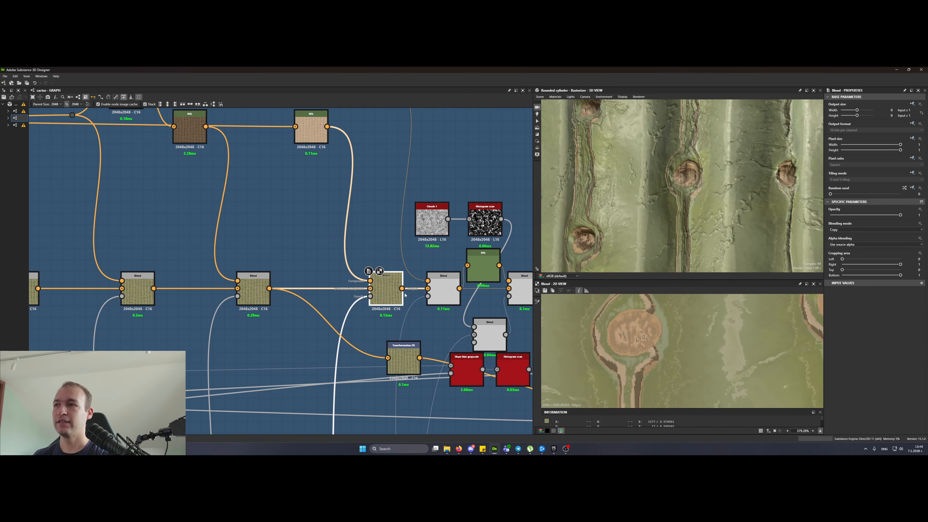
drag(394, 331, 387, 358)
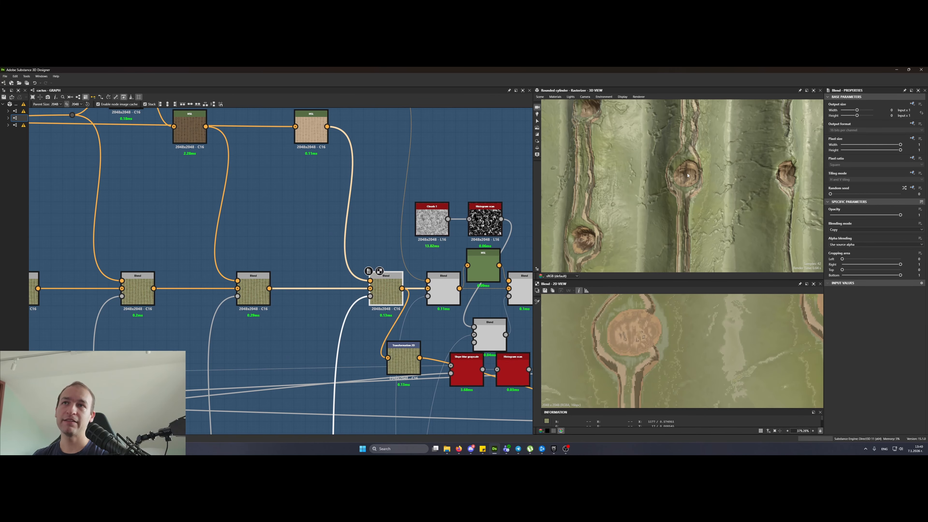
scroll(687, 176, down, 5)
scroll(687, 177, up, 3)
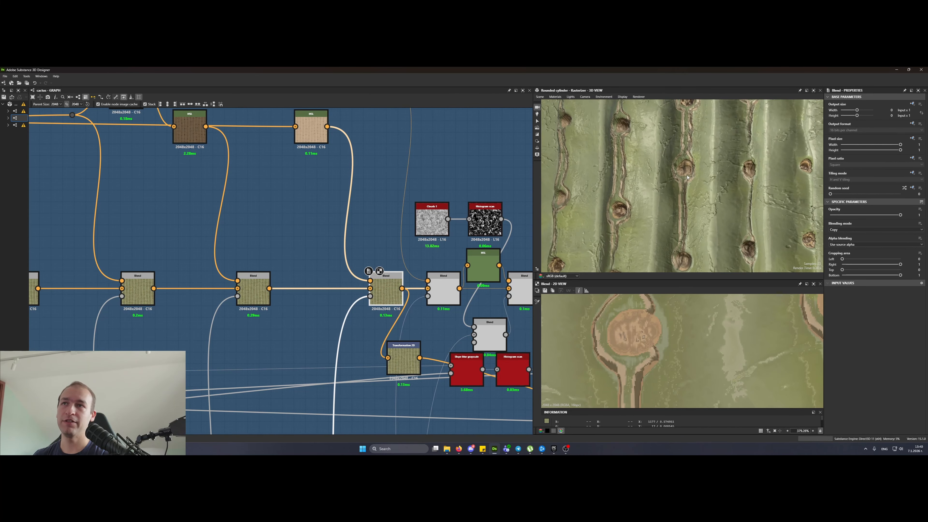
- Preview the fourth bark Blend and feed the Transformation 2D node from its output
drag(687, 175, 683, 175)
scroll(373, 271, down, 5)
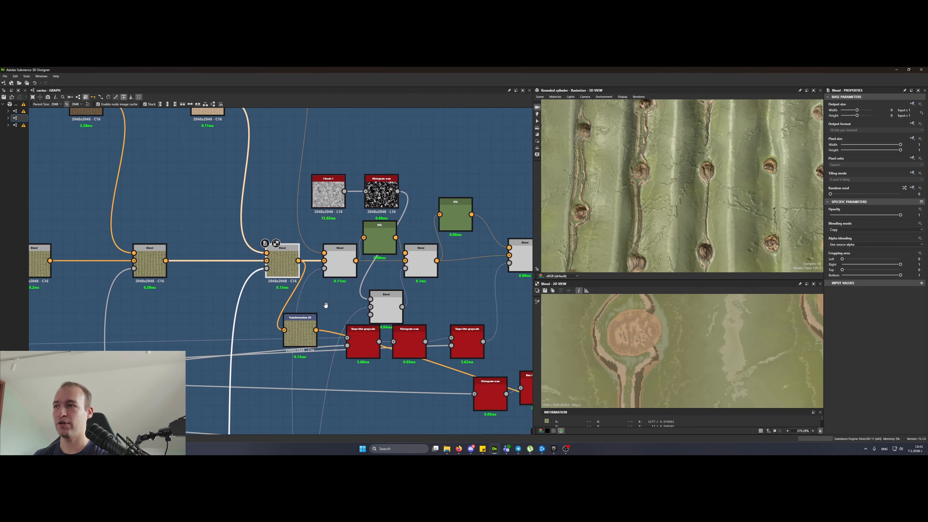
scroll(317, 335, up, 4)
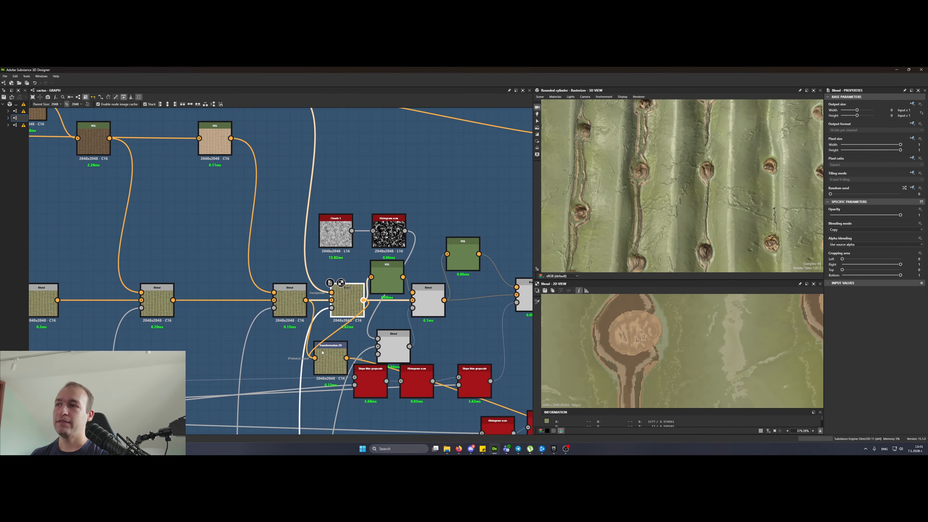
- Align the first brown HSL with the dot node beyond it, then preview that HSL and the Transformation 2D node
scroll(323, 353, down, 3)
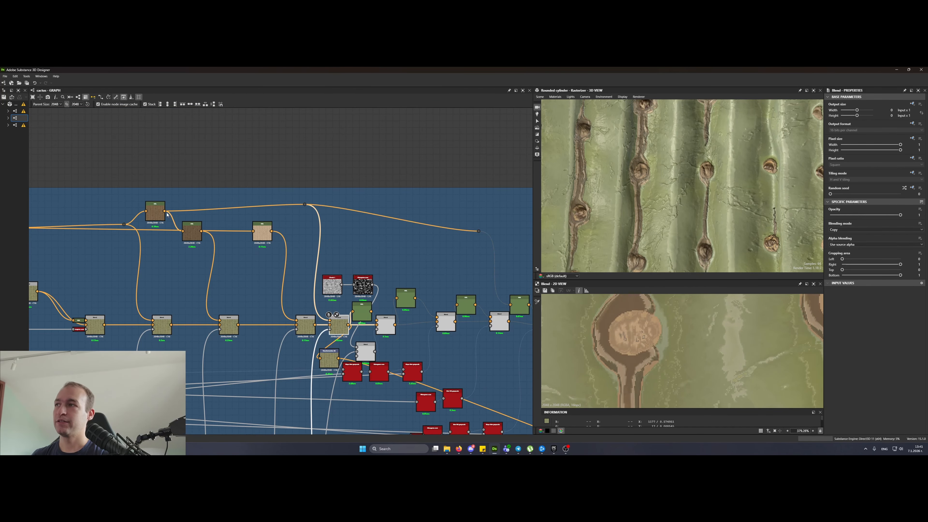
drag(163, 213, 170, 207)
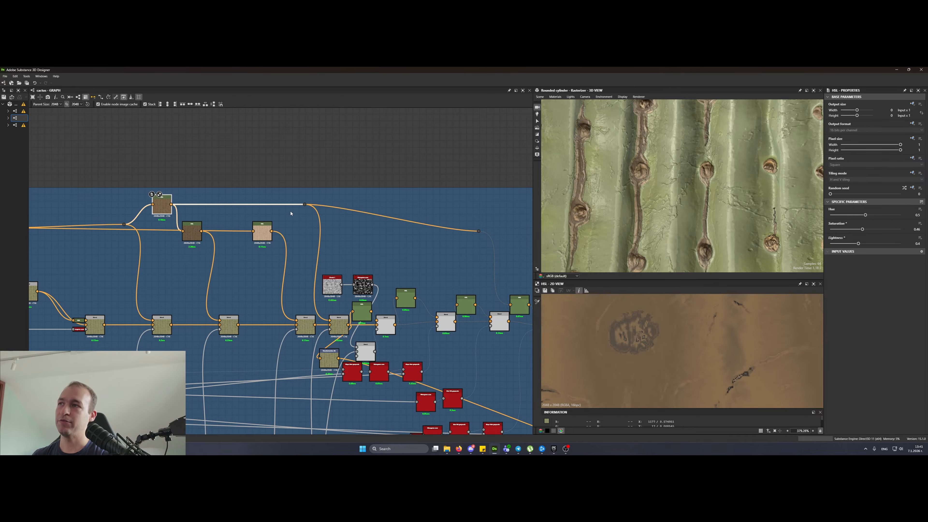
click(329, 357)
middle_drag(331, 360, 400, 176)
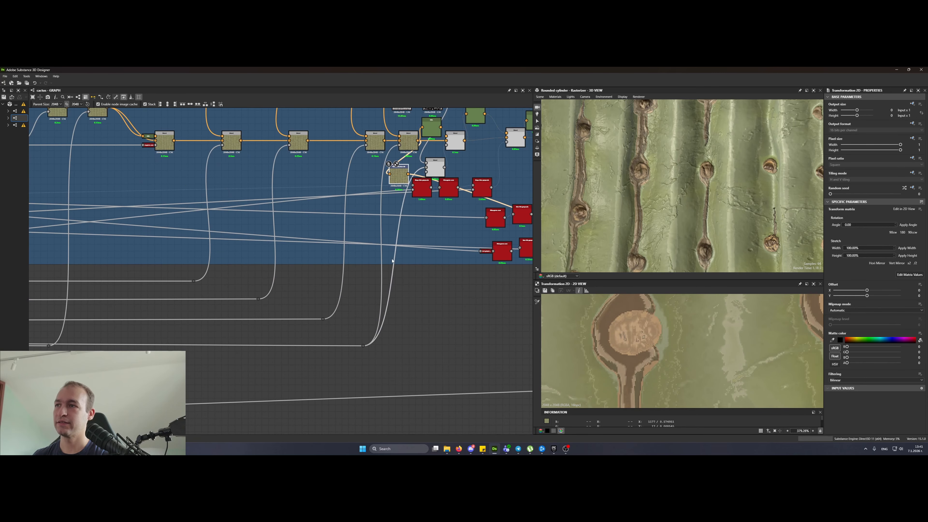
- Preview the Subtract Blends in the Bark Masks frame one after another to compare the masks
scroll(384, 273, down, 5)
scroll(227, 311, up, 1)
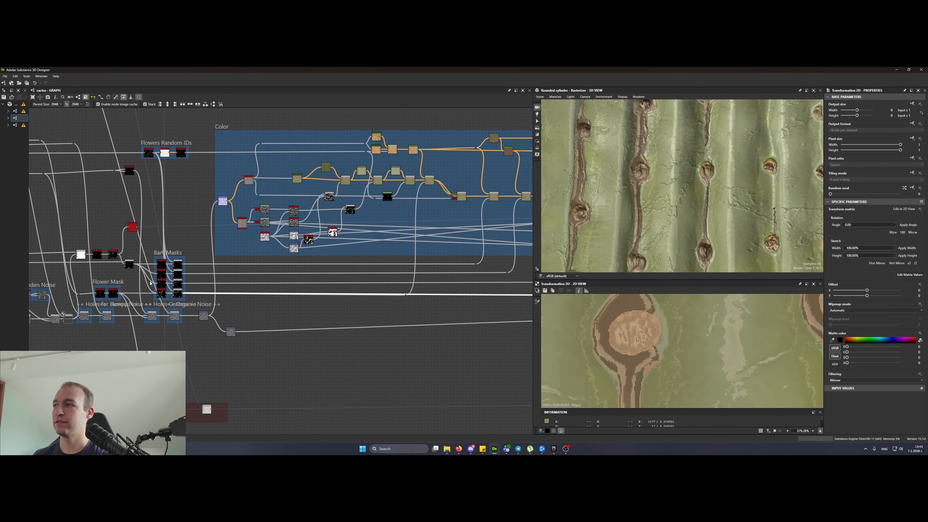
scroll(227, 311, up, 4)
double_click(220, 312)
double_click(218, 292)
double_click(217, 271)
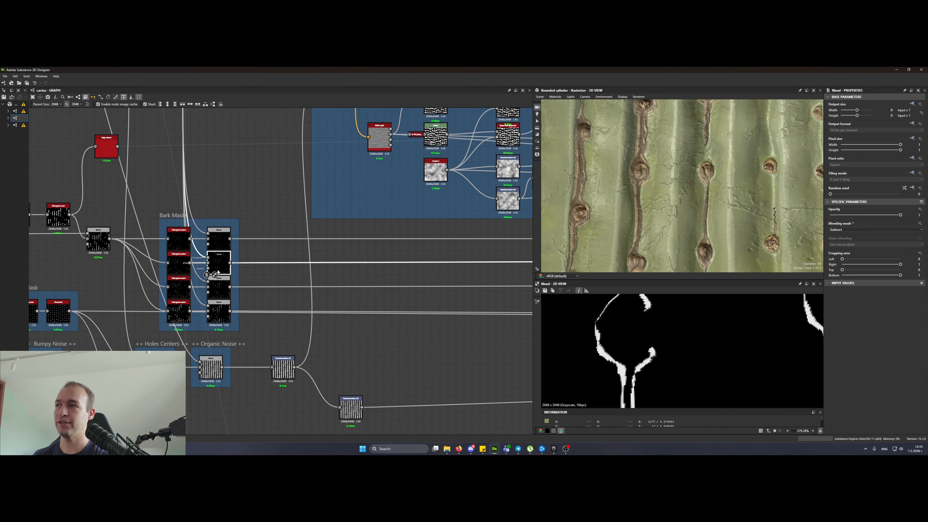
double_click(215, 248)
double_click(217, 265)
double_click(218, 288)
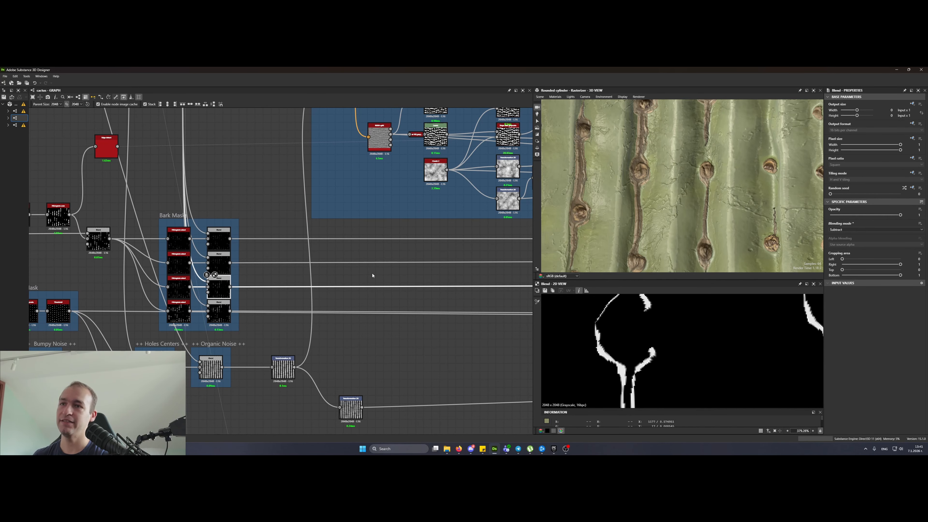
- Go back to the bark colour chain and preview its second and third Blends and the brown HSL used by the fourth
scroll(441, 272, down, 4)
middle_drag(477, 297, 291, 291)
scroll(387, 209, up, 5)
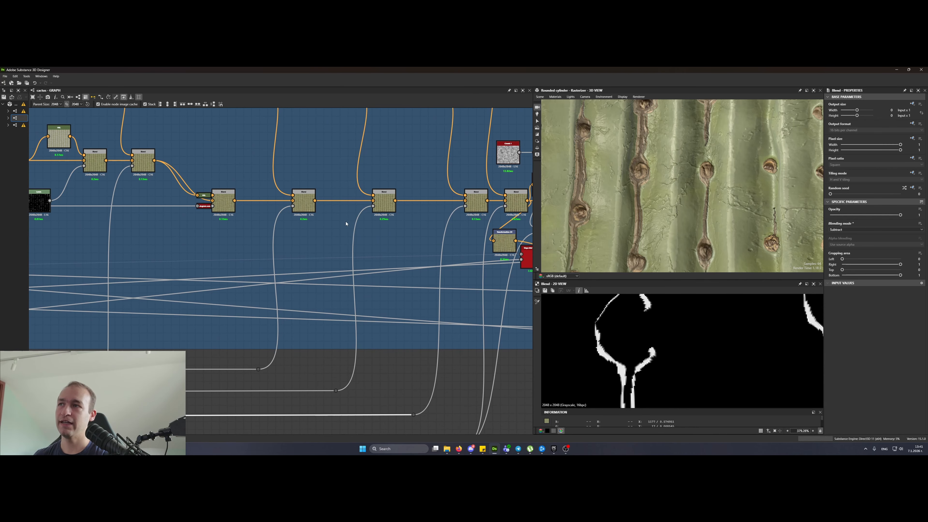
double_click(384, 202)
middle_drag(443, 229, 331, 257)
double_click(361, 231)
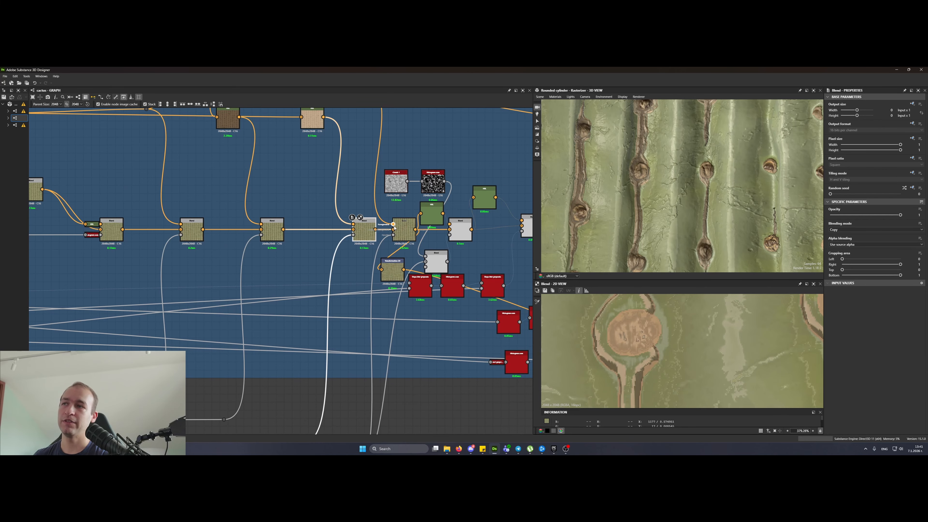
double_click(393, 224)
- Inspect the bark colours on the whole 3D cactus and up close
scroll(652, 219, down, 8)
drag(647, 219, 663, 217)
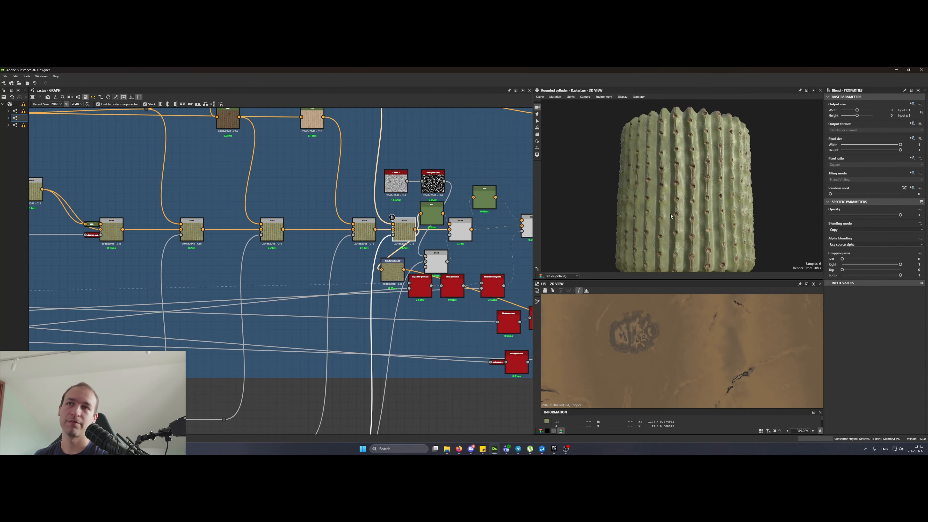
scroll(676, 206, up, 10)
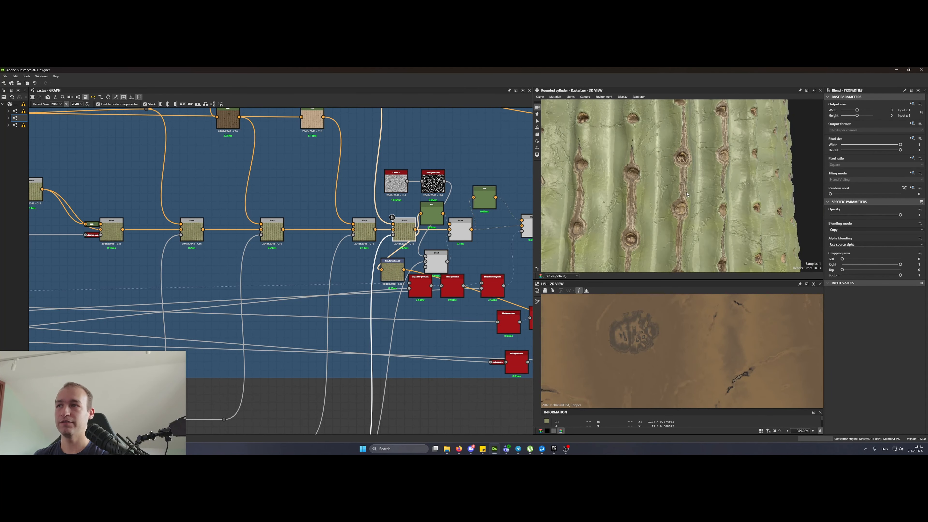
- Move the Transformation 2D node aside and reposition the Clouds 1 and Histogram Scan pair above the bark Blends
middle_drag(432, 277, 340, 295)
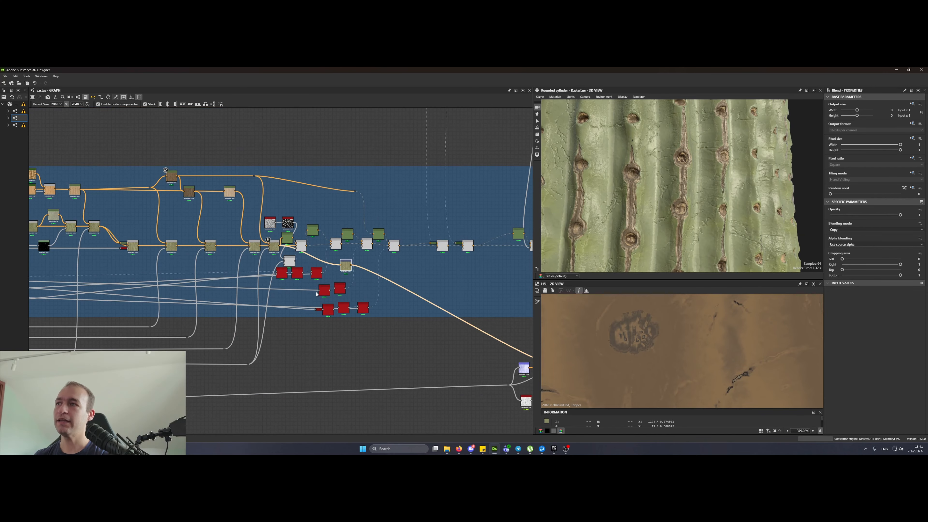
scroll(280, 231, up, 6)
mouse_move(263, 182)
mouse_down()
mouse_move(313, 209)
mouse_move(267, 198)
mouse_up()
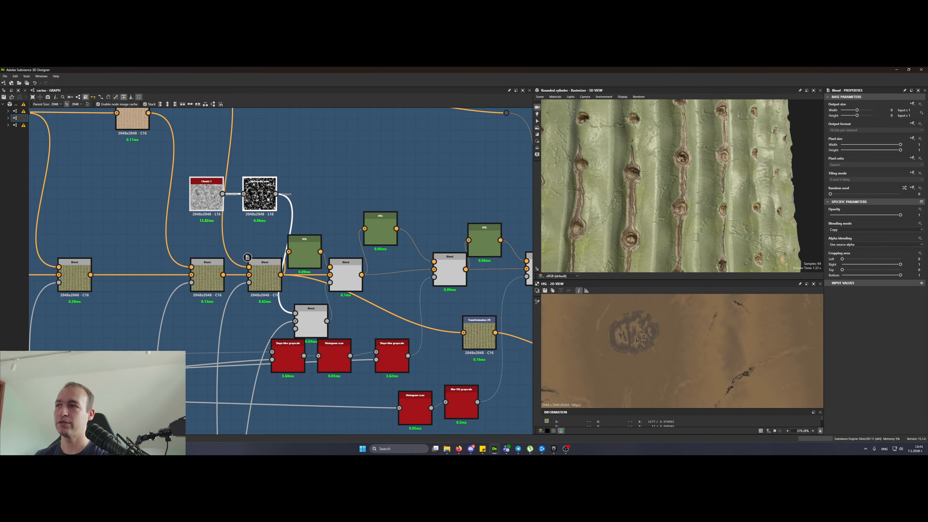
- Preview the Blend fed by the pale yellow HSL, move the Transformation 2D node beside it and feed it from that Blend
double_click(345, 272)
middle_drag(394, 307, 369, 289)
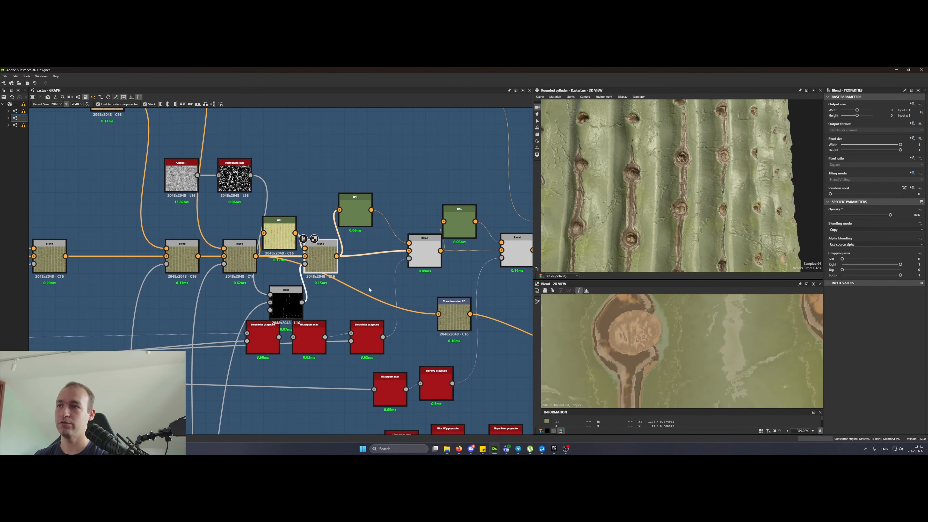
drag(449, 314, 392, 290)
click(333, 267)
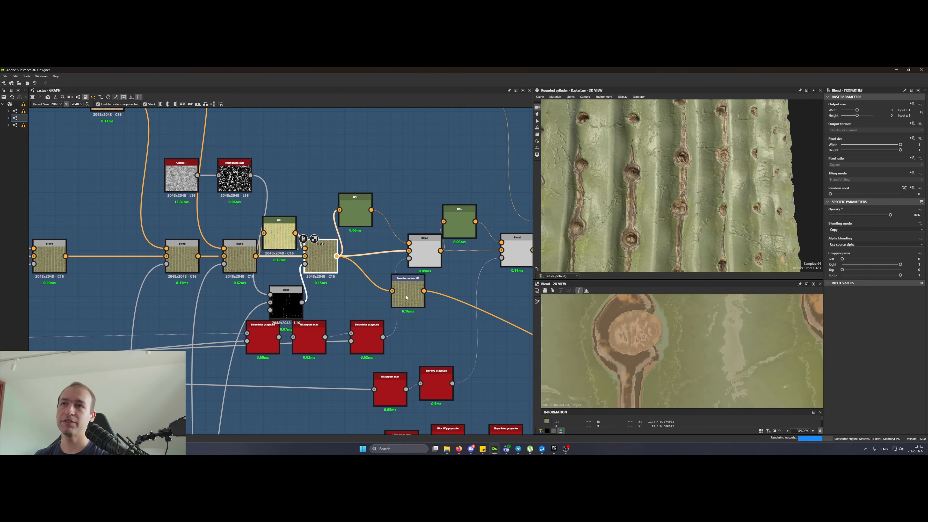
scroll(684, 184, up, 5)
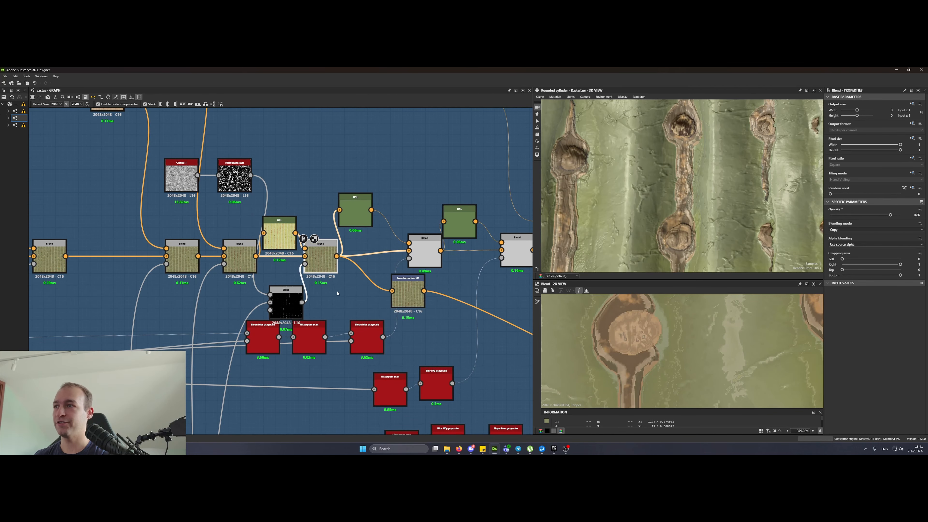
- Preview the Clouds 1 noise, its Histogram Scan and the Multiply Blend that combines the result with a bark mask
double_click(182, 176)
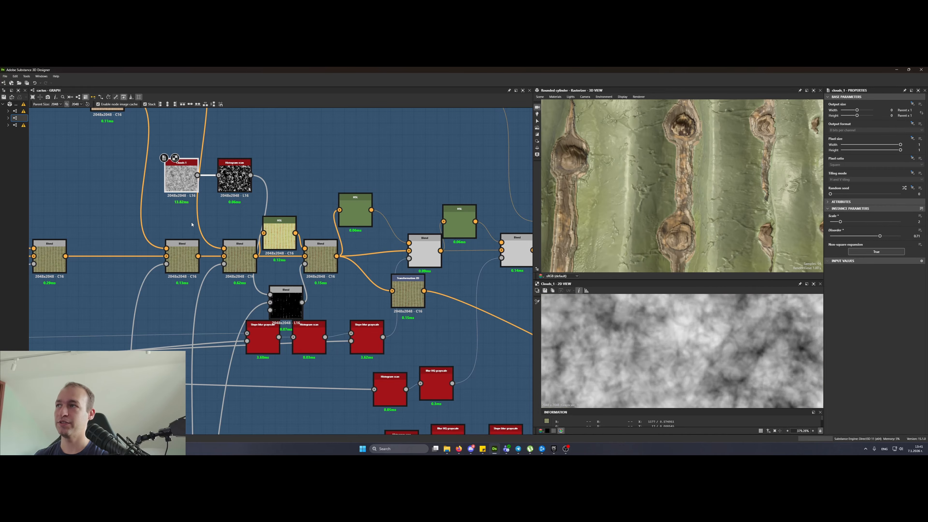
middle_drag(192, 224, 251, 239)
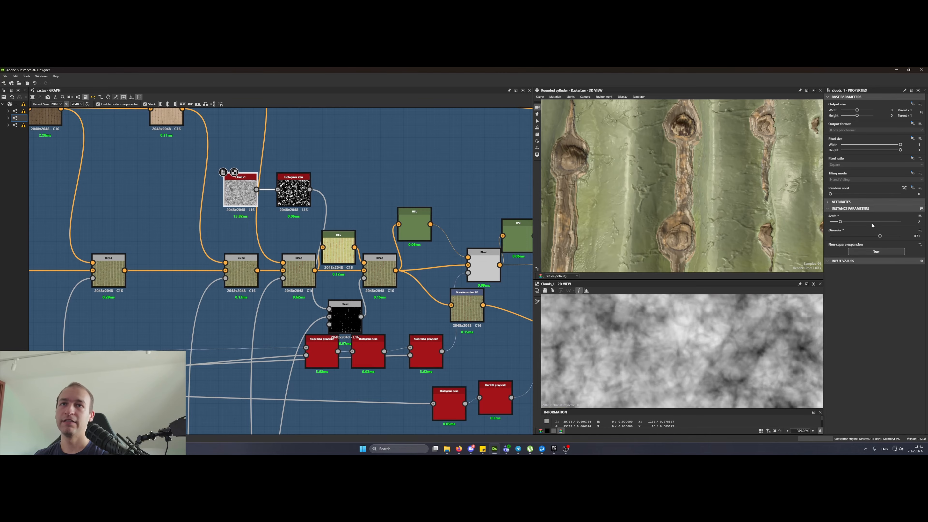
double_click(293, 190)
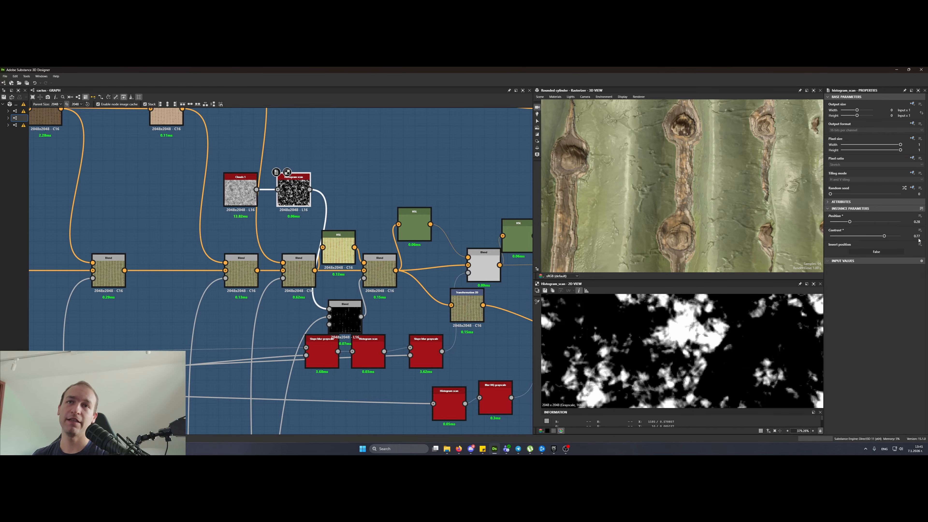
double_click(346, 315)
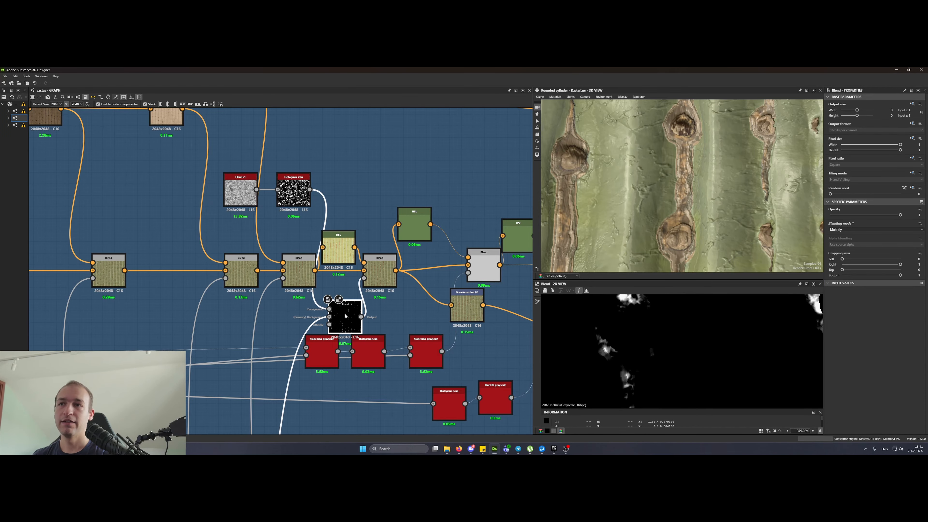
- Trace the Multiply Blend's background input back to the Bark Masks frame and preview the lowest Subtract Blend there
scroll(346, 316, down, 6)
middle_drag(346, 316, 422, 188)
middle_drag(198, 305, 506, 288)
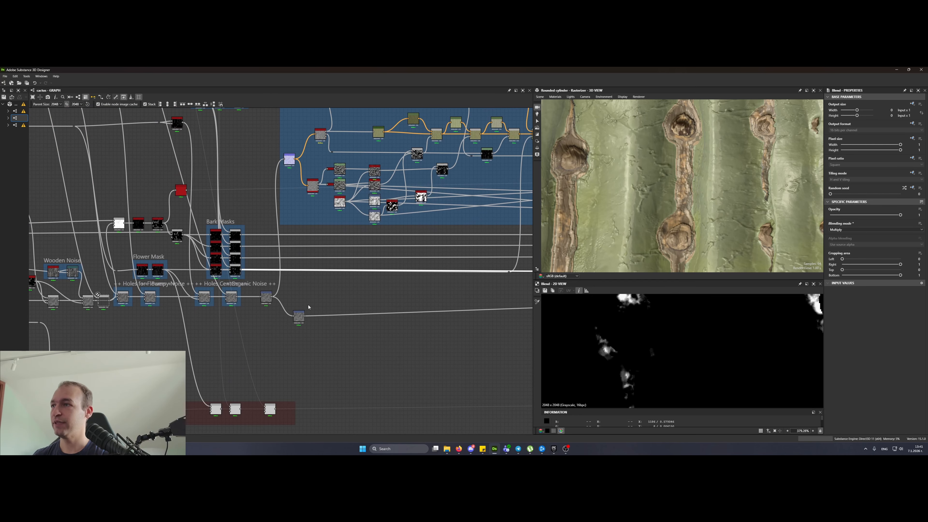
scroll(246, 272, up, 4)
double_click(219, 265)
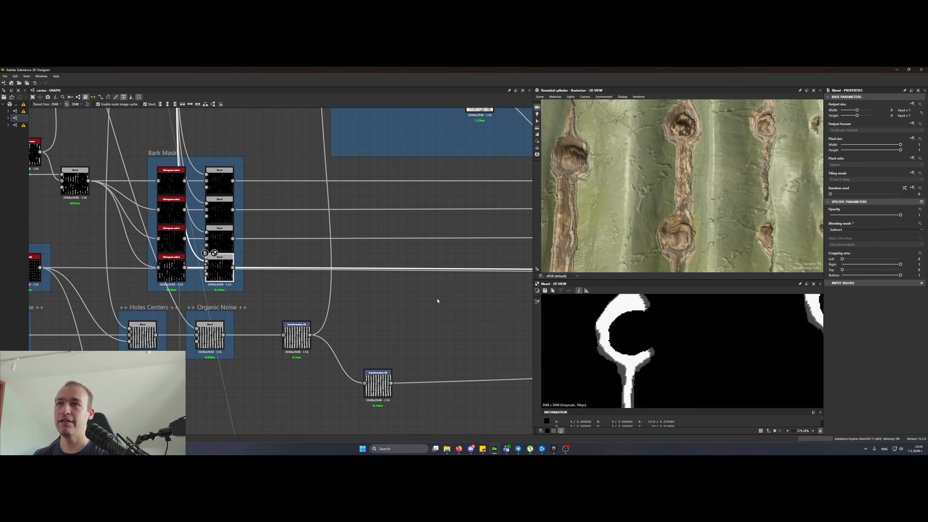
- Return to the Multiply Blend in the colour graph and preview its combined mask
middle_drag(437, 301, 70, 333)
scroll(270, 320, down, 3)
middle_drag(364, 285, 111, 295)
scroll(399, 182, up, 4)
double_click(396, 182)
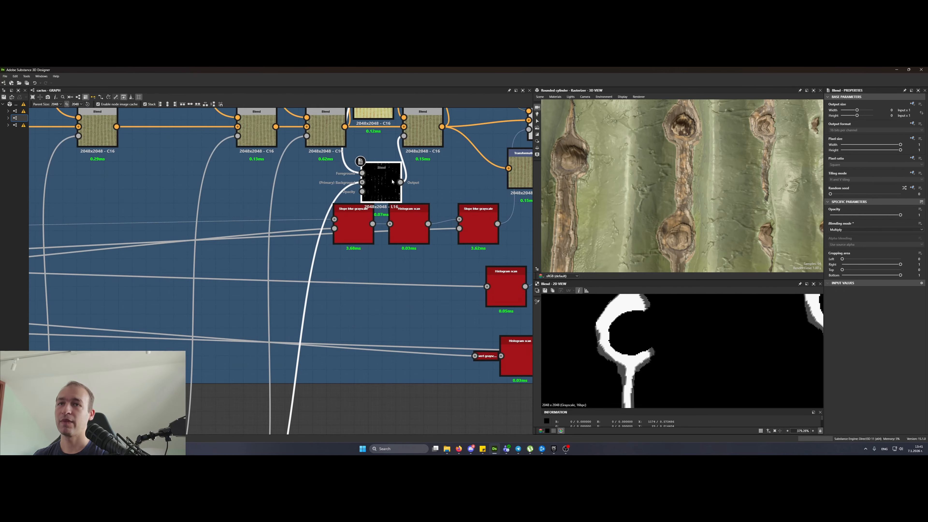
- Preview the colour Blend that uses the multiplied mask, shift it slightly right, and preview the pale yellow HSL feeding it
middle_drag(396, 183, 351, 285)
double_click(382, 238)
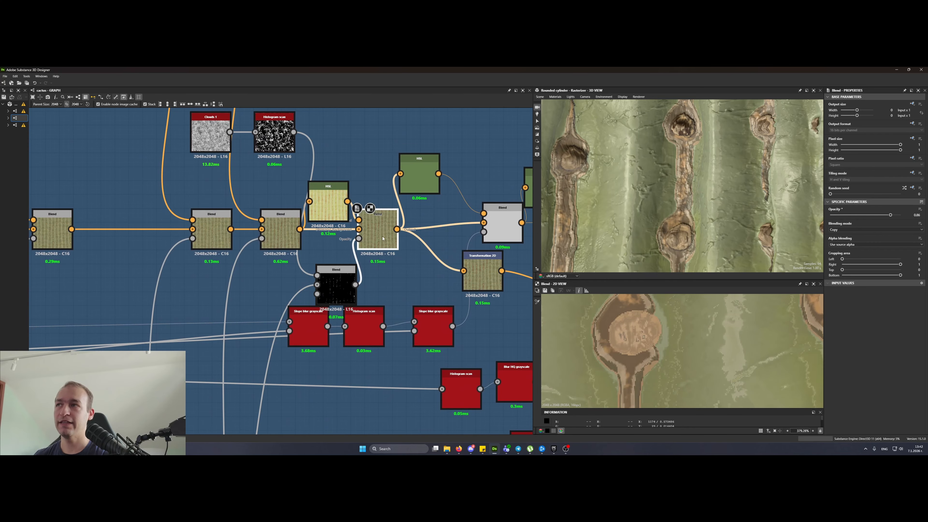
drag(383, 236, 391, 236)
double_click(328, 207)
scroll(702, 361, down, 5)
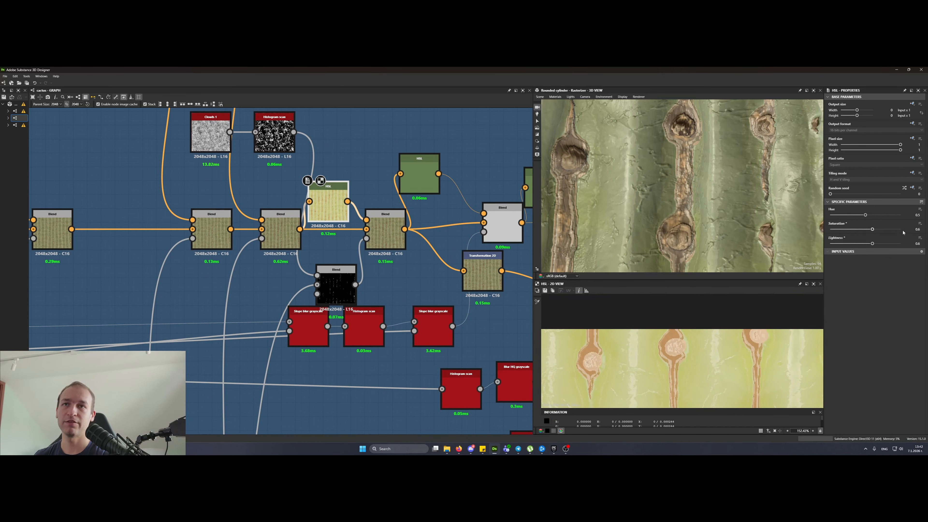
- Preview the colour Blend fed by the pale yellow HSL and try its opacity at 1
double_click(378, 235)
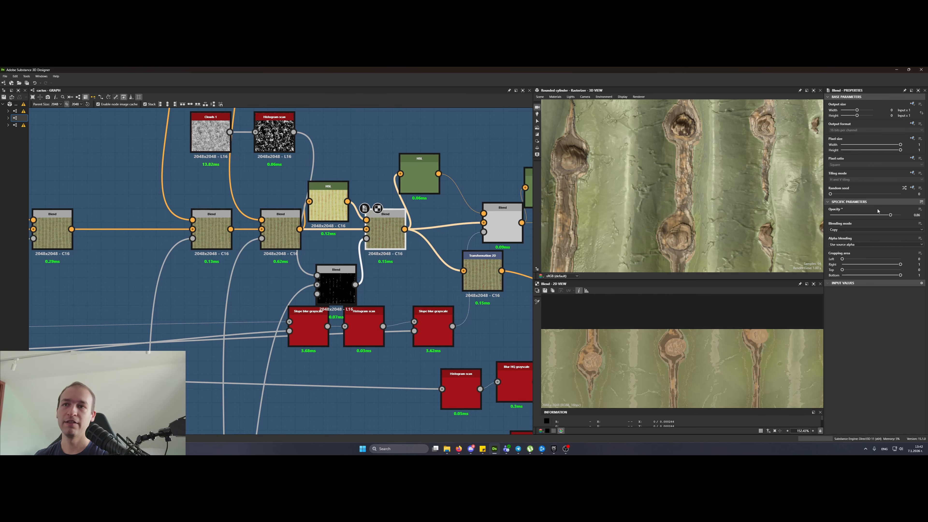
drag(878, 215, 925, 209)
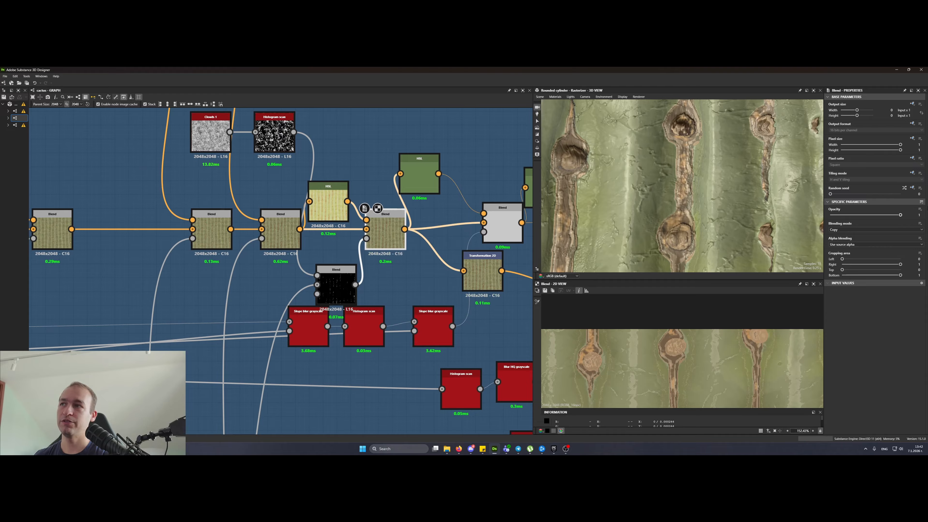
middle_drag(506, 244, 441, 258)
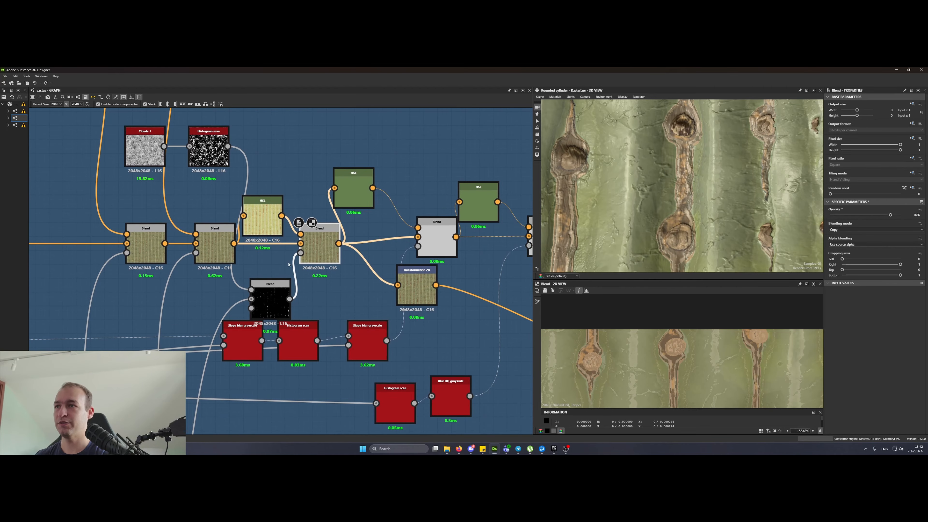
- Move the Transformation 2D node beneath the Max (Lighten) Blend, feed it from that Blend, and reposition the HSL supplying its foreground
double_click(439, 255)
drag(456, 237, 443, 301)
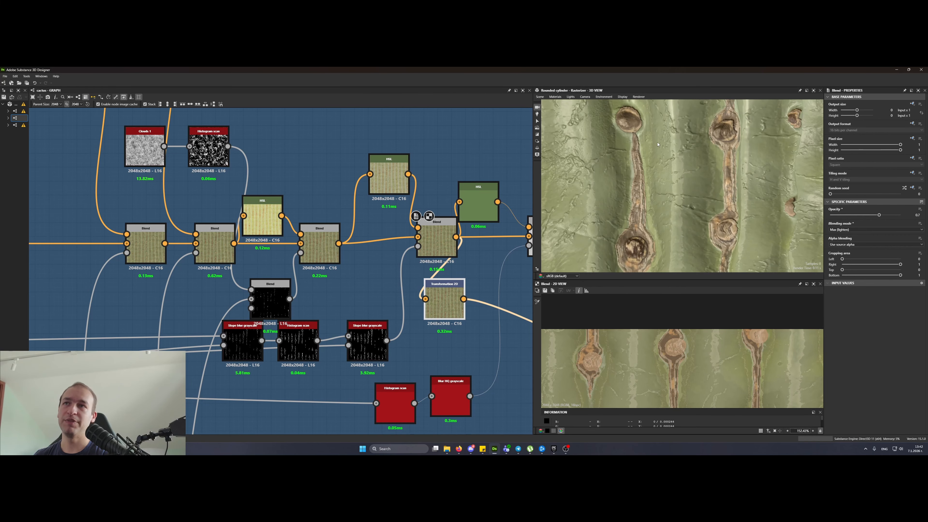
drag(399, 181, 386, 195)
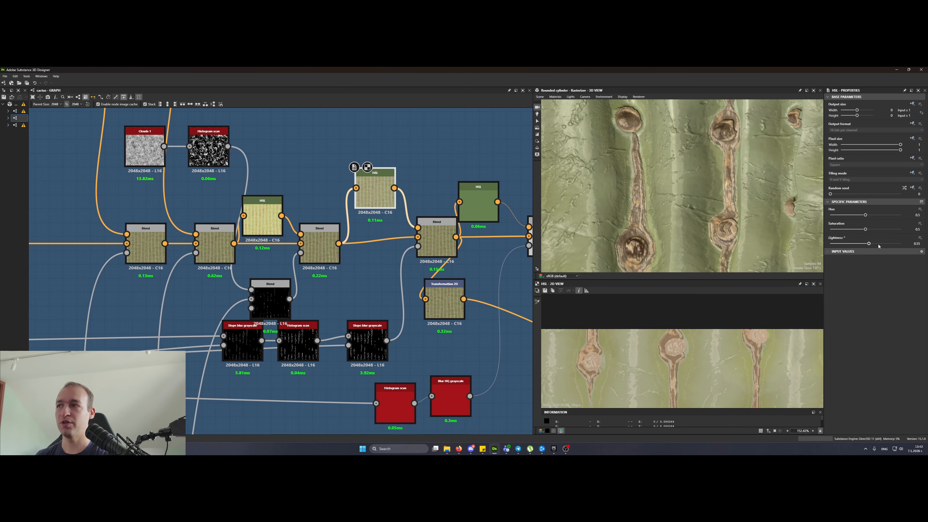
- Trace the Max (Lighten) Blend's mask back to its source and compare the Histogram Scan with the Edge Detect outline
click(242, 340)
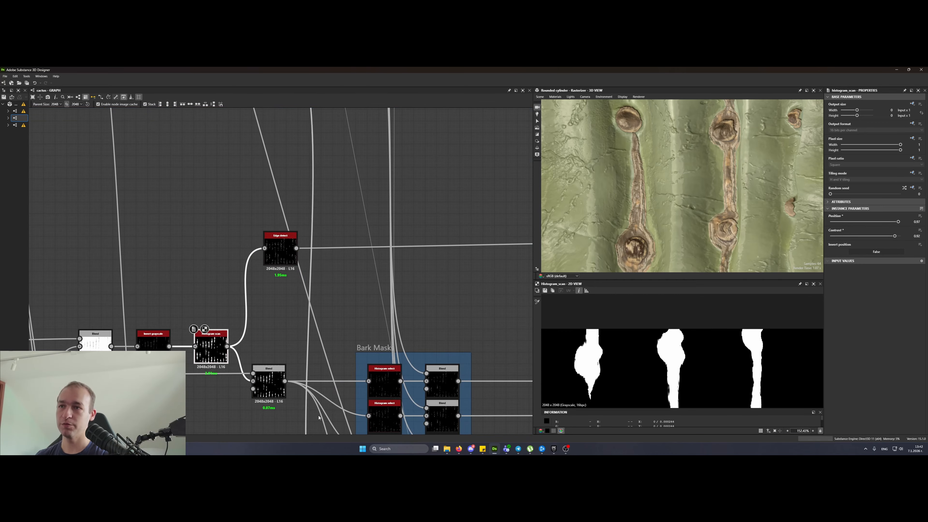
scroll(714, 392, down, 5)
double_click(277, 254)
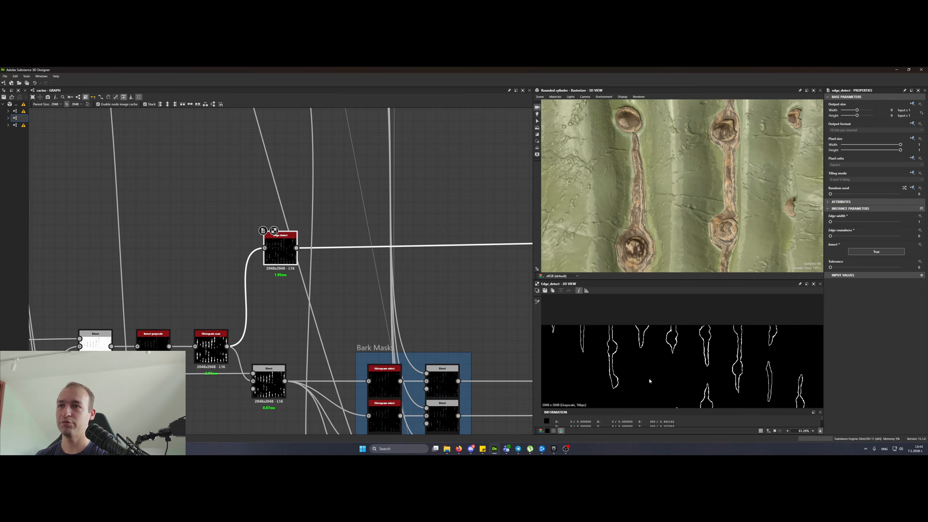
scroll(649, 380, up, 2)
double_click(211, 347)
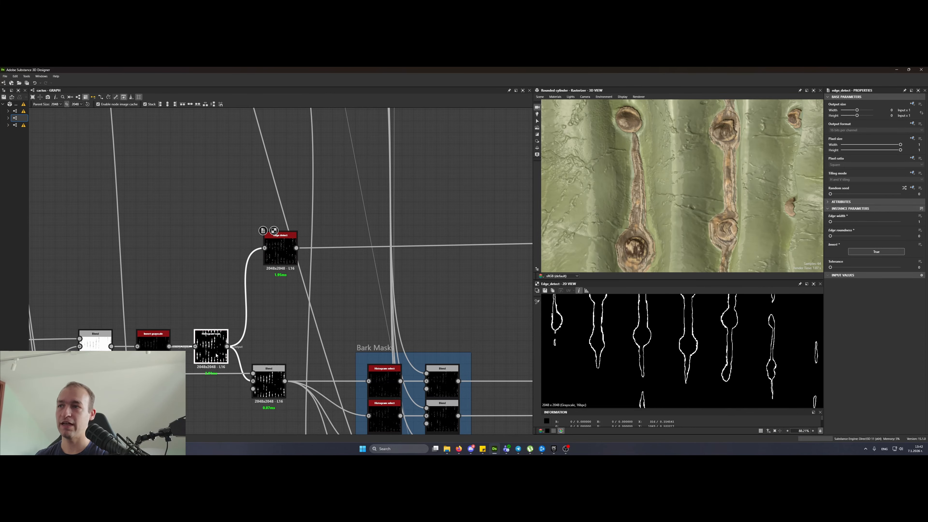
double_click(278, 268)
scroll(278, 267, down, 4)
scroll(278, 233, up, 5)
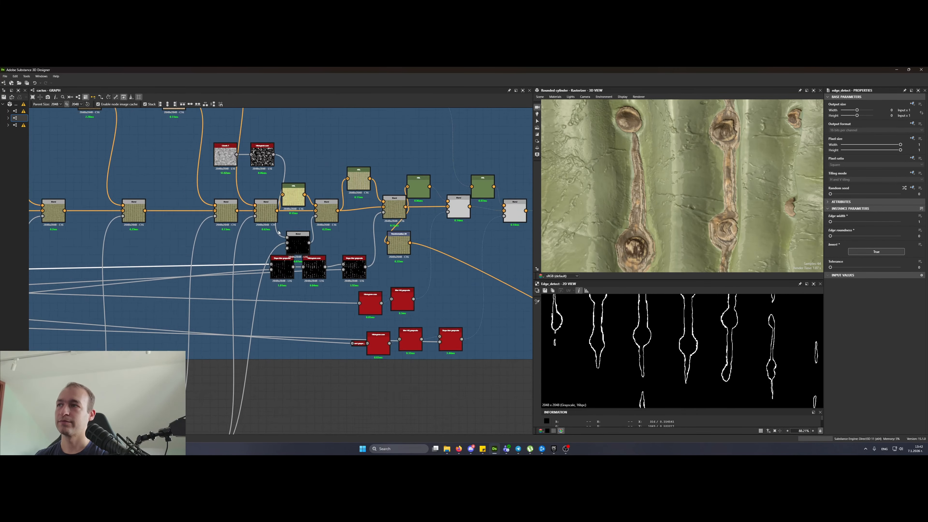
- Trace the first Slope Blur Grayscale's slope input back to the Transformation 2D clouds and preview the blurred edge outline
scroll(275, 253, up, 4)
click(280, 260)
double_click(267, 286)
scroll(256, 287, down, 6)
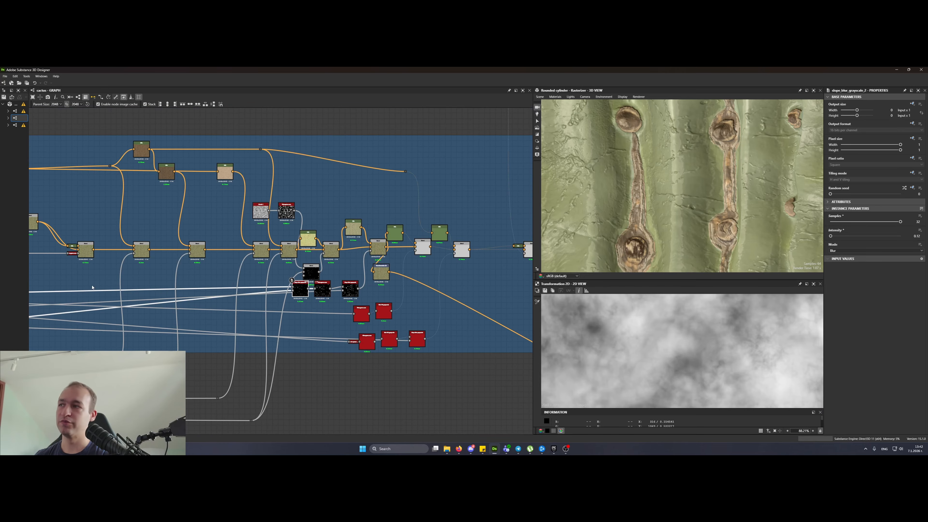
middle_drag(92, 287, 183, 167)
scroll(219, 256, up, 5)
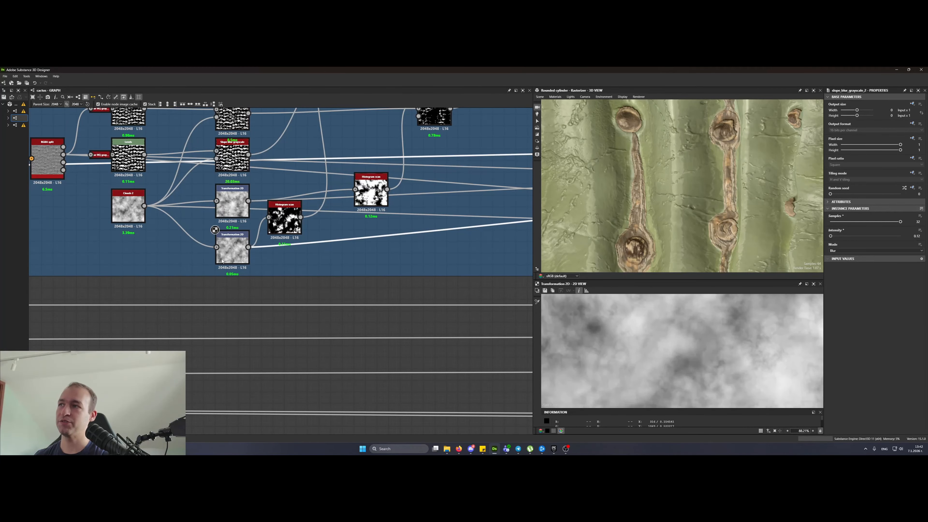
scroll(222, 261, down, 5)
scroll(431, 258, up, 6)
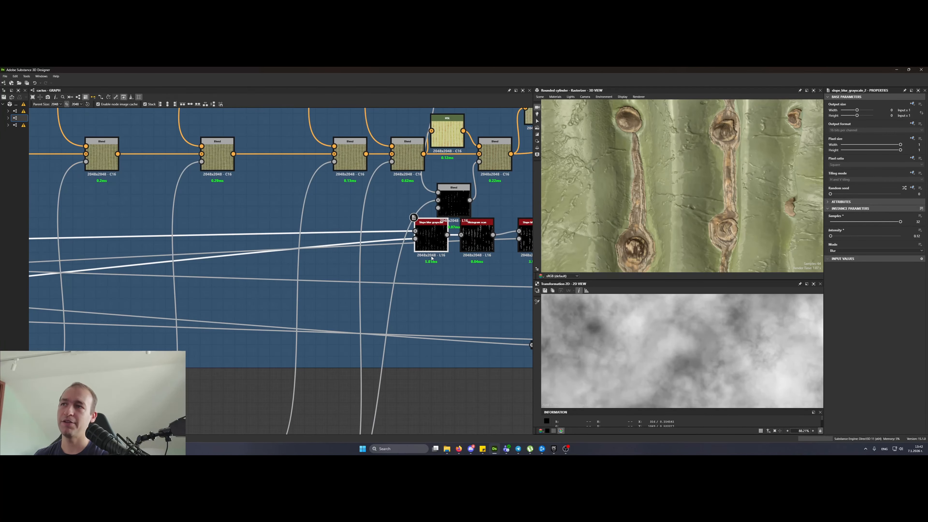
scroll(431, 258, up, 5)
middle_drag(404, 274, 296, 294)
double_click(294, 234)
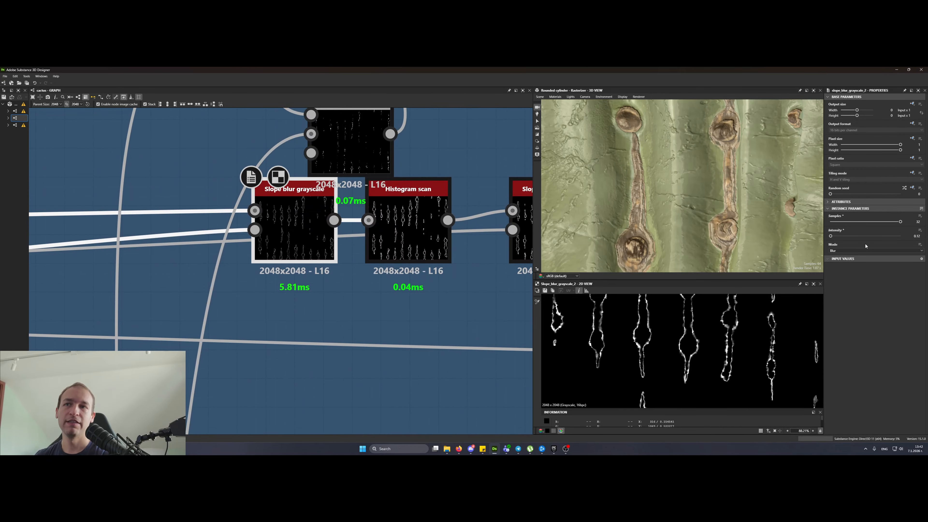
- Preview the Histogram Scan after the first Slope Blur, and the second Slope Blur Grayscale together with its slope input
double_click(408, 234)
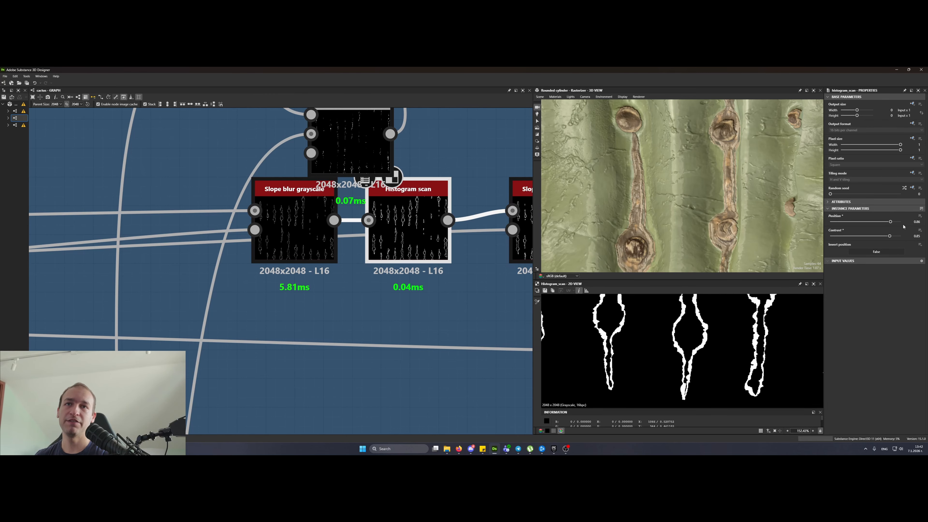
middle_drag(451, 326, 298, 353)
double_click(408, 247)
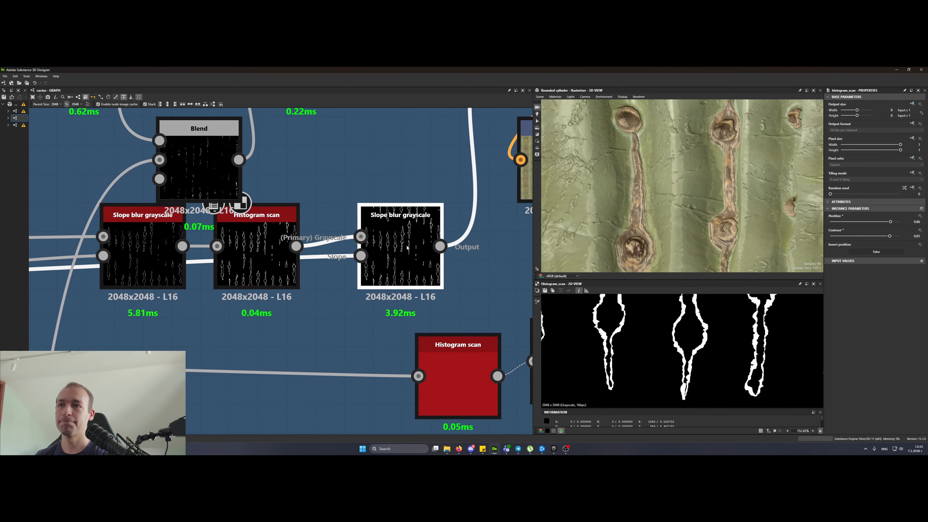
double_click(361, 255)
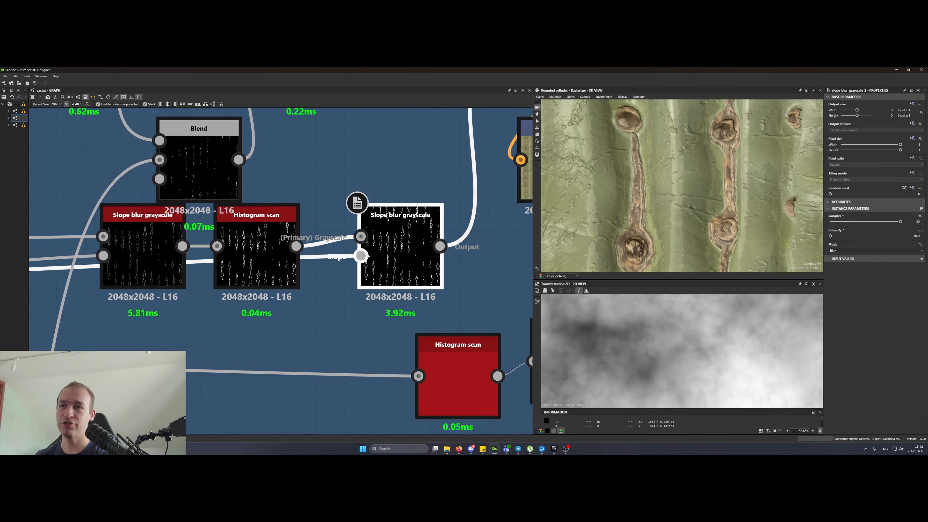
double_click(397, 262)
- Follow the second Slope Blur's slope connection back to its clouds source and preview the Max (Lighten) Blend it masks
scroll(405, 277, down, 5)
click(176, 277)
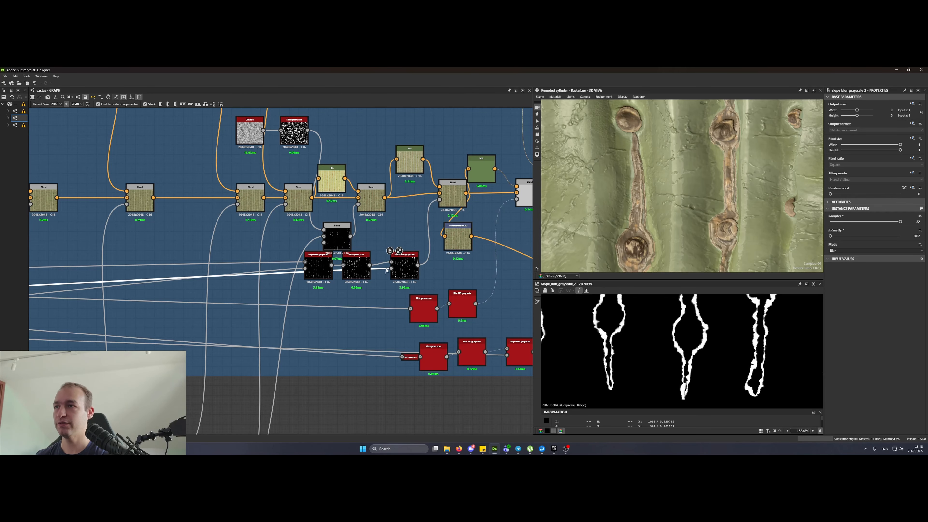
middle_drag(92, 285, 253, 263)
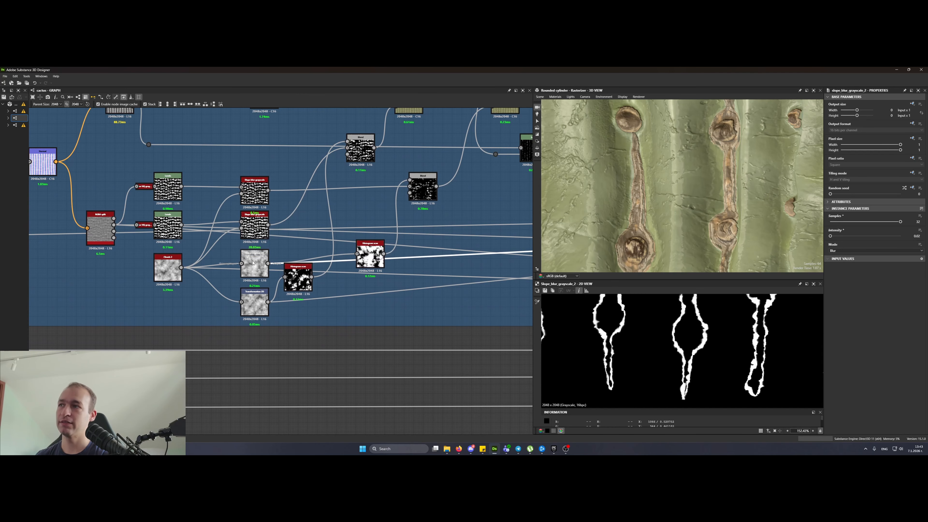
scroll(435, 291, down, 4)
middle_drag(441, 295, 256, 264)
scroll(337, 191, up, 5)
double_click(338, 191)
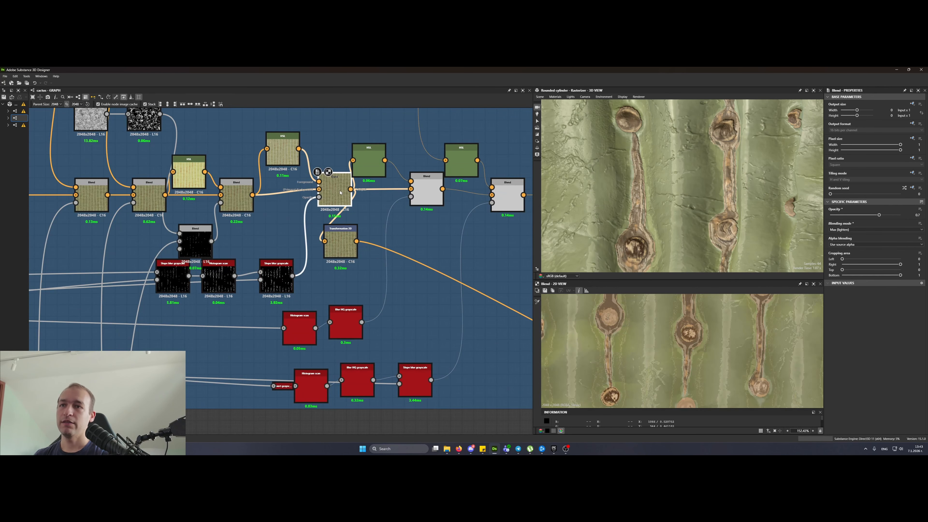
- Align the Max (Lighten) Blend with its row, move the Transformation 2D node aside, and feed it from the next Blend
drag(337, 191, 332, 197)
drag(344, 243, 396, 249)
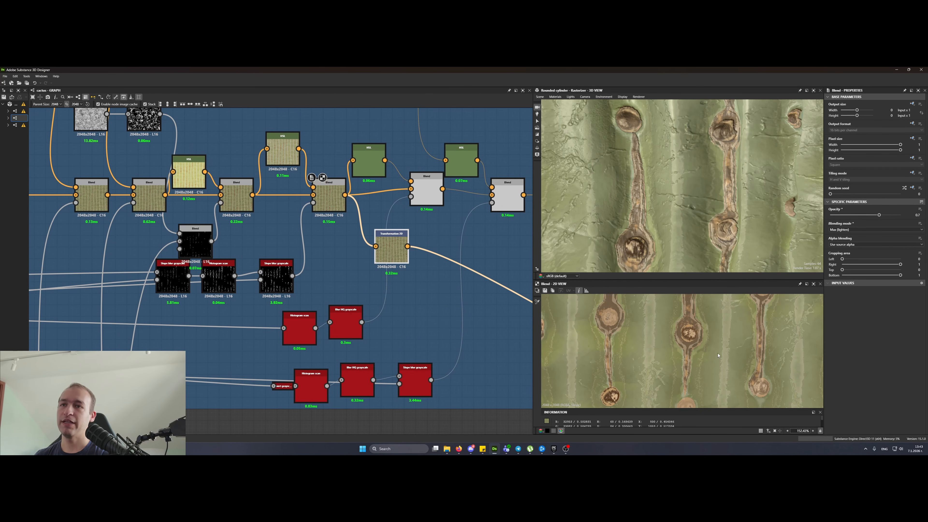
click(329, 199)
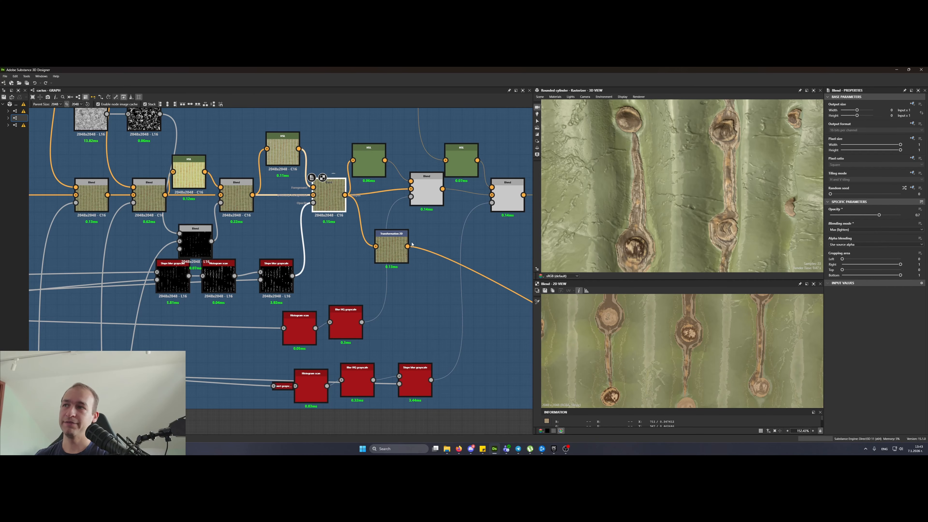
middle_drag(412, 244, 363, 265)
drag(353, 269, 380, 273)
click(388, 216)
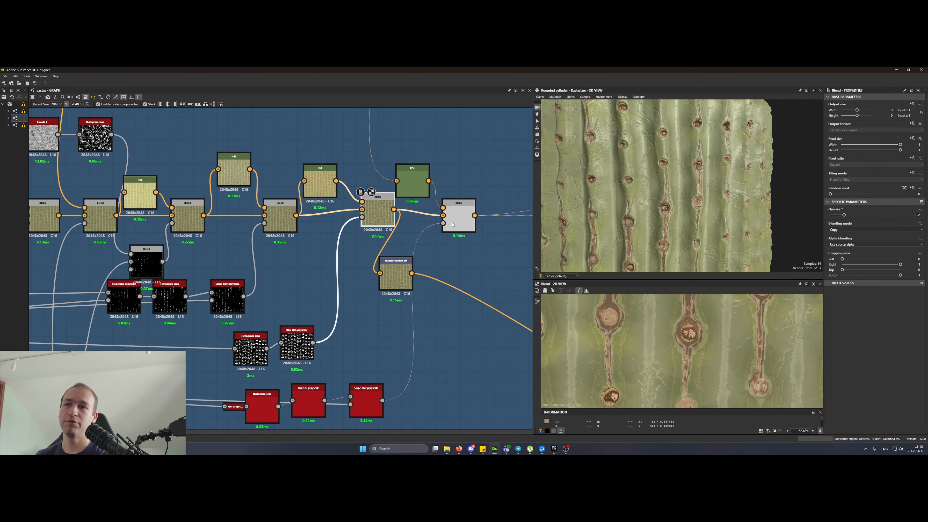
- Delete the Copy Blend with 0.2 opacity, undo the deletion, and compare the layer's effect on the cylinder
key(Delete)
key(ctrl+z)
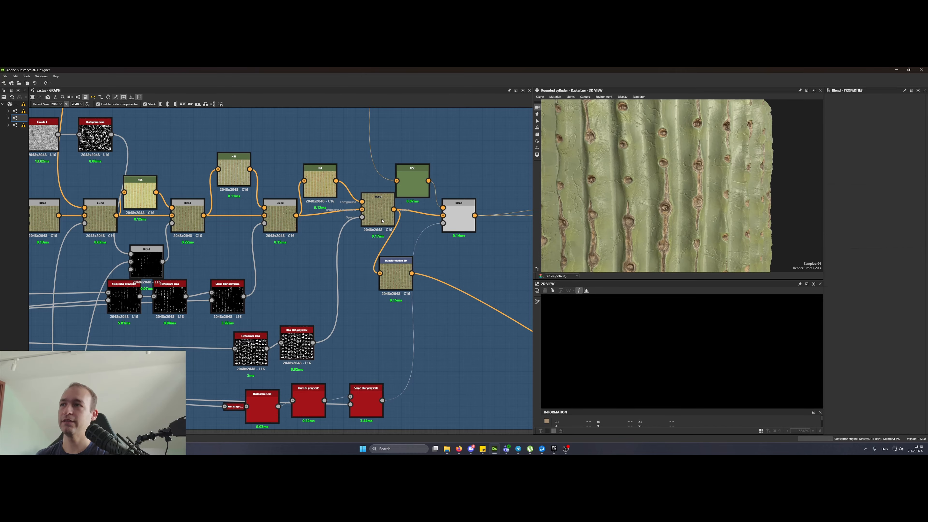
click(382, 221)
scroll(726, 210, up, 3)
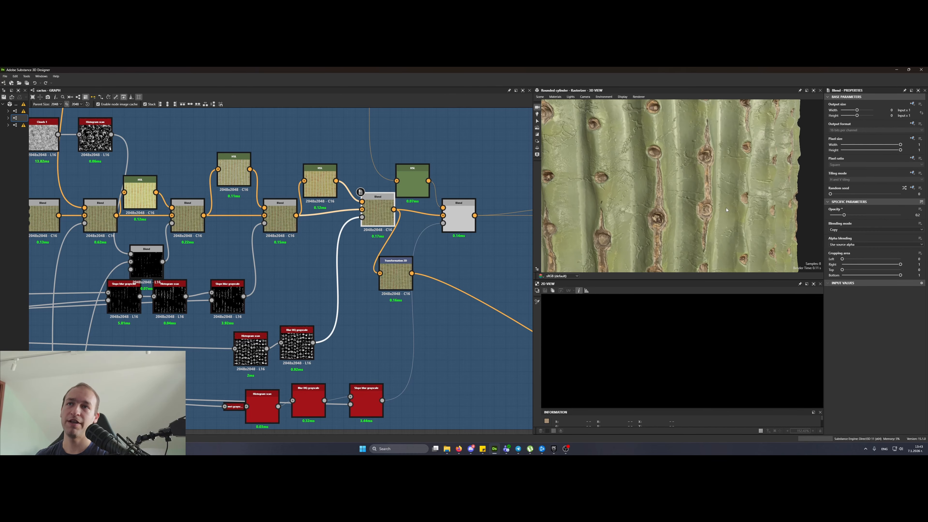
- Preview the Copy Blend's Histogram Scan mask and its input, tracing that input back to the RGBA Split node
double_click(378, 214)
double_click(244, 356)
middle_drag(272, 341, 344, 301)
scroll(311, 309, up, 4)
drag(324, 312, 314, 298)
double_click(291, 300)
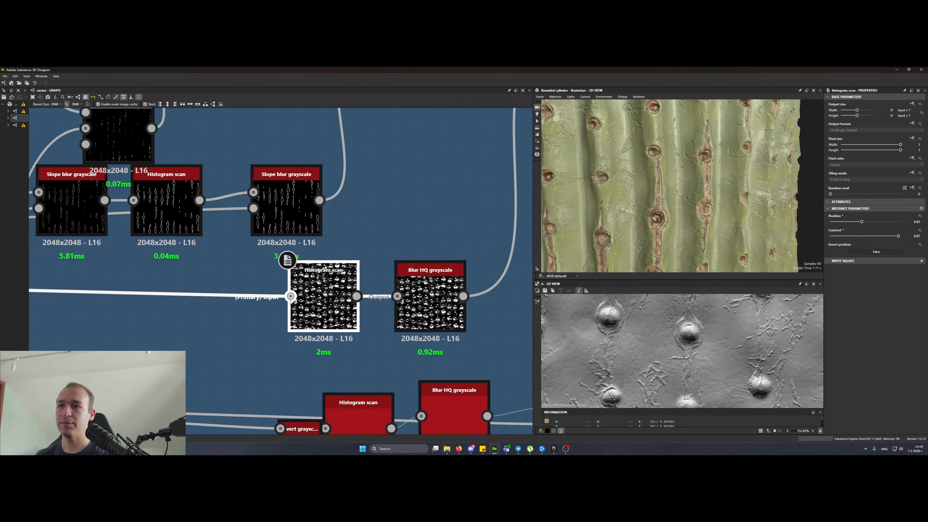
scroll(290, 300, down, 6)
scroll(334, 302, up, 6)
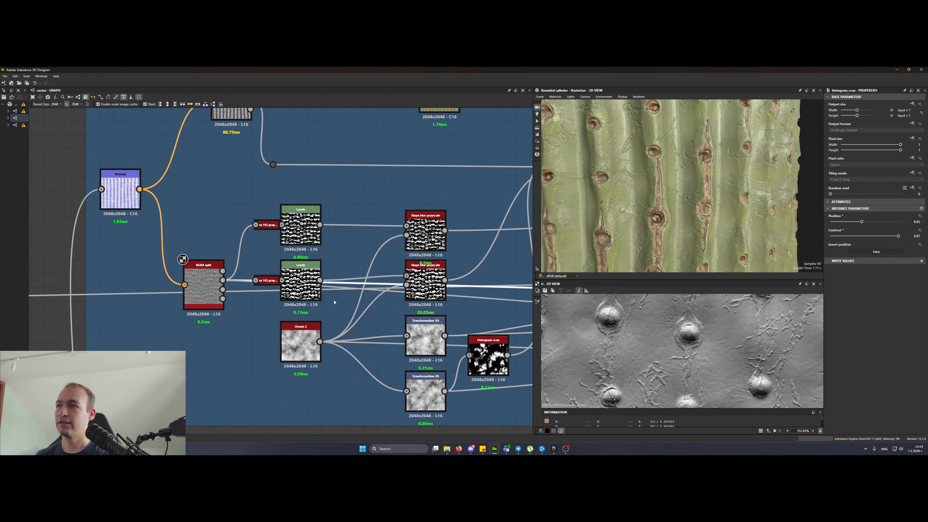
mouse_move(206, 285)
mouse_down()
mouse_move(200, 313)
mouse_move(206, 278)
mouse_up()
- Return to the Copy Blend's mask chain and preview the Blur HQ Grayscale after the Histogram Scan
scroll(266, 300, down, 6)
middle_drag(511, 306, 255, 286)
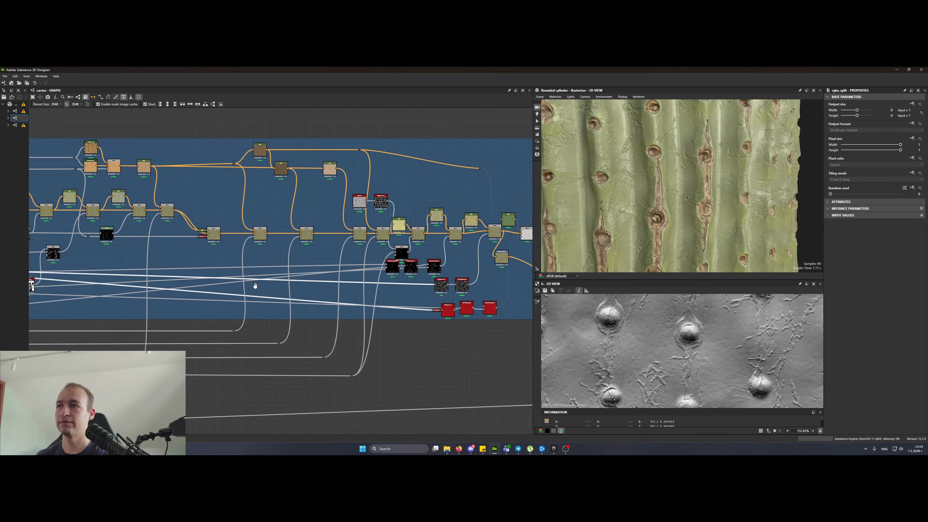
scroll(478, 293, up, 5)
double_click(408, 262)
- Shift the Copy Blend slightly to line it up with its row, and preview it alongside its yellowish foreground HSL
middle_drag(483, 267, 330, 328)
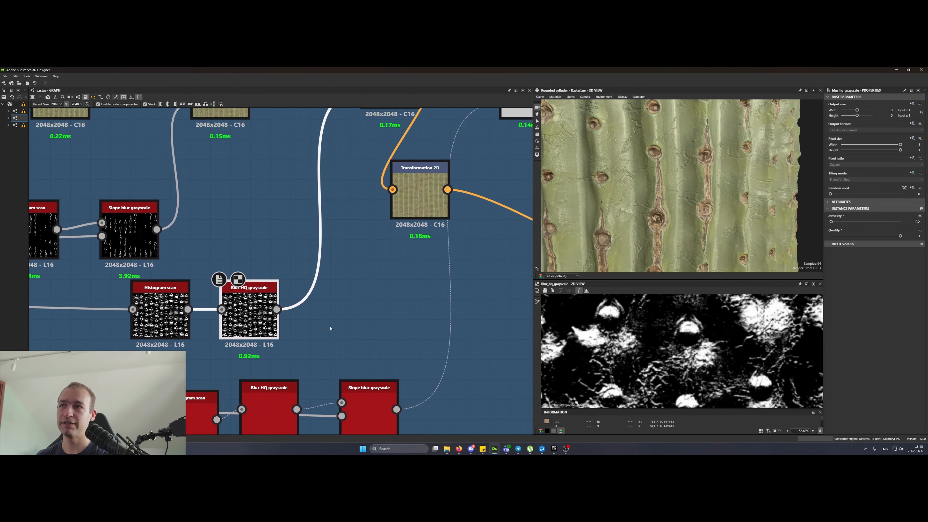
scroll(336, 335, down, 3)
double_click(366, 188)
drag(366, 189, 349, 195)
double_click(320, 170)
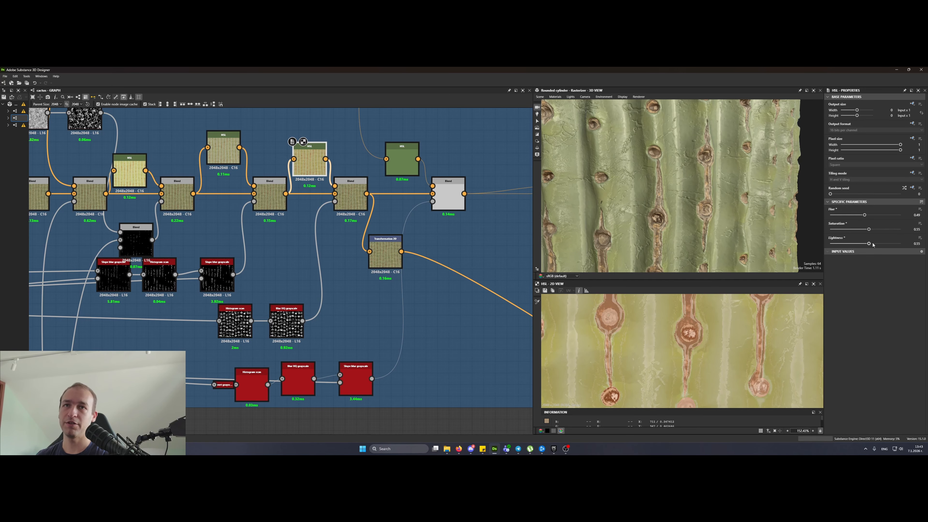
double_click(355, 198)
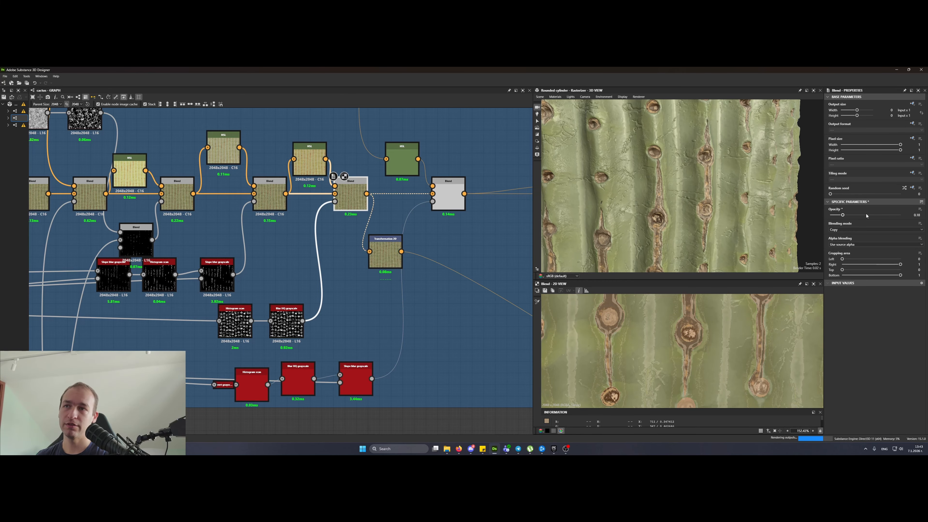
- Try a much higher opacity on the Copy Blend, inspect it on the rotated cylinder, and undo the opacity change
drag(843, 215, 921, 215)
scroll(656, 192, down, 5)
drag(656, 191, 716, 226)
scroll(628, 203, up, 4)
key(ctrl+z)
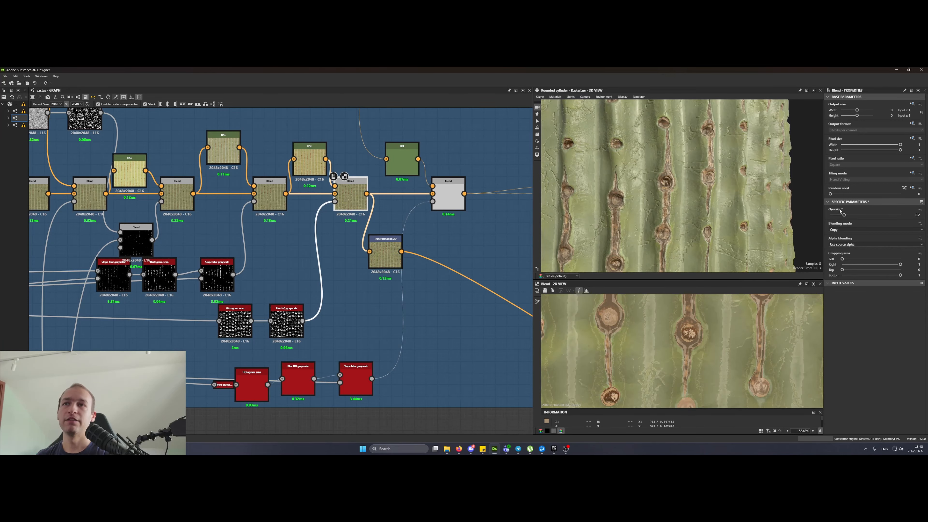
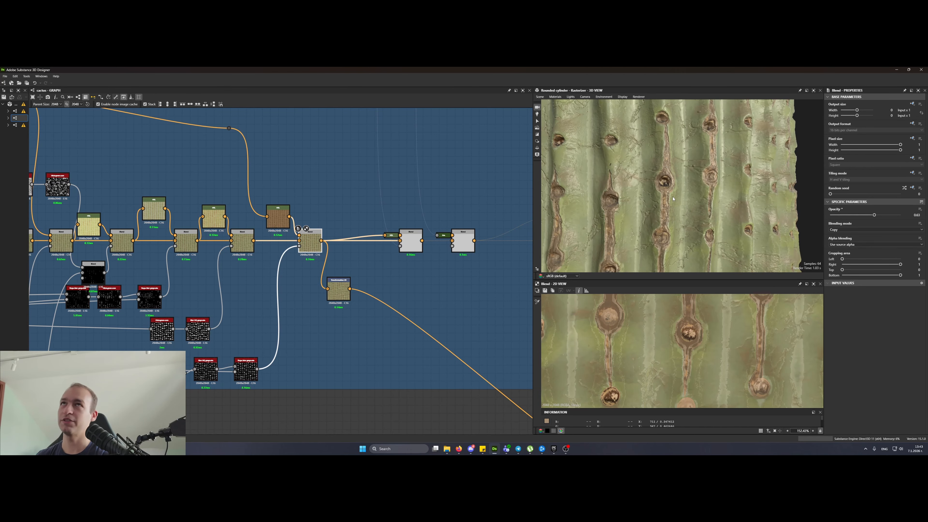
- Trace the brown HSL's input to its source HSL and preview the brown colour feeding the 0.65-opacity Blend
scroll(334, 294, up, 2)
scroll(347, 295, down, 5)
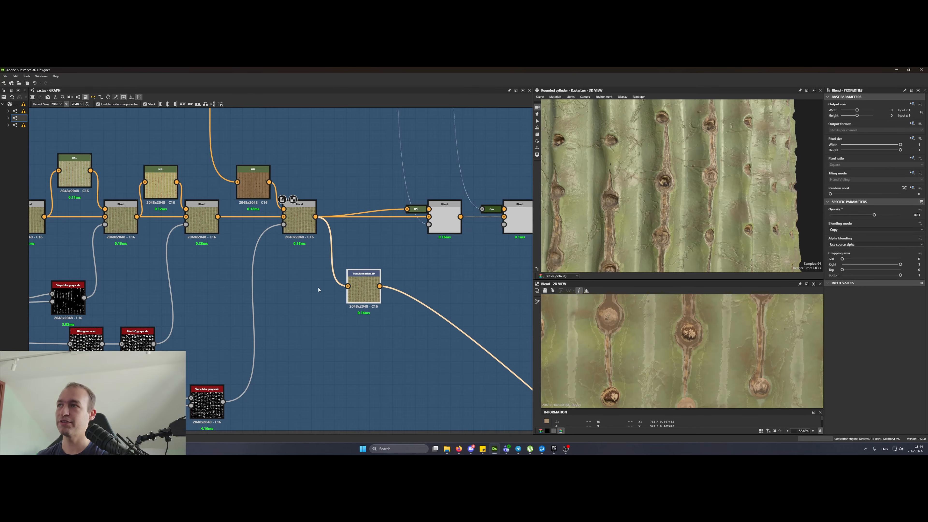
drag(351, 265, 356, 246)
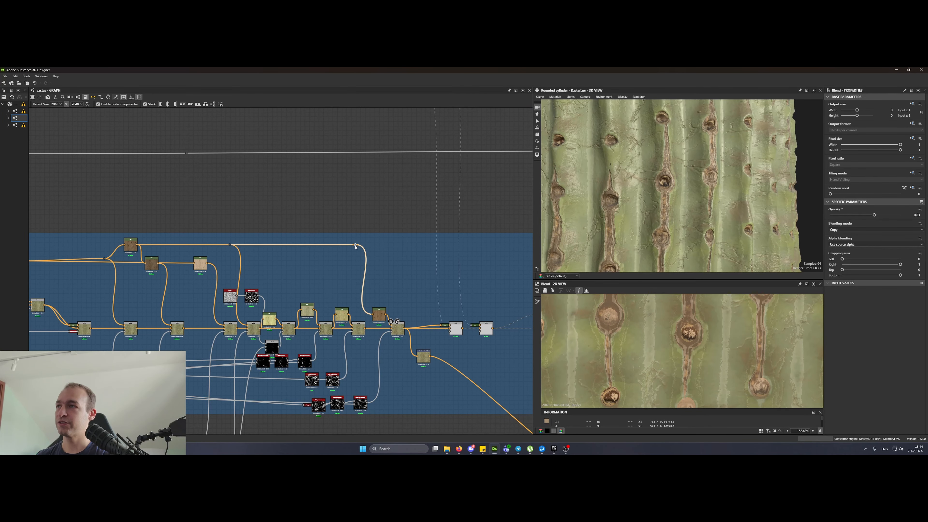
click(379, 314)
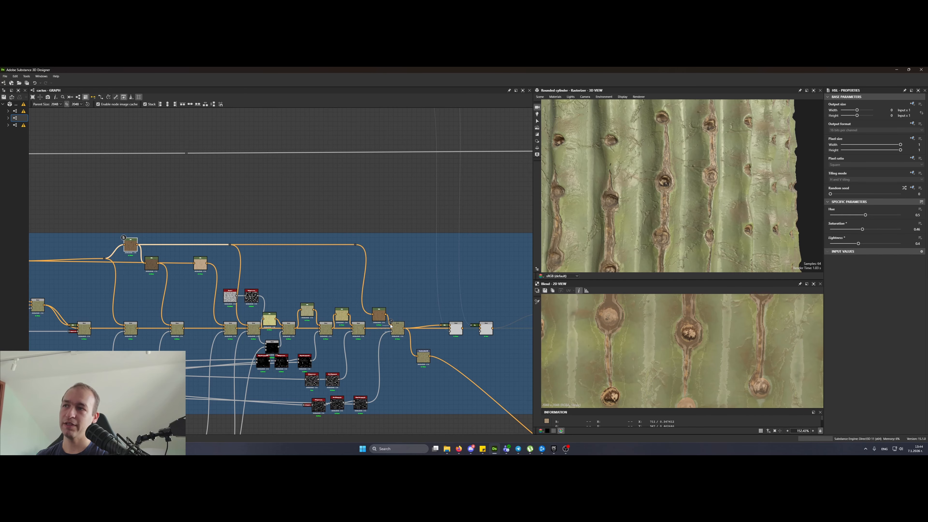
scroll(378, 314, up, 3)
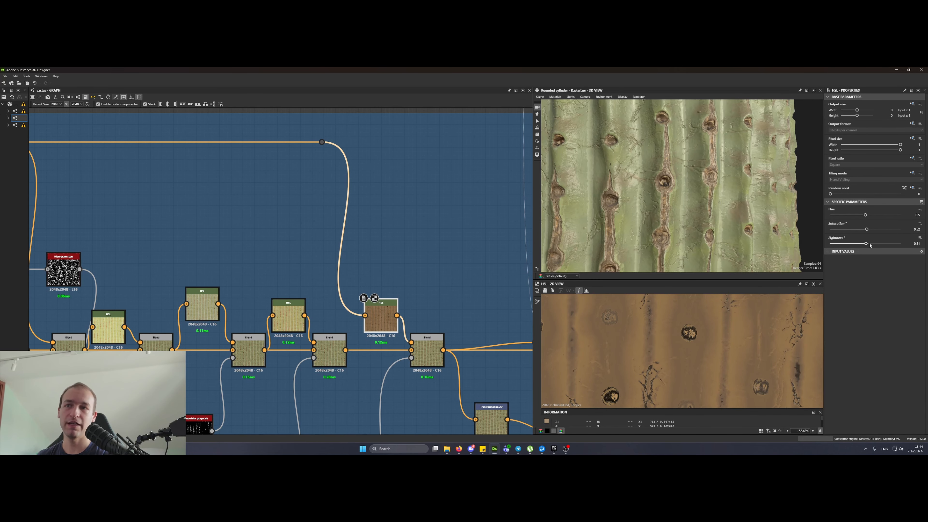
middle_drag(383, 318, 350, 206)
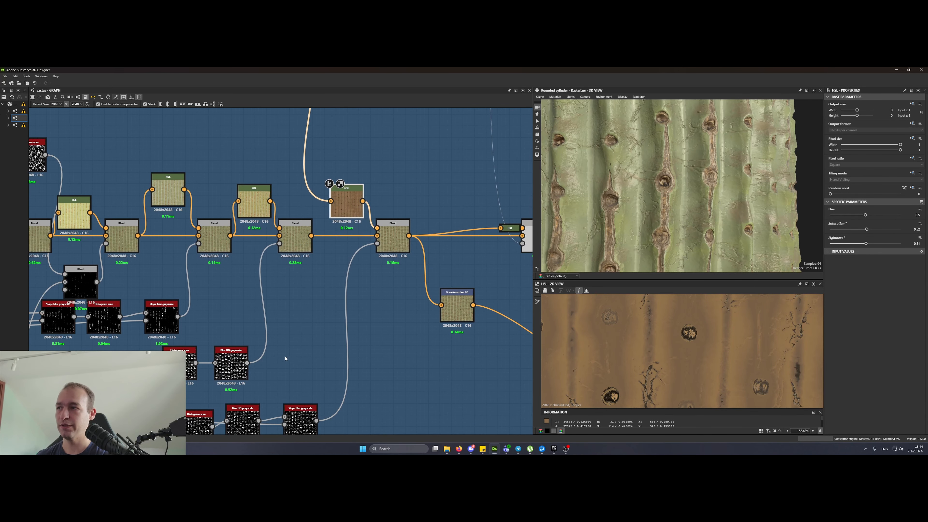
- Preview the Histogram Scan at the start of the brown layer's mask chain
middle_drag(286, 358, 346, 233)
double_click(242, 316)
scroll(172, 296, up, 3)
drag(265, 325, 276, 288)
scroll(277, 294, down, 3)
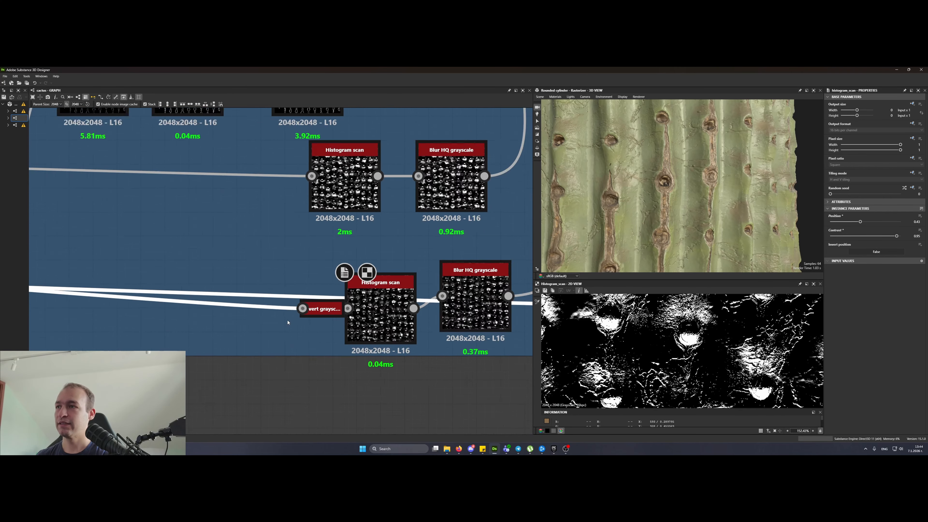
- Trace the brown layer's mask connections back to the RGBA Split and Clouds 2 nodes
middle_drag(183, 316, 438, 310)
middle_drag(237, 307, 483, 305)
middle_drag(54, 308, 490, 317)
middle_drag(82, 300, 318, 310)
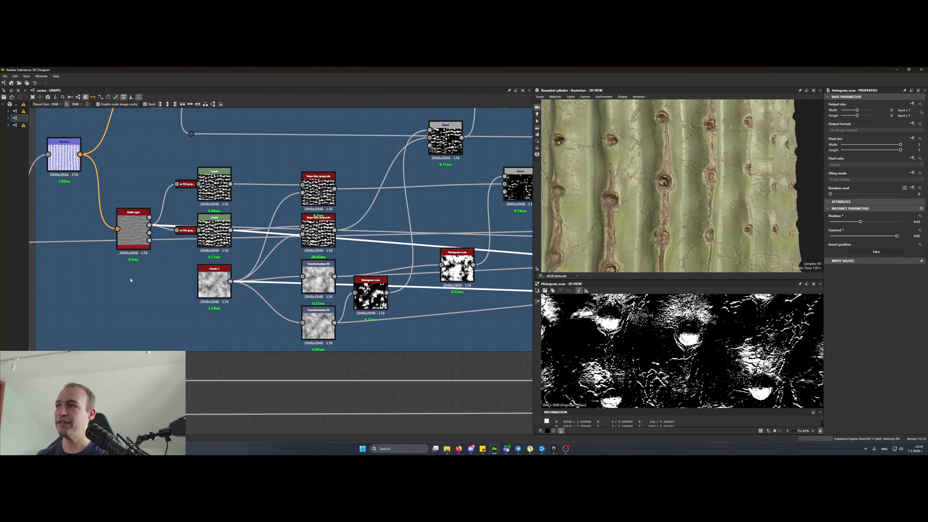
scroll(146, 223, up, 3)
scroll(150, 226, down, 10)
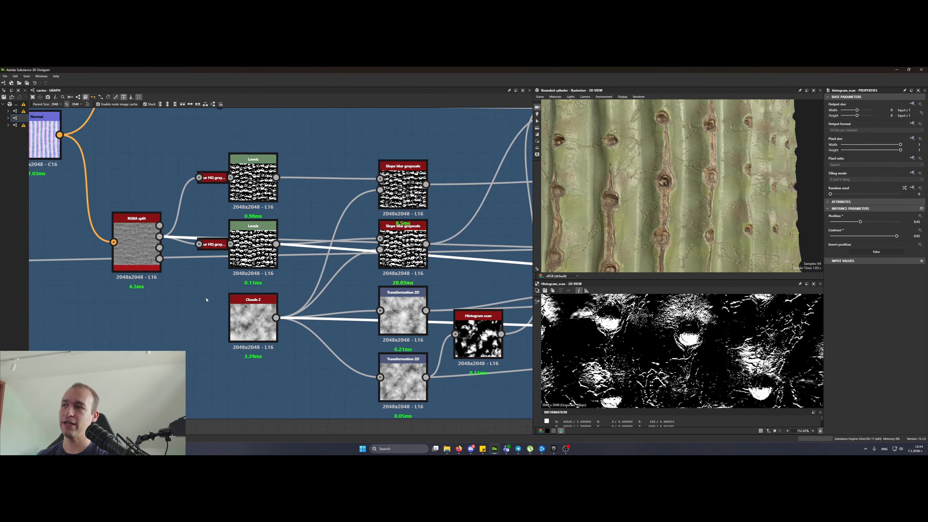
- Preview the brown layer's mask stage by stage: Invert Grayscale, Histogram Scan, Blur HQ Grayscale, and Slope Blur Grayscale
middle_drag(329, 337, 272, 288)
scroll(310, 258, up, 3)
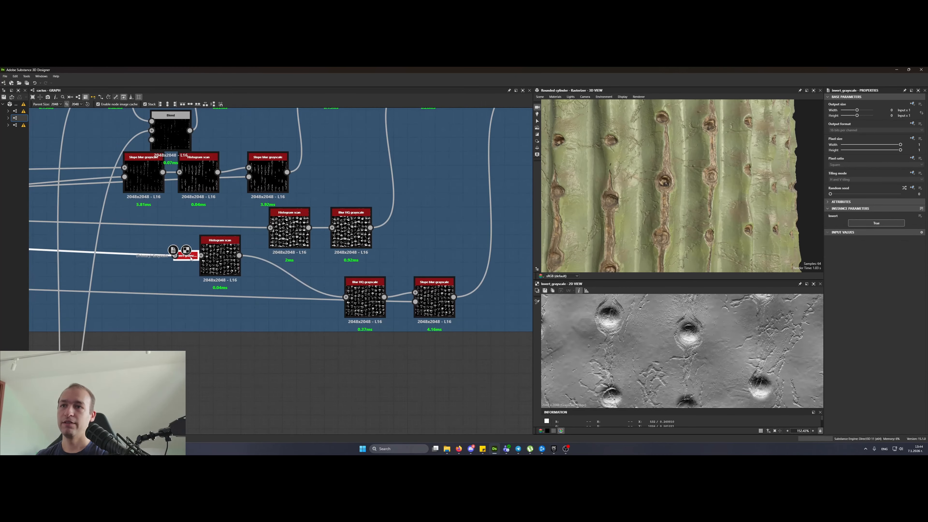
double_click(221, 267)
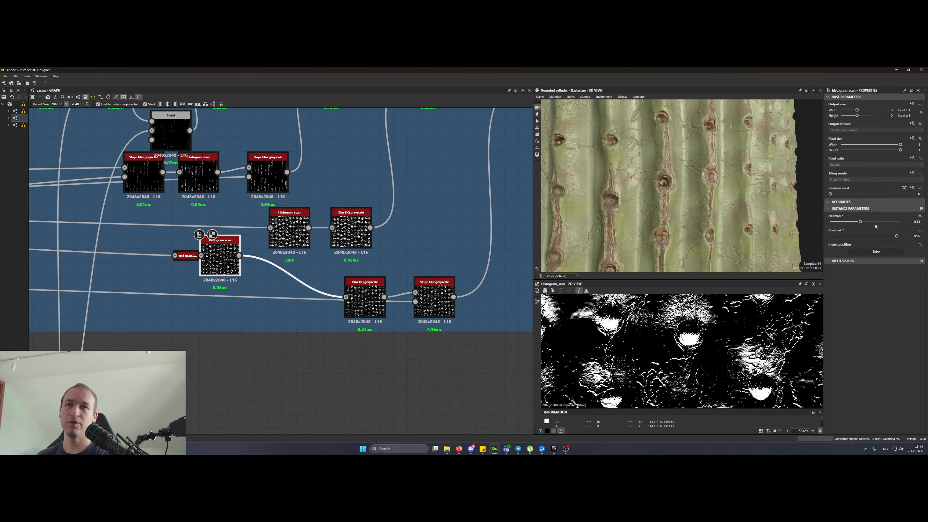
double_click(367, 309)
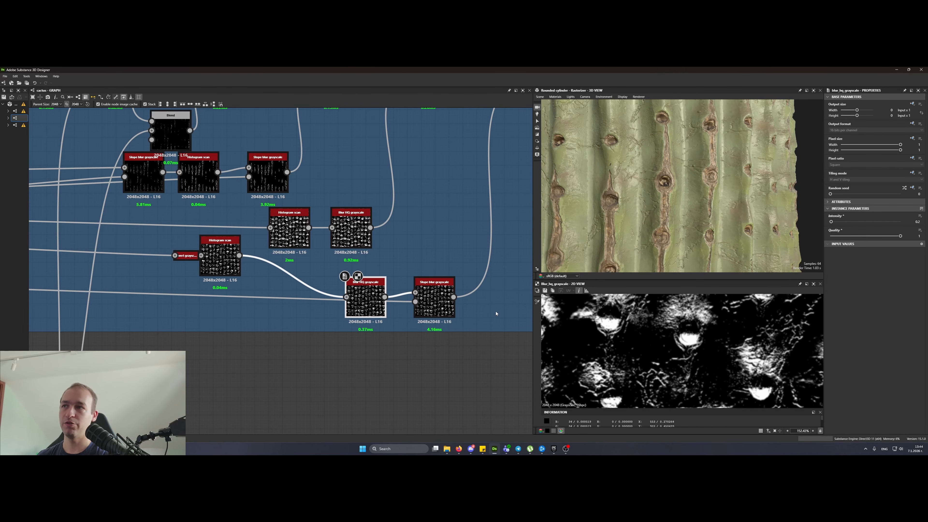
double_click(431, 303)
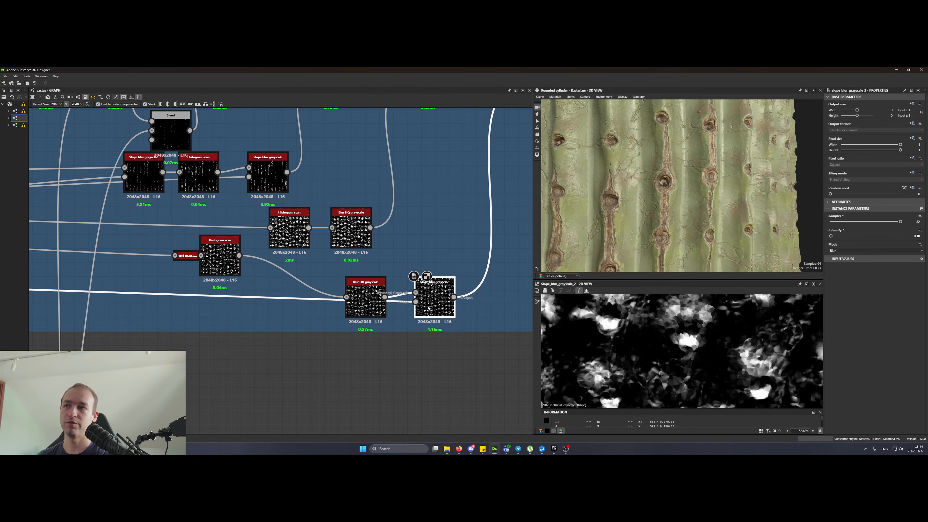
- Preview the brown layer's Slope Blur Grayscale mask and the 0.65-opacity Blend that uses it
double_click(415, 302)
double_click(442, 307)
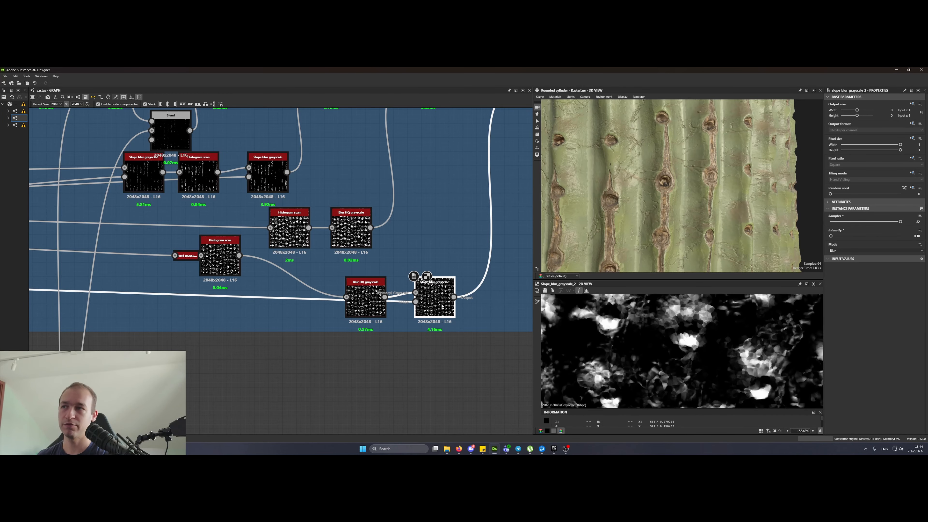
mouse_move(441, 306)
mouse_down()
mouse_move(435, 277)
mouse_move(448, 301)
mouse_up()
middle_drag(474, 212, 344, 305)
double_click(408, 178)
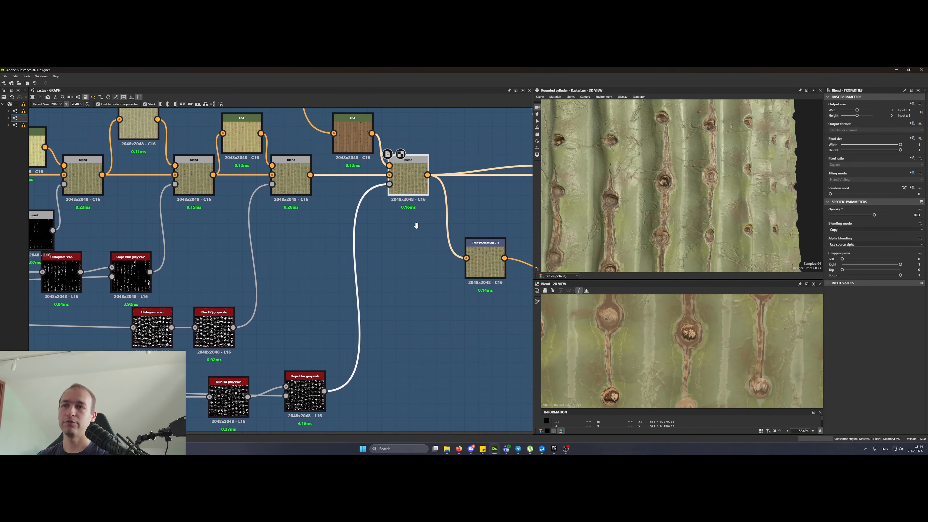
middle_drag(416, 226, 378, 282)
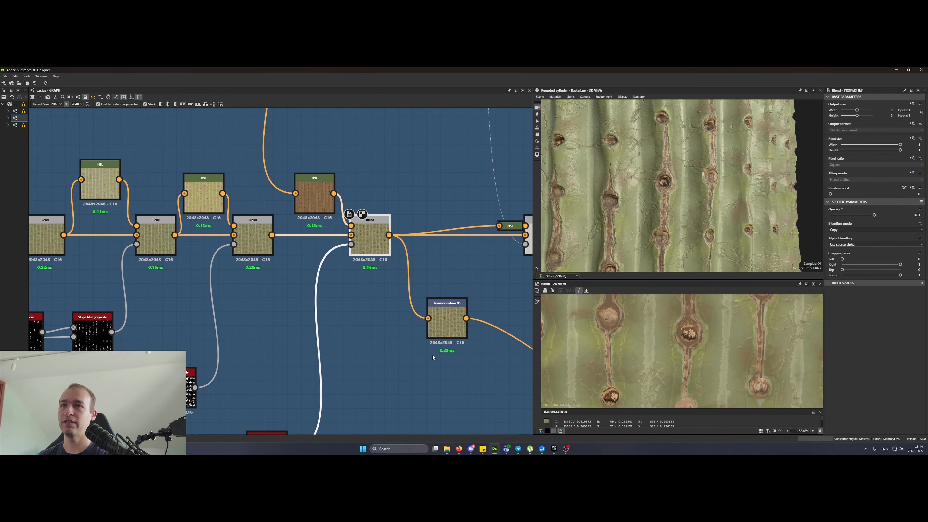
- Preview the following 0.77-opacity Blend, move the Transformation 2D node beside it, and connect that Blend's output to the Transformation 2D input
middle_drag(454, 263, 367, 295)
double_click(452, 276)
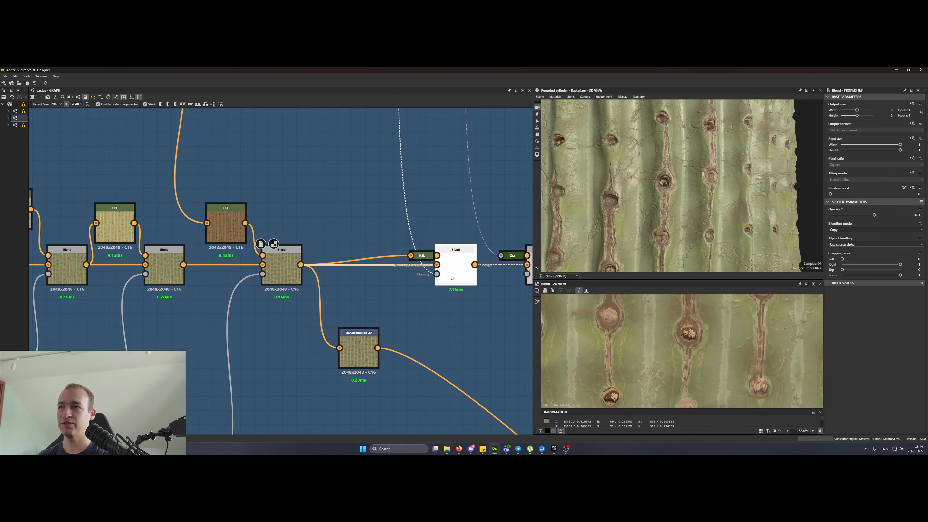
middle_drag(444, 296, 311, 255)
drag(228, 306, 408, 278)
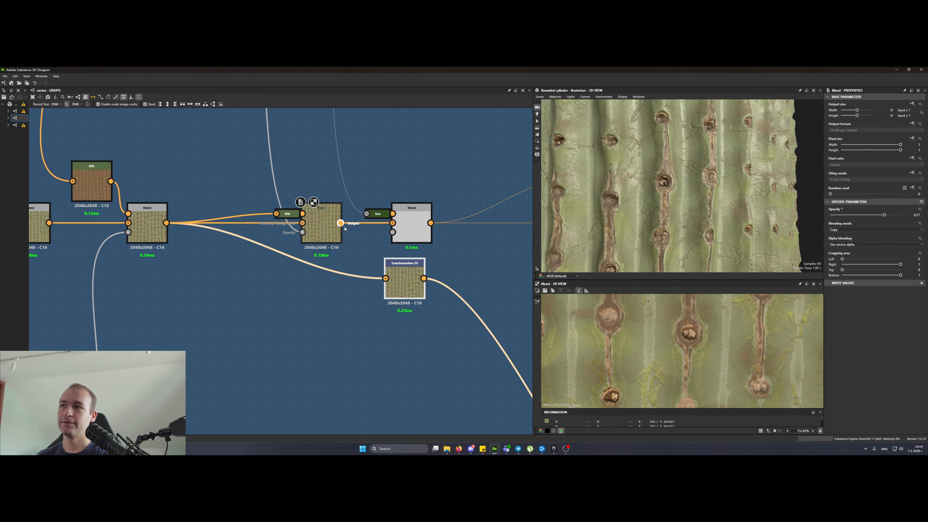
drag(340, 222, 386, 278)
scroll(683, 221, up, 3)
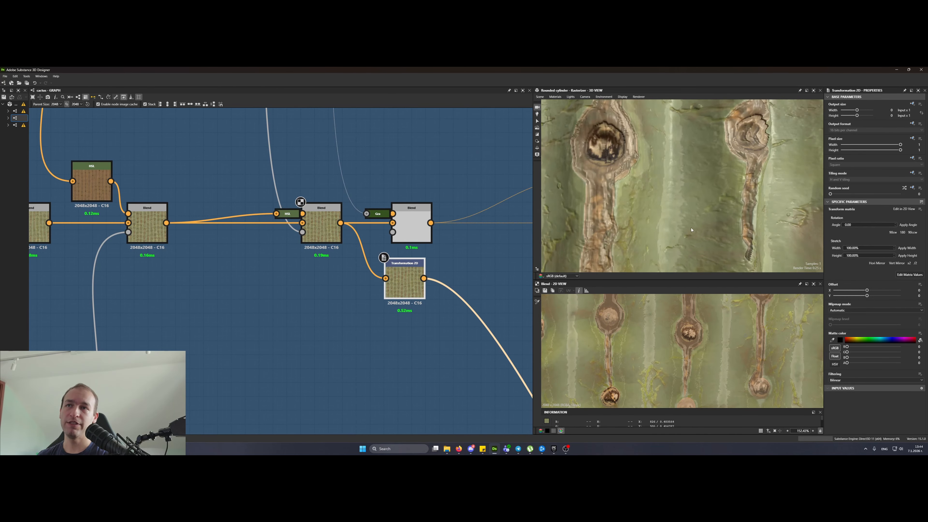
- Preview the 0.77-opacity Blend's Directional Warp mask, its yellow-green HSL colour, and the blended result
click(318, 225)
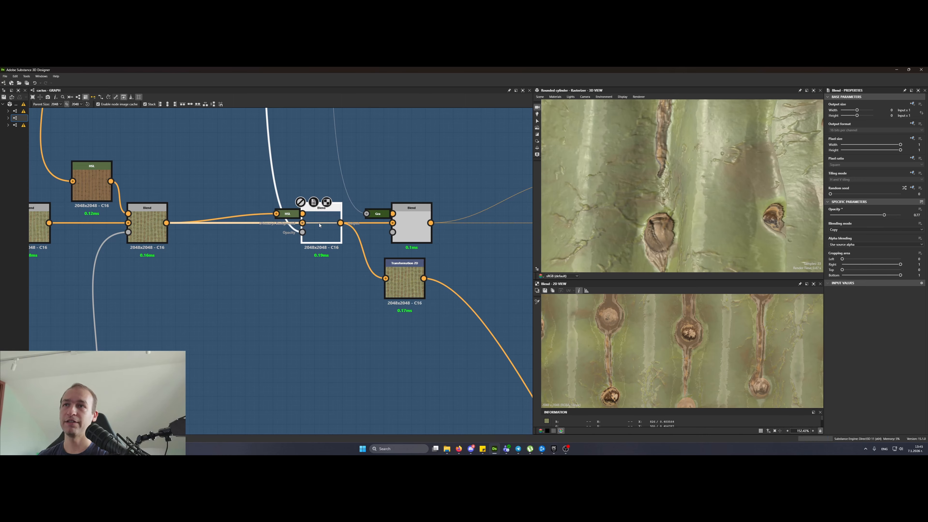
double_click(302, 234)
scroll(689, 360, down, 4)
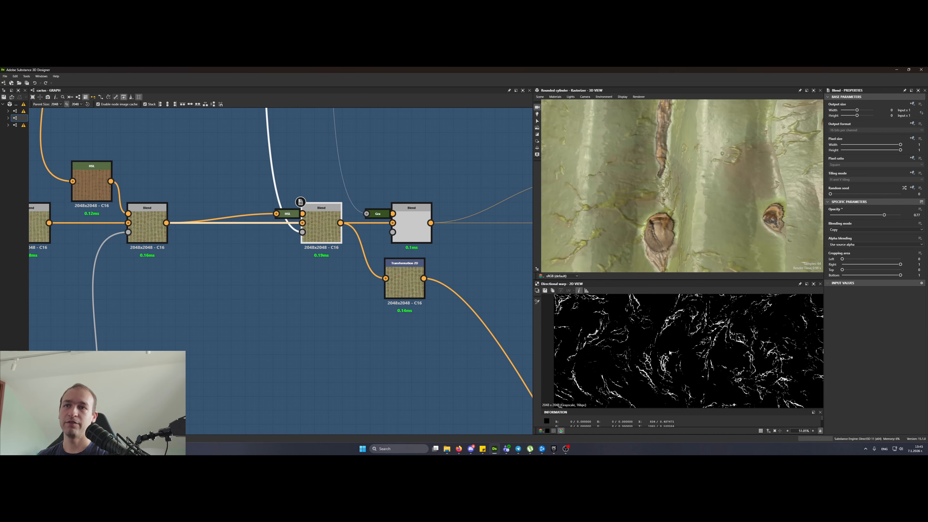
key(f)
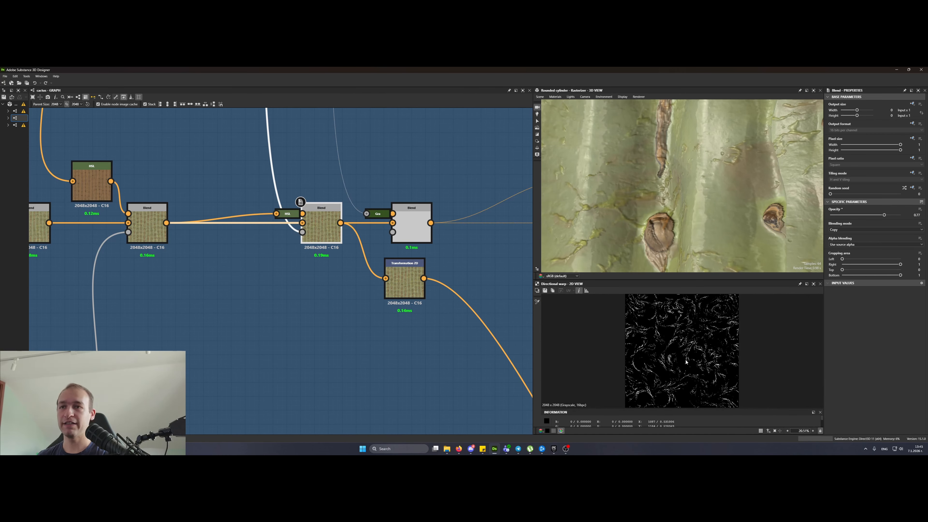
double_click(287, 214)
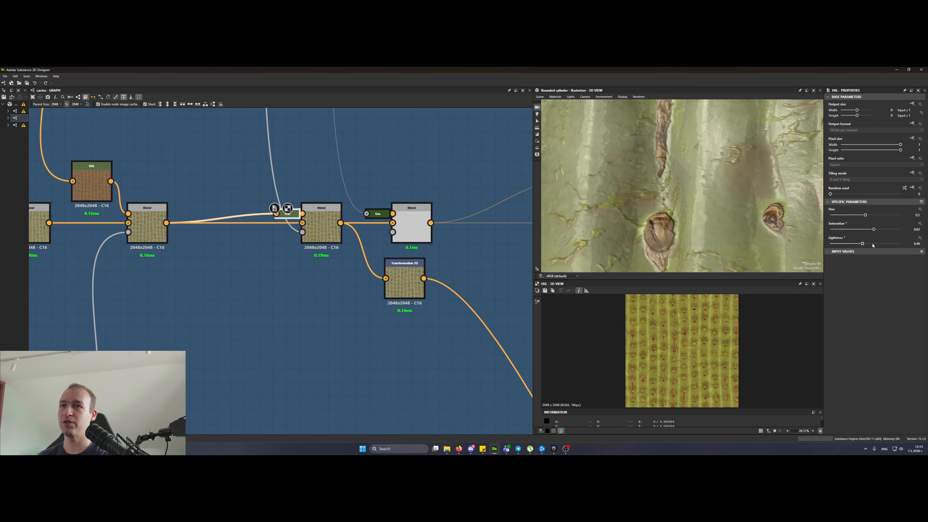
double_click(319, 227)
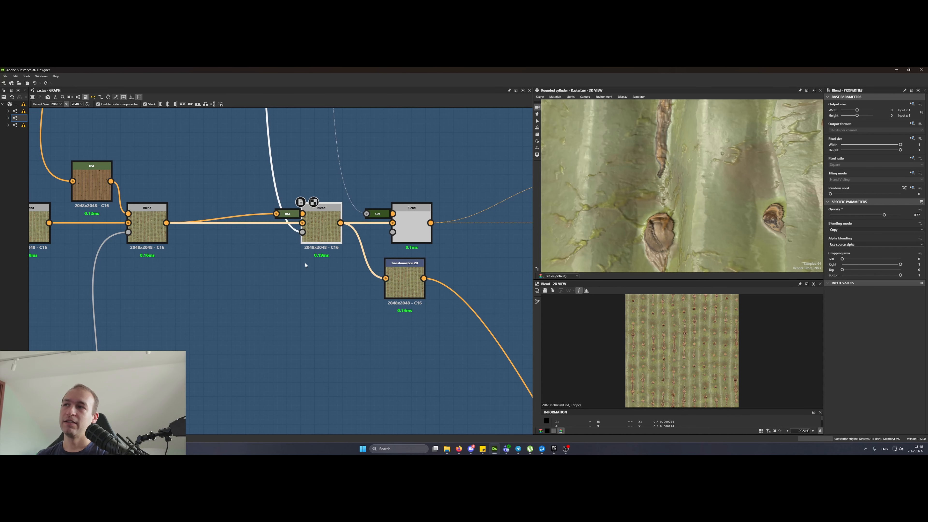
- Trace the 0.77-opacity Blend's mask connection back to the Directional Warp node and preview that node
scroll(307, 340, down, 5)
middle_drag(273, 224, 328, 389)
scroll(190, 287, down, 5)
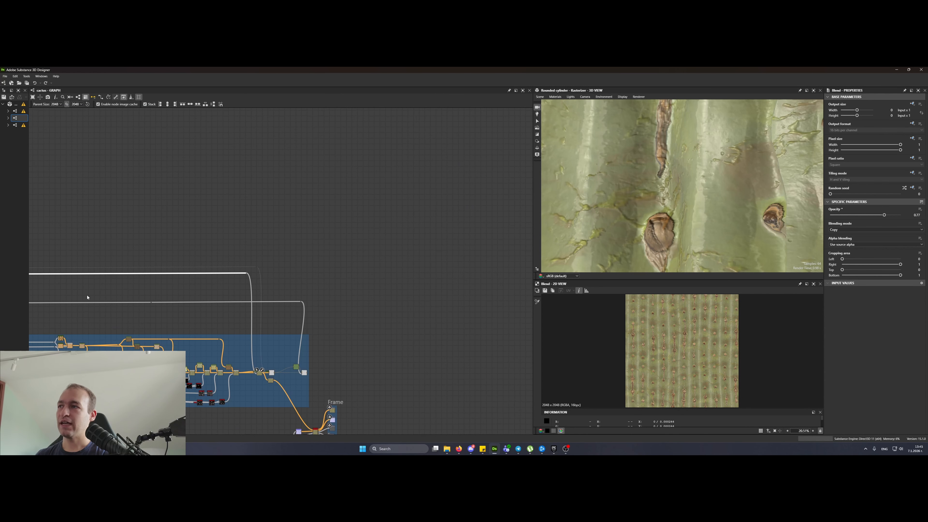
middle_drag(87, 297, 484, 299)
scroll(453, 286, up, 8)
middle_drag(353, 291, 325, 278)
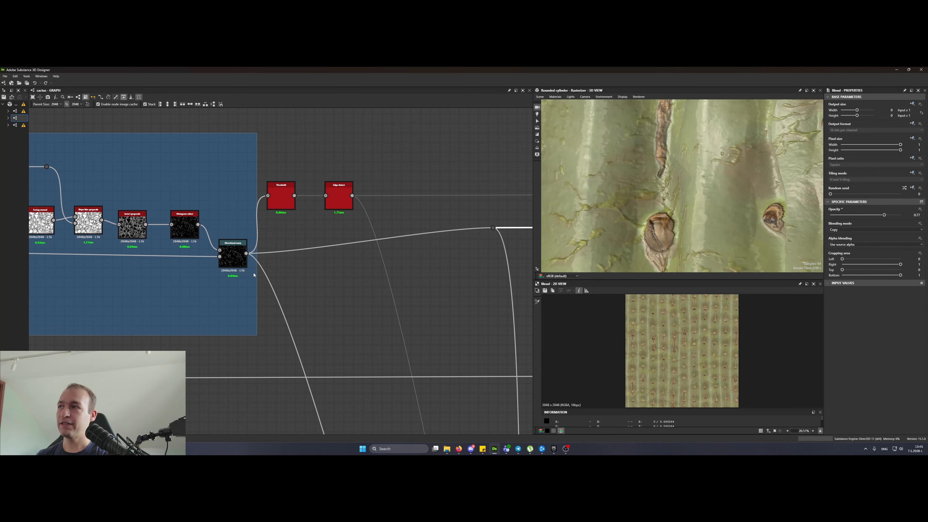
double_click(234, 257)
middle_drag(458, 281, 240, 276)
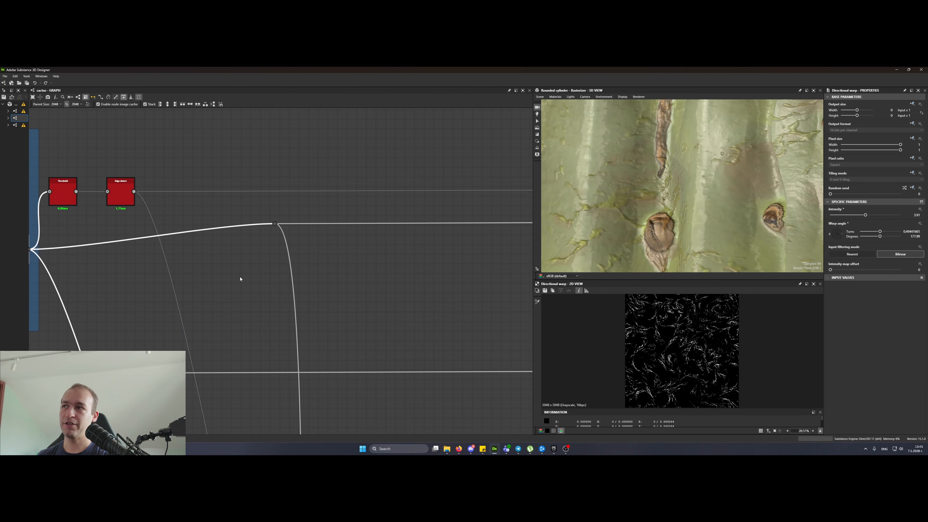
- Preview the Screen Blend fed by the Gradient Map, and move the Transformation 2D node so the Screen Blend's output feeds it
scroll(318, 285, down, 8)
middle_drag(466, 316, 198, 262)
scroll(314, 308, up, 5)
double_click(305, 306)
scroll(317, 304, up, 5)
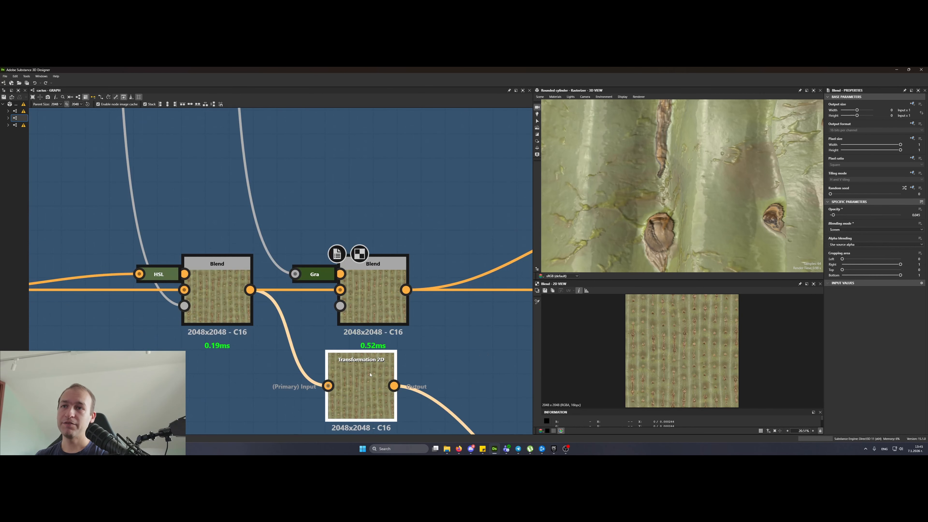
drag(362, 380, 481, 380)
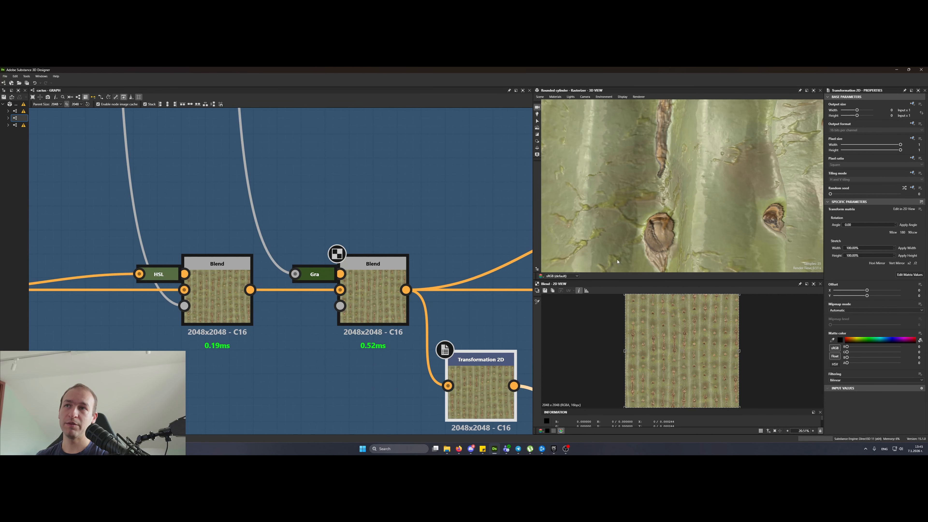
- Try the Screen Blend at 0.57 opacity to inspect its edge lines in the 3D view, and undo the change
click(345, 307)
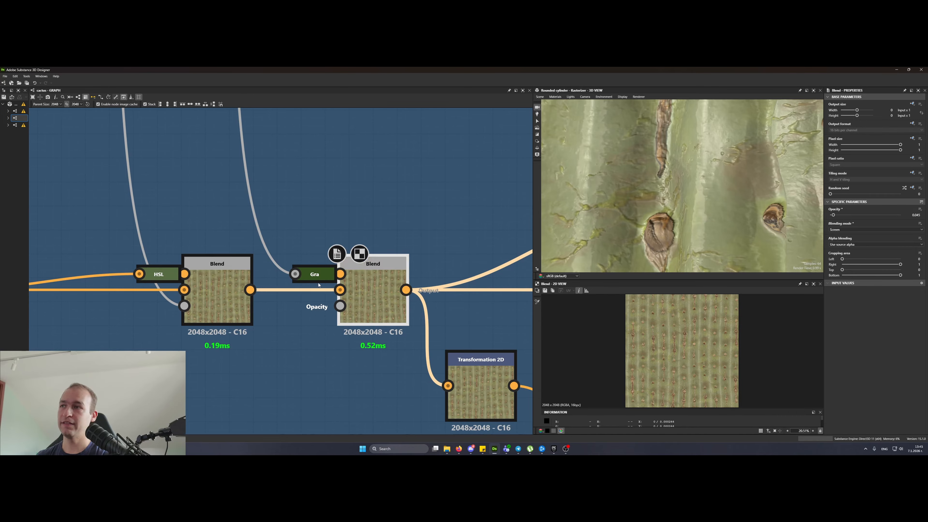
drag(833, 214, 870, 216)
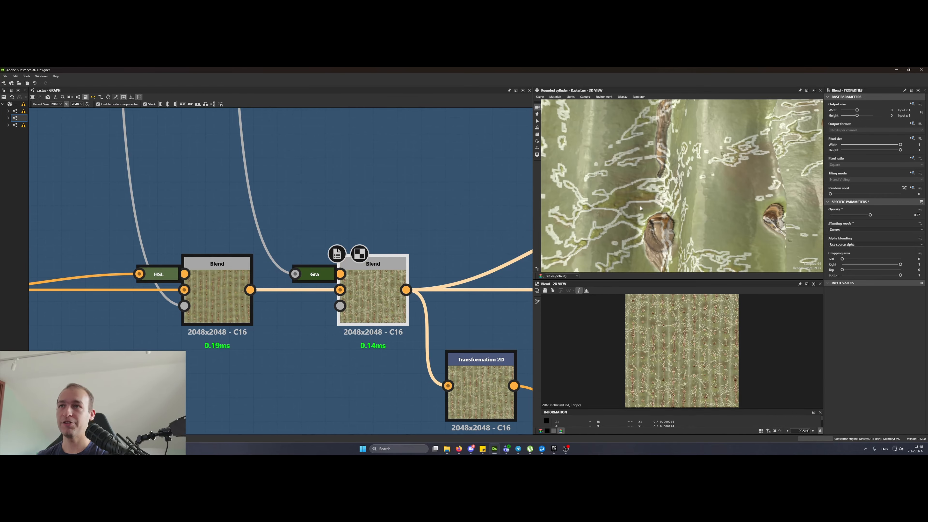
scroll(587, 195, up, 3)
scroll(621, 186, down, 5)
middle_drag(627, 181, 664, 179)
scroll(664, 179, up, 3)
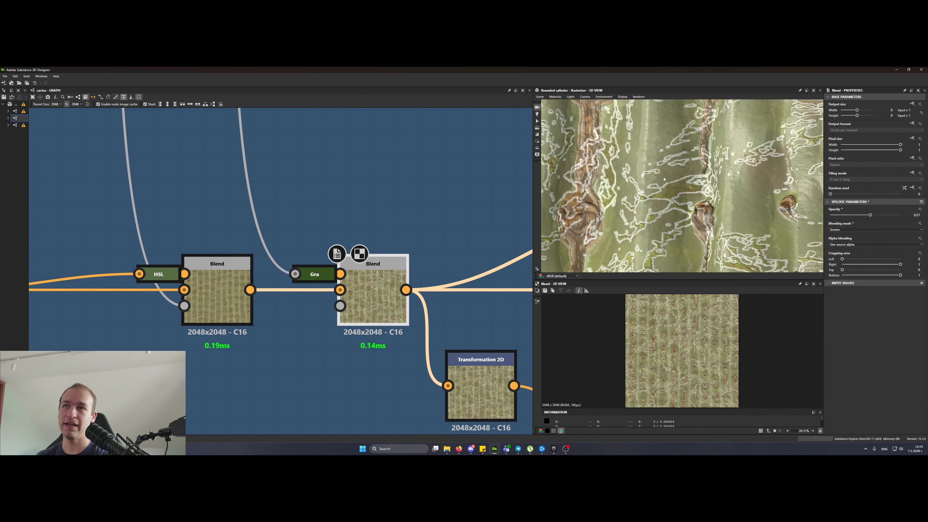
key(ctrl+z)
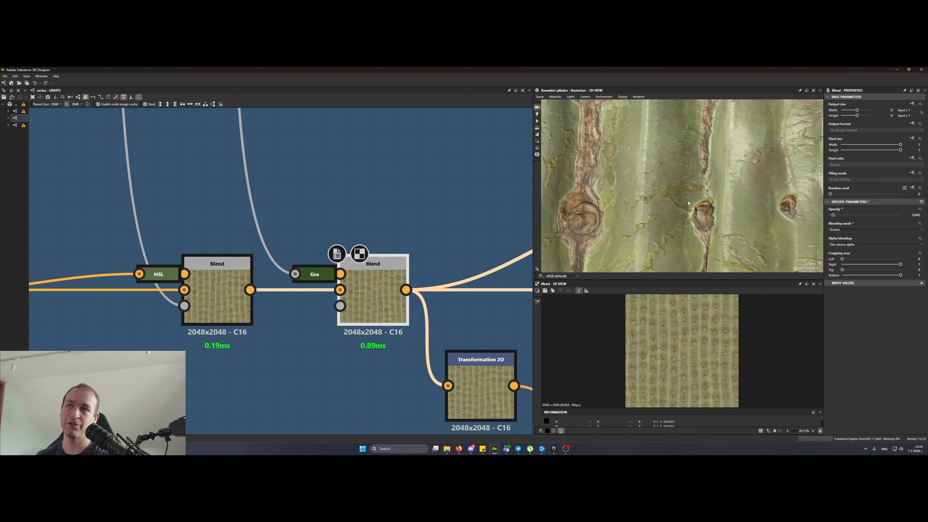
- Preview the Gradient Map feeding the Screen Blend and the Threshold node at the start of its chain
double_click(314, 275)
scroll(314, 275, down, 8)
scroll(259, 231, up, 6)
double_click(260, 232)
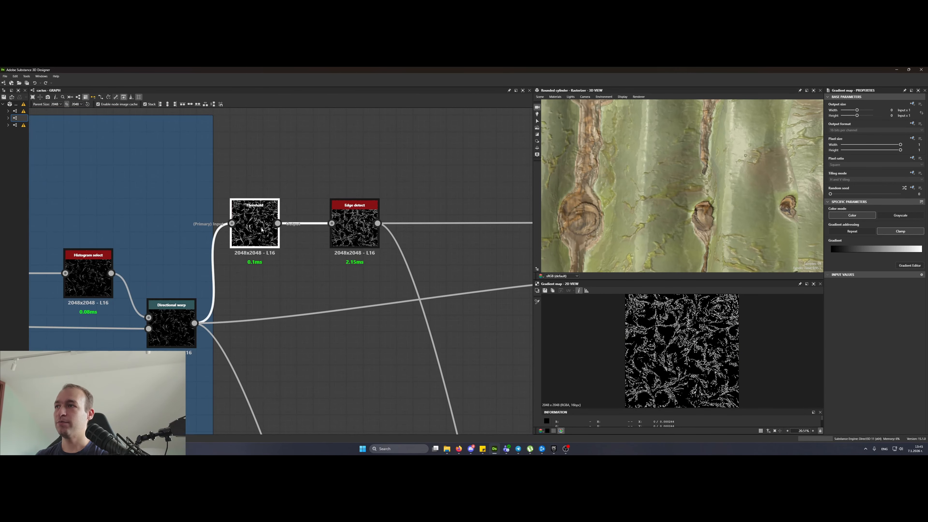
scroll(263, 248, up, 3)
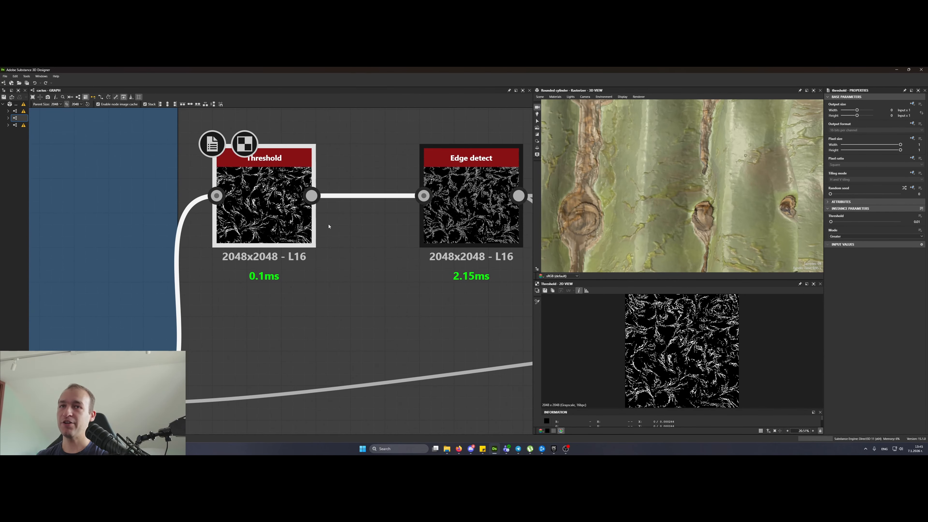
- Preview the Edge Detect node up close and compare its outlines with the Threshold mask
double_click(484, 217)
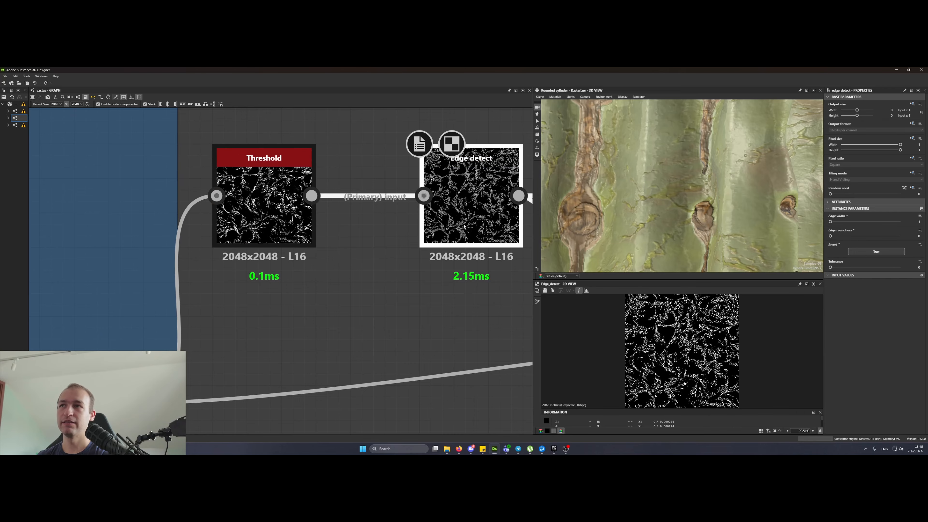
middle_drag(485, 288, 330, 296)
scroll(696, 329, up, 5)
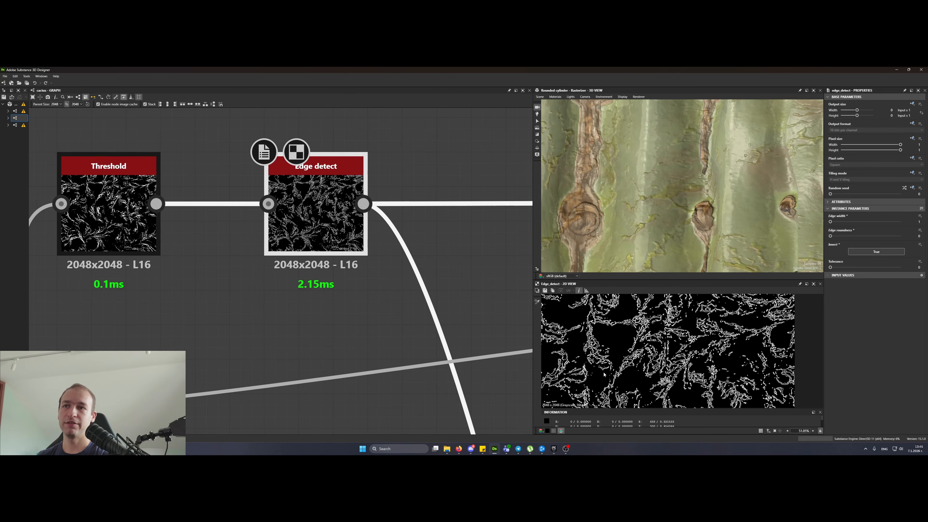
scroll(603, 374, up, 10)
double_click(132, 219)
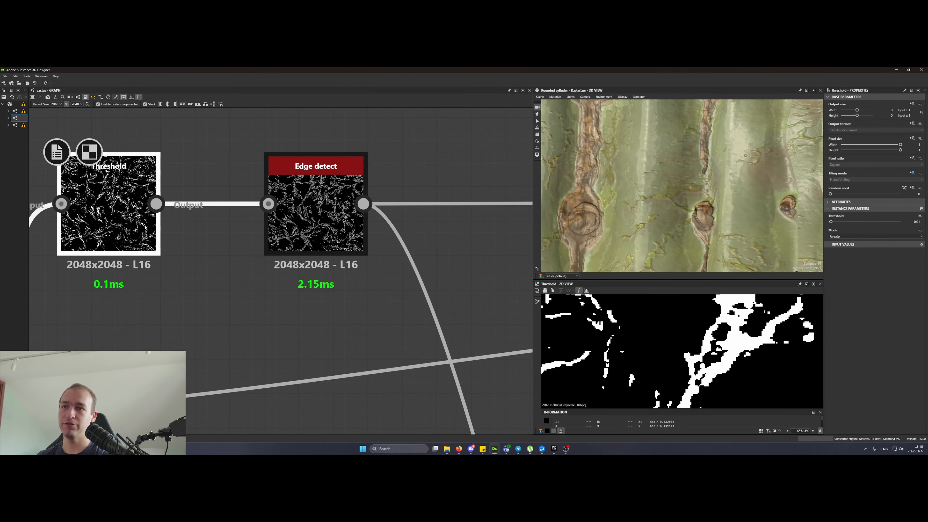
double_click(311, 223)
- Follow the Edge Detect output back to the color graph and preview its Gradient Map and the Screen Blend result
scroll(316, 258, down, 11)
middle_drag(474, 263, 206, 236)
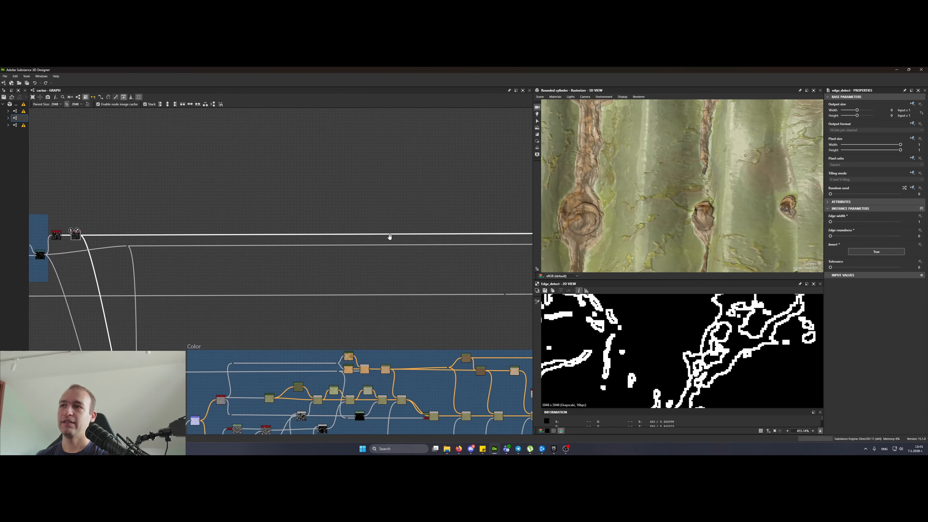
middle_drag(387, 236, 153, 203)
middle_drag(344, 242, 292, 227)
scroll(309, 372, up, 10)
double_click(342, 353)
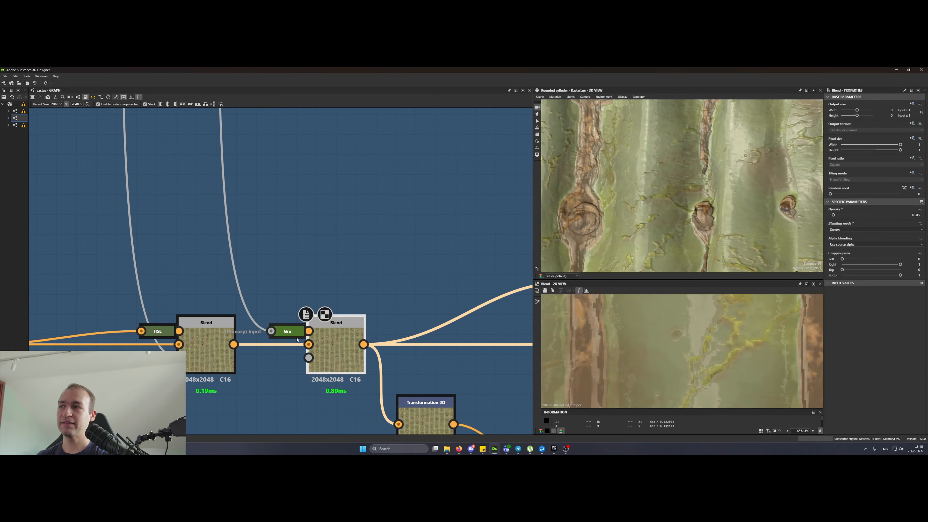
double_click(289, 333)
key(d)
mouse_move(293, 338)
mouse_down()
mouse_move(333, 240)
mouse_move(301, 238)
mouse_move(288, 331)
mouse_up()
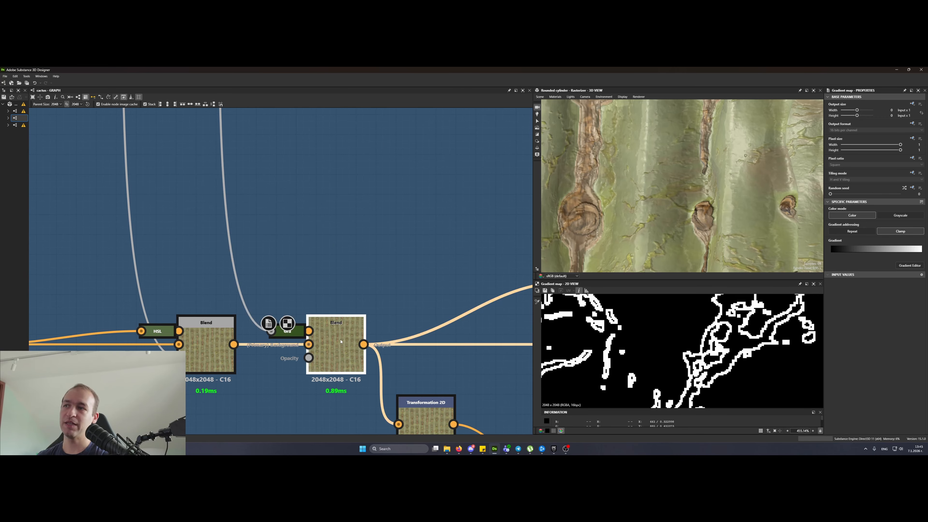
double_click(341, 342)
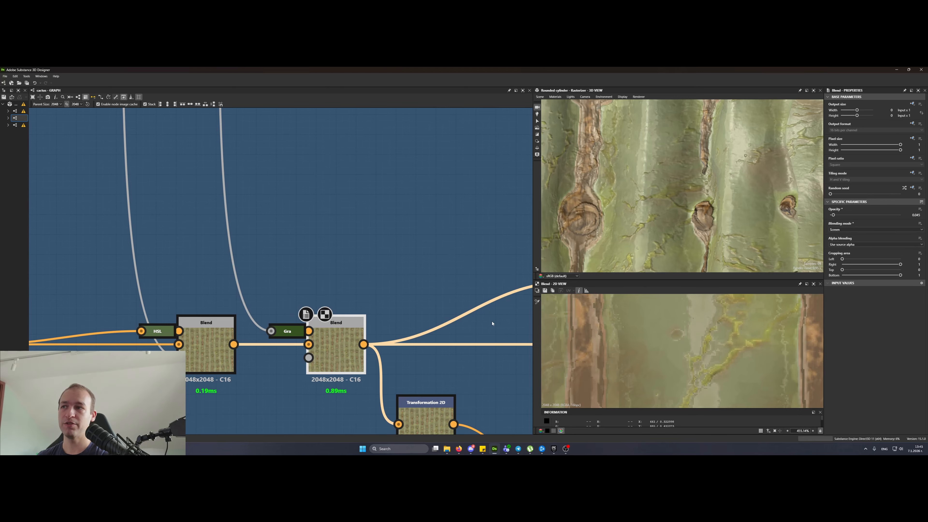
- Disable and re-enable the Screen Blend repeatedly to compare the vein edges in the 3D view
key(shift+d)
key(ctrl+z)
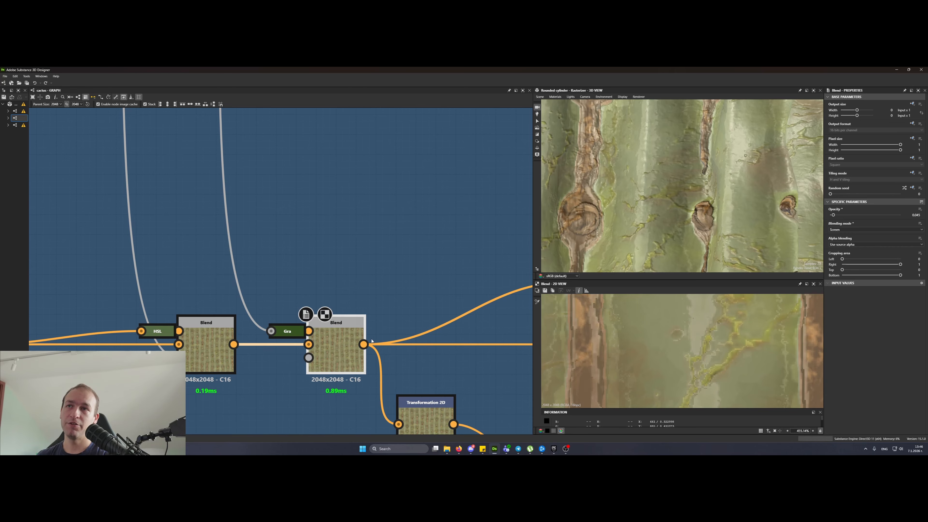
key(shift+d)
key(shift+d)
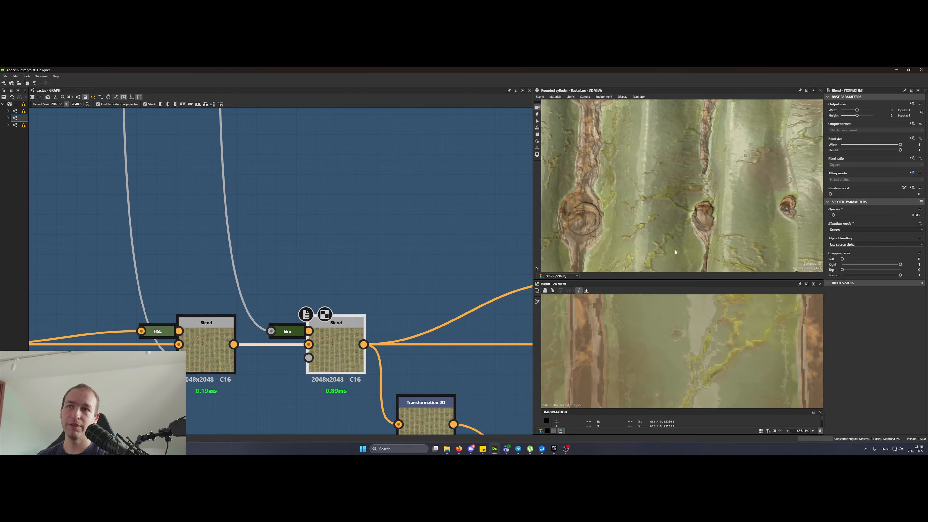
scroll(670, 248, up, 3)
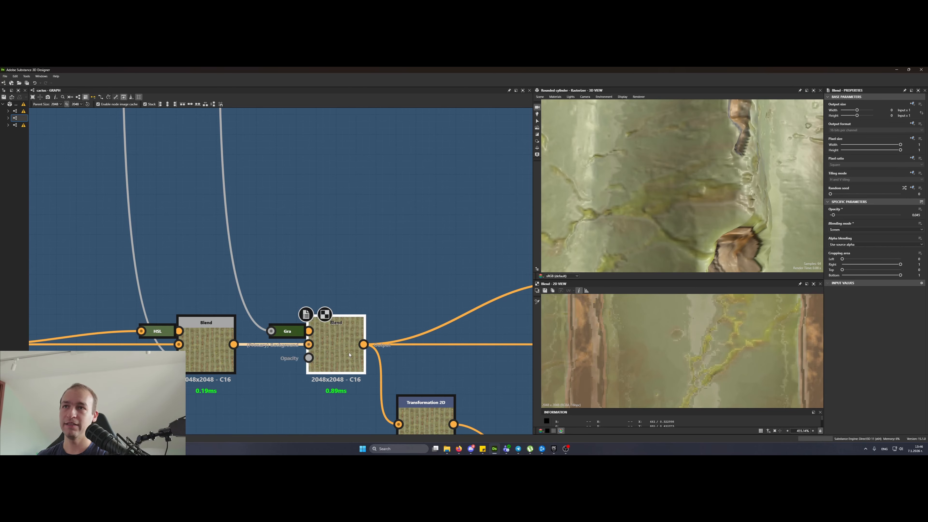
key(shift+d)
key(ctrl+z)
scroll(650, 223, down, 3)
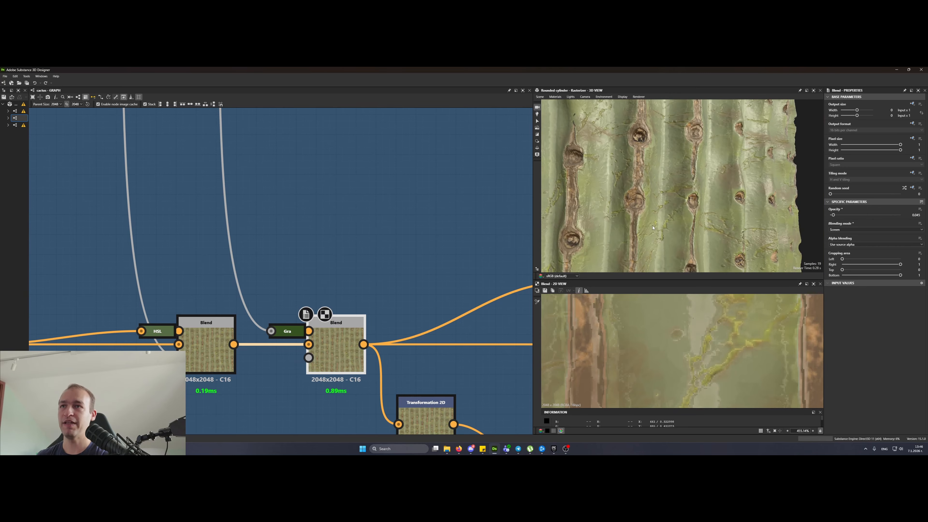
- Connect the last masked Blend of the colour graph to the output Transformation 2D and inspect the pale spots up close
middle_drag(406, 328, 273, 152)
middle_drag(319, 383, 327, 276)
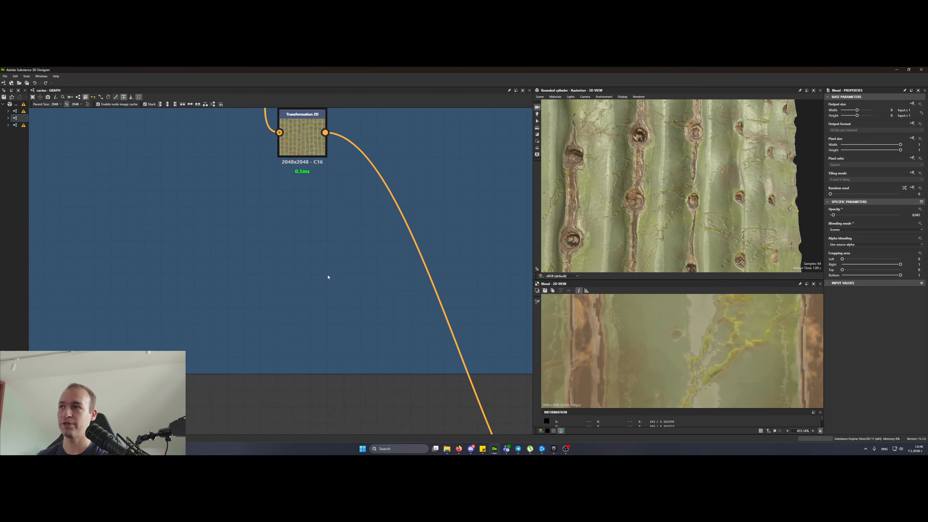
scroll(325, 298, down, 5)
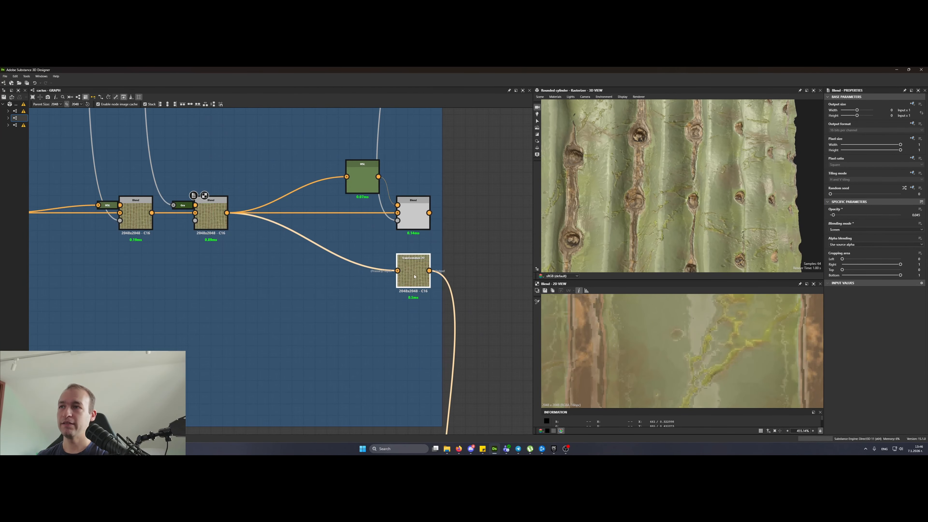
drag(414, 276, 437, 265)
click(419, 219)
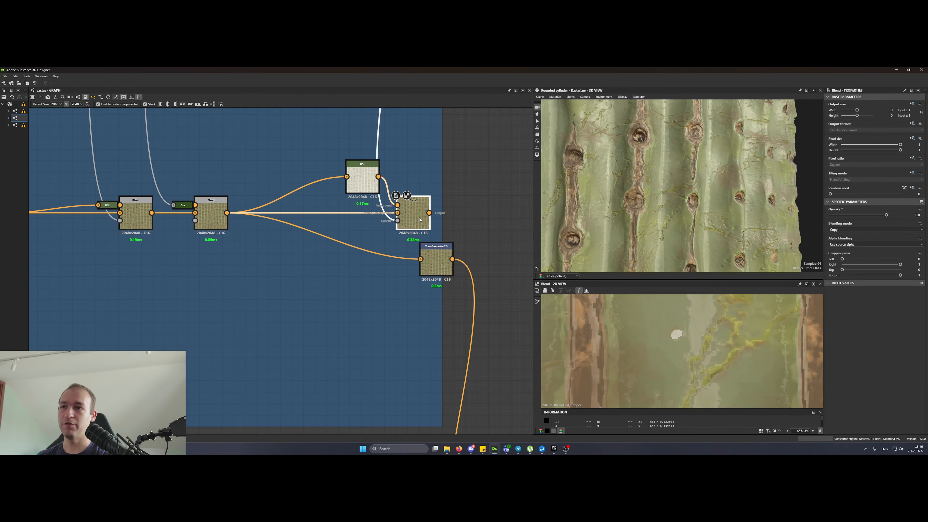
drag(429, 213, 420, 259)
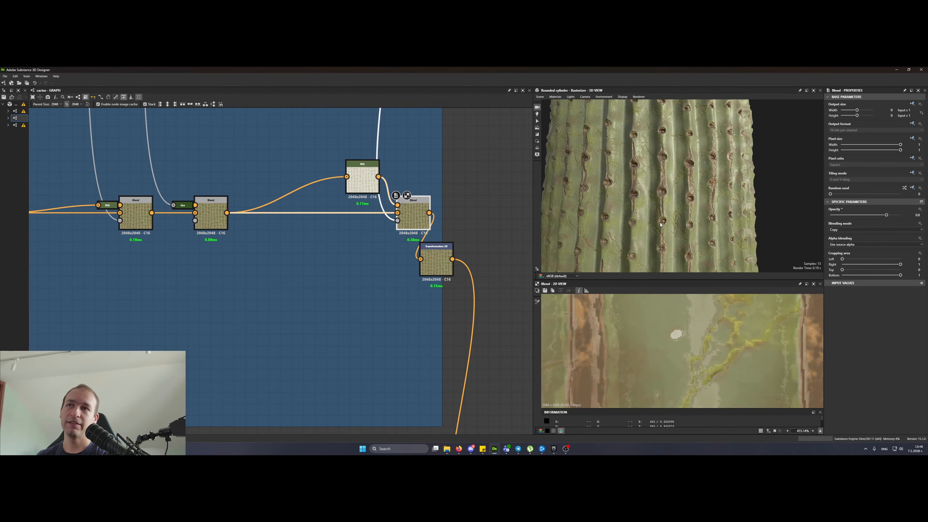
scroll(701, 162, up, 8)
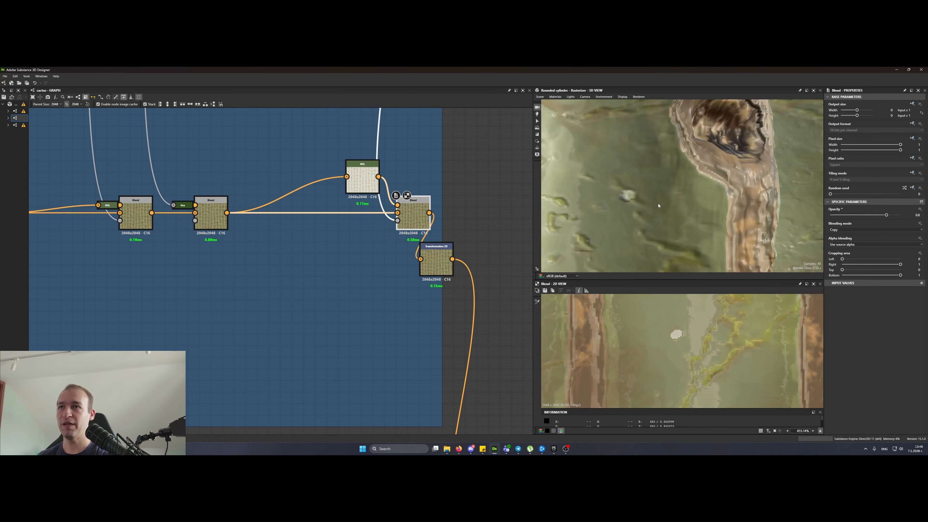
- Preview the pale HSL node and the final Blend that uses it
middle_drag(347, 176, 364, 264)
drag(376, 265, 346, 261)
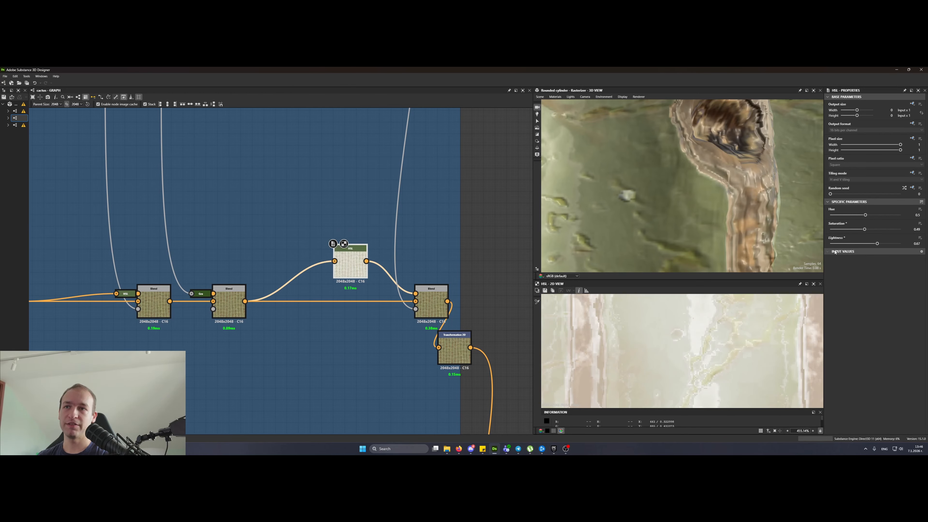
click(432, 309)
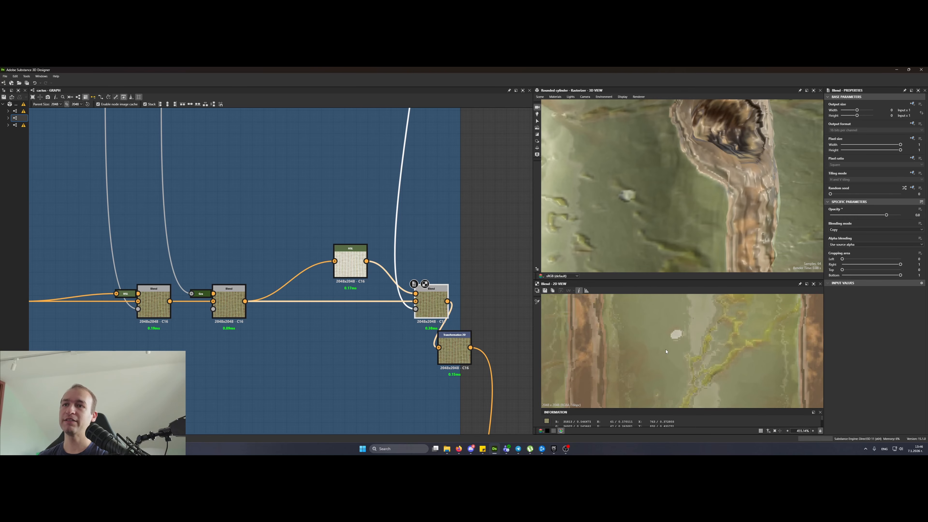
- Remove the Dot from the final Blend's mask link and follow the link back towards its source
scroll(443, 201, down, 5)
click(386, 206)
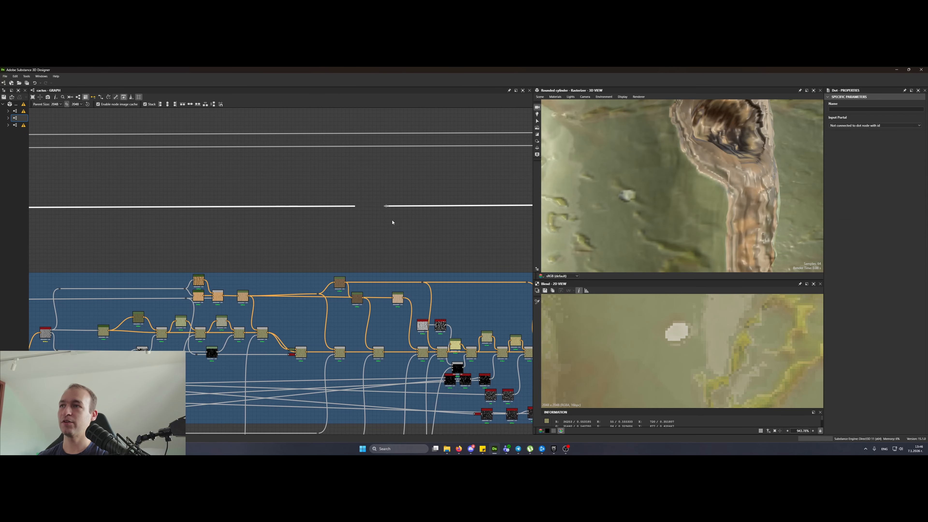
key(BackSpace)
middle_drag(255, 215, 493, 232)
click(321, 224)
middle_drag(313, 197, 475, 203)
middle_drag(158, 239, 468, 276)
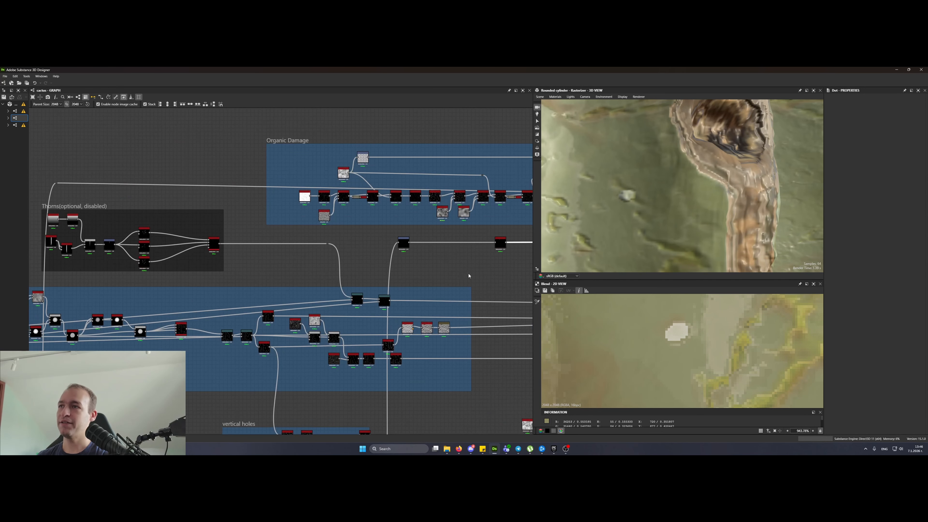
- Preview the Gaussian Spots 1 source, its Histogram Scan and the Blend adding the spots to the ridges
middle_drag(411, 384, 414, 201)
scroll(380, 388, up, 6)
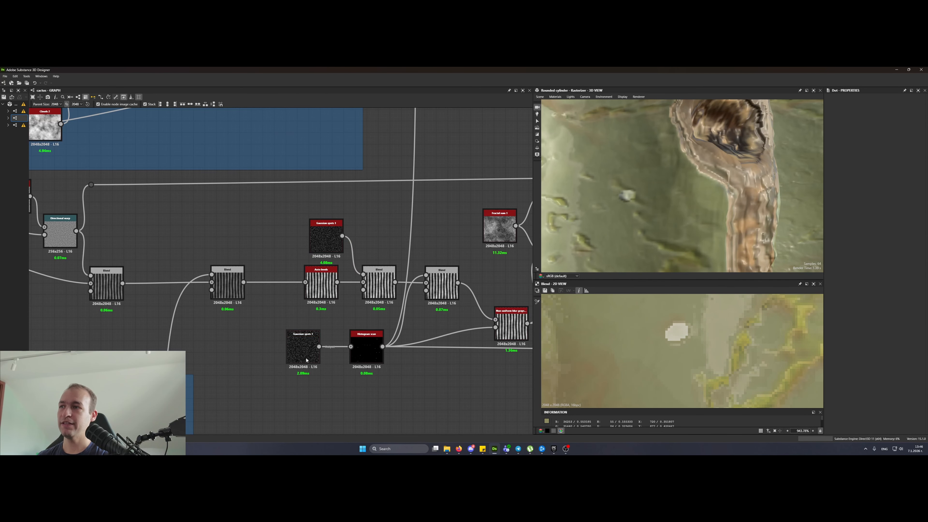
click(303, 347)
scroll(309, 368, up, 3)
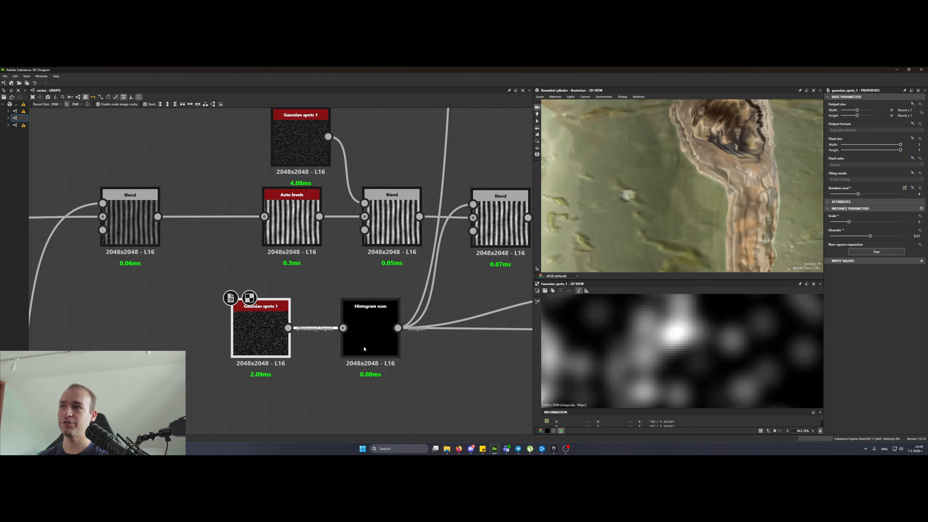
click(370, 338)
middle_drag(495, 234, 323, 234)
click(322, 234)
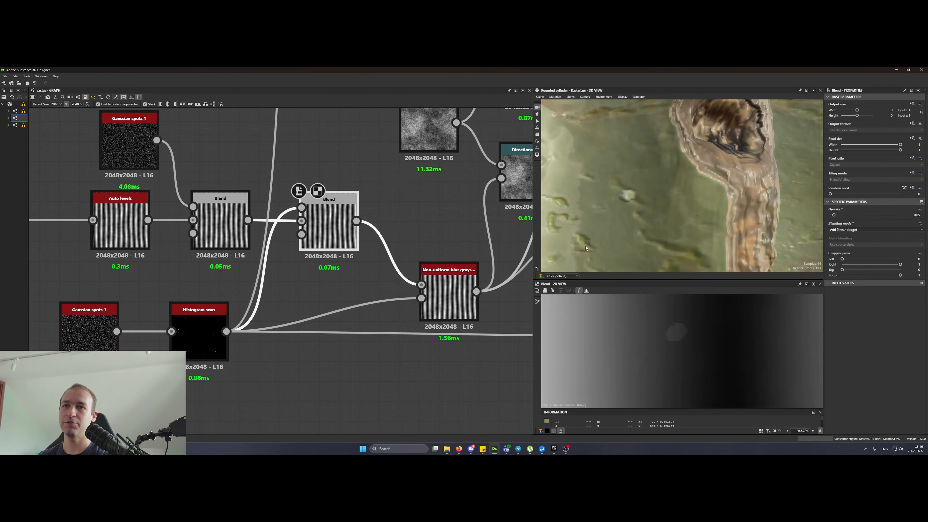
- Trace the spots mask to the Transformation 2D between the Organic Damage and Flowers frames, delete it, and move the following Histogram Scan into its place
scroll(378, 307, down, 6)
mouse_move(392, 190)
middle_down()
mouse_move(381, 216)
mouse_move(384, 333)
middle_up()
mouse_move(380, 160)
middle_down()
mouse_move(387, 211)
mouse_move(358, 344)
middle_up()
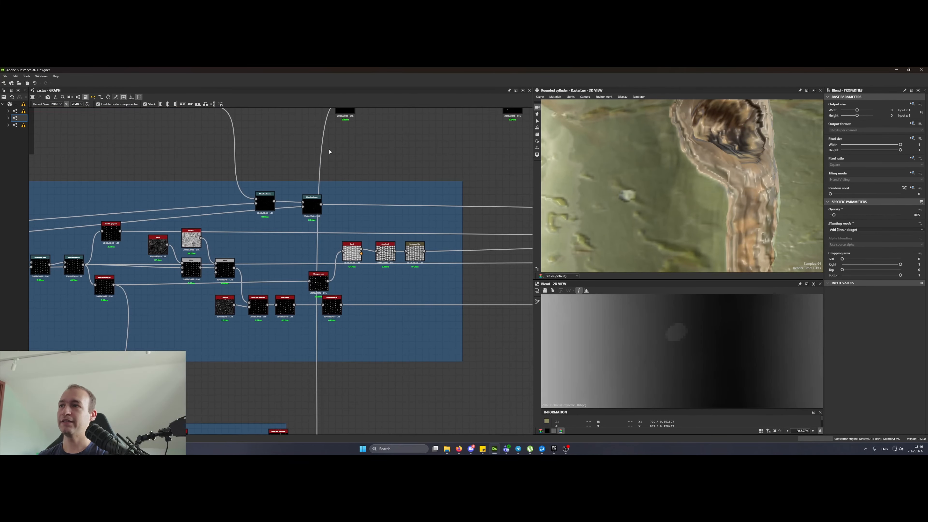
middle_drag(342, 120, 348, 283)
scroll(348, 283, up, 3)
click(349, 274)
middle_drag(453, 309, 290, 290)
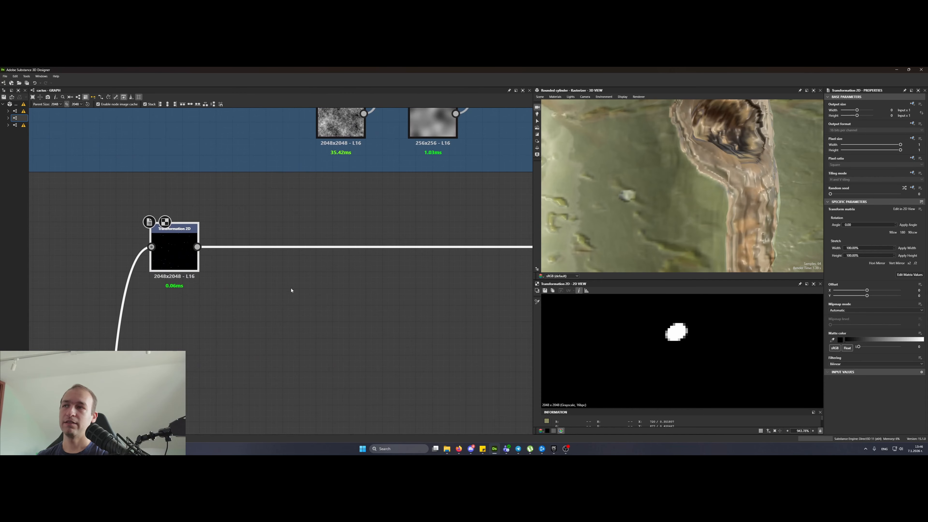
scroll(257, 283, down, 3)
key(Delete)
drag(439, 275, 234, 270)
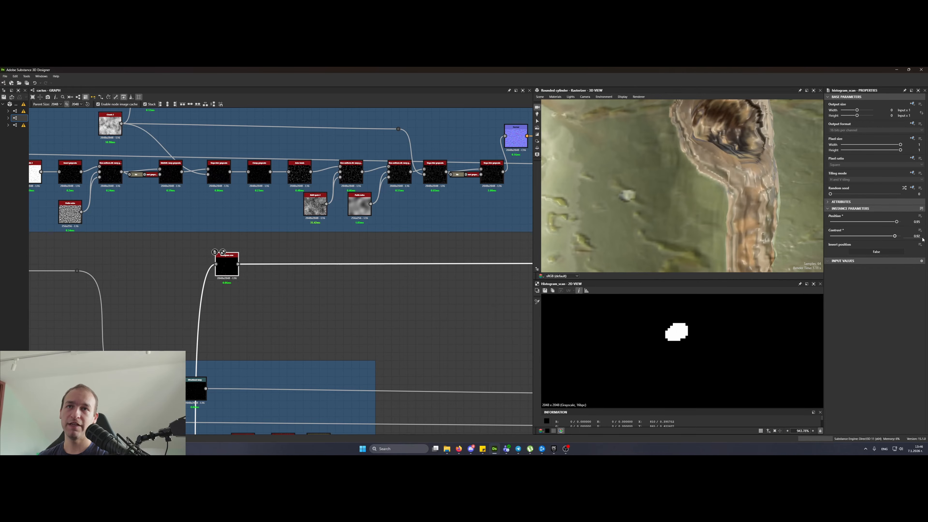
- Return to the end of the colour graph and preview the final masked Blend and its Histogram Scan mask
scroll(246, 306, down, 10)
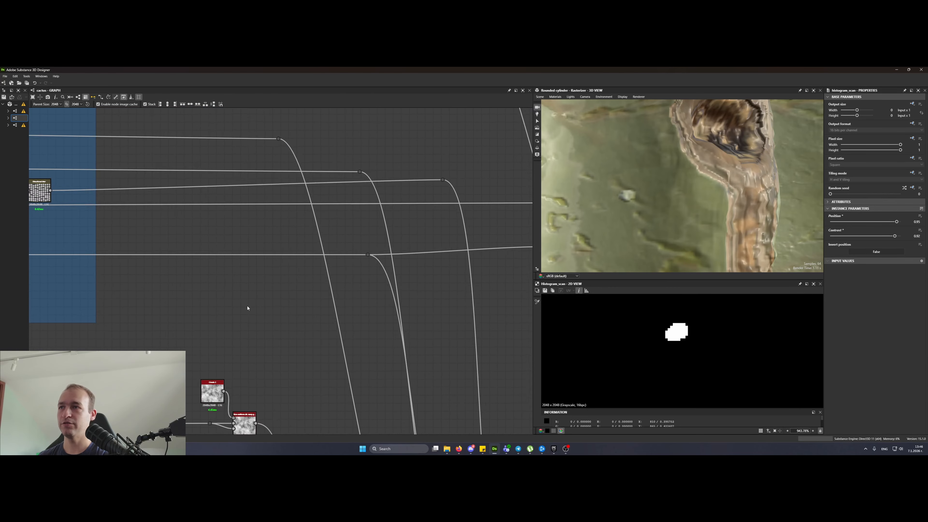
middle_drag(373, 307, 302, 255)
scroll(356, 251, down, 1)
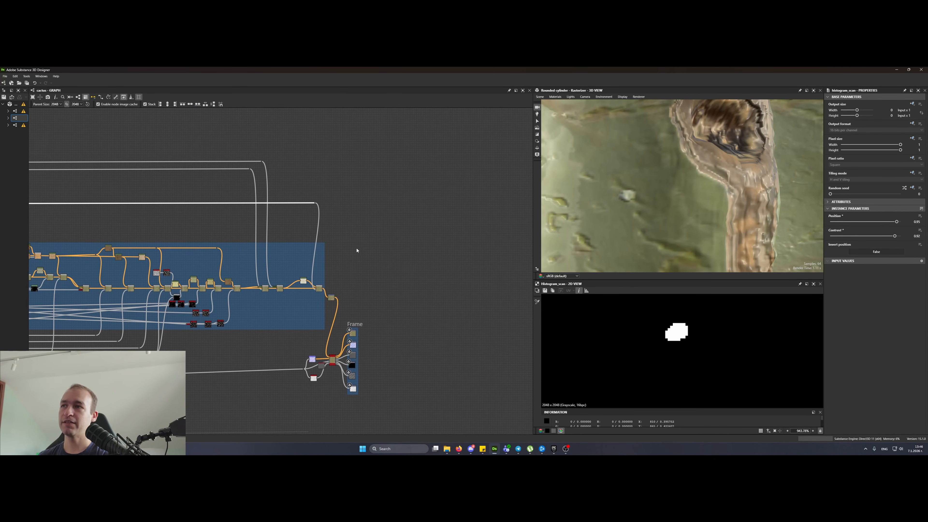
scroll(420, 308, up, 8)
click(331, 335)
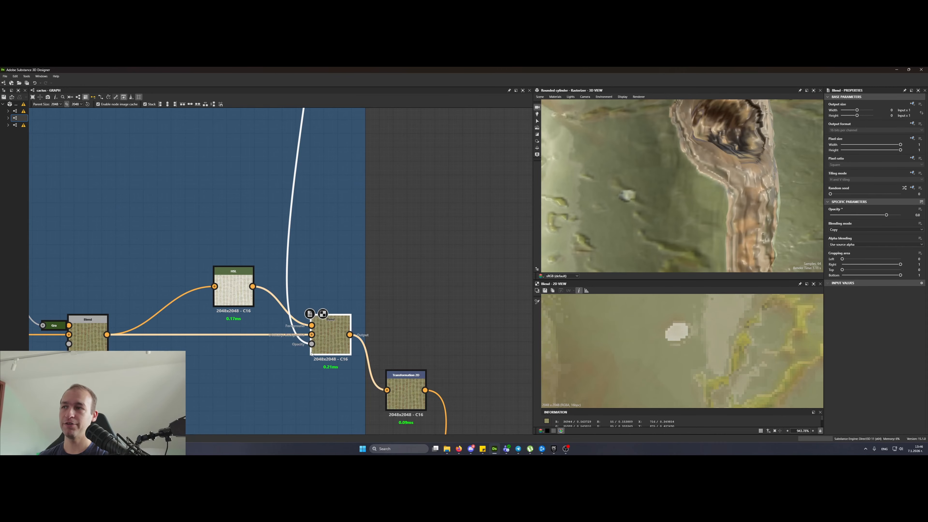
drag(311, 354, 312, 343)
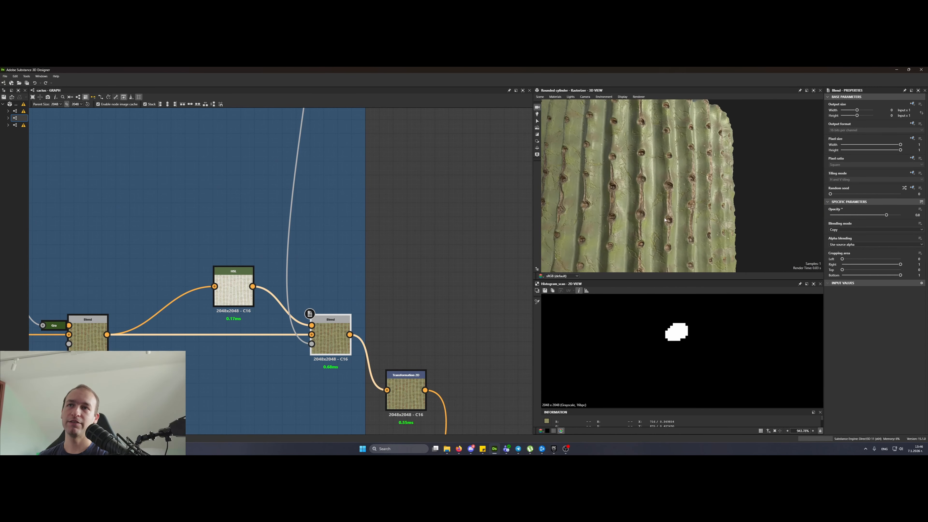
- Check the cactus surface in the 3D view and delete the Transformation 2D after the final colour Blend
scroll(663, 219, up, 5)
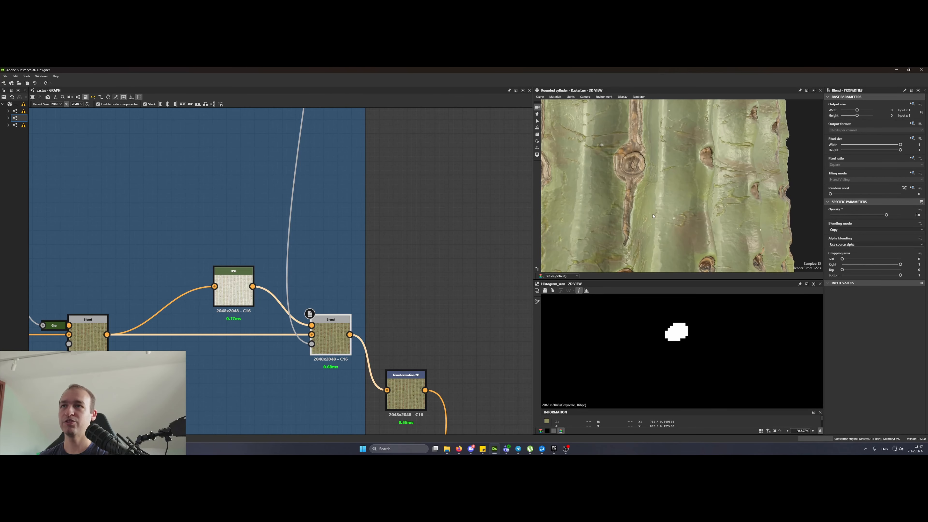
scroll(387, 207, down, 6)
click(368, 216)
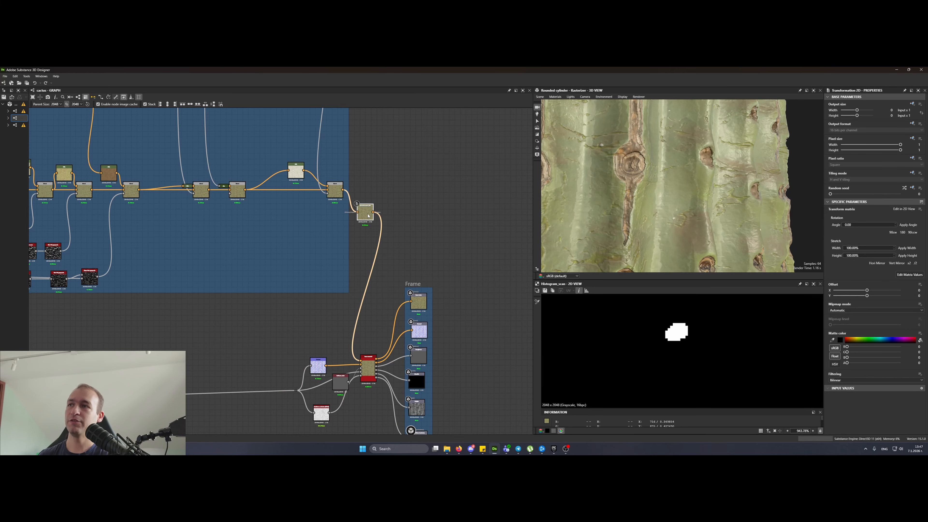
key(Delete)
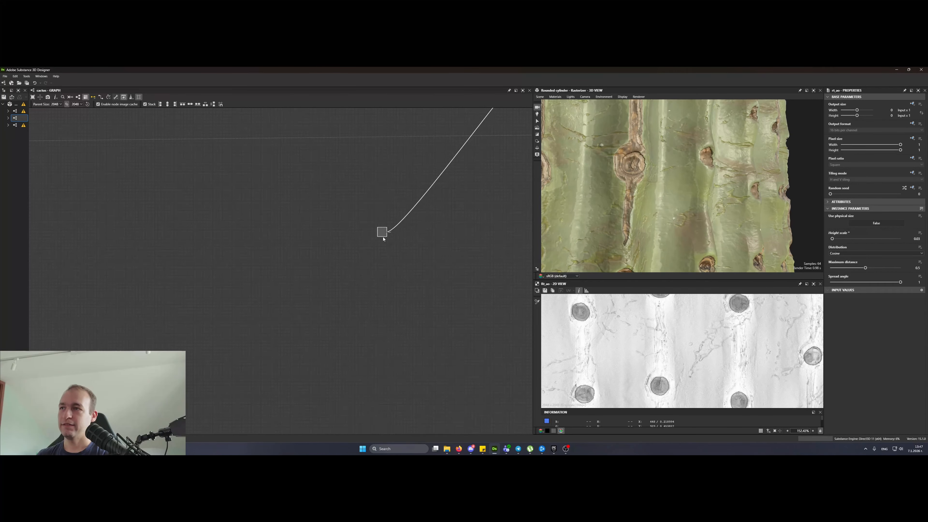
- Reposition the loose Uniform color node near the Roughness frame and preview the Uniform color at the start of the Roughness chain
drag(379, 232, 327, 204)
scroll(227, 322, up, 3)
scroll(303, 272, up, 6)
double_click(301, 329)
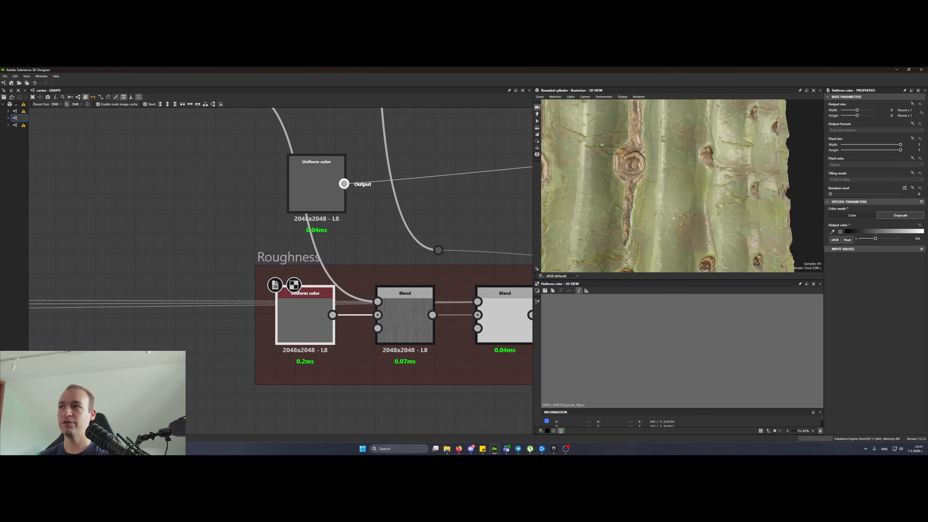
- Add a Transformation 2D to the roughness output link, feed it from the Roughness frame's Uniform color, and inspect the 3D result
click(374, 221)
key(space)
key(Escape)
drag(365, 219, 404, 219)
shift+drag(344, 183, 331, 315)
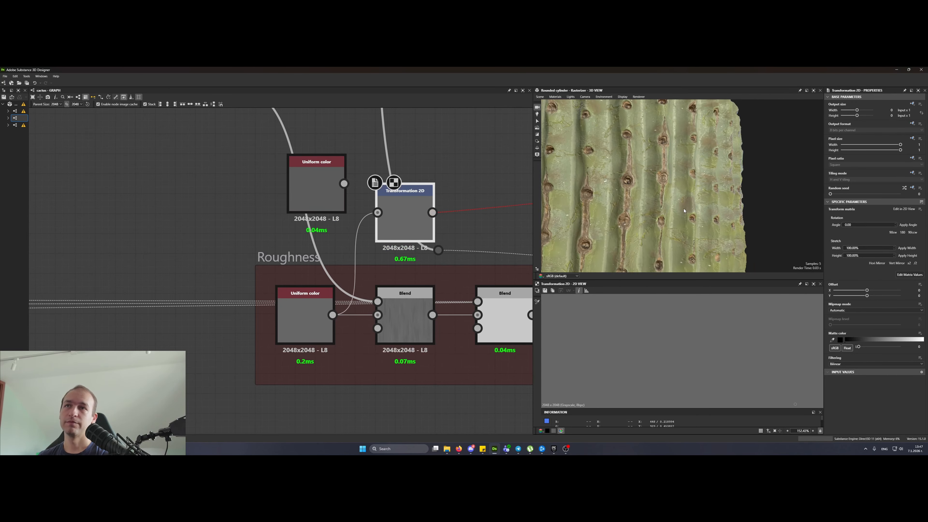
scroll(676, 205, up, 2)
drag(676, 205, 695, 207)
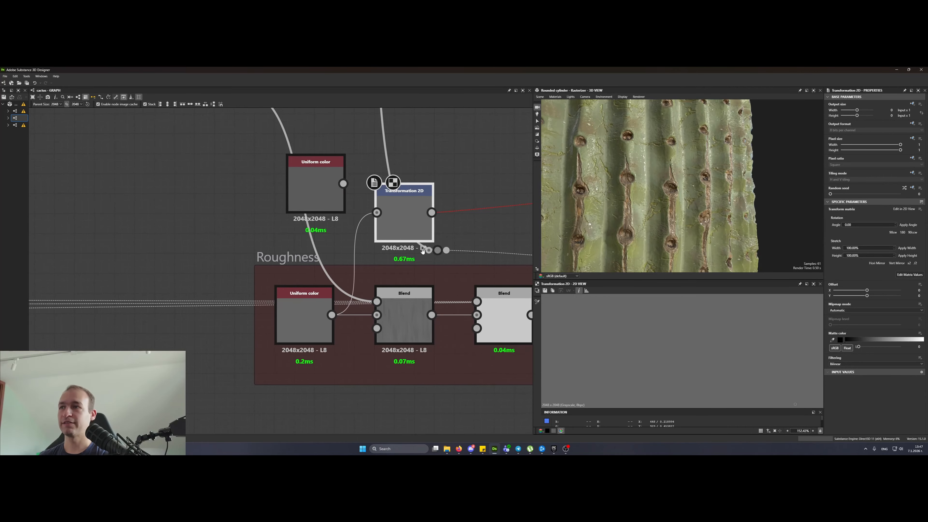
- Trace the first Roughness Blend's foreground to the Non-uniform directional warp in the Vertical details frame and preview both nodes
middle_drag(417, 311, 372, 313)
double_click(372, 313)
click(369, 230)
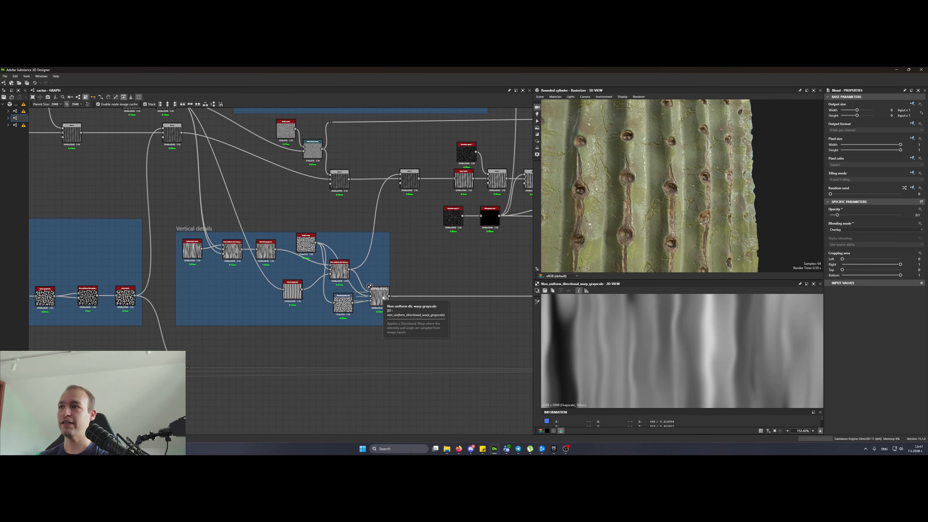
click(382, 297)
middle_drag(469, 322, 303, 295)
scroll(357, 322, down, 6)
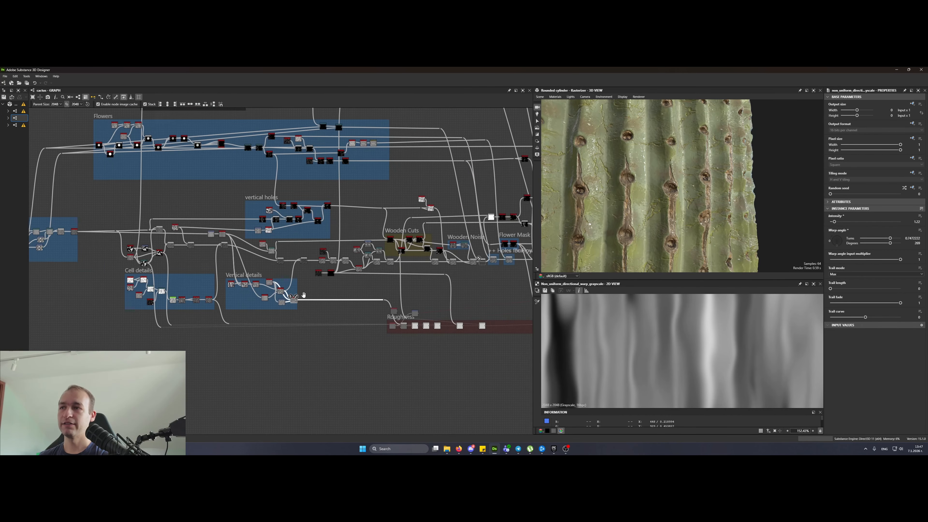
scroll(413, 319, up, 10)
click(343, 367)
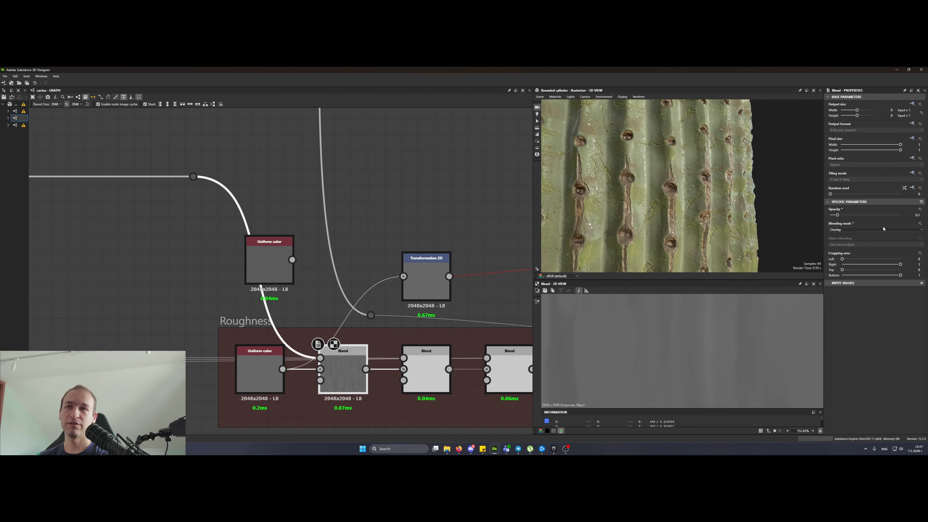
- Connect the Overlay Blend of the Roughness chain to the Transformation 2D and inspect the reflections in the 3D view
scroll(707, 344, down, 5)
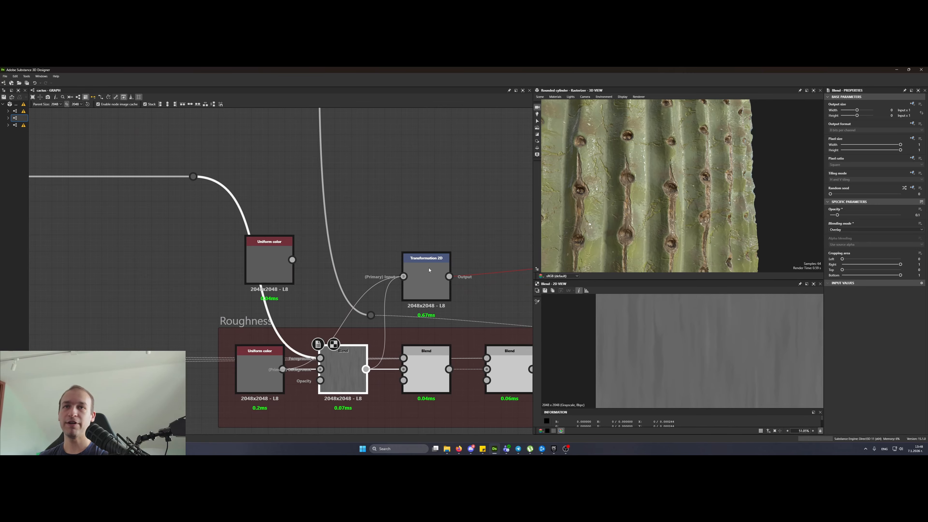
drag(429, 270, 429, 270)
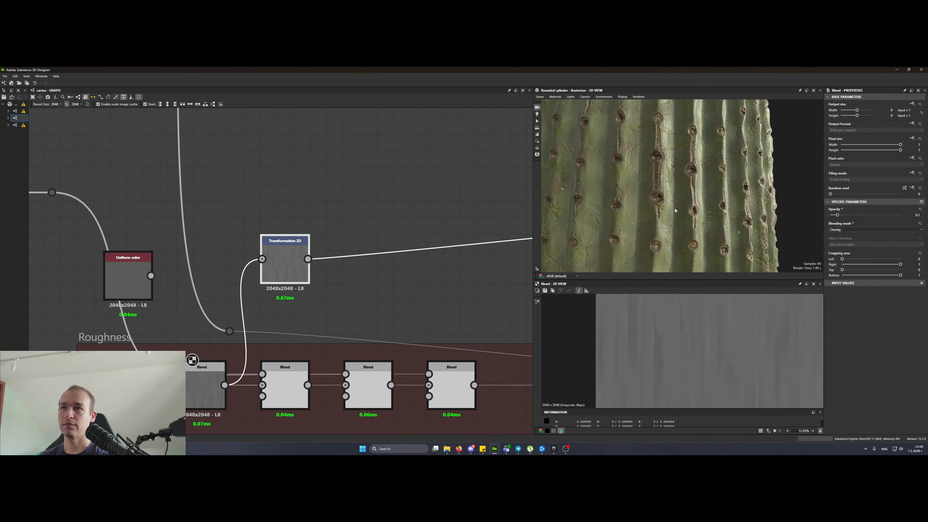
mouse_move(676, 204)
mouse_down()
mouse_move(713, 205)
mouse_move(701, 210)
mouse_up()
- Preview the Subtract Blend in the Roughness chain and trace its foreground back to the Auto levels node in the Cell details frame
click(284, 381)
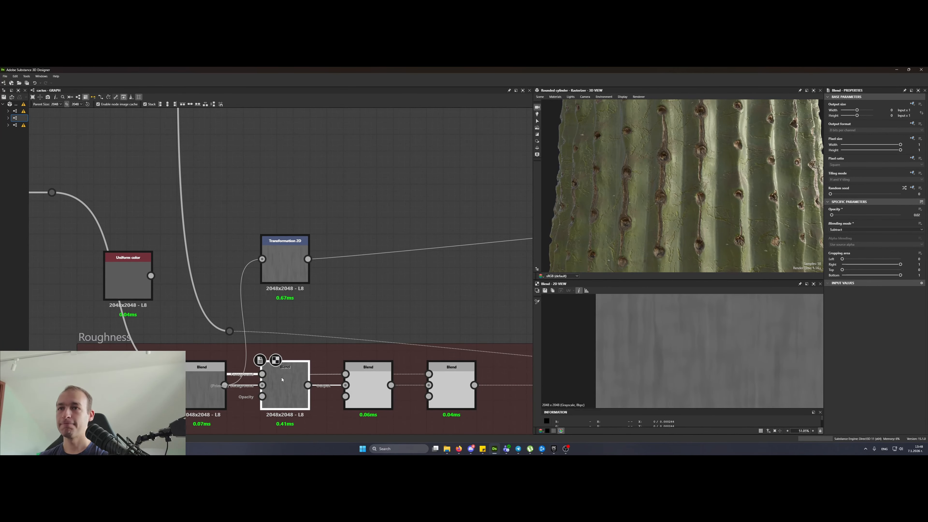
middle_drag(283, 381, 330, 335)
double_click(312, 327)
scroll(316, 330, down, 6)
middle_drag(198, 292, 435, 282)
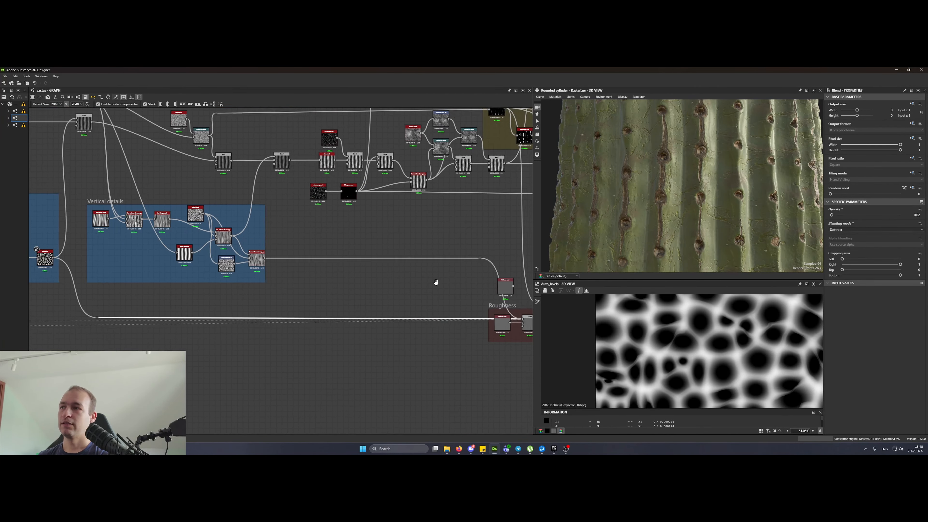
middle_drag(116, 333, 65, 260)
scroll(287, 248, up, 4)
click(267, 207)
- Return to the Roughness chain and feed the Transformation 2D from the Subtract Blend
middle_drag(431, 331, 65, 310)
middle_drag(267, 309, 127, 319)
scroll(127, 319, up, 1)
double_click(398, 305)
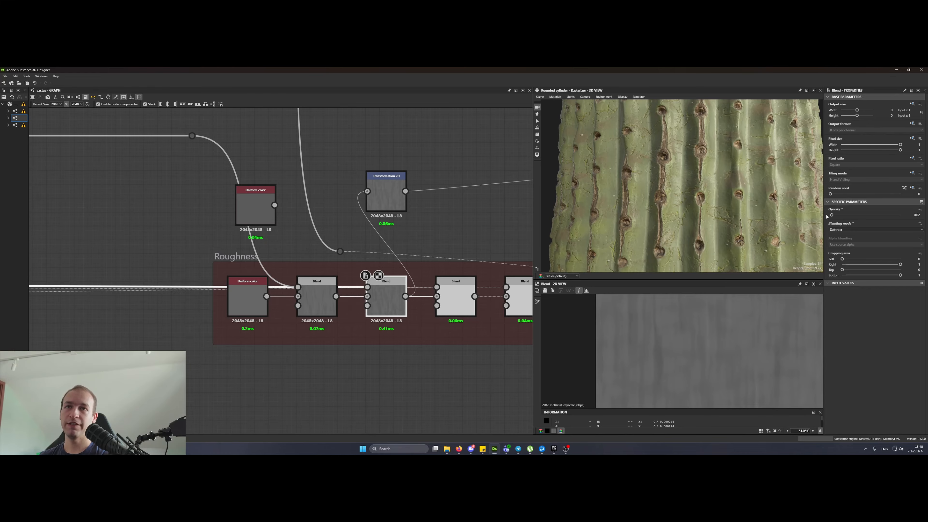
- Try a higher opacity on the Subtract Blend, check the cactus reflections in the 3D view, and undo the change
drag(831, 215, 843, 215)
drag(768, 201, 733, 218)
key(ctrl+z)
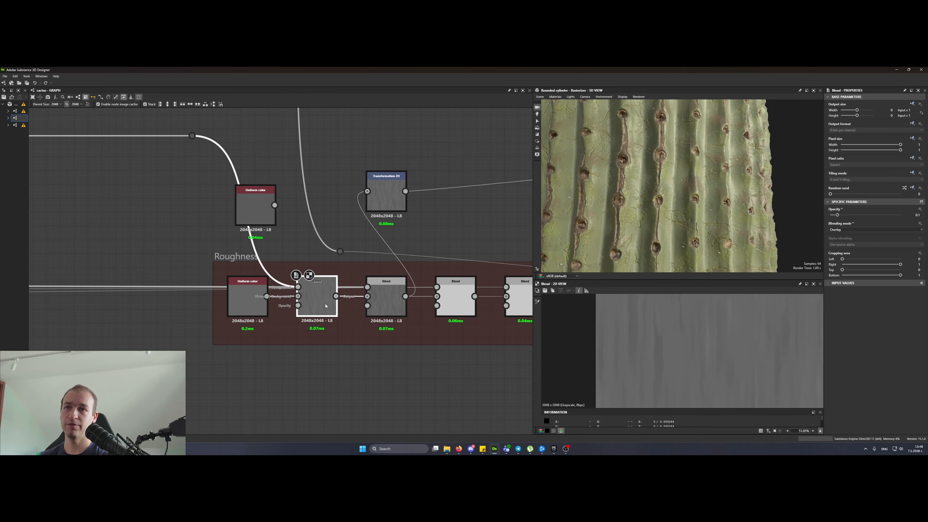
- Compare the Overlay and Subtract Blends of the Roughness chain in the 2D view and move the Transformation 2D node further along the chain
click(316, 311)
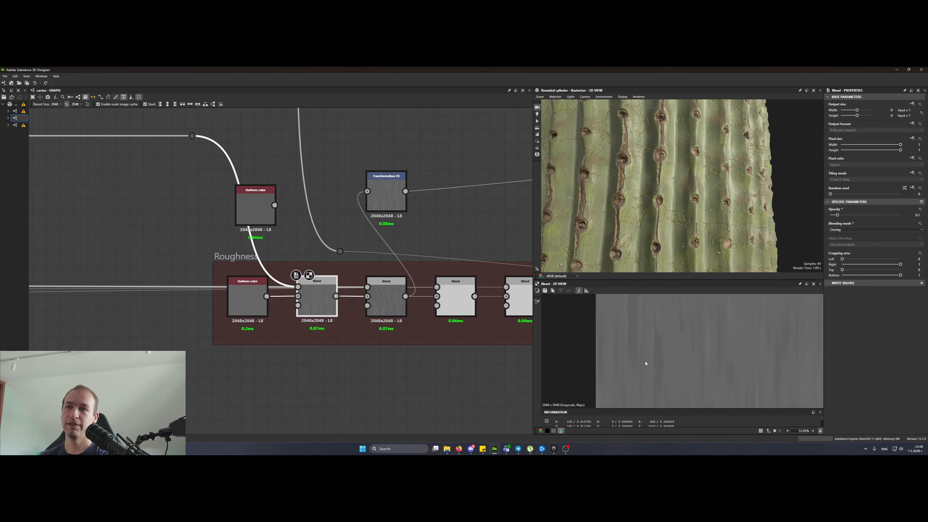
double_click(383, 308)
drag(386, 197, 496, 199)
middle_drag(496, 199, 386, 173)
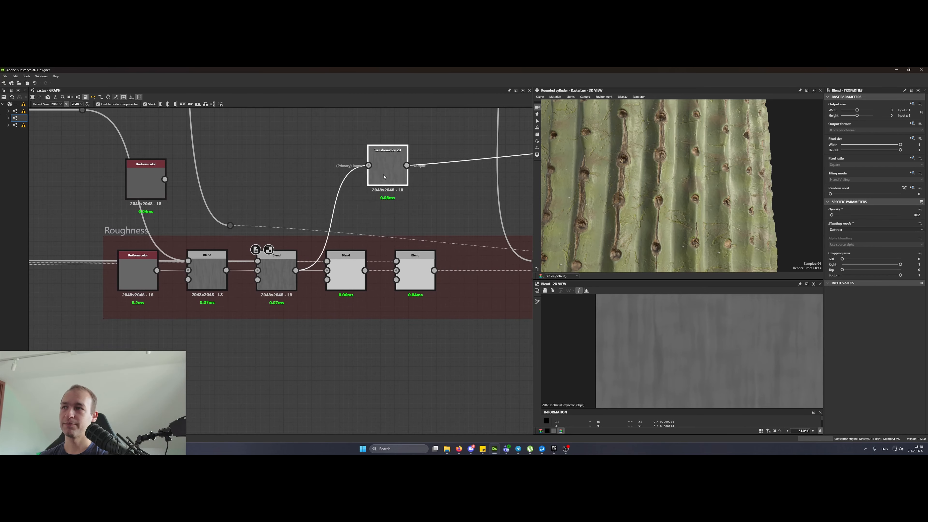
- Preview the foreground of the Soft light Blend and trace it back to the Directional warp above the Cell details frame
click(350, 287)
double_click(327, 262)
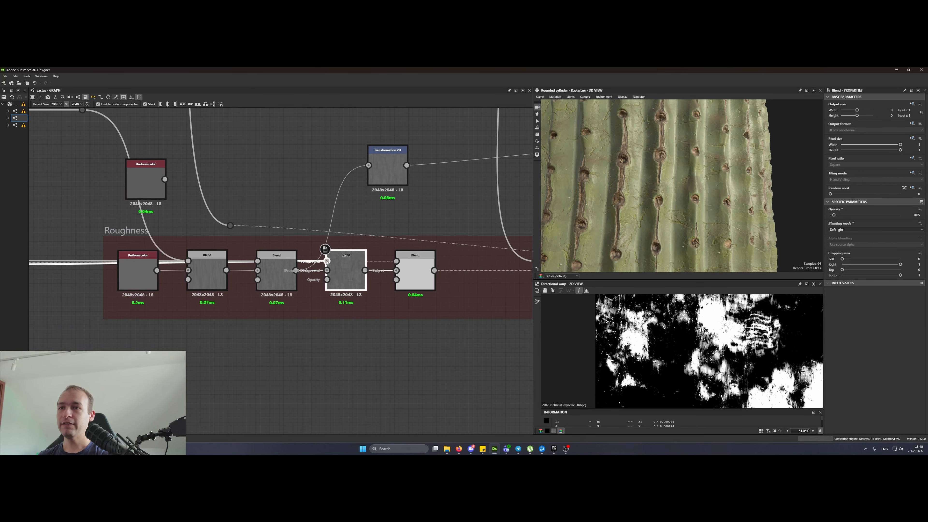
scroll(366, 310, down, 6)
middle_drag(123, 314, 380, 365)
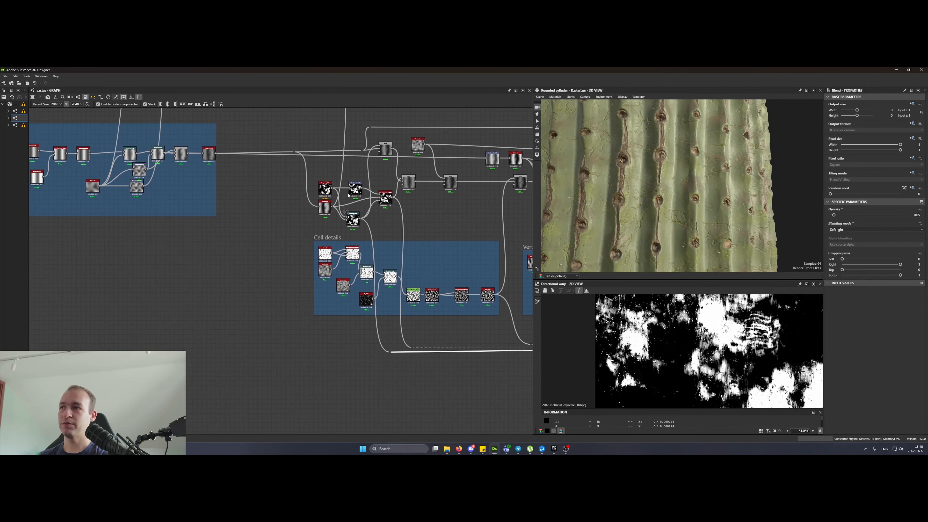
scroll(378, 223, up, 6)
scroll(317, 211, down, 6)
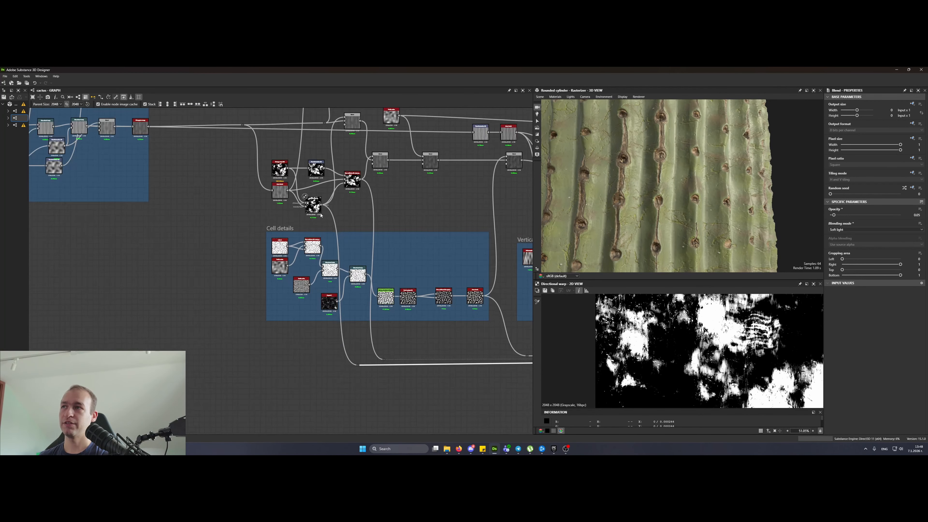
scroll(318, 210, up, 5)
scroll(291, 210, down, 6)
- Return to the Roughness chain, preview the Soft light Blend and connect it to the Transformation 2D
middle_drag(453, 314, 227, 297)
scroll(281, 284, up, 9)
double_click(255, 290)
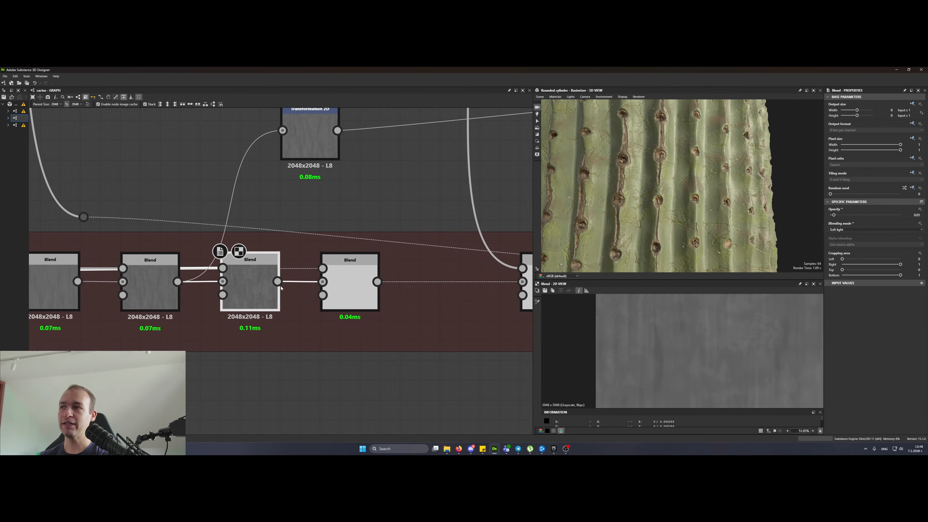
drag(278, 282, 285, 161)
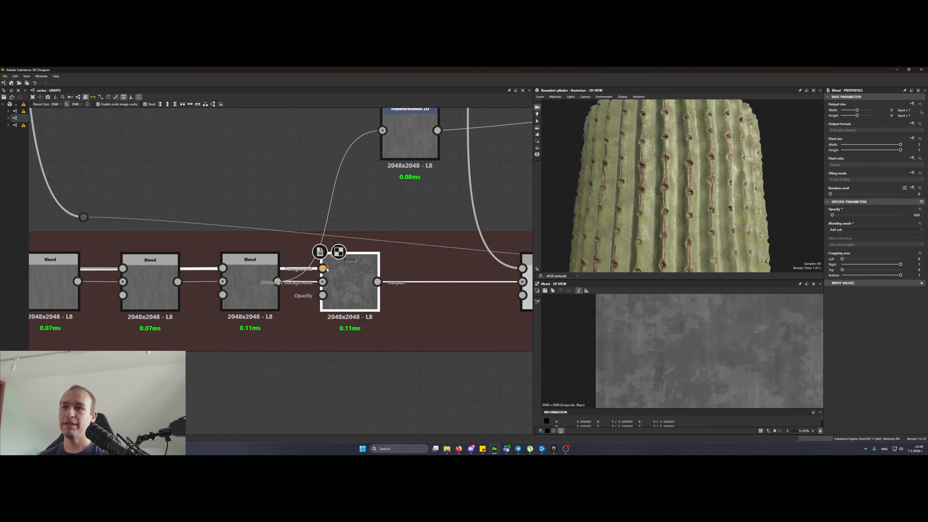
- Preview the Add Sub Blend's foreground and trace it back to the Non-uniform directional warp above the Cell details frame
double_click(325, 268)
scroll(372, 310, down, 6)
middle_drag(375, 315, 526, 311)
middle_drag(238, 327, 485, 353)
middle_drag(408, 222, 415, 300)
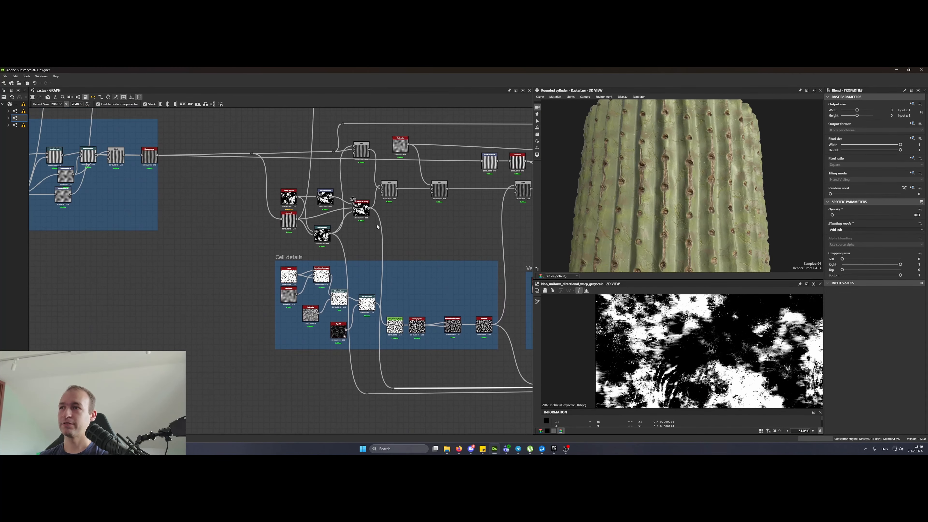
scroll(378, 226, up, 3)
- Feed the Transformation 2D from the Add Sub Blend and rotate the lighting to inspect the cactus reflections in the 3D view
scroll(440, 304, down, 7)
middle_drag(326, 322, 1, 285)
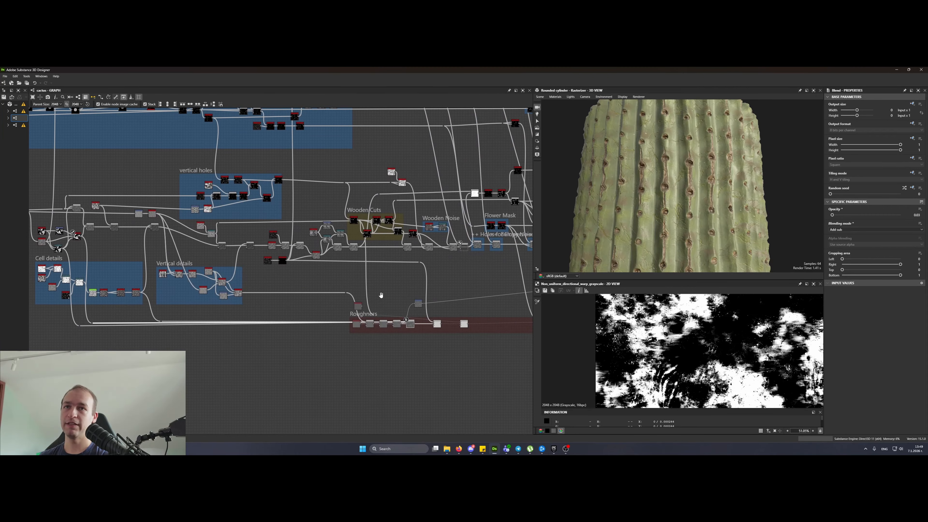
middle_drag(381, 295, 293, 294)
scroll(343, 318, up, 8)
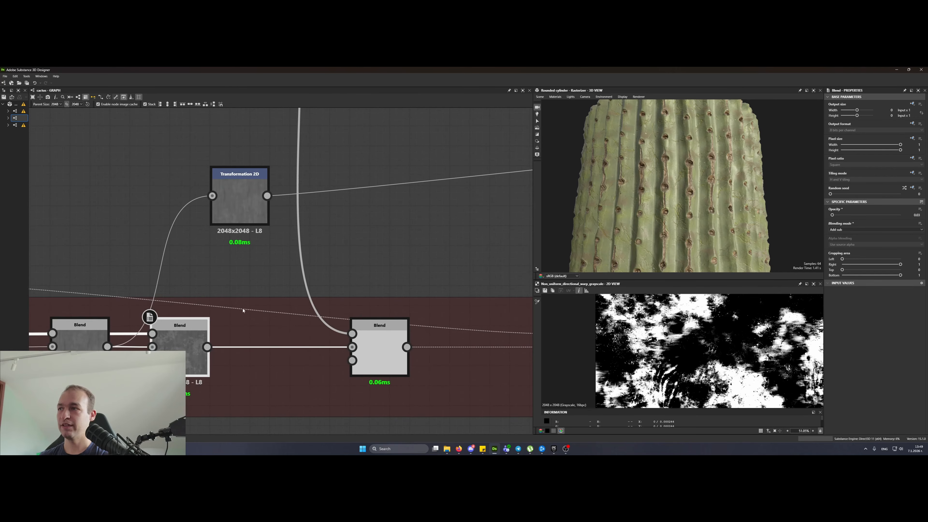
drag(207, 346, 192, 222)
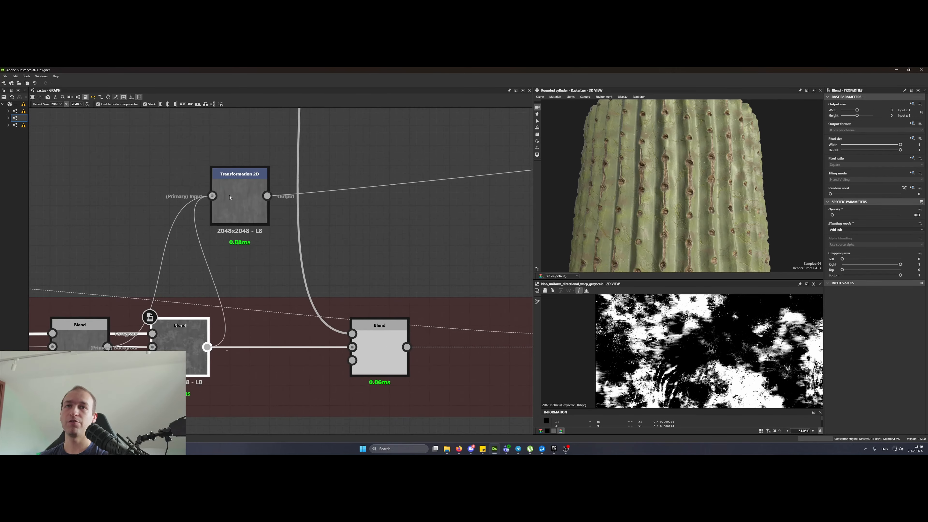
drag(230, 197, 359, 225)
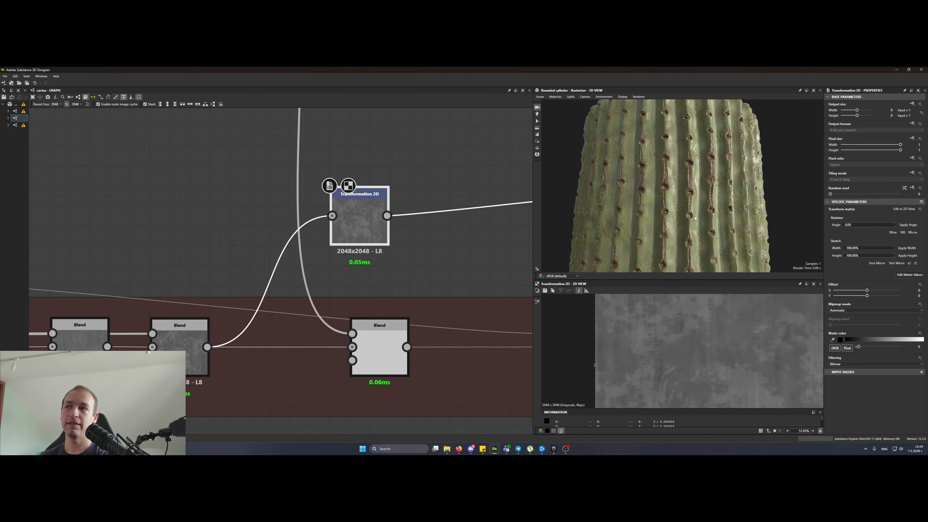
ctrl+shift+right_drag(661, 227, 682, 226)
- Preview the foreground of the Subtract Blend after the Add Sub Blend and feed the Transformation 2D from it, checking the cactus up close
drag(365, 227, 416, 206)
click(373, 333)
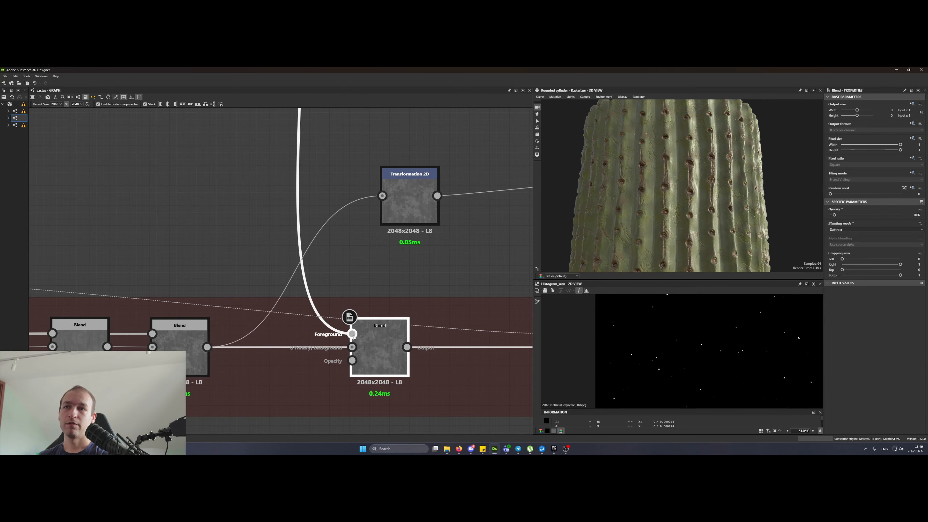
scroll(694, 232, up, 5)
scroll(694, 233, up, 5)
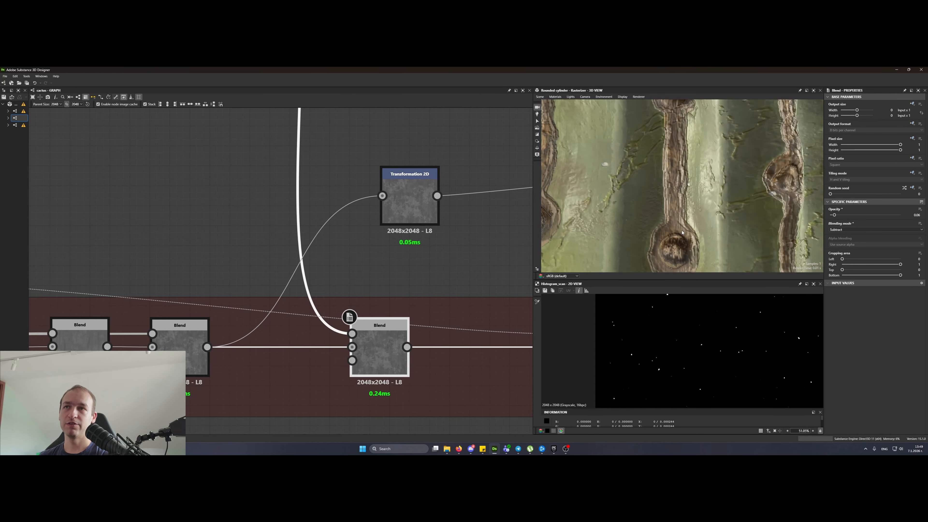
double_click(392, 346)
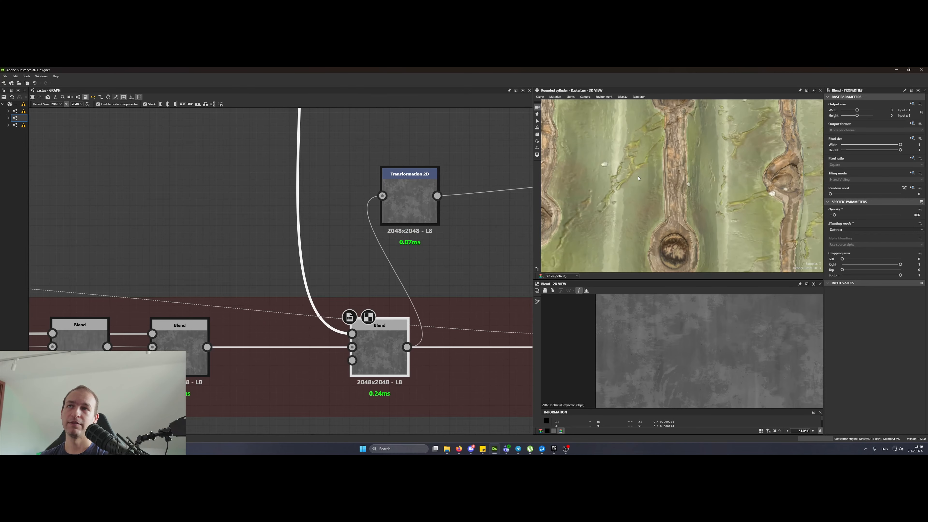
- Trace the Subtract Blend's spot mask back to the Histogram scan after Gaussian spots 1 and preview it
scroll(401, 347, down, 6)
scroll(285, 252, up, 6)
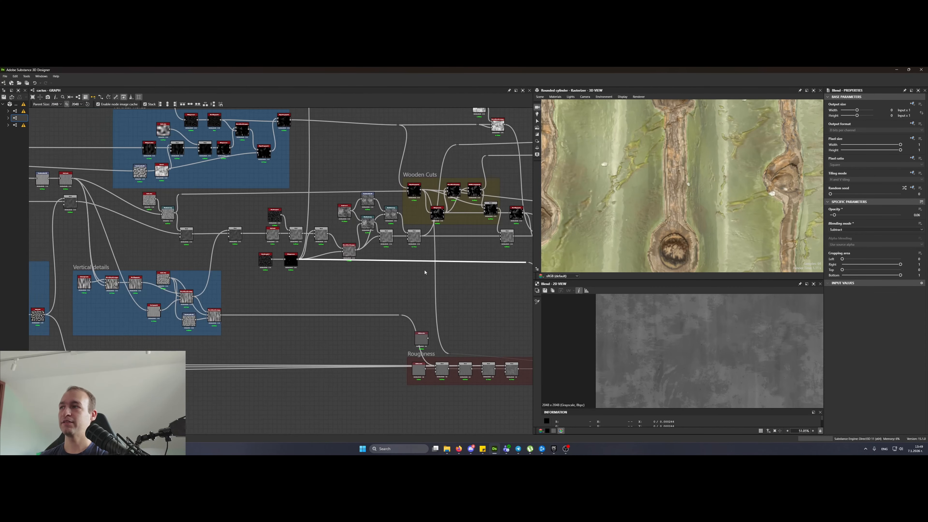
scroll(284, 251, up, 1)
double_click(284, 251)
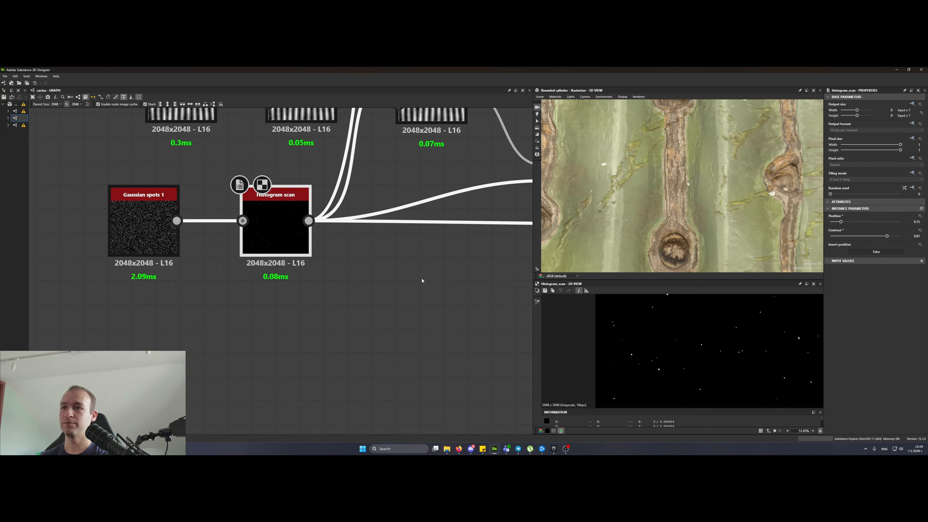
scroll(422, 280, down, 5)
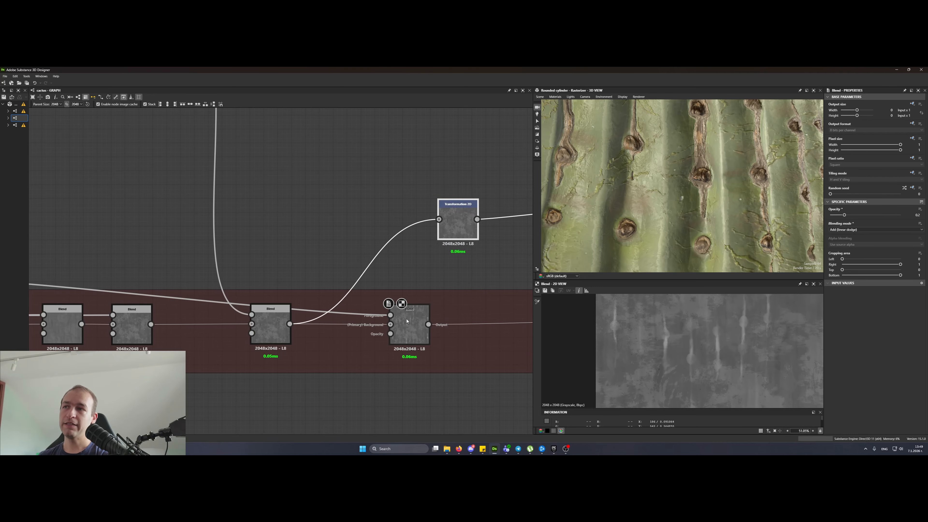
- Preview the foreground of the first Add (linear dodge) Blend and trace it back to the Slope blur in the Wooden Cuts frame
click(406, 321)
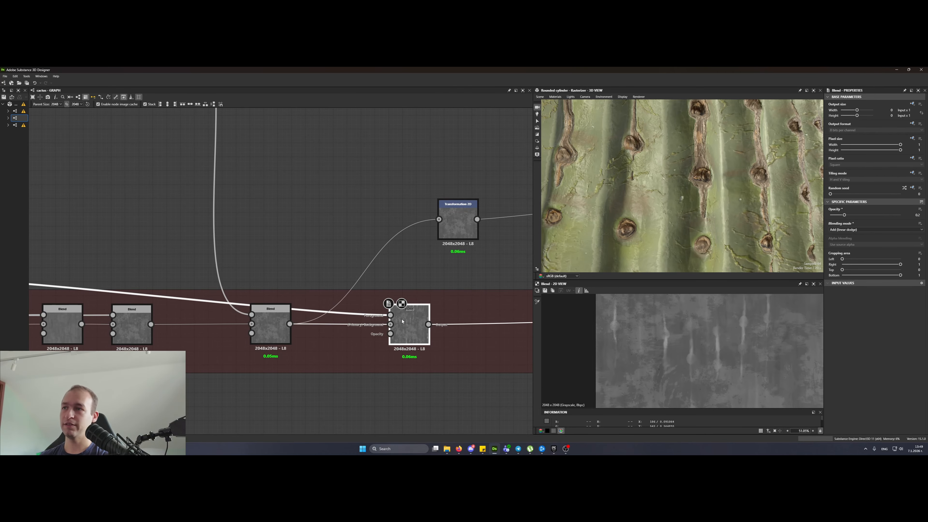
double_click(382, 315)
scroll(408, 361, down, 5)
middle_drag(211, 330, 366, 332)
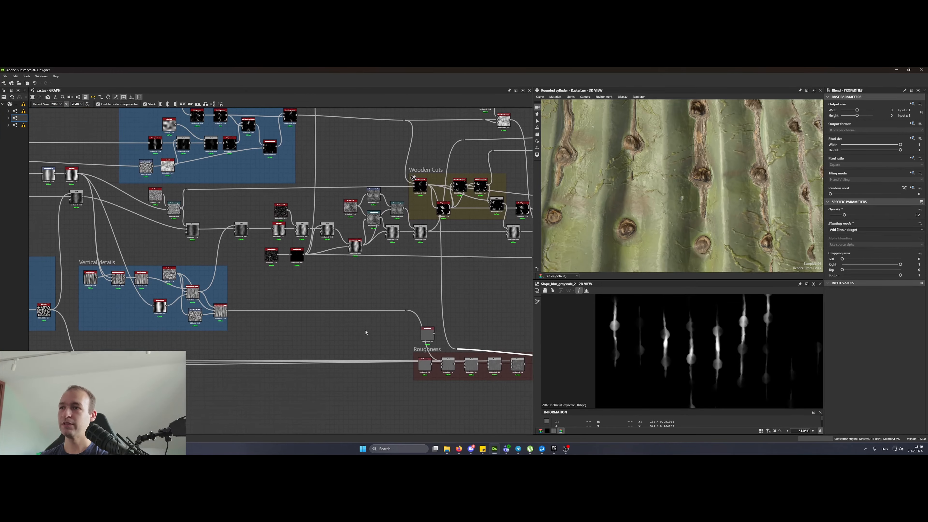
scroll(436, 192, up, 5)
click(399, 179)
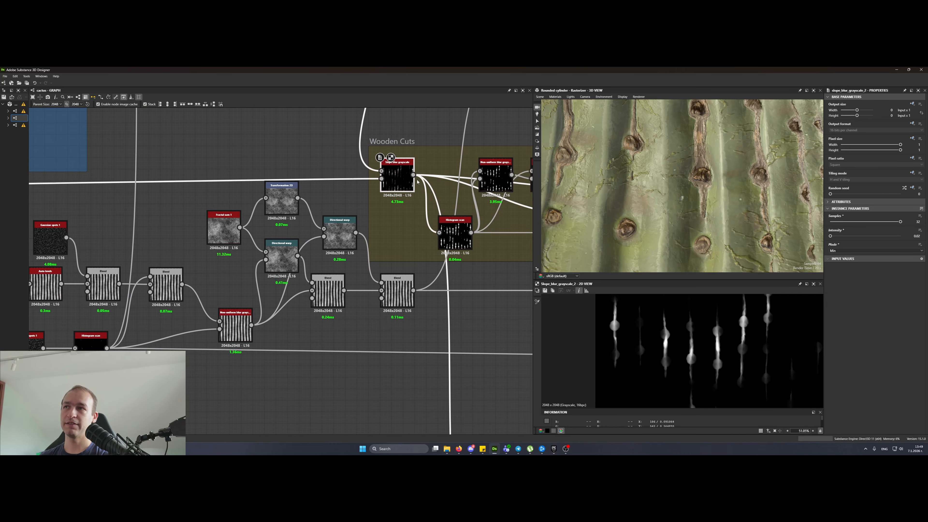
- Return to the Roughness chain, feed the Transformation 2D from the first Add (linear dodge) Blend and inspect the cactus in 3D
scroll(417, 182, down, 5)
middle_drag(446, 299, 244, 245)
scroll(436, 289, up, 4)
double_click(241, 278)
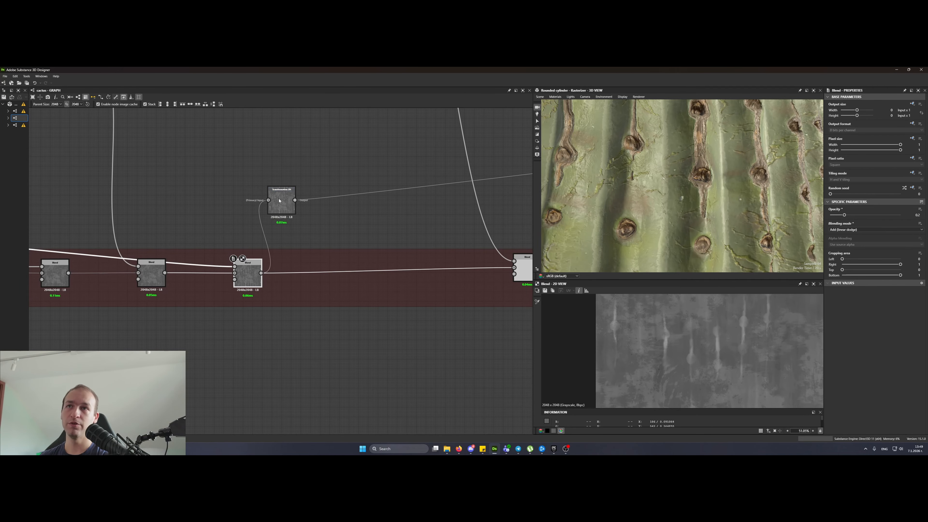
scroll(757, 193, down, 5)
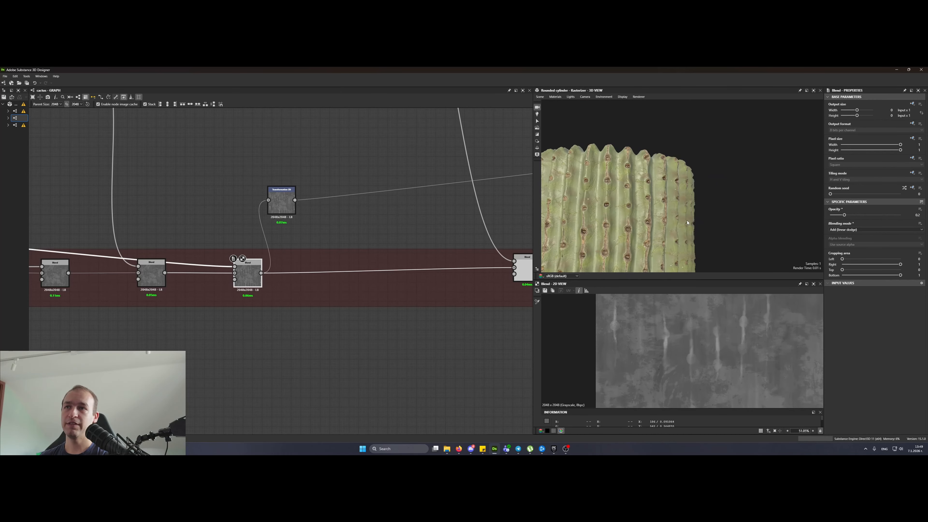
middle_drag(701, 222, 745, 178)
scroll(746, 179, up, 3)
- Move the Transformation 2D node along the Roughness chain and preview the second Add (linear dodge) Blend
drag(286, 206, 409, 221)
middle_drag(368, 230, 219, 251)
drag(261, 241, 416, 230)
scroll(389, 286, up, 1)
double_click(388, 287)
scroll(369, 289, up, 2)
drag(369, 289, 353, 298)
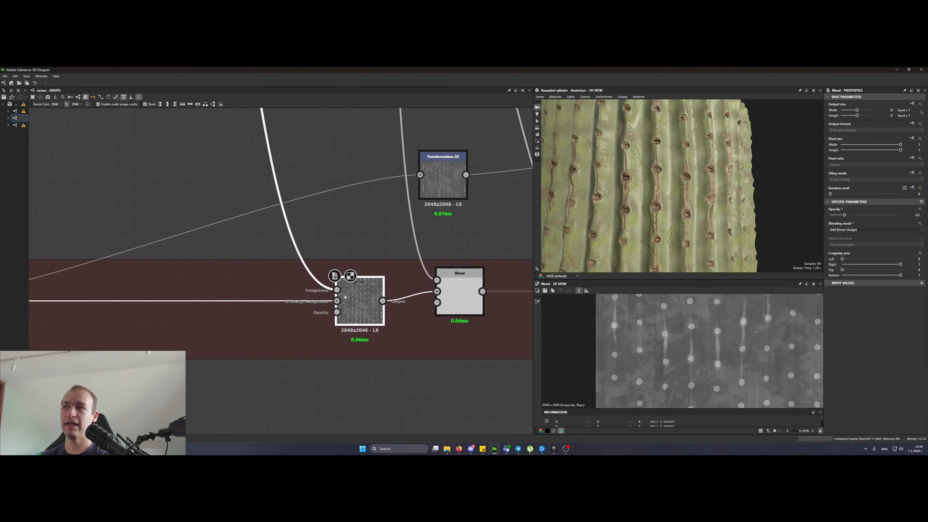
- Preview the second Add (linear dodge) Blend's foreground and trace it back to the Threshold node in the Flower Mask frame
double_click(341, 293)
scroll(340, 293, down, 7)
middle_drag(312, 261, 335, 308)
scroll(334, 194, up, 1)
scroll(302, 173, up, 4)
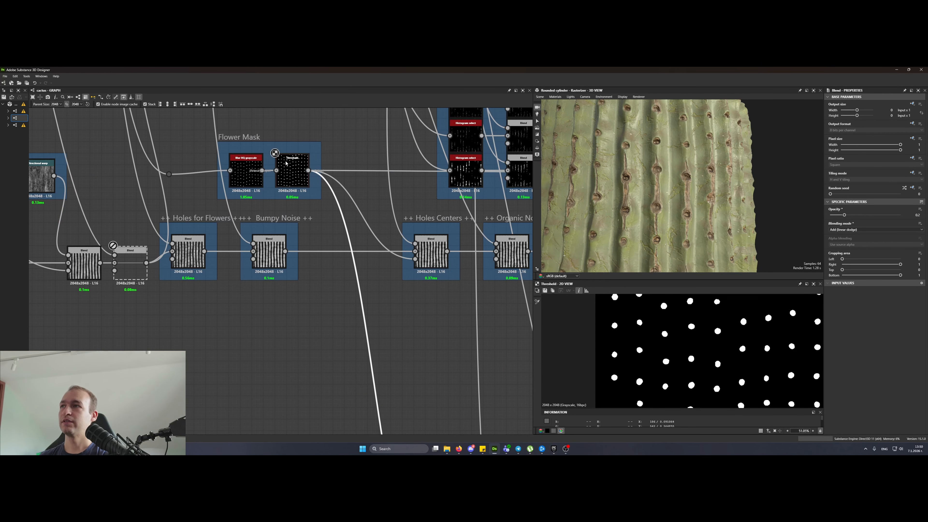
click(303, 183)
- Return to the Roughness chain, preview the second Add (linear dodge) Blend and connect it to the Transformation 2D
scroll(310, 191, down, 4)
middle_drag(344, 279, 319, 171)
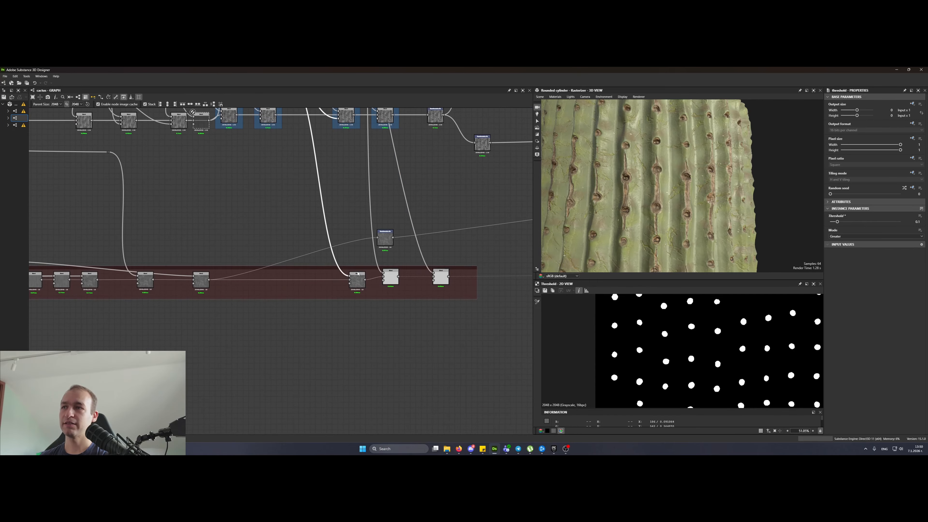
scroll(361, 272, up, 5)
double_click(349, 291)
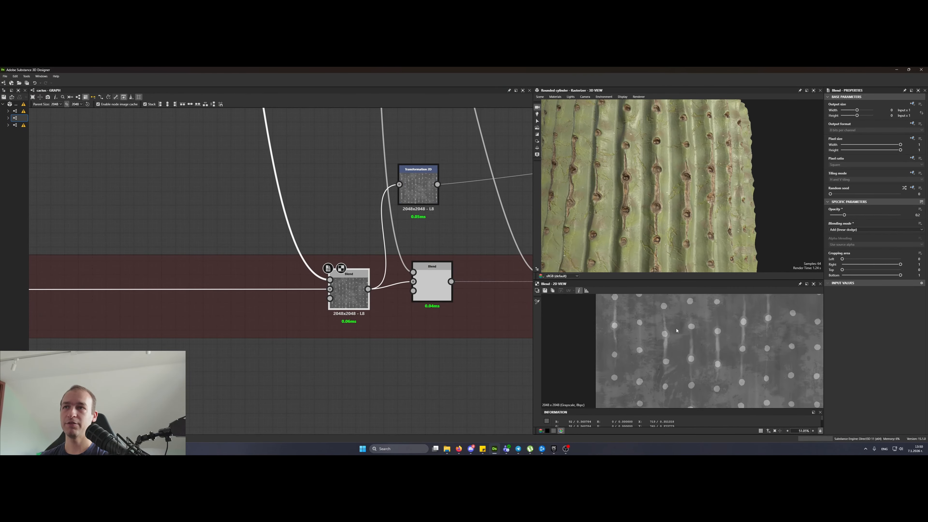
- Preview the Subtract Blend with 0.24 opacity and move the Transformation 2D node past it
double_click(432, 283)
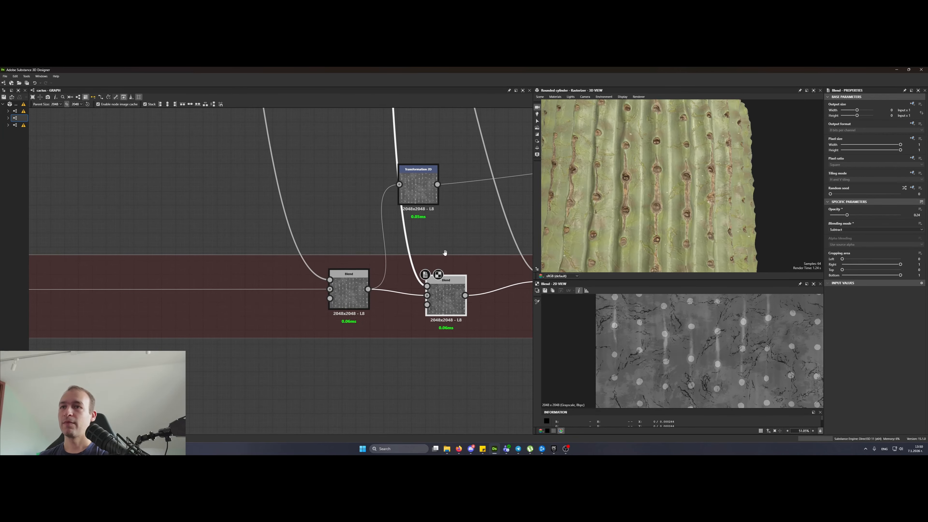
middle_drag(422, 199, 343, 202)
drag(343, 202, 449, 217)
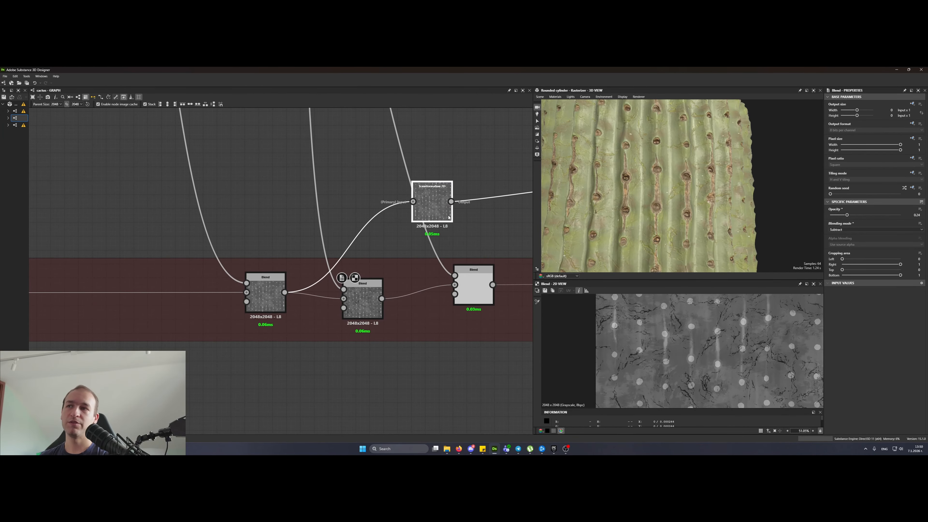
- Preview the foreground of the 0.24-opacity Subtract Blend and trace it back to its Directional warp node
click(349, 314)
double_click(343, 290)
scroll(358, 321, down, 5)
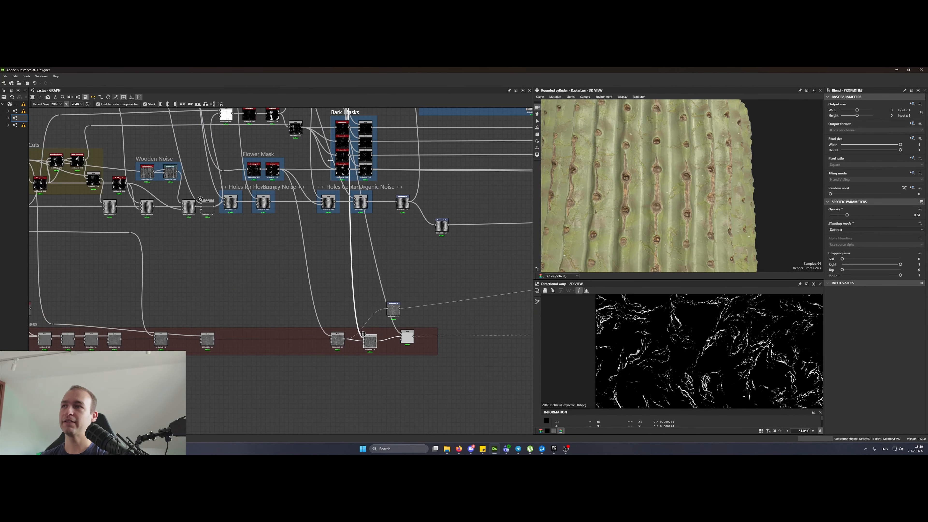
middle_drag(388, 121, 408, 373)
scroll(227, 154, up, 3)
click(228, 157)
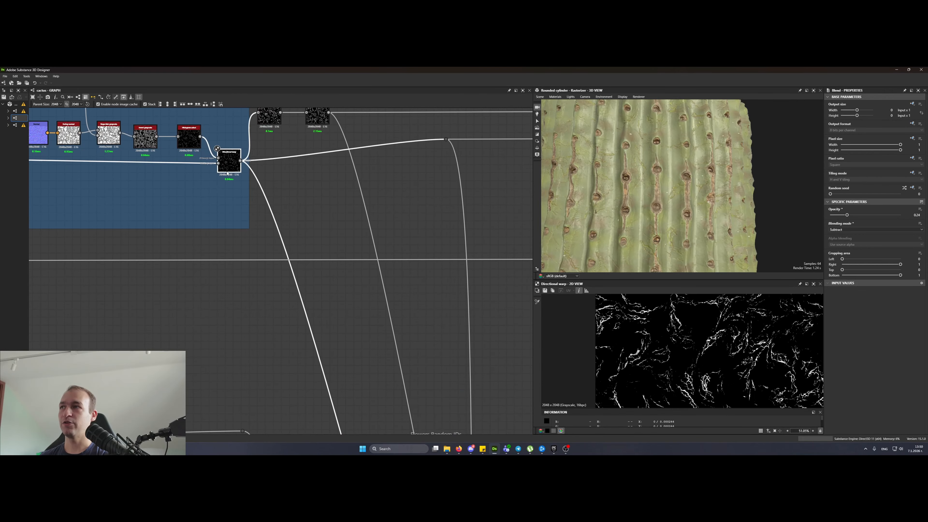
- Return to the Roughness chain, feed the Transformation 2D from the 0.24-opacity Subtract Blend and inspect the reflections in 3D
scroll(284, 164, down, 4)
middle_drag(397, 304, 382, 157)
middle_drag(378, 402, 377, 292)
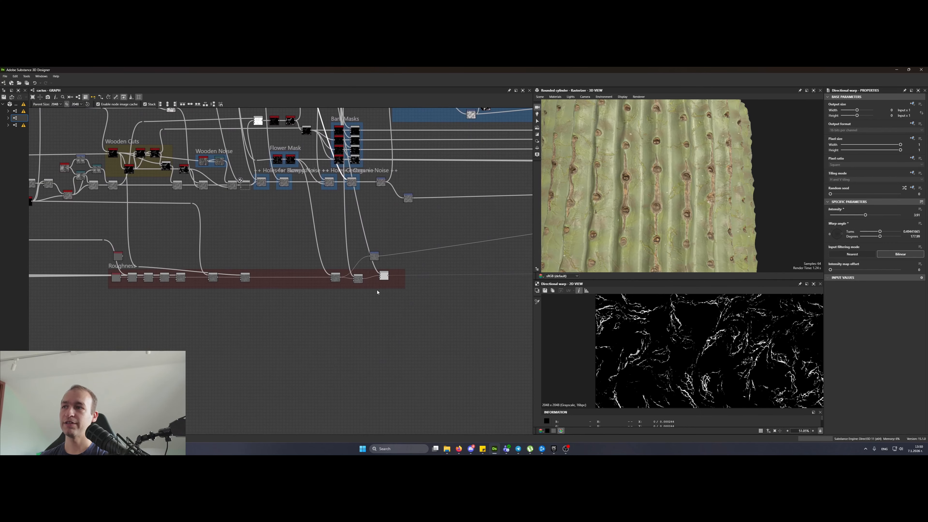
scroll(371, 281, up, 4)
scroll(354, 283, up, 3)
drag(322, 289, 337, 276)
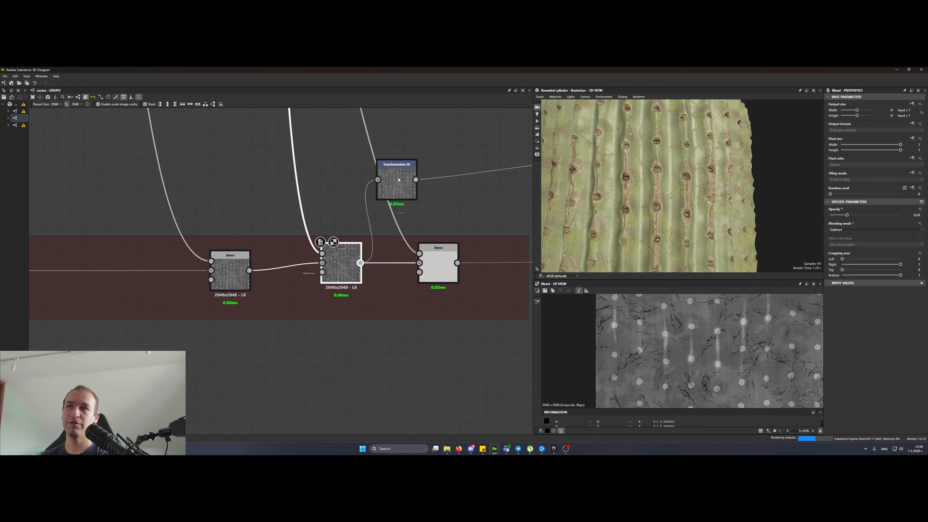
mouse_move(741, 219)
ctrl+shift+right_down()
mouse_move(704, 216)
mouse_move(736, 215)
ctrl+shift+right_up()
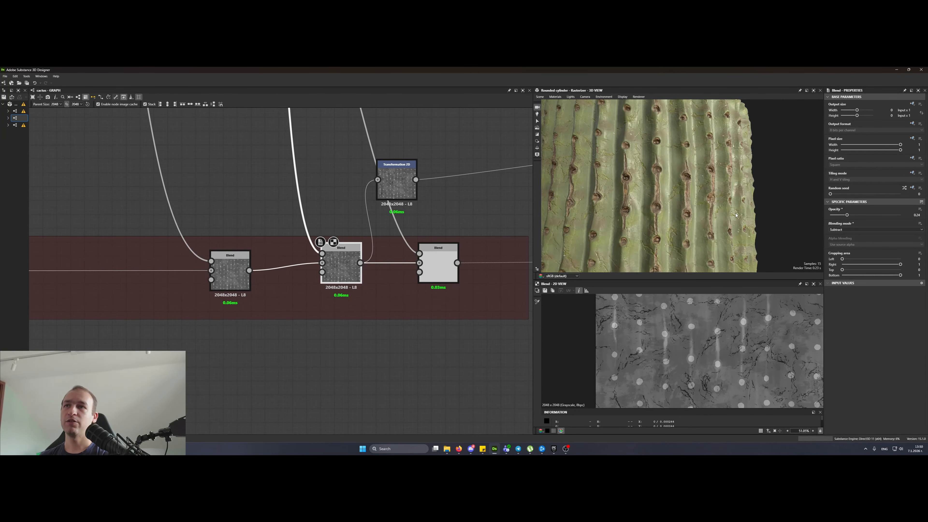
- Move the Transformation 2D node past the last Blend of the Roughness chain
drag(407, 186, 449, 192)
middle_drag(448, 192, 405, 189)
drag(405, 188, 453, 190)
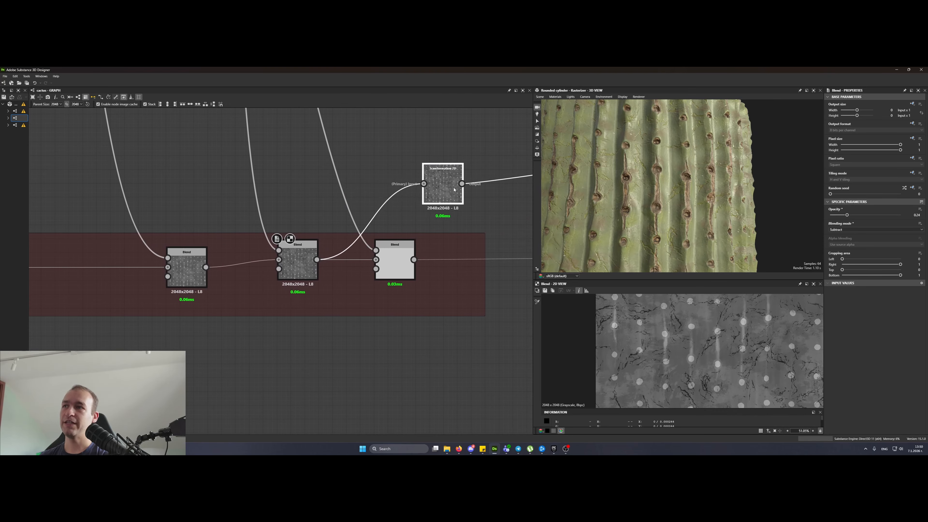
- Inspect the cactus reflections up close, preview the Roughness chain's last Blend in 2D and trace its foreground back to the source node
scroll(617, 216, up, 5)
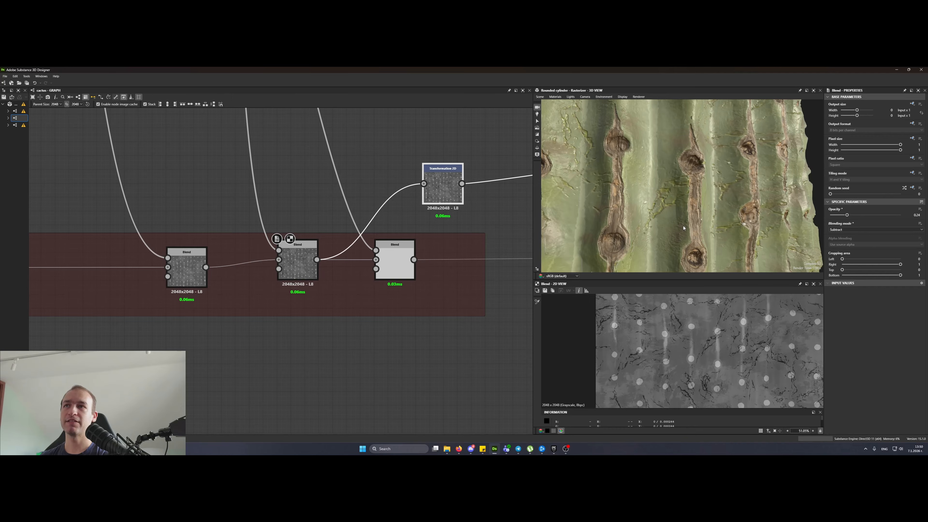
mouse_move(683, 228)
ctrl+shift+right_down()
mouse_move(719, 201)
mouse_move(675, 221)
ctrl+shift+right_up()
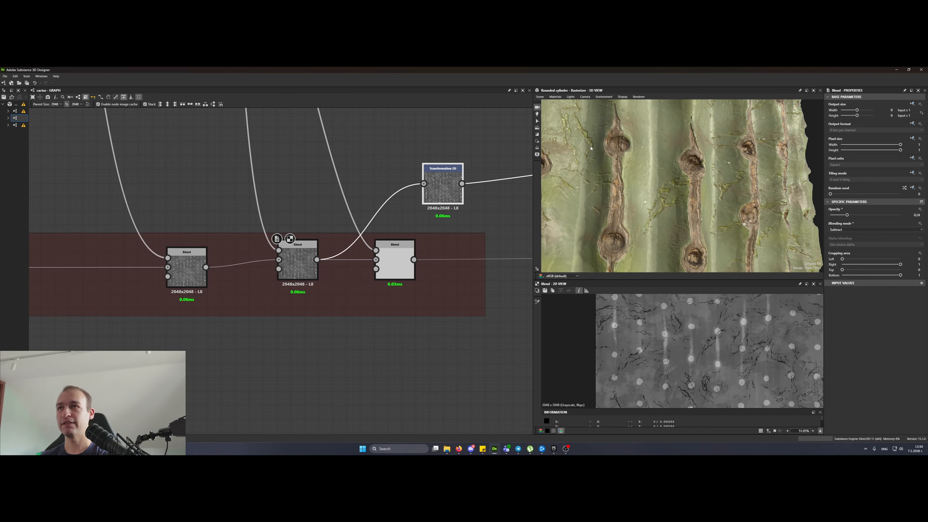
click(406, 273)
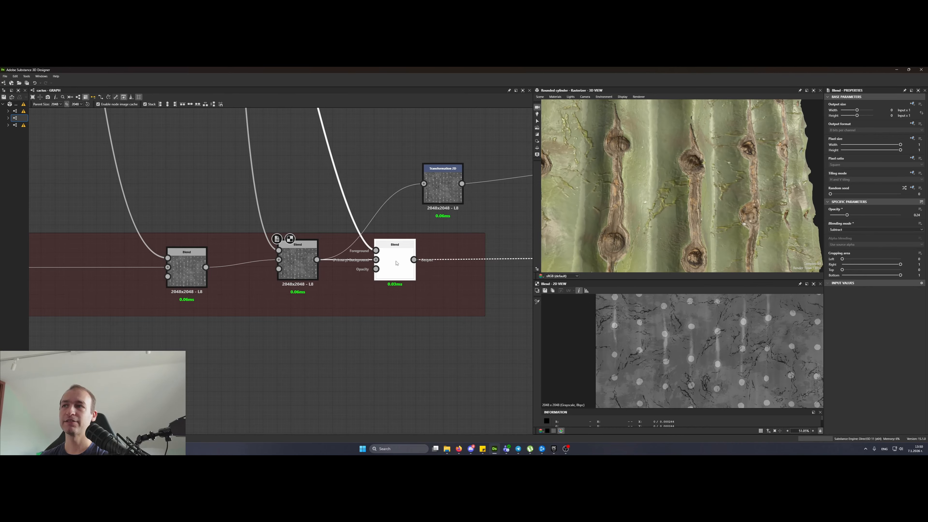
scroll(332, 281, down, 5)
middle_drag(332, 281, 377, 334)
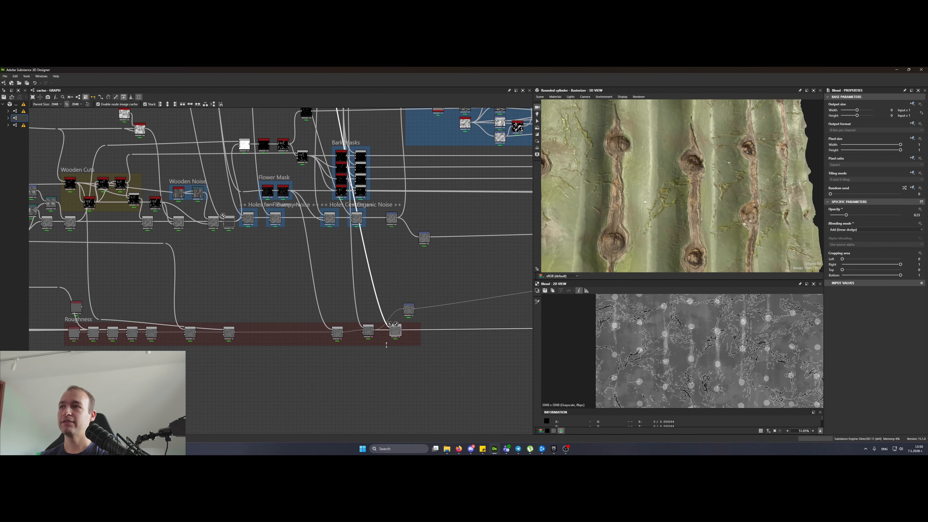
middle_drag(325, 125, 338, 331)
middle_drag(310, 174, 361, 352)
scroll(346, 263, up, 4)
scroll(345, 264, down, 5)
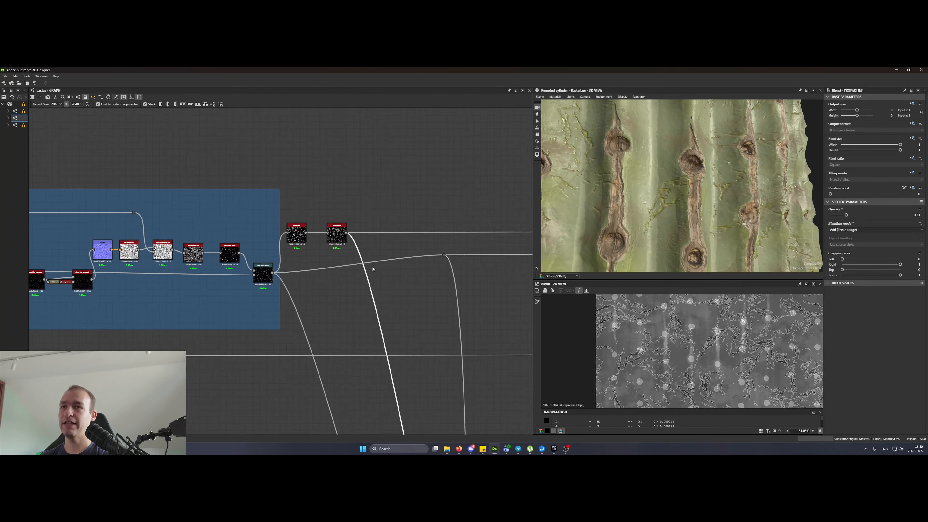
- Return to the Roughness chain and feed the Transformation 2D node from its last Blend
middle_drag(405, 406, 357, 134)
middle_drag(400, 395, 365, 287)
scroll(371, 336, up, 5)
scroll(392, 326, up, 2)
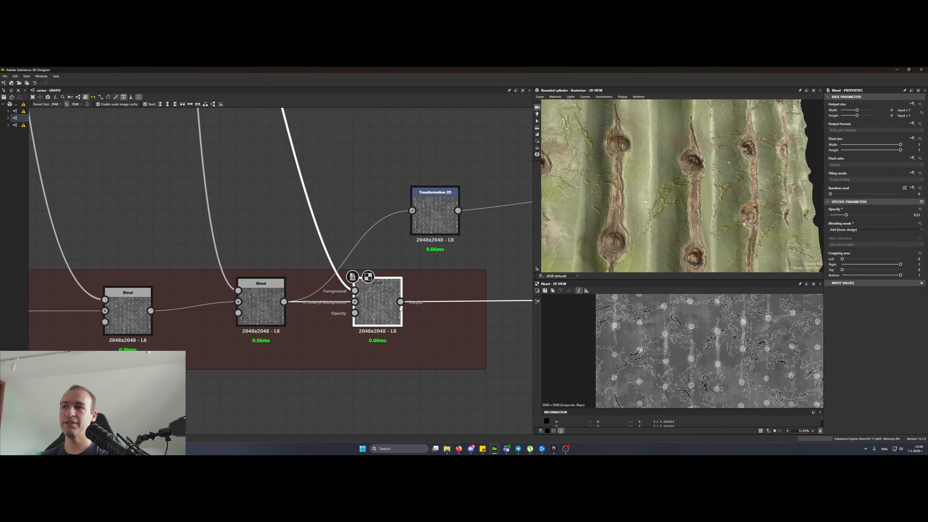
drag(401, 302, 412, 211)
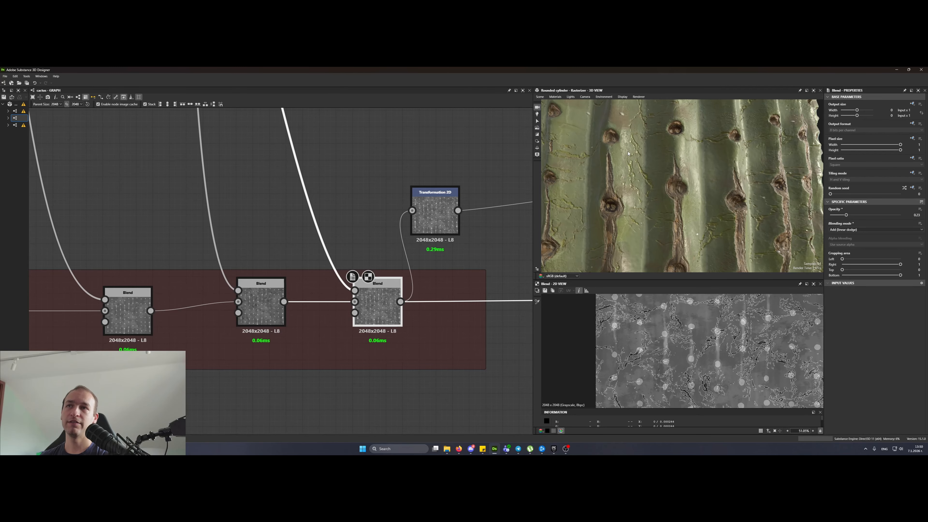
- Remove the Transformation 2D node and connect the Roughness chain's output line directly to the material node feeding the graph outputs
middle_drag(391, 238, 229, 268)
scroll(279, 263, down, 4)
drag(279, 267, 495, 272)
scroll(252, 298, down, 3)
middle_drag(488, 242, 461, 246)
click(469, 273)
key(BackSpace)
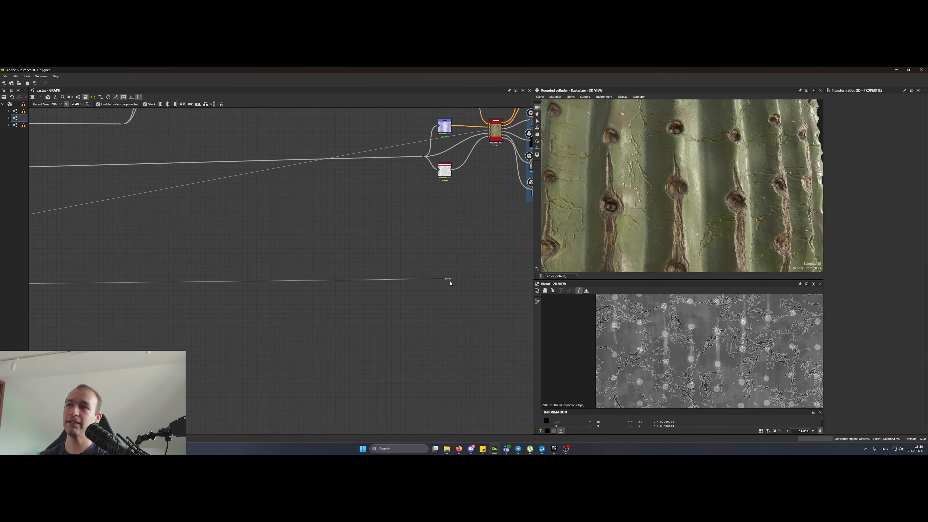
key(ctrl+z)
key(BackSpace)
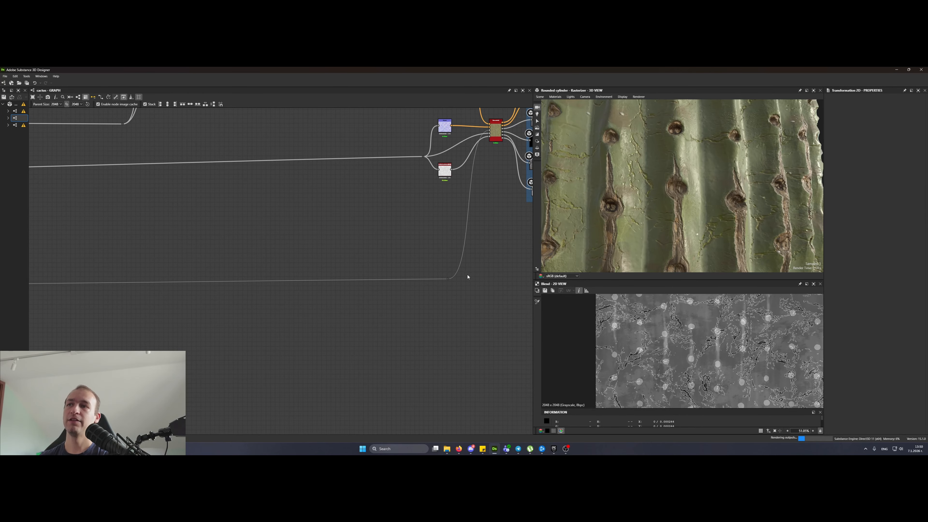
scroll(469, 278, down, 3)
scroll(659, 224, down, 5)
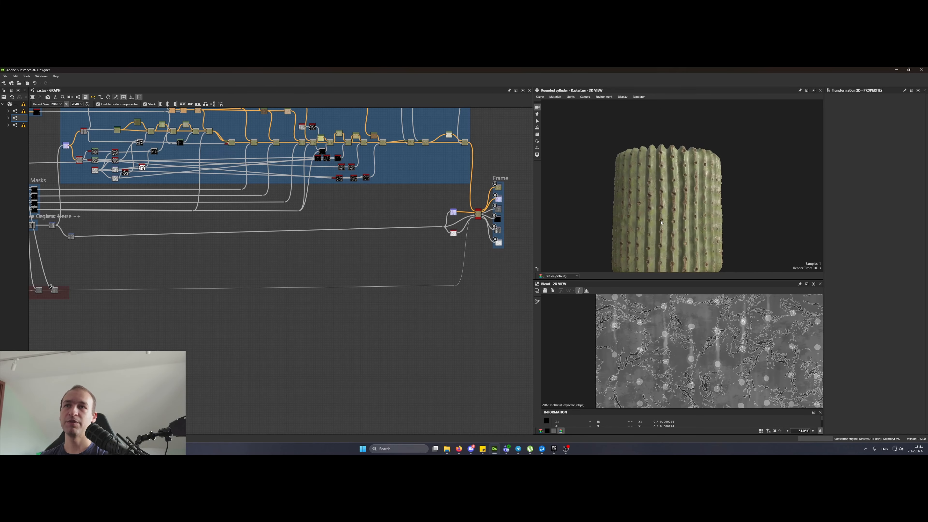
scroll(659, 224, up, 2)
scroll(660, 224, down, 2)
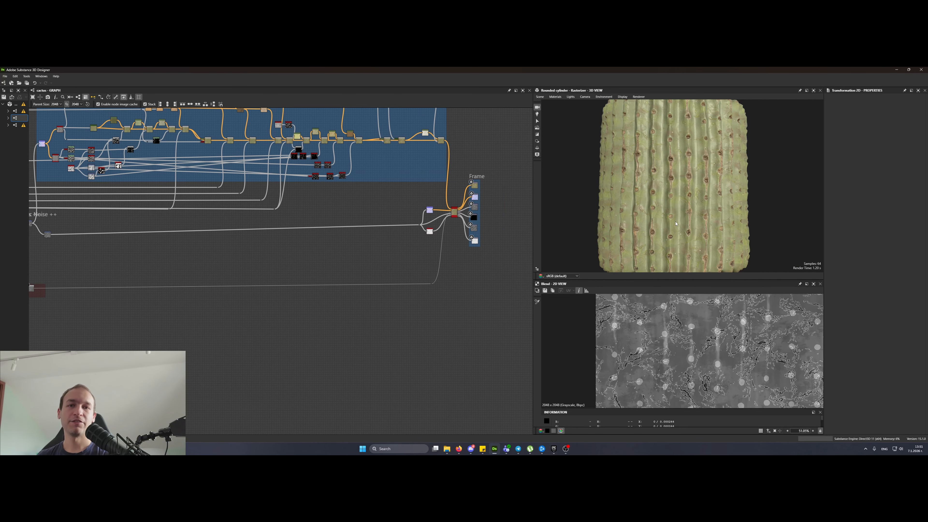